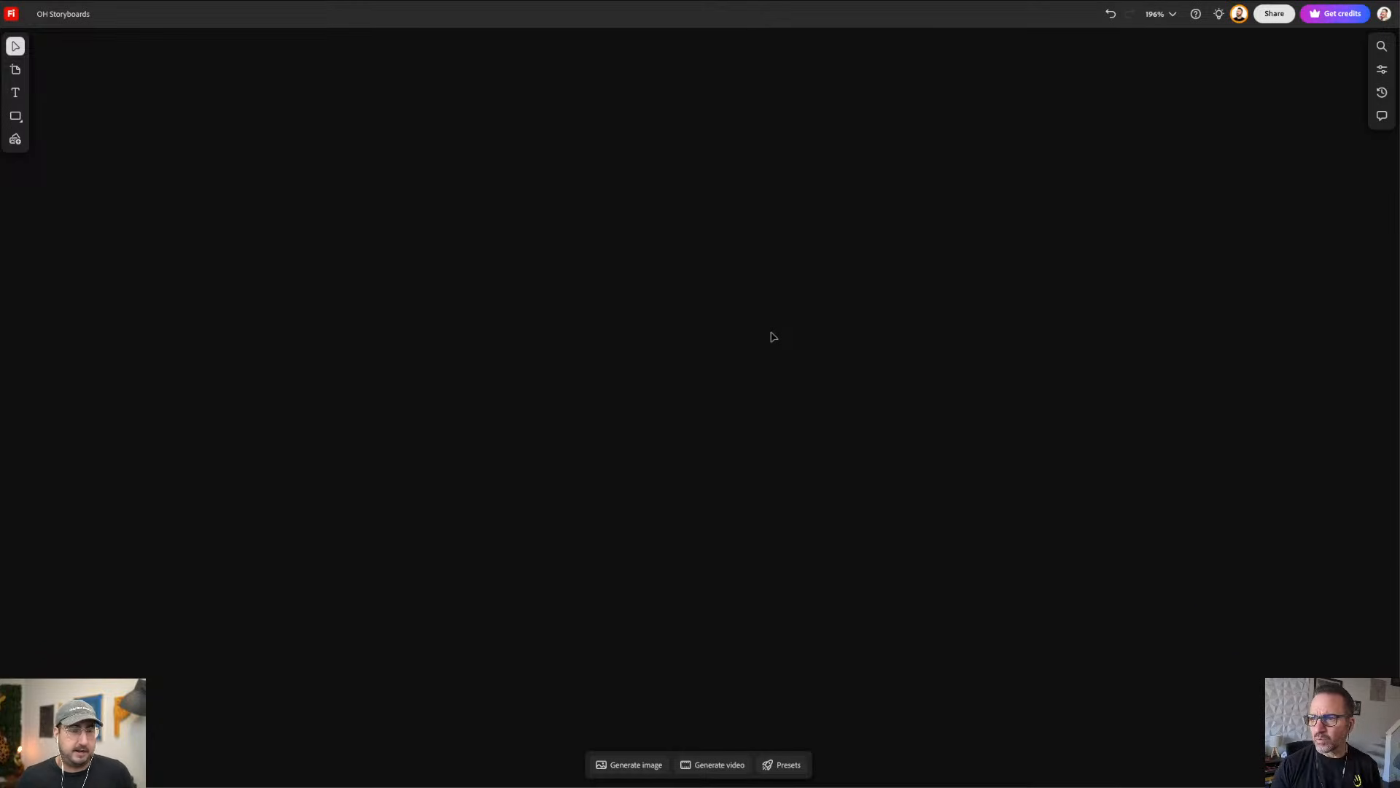
Step: Switch to Photoshop and paint a thick, looping red scribble across the blank artboard with a reduced Brush size
key("alt+Tab")
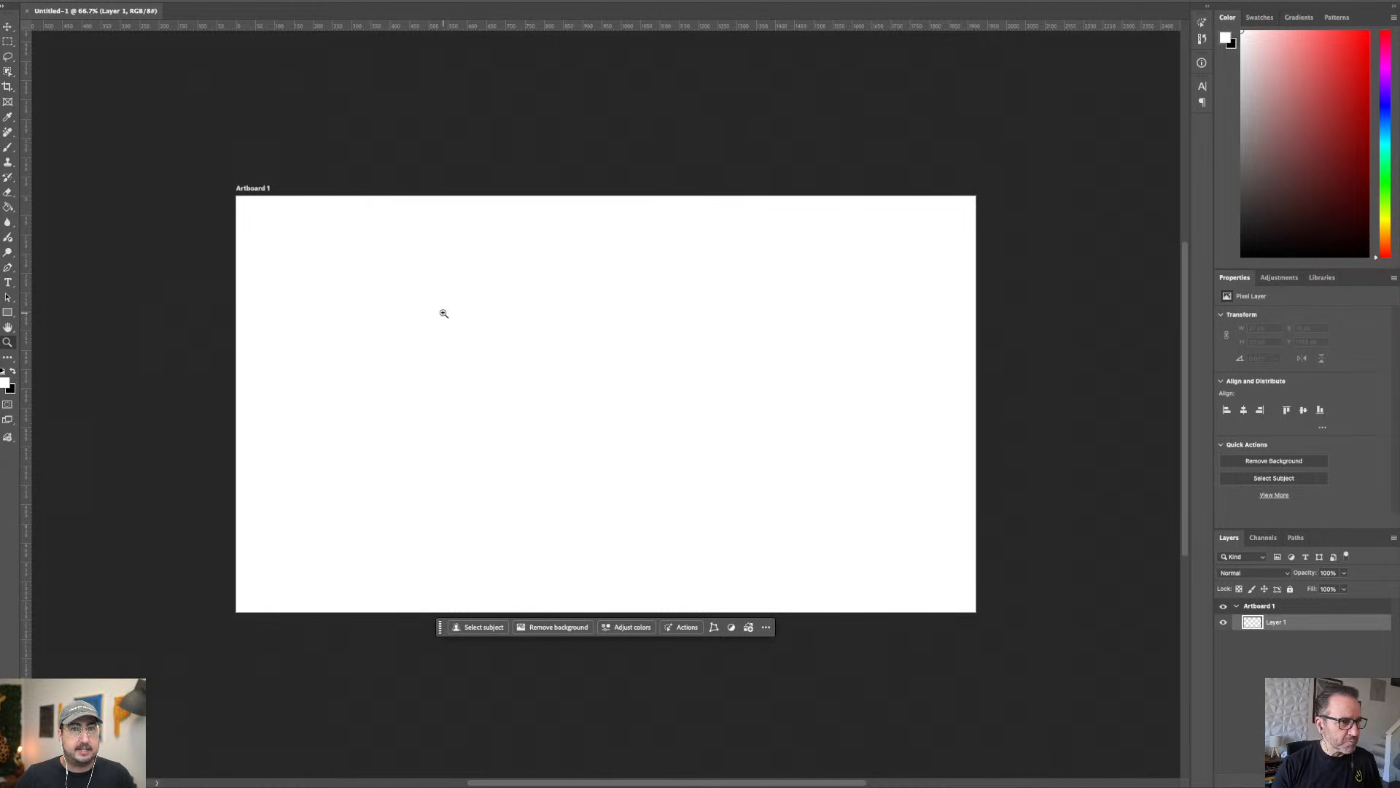
key("b")
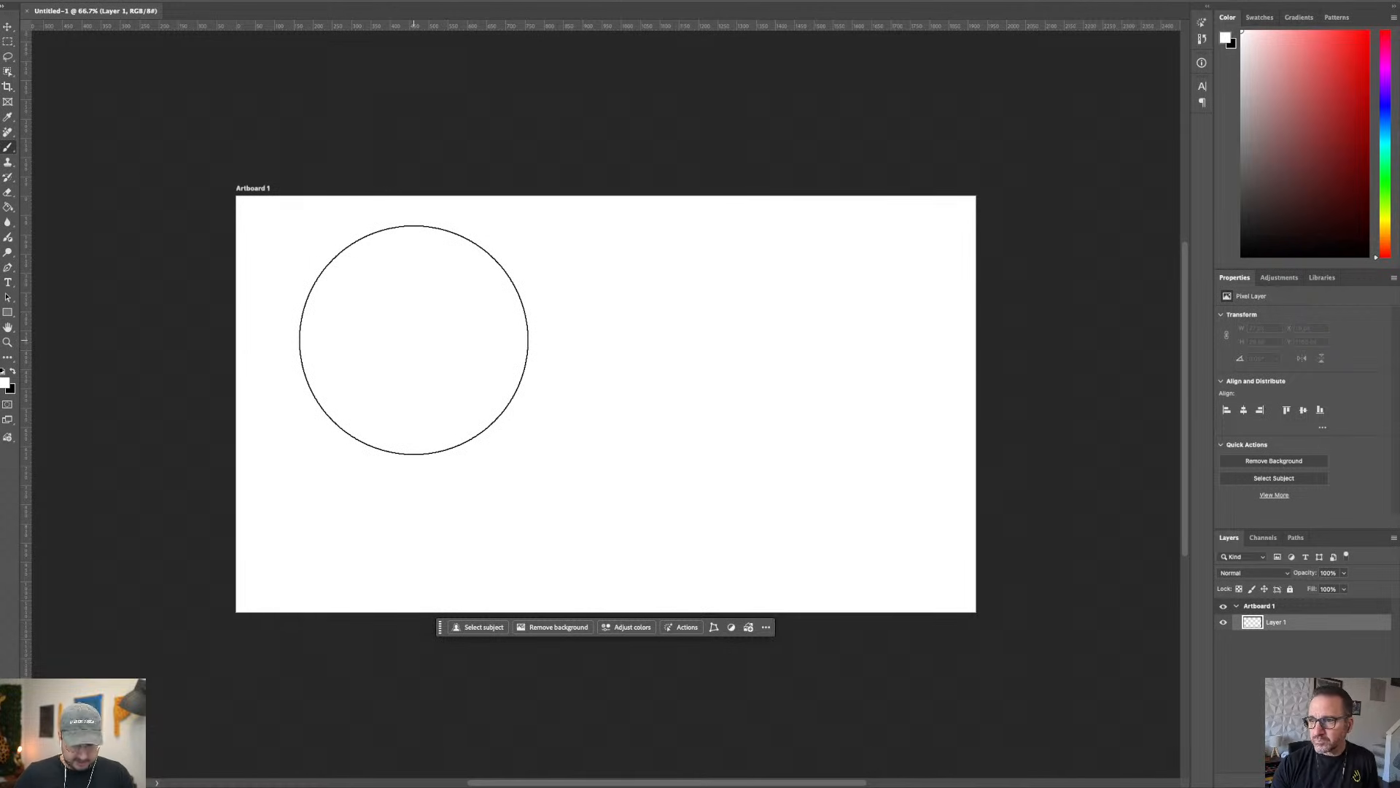
key("bracketleft")
key("bracketleft")
key("bracketleft")
key("bracketleft")
key("bracketleft")
key("bracketleft")
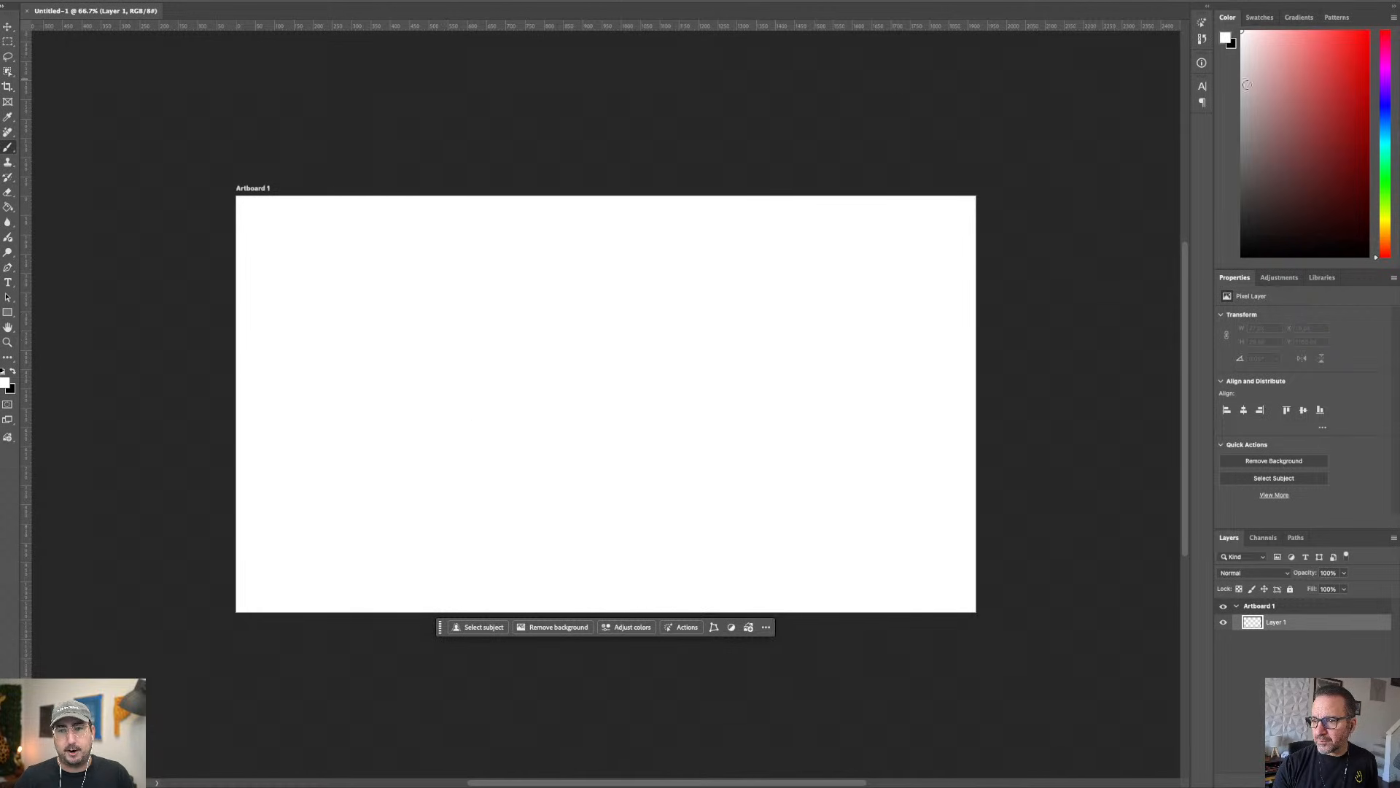
left_click(1369, 76)
mouse_move(296, 470)
left_mouse_down()
mouse_move(582, 340)
mouse_move(525, 448)
mouse_move(787, 293)
mouse_move(878, 426)
mouse_move(735, 422)
mouse_move(750, 385)
left_mouse_up()
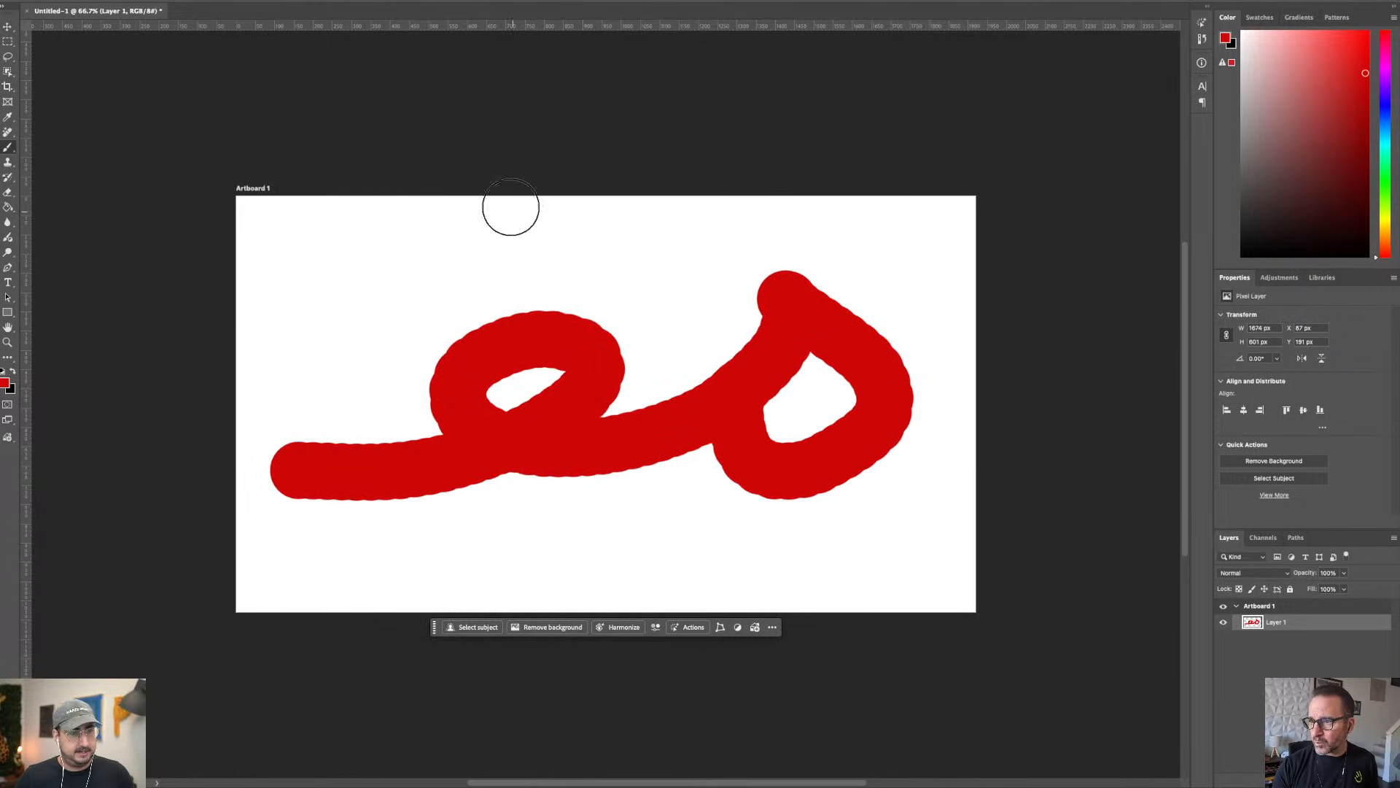
Step: Start saving the scribble document to Adobe cloud storage under the name Panel
left_click(110, 0)
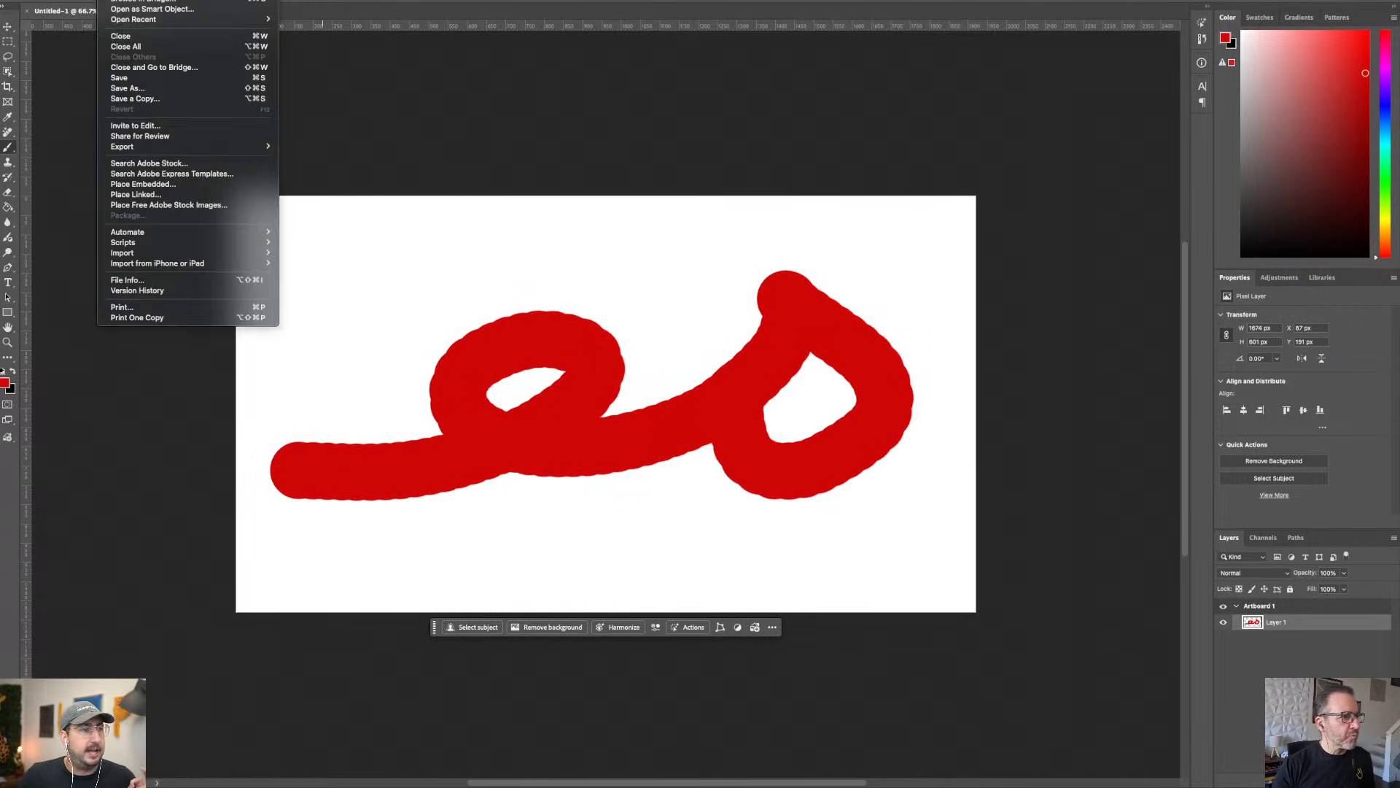
left_click(314, 167)
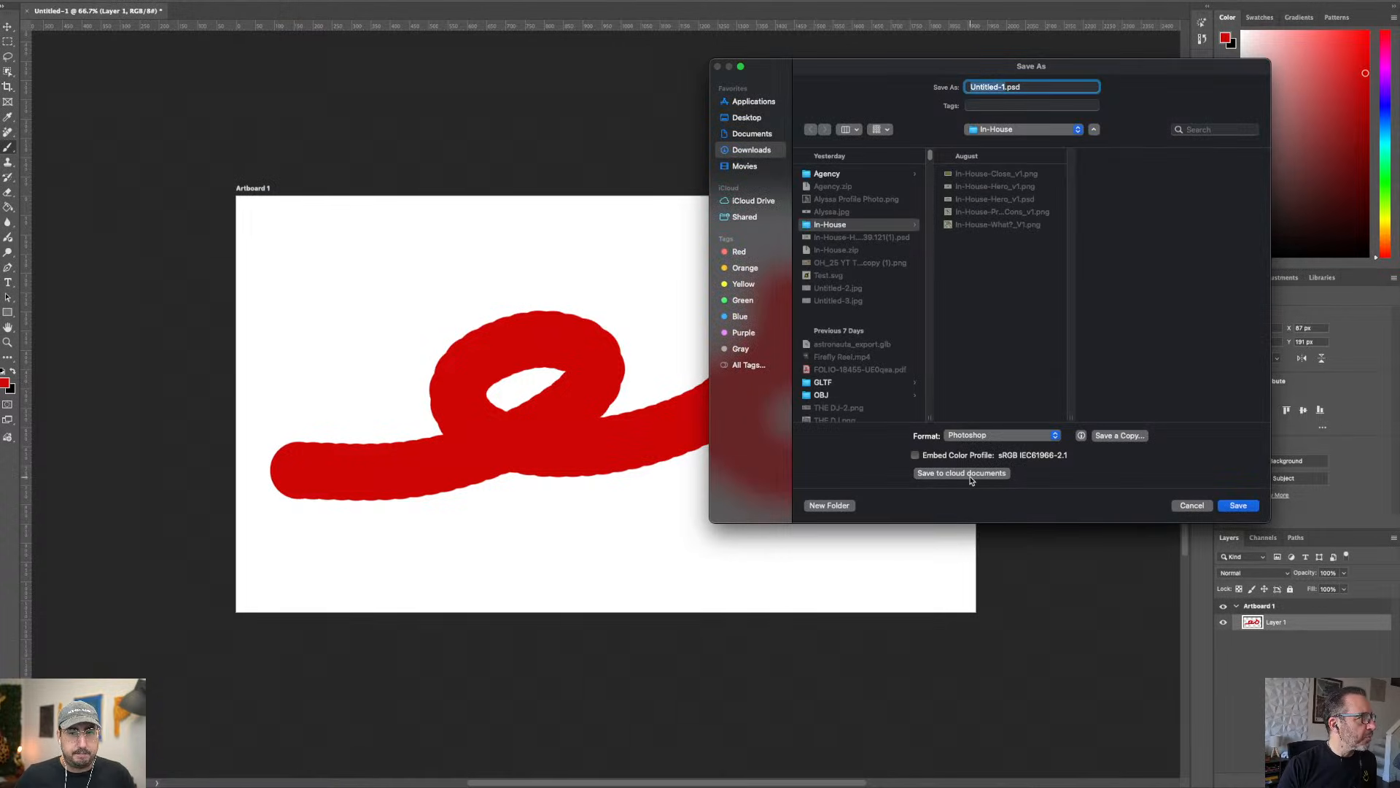
left_click(970, 476)
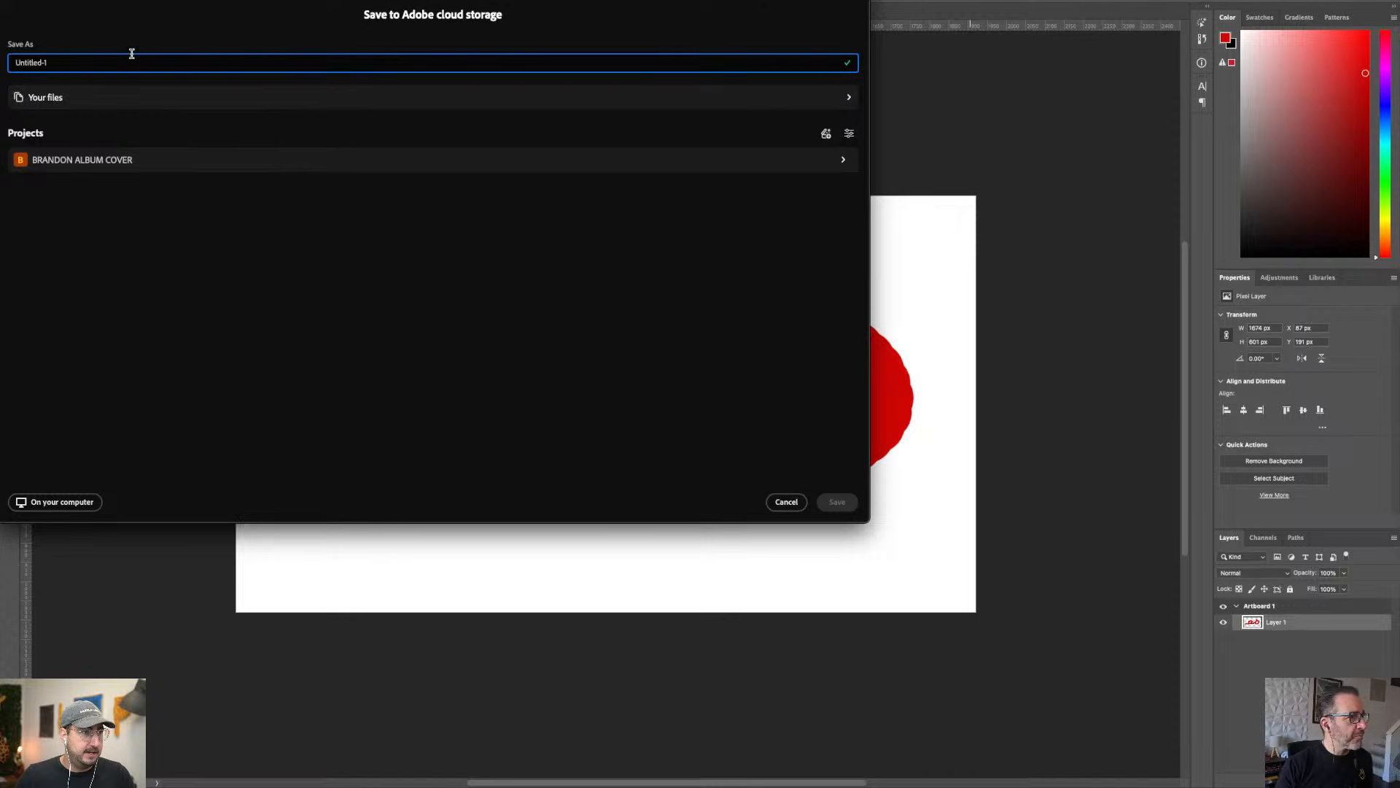
left_click_drag(65, 59, 4, 58)
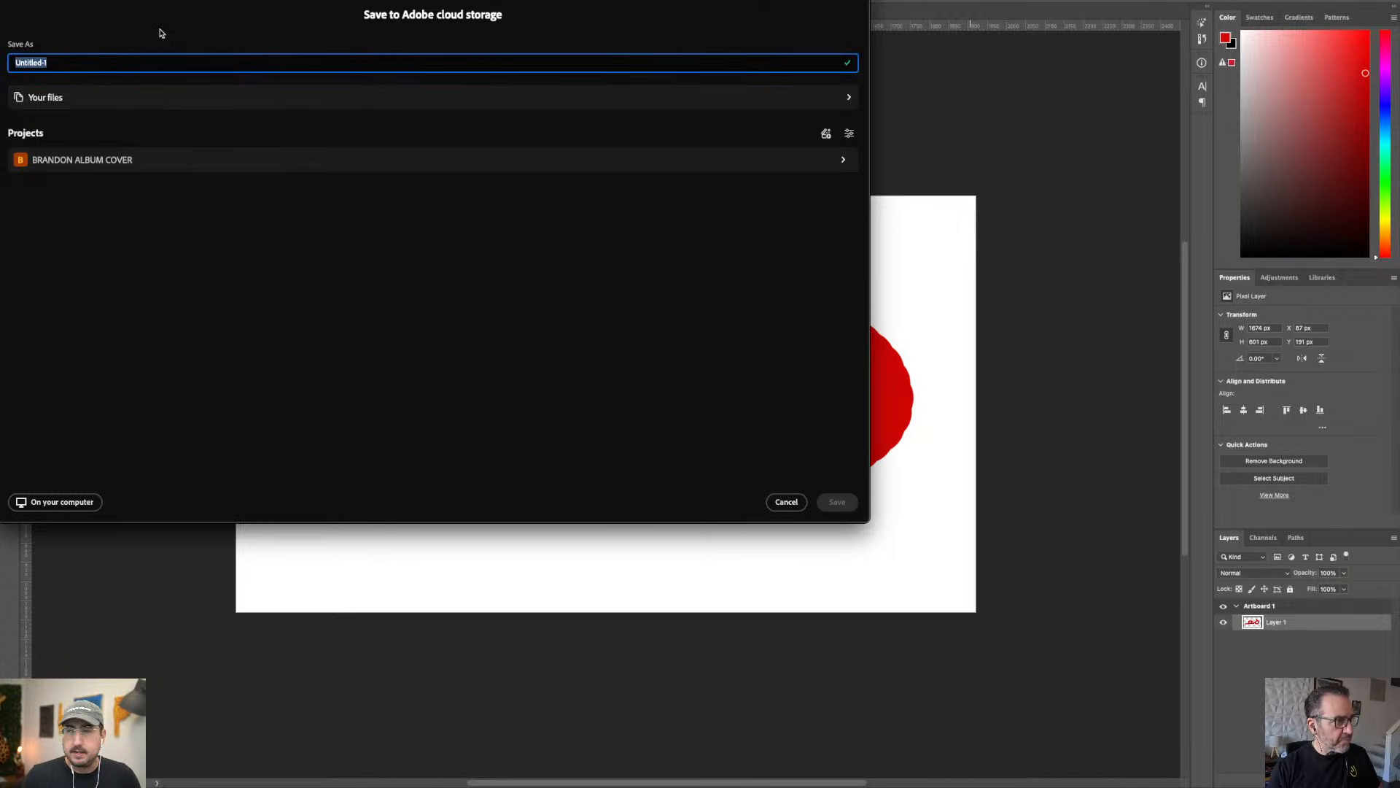
type("Panel")
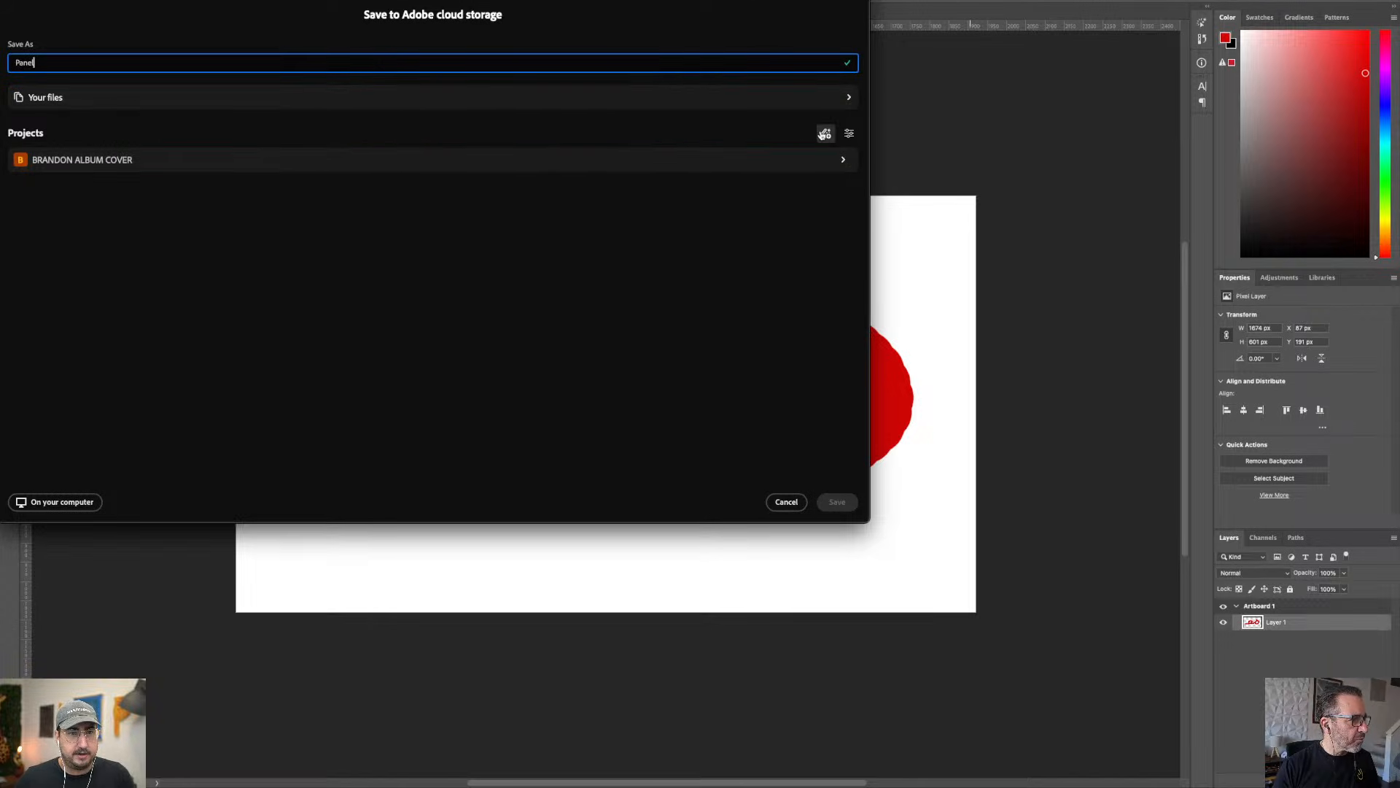
Step: Create a new cloud project named Storyboard as the save location for the Panel document
left_click(824, 134)
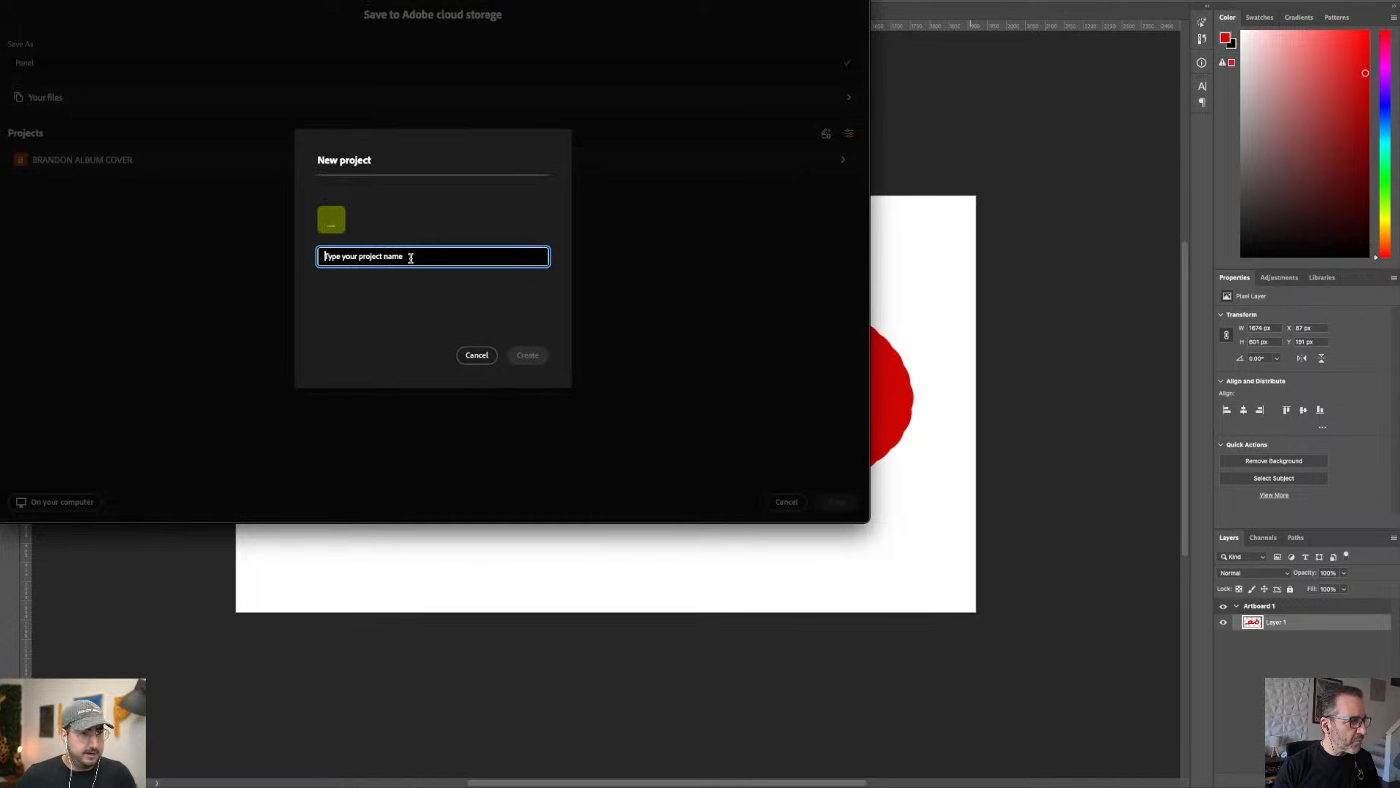
type("Storybo")
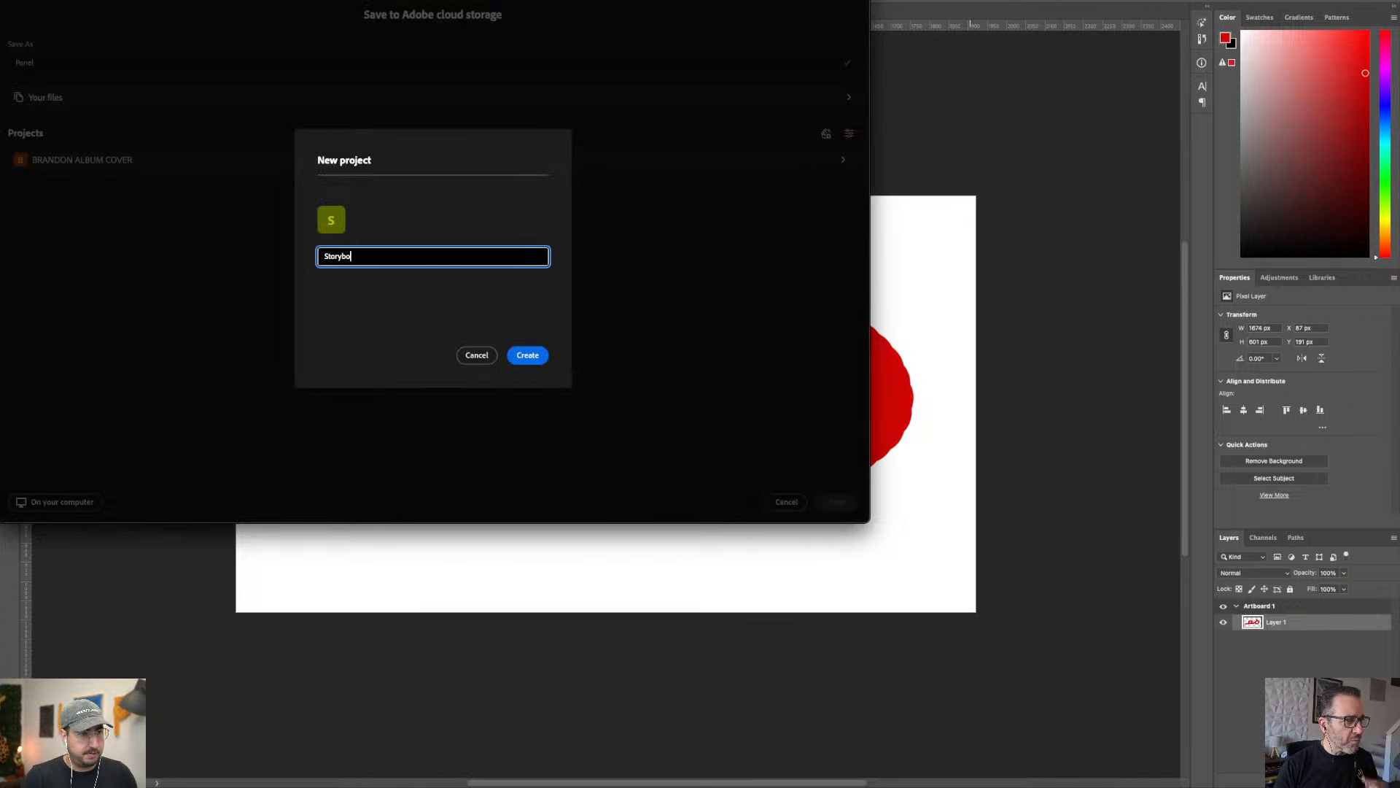
type("ard")
key("Return")
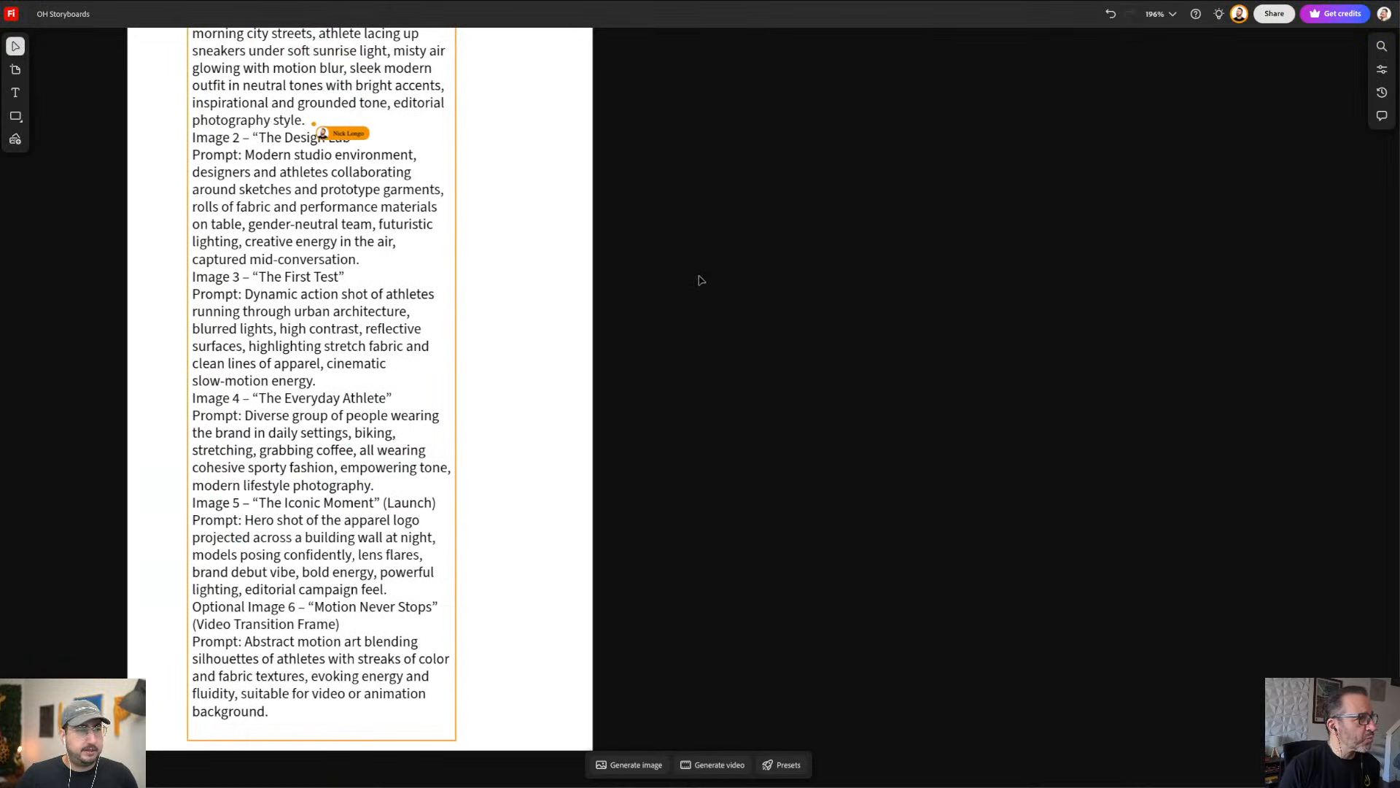
Step: In the OH Storyboards board, add the Panel document from the Storyboard project in Adobe cloud storage
scroll(657, 406, "down", 3)
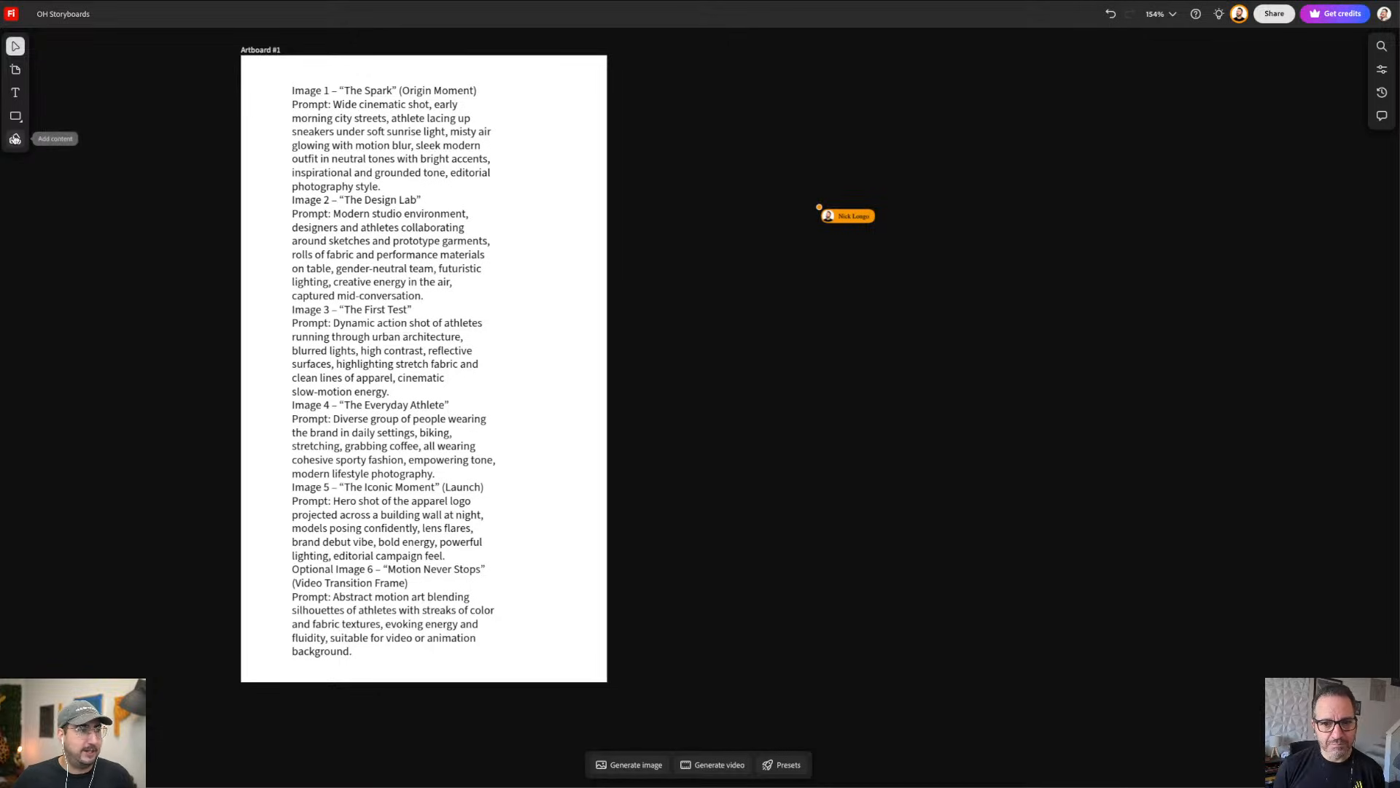
left_click(15, 138)
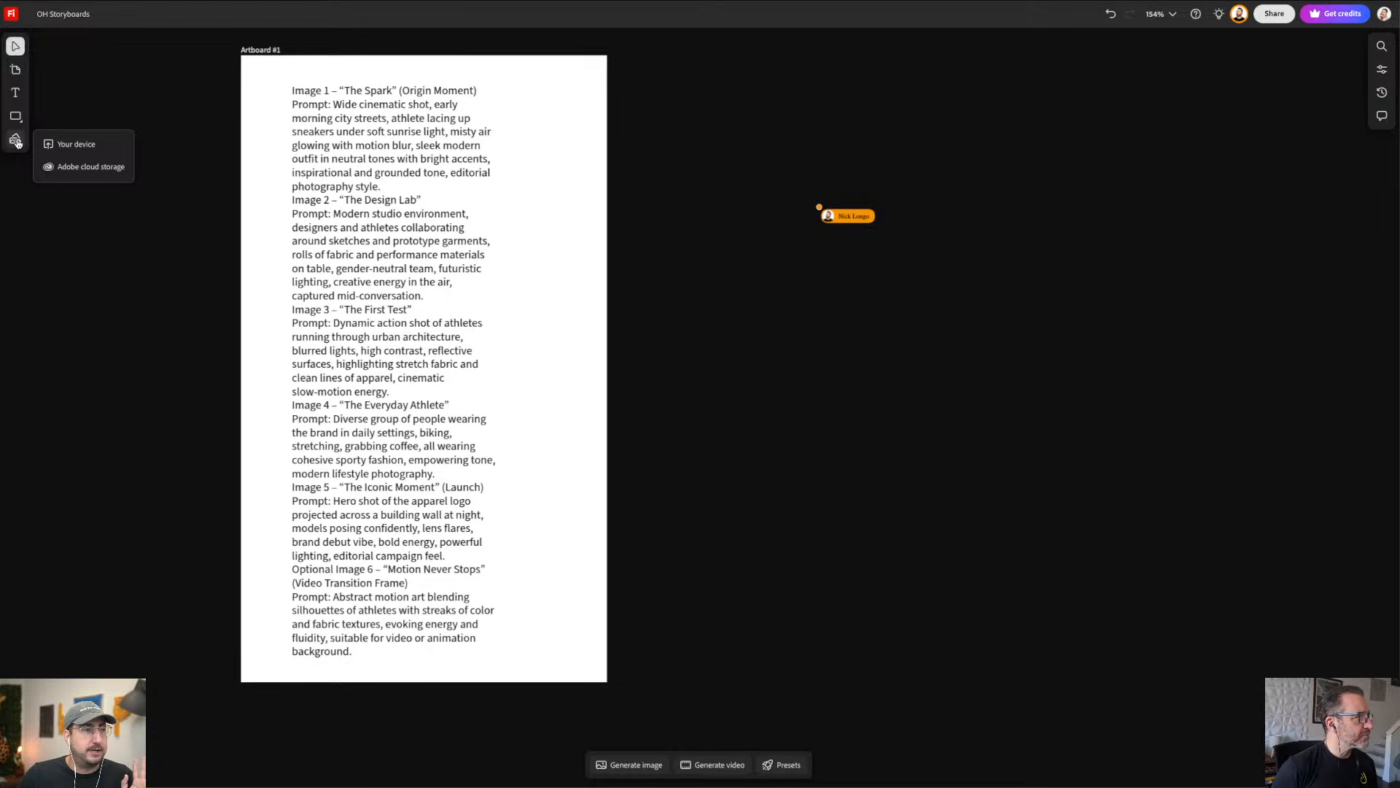
left_click(102, 167)
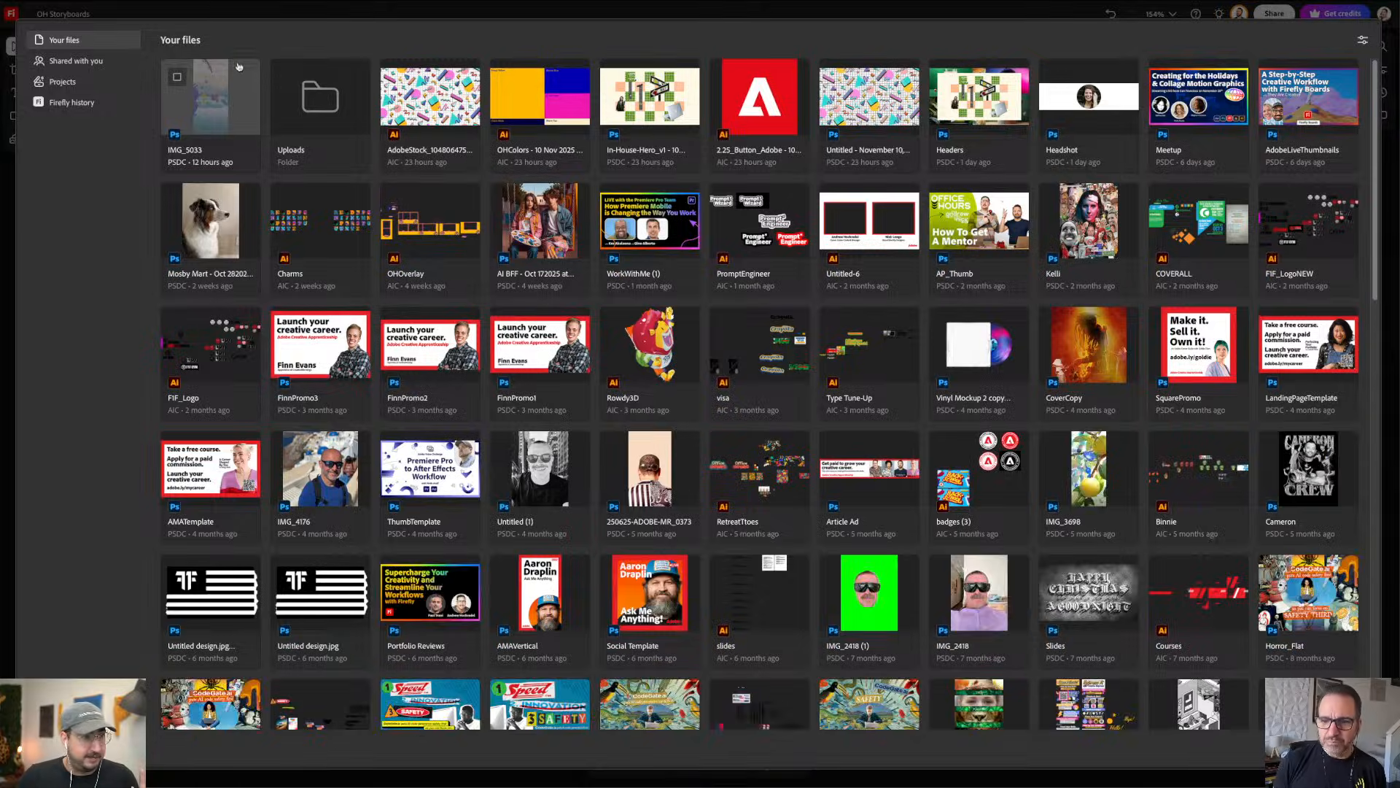
left_click(70, 83)
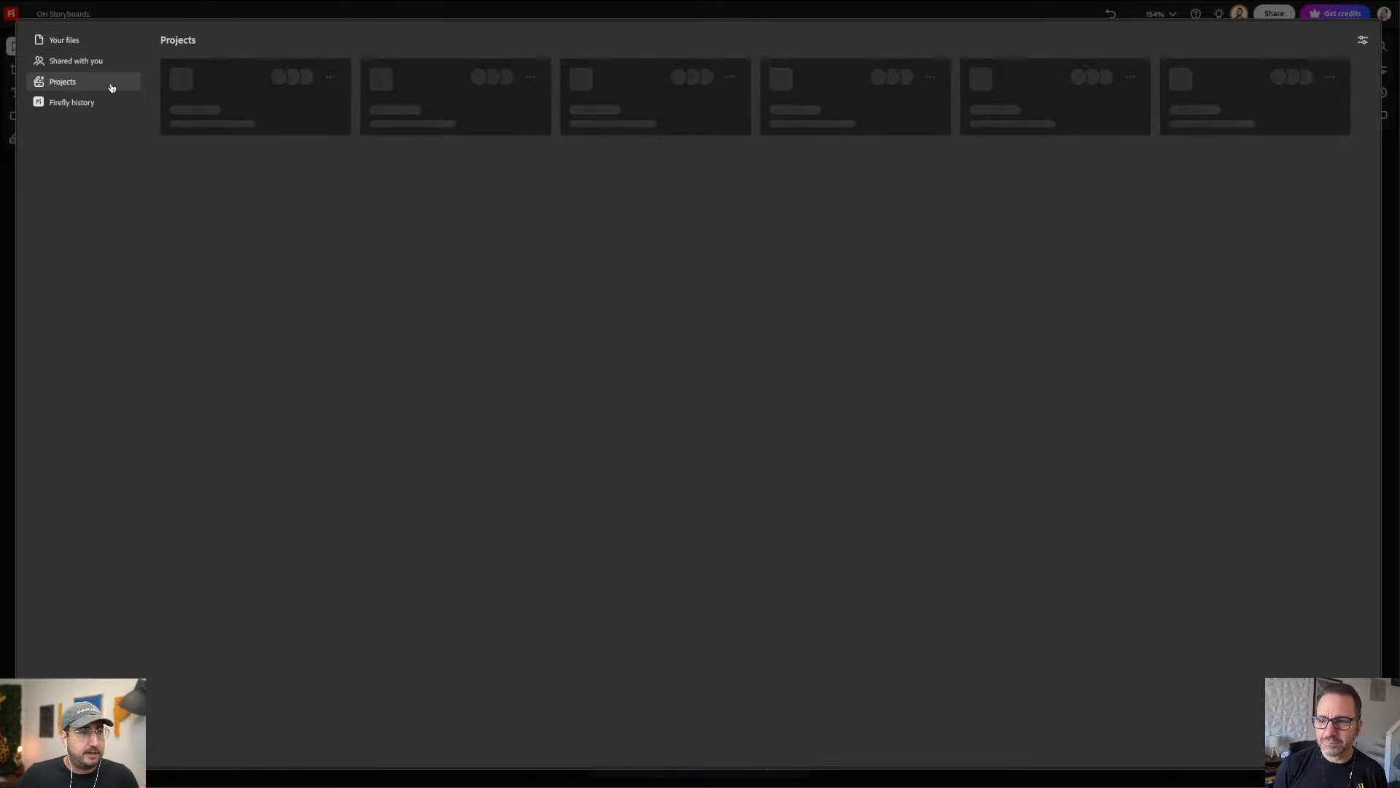
left_click(252, 103)
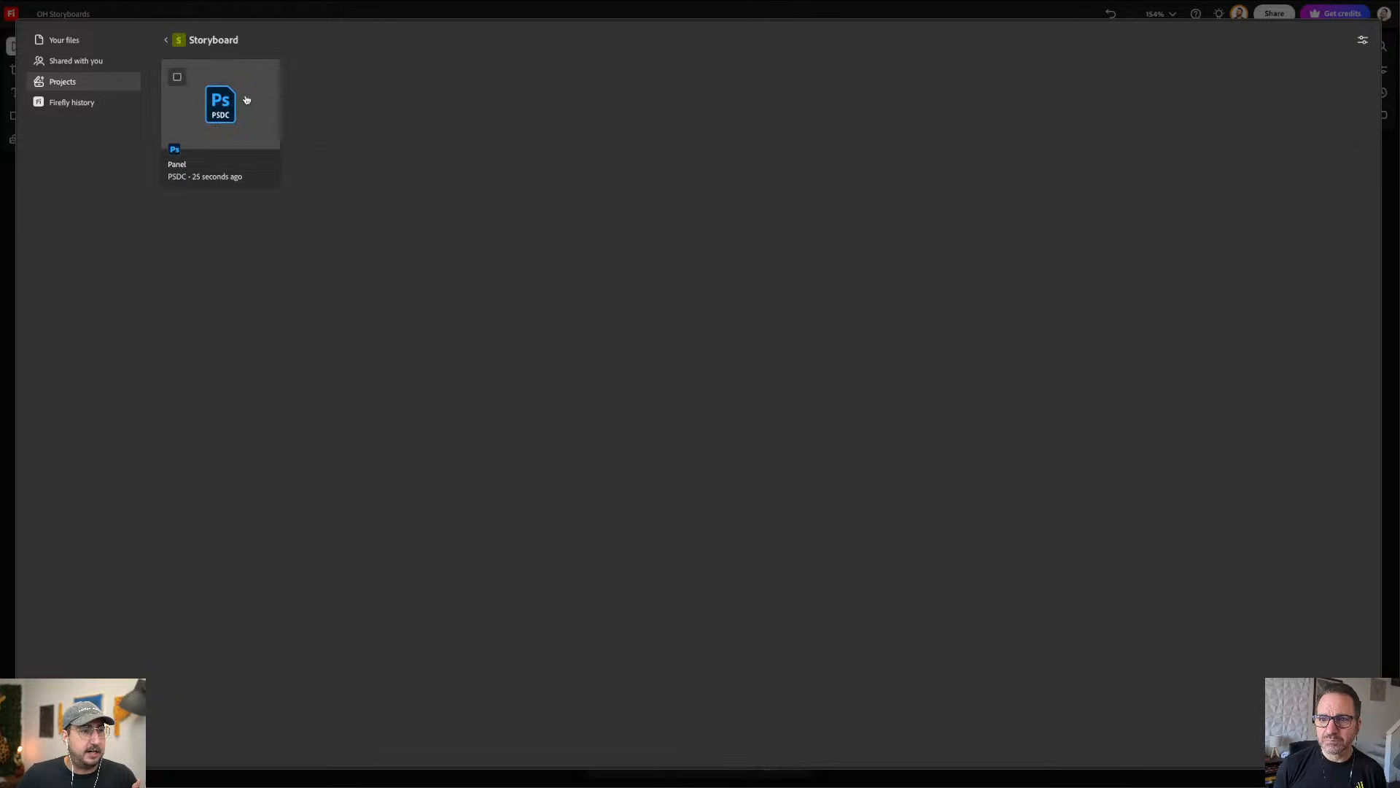
left_click(250, 104)
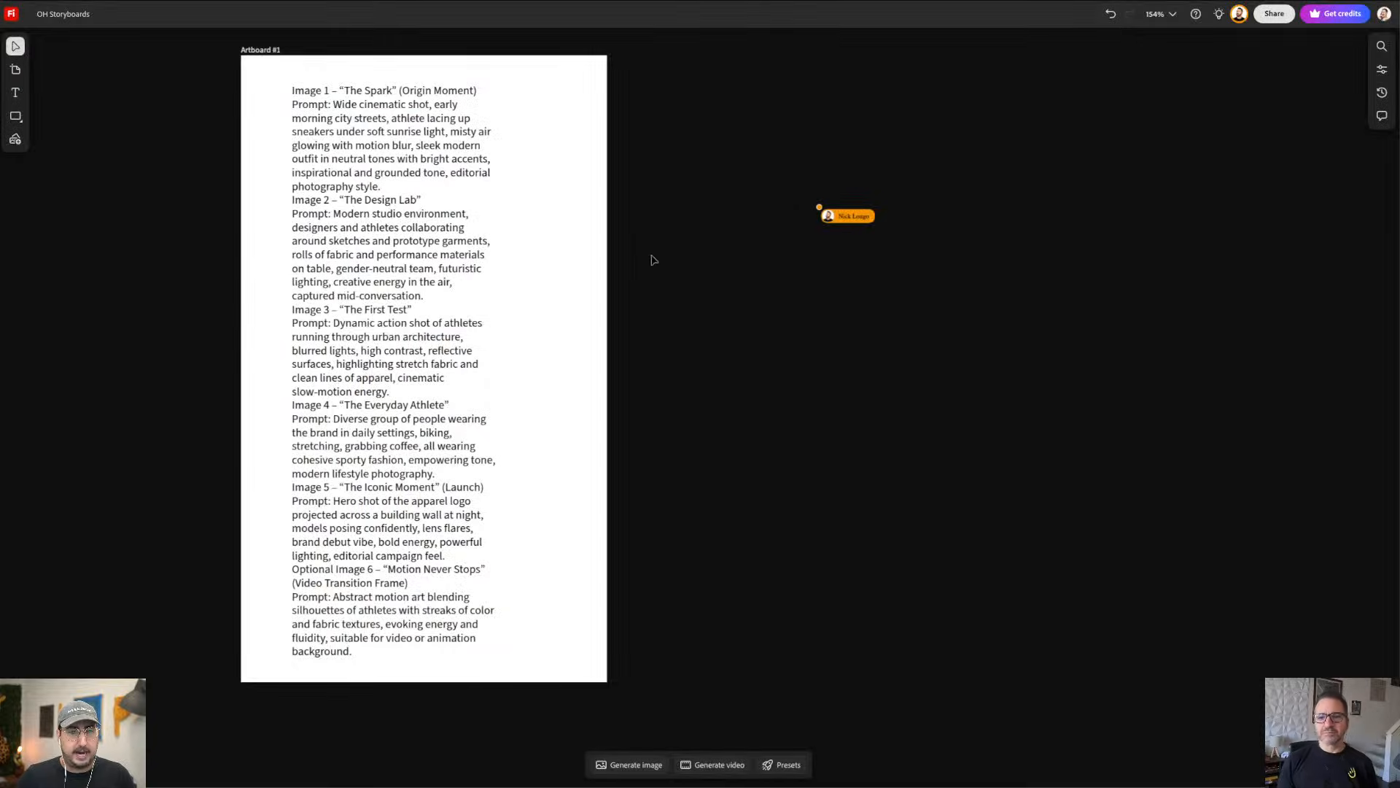
Step: Position the linked Panel image on the empty canvas beside Artboard #1
left_click(740, 253)
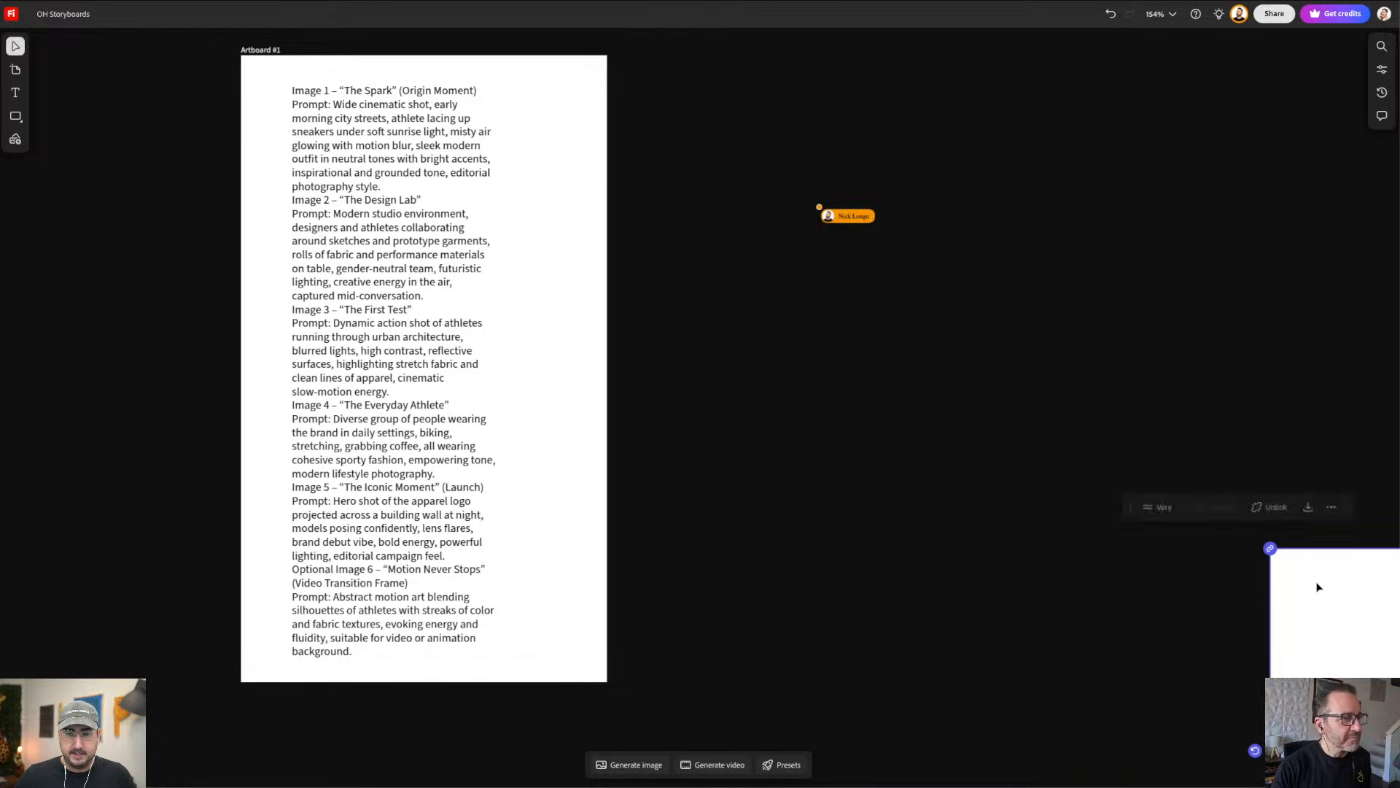
left_click_drag(754, 199, 708, 194)
scroll(739, 232, "right", 5)
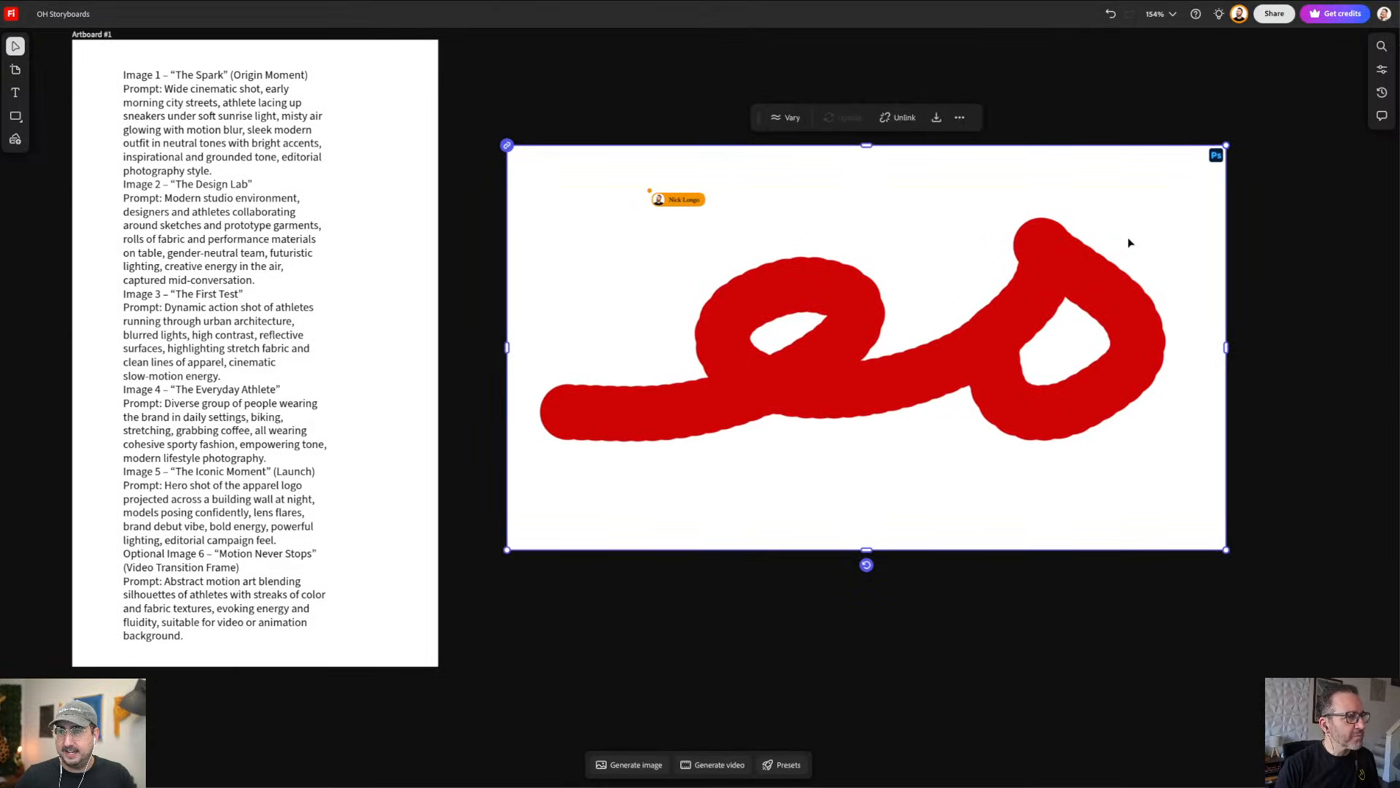
scroll(1129, 241, "right", 2)
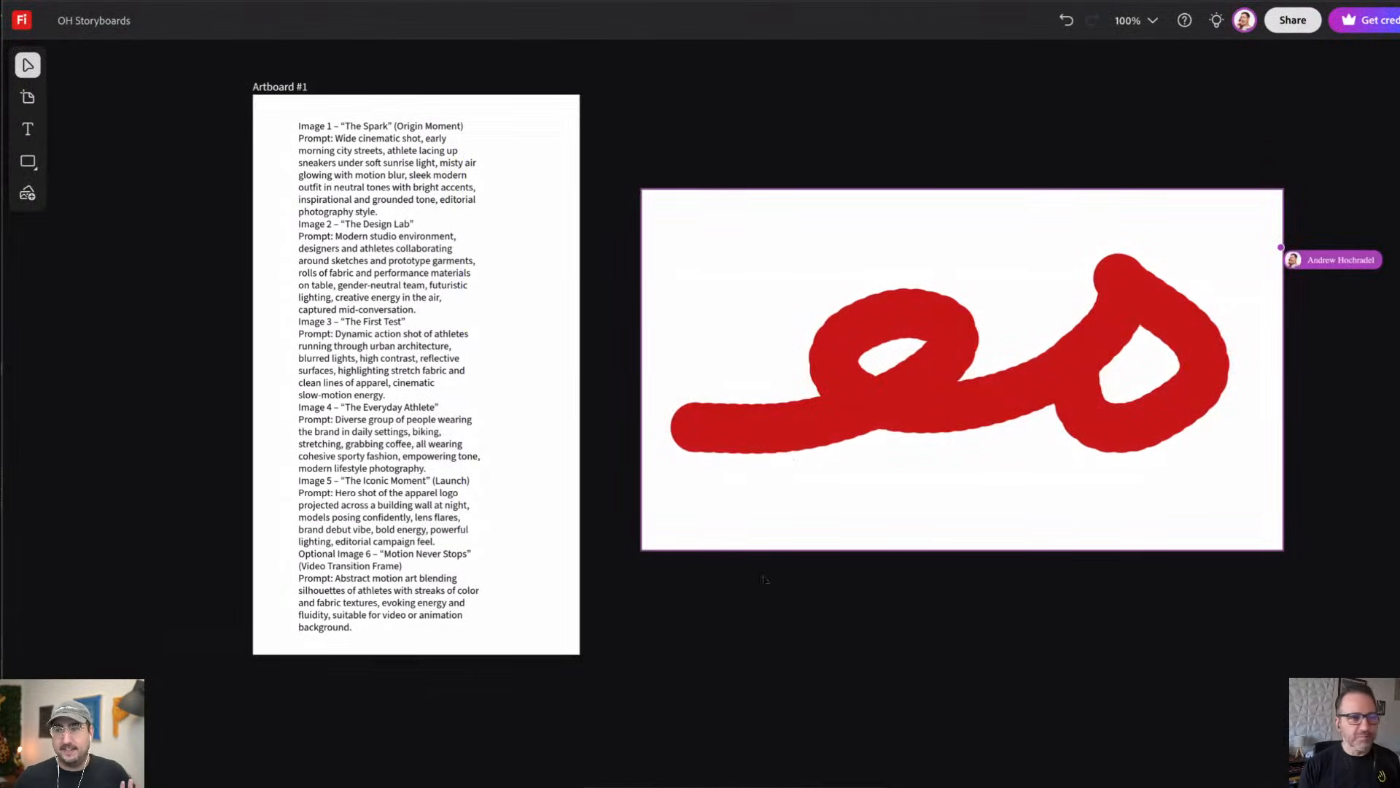
Step: Shrink the Panel image to about a third of its width and place it directly beneath Artboard #1, aligned with its edge
mouse_move(765, 338)
left_mouse_down()
mouse_move(717, 202)
mouse_move(720, 238)
left_mouse_up()
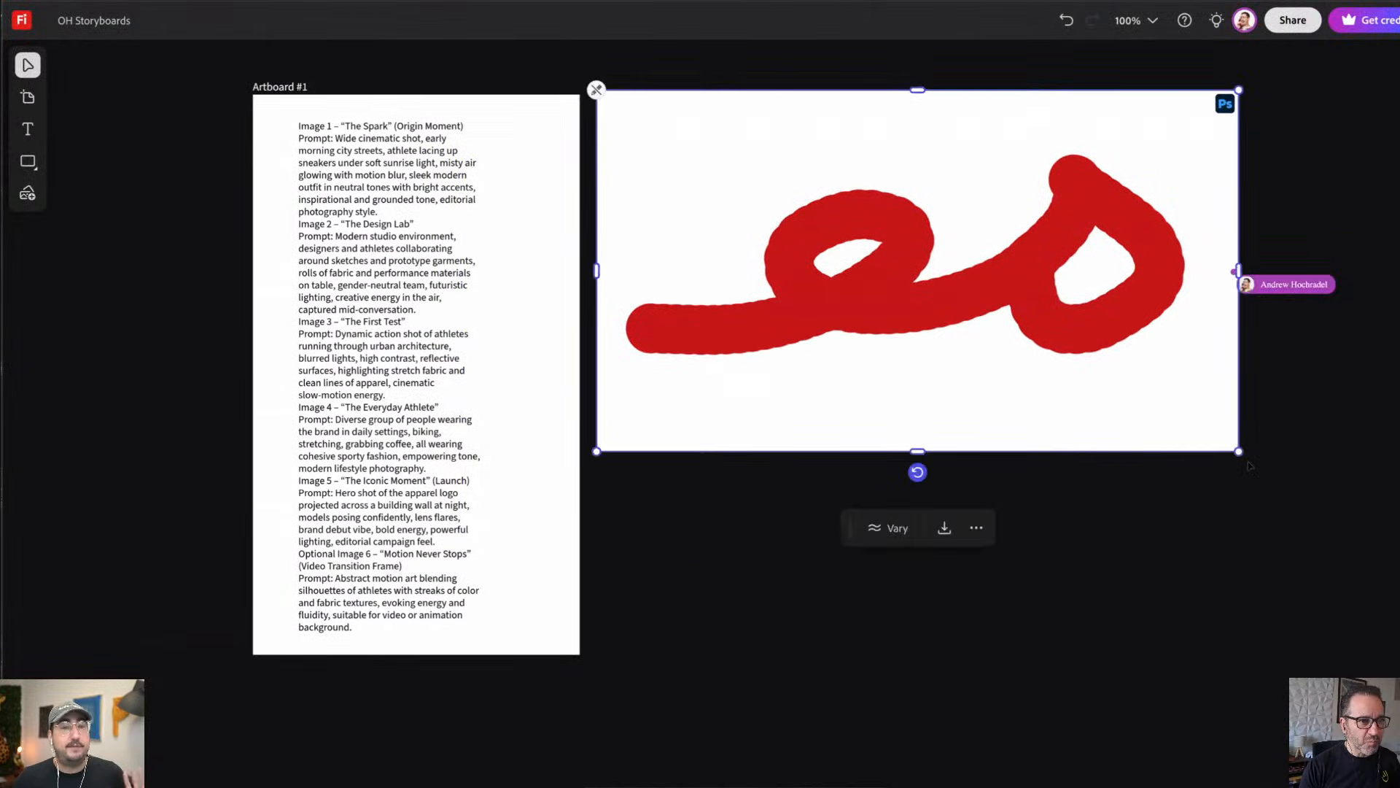
left_click_drag(1239, 451, 785, 295)
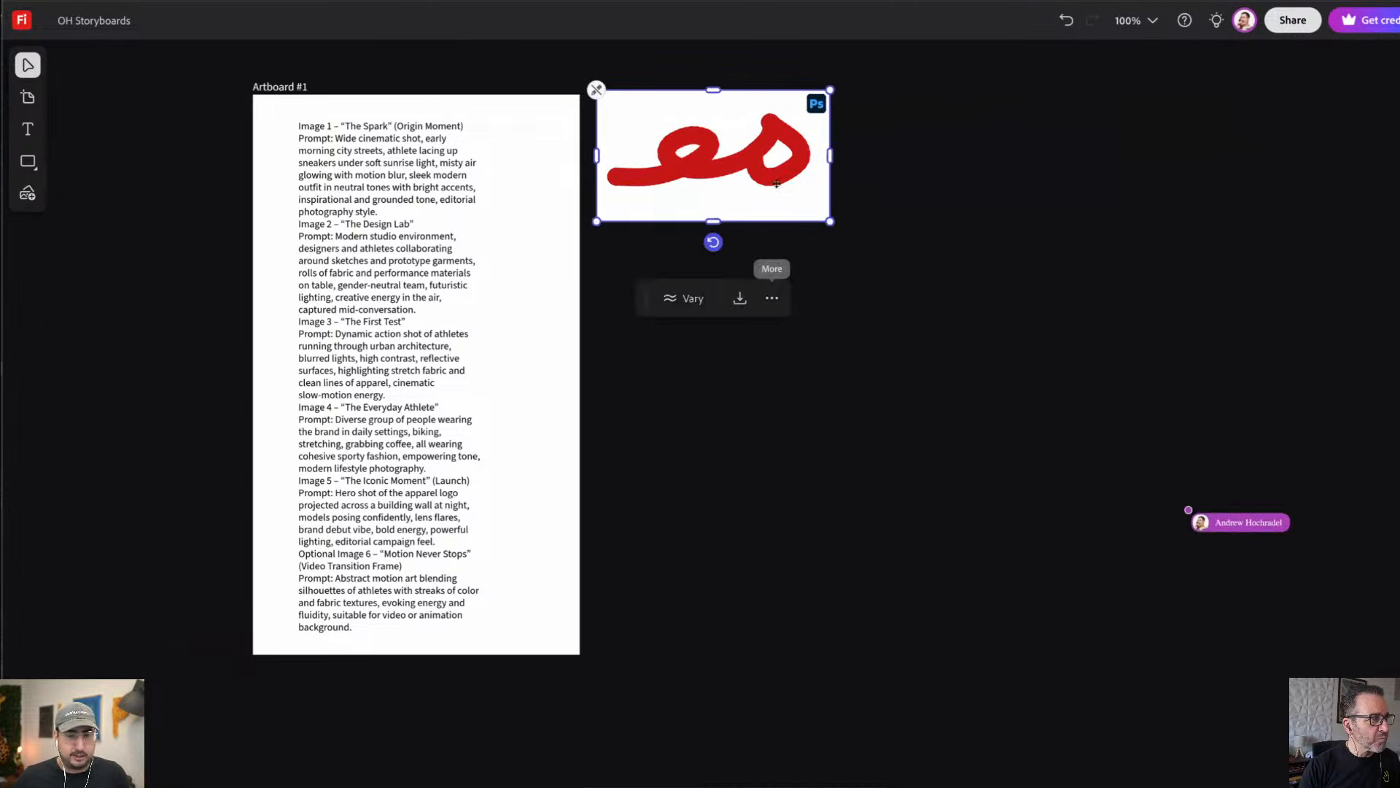
mouse_move(763, 152)
left_mouse_down()
mouse_move(774, 165)
mouse_move(745, 318)
mouse_move(385, 755)
mouse_move(420, 728)
left_mouse_up()
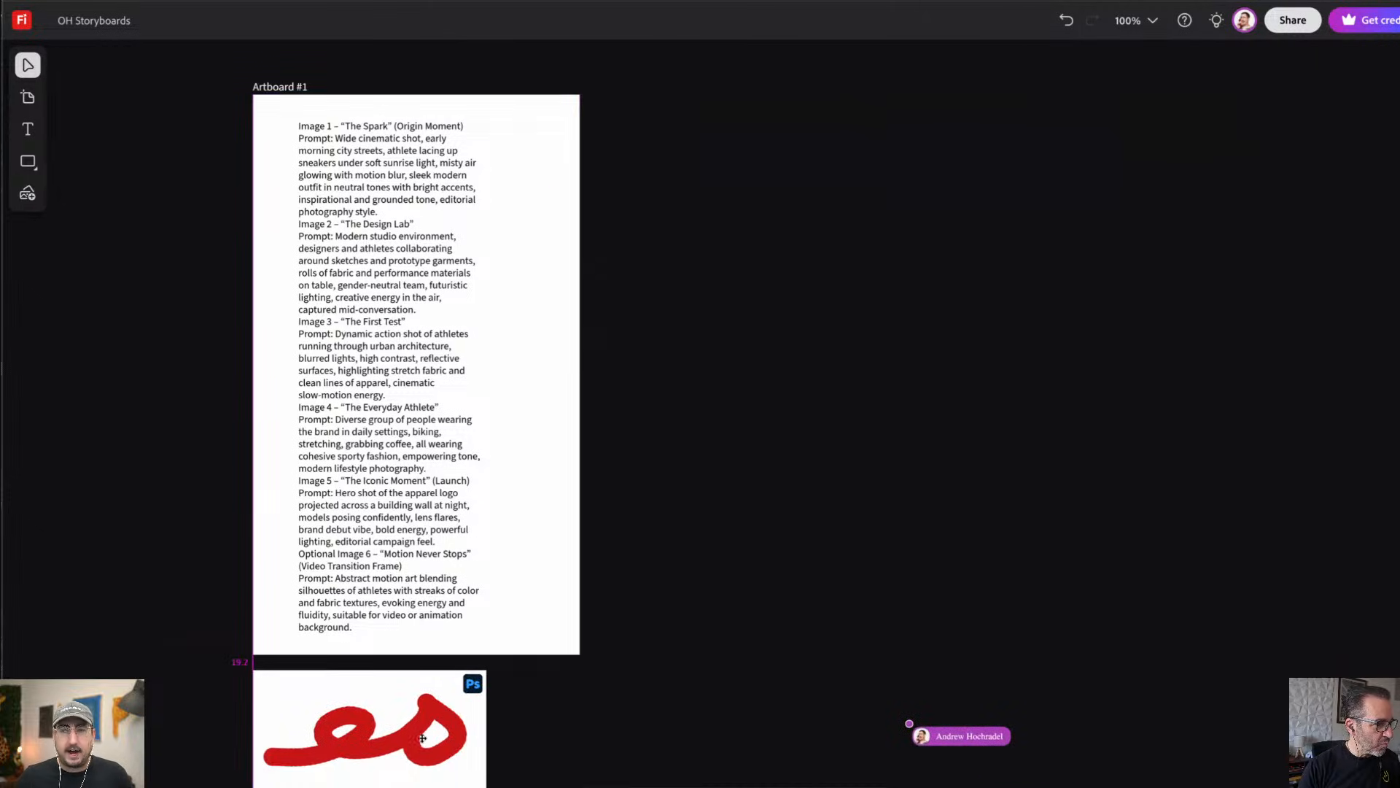
left_click(801, 646)
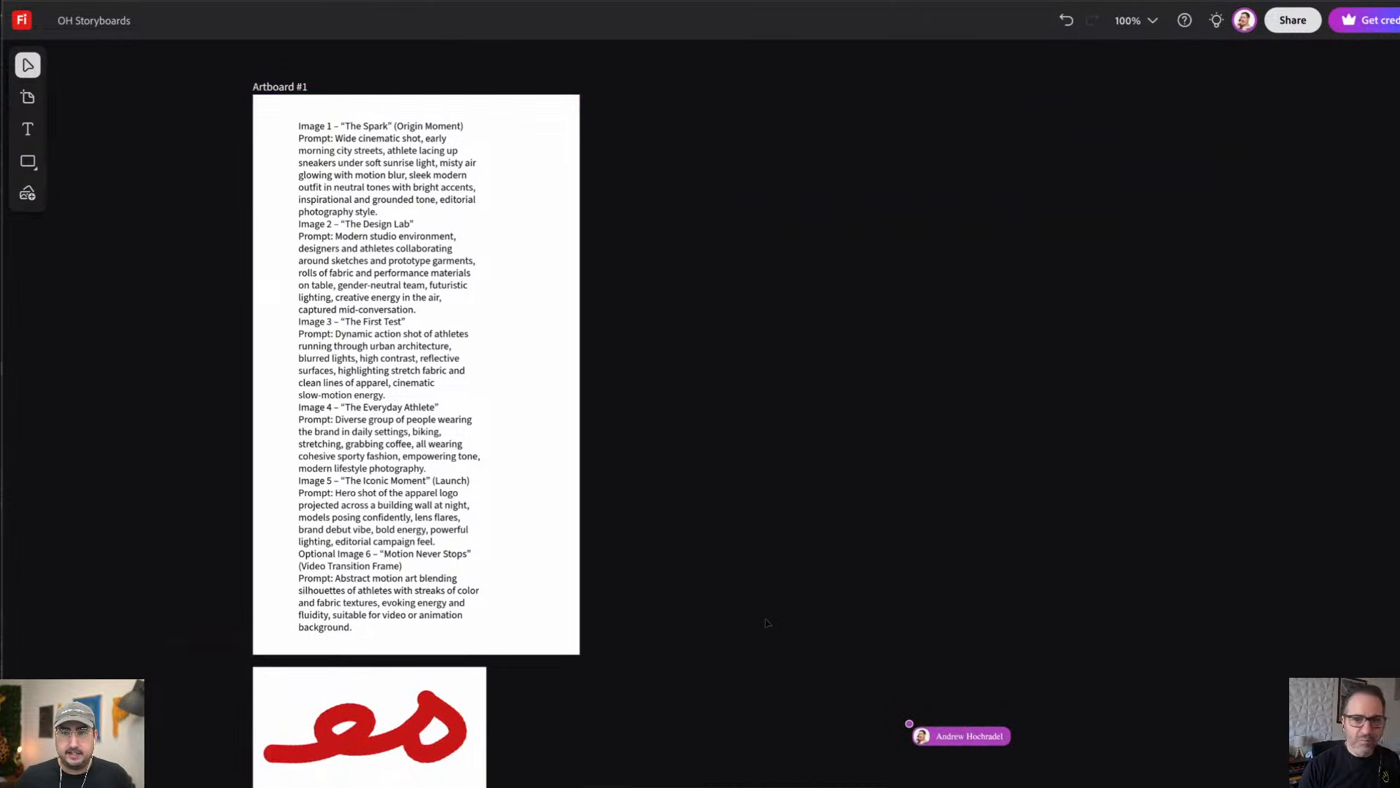
scroll(756, 594, "down", 1)
scroll(583, 656, "right", 1)
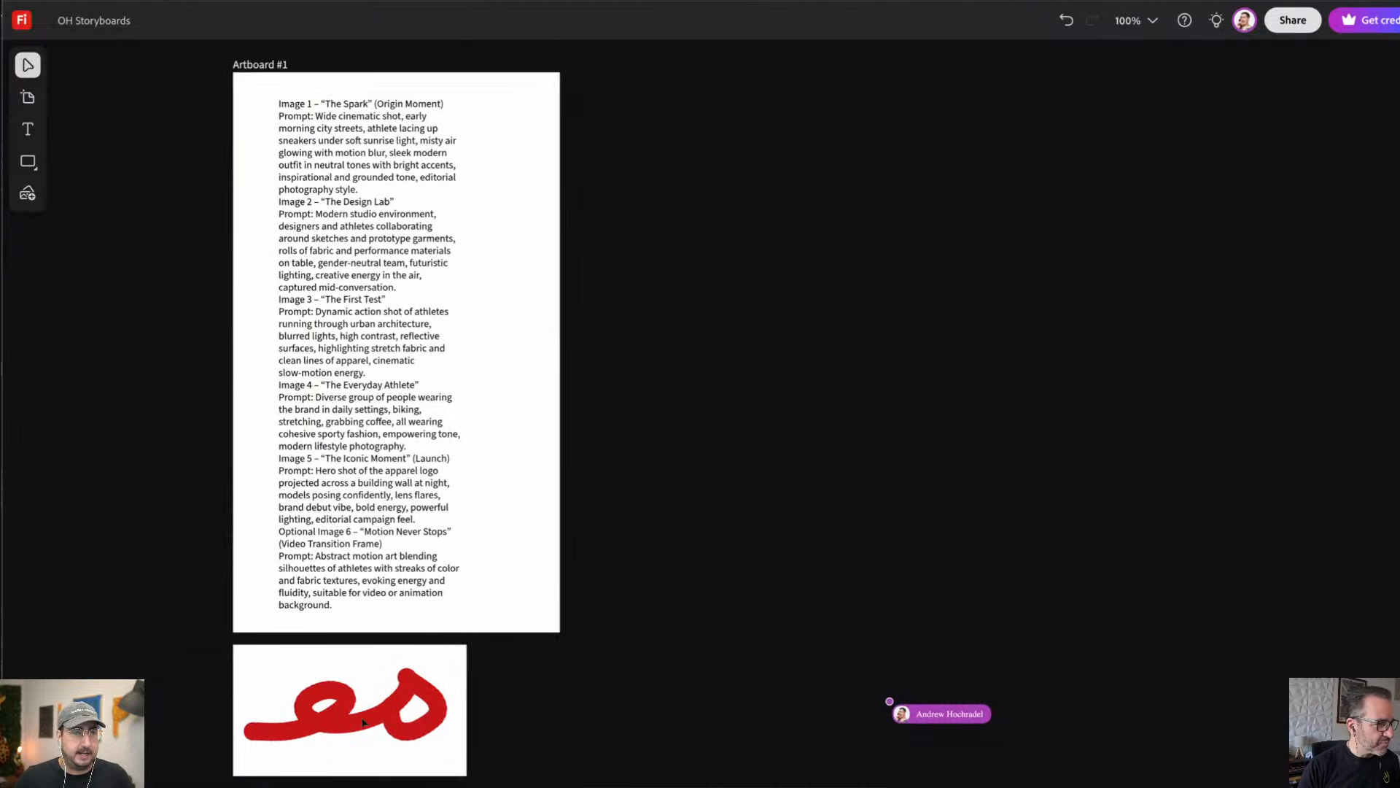
Step: Move the Panel image from beneath Artboard #1 to the open canvas beside it and update its linked Photoshop content
left_click(362, 722)
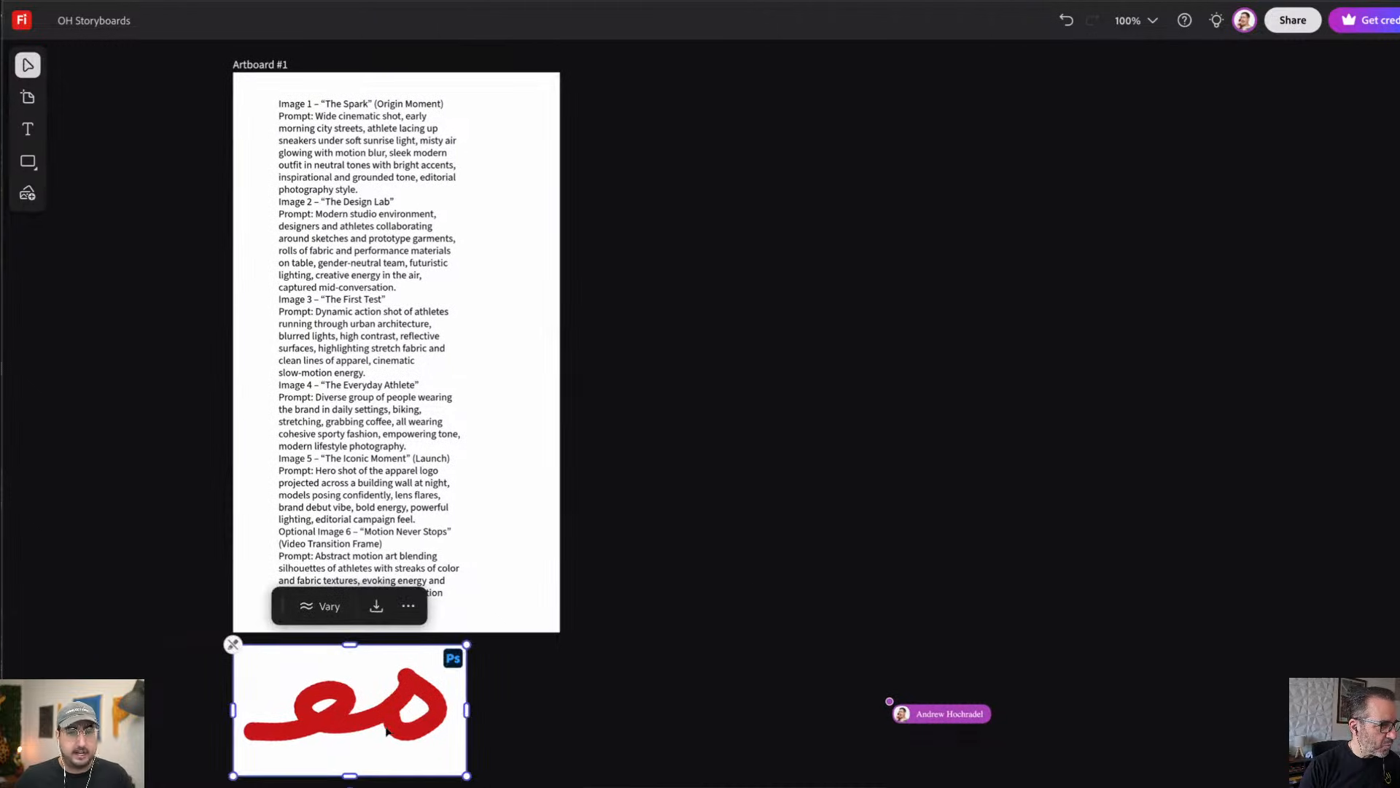
mouse_move(293, 690)
left_mouse_down()
mouse_move(662, 594)
mouse_move(753, 275)
mouse_move(759, 289)
left_mouse_up()
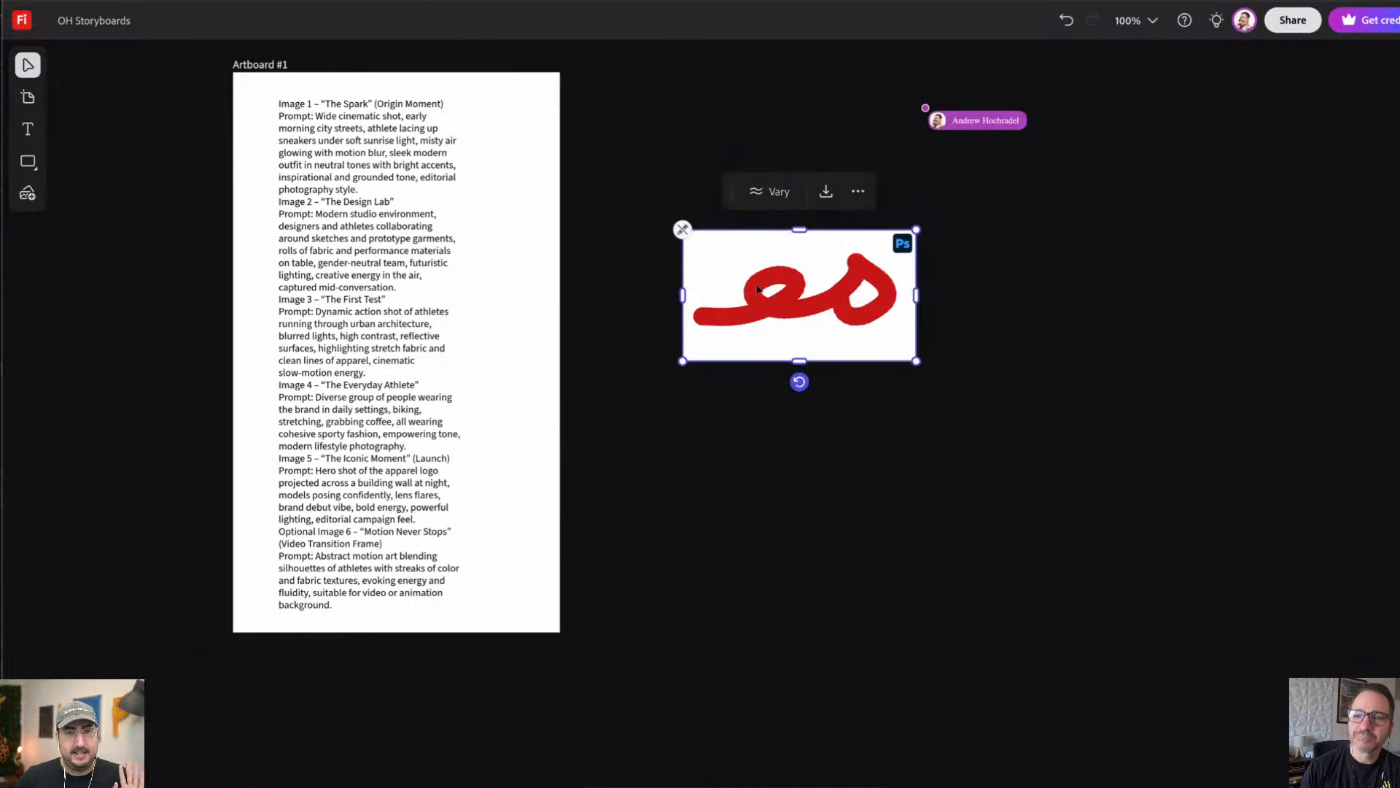
mouse_move(901, 240)
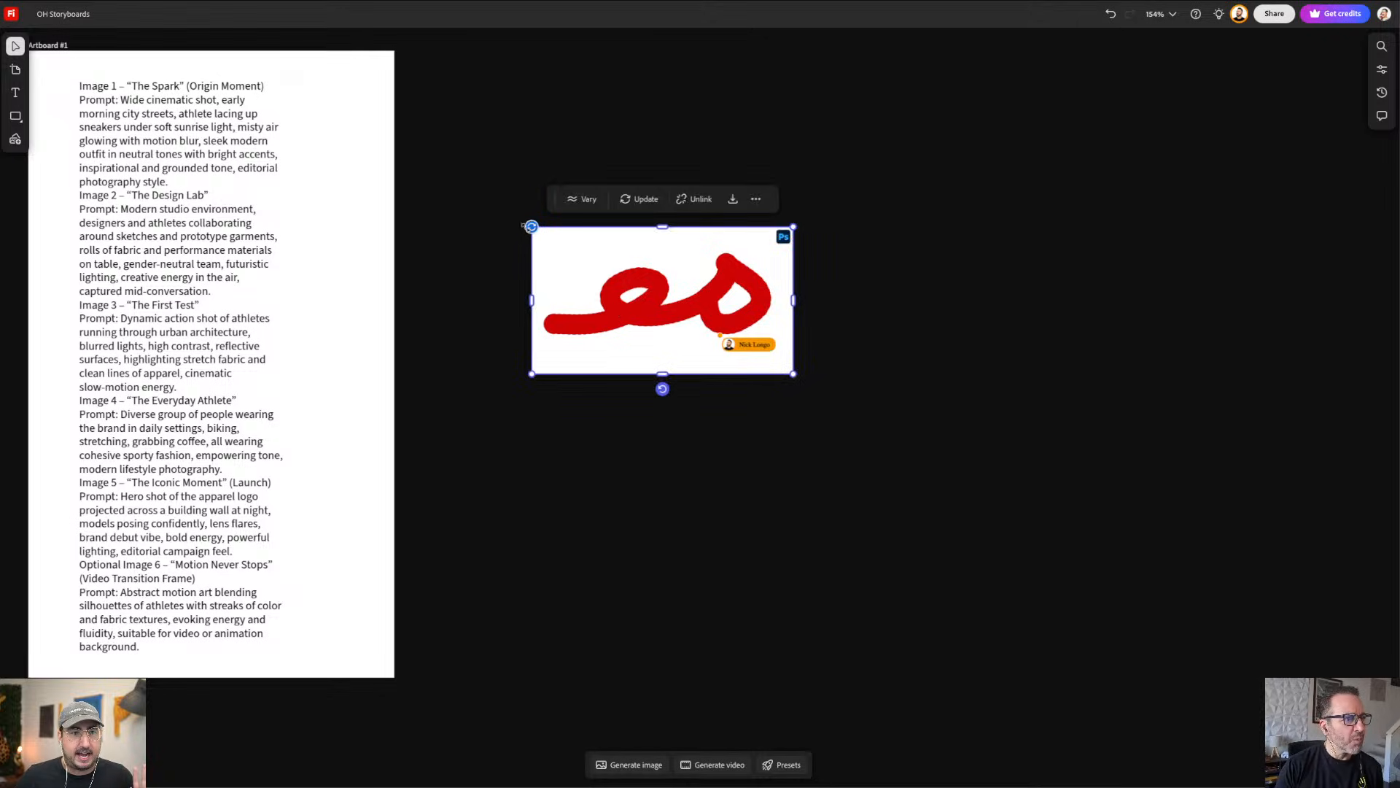
left_click(644, 199)
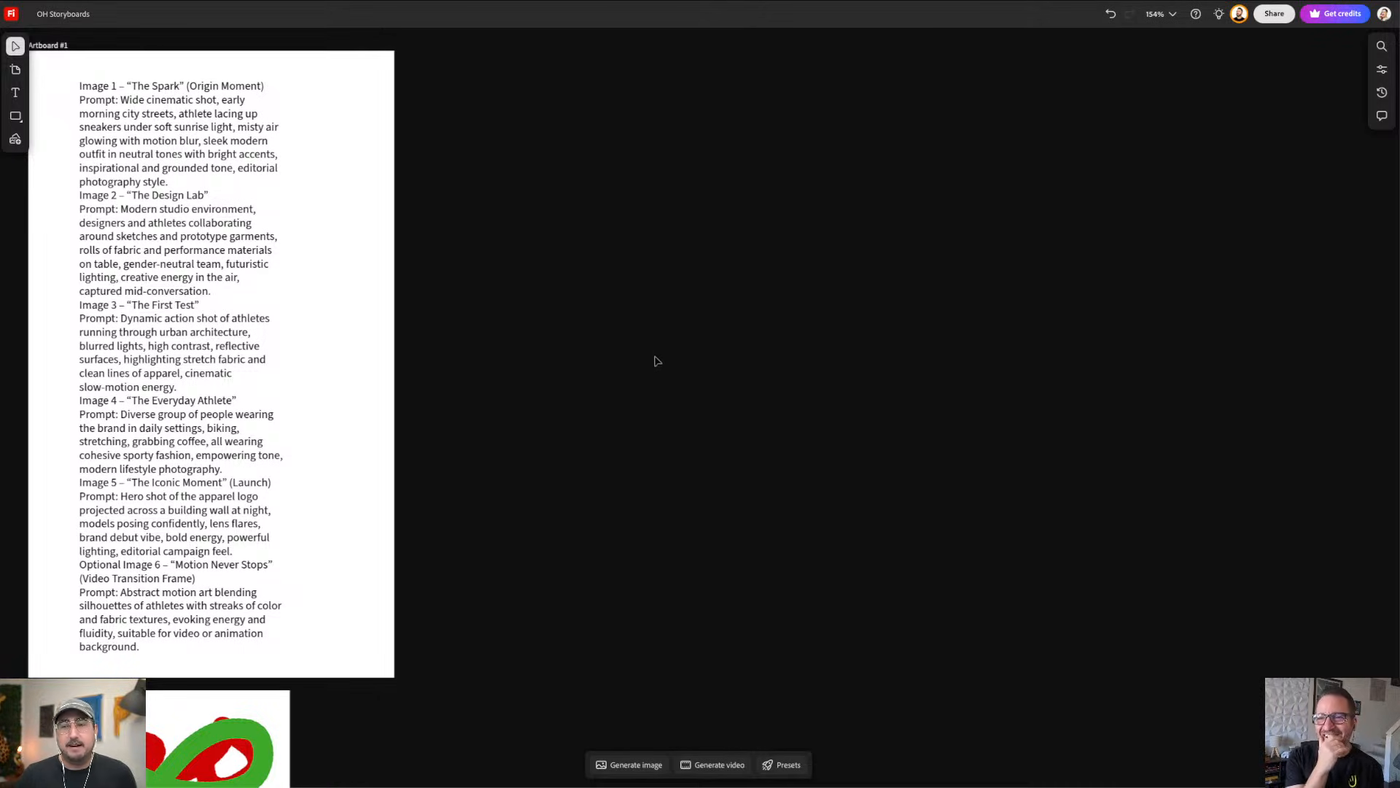
scroll(502, 476, "down", 5)
scroll(503, 475, "left", 5)
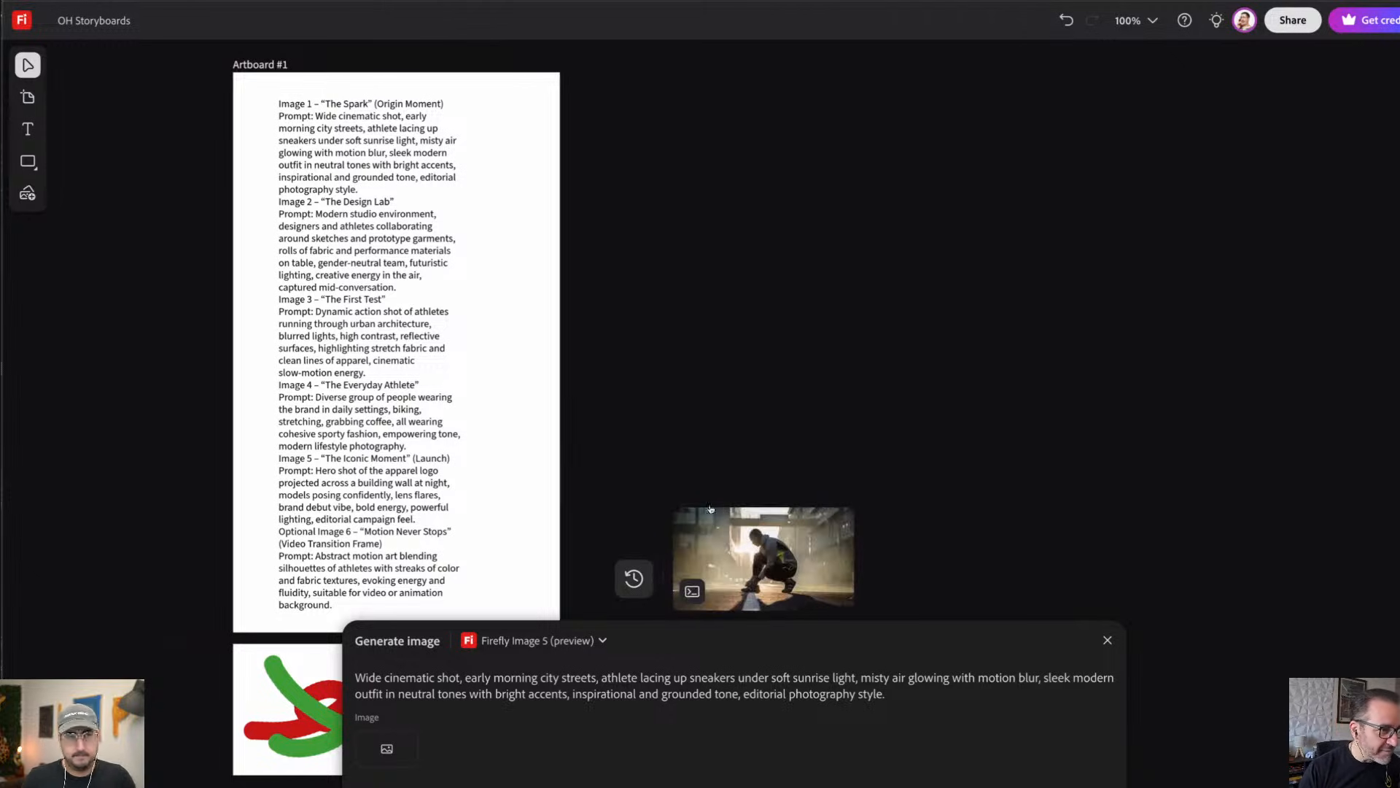
Step: Place the generated image of the athlete lacing up sneakers beside Artboard #1, with its upper edge level with the artboard's
mouse_move(752, 573)
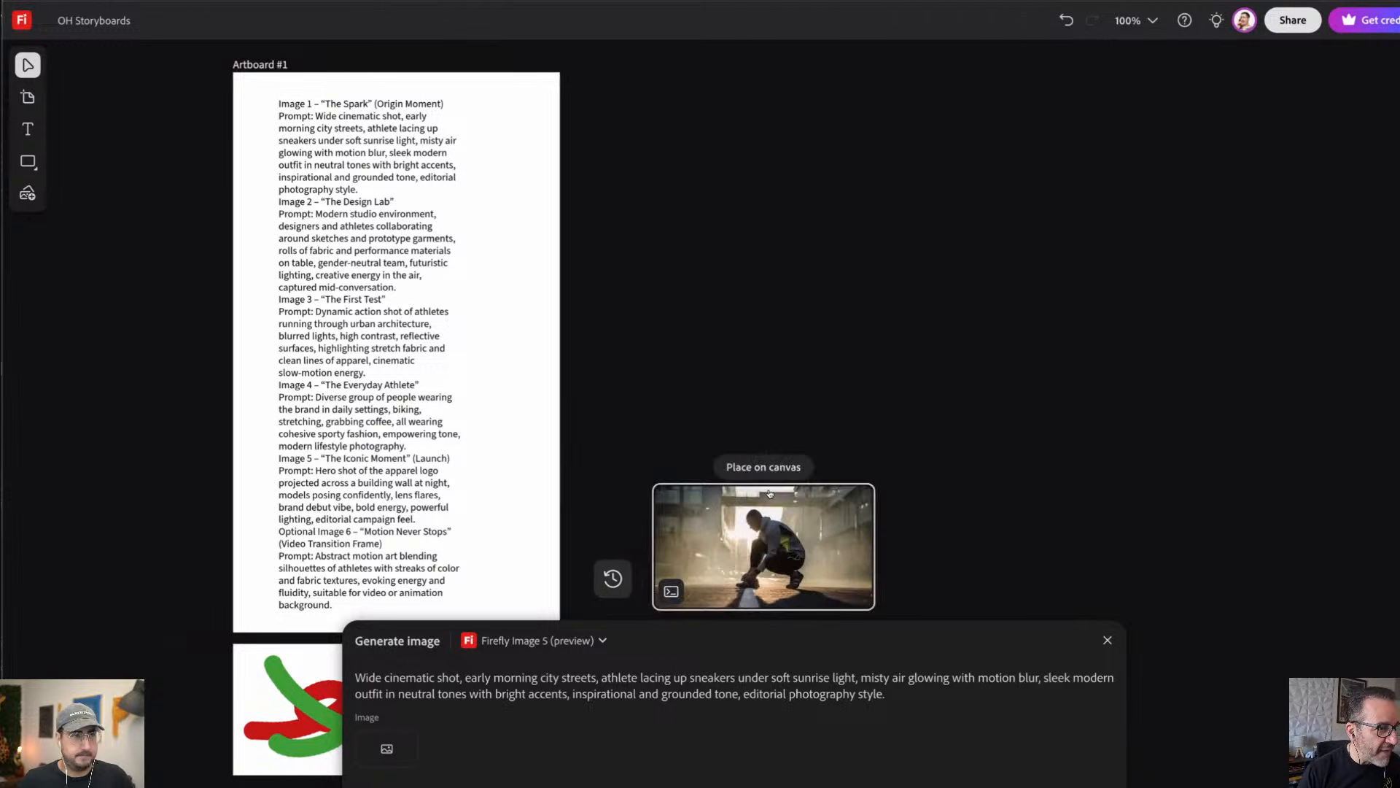
left_click(752, 573)
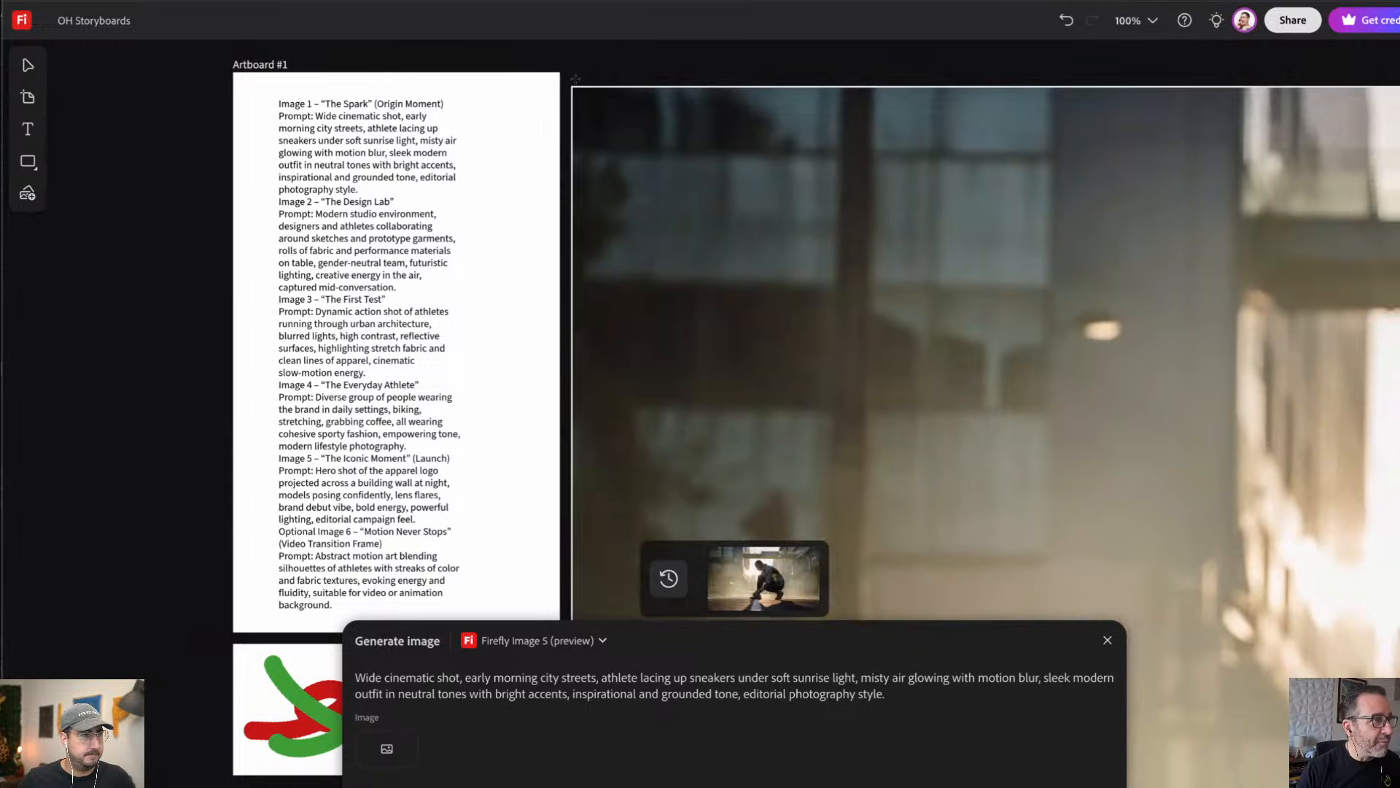
key("super+minus")
key("super+minus")
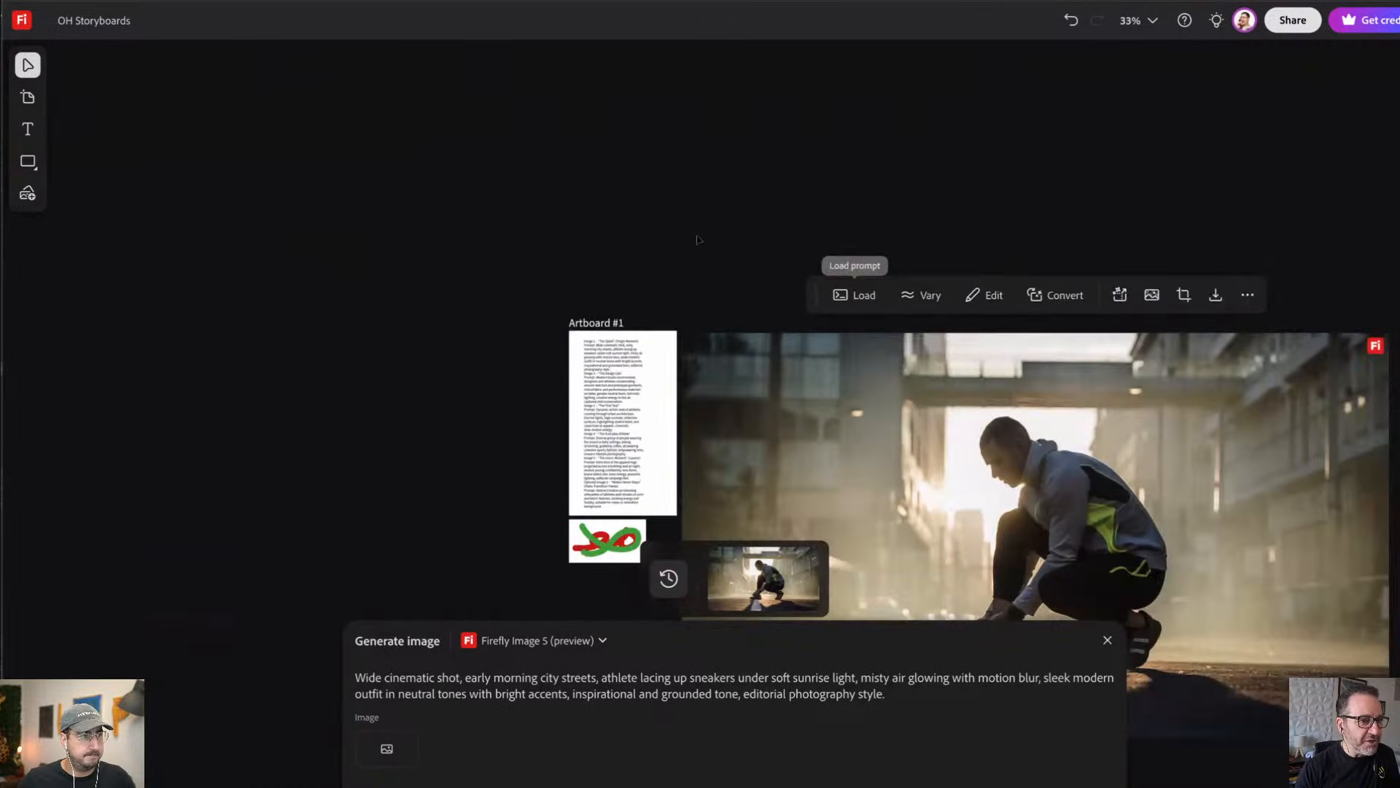
left_click_drag(888, 406, 953, 495)
key("space")
left_click_drag(938, 271, 675, 142)
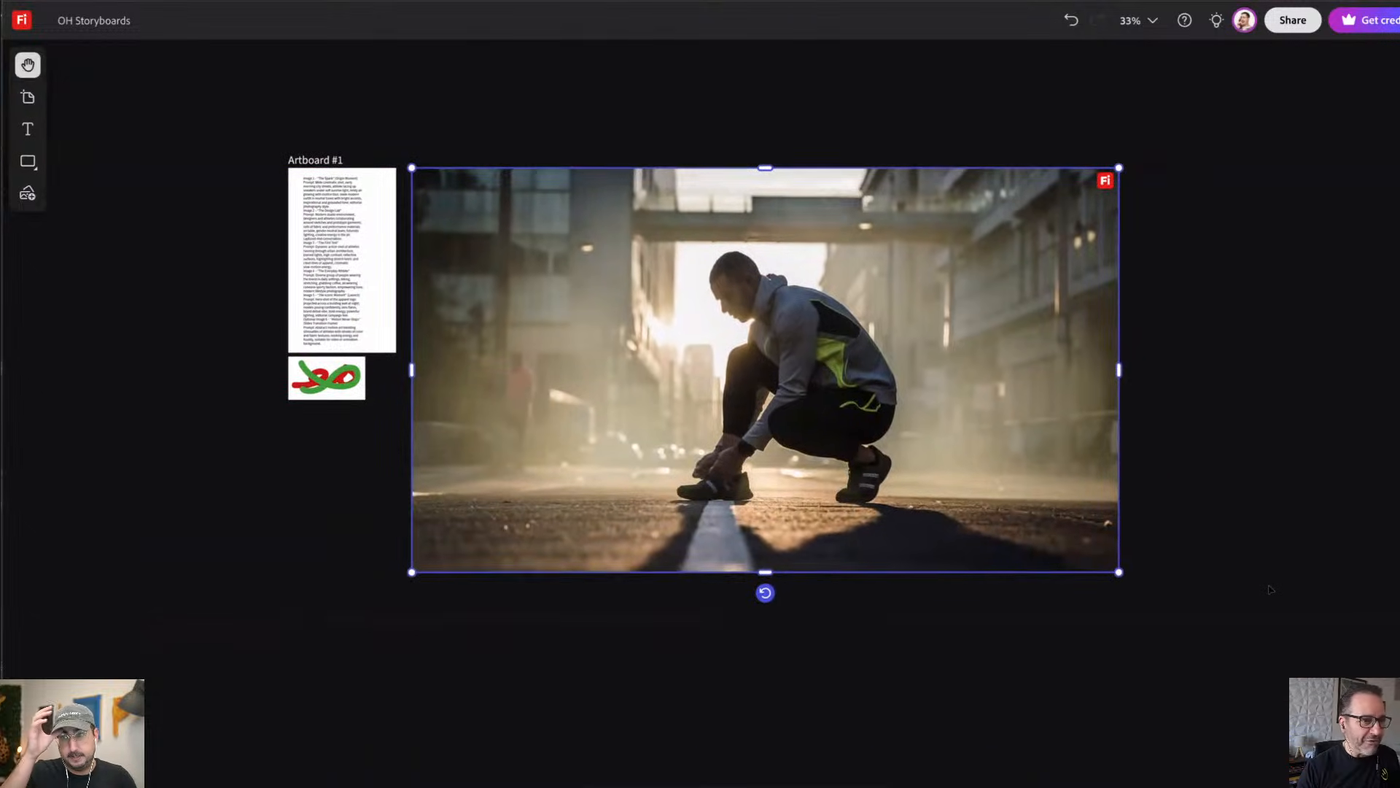
Step: Browse the available image generation presets for one that can restyle the athlete image
left_click(1271, 589)
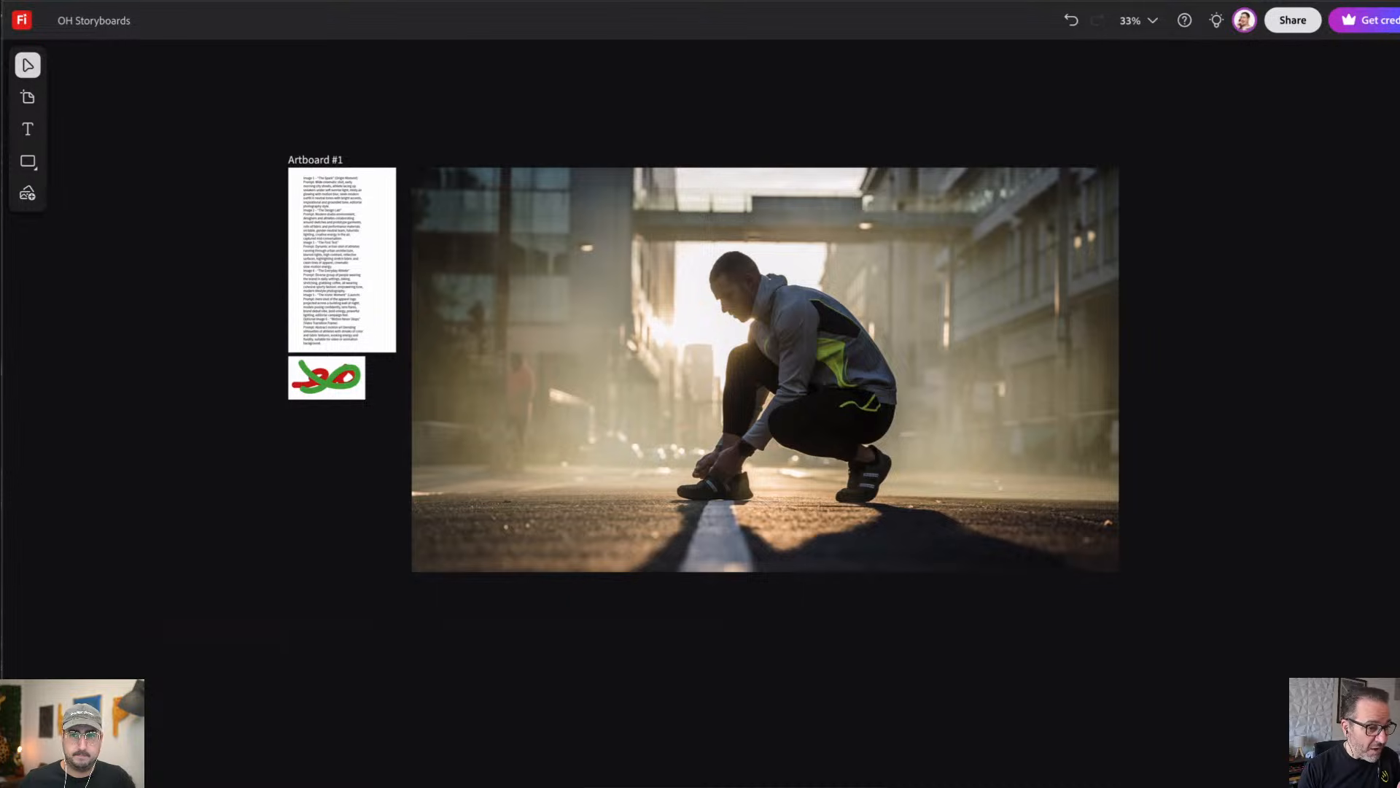
left_click(846, 785)
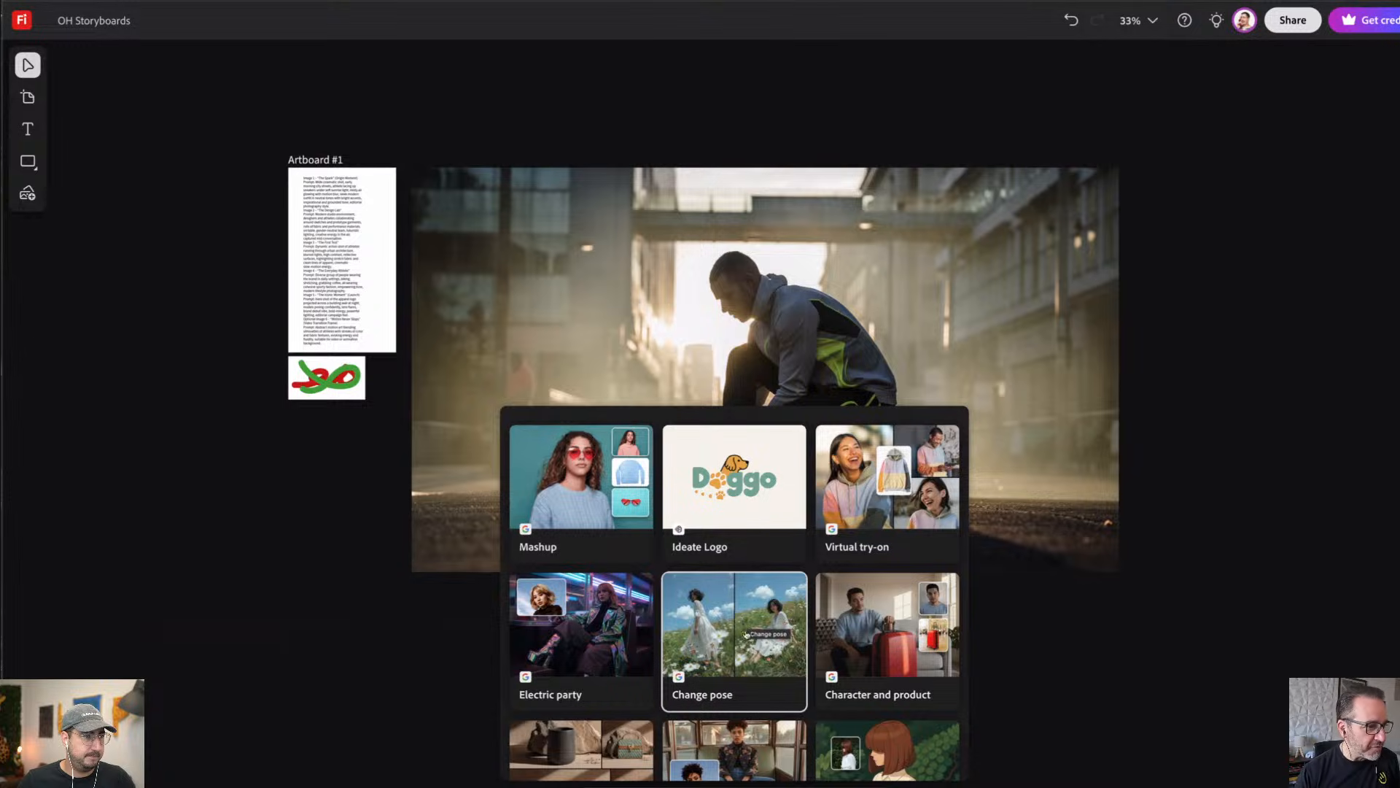
scroll(747, 649, "down", 2)
scroll(757, 672, "down", 6)
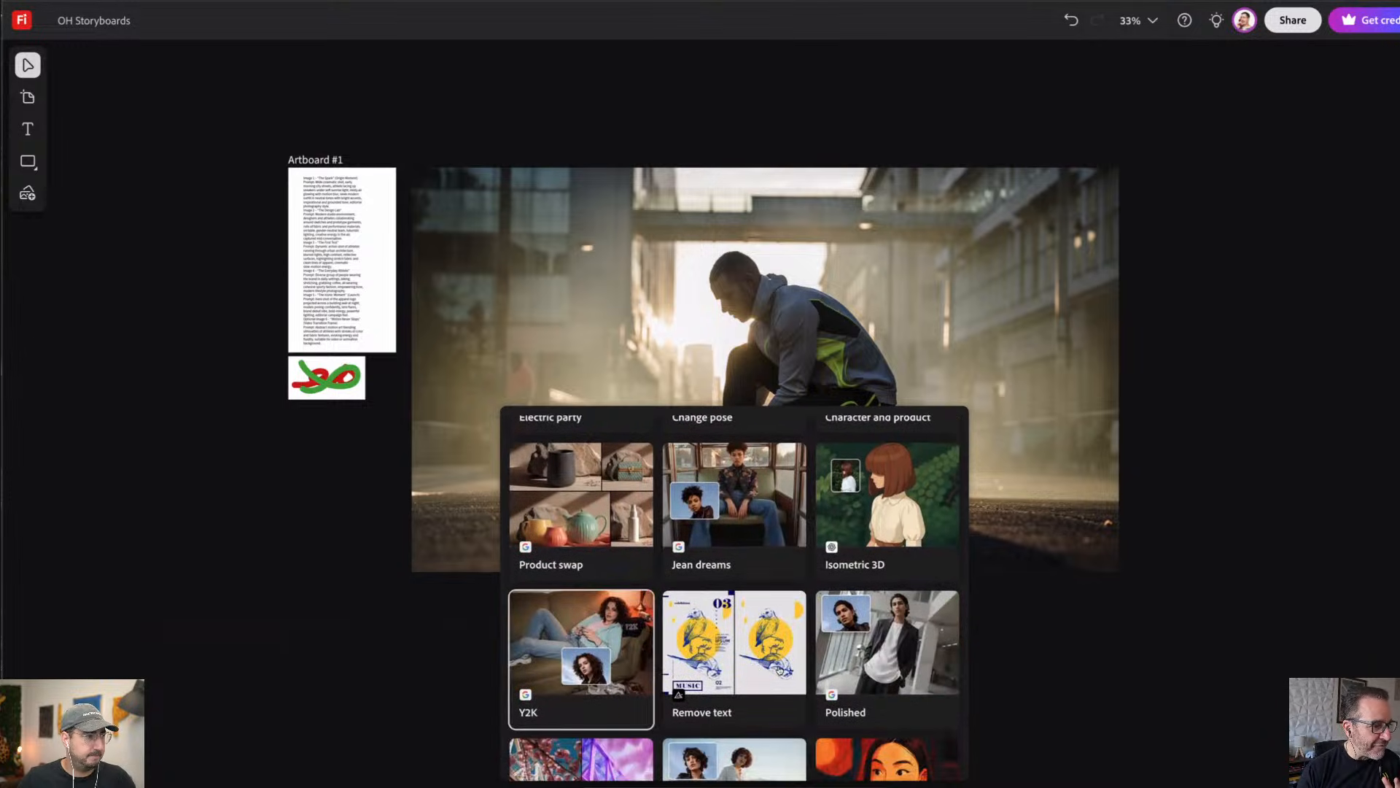
scroll(777, 674, "down", 6)
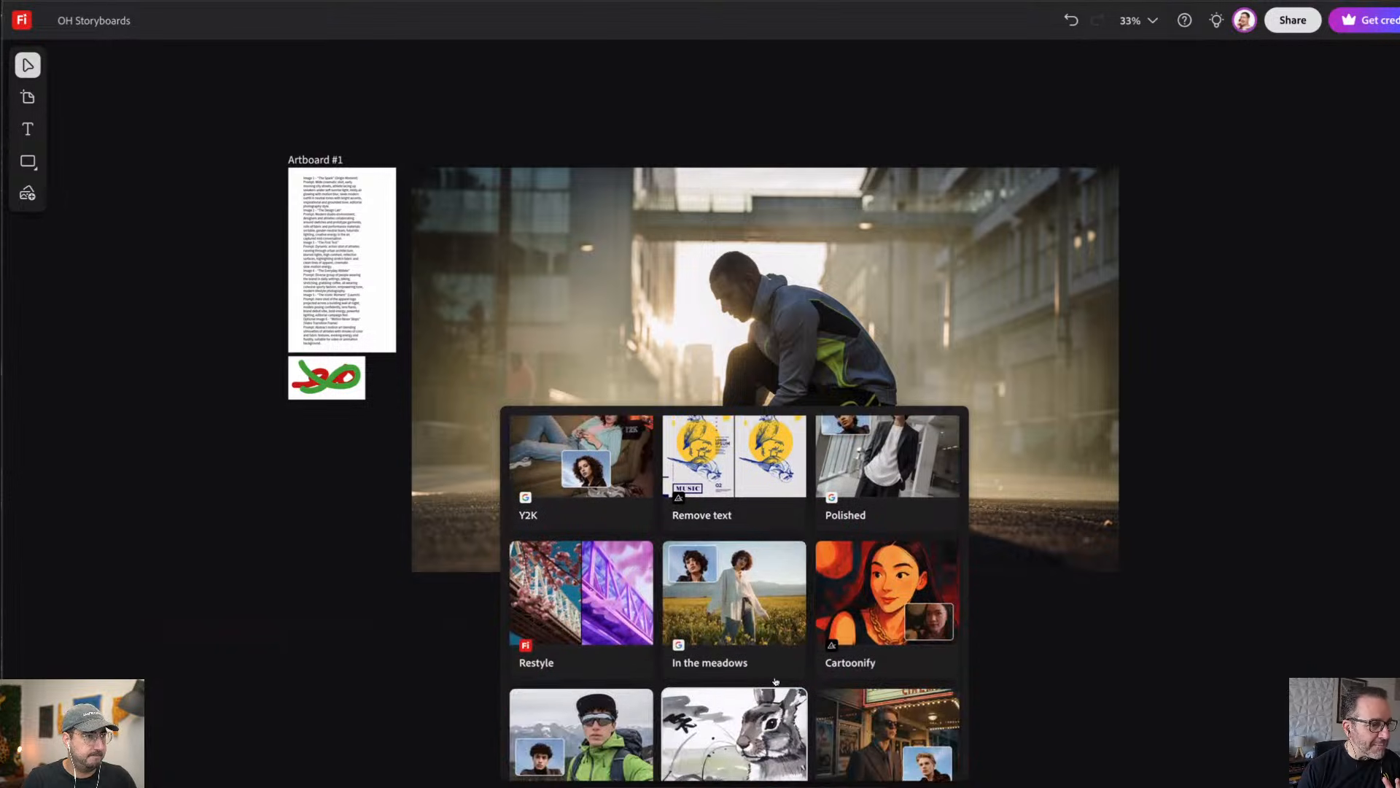
scroll(831, 562, "up", 4)
scroll(831, 560, "up", 6)
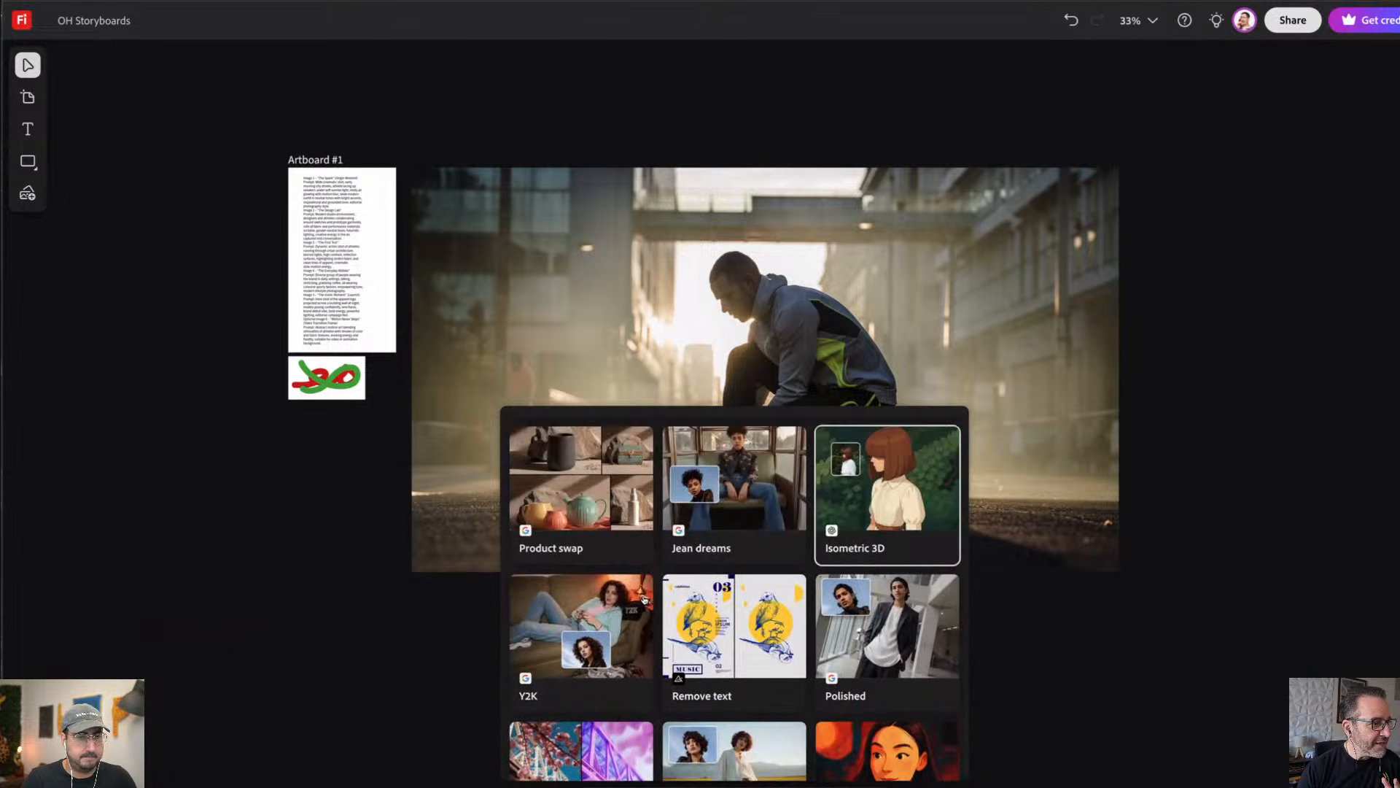
scroll(749, 542, "up", 1)
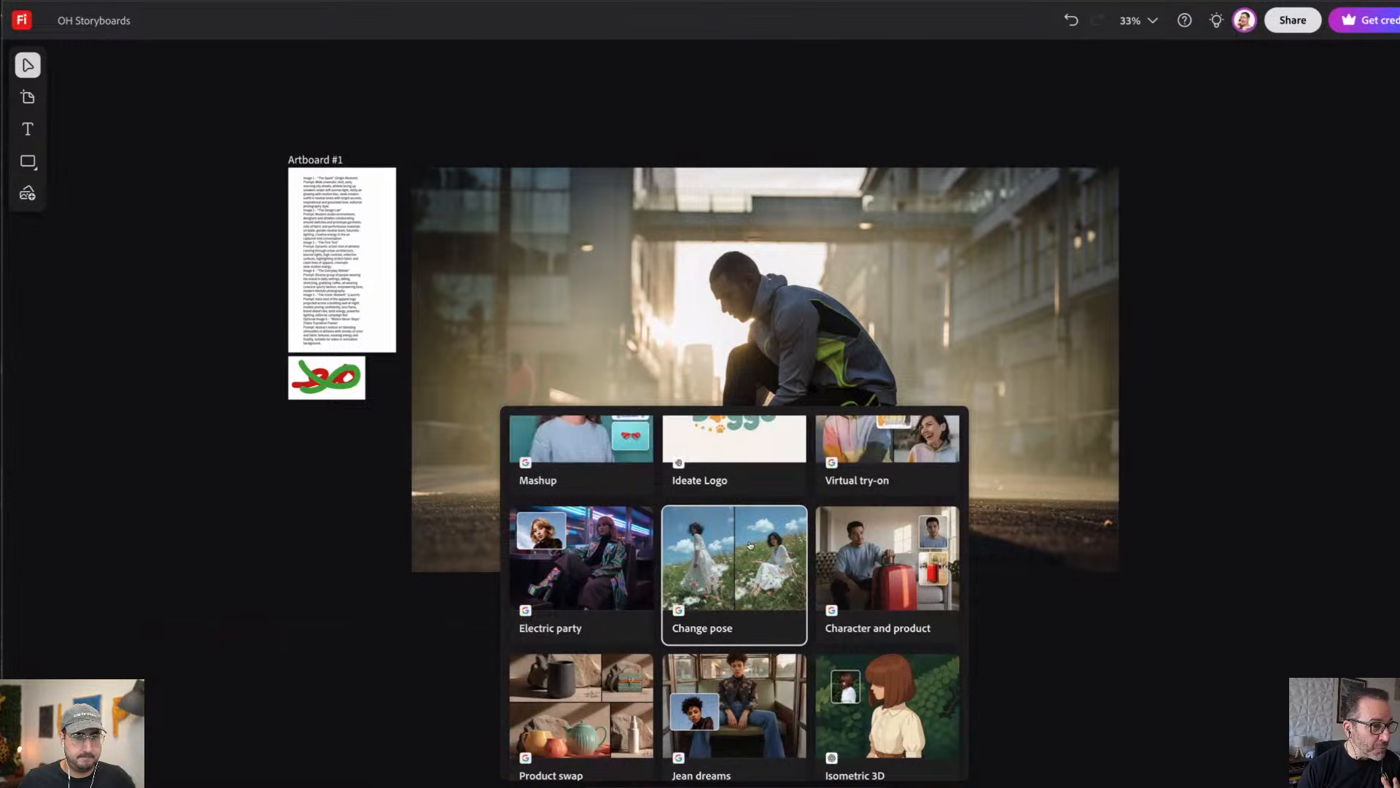
scroll(831, 512, "up", 2)
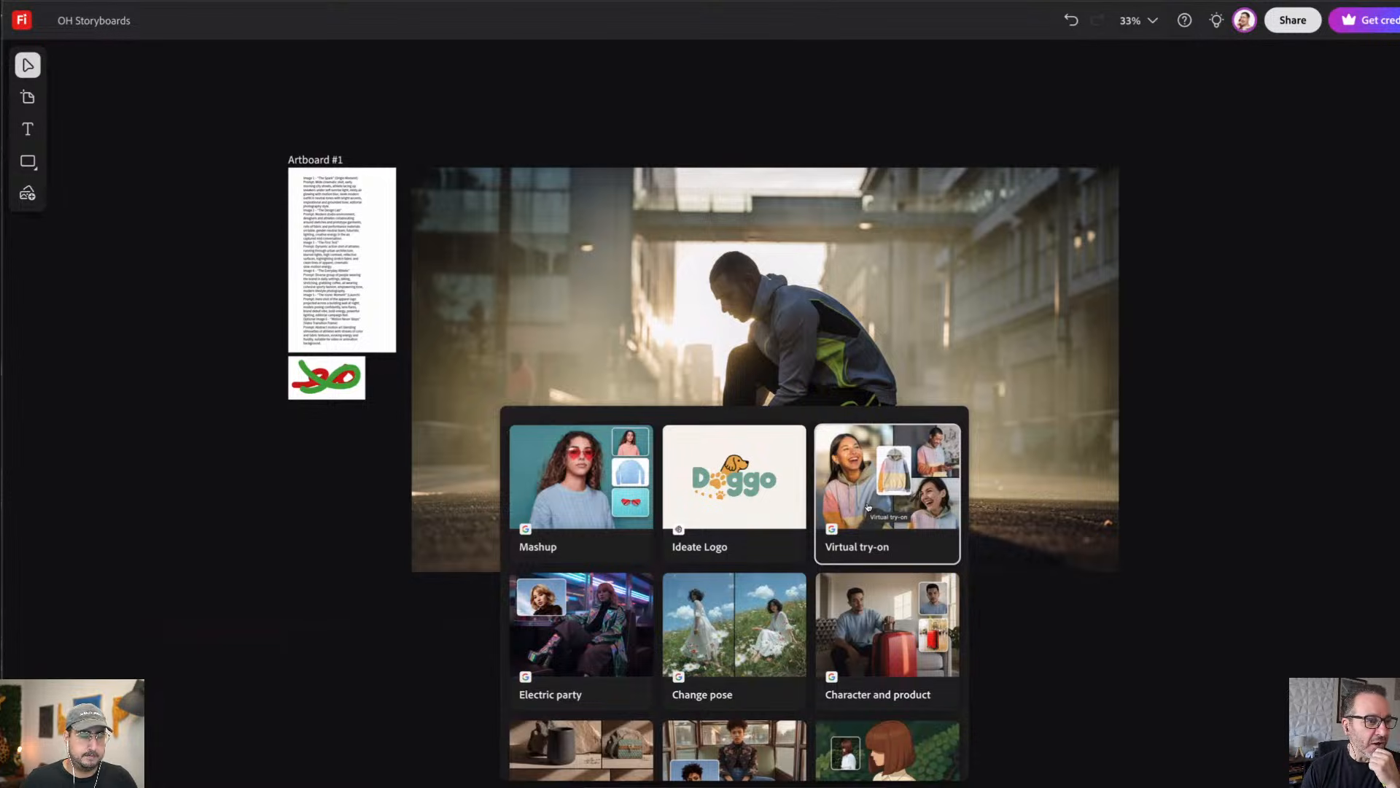
Step: Start the Virtual try-on preset and set the image of the athlete lacing up sneakers as the subject
left_click(868, 507)
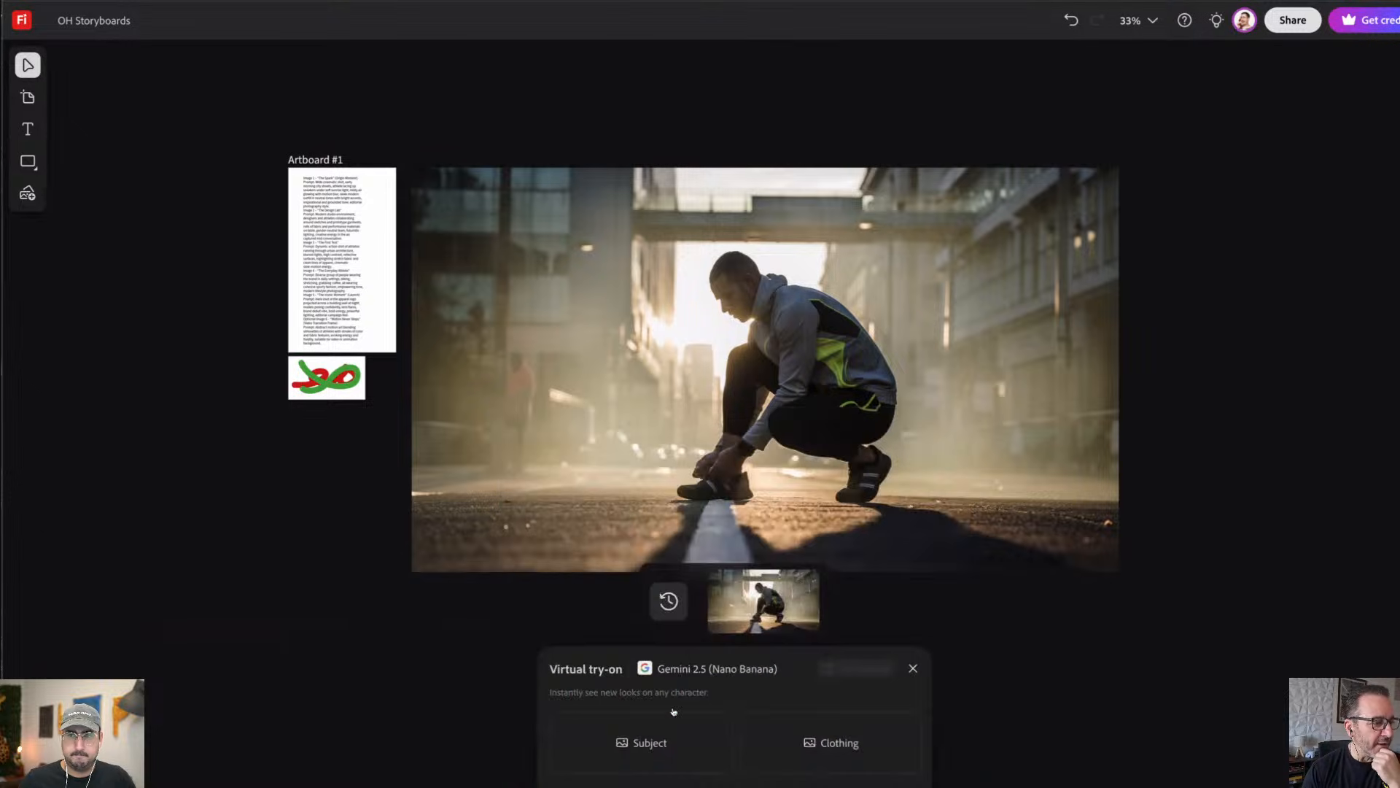
left_click(626, 756)
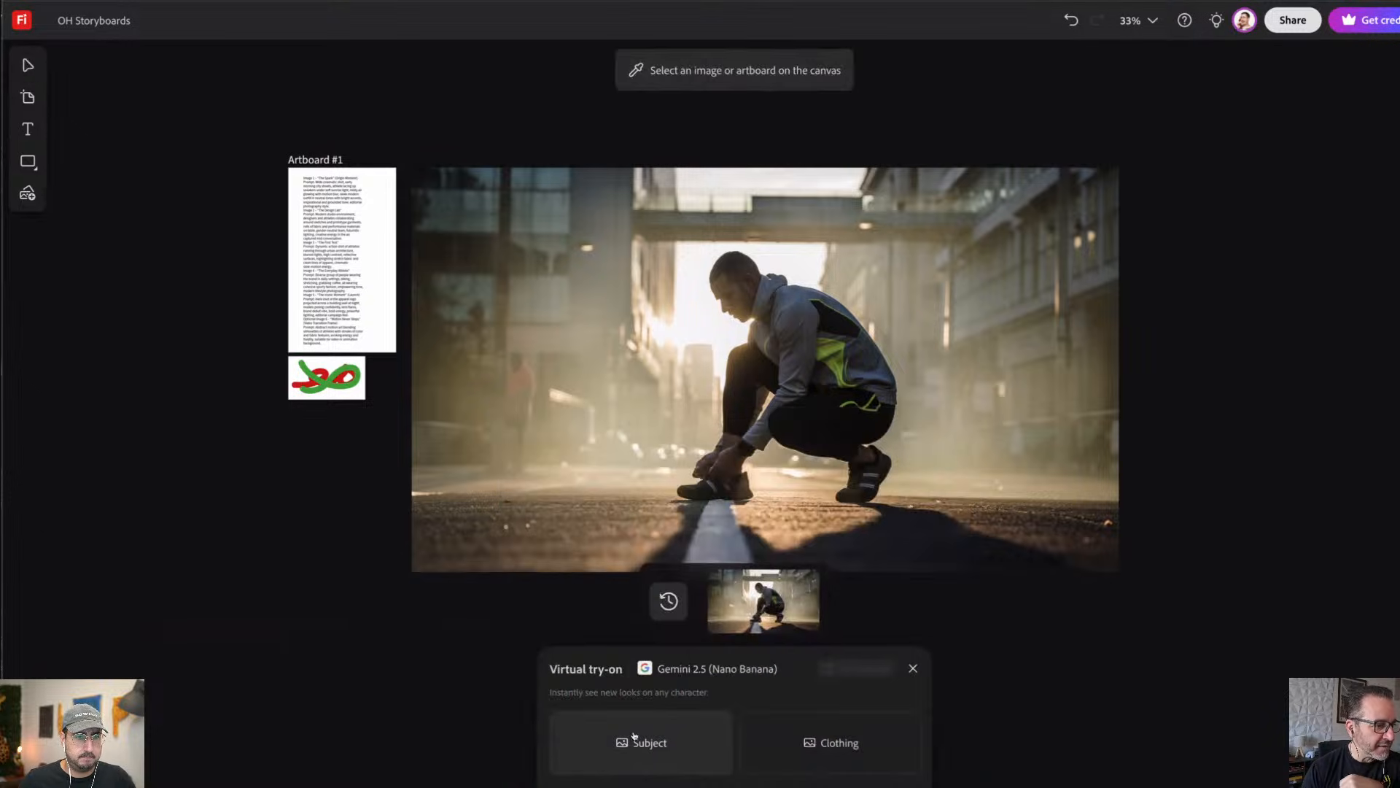
left_click(686, 447)
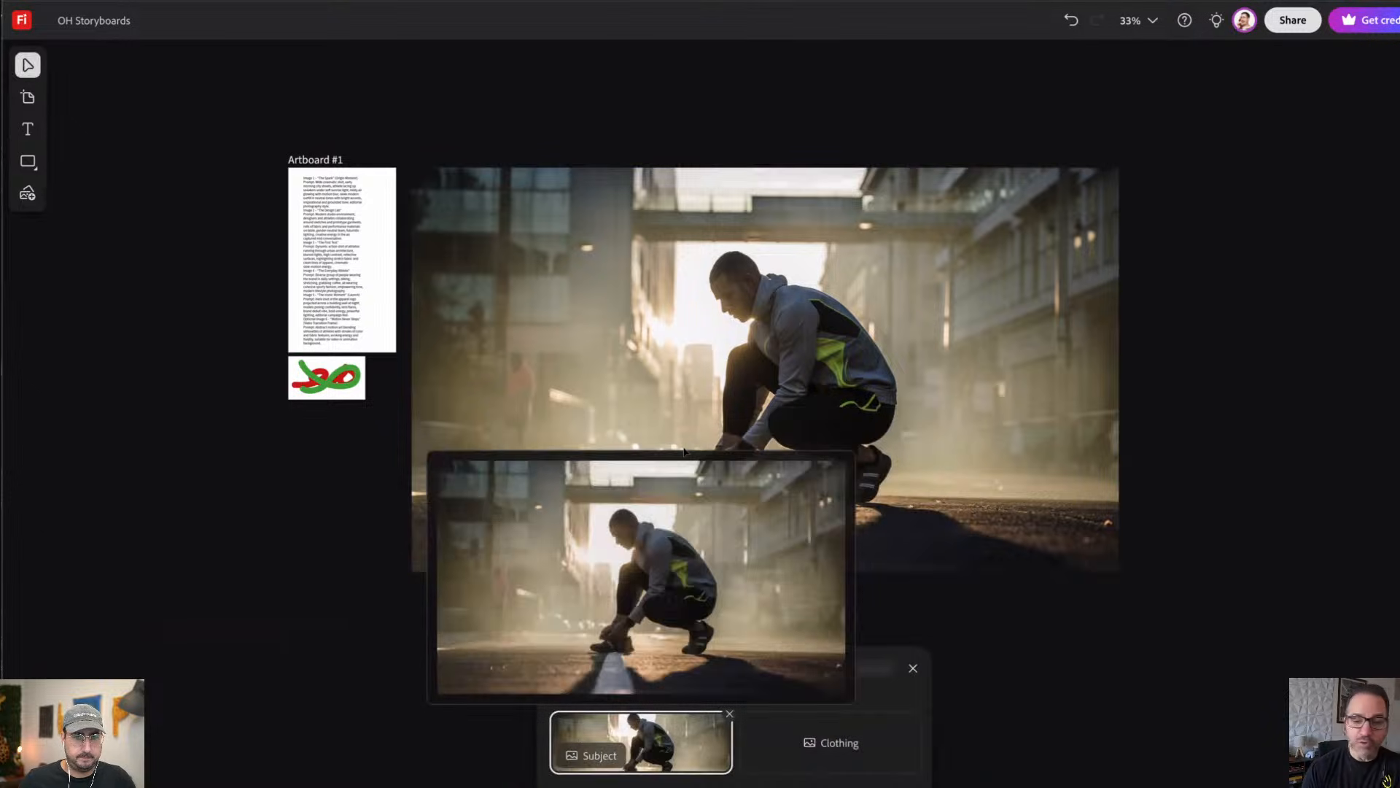
Step: Upload 20801_TRB.jpg from the Clothes folder and set the hooded jacket image as the try-on clothing
left_click(849, 758)
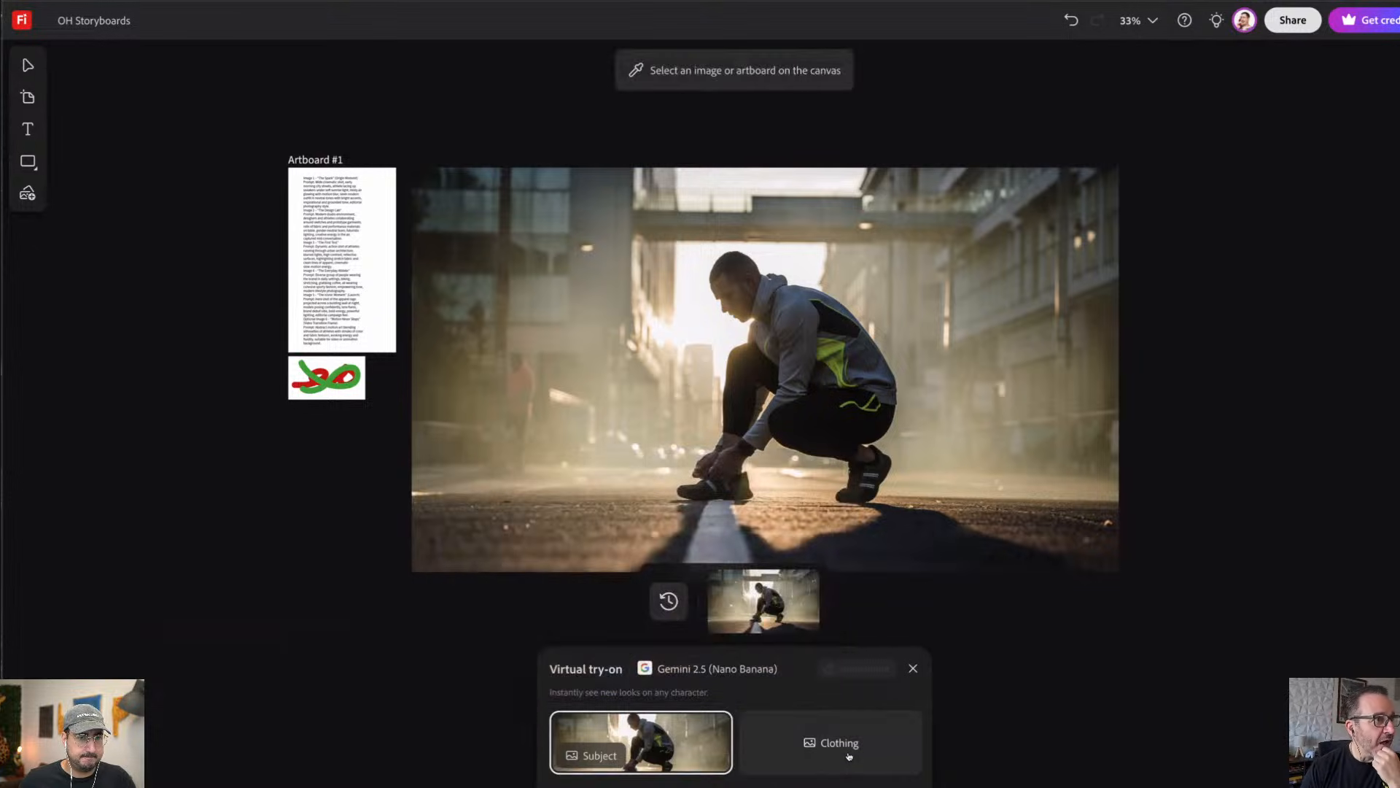
left_click(29, 194)
left_click(102, 198)
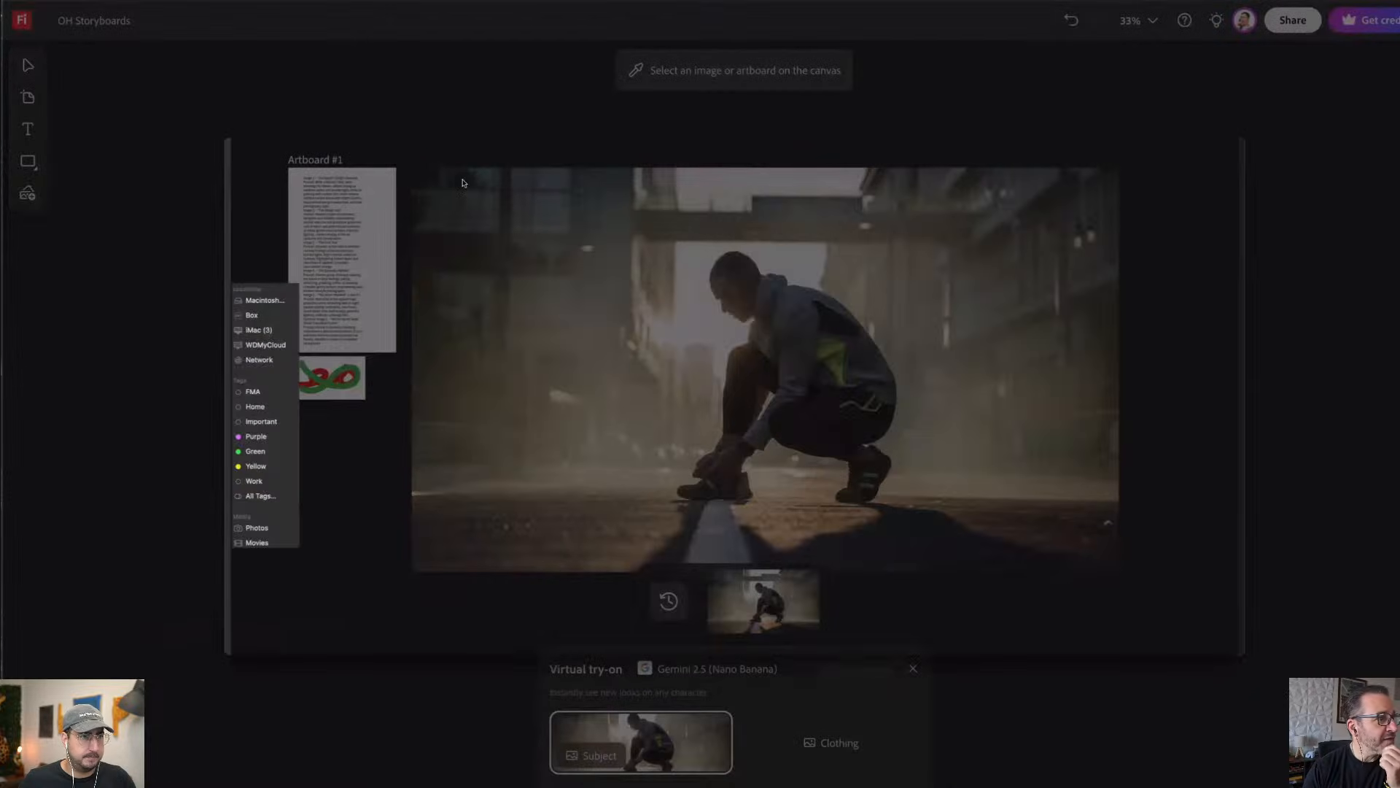
left_click(452, 182)
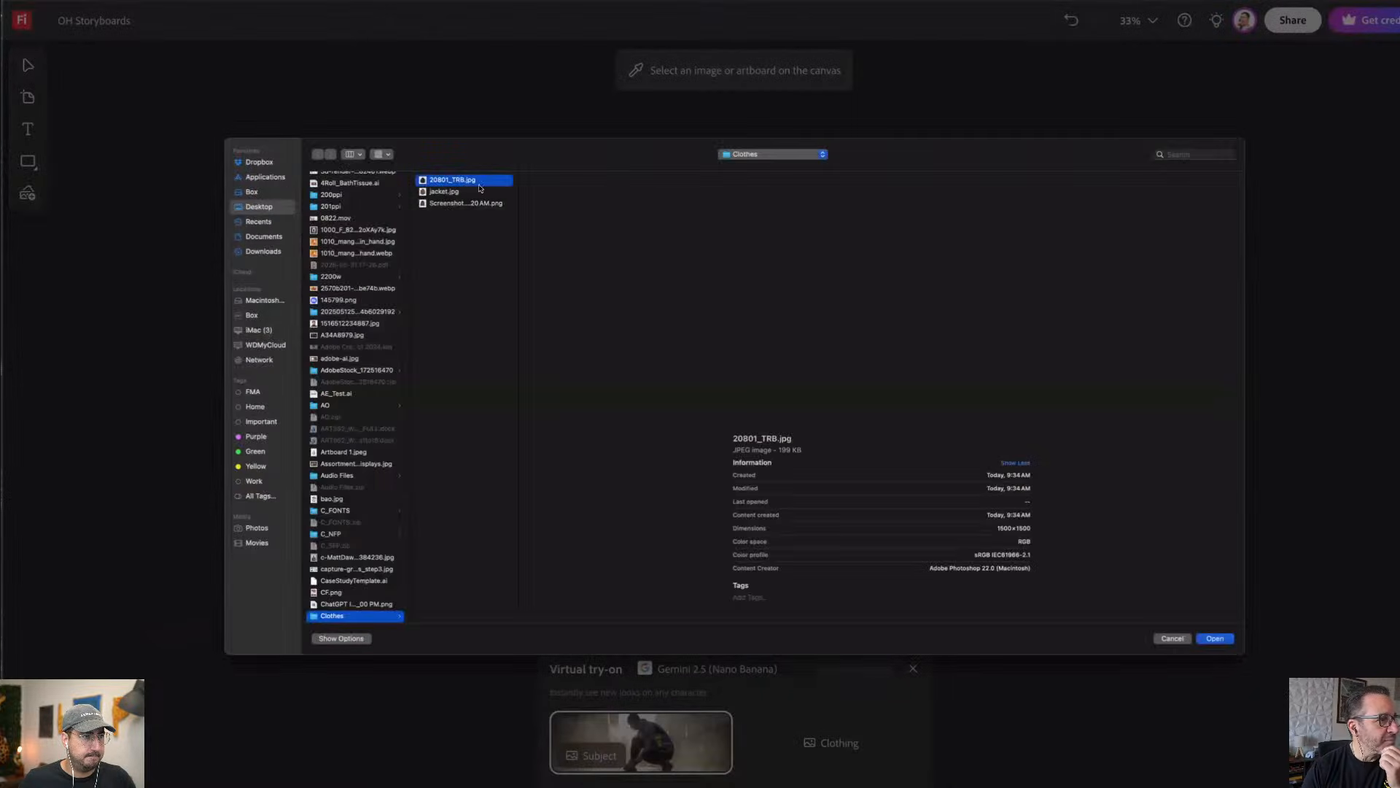
left_click(1215, 638)
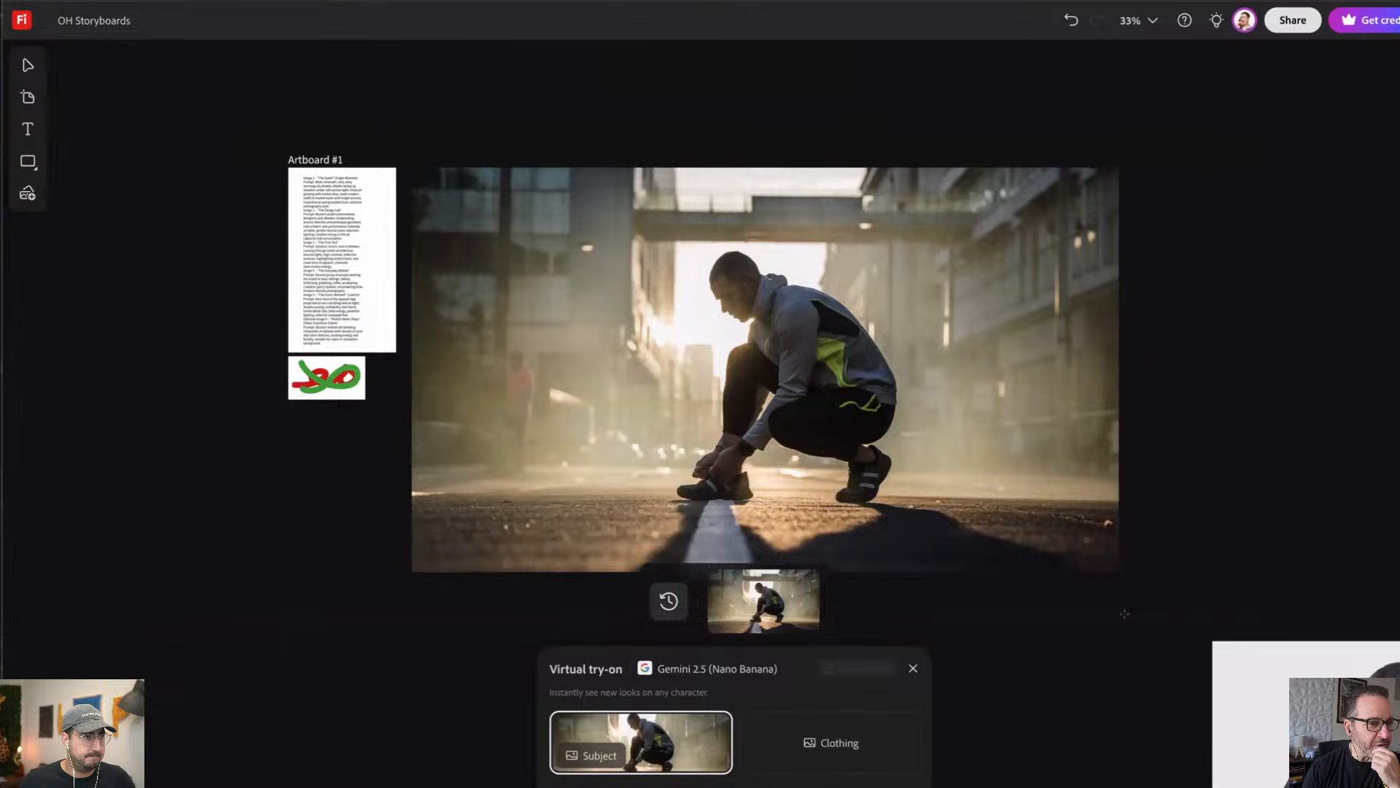
left_click(854, 729)
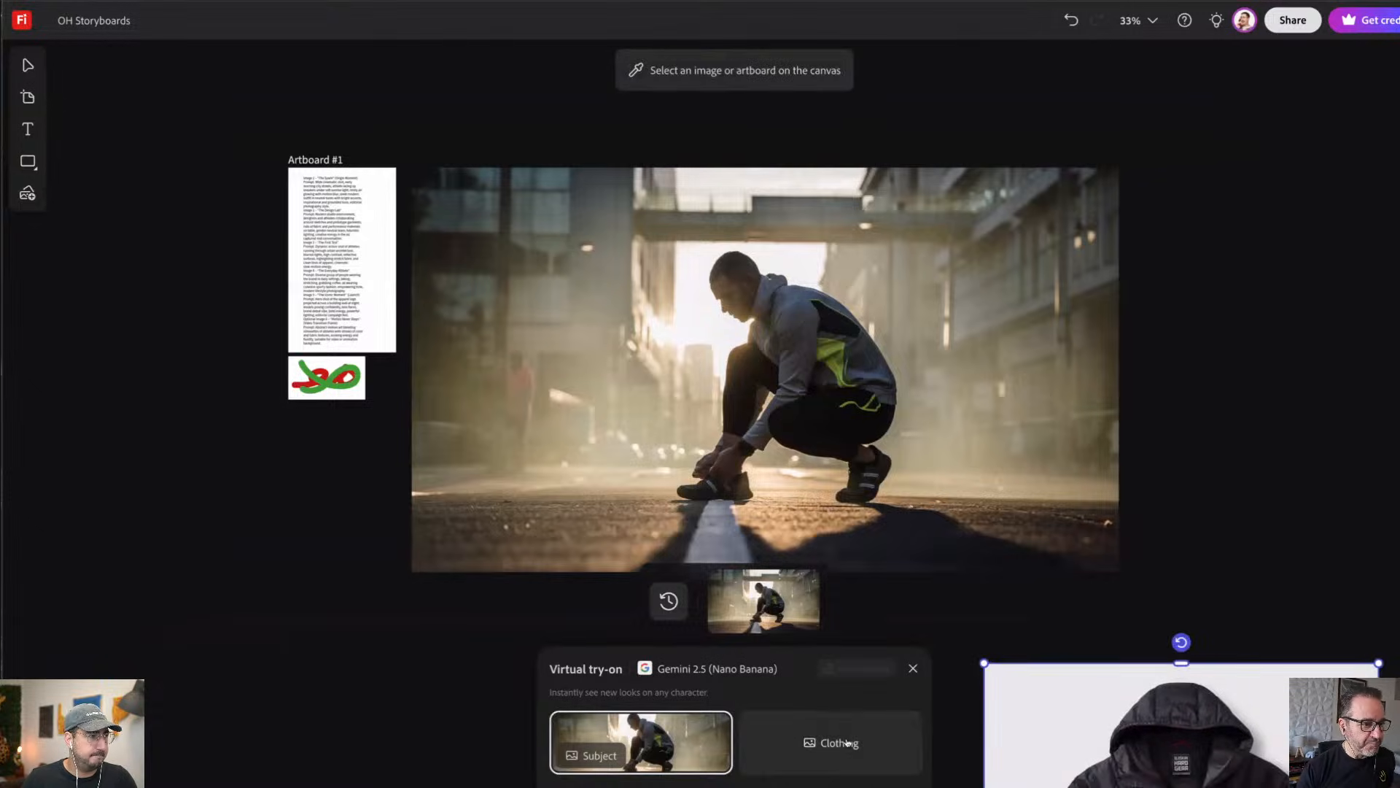
left_click(1169, 708)
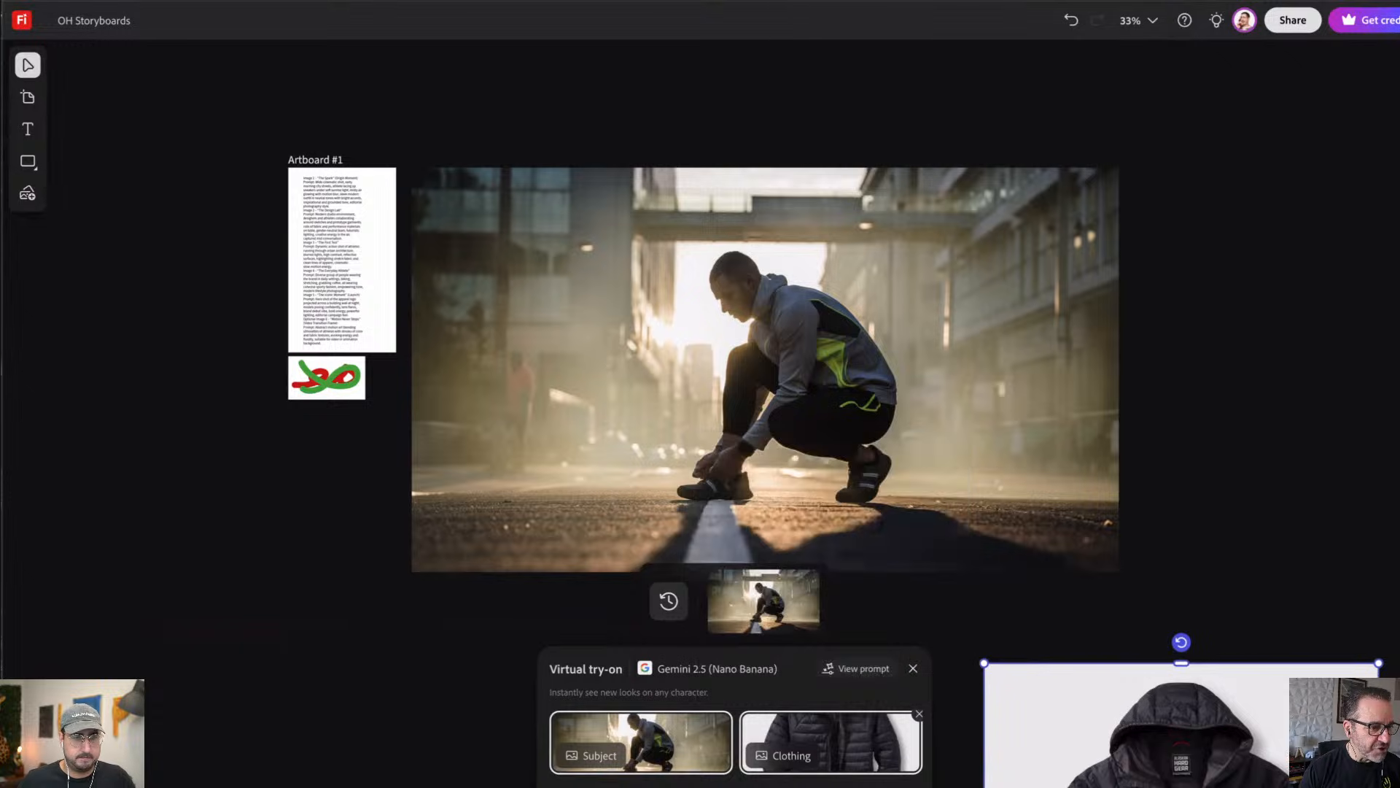
Step: Generate the virtual try-on image, place it on the canvas and move it over the original athlete image
left_click(901, 781)
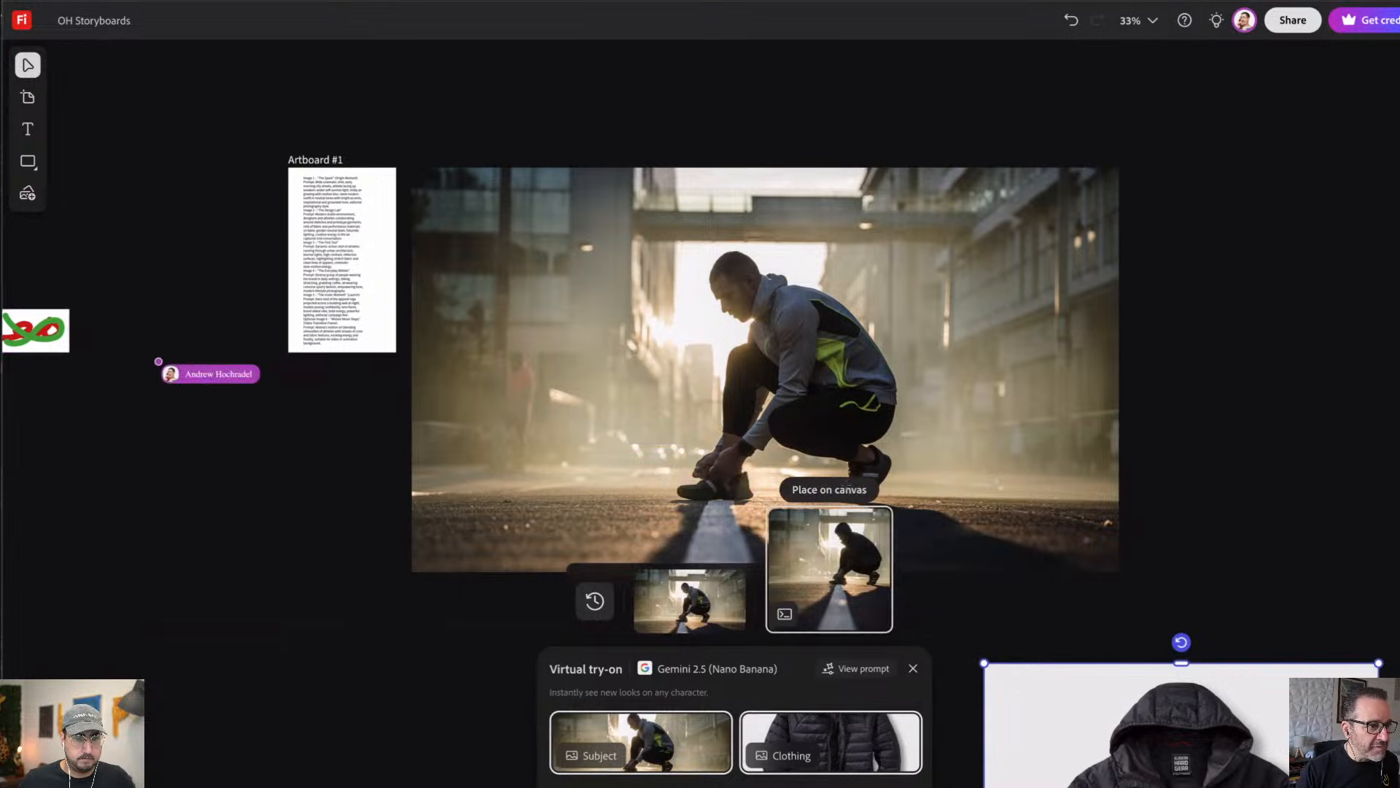
left_click(851, 561)
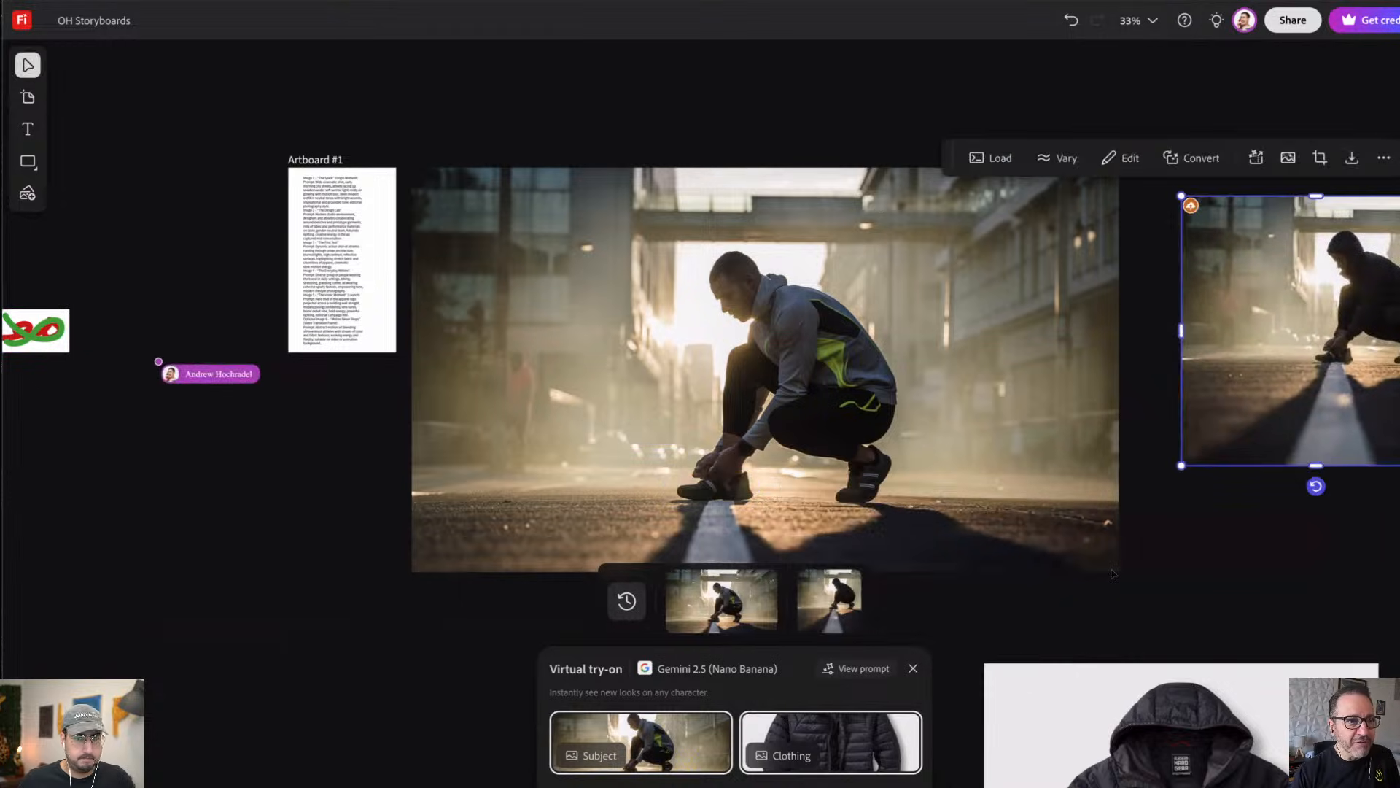
left_click(1326, 400)
left_click_drag(1326, 400, 920, 386)
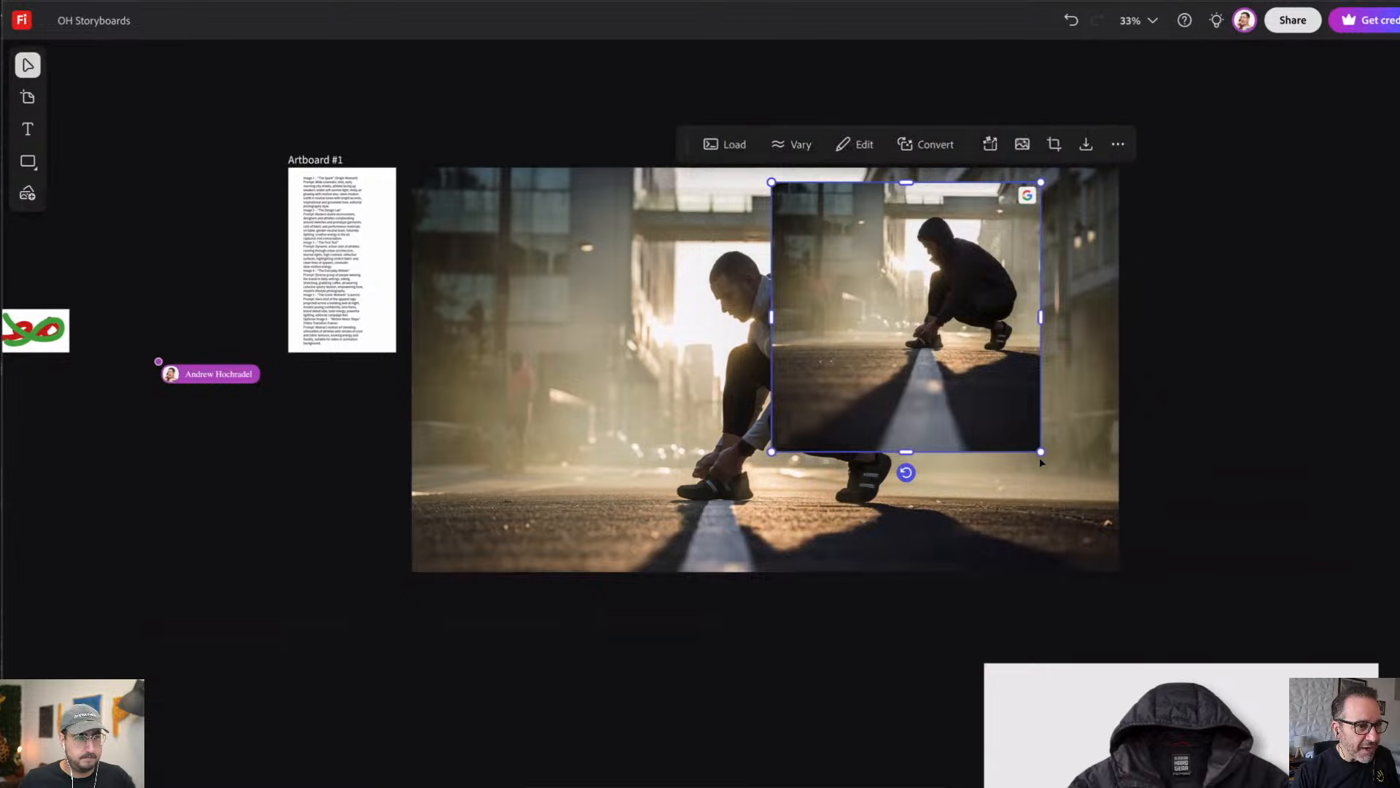
Step: Move the try-on image beside the original athlete image and scale it to slightly less than that image's height
left_click_drag(1041, 447, 1324, 735)
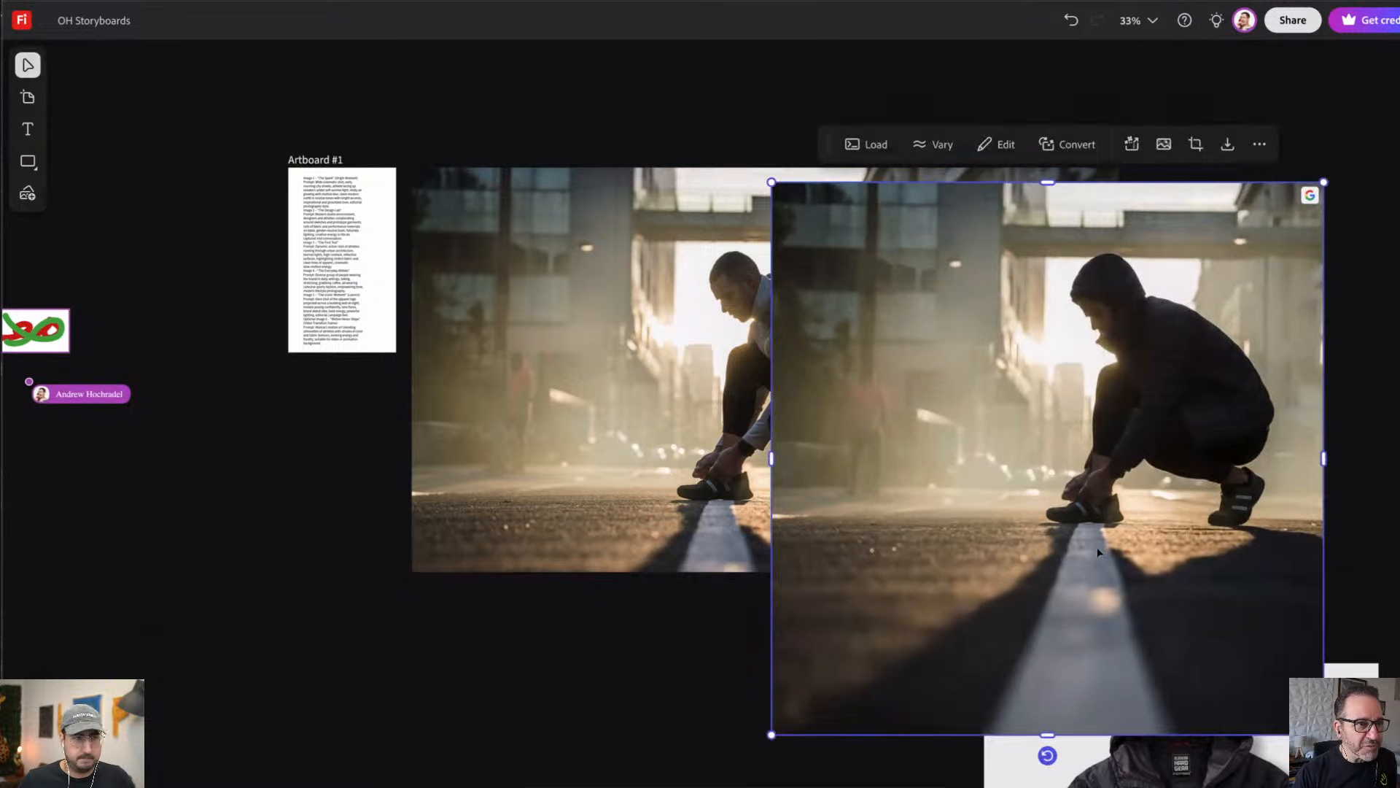
left_click_drag(1020, 523, 1352, 464)
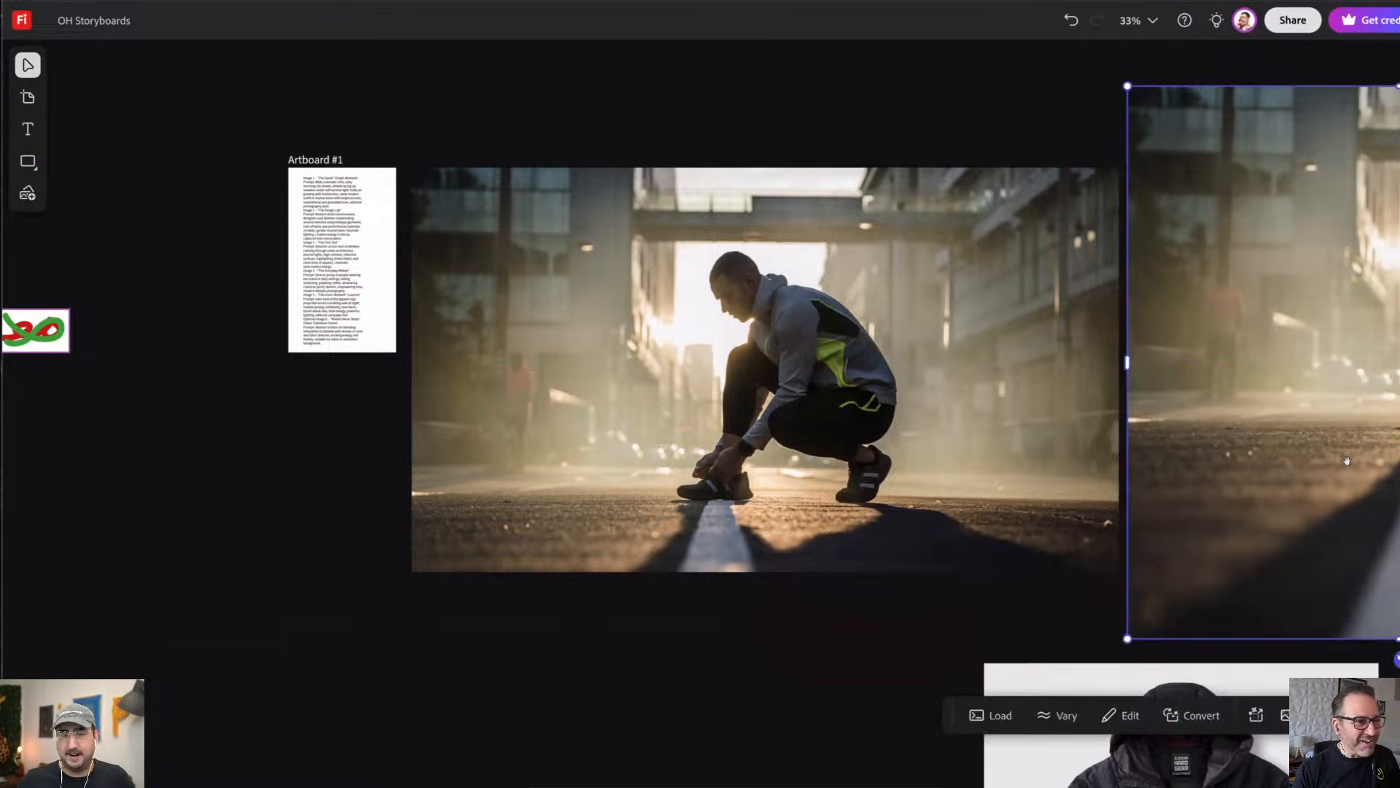
scroll(870, 466, "right", 5)
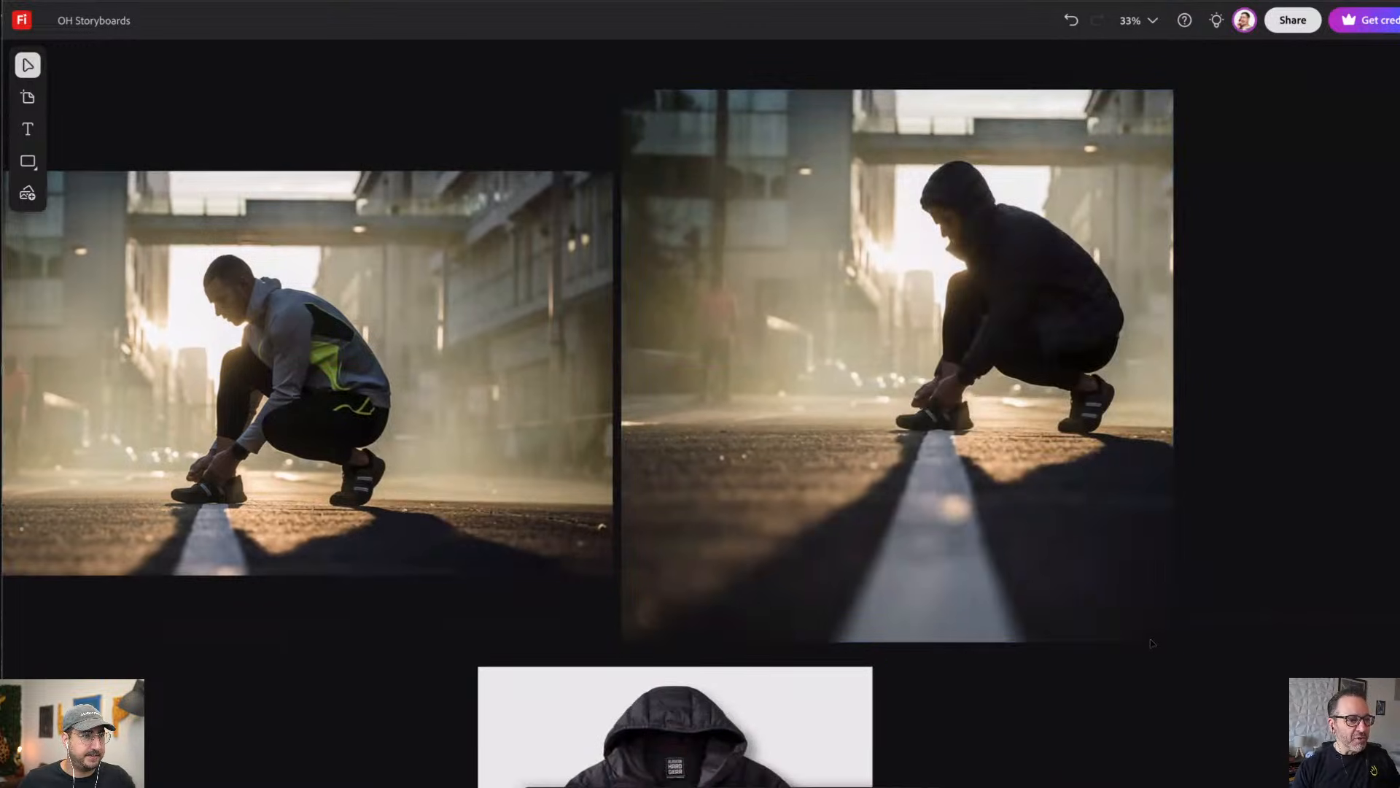
left_click_drag(1174, 642, 976, 549)
scroll(1271, 467, "left", 3)
scroll(1270, 467, "left", 3)
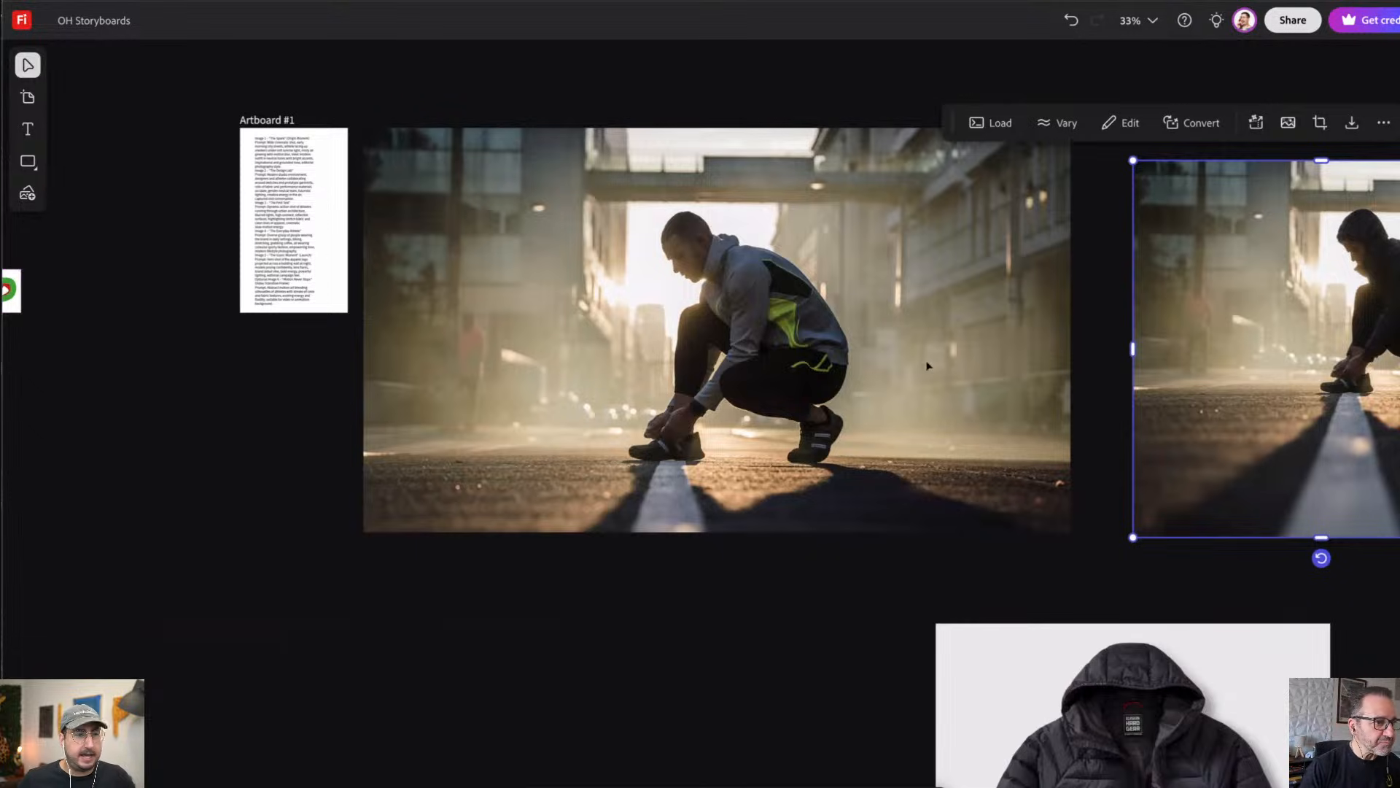
left_click(733, 406)
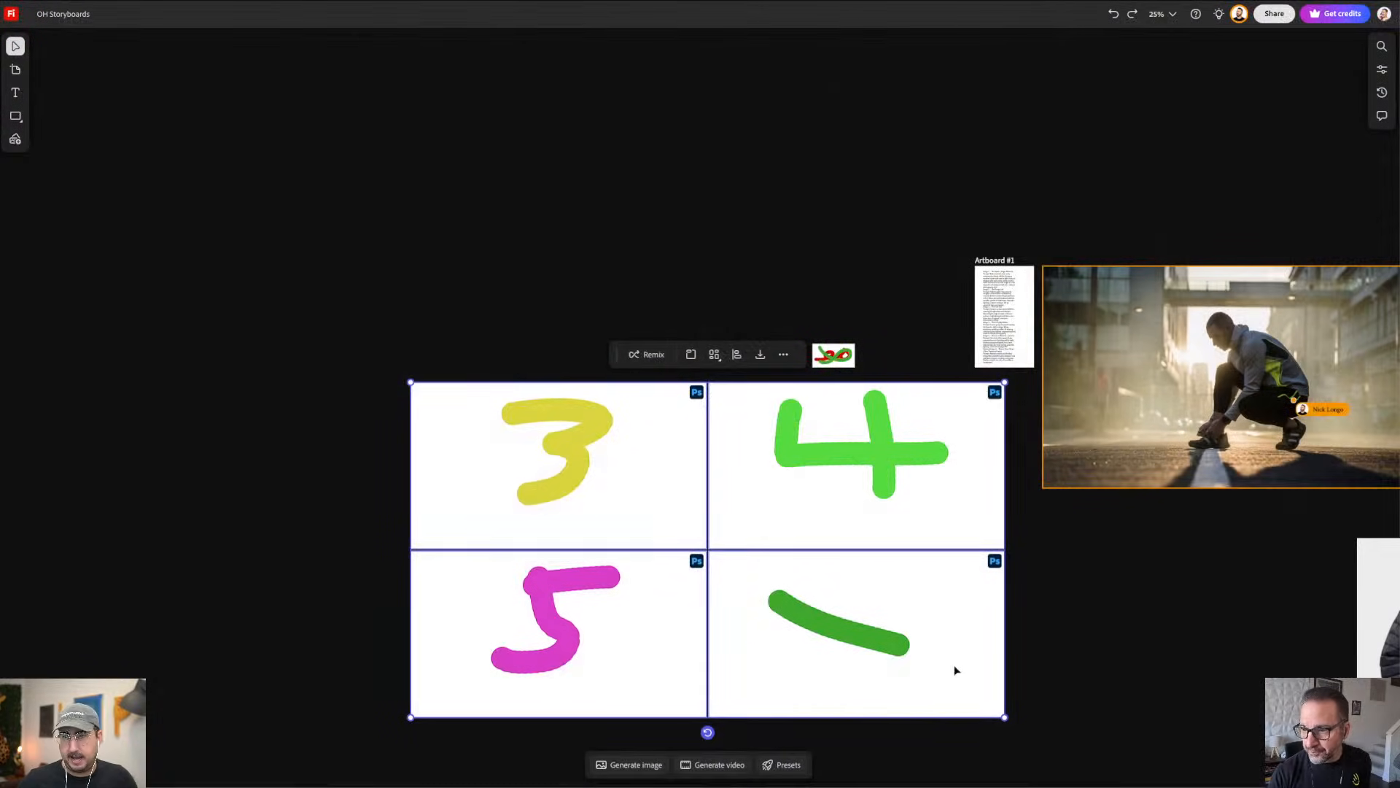
Step: Shrink the grid of four linked panels to about a fifth of its width and place it just below and beside Artboard #1
left_click_drag(1005, 717, 834, 601)
left_click_drag(712, 551, 539, 457)
left_click_drag(563, 407, 928, 415)
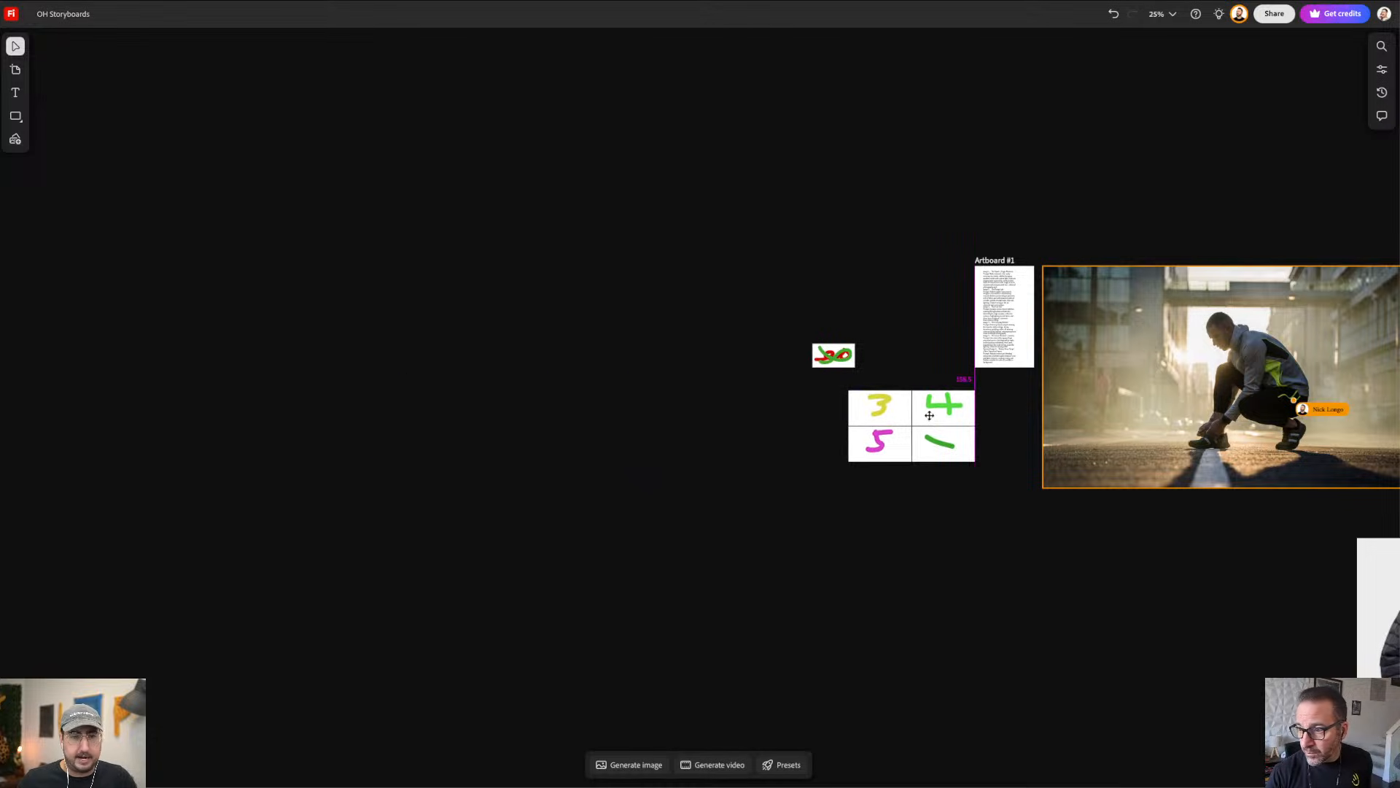
Step: Enlarge and move the red-and-green scribble panel away from the grid, and place the green-stroke panel beside it with upper edges aligned
mouse_move(851, 361)
left_mouse_down()
mouse_move(708, 366)
mouse_move(743, 389)
left_mouse_up()
left_click(836, 333)
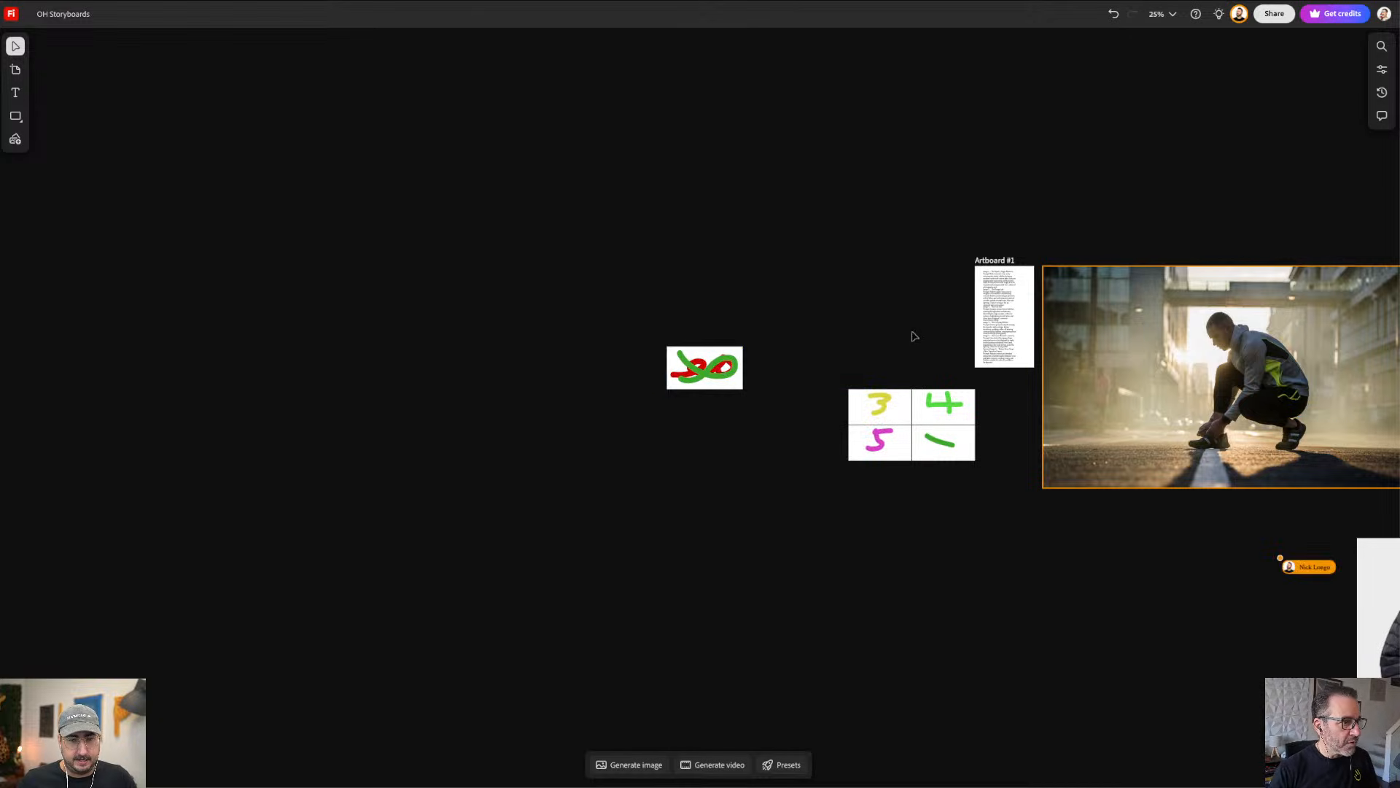
left_click(936, 412)
left_click(916, 282)
mouse_move(950, 437)
left_mouse_down()
mouse_move(830, 352)
mouse_move(804, 361)
left_mouse_up()
left_click(918, 337)
scroll(954, 416, "up", 5)
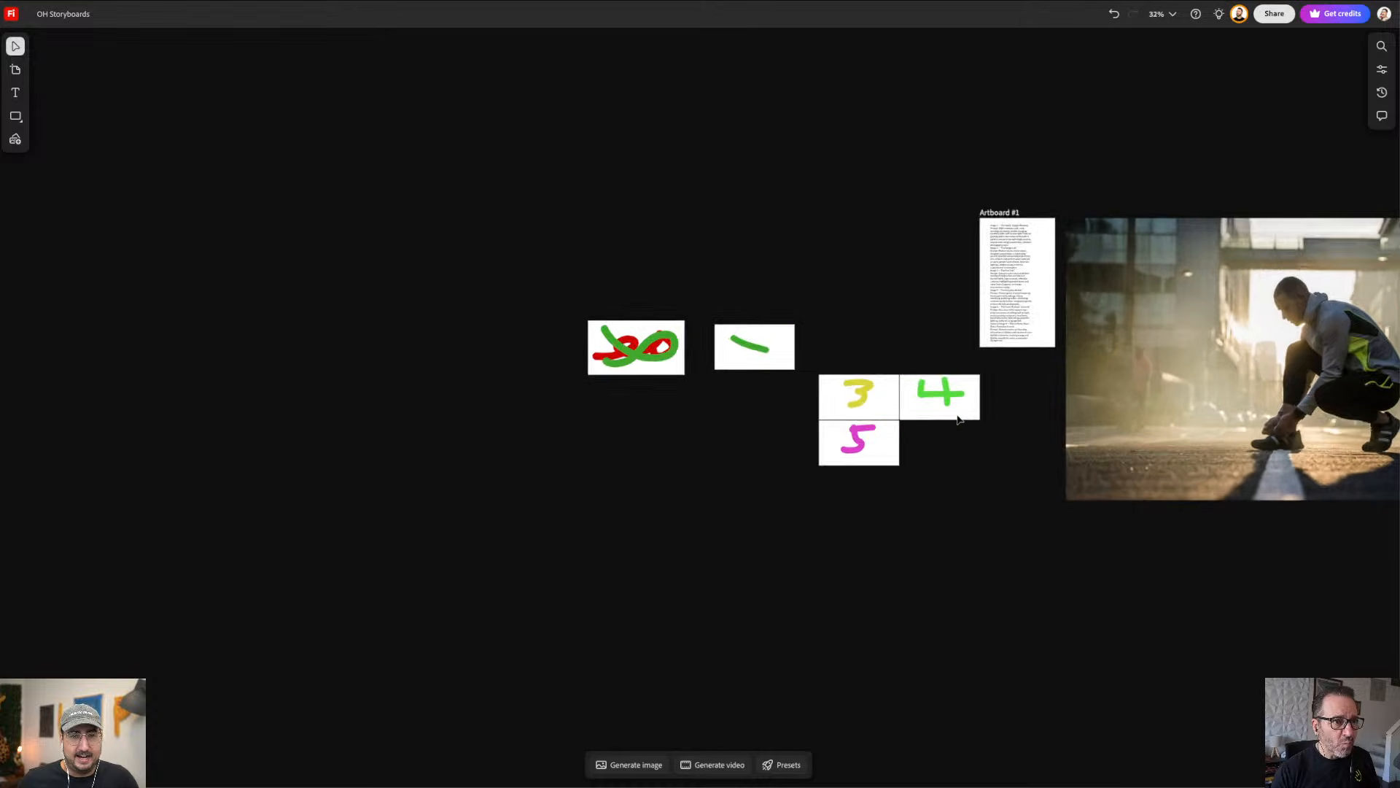
scroll(851, 444, "up", 2)
scroll(850, 445, "right", 2)
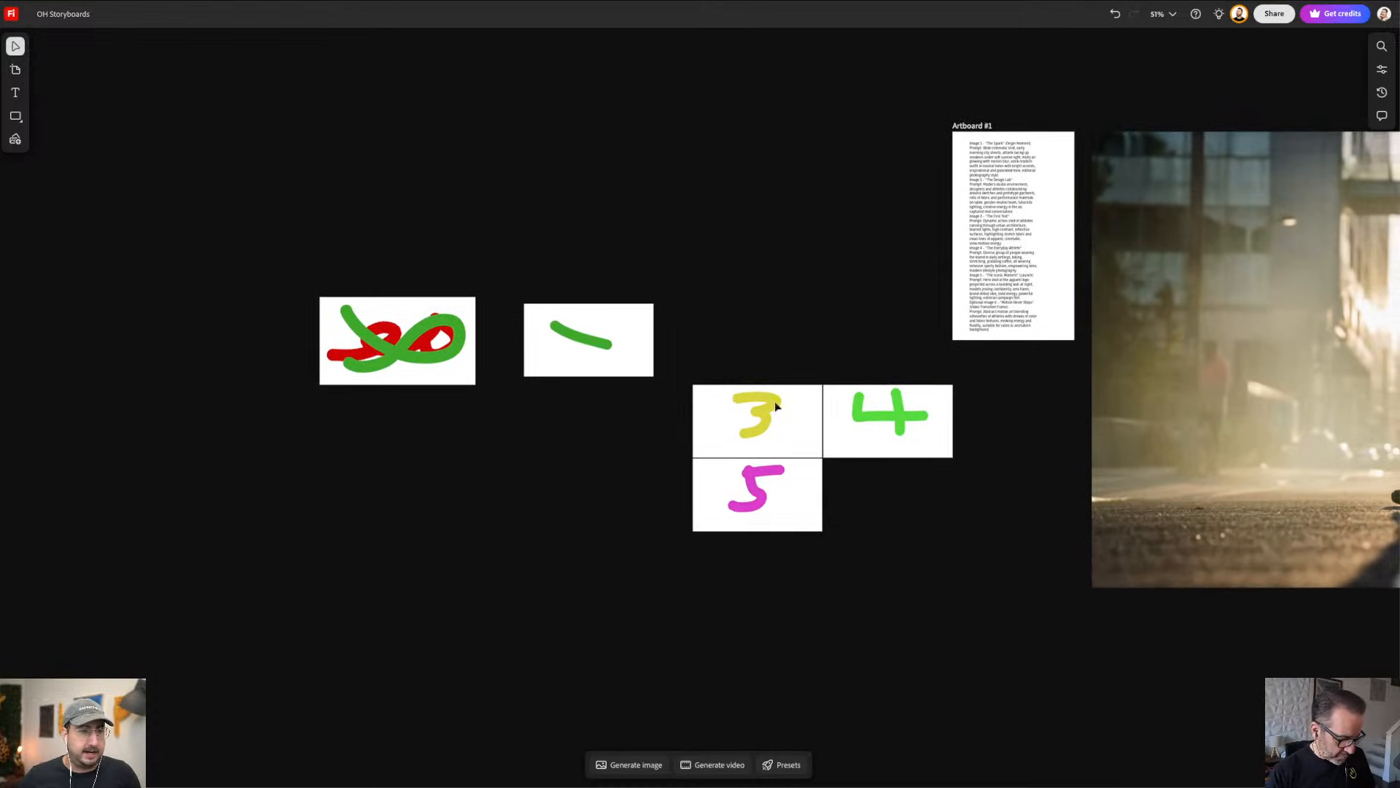
left_click_drag(554, 333, 514, 323)
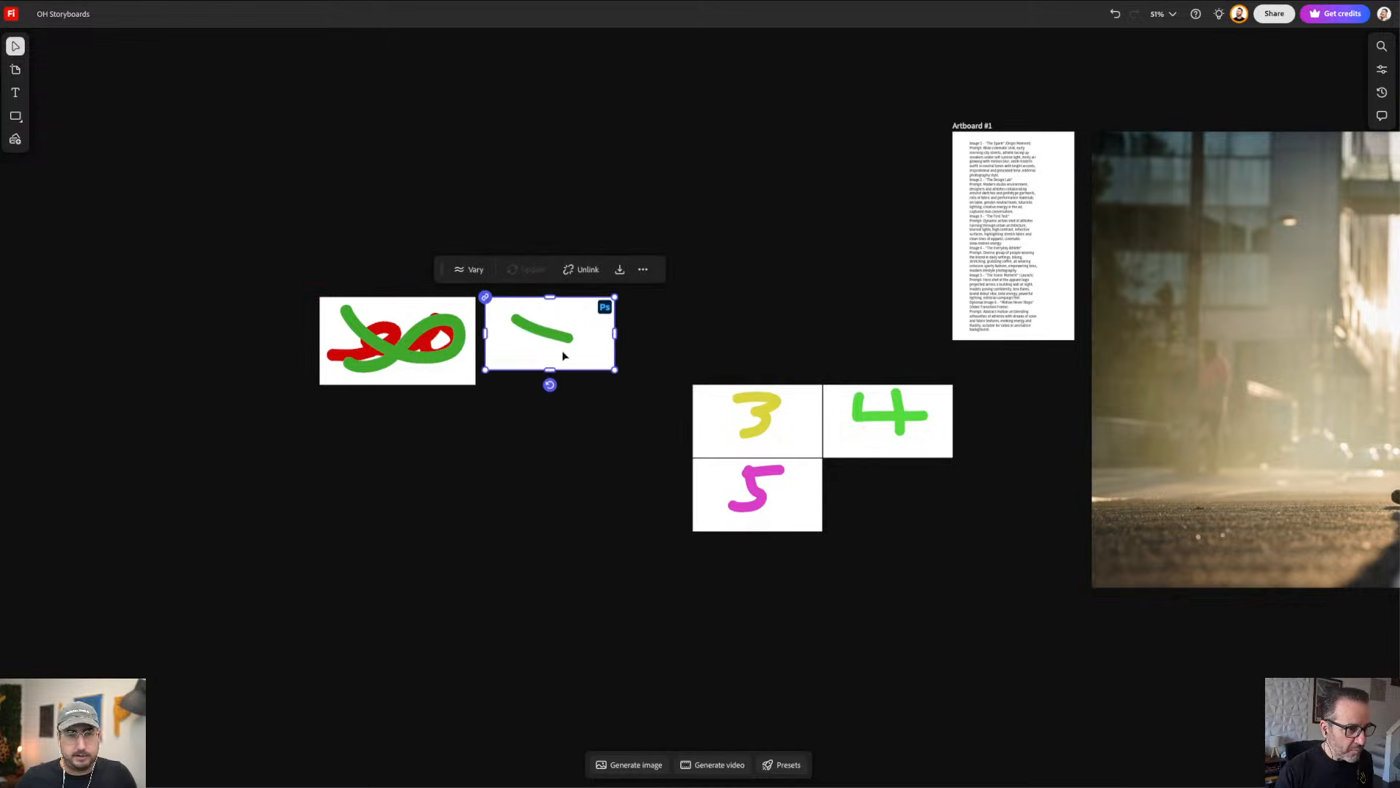
Step: Arrange all five linked Photoshop panels in rows
mouse_move(365, 212)
left_mouse_down()
mouse_move(501, 313)
mouse_move(879, 522)
left_mouse_up()
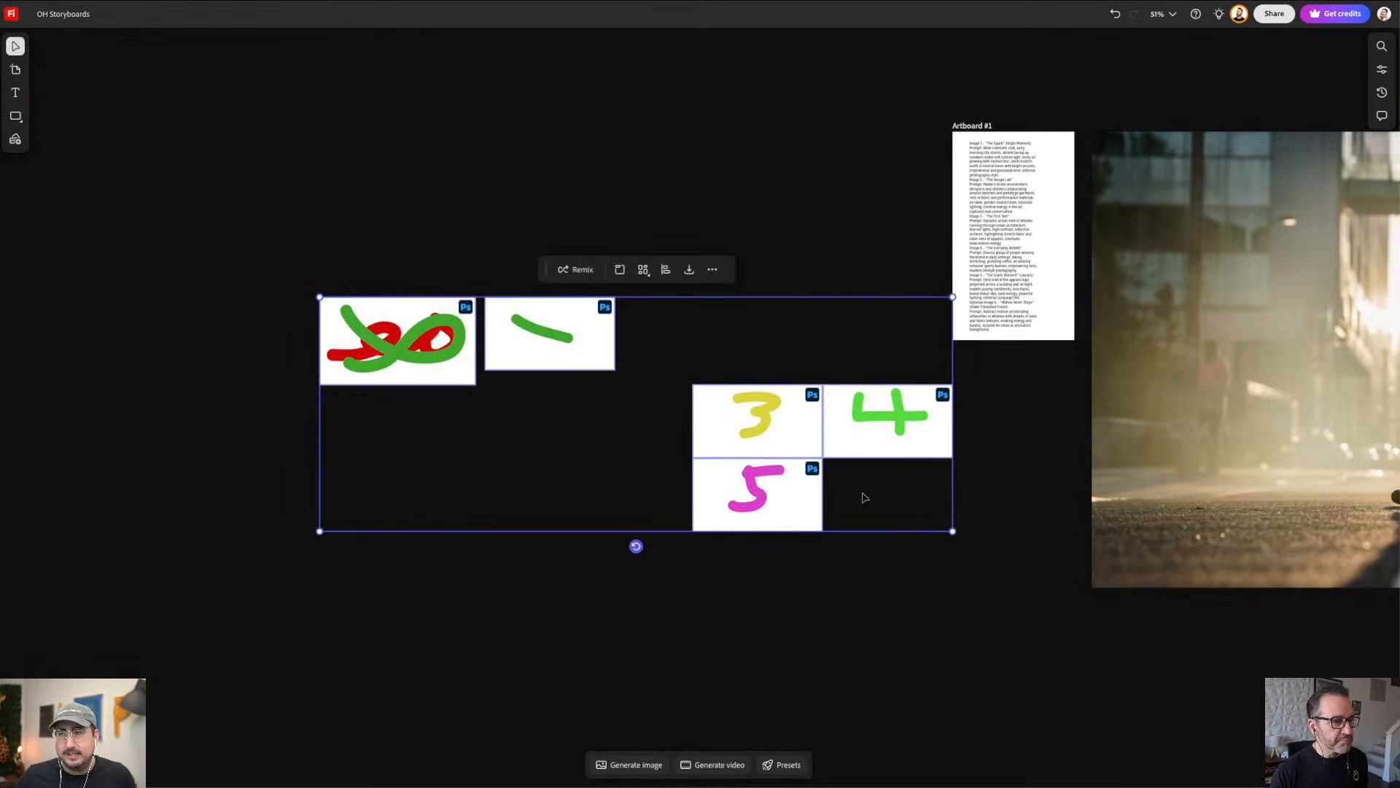
right_click(837, 476)
key("Escape")
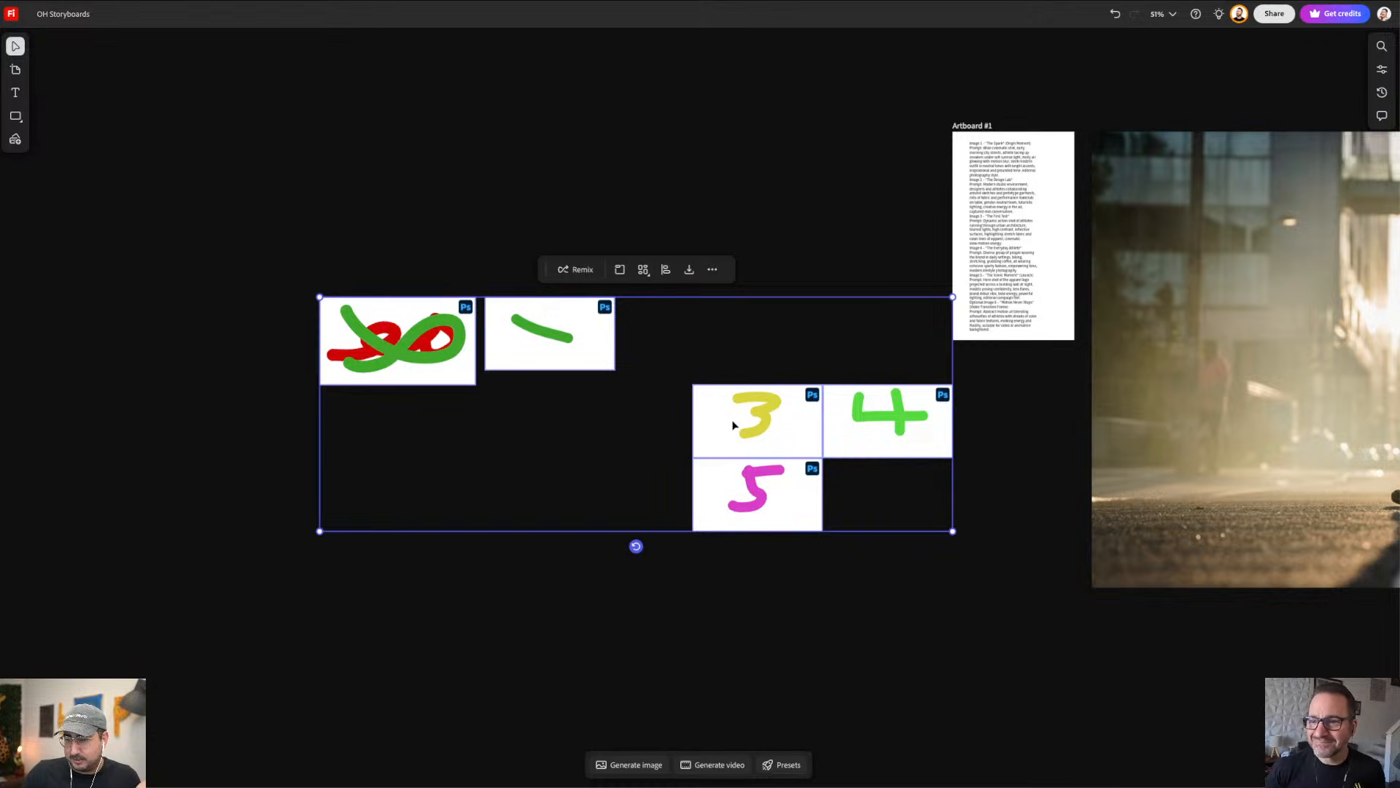
left_click(643, 269)
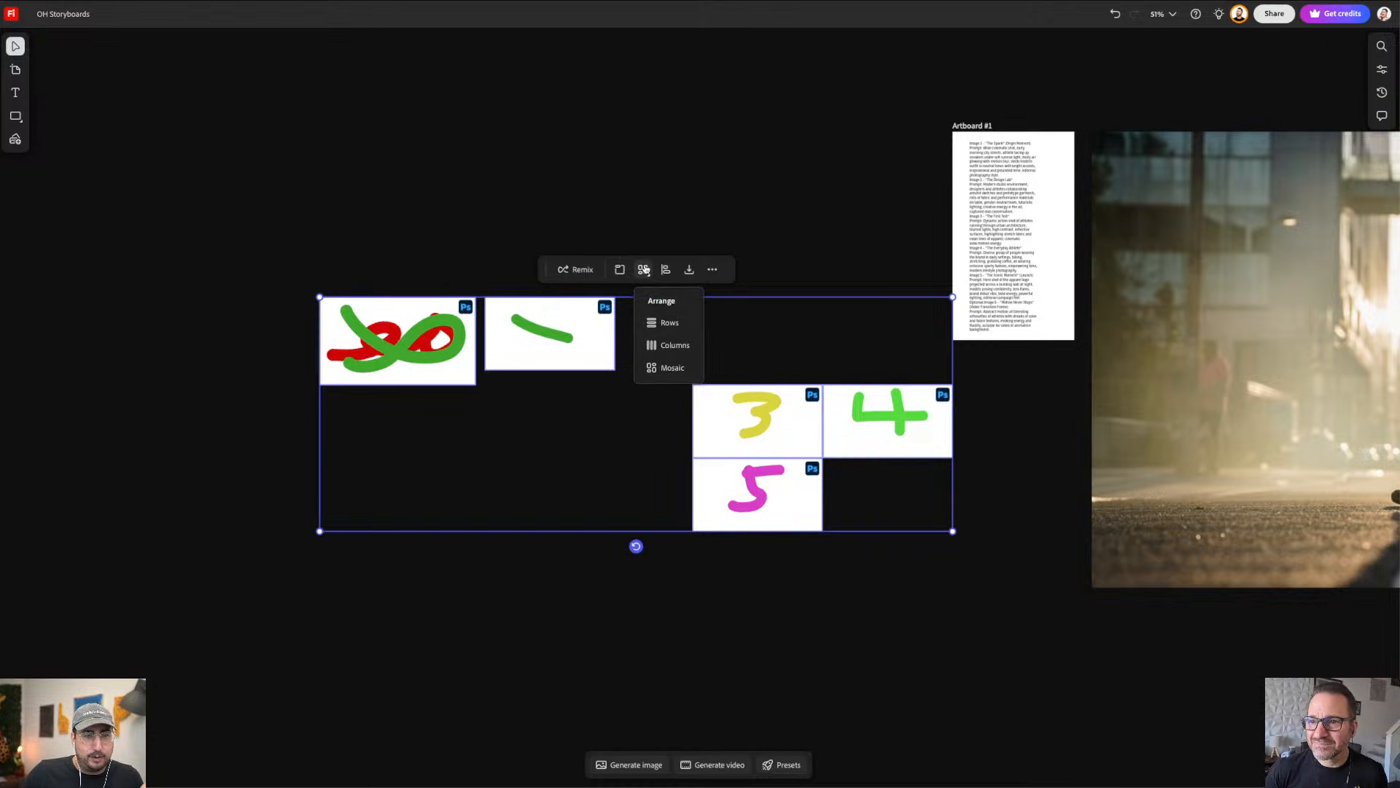
left_click(668, 323)
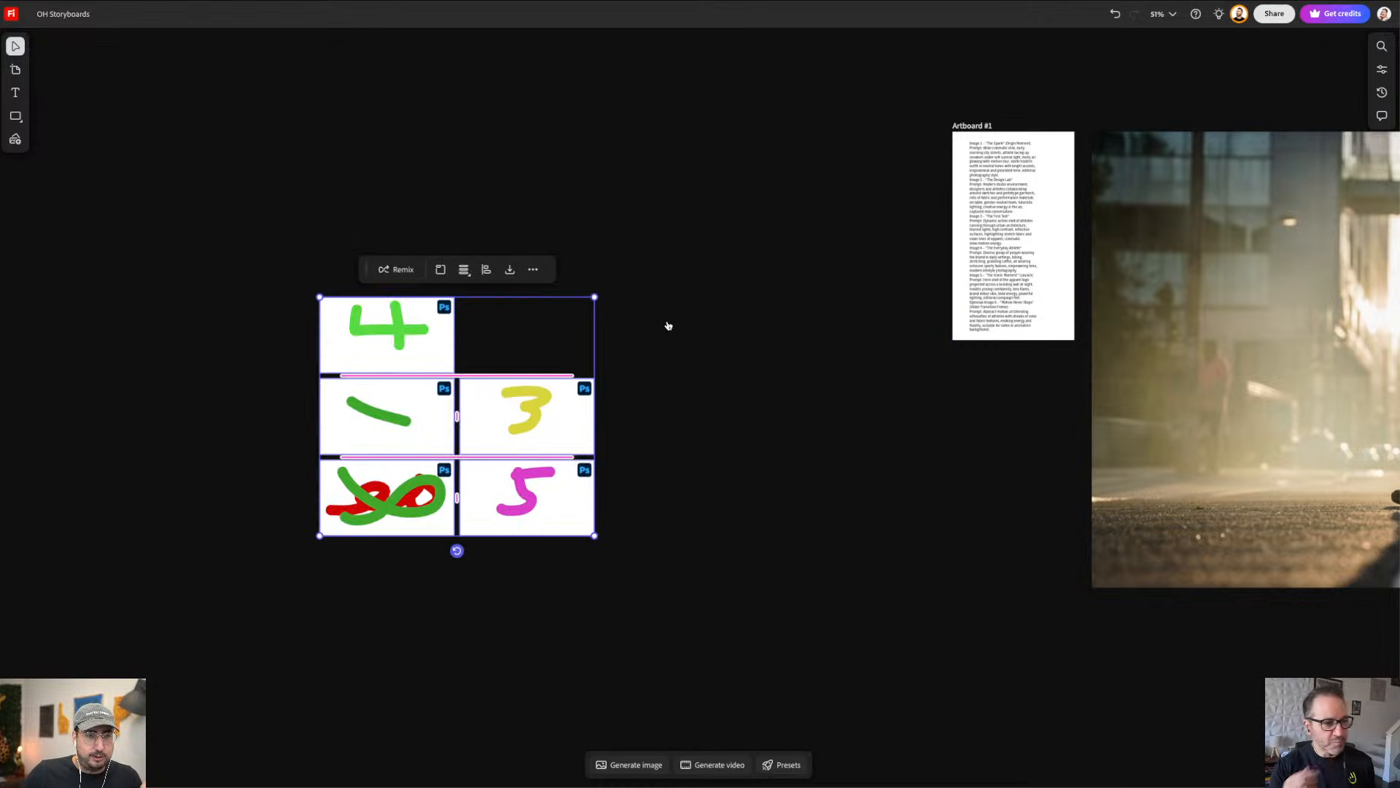
left_click(417, 377)
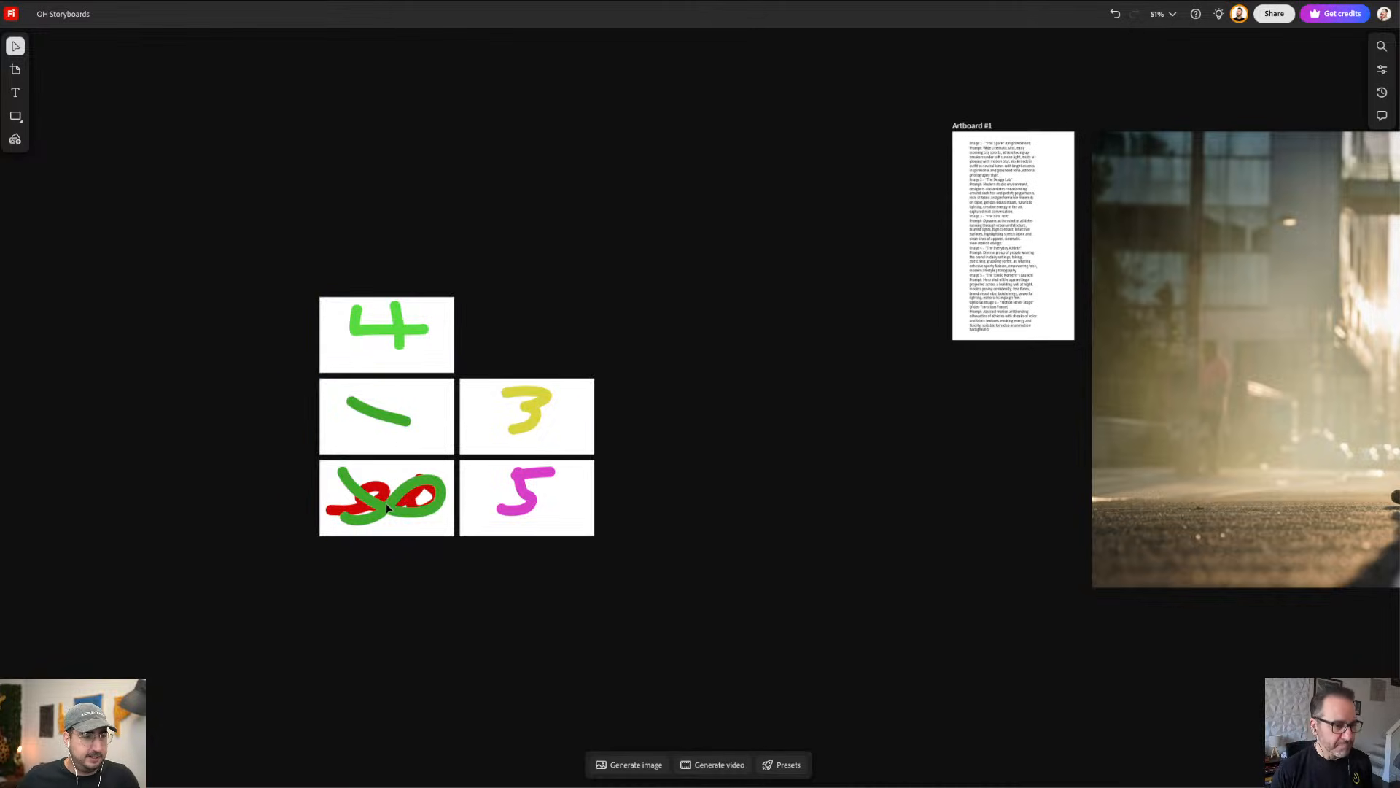
Step: Arrange the linked Photoshop panels in one evenly spaced row ordered scribble, green stroke, 3, 4 and 5
mouse_move(396, 502)
left_mouse_down()
mouse_move(282, 267)
mouse_move(291, 257)
left_mouse_up()
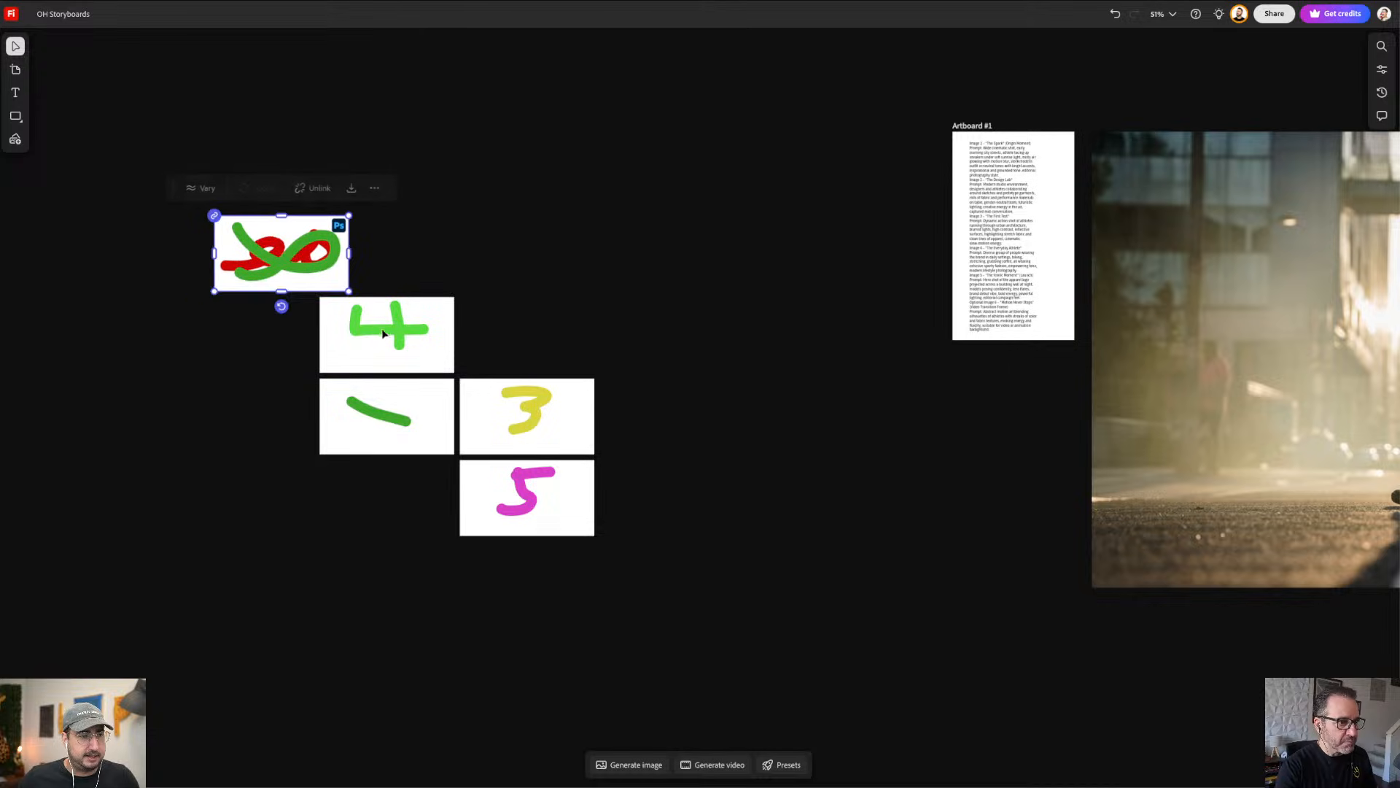
left_click_drag(388, 380, 426, 214)
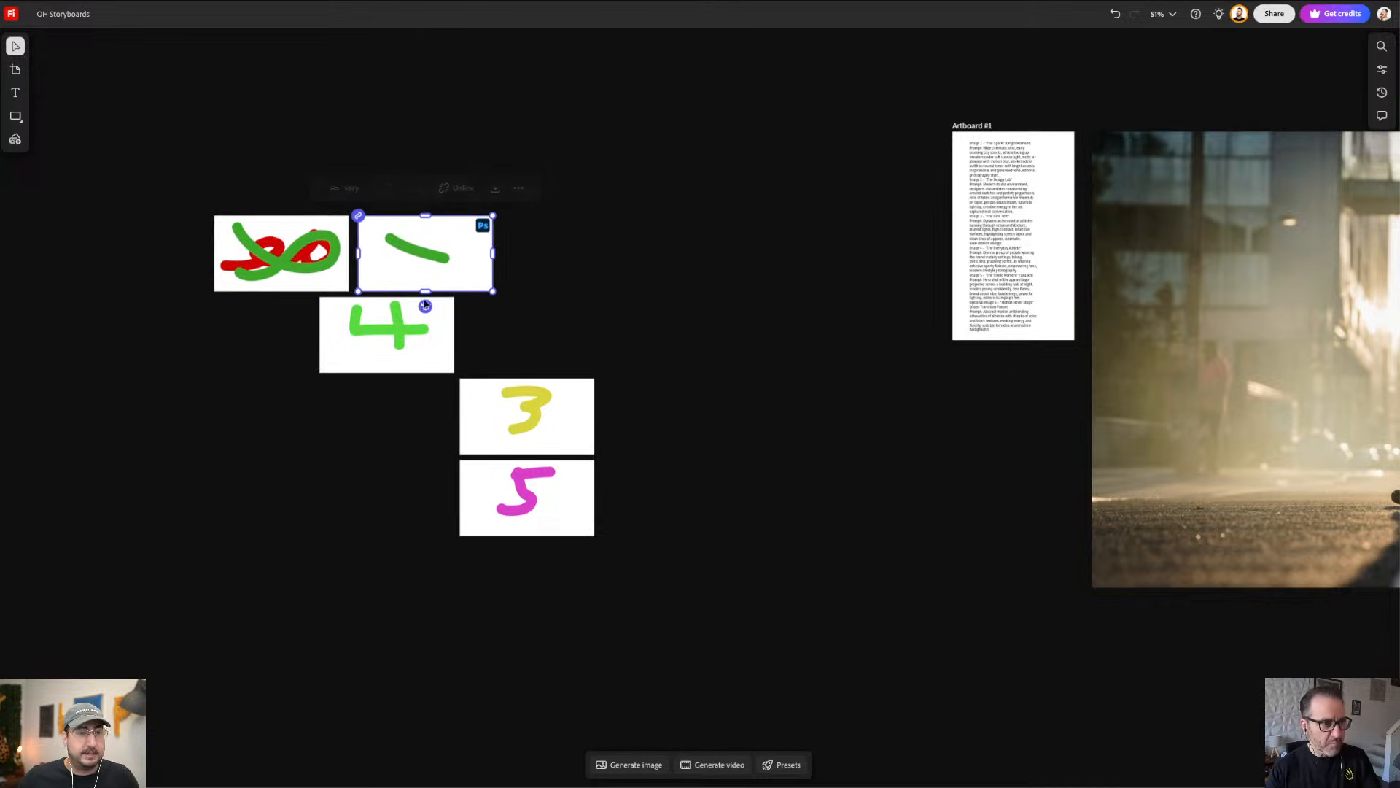
left_click_drag(510, 430, 552, 267)
left_click_drag(420, 329, 745, 251)
left_click_drag(523, 495, 852, 251)
Step: Move the whole row of five linked panels down so it sits just below and beside Artboard #1
left_click_drag(241, 176, 928, 315)
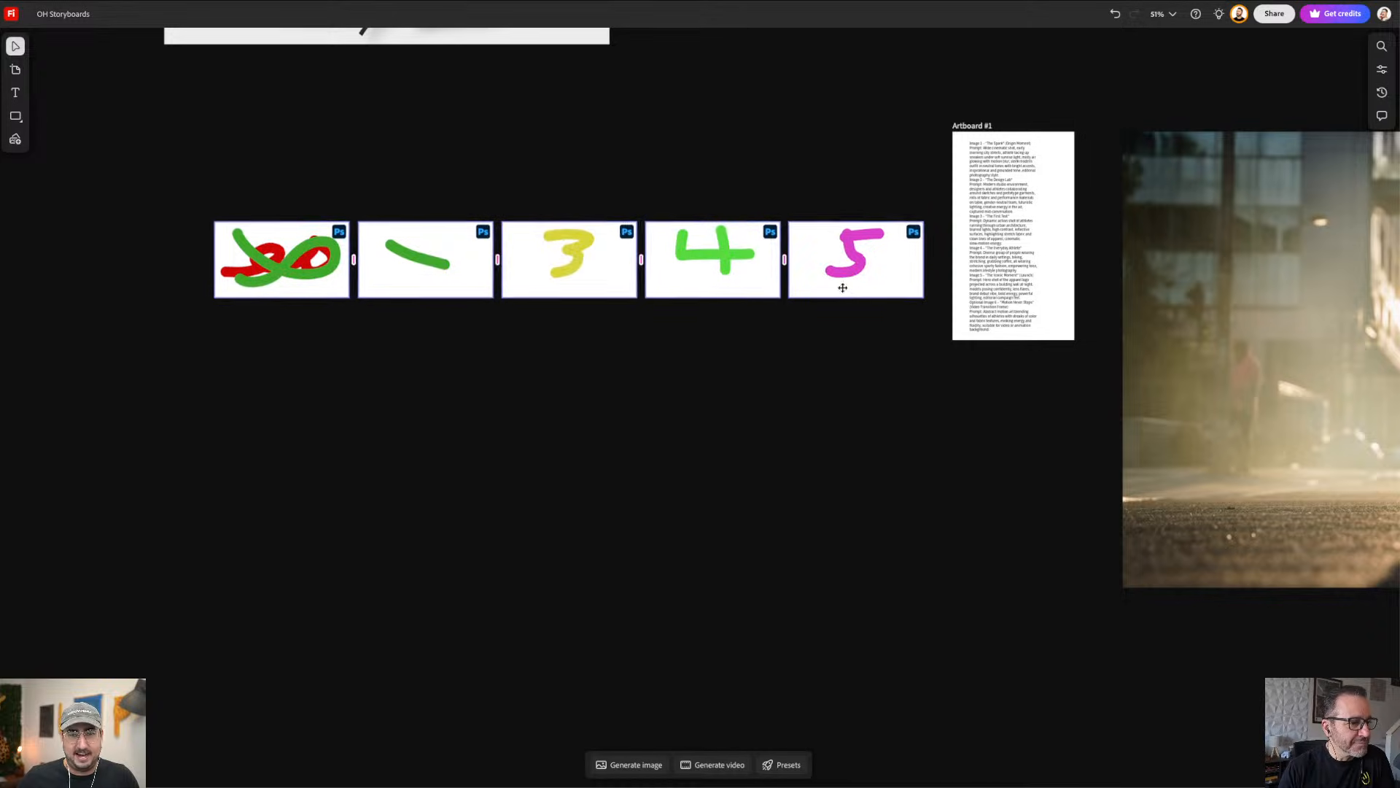
left_click_drag(835, 268, 921, 451)
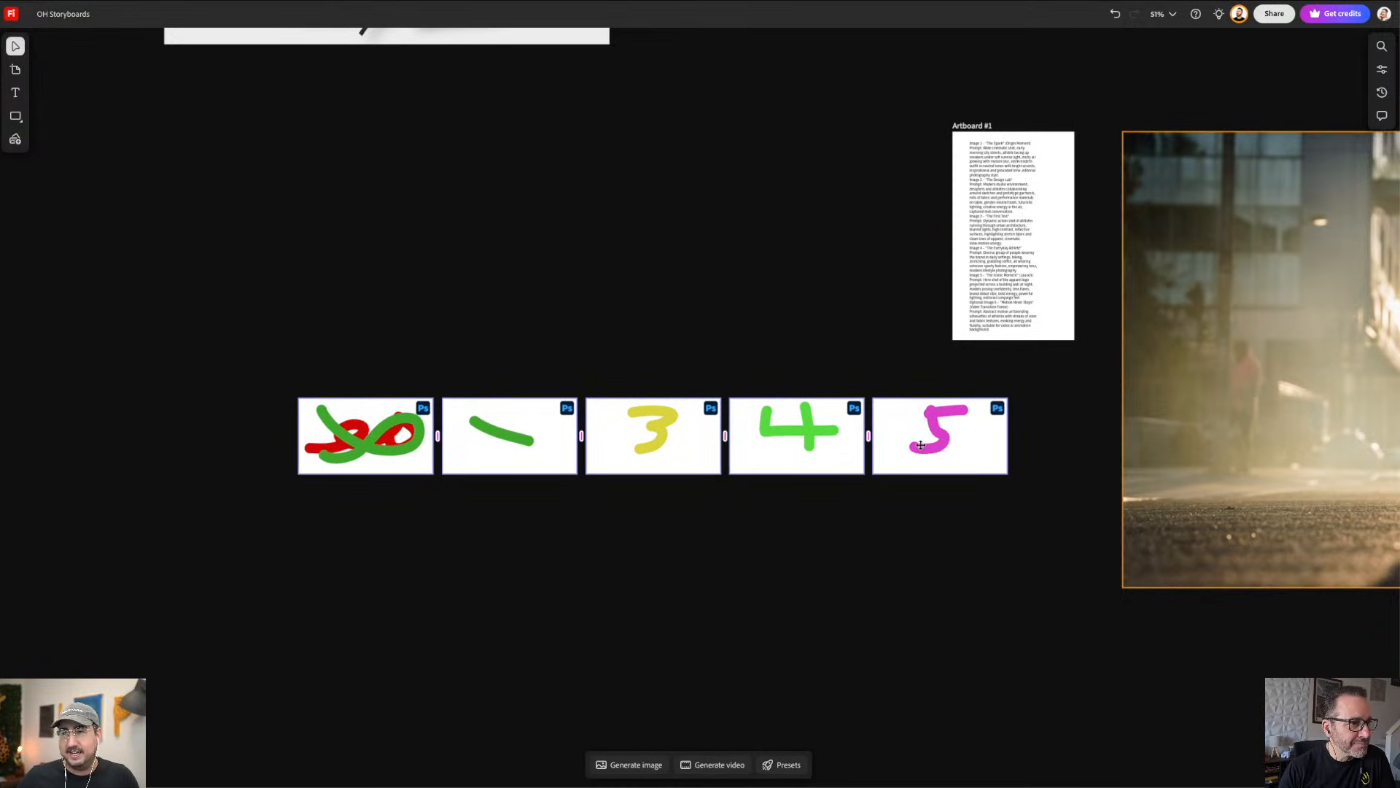
left_click(687, 324)
Step: Switch to Photoshop, replace the scribble in Panel.psdc with a hand-painted magenta 1, and save the document
key("super+Tab")
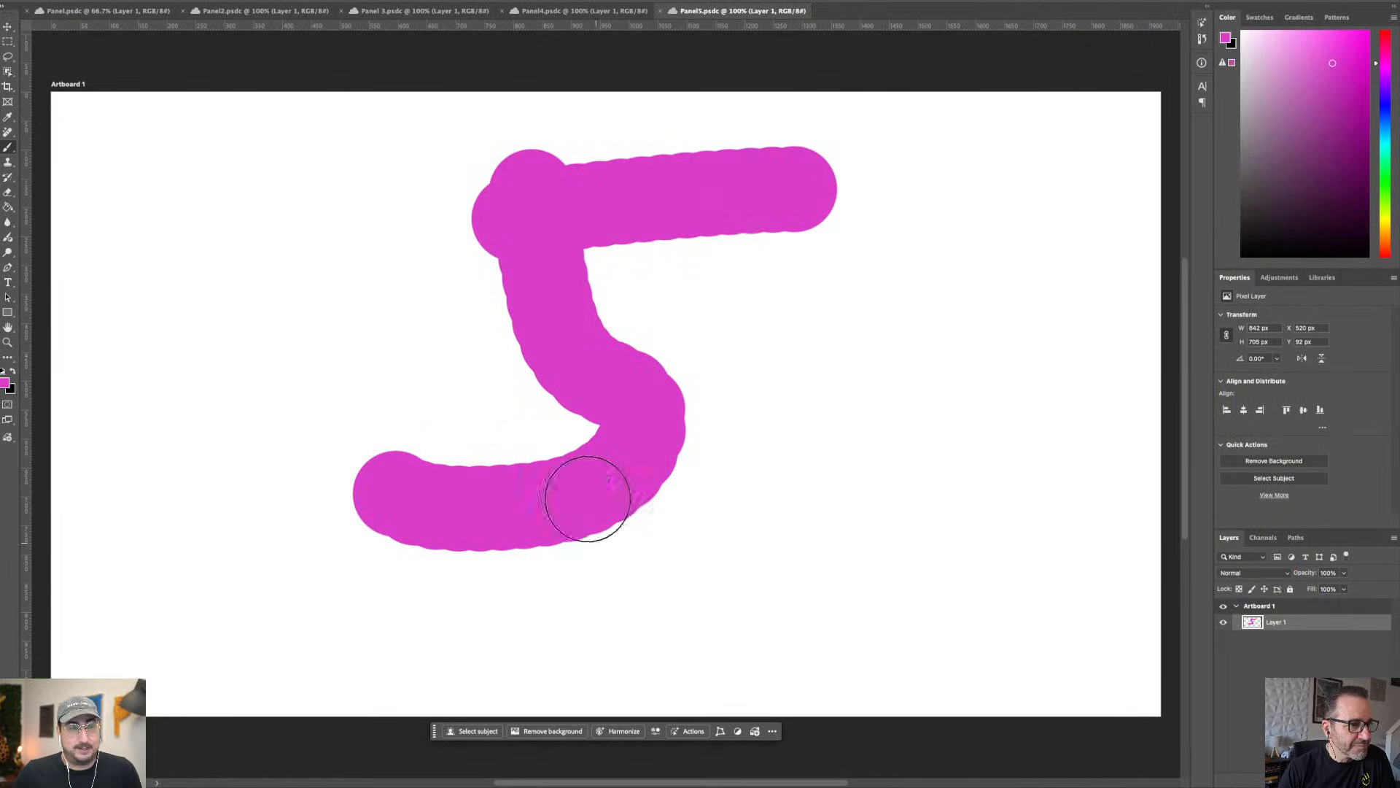
left_click(122, 11)
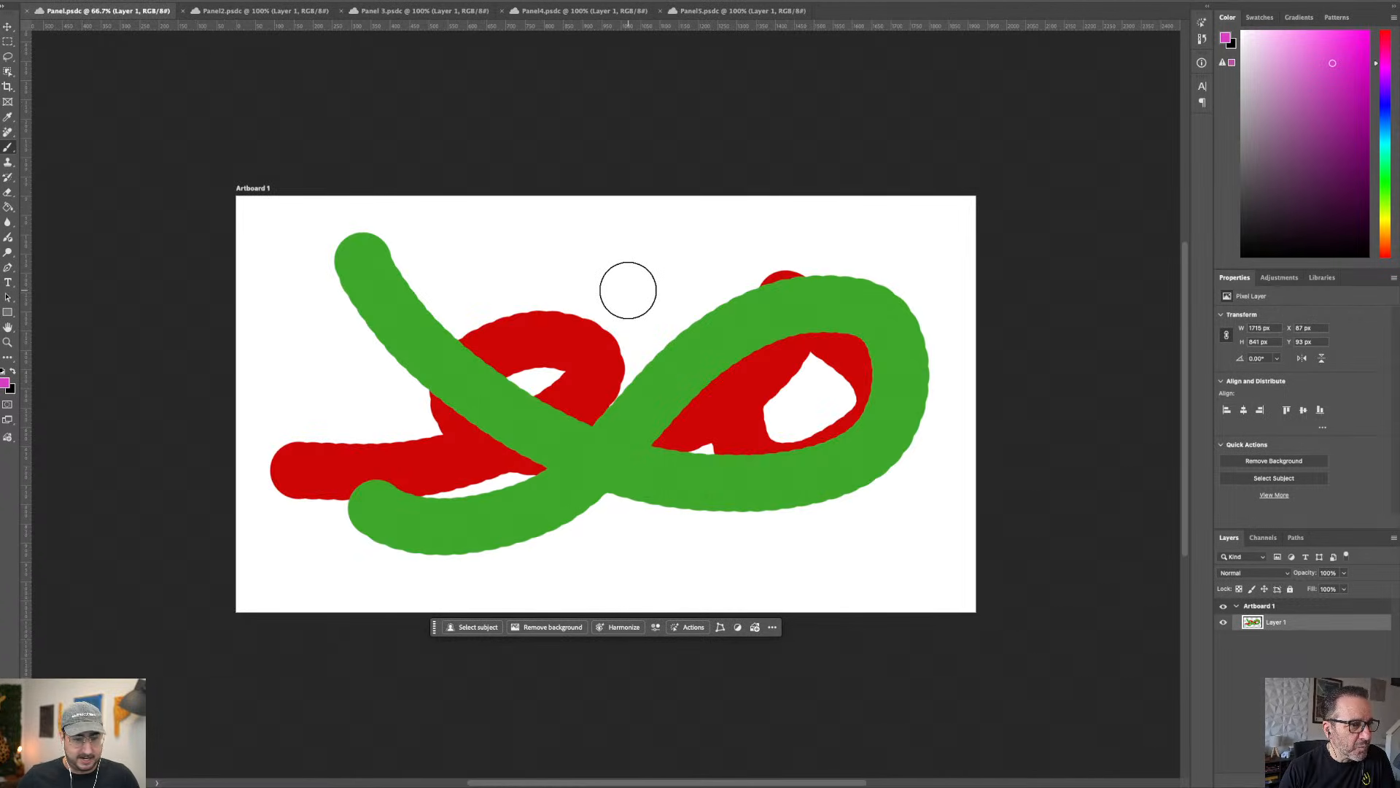
key("ctrl+a")
key("Delete")
left_click_drag(603, 266, 613, 490)
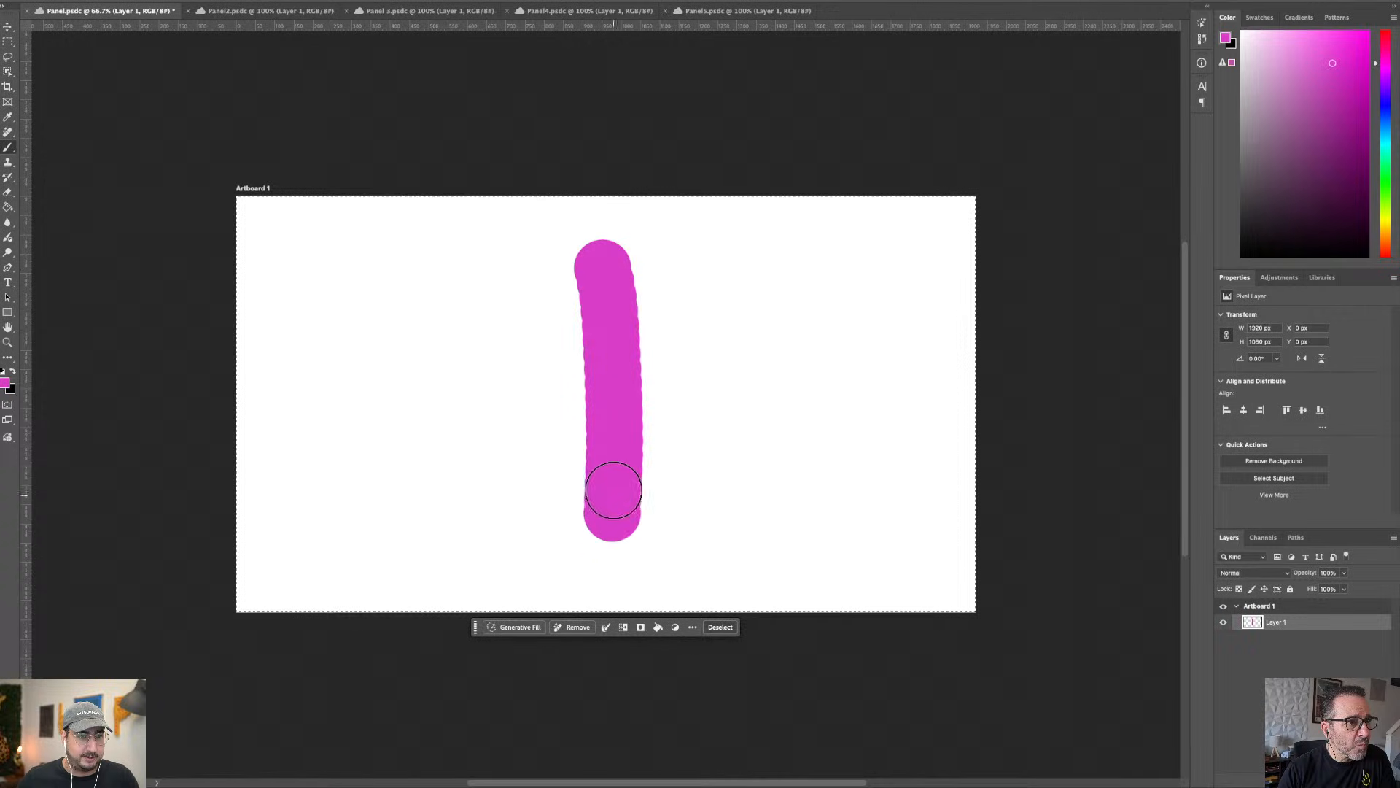
key("ctrl+s")
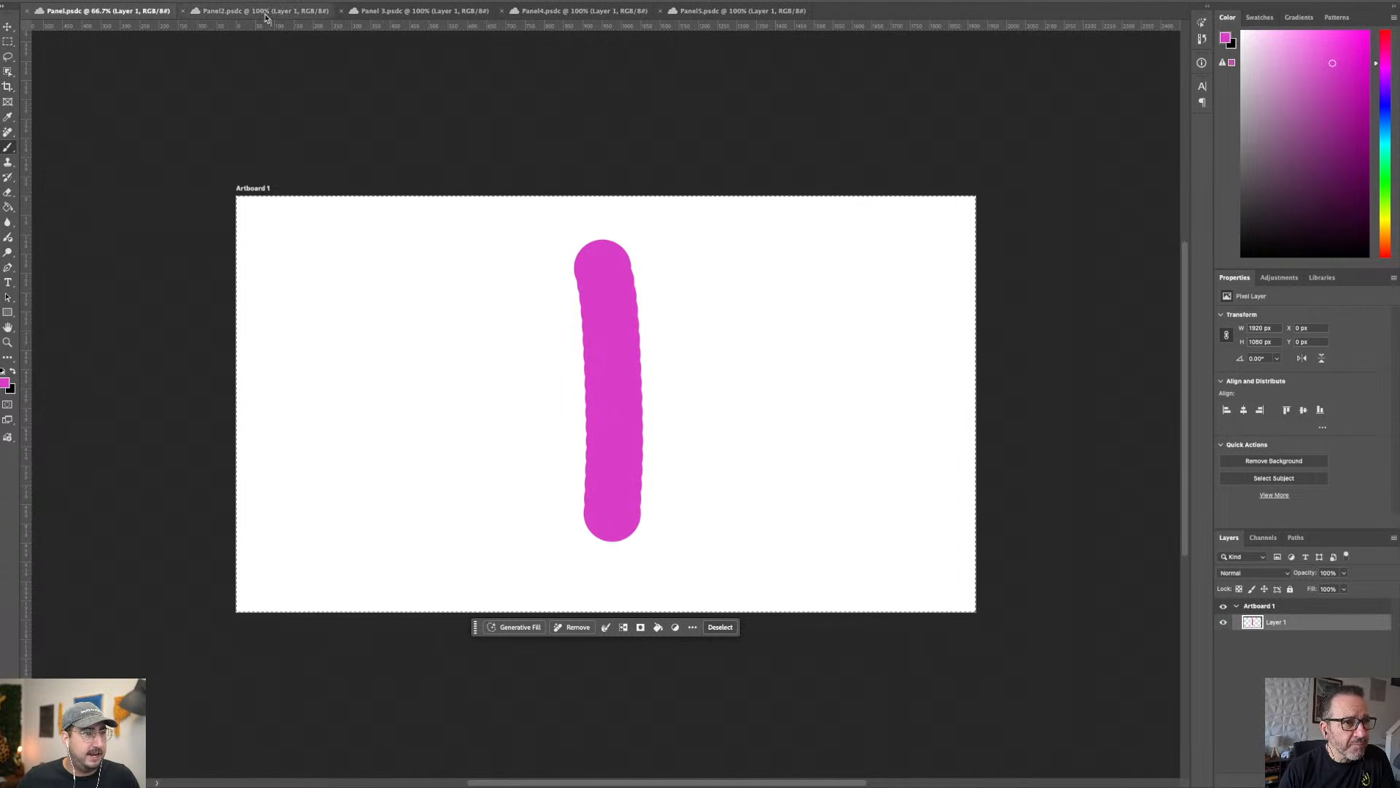
Step: Replace the Panel2.psdc drawing with a dark red hand-painted 2 on a new layer, save it, and return to Firefly Boards
left_click(266, 13)
key("Delete")
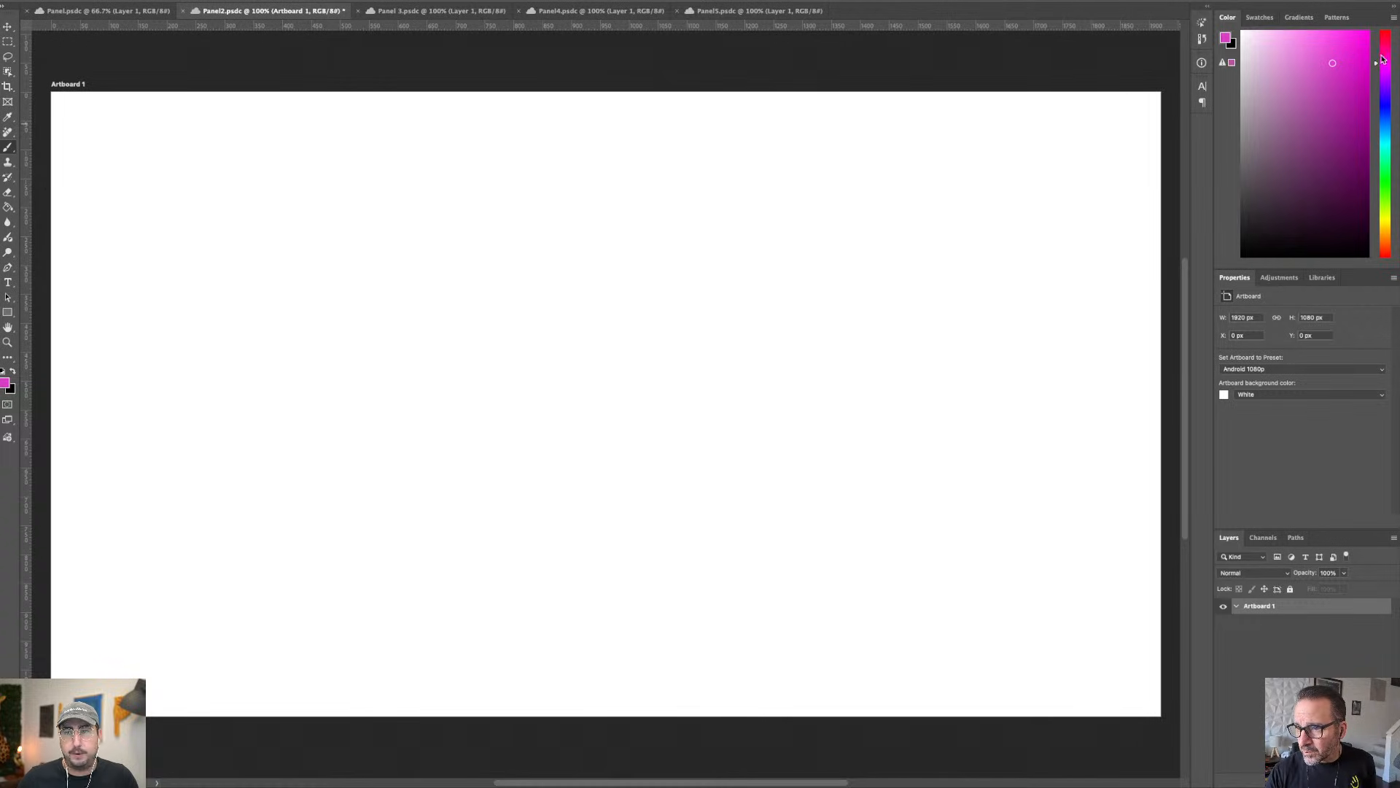
mouse_move(1384, 60)
left_mouse_down()
mouse_move(1385, 31)
mouse_move(1353, 157)
left_mouse_up()
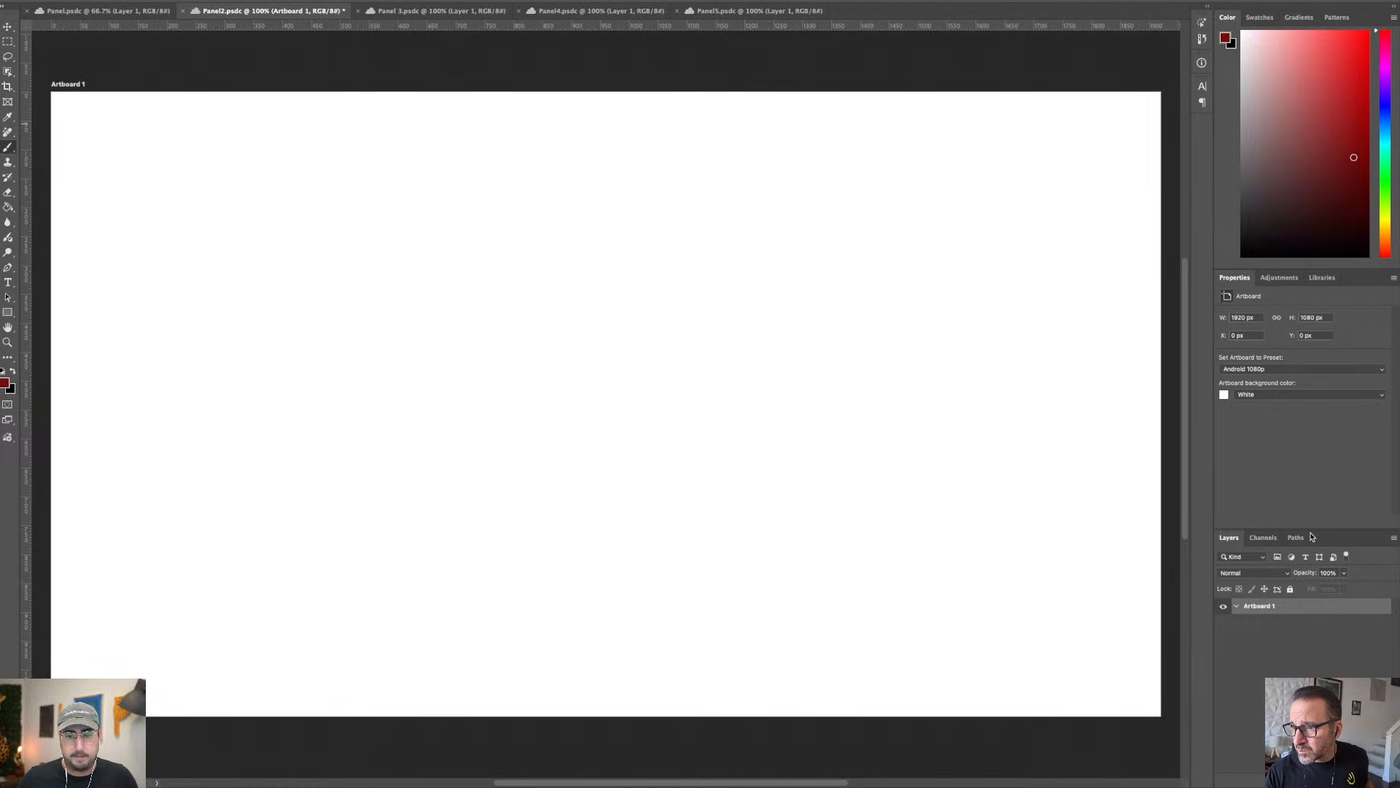
key("ctrl+shift+n")
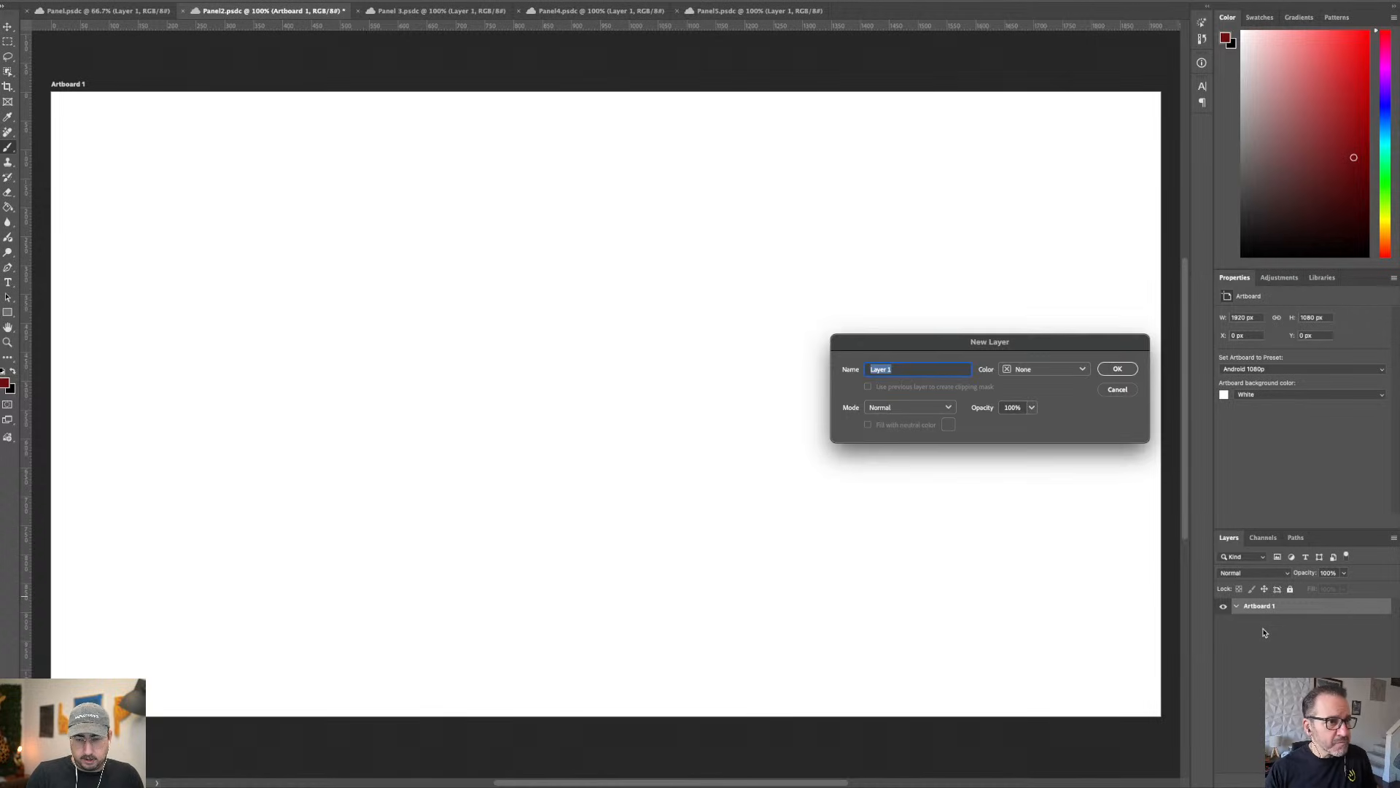
key("Return")
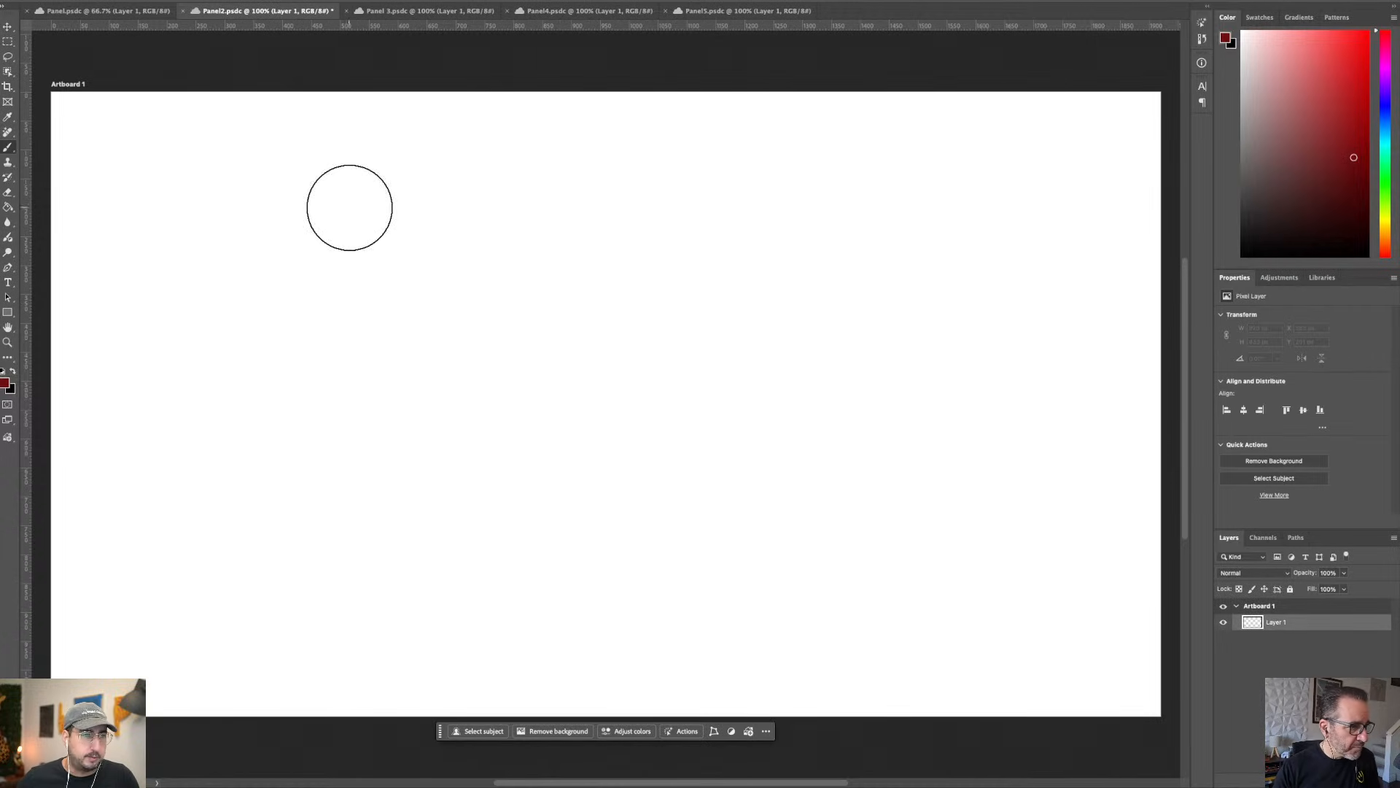
mouse_move(349, 209)
left_mouse_down()
mouse_move(270, 528)
mouse_move(1011, 461)
left_mouse_up()
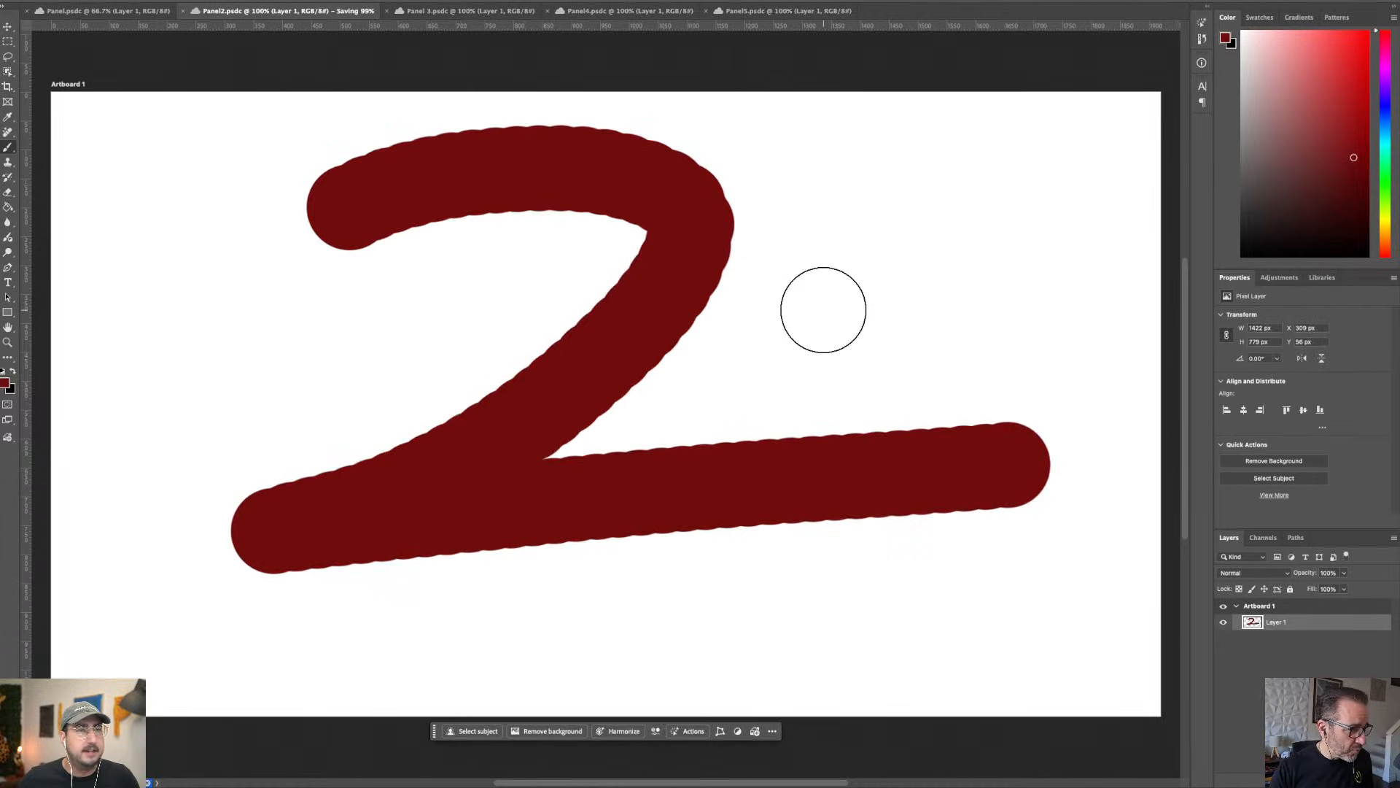
key("super+Tab")
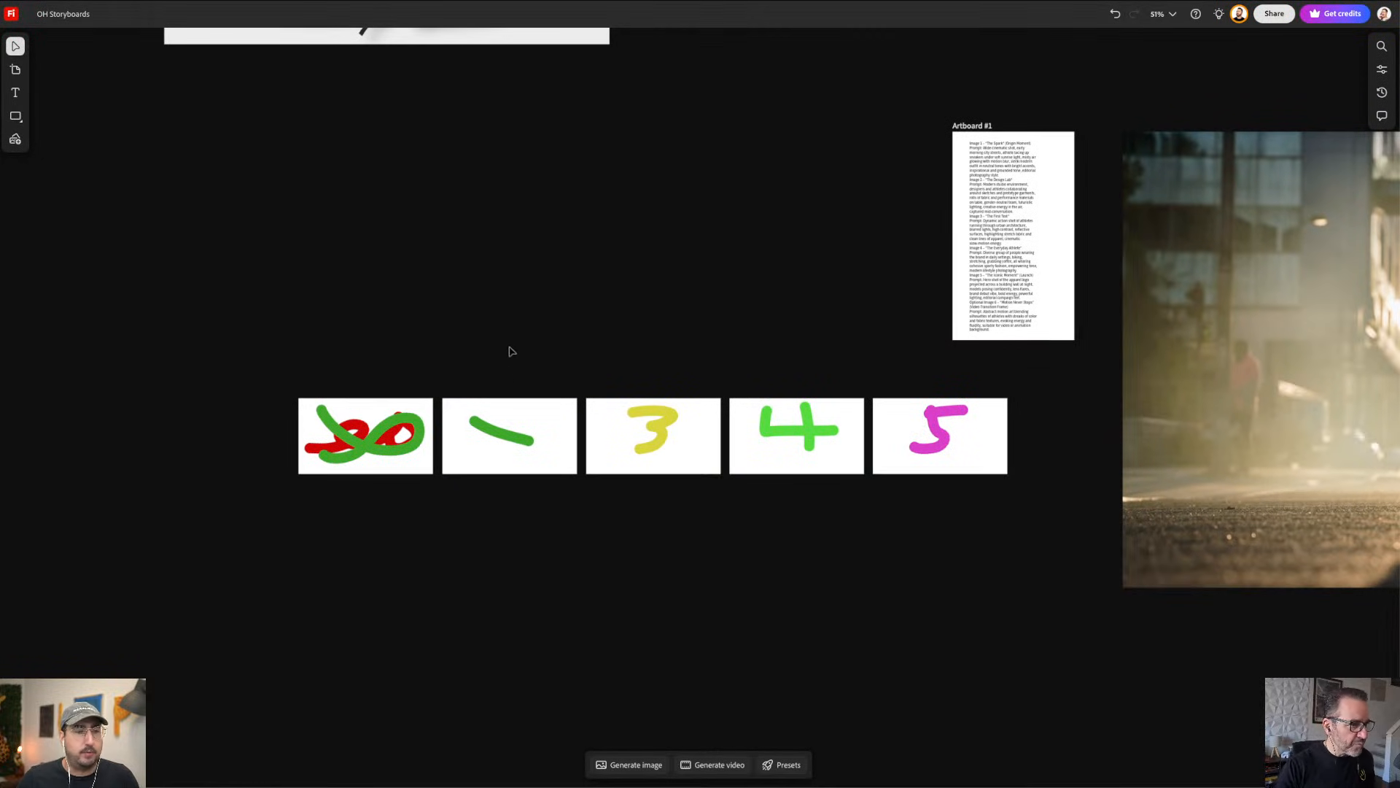
left_click(751, 45)
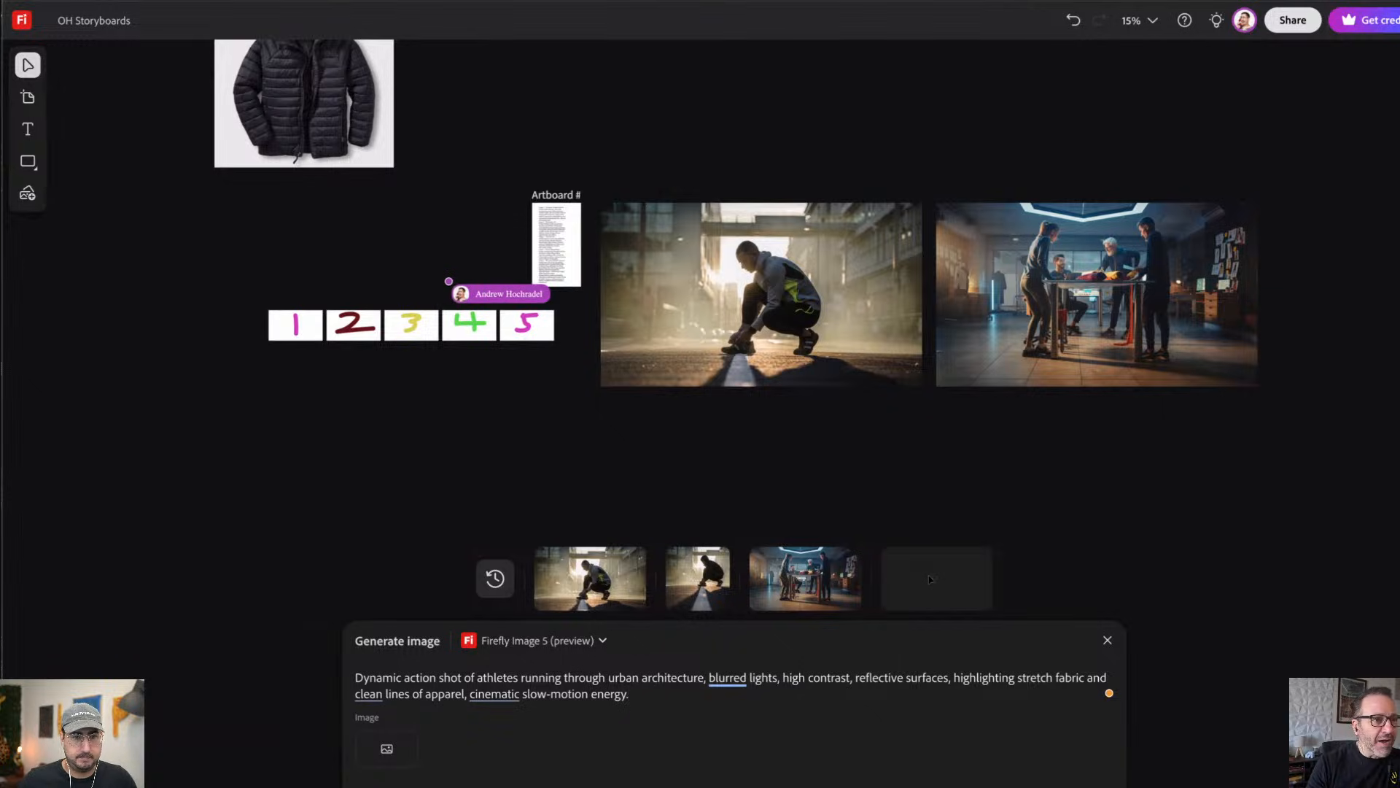
Step: Place the generated image of the sprinting athletes on the canvas beside the design workshop image
right_click(1231, 375)
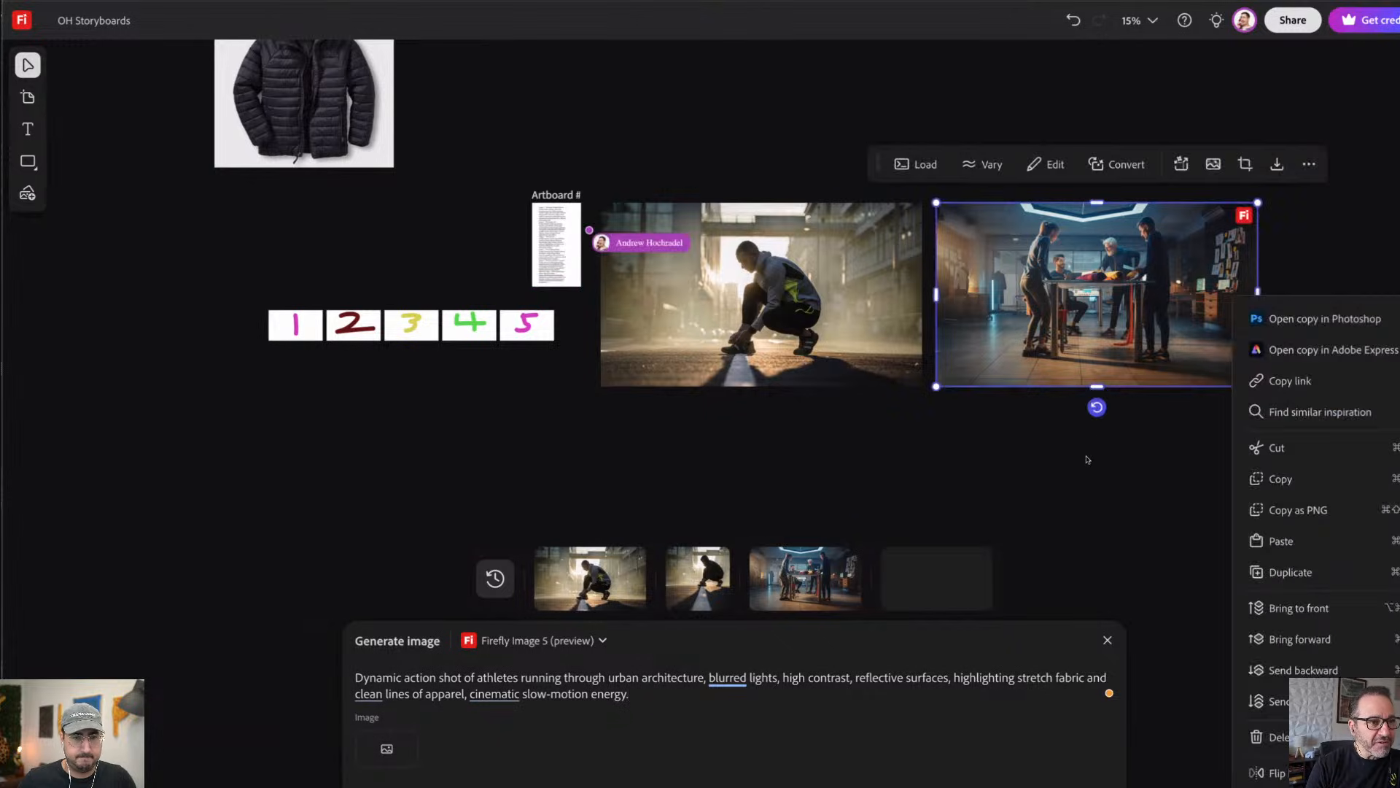
left_click(1068, 316)
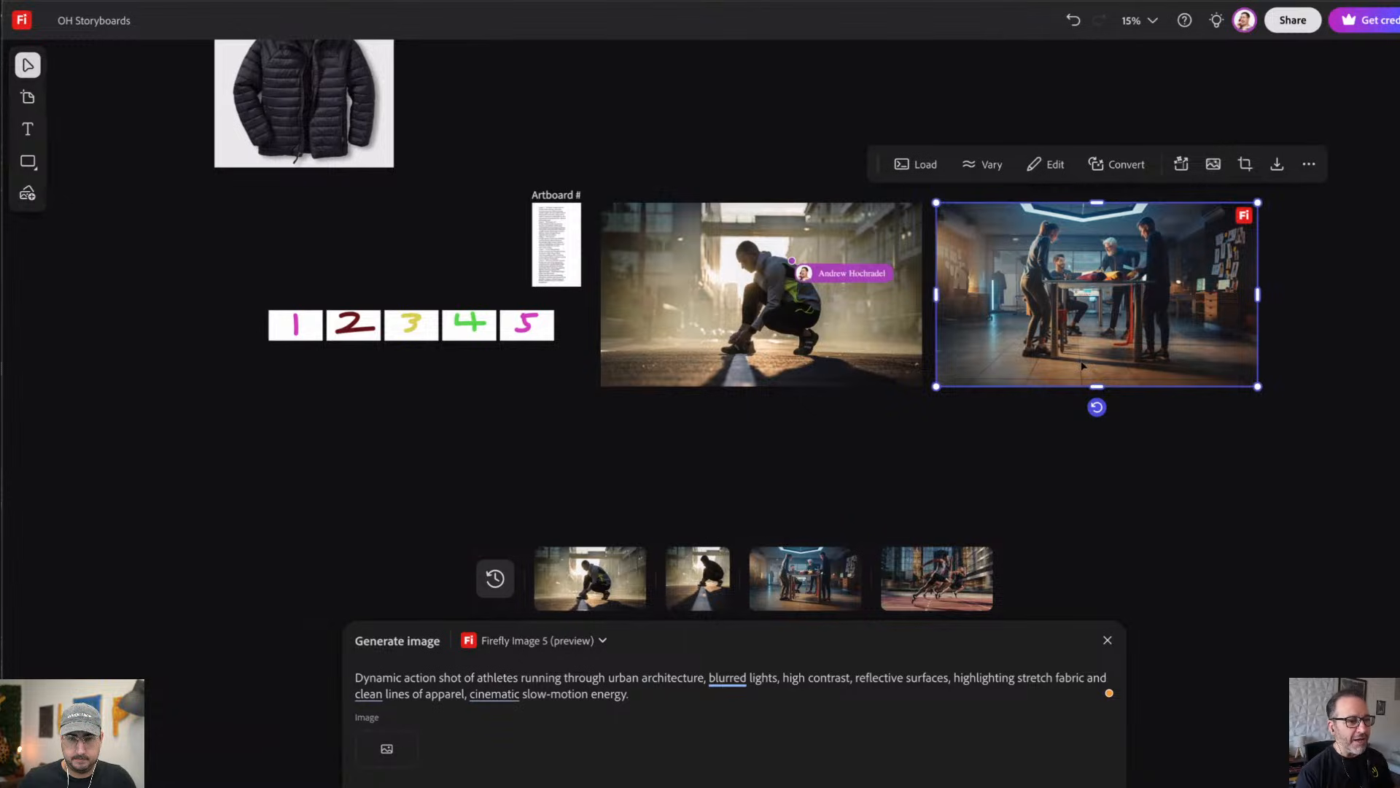
mouse_move(933, 470)
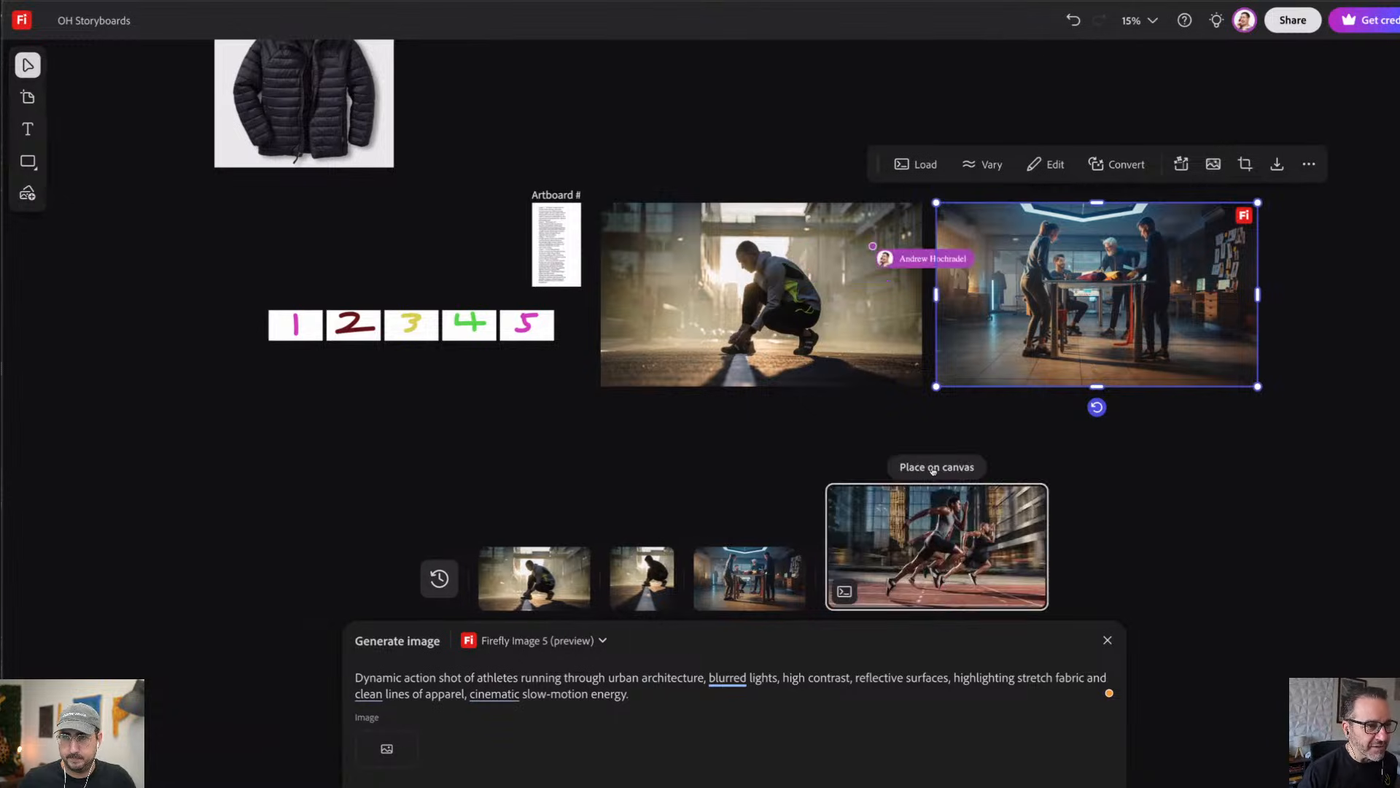
left_click_drag(937, 546, 1276, 213)
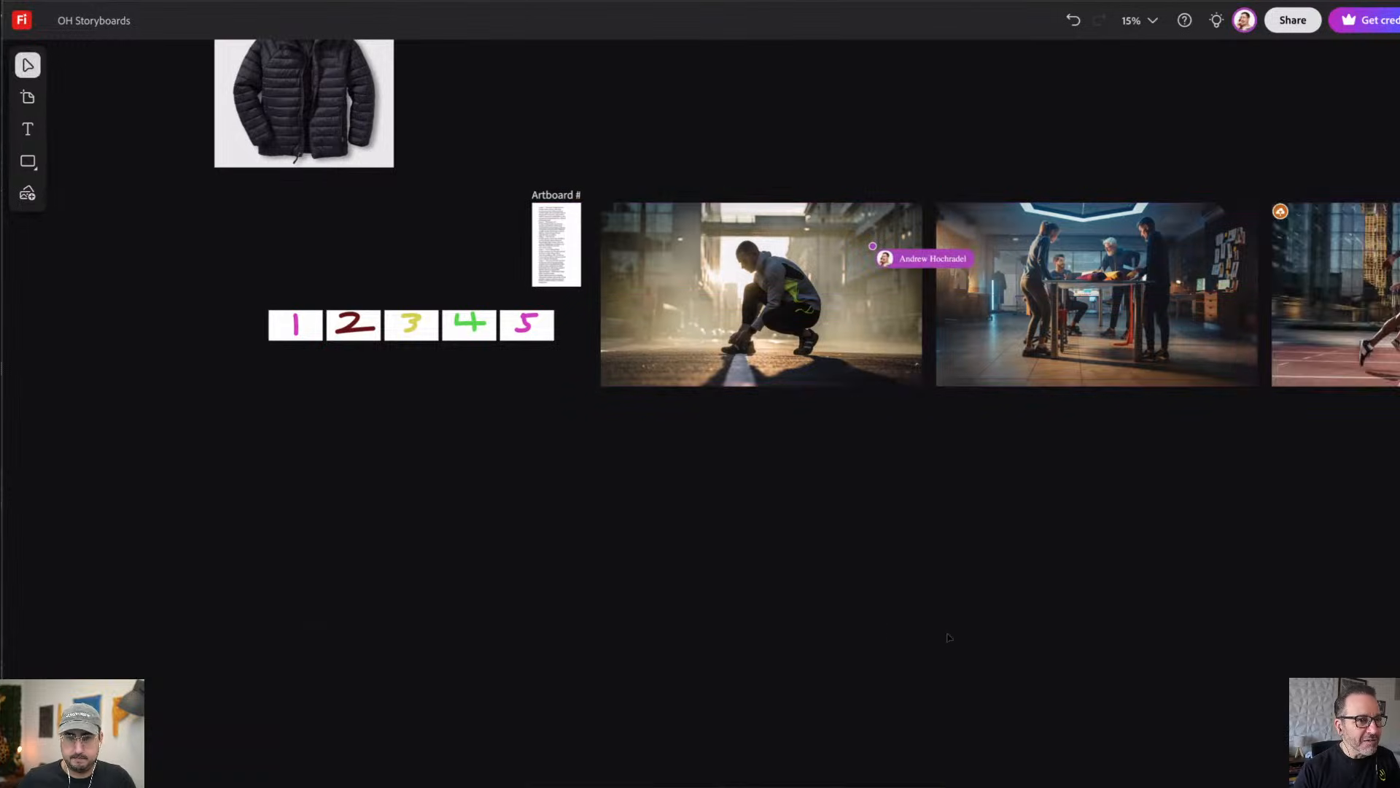
scroll(845, 584, "right", 10)
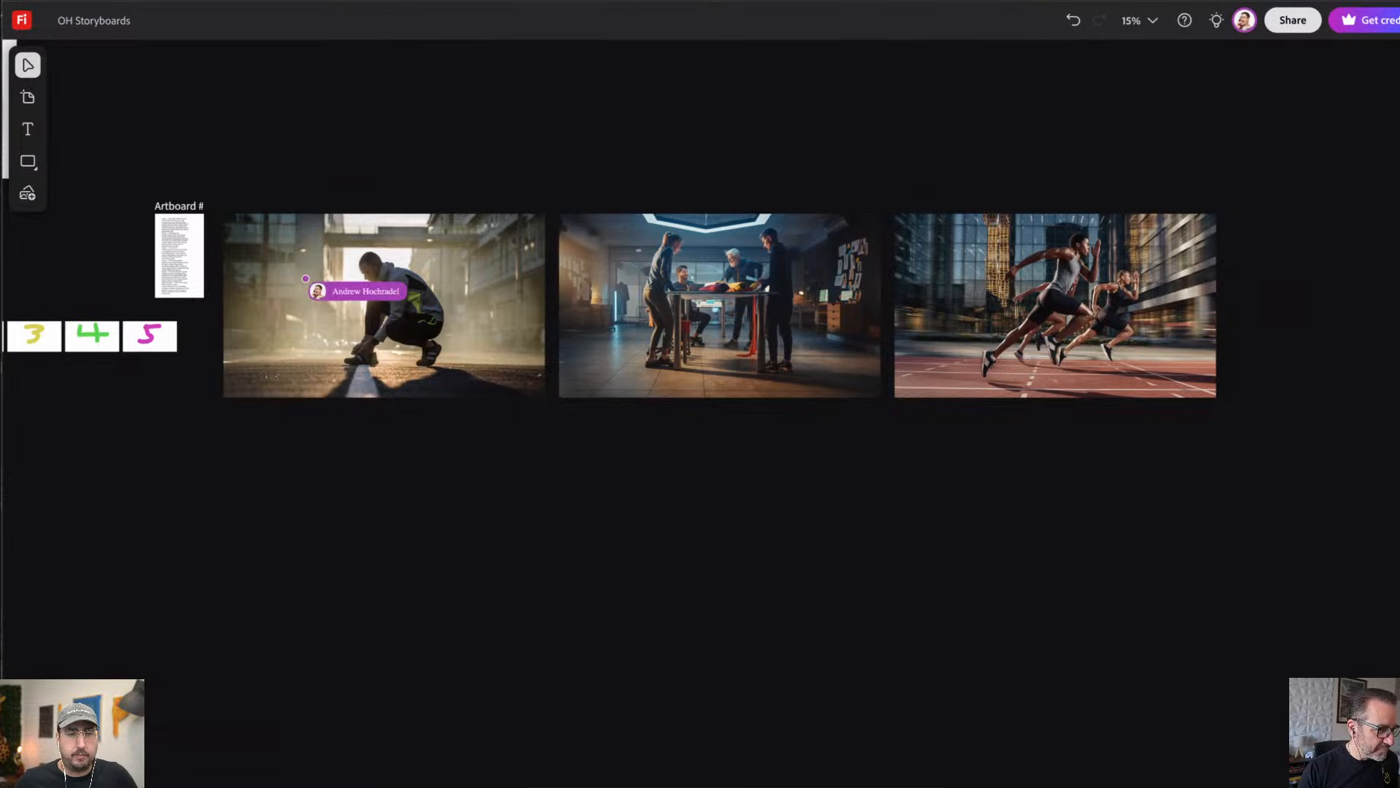
Step: Generate an image of a diverse group biking, stretching and grabbing coffee in cohesive sporty fashion, with an empowering tone and modern lifestyle photography
left_click(619, 689)
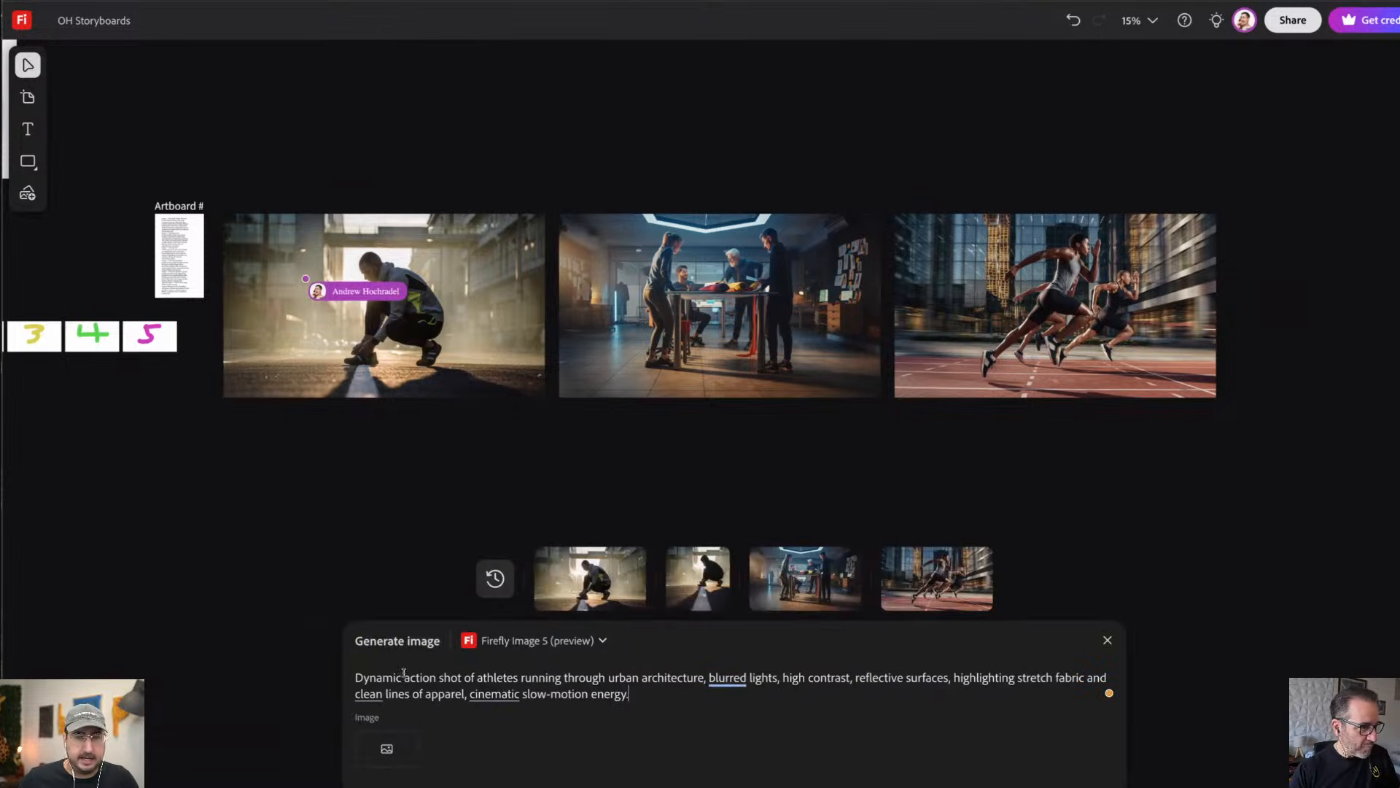
left_click_drag(656, 700, 320, 670)
type("Diverse group of people wearing the brand in daily settings, biking, stretching, grabbing coffee, all wearing cohesive sporty fashion, empowering tone, modern lifestyle photography")
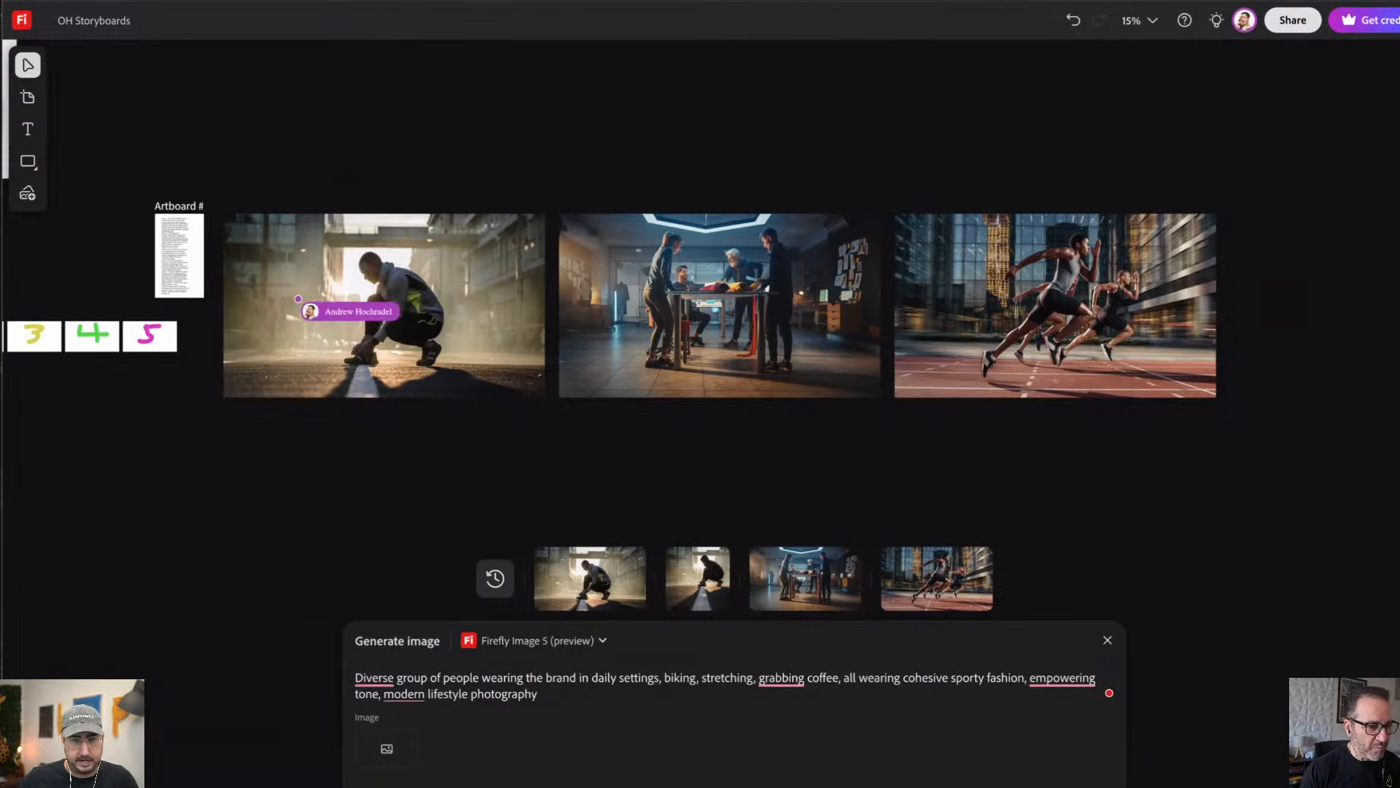
key("Return")
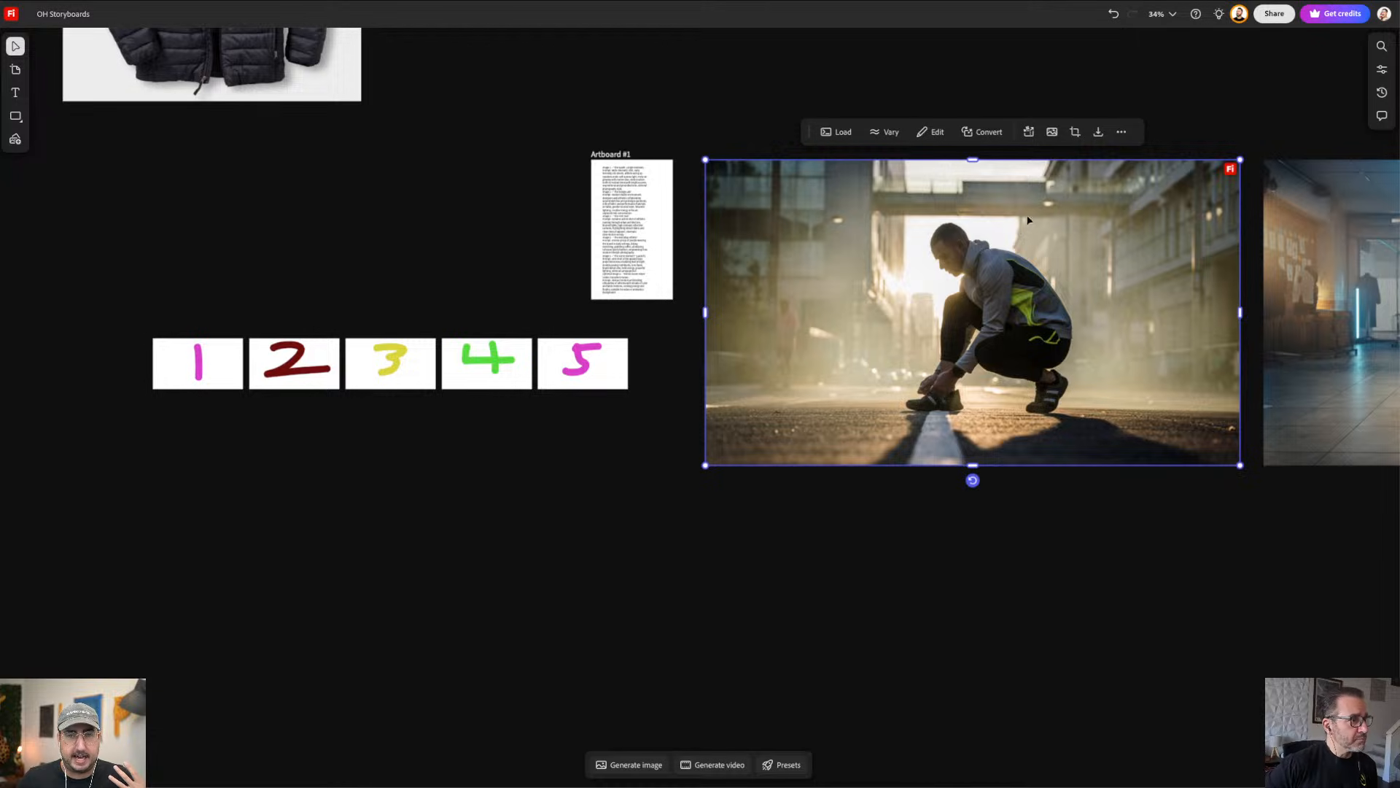
Step: Try to transfer the crouching athlete image by copying it as PNG and switching to Panel.psdc in Photoshop
left_click(1121, 131)
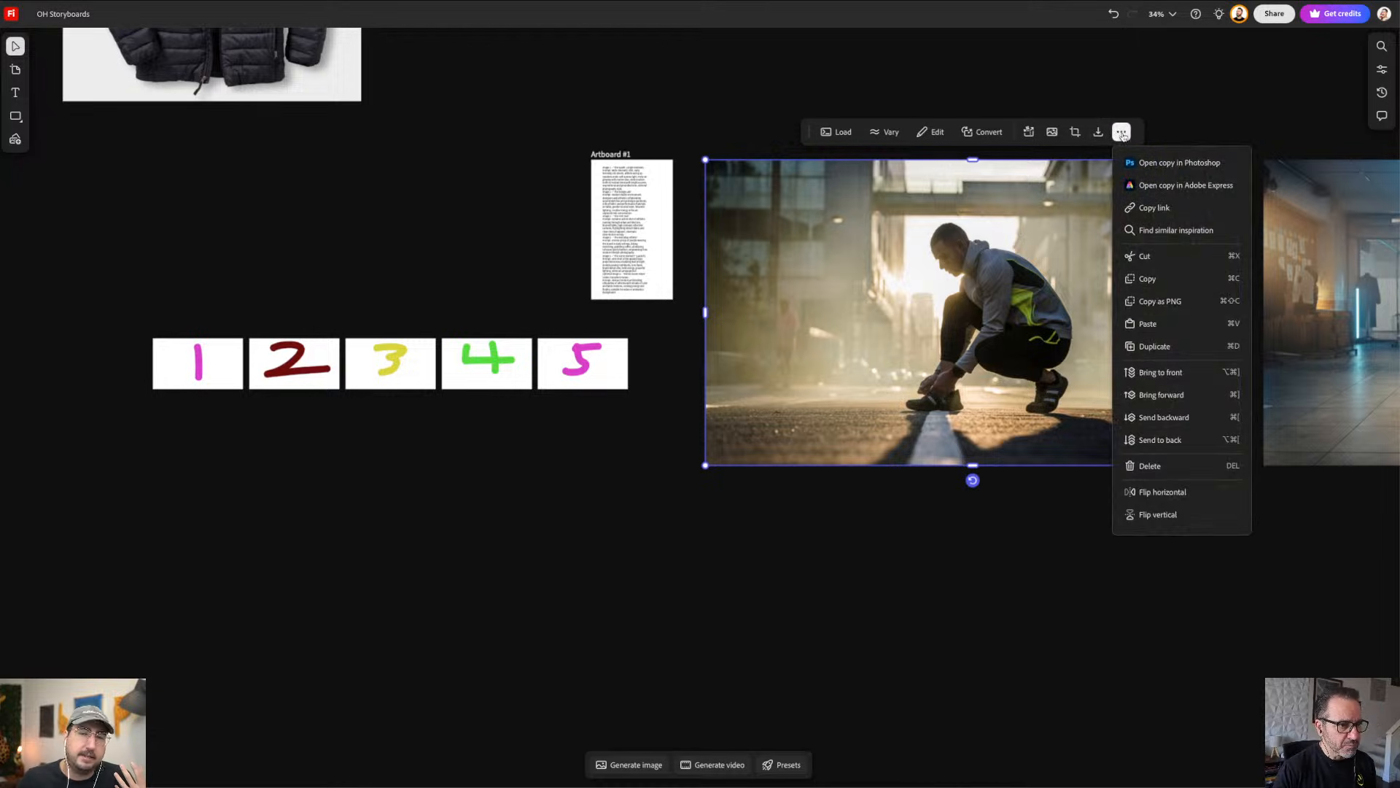
left_click(1160, 302)
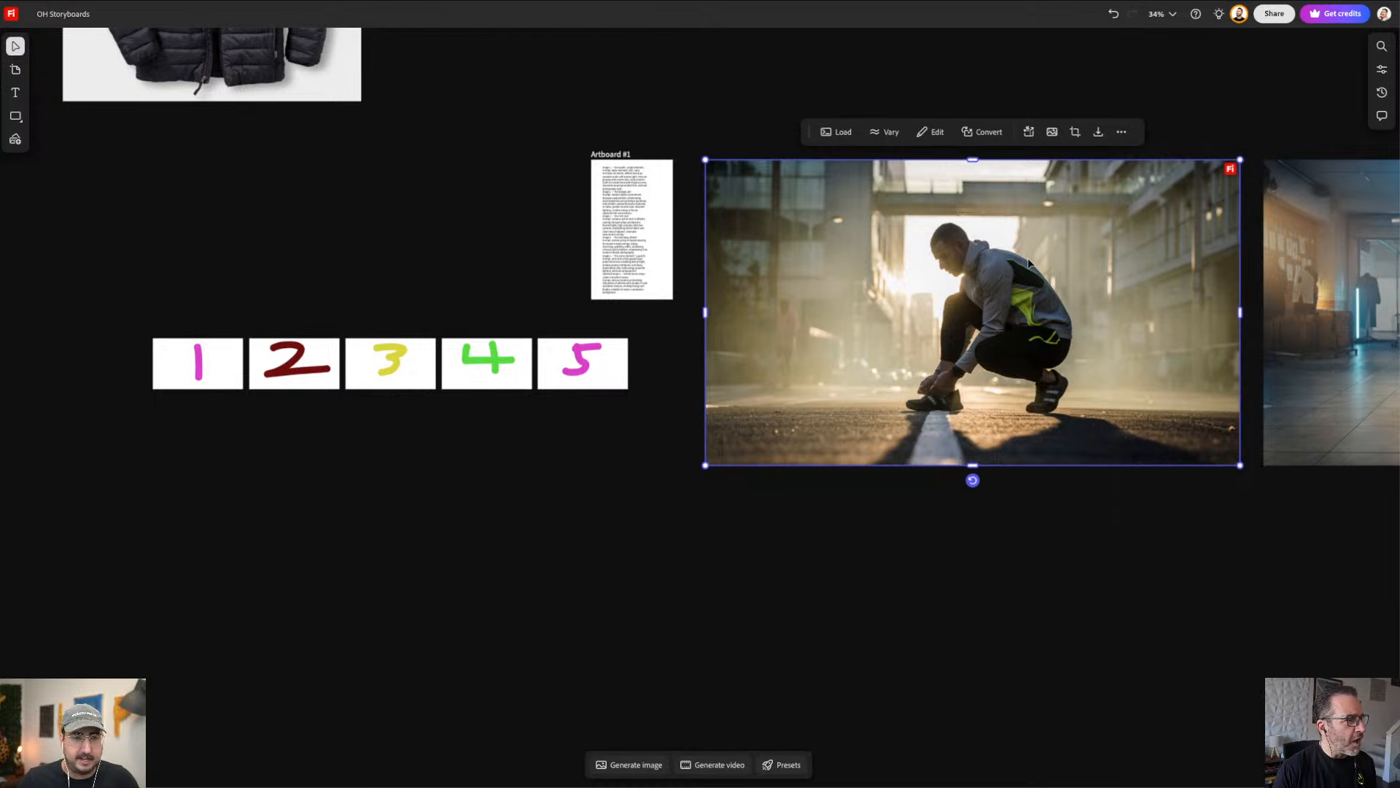
key("super+Tab")
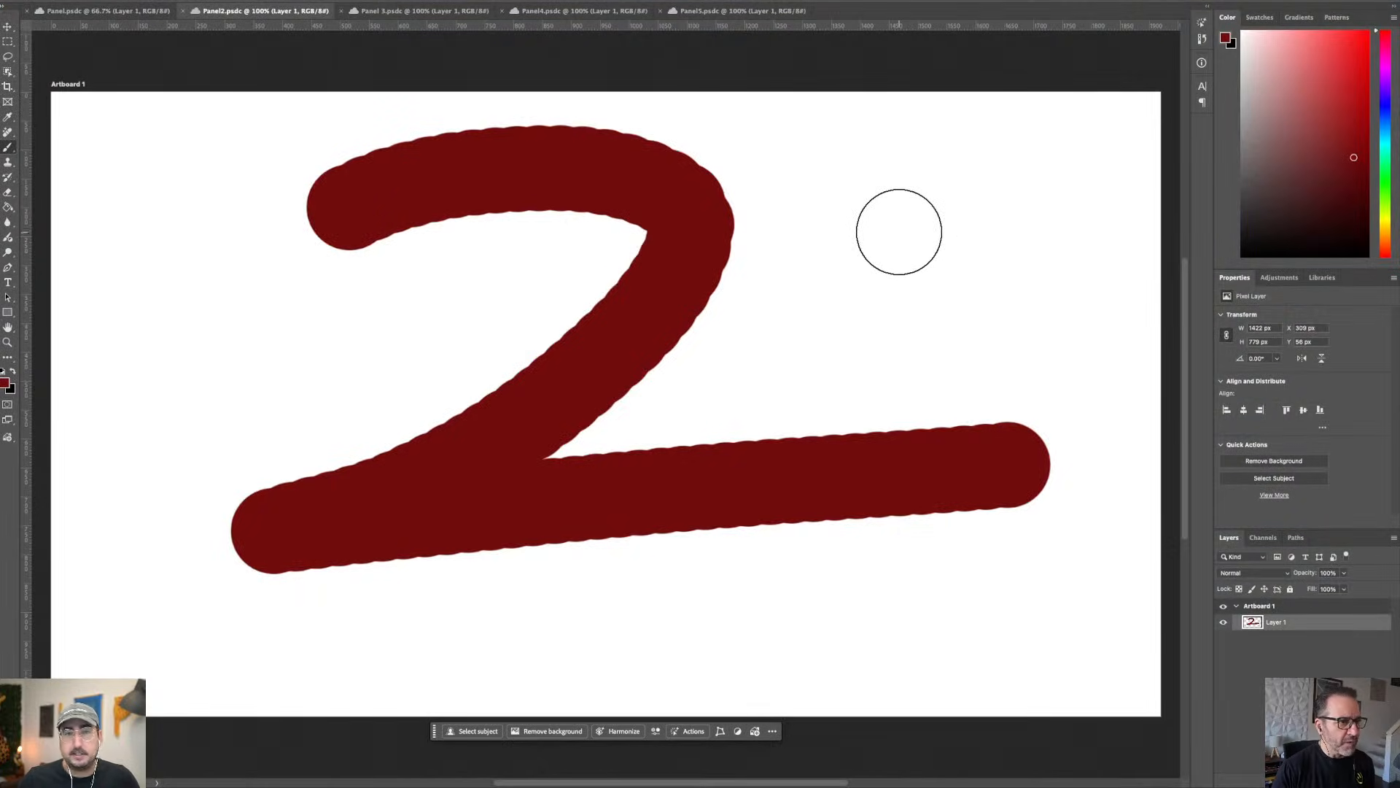
left_click(114, 12)
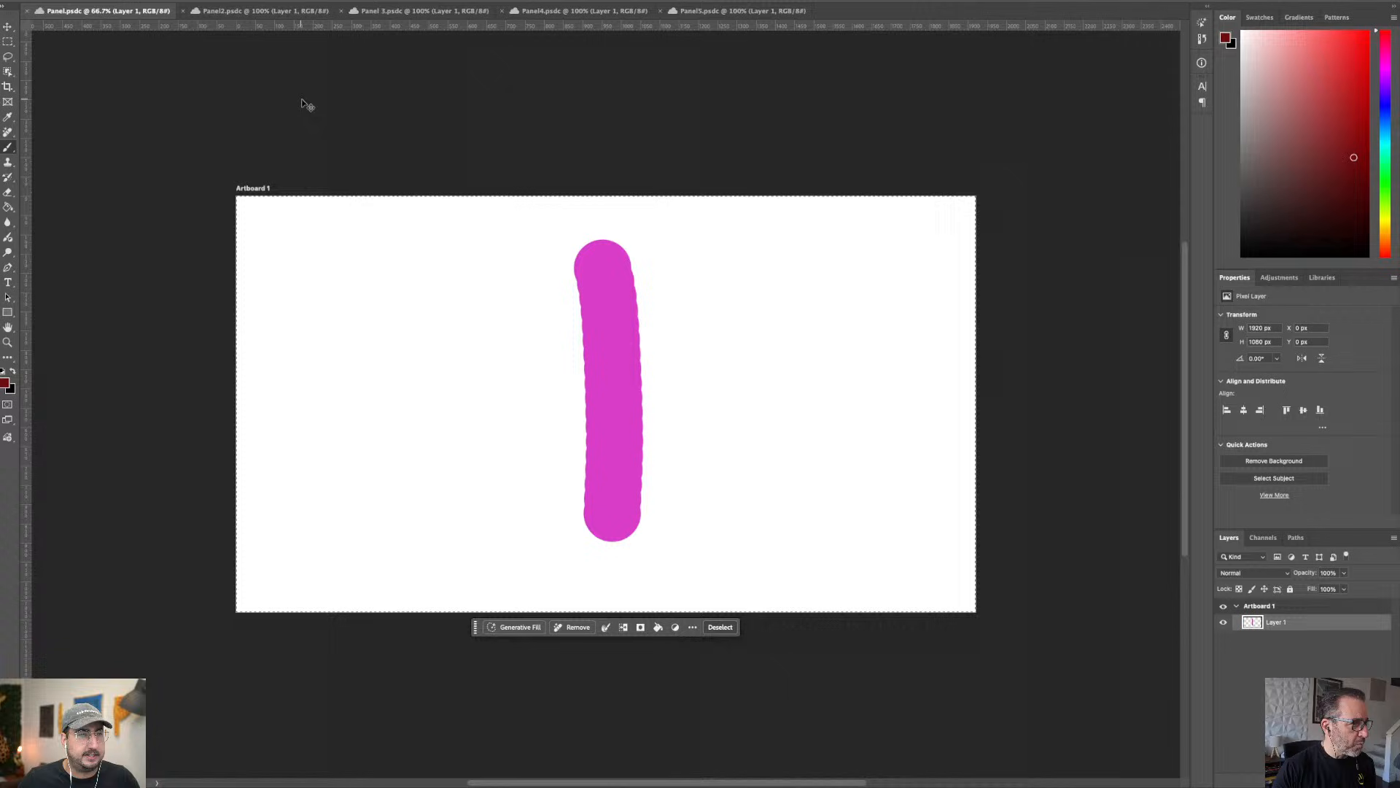
right_click(575, 242)
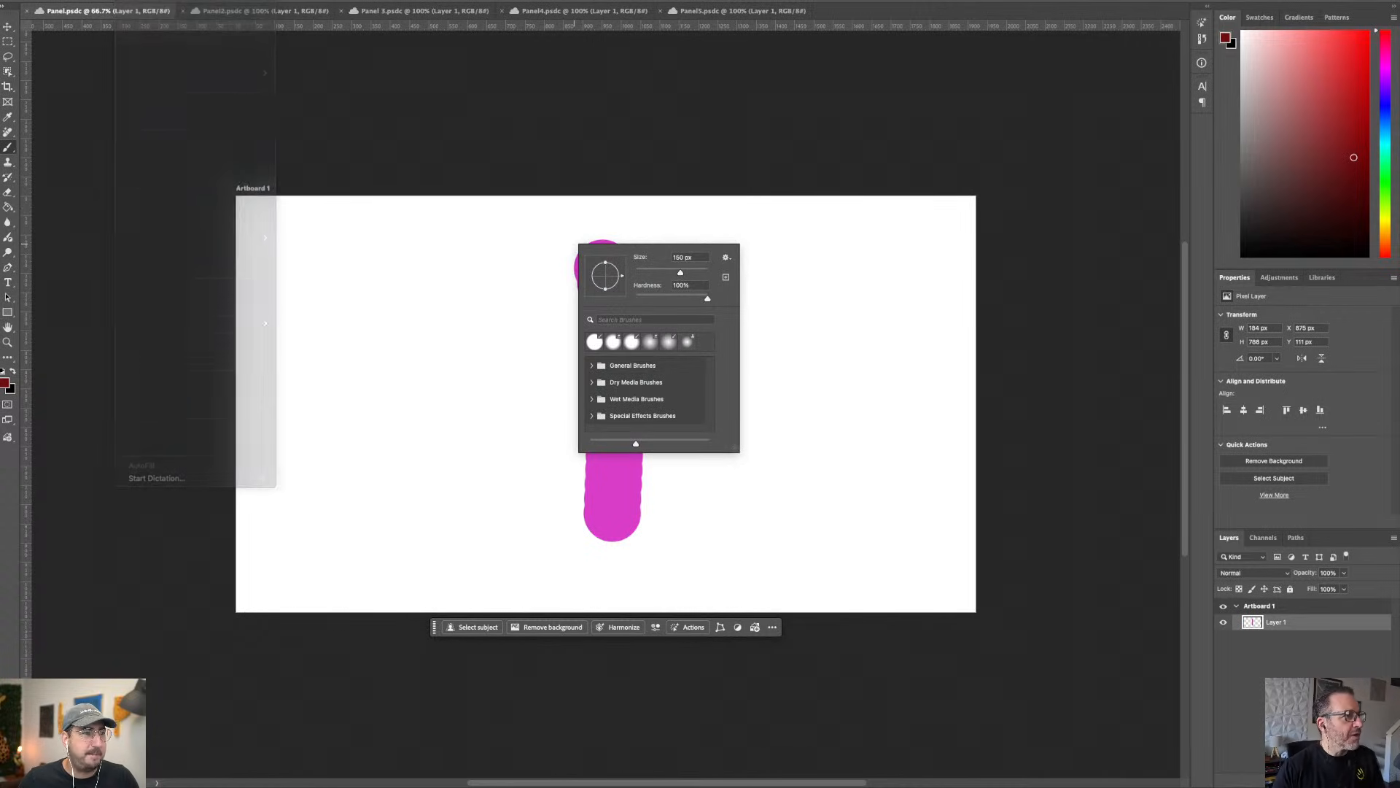
Step: Copy the crouching athlete image in Firefly Boards with the regular Copy command and try to paste it into Panel.psdc in Photoshop
key("super+Tab")
right_click(826, 239)
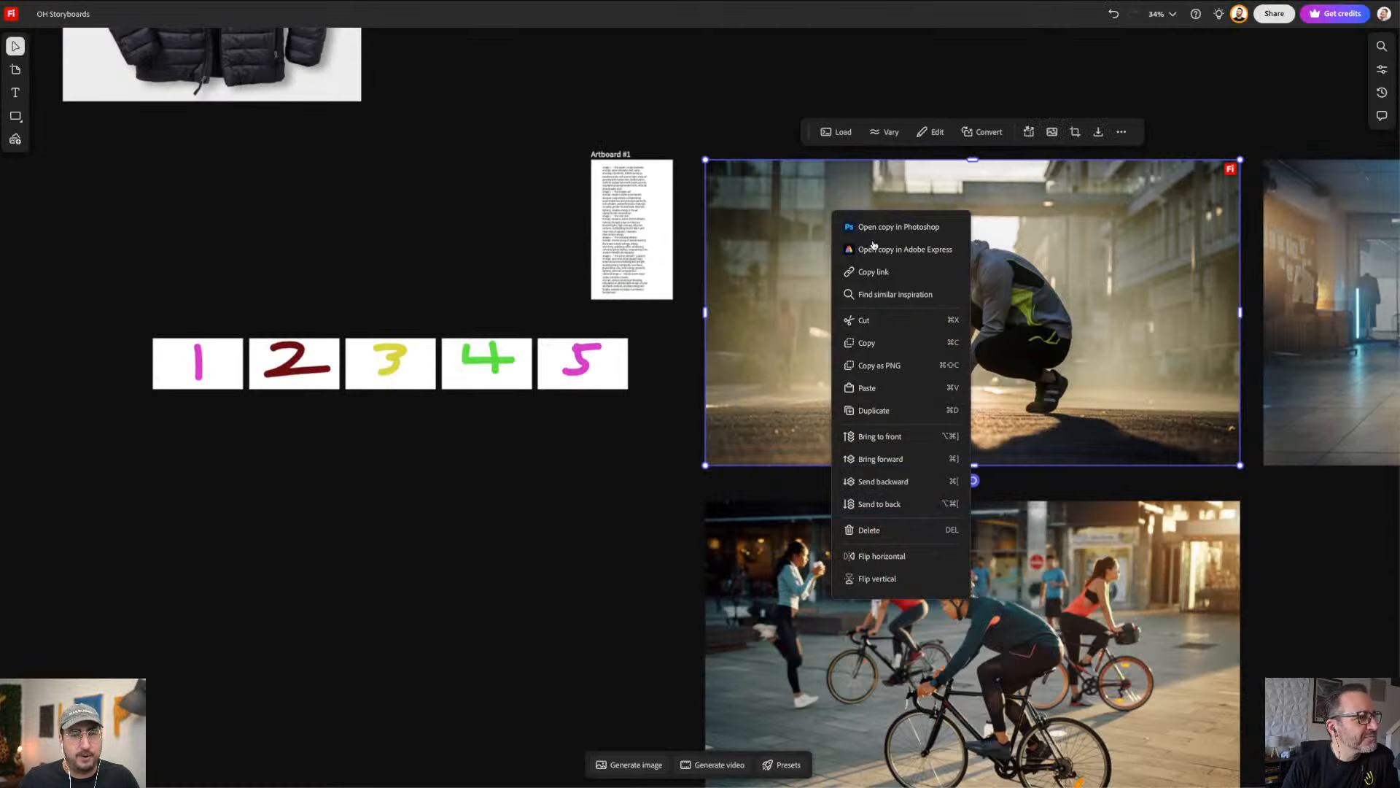
left_click(878, 342)
key("super+Tab")
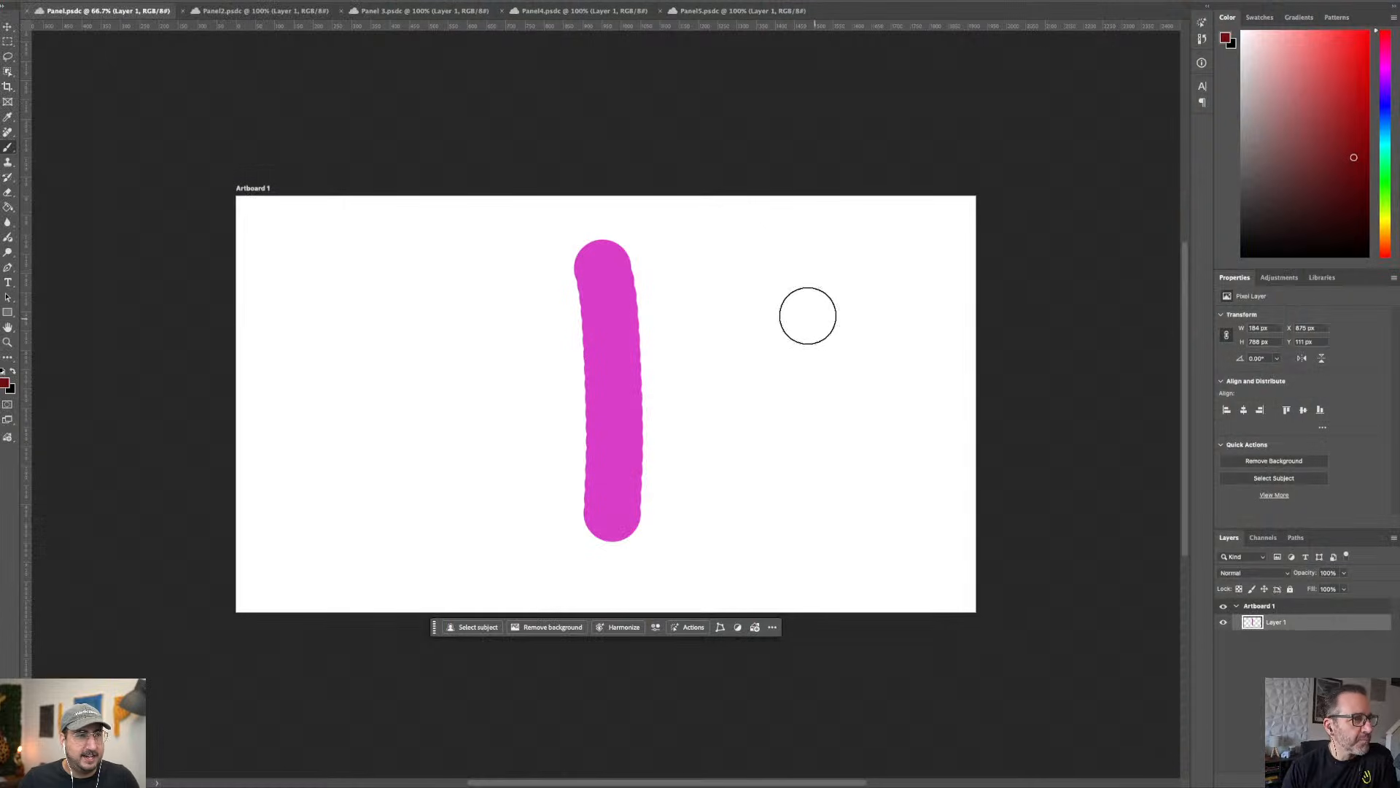
left_click(135, 1)
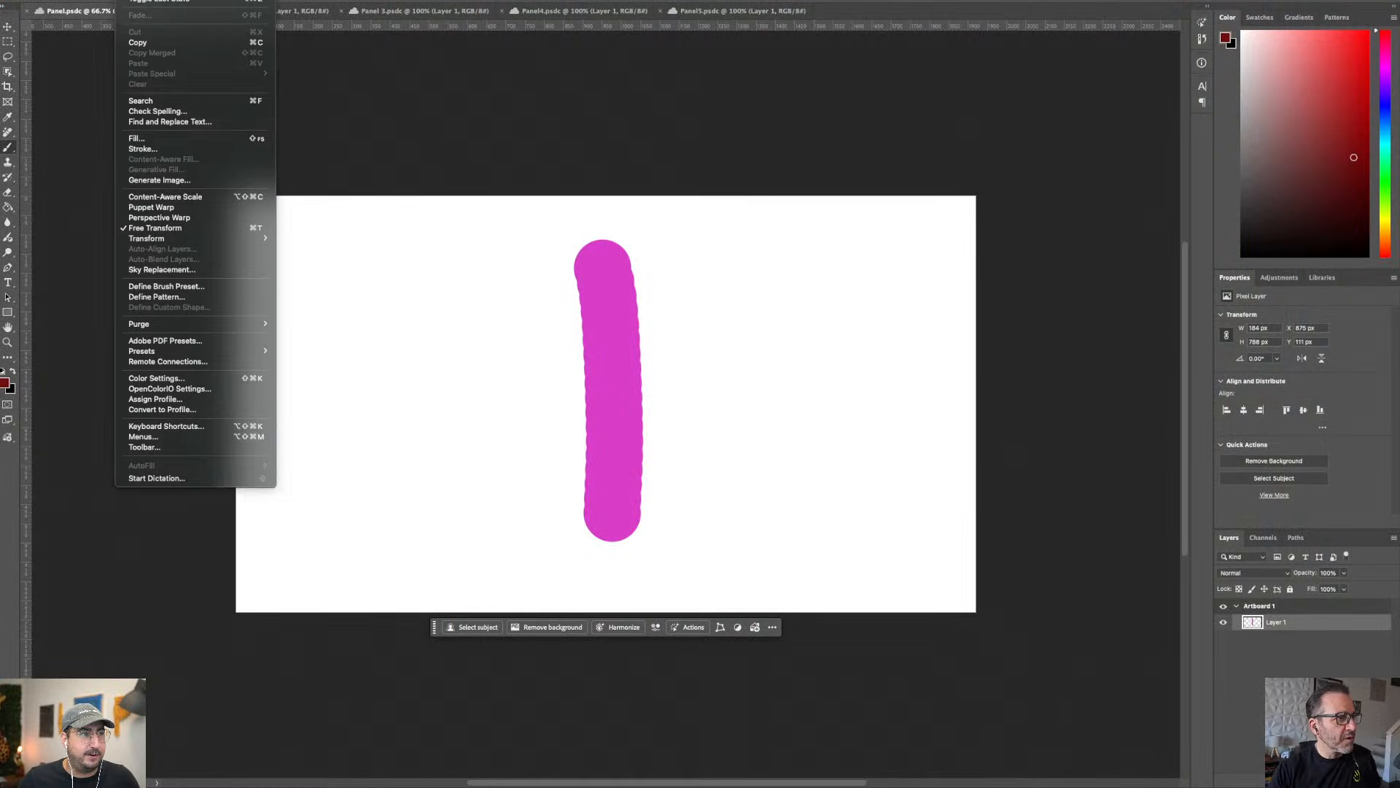
left_click(169, 42)
Step: Switch to Firefly Boards and download the crouching athlete image
key("super+Tab")
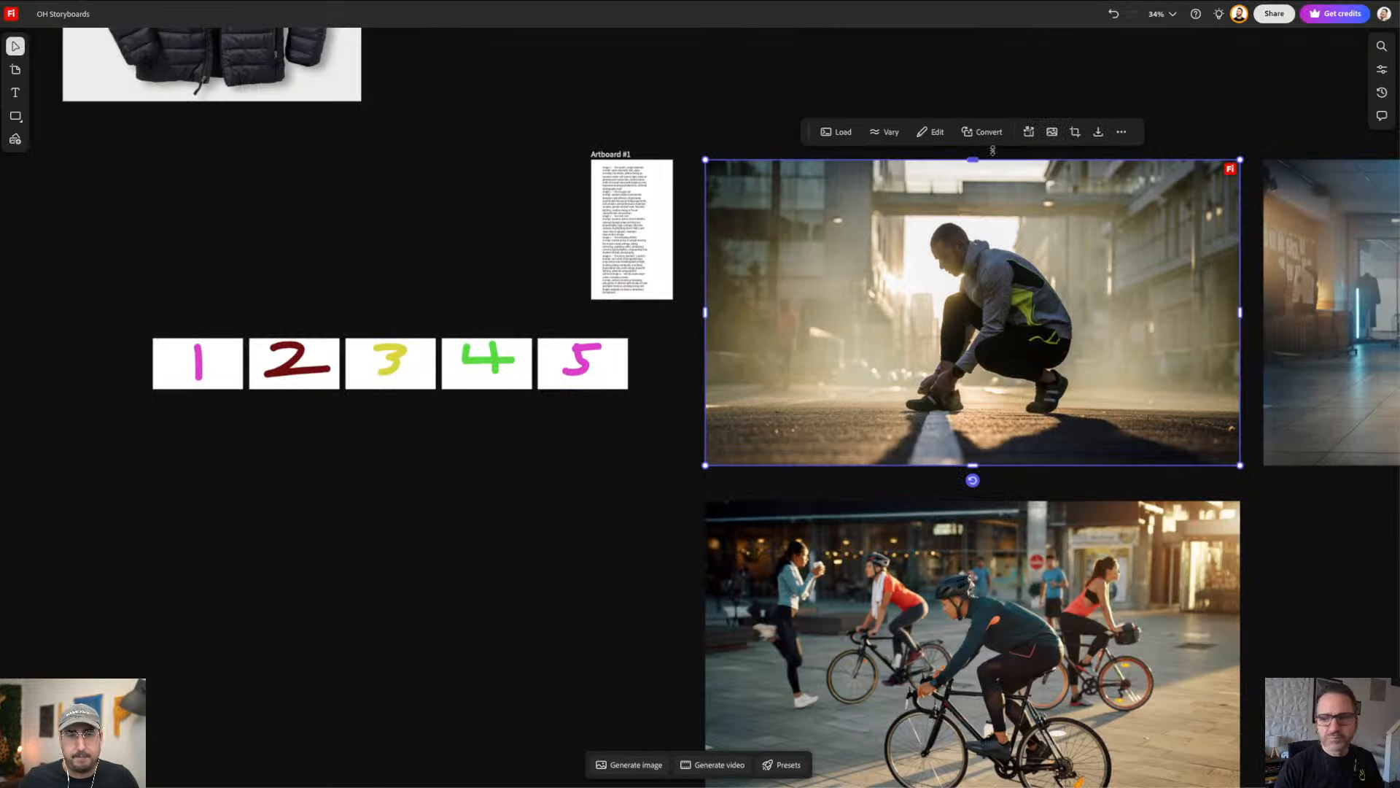
left_click(1098, 133)
left_click(1116, 173)
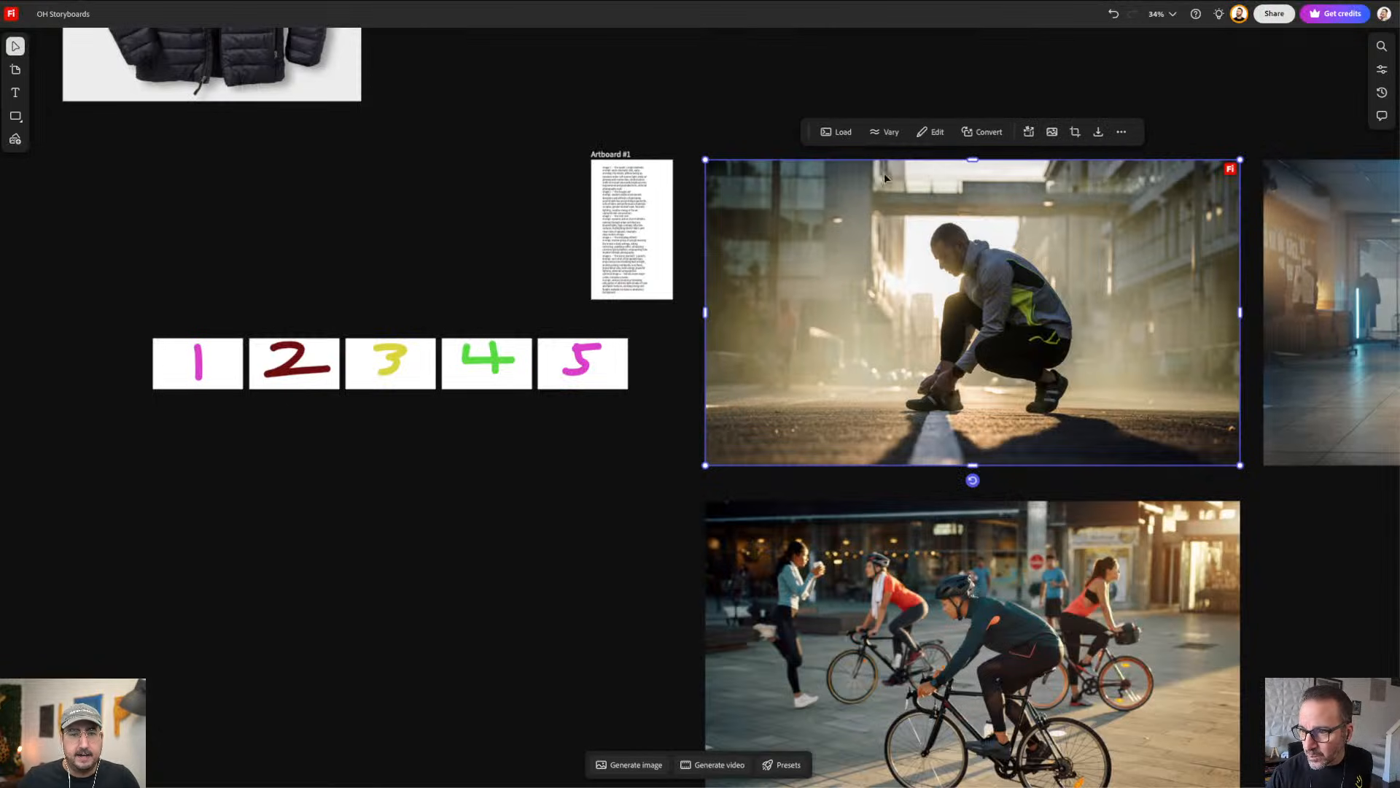
Step: Place the downloaded OH Storyboards.png into Panel.psdc in Photoshop and scale it to fill the artboard's width
key("super+Tab")
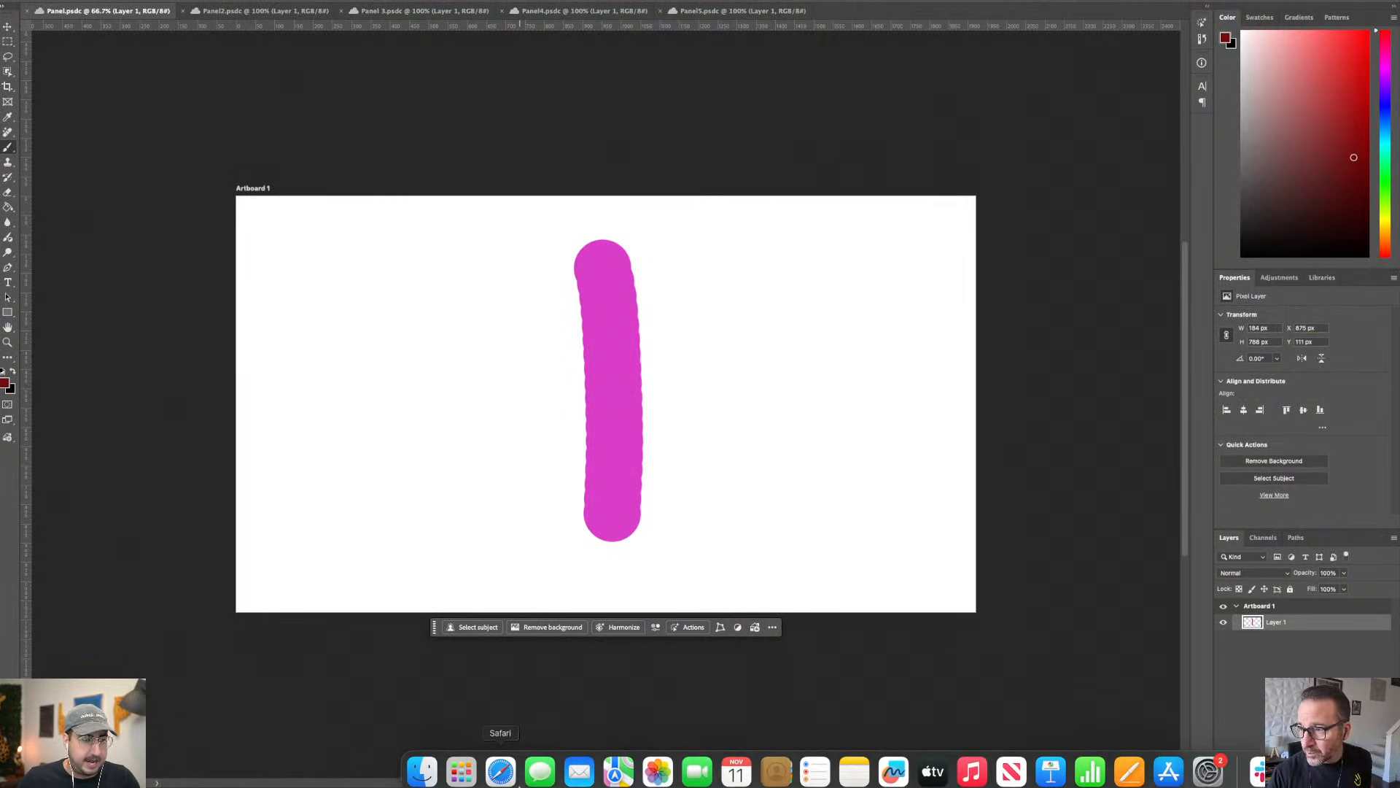
left_click(423, 762)
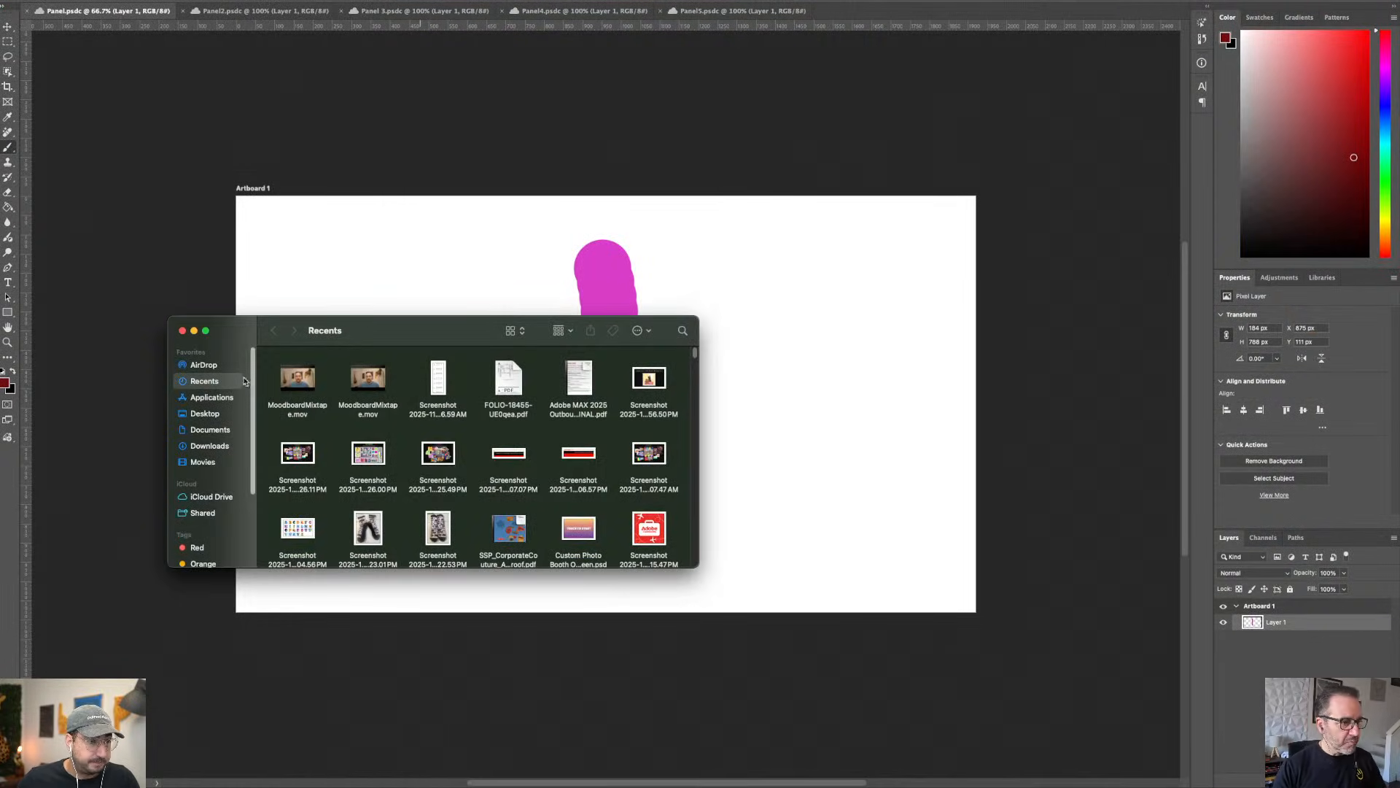
left_click(210, 446)
left_click_drag(295, 391, 752, 344)
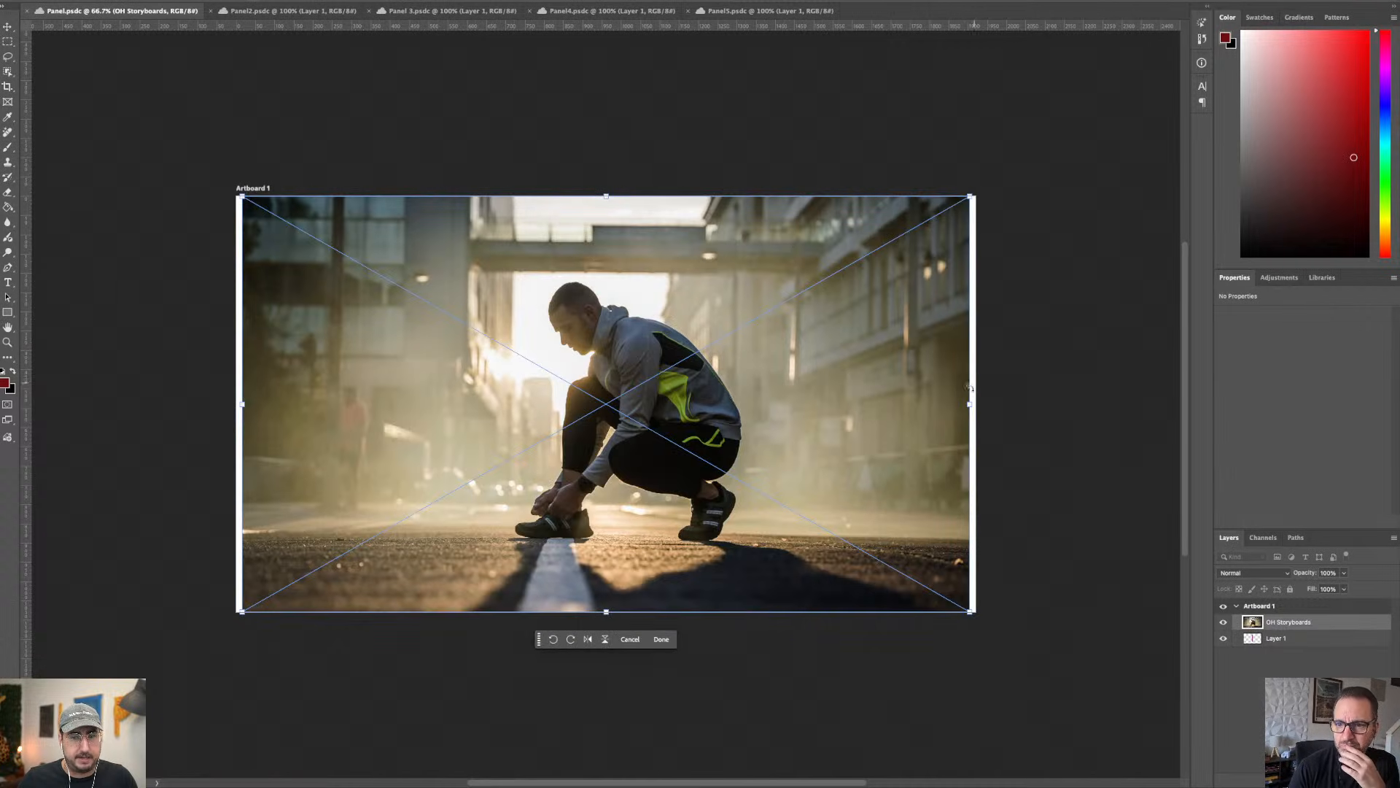
left_click_drag(969, 404, 977, 405)
key("Return")
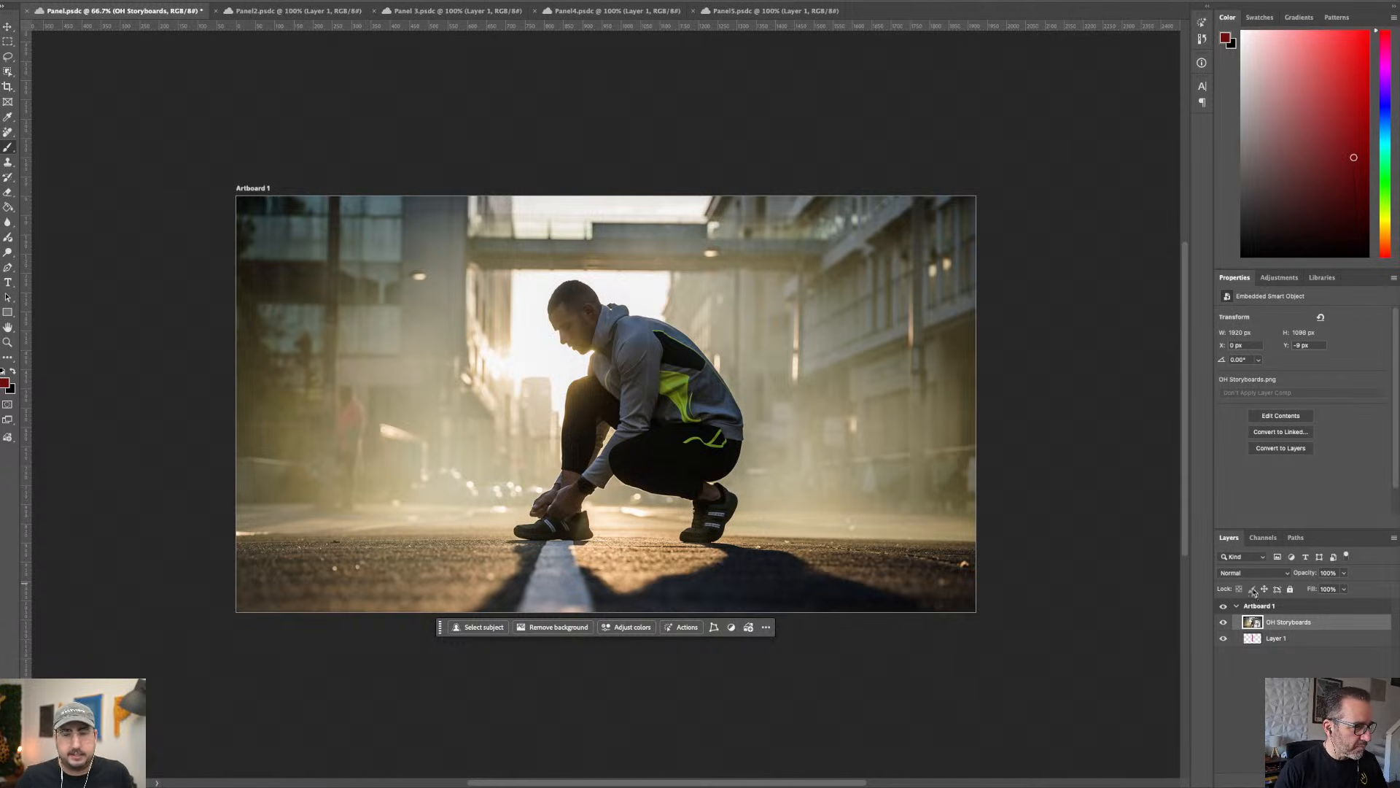
Step: Rasterize the placed athlete image by adding an empty layer beneath it and merging the two
left_click(1309, 638)
key("ctrl+shift+n")
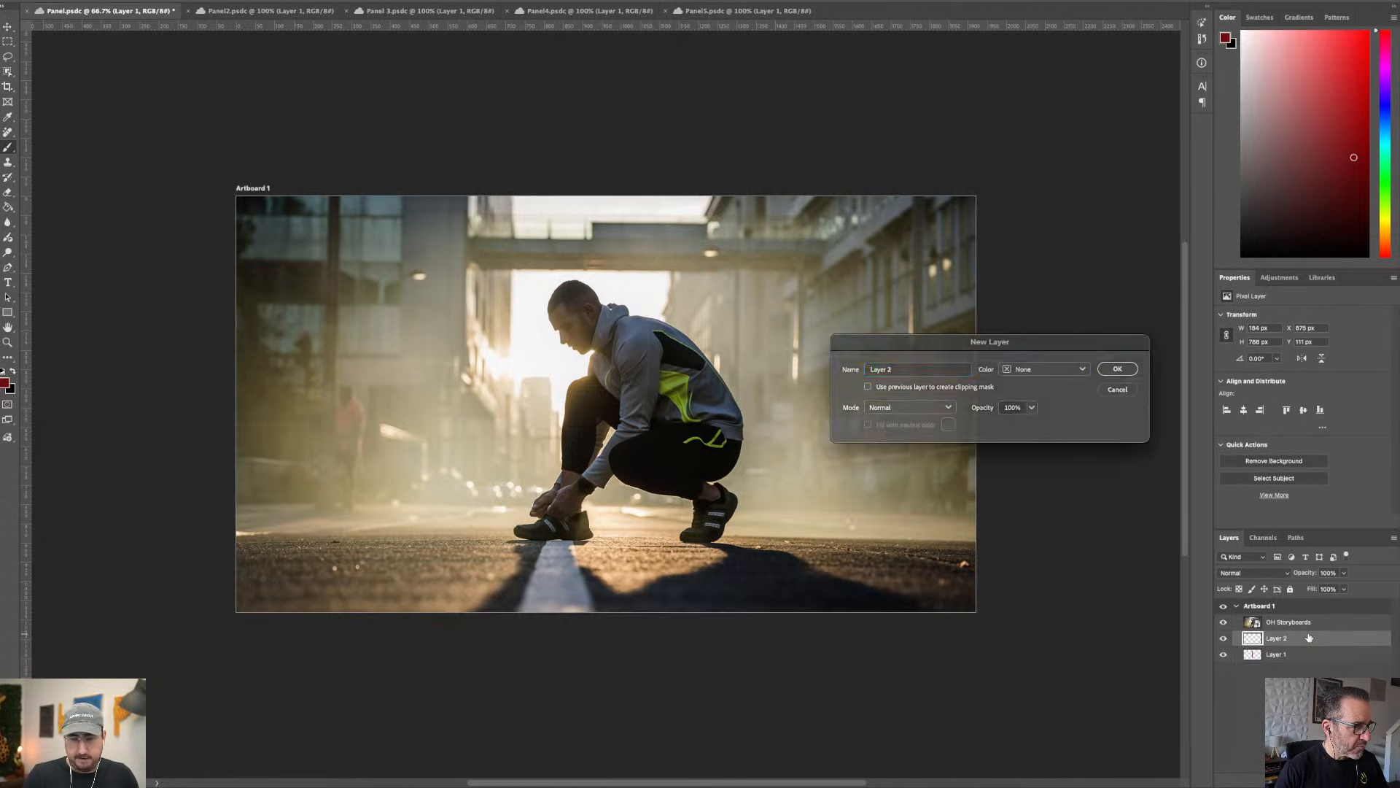
key("Return")
left_click(1313, 622)
key("ctrl+e")
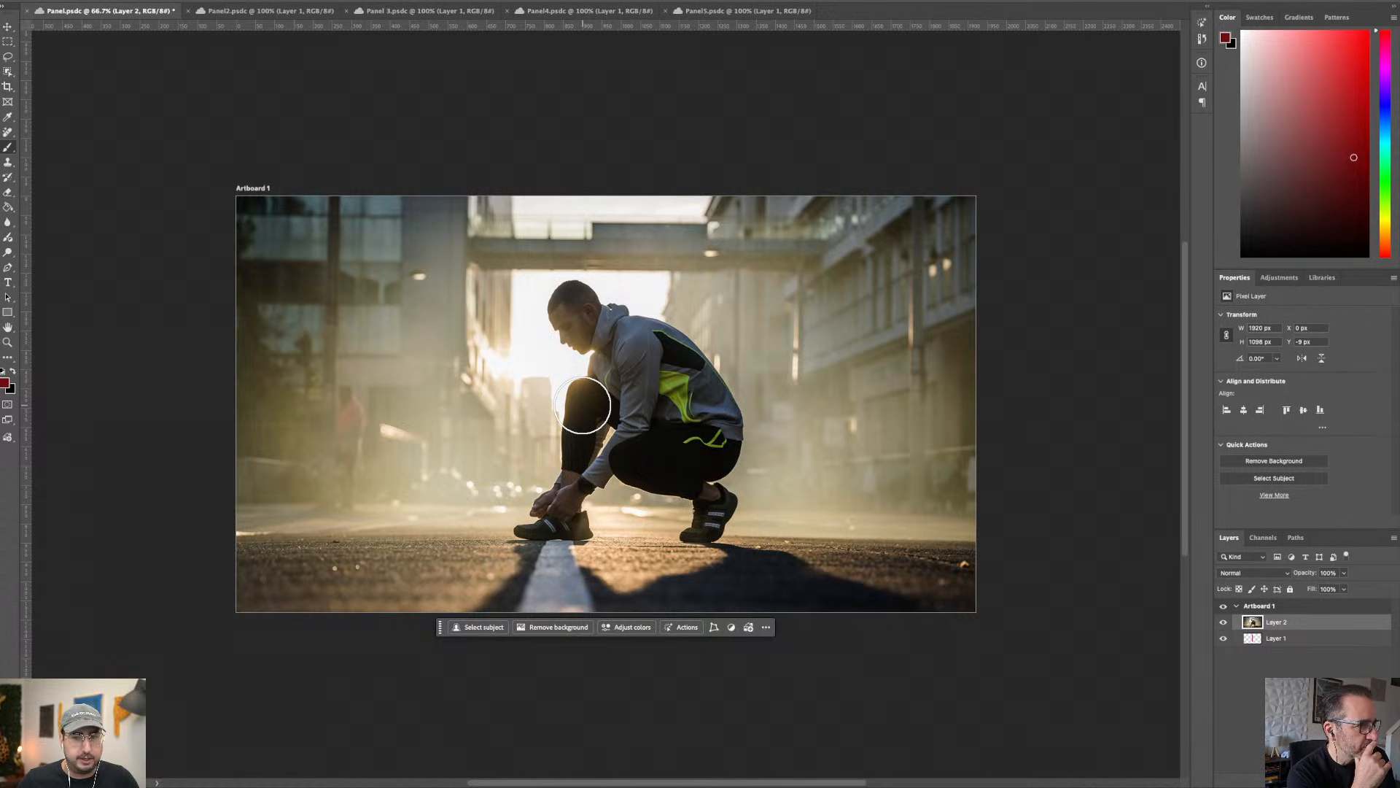
Step: Switch to Firefly Boards, search for "backpack" and add the tan canvas backpack on a dark background below the numbered panels
mouse_move(511, 782)
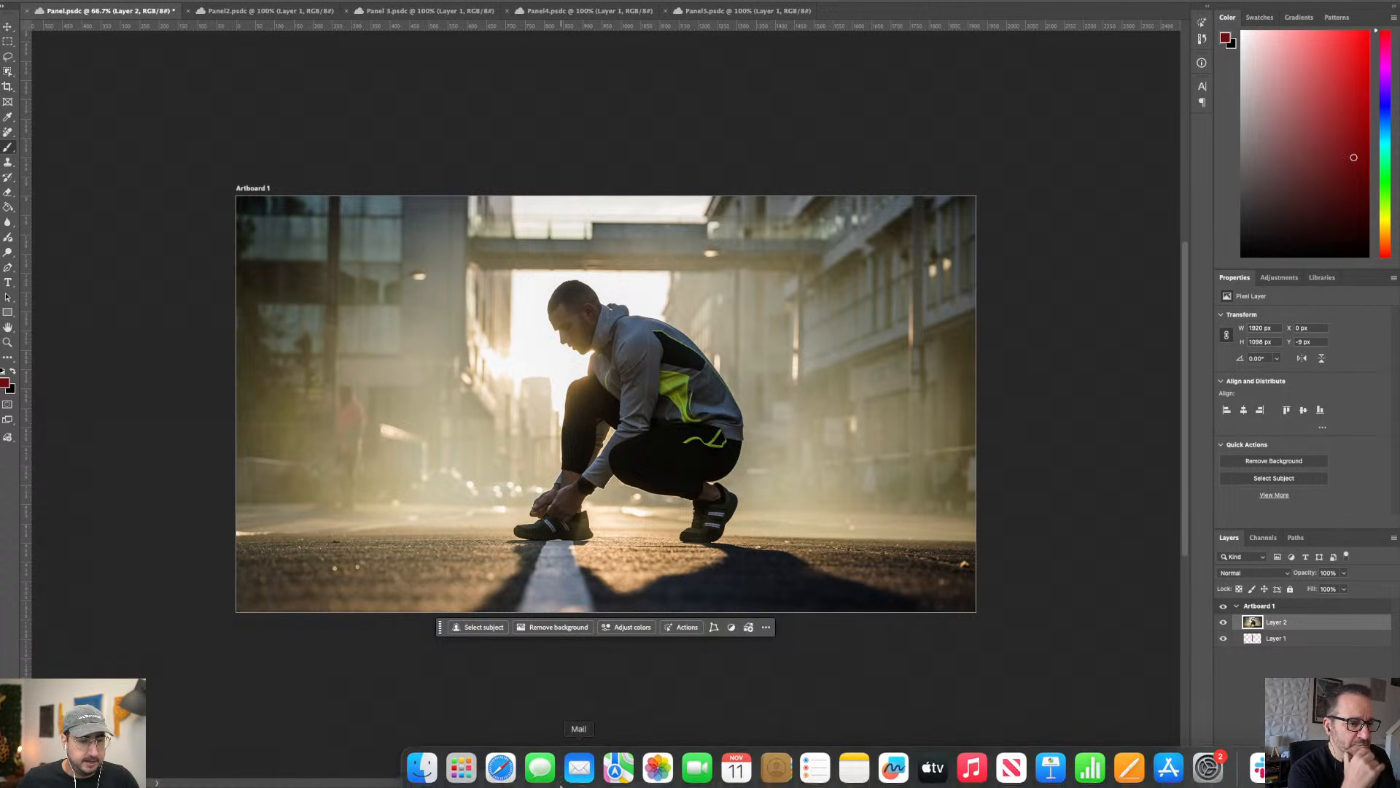
left_click(501, 762)
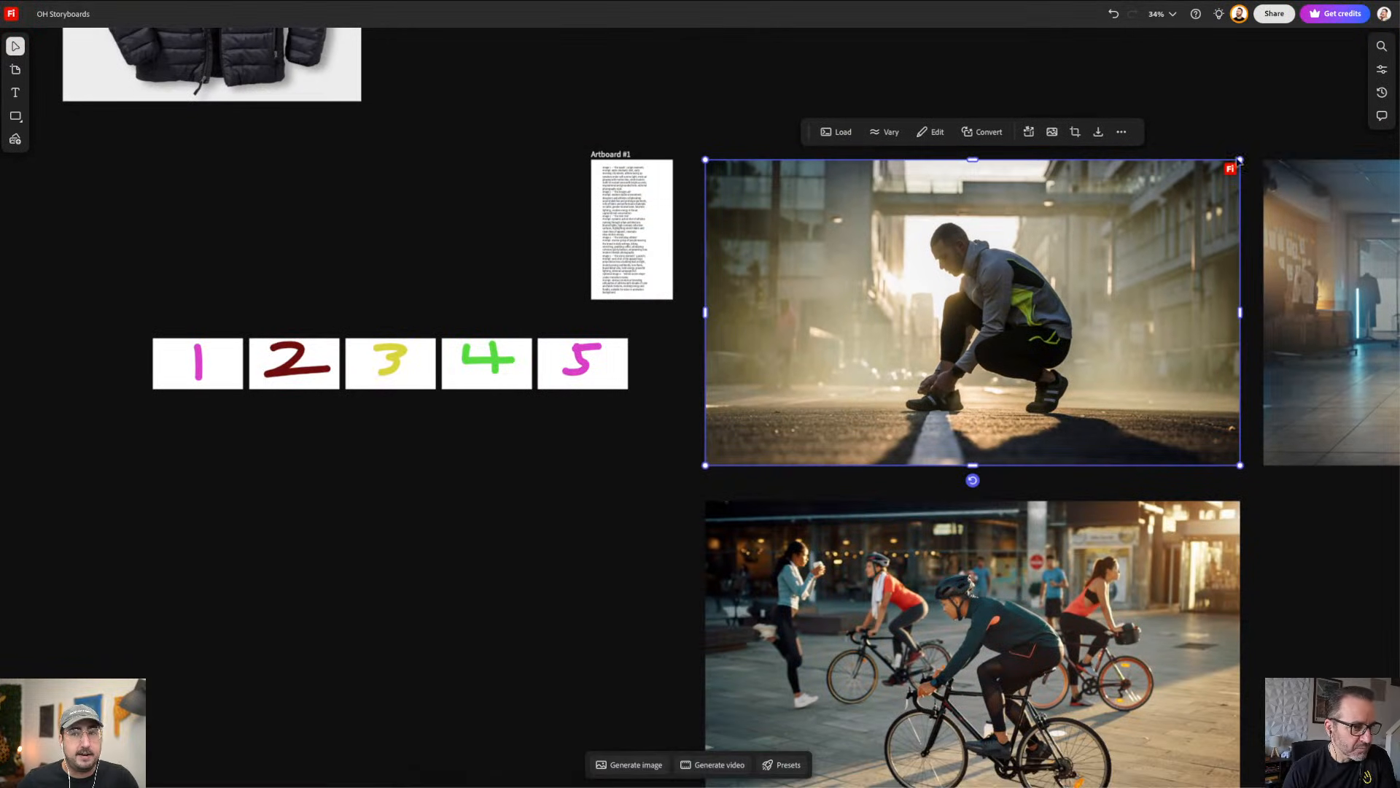
left_click(1381, 46)
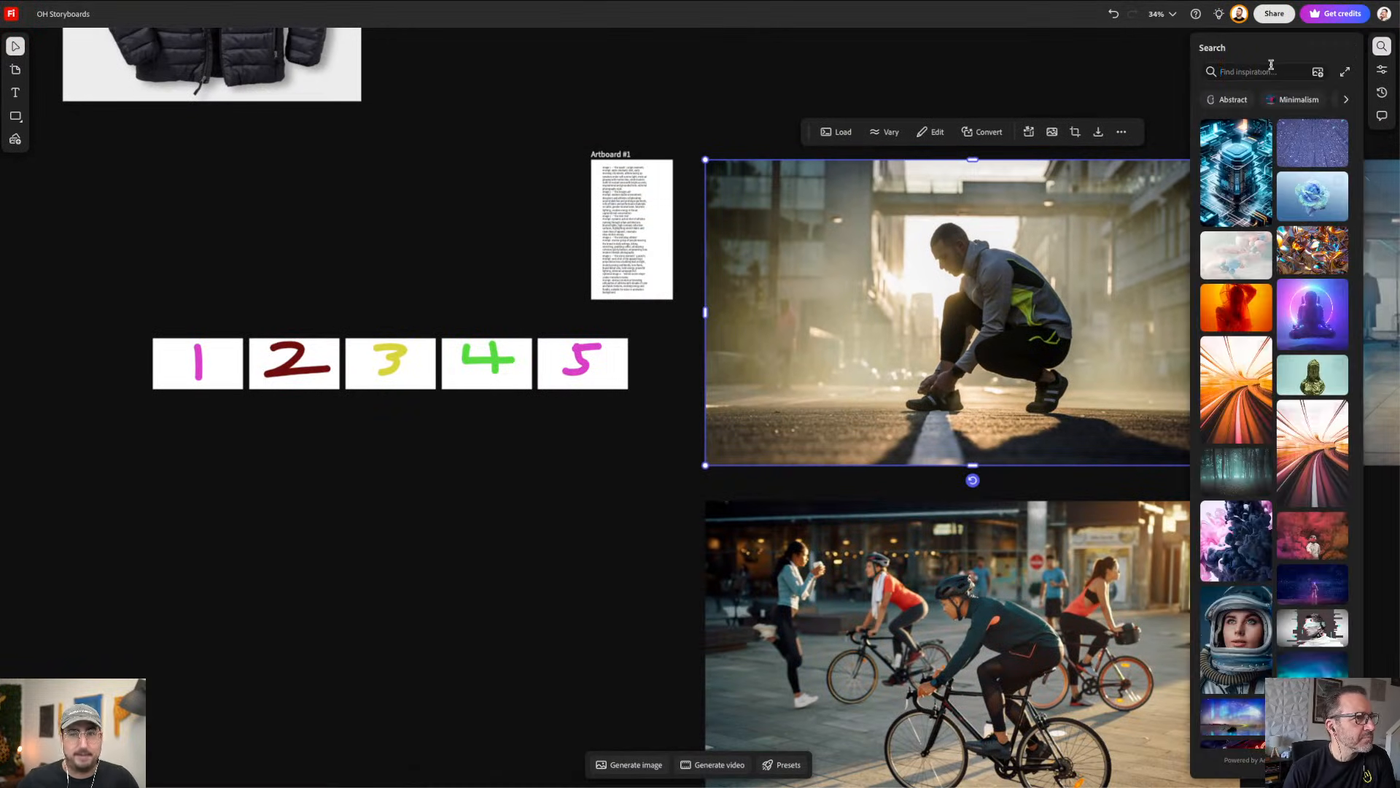
type("back")
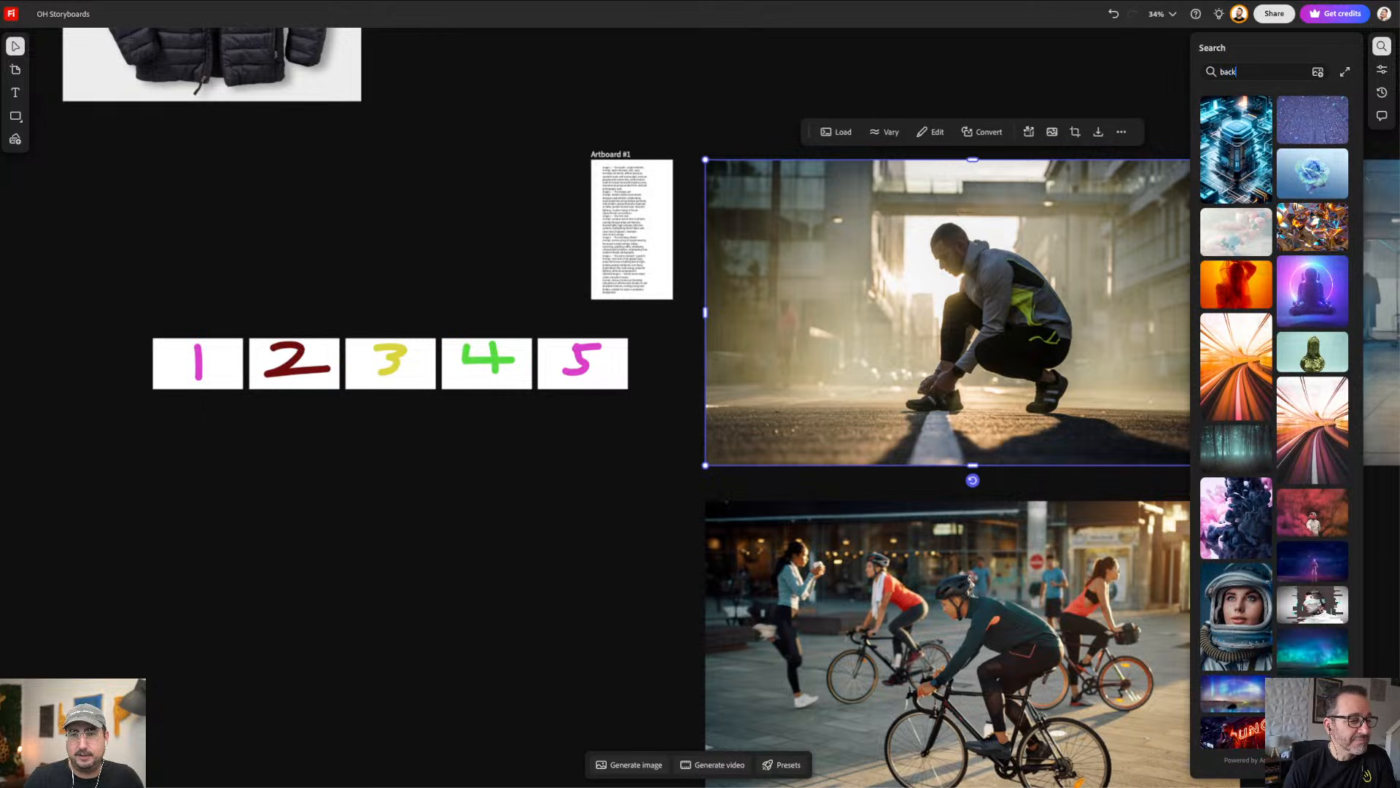
type("pack")
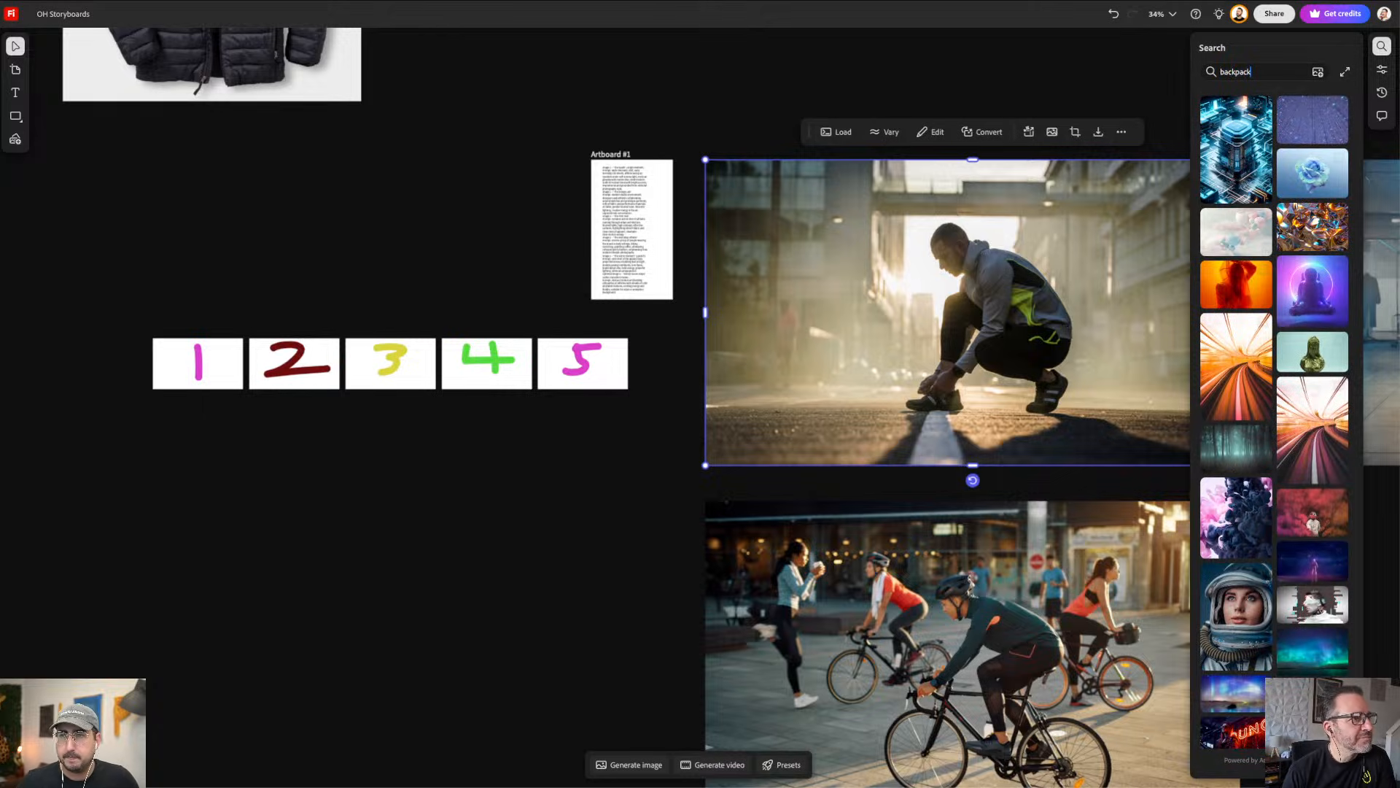
key("Return")
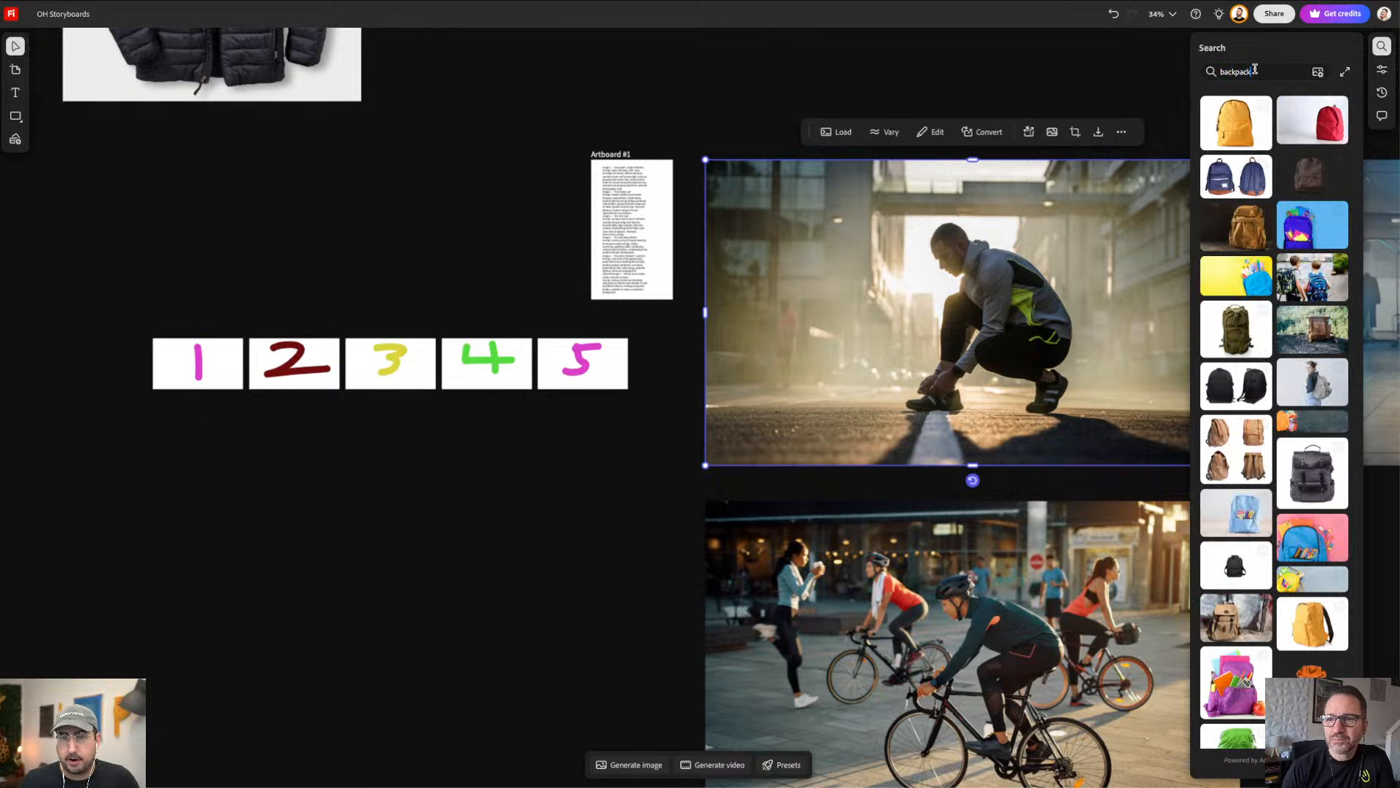
left_click(1245, 227)
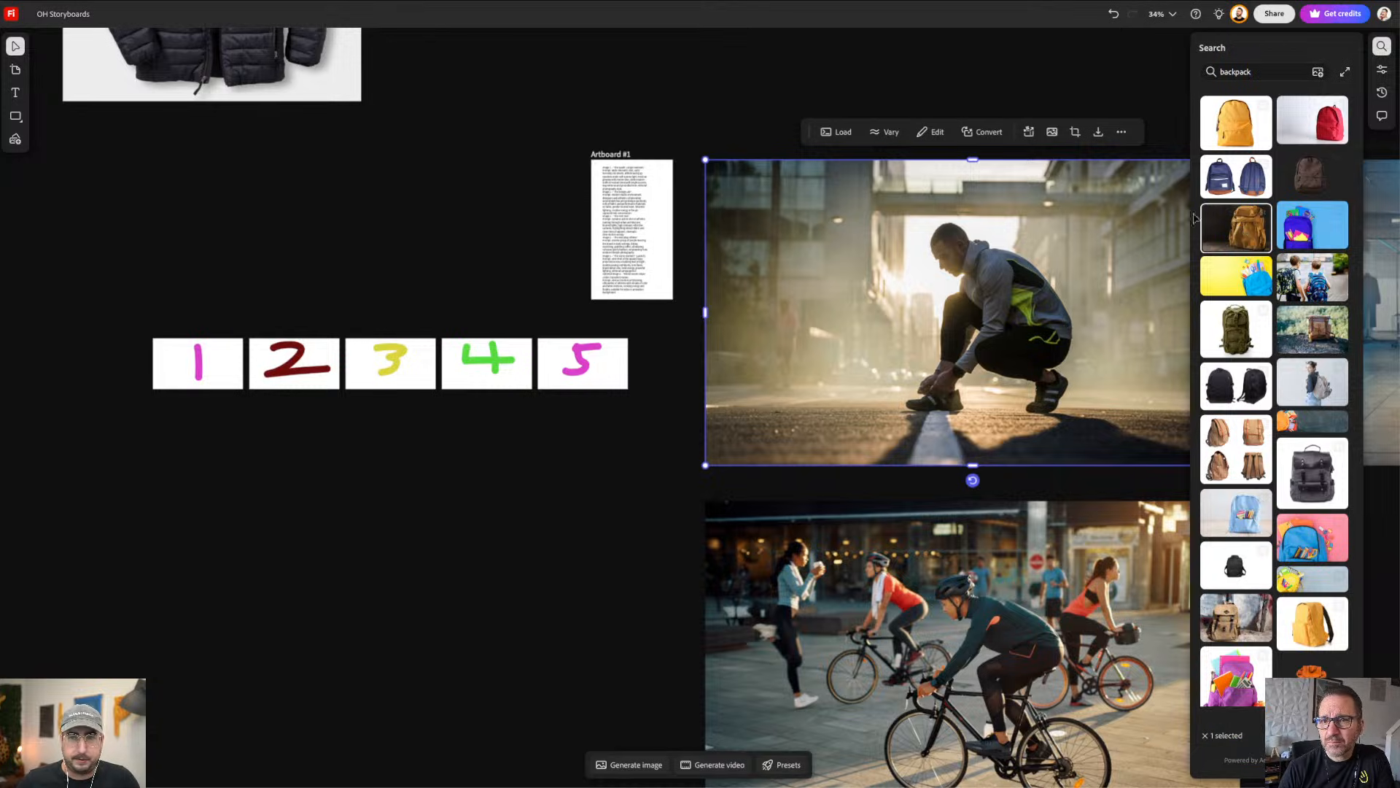
left_click_drag(1229, 230, 358, 429)
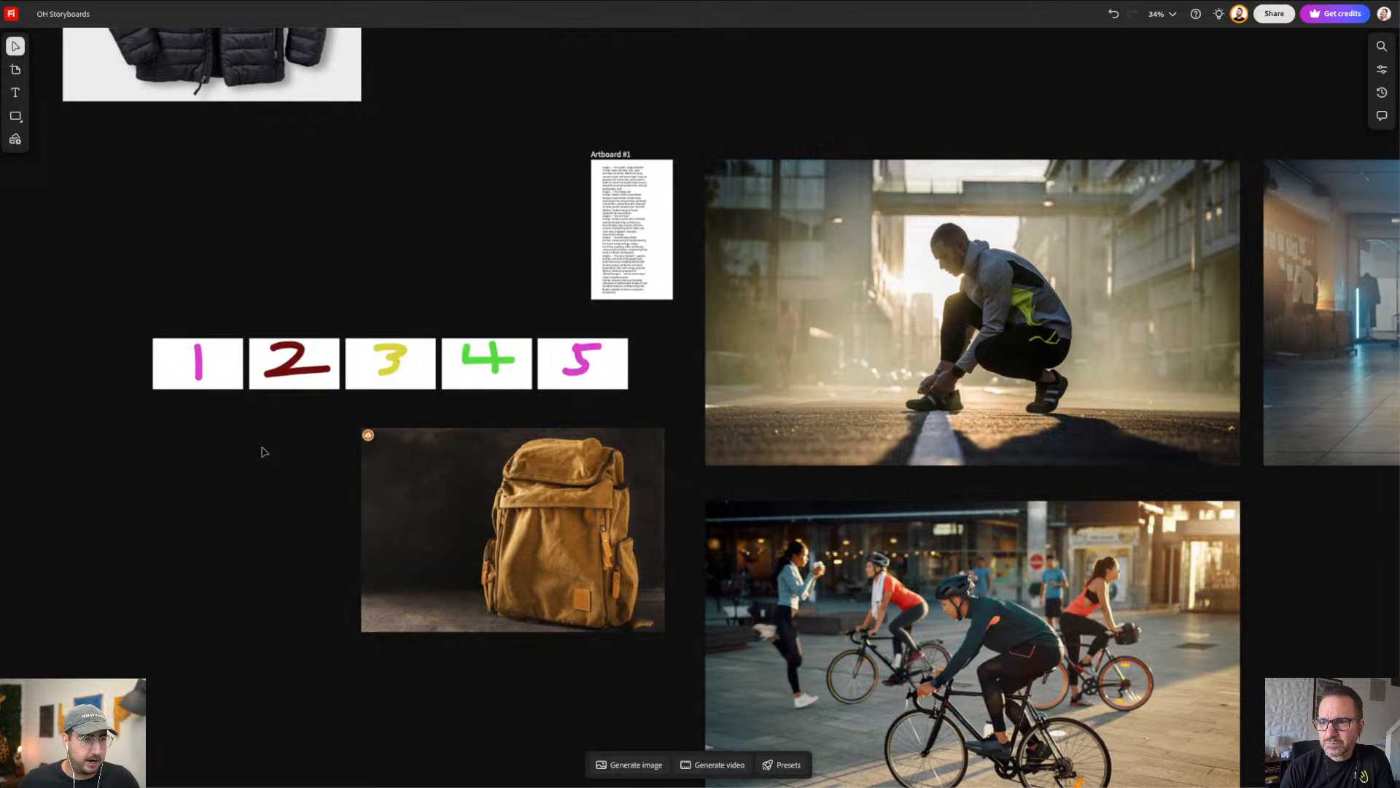
Step: Download the backpack image from the board
left_click(533, 452)
left_click(613, 401)
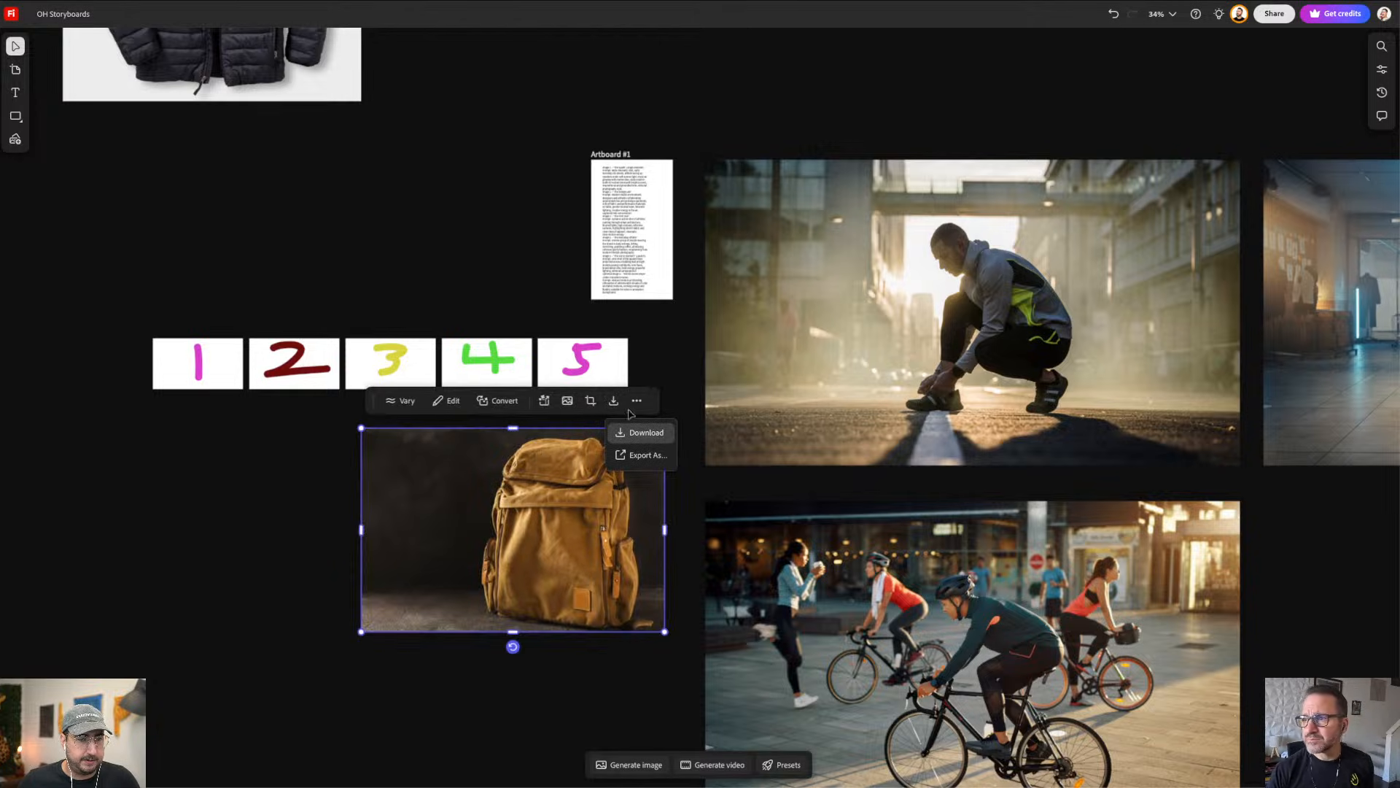
left_click(637, 431)
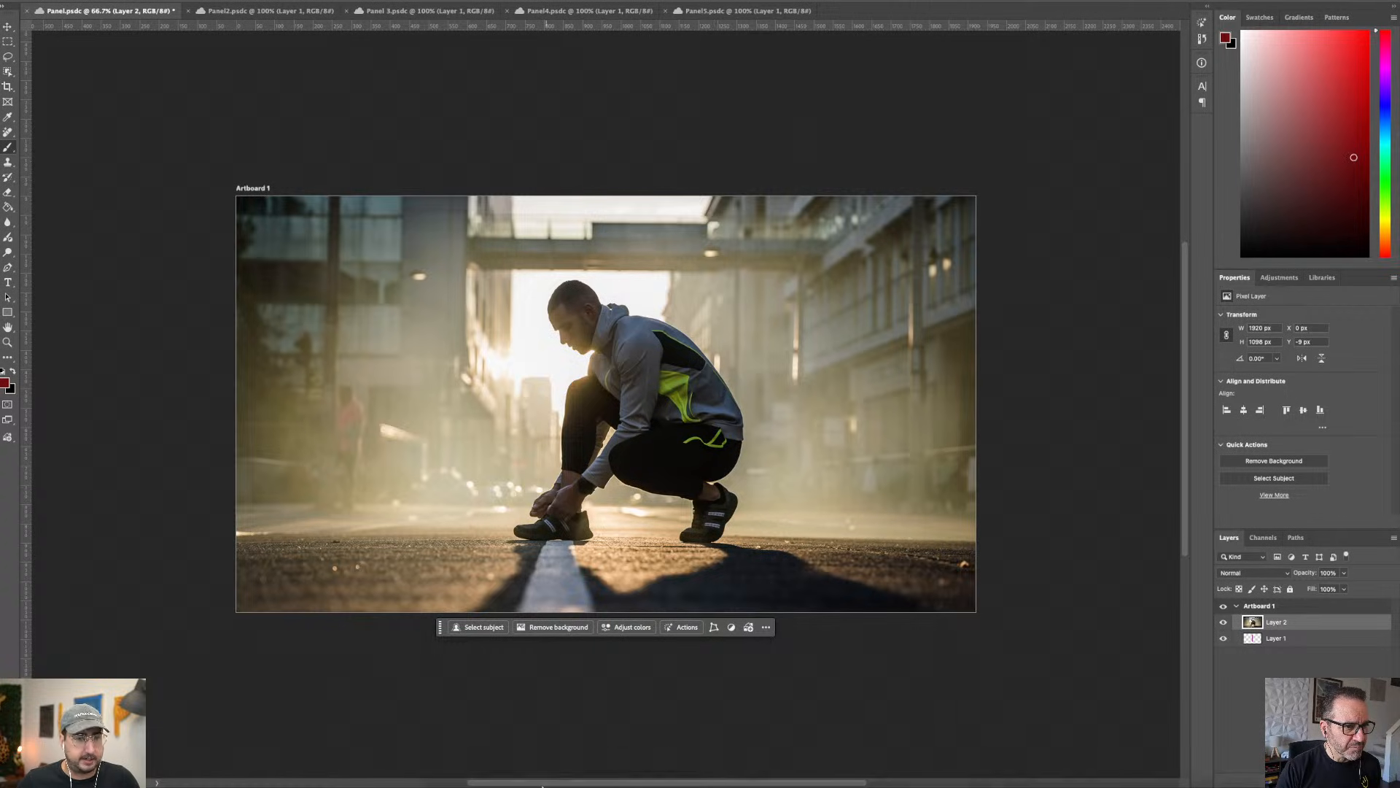
Step: Place the downloaded OH Storyboards.jpg into Panel.psdc in Photoshop and enlarge it to about 1126 px wide
left_click(412, 759)
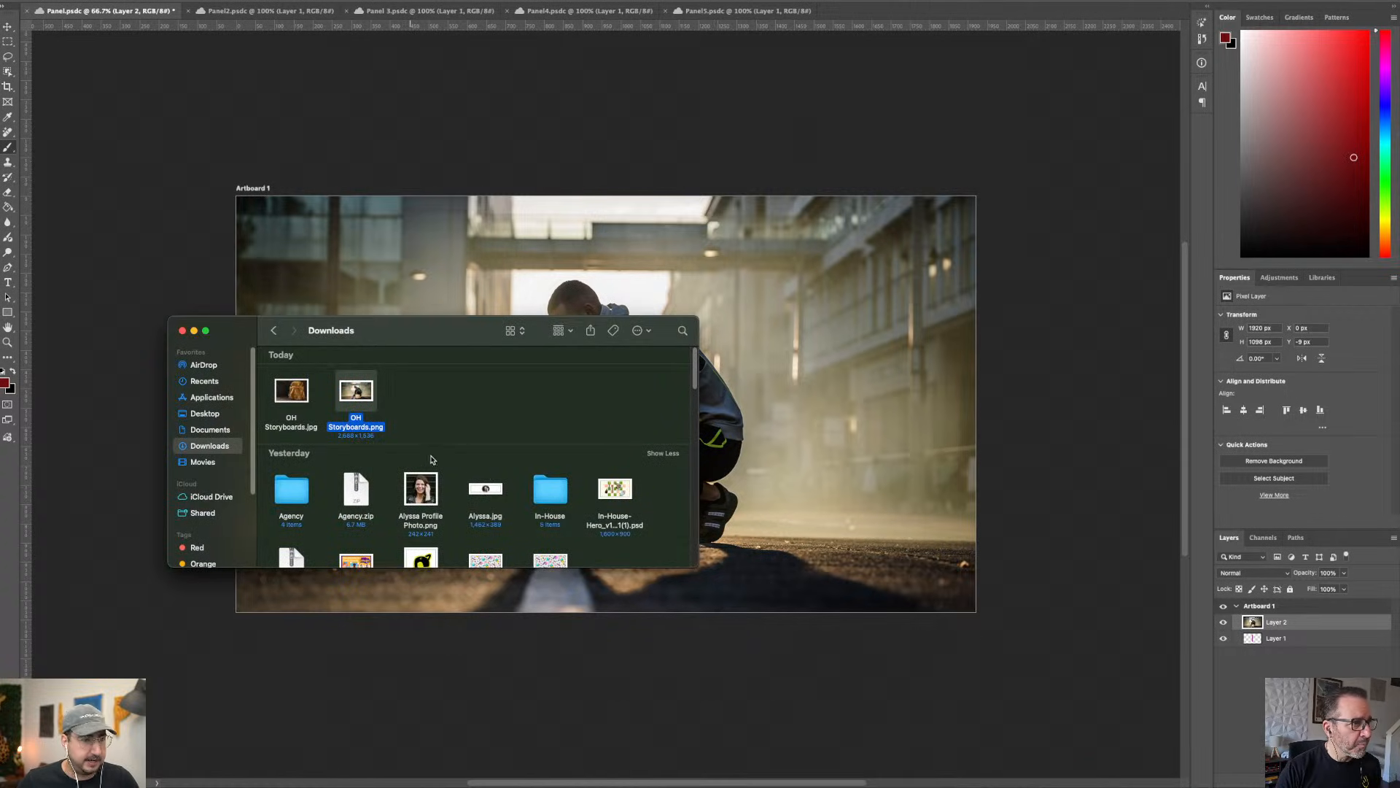
left_click_drag(321, 398, 790, 360)
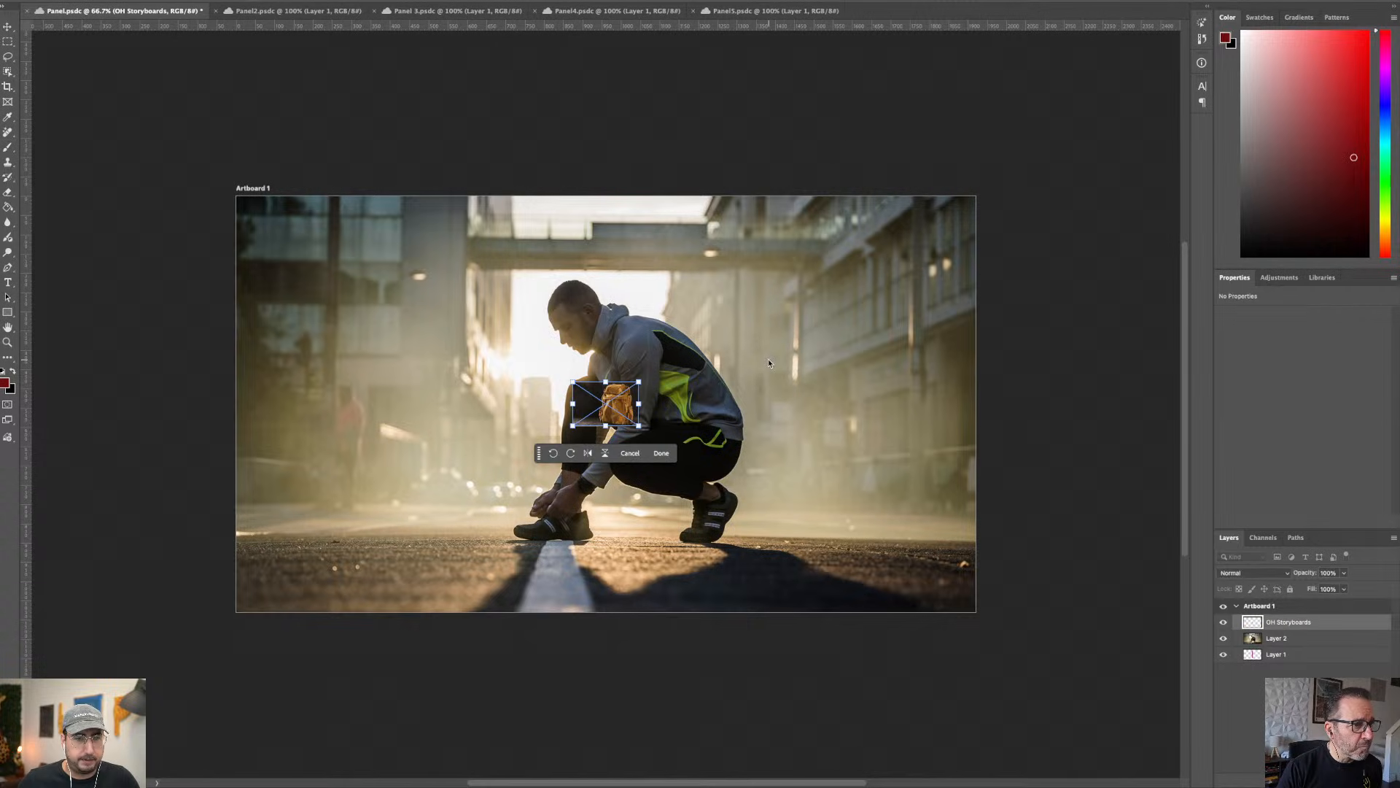
left_click_drag(638, 381, 823, 258)
key("Return")
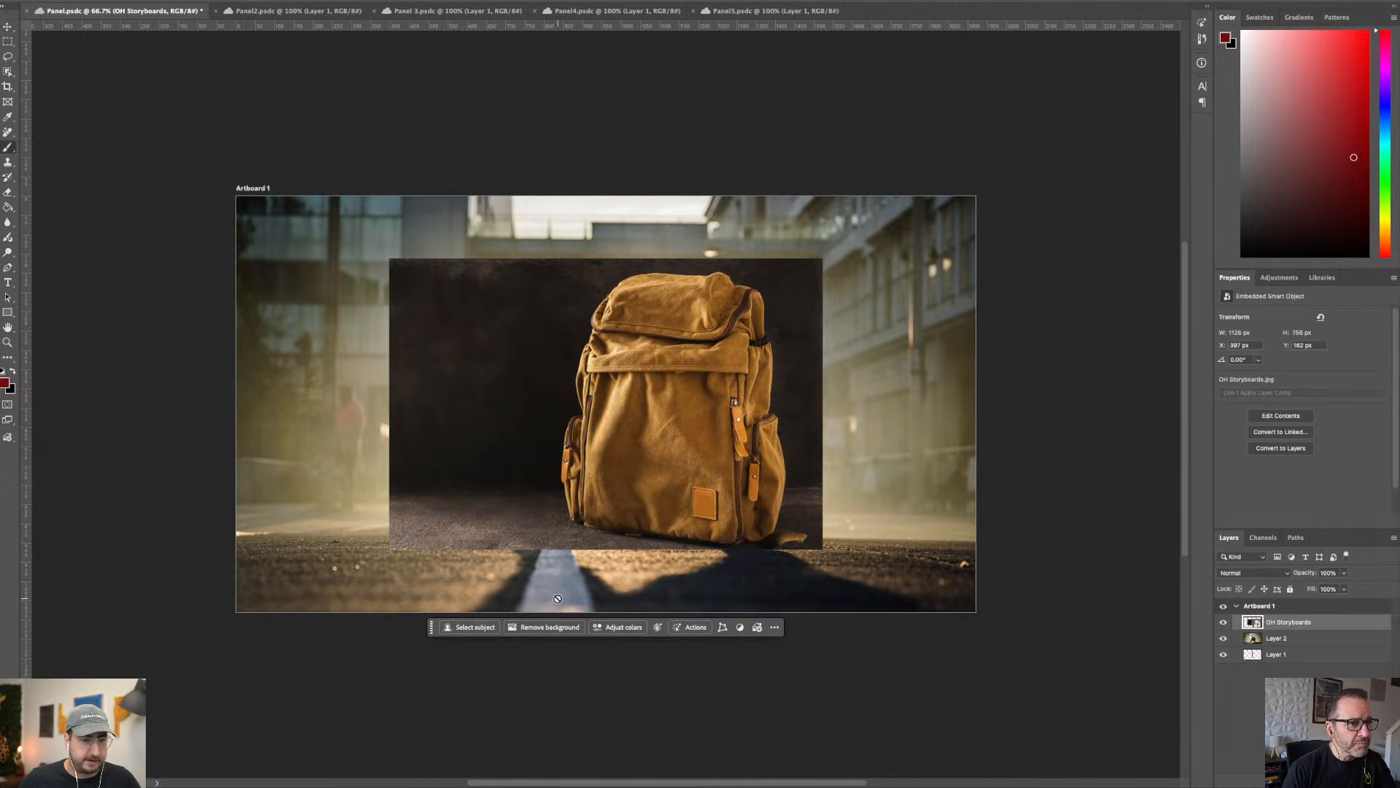
Step: Remove the backpack image's background, then scale it to about 593 px wide and stand it on the road behind the athlete's front foot
left_click(550, 628)
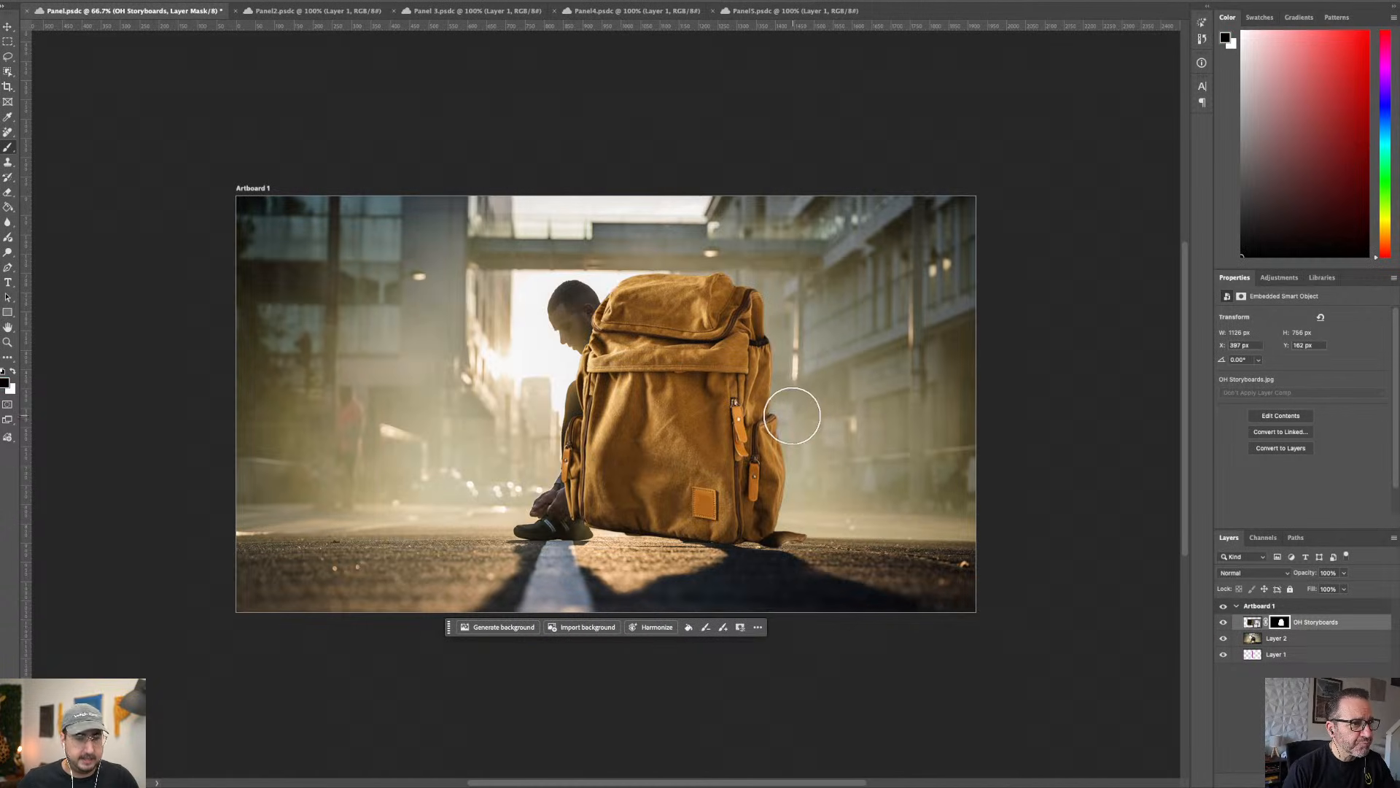
key("v")
left_click_drag(730, 427, 458, 462)
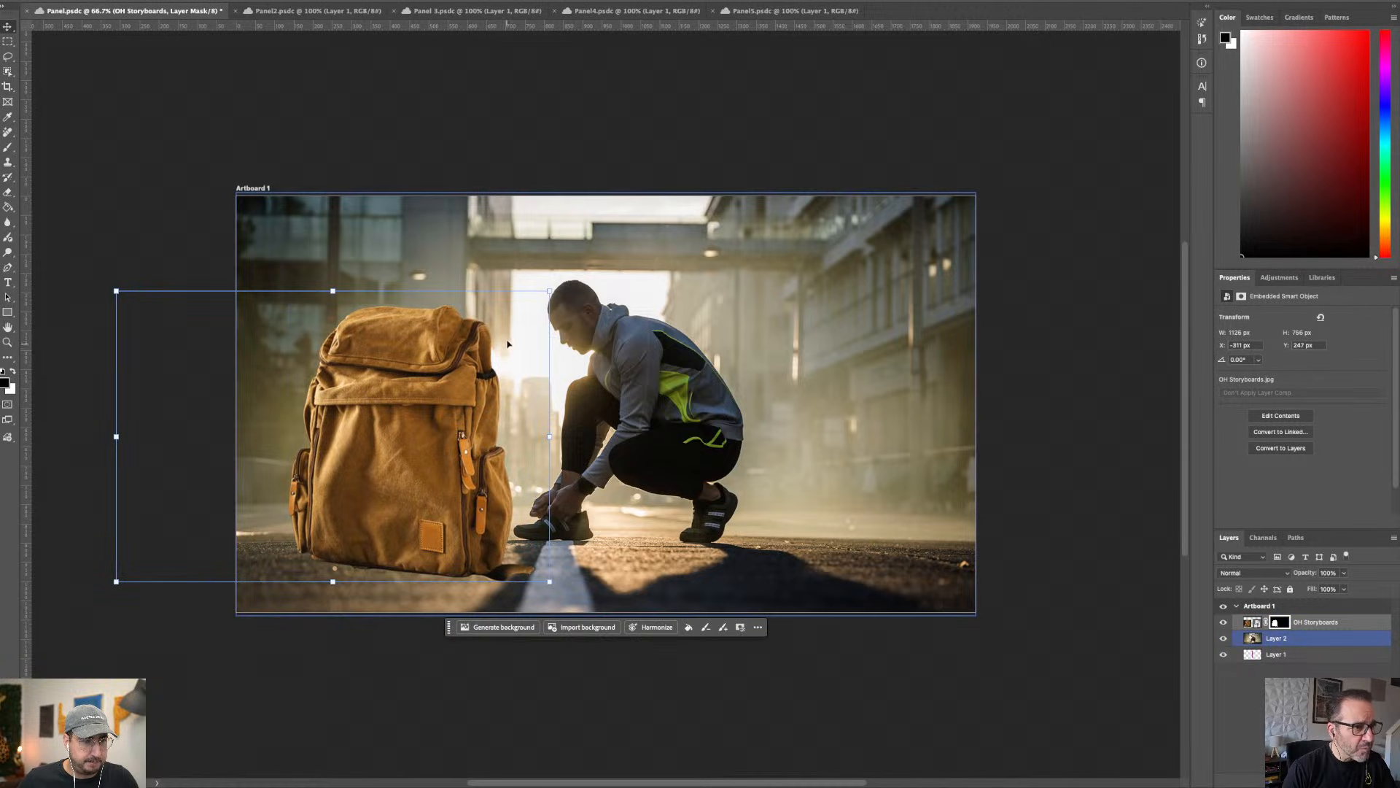
left_click_drag(552, 293, 367, 414)
left_click_drag(277, 515, 397, 497)
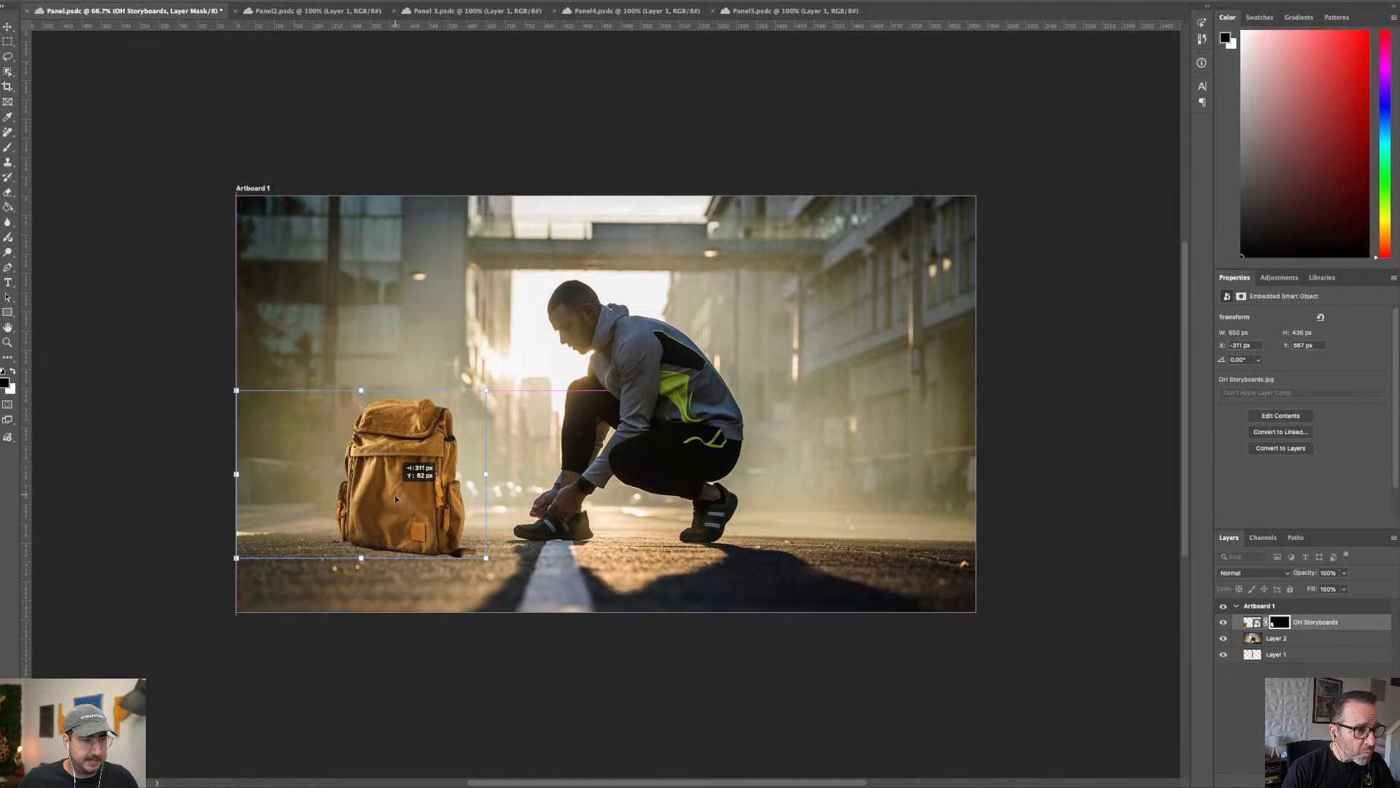
left_click_drag(484, 403, 464, 417)
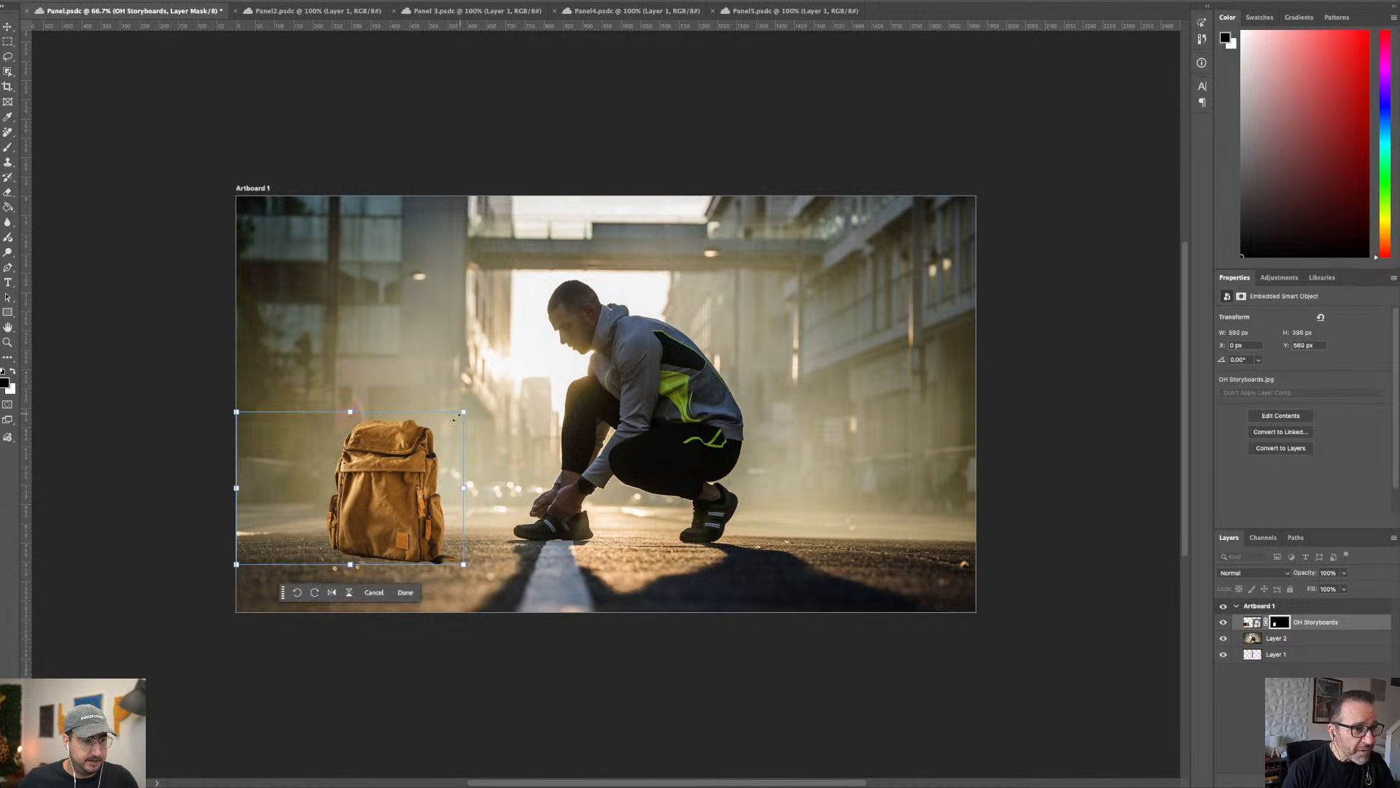
left_click_drag(405, 465, 413, 465)
key("Return")
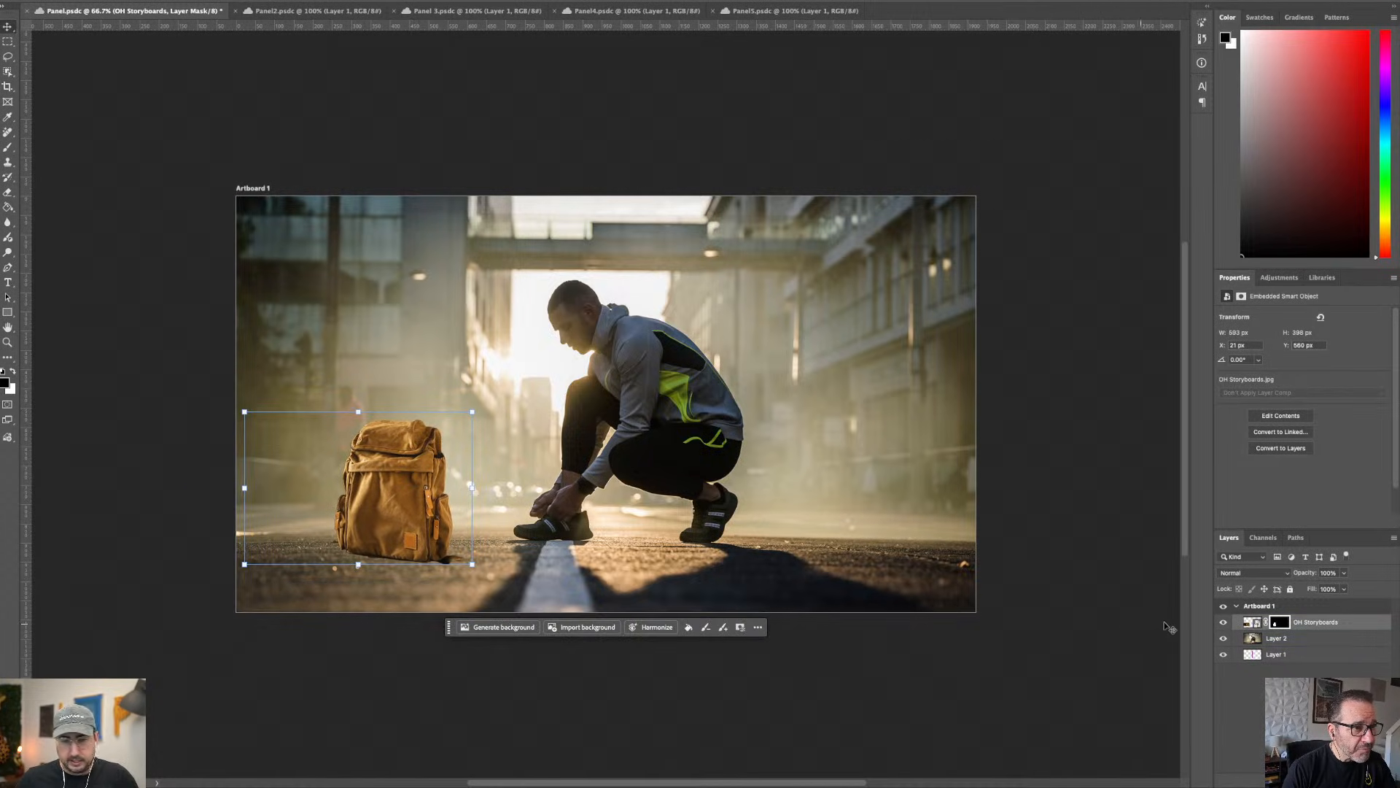
Step: Rasterize the masked backpack by adding an empty layer beneath it and merging the two
left_click(1317, 639)
key("super+shift+n")
key("Return")
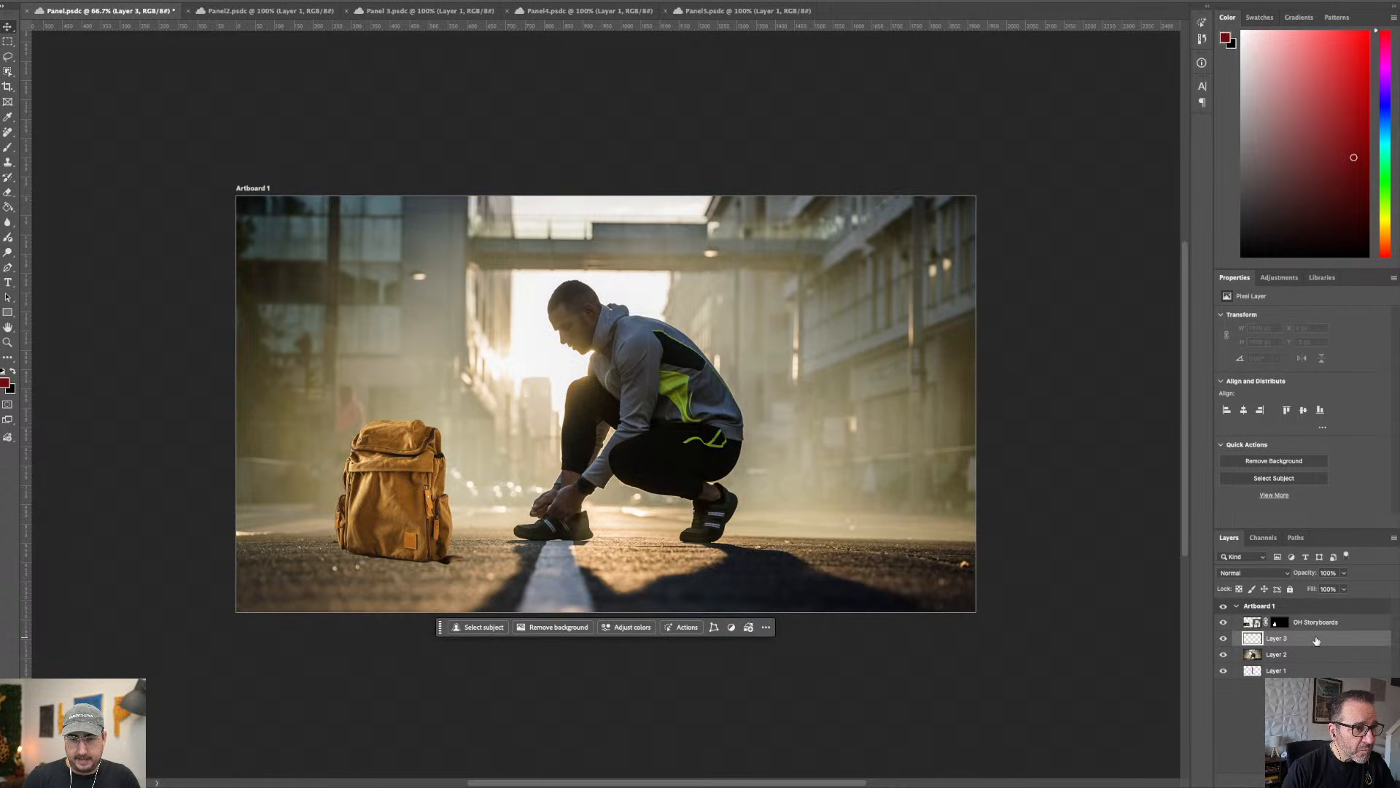
left_click(1333, 621, "shift")
key("super+e")
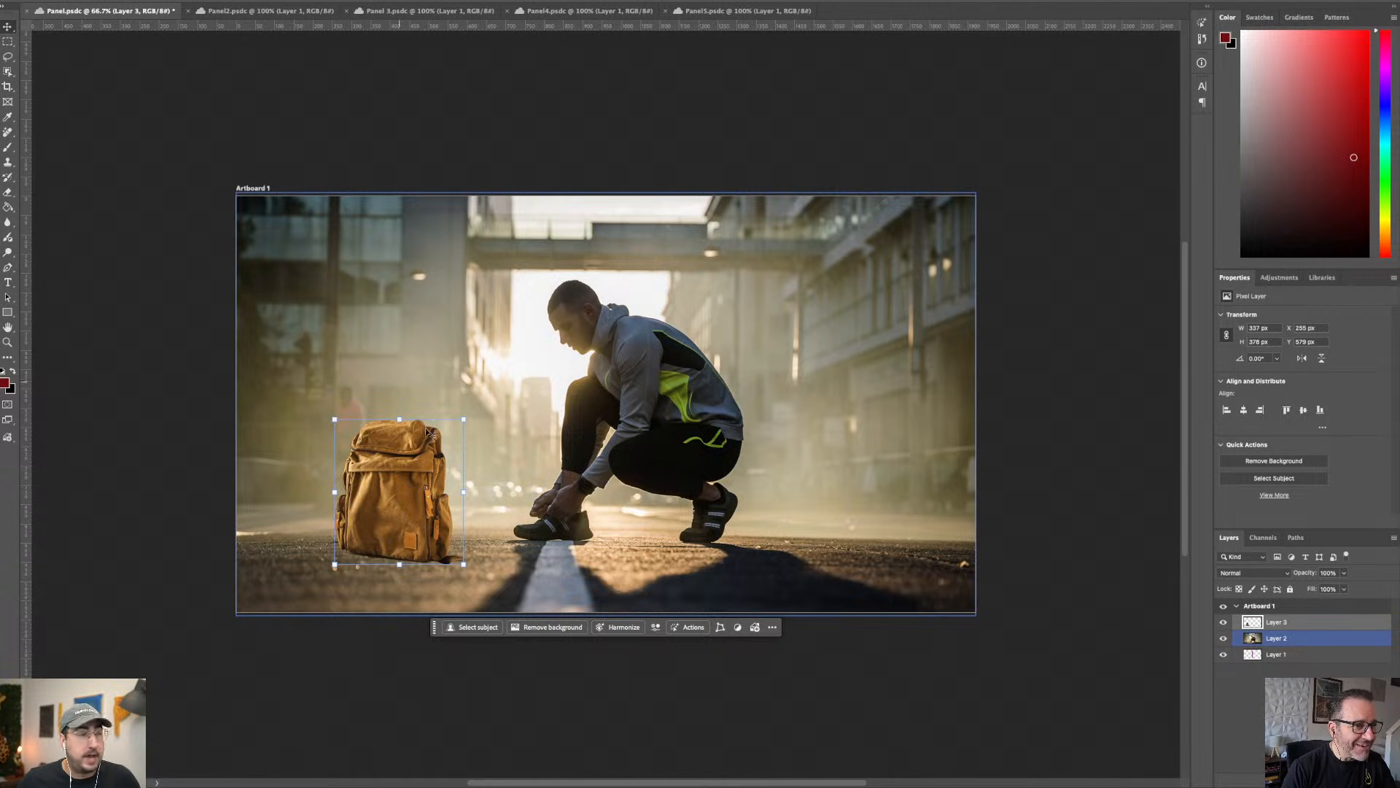
Step: Save Panel.psdc and switch back to the storyboard in Firefly Boards
key("super+s")
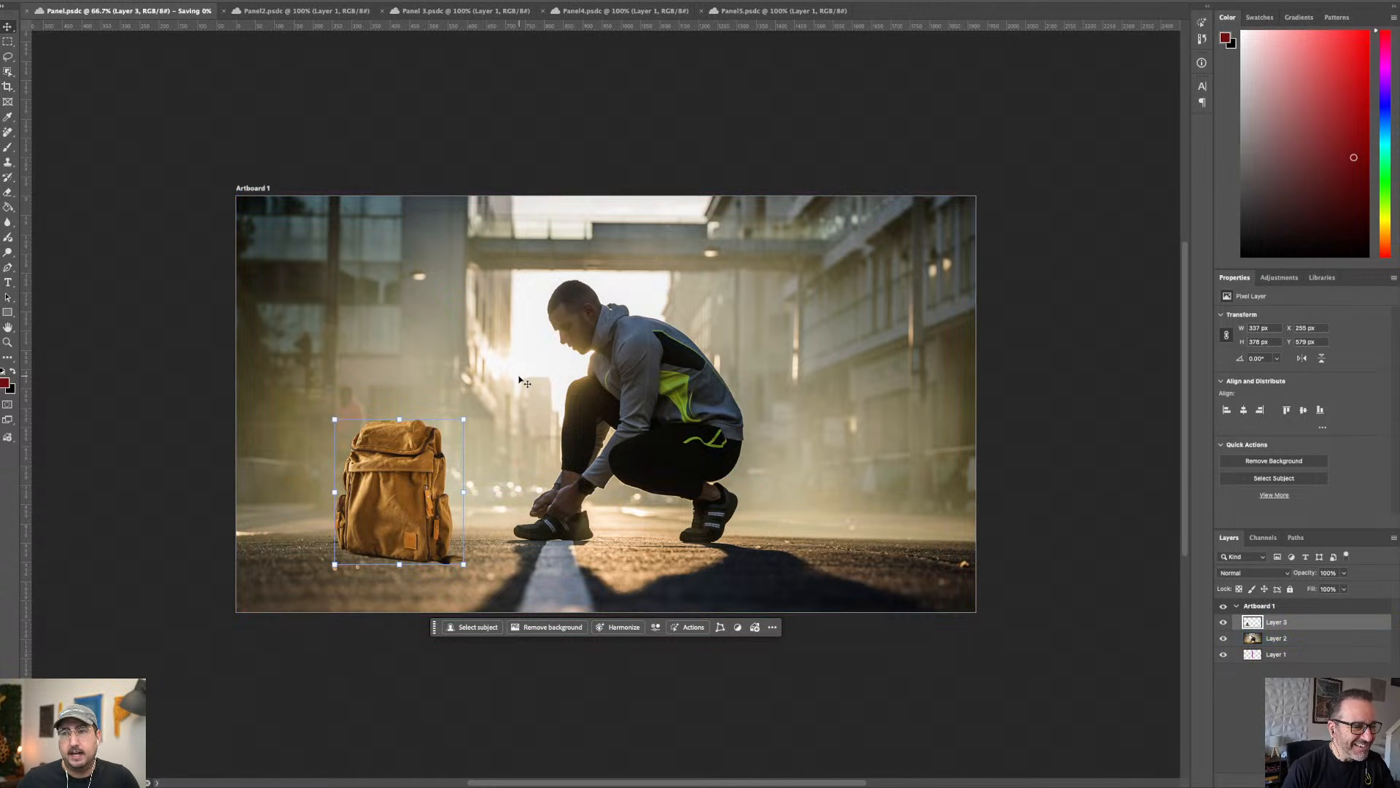
key("super+Tab")
key("super+Tab")
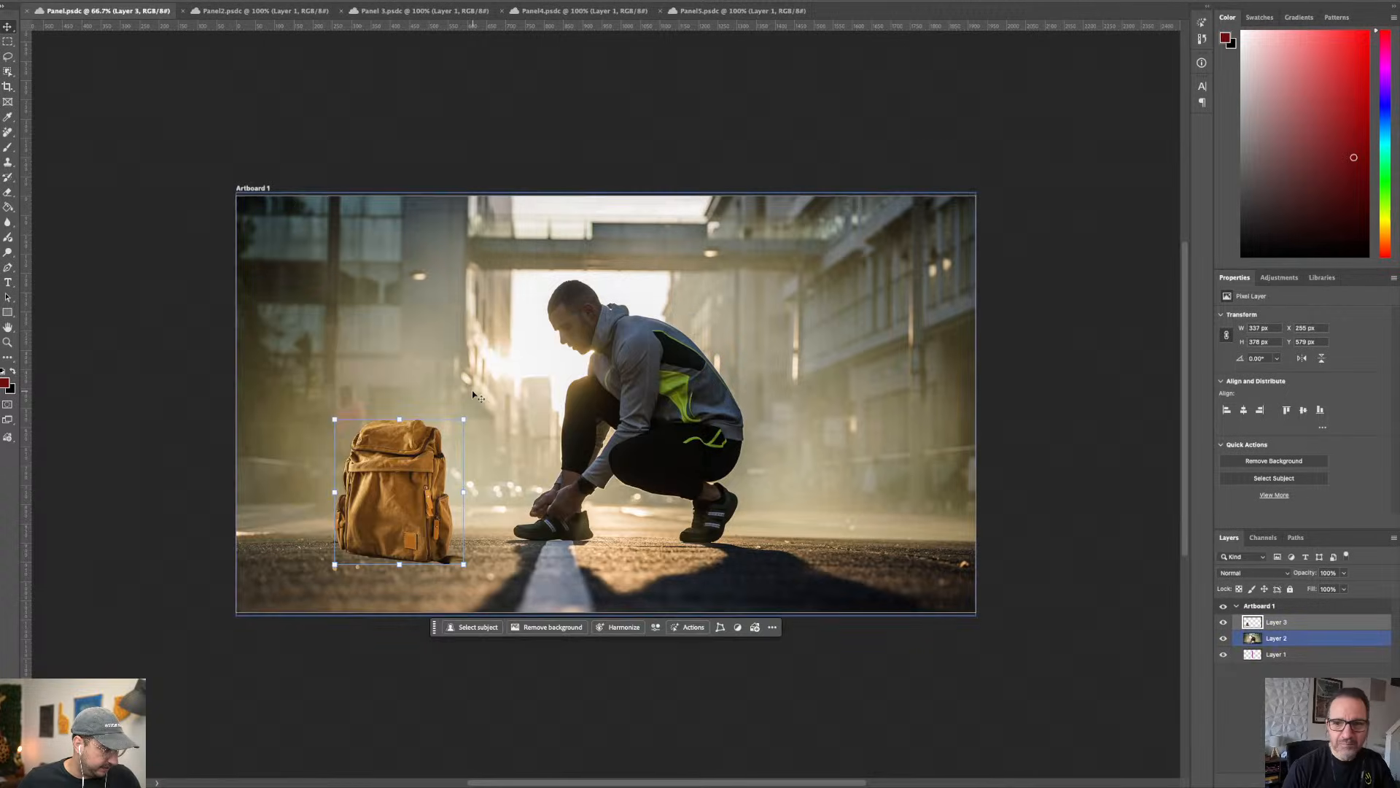
key("super+Tab")
key("super+Tab")
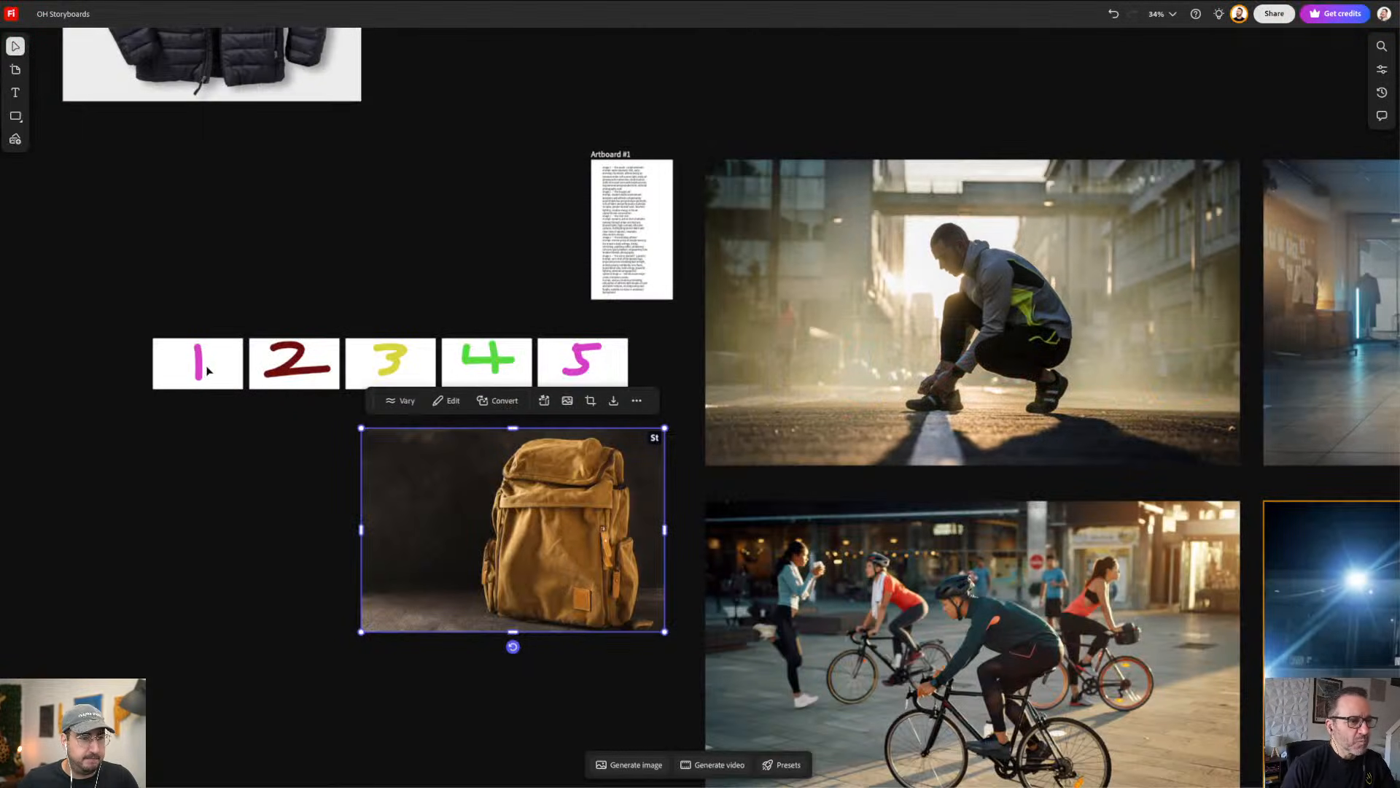
Step: Delete the backpack image from the board
left_click(193, 300)
left_click(453, 483)
key("Delete")
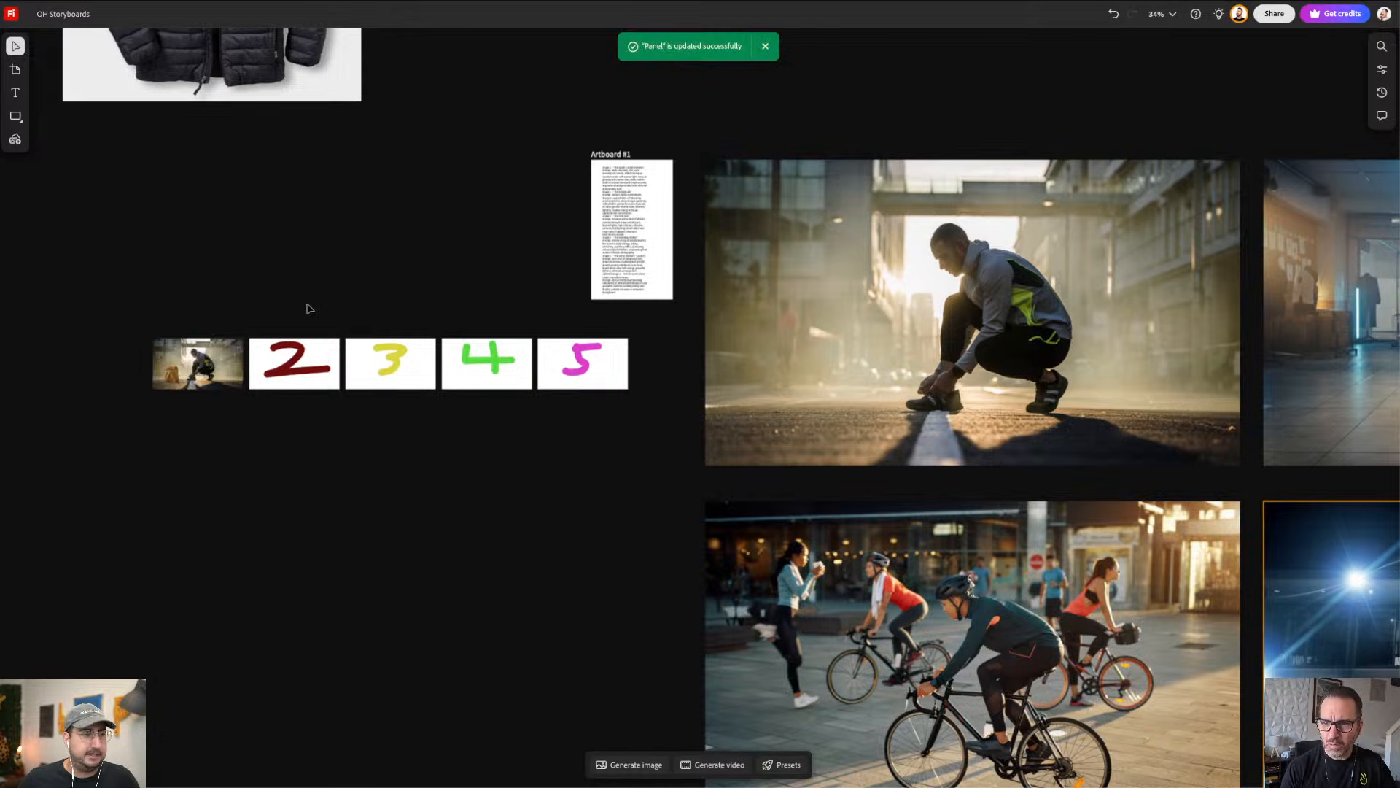
Step: Examine the updated first linked panel up close on the board
scroll(204, 361, "up", 10)
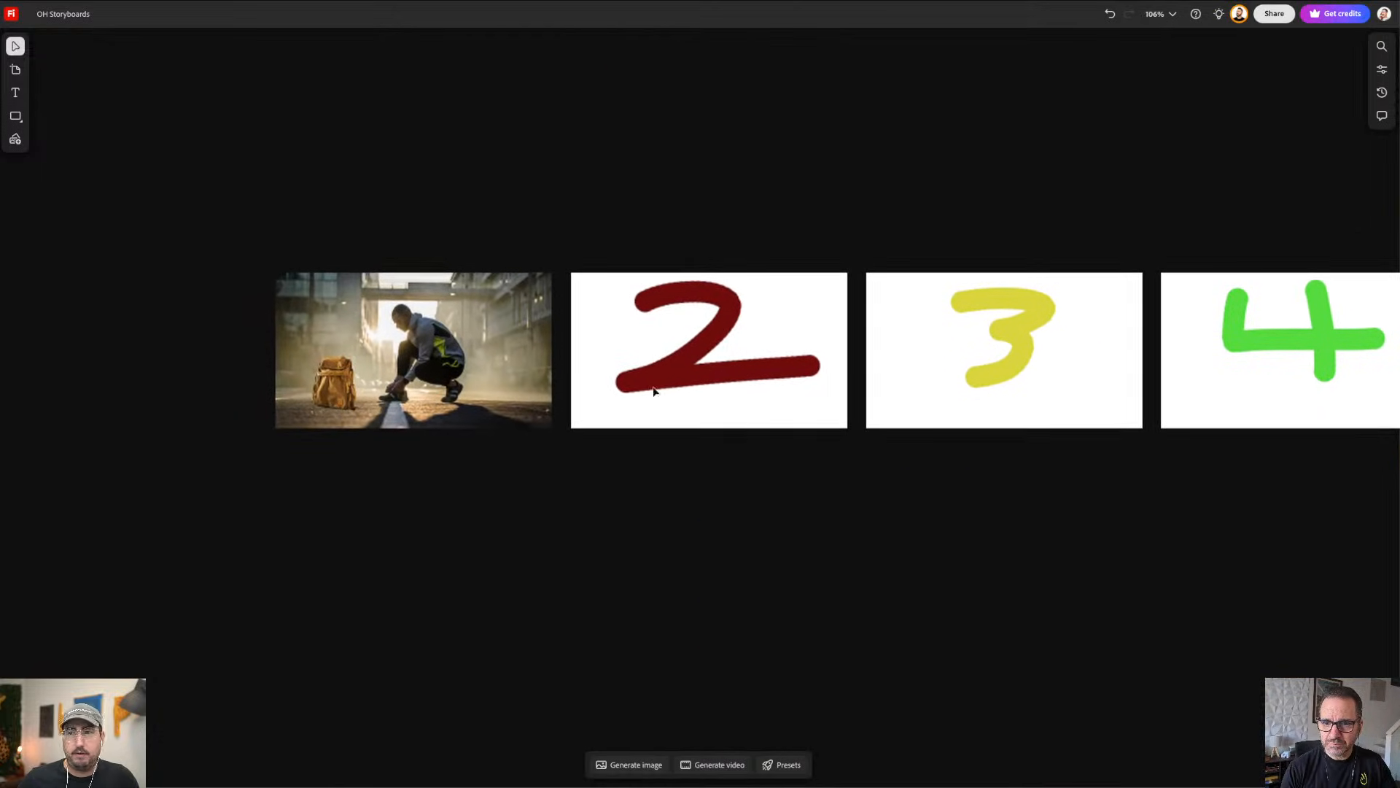
scroll(500, 351, "up", 3)
scroll(474, 352, "left", 5)
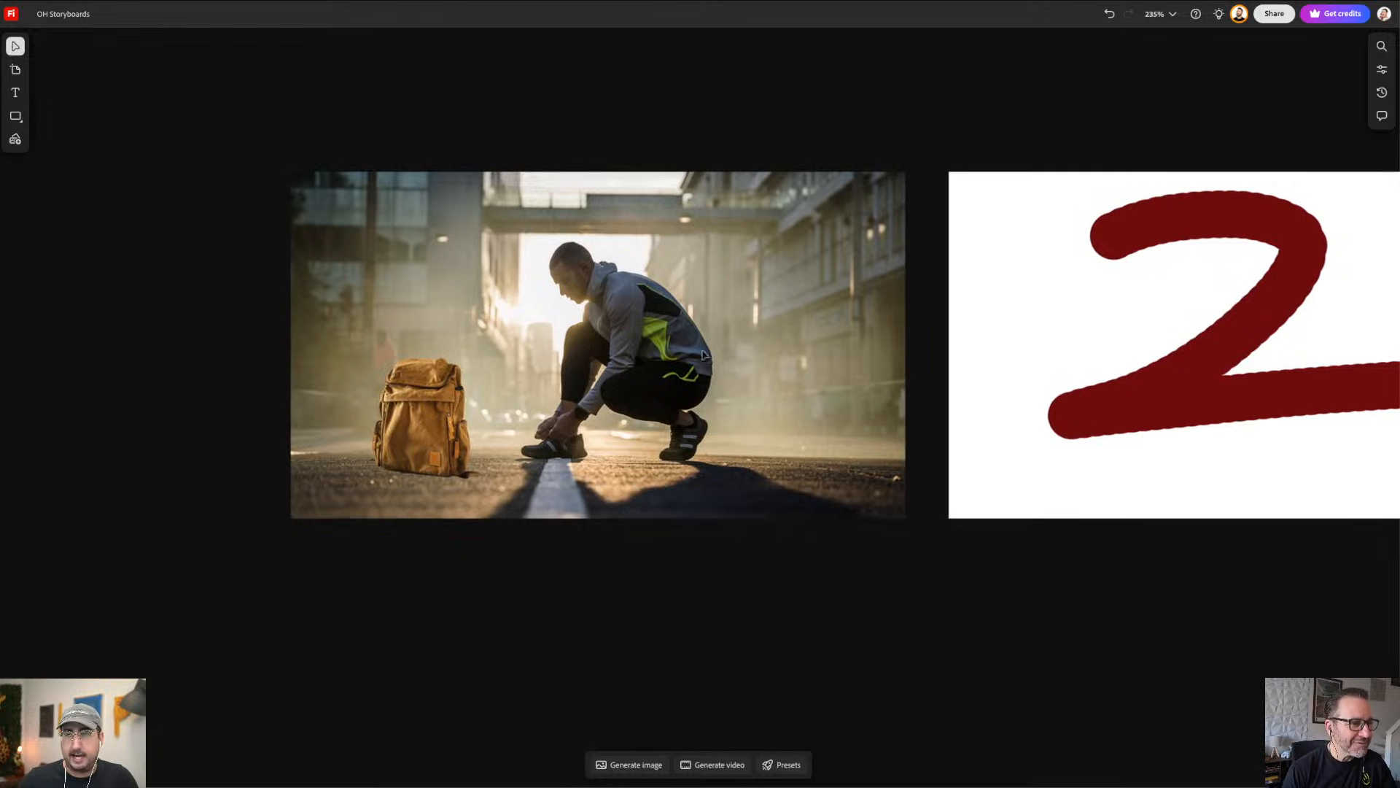
scroll(583, 306, "left", 2)
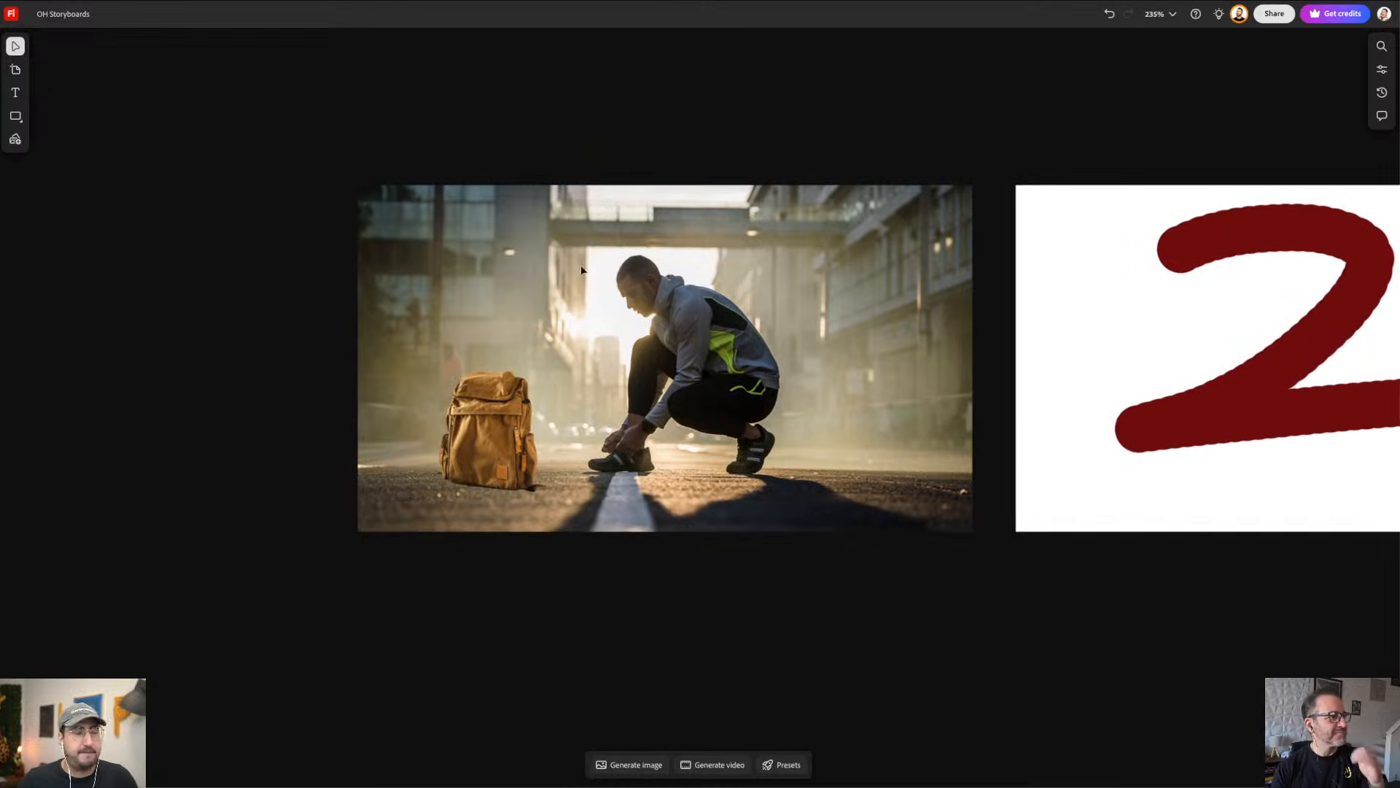
Step: Add the text title "Hero Boards" above the first panel in the row of linked panels
scroll(808, 396, "down", 12)
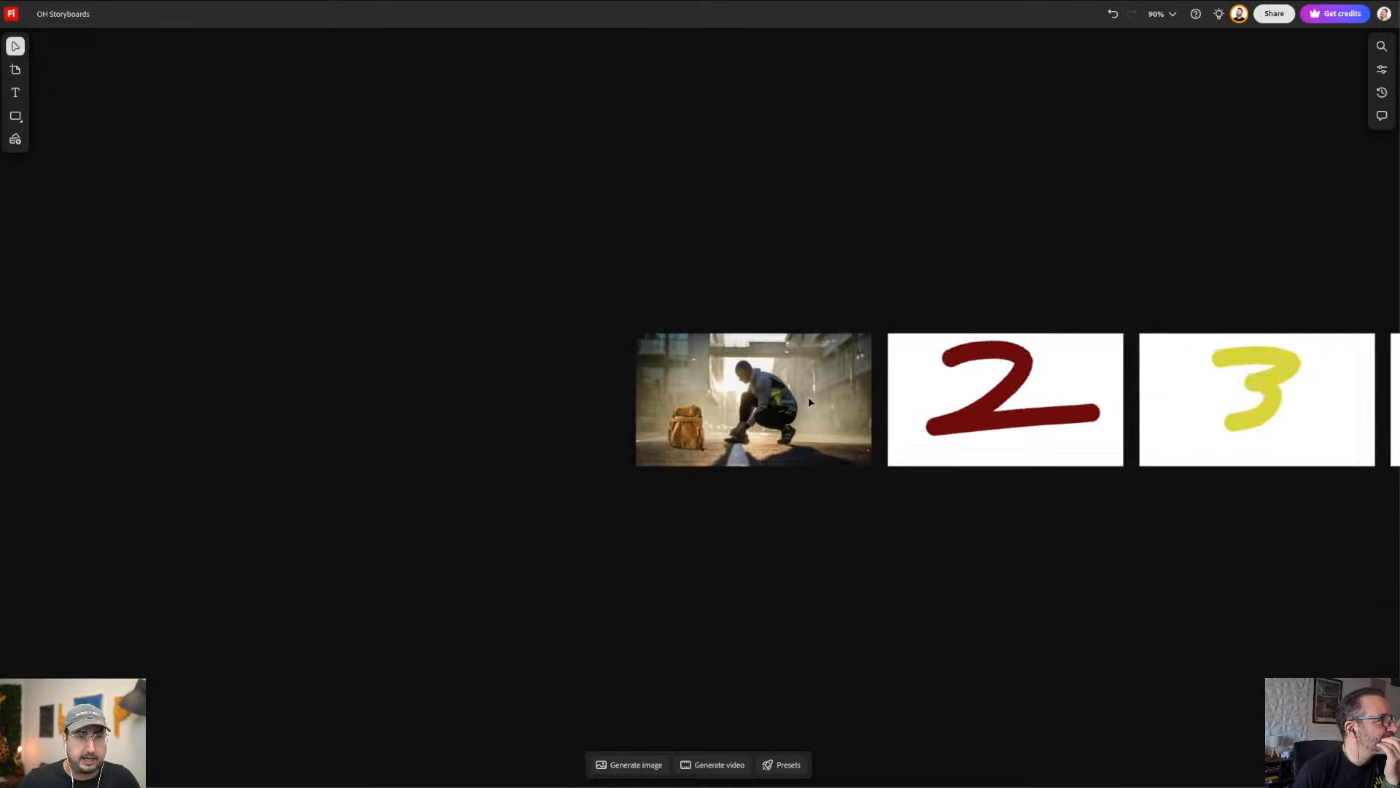
left_click_drag(853, 417, 745, 469)
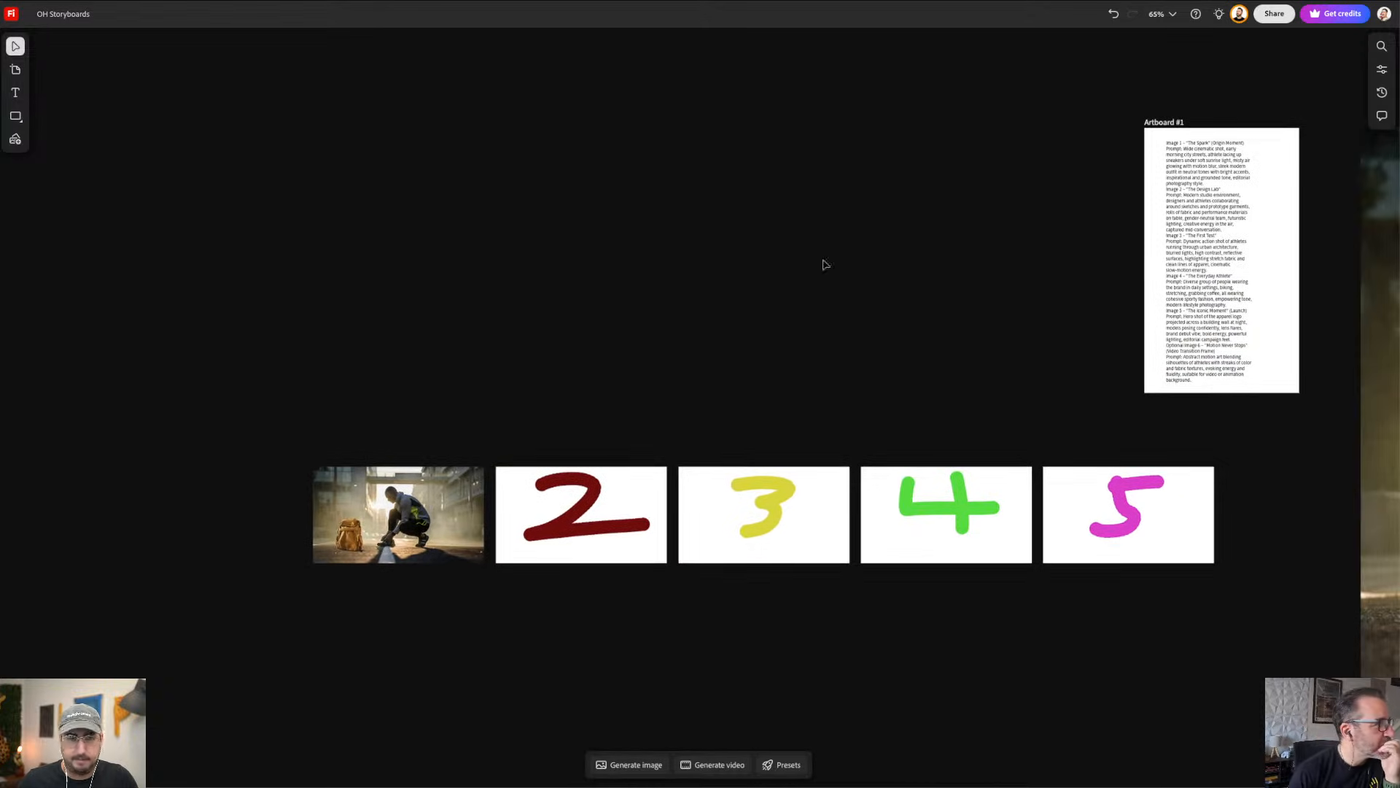
left_click(15, 92)
left_click(343, 444)
left_click_drag(343, 444, 322, 423)
type("Her")
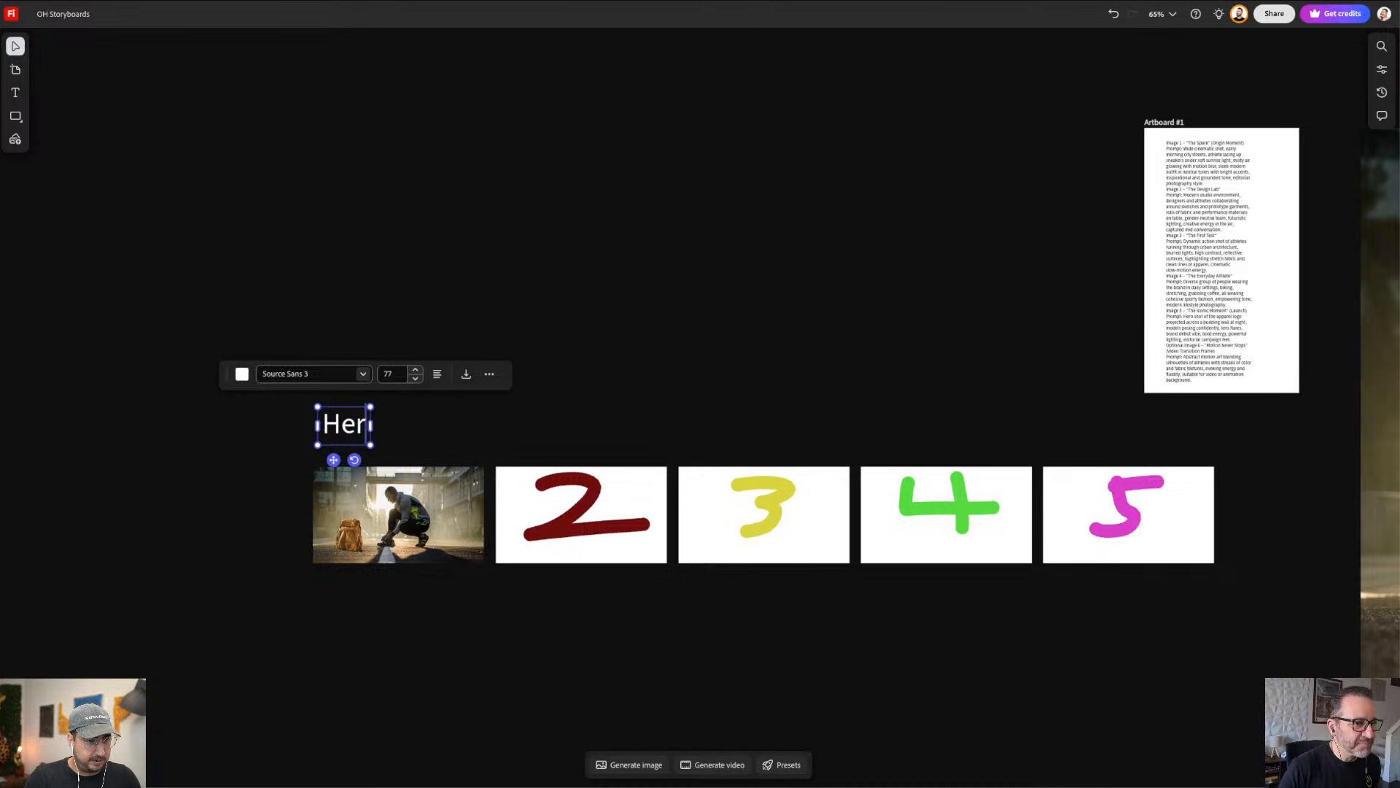
type("o Boards")
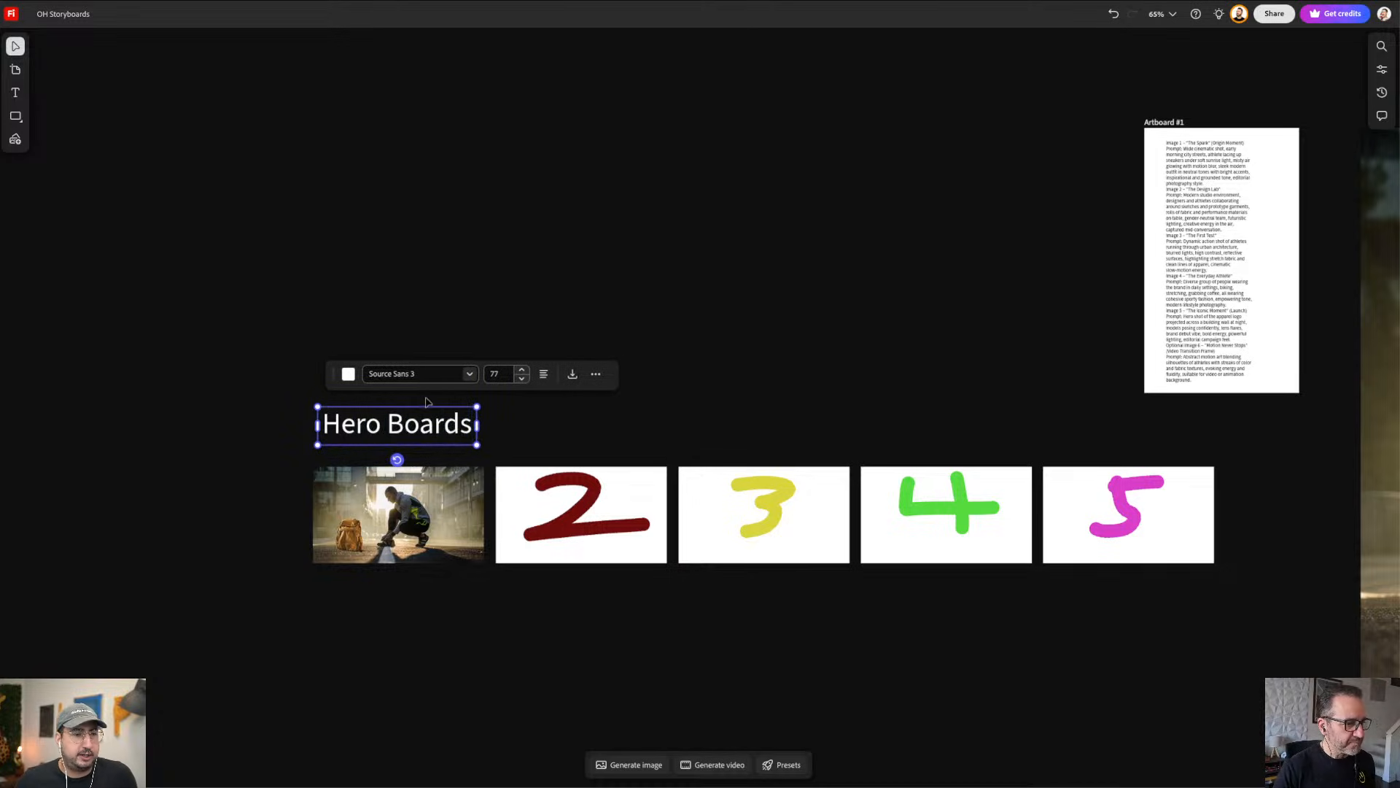
Step: Enlarge the "Hero Boards" title to size 98 and align it with the left edge of the first panel, directly above it
left_click_drag(476, 407, 654, 366)
left_click_drag(582, 392, 509, 421)
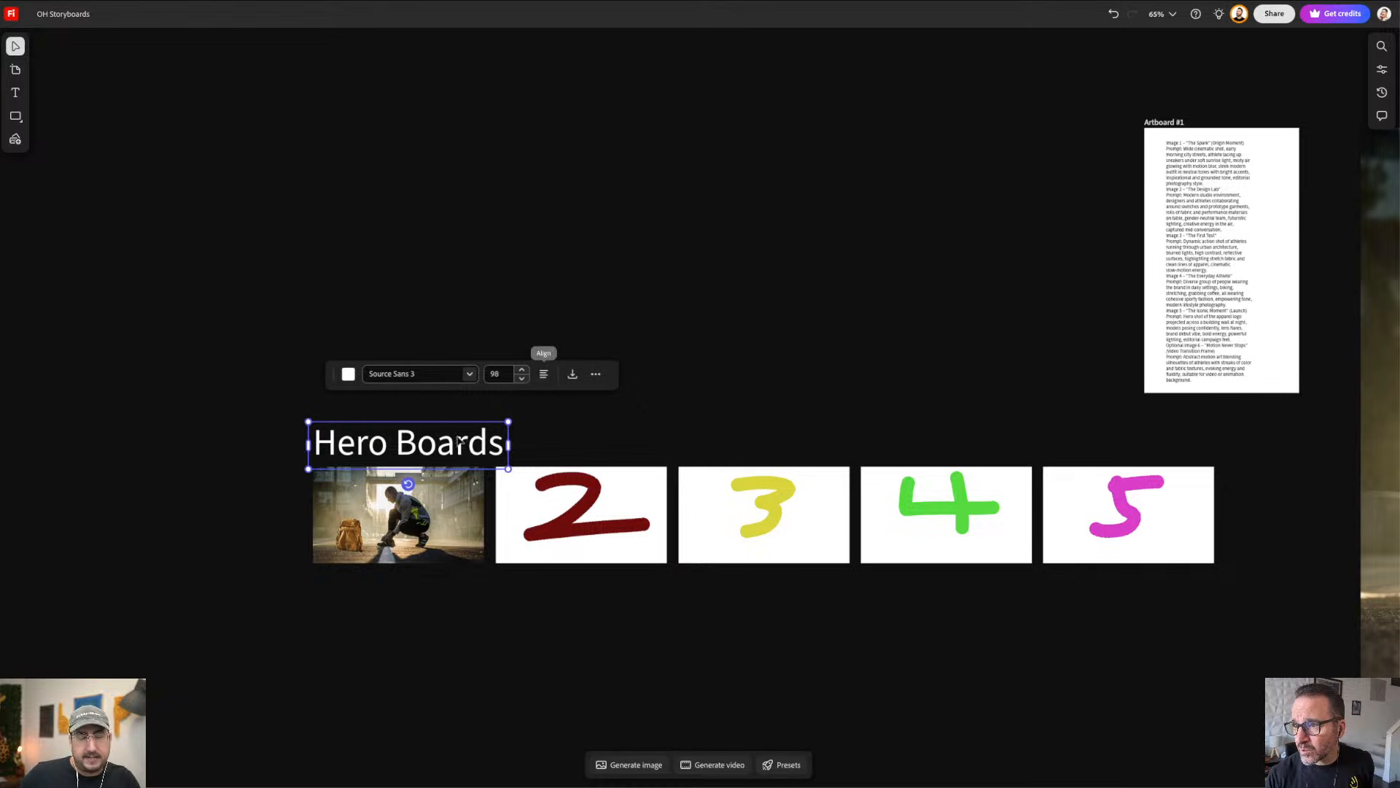
scroll(432, 462, "up", 5)
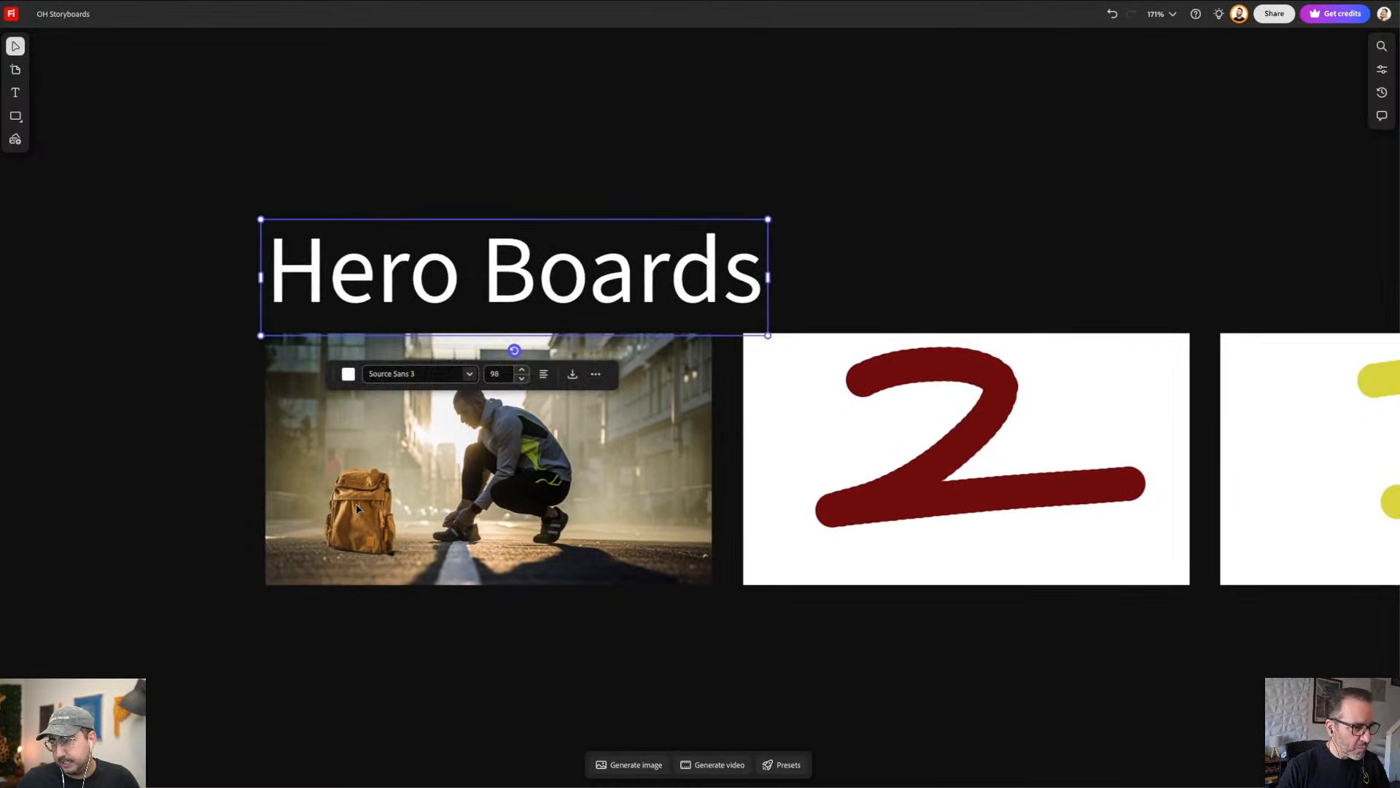
Step: Switch to Photoshop, Harmonize the backpack layer in Panel.psdc with the street scene, and choose the second variation
key("super+Tab")
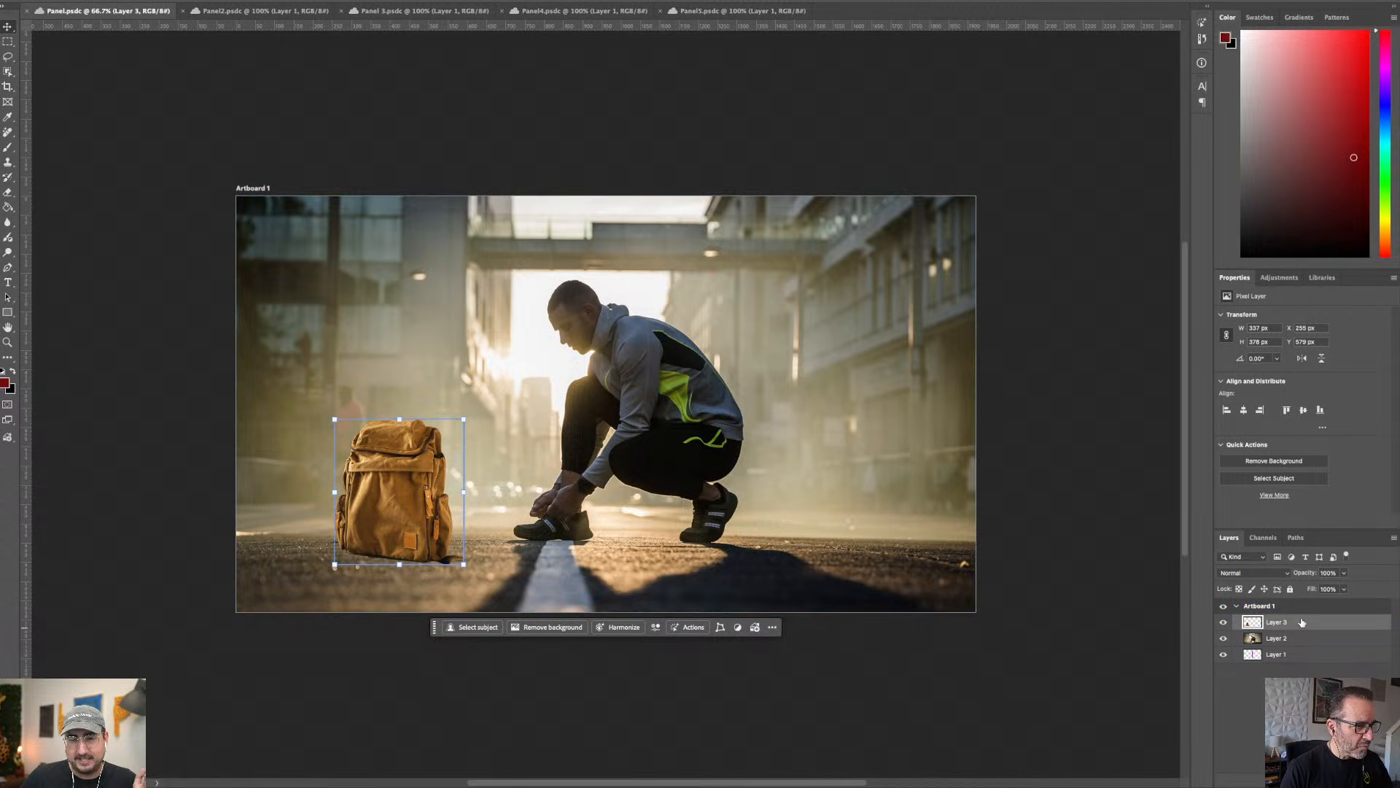
left_click(625, 628)
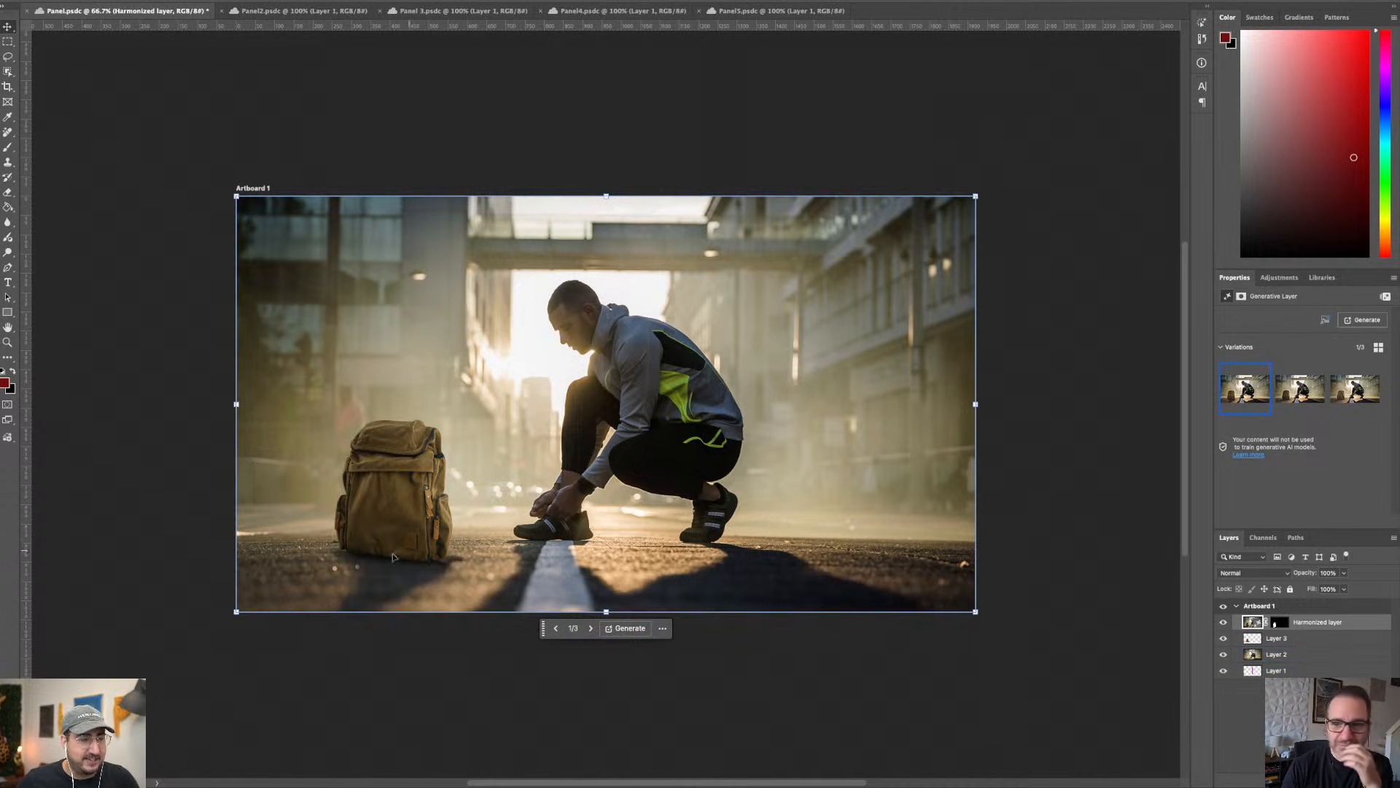
left_click(1295, 394)
left_click(1355, 388)
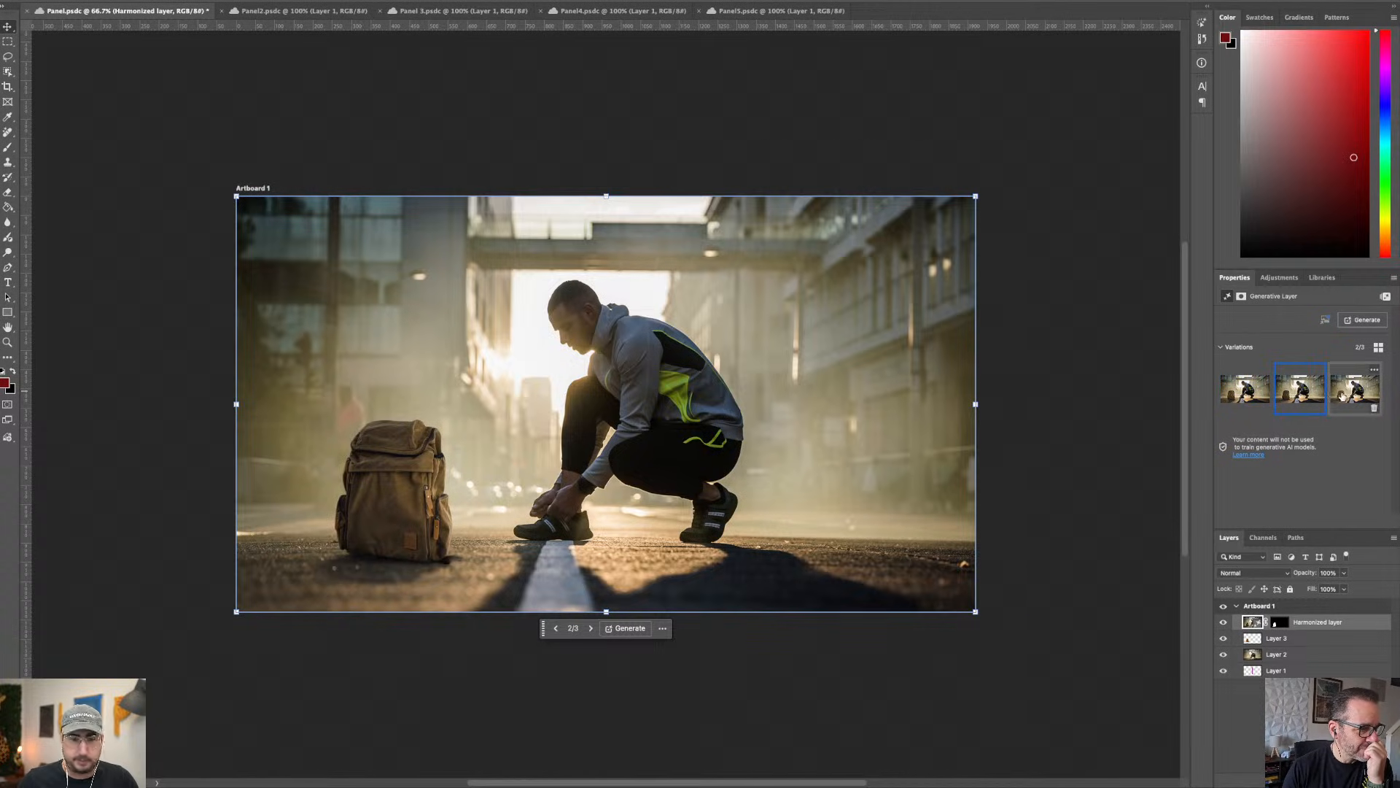
left_click(1285, 393)
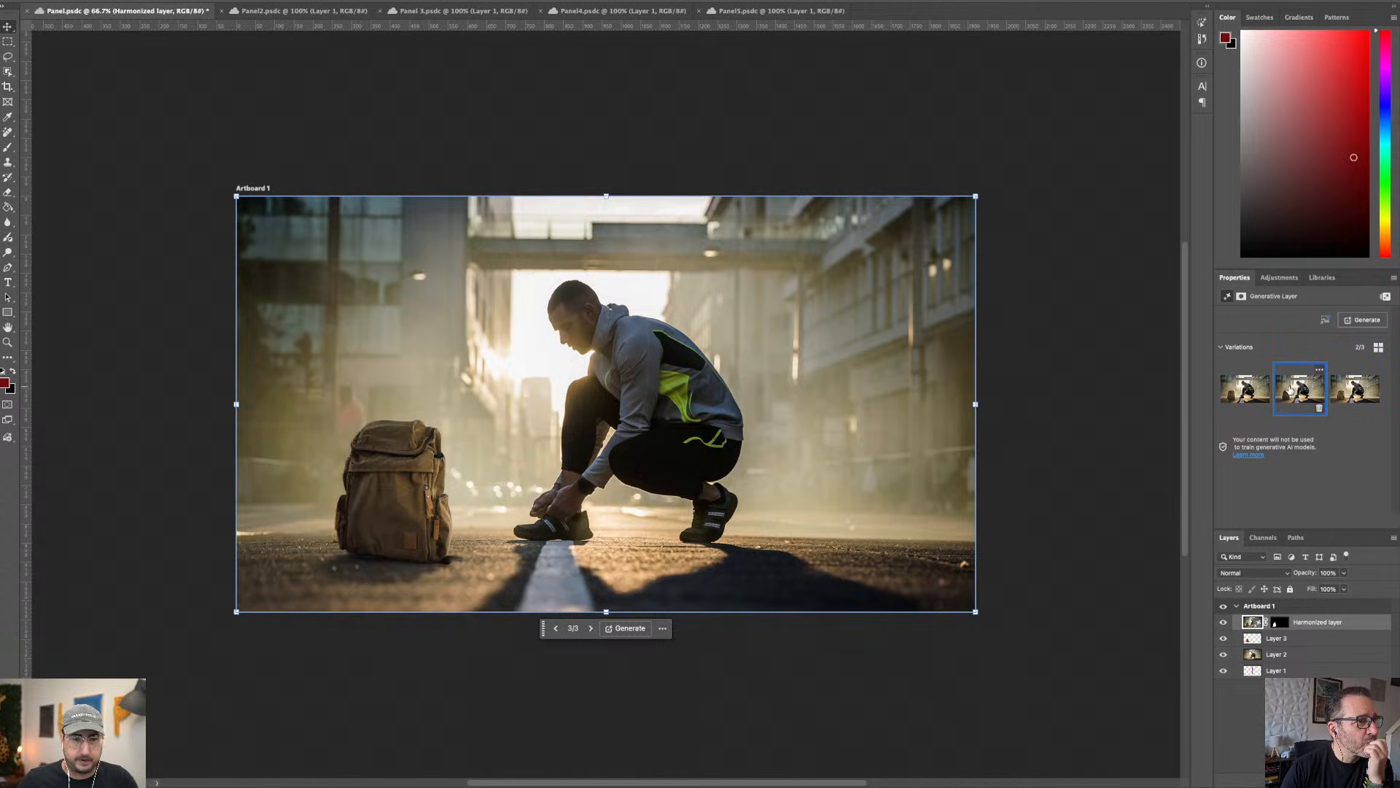
left_click(1230, 394)
left_click(1299, 391)
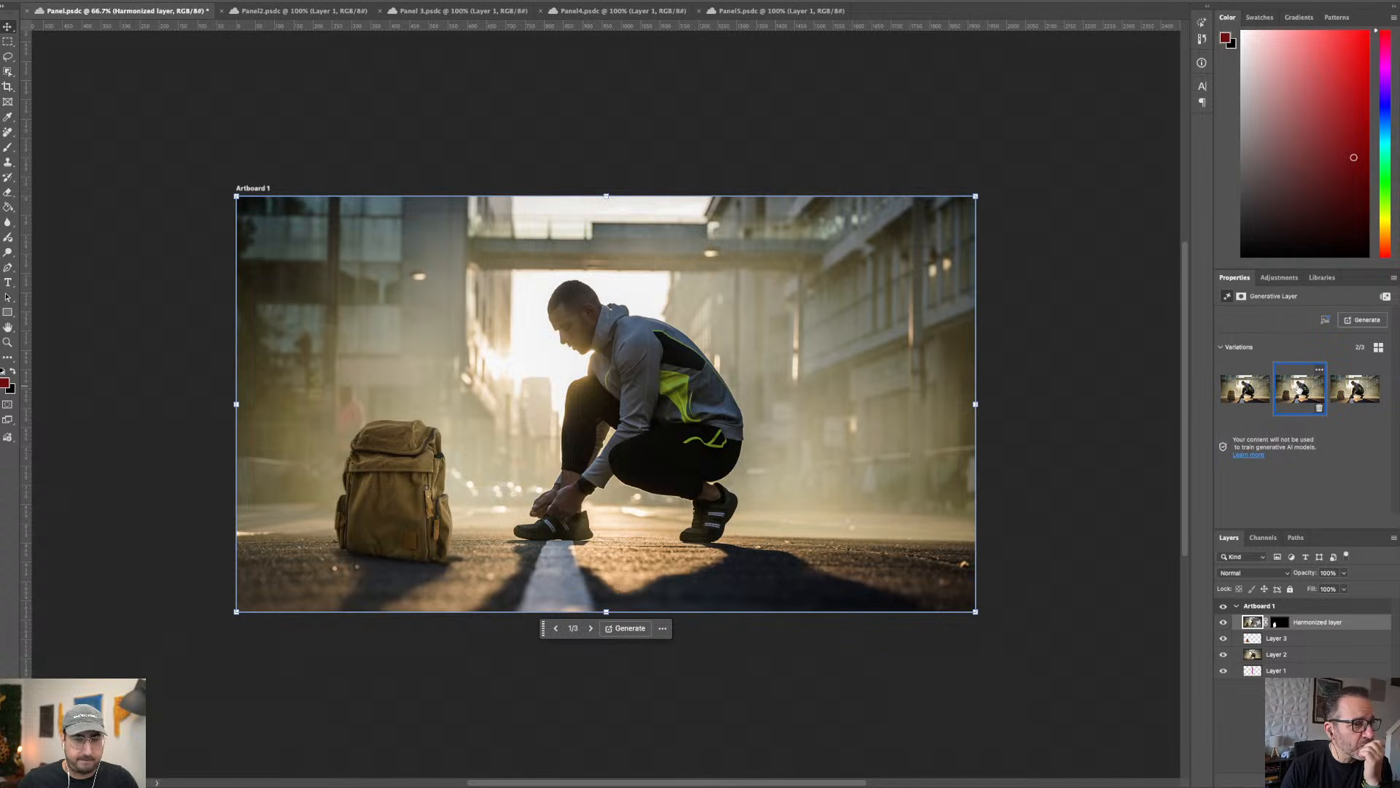
Step: Compare the backpack up close with and without the harmonized layer
left_click(1224, 622)
left_click(1225, 623)
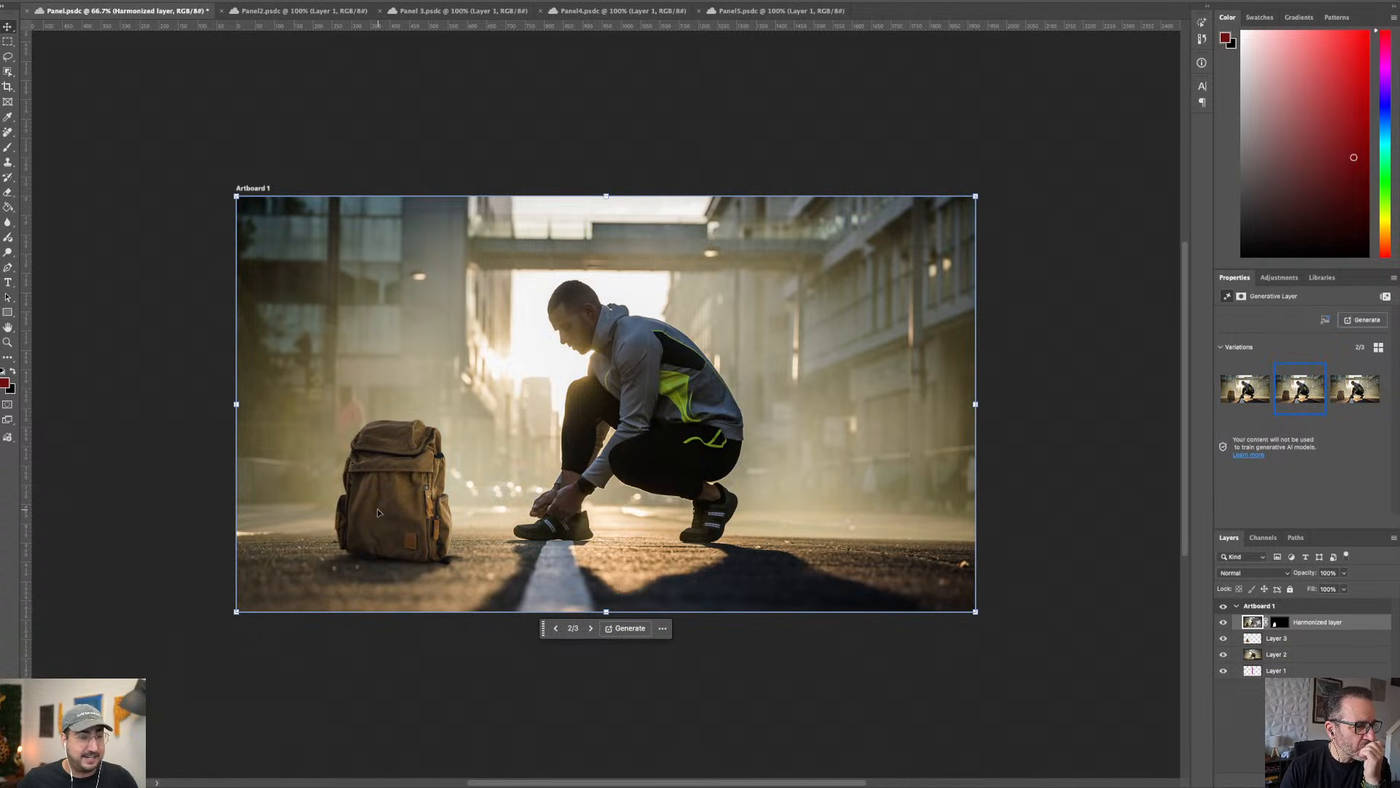
key("z")
left_click_drag(386, 511, 755, 312)
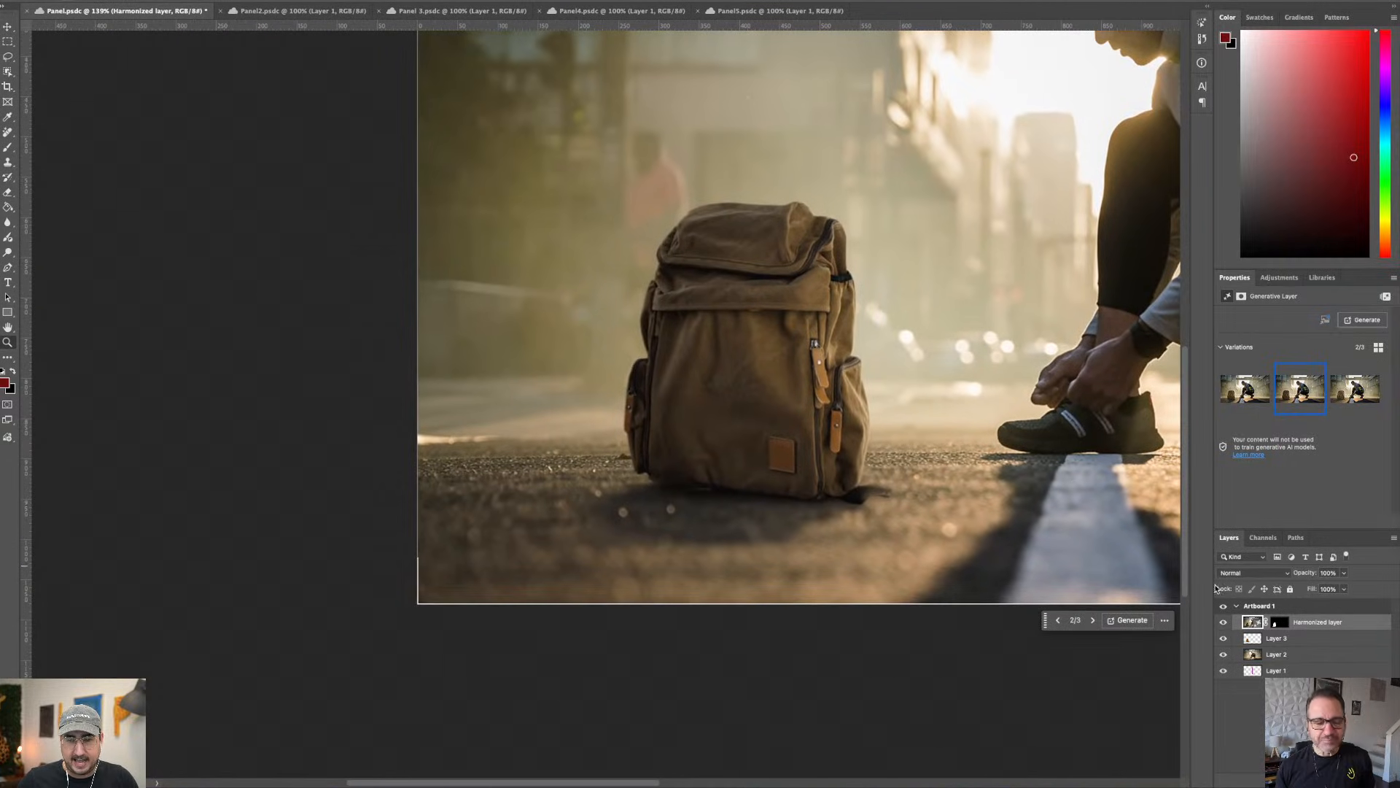
left_click(1225, 623)
left_click(1225, 623)
left_click(1225, 623)
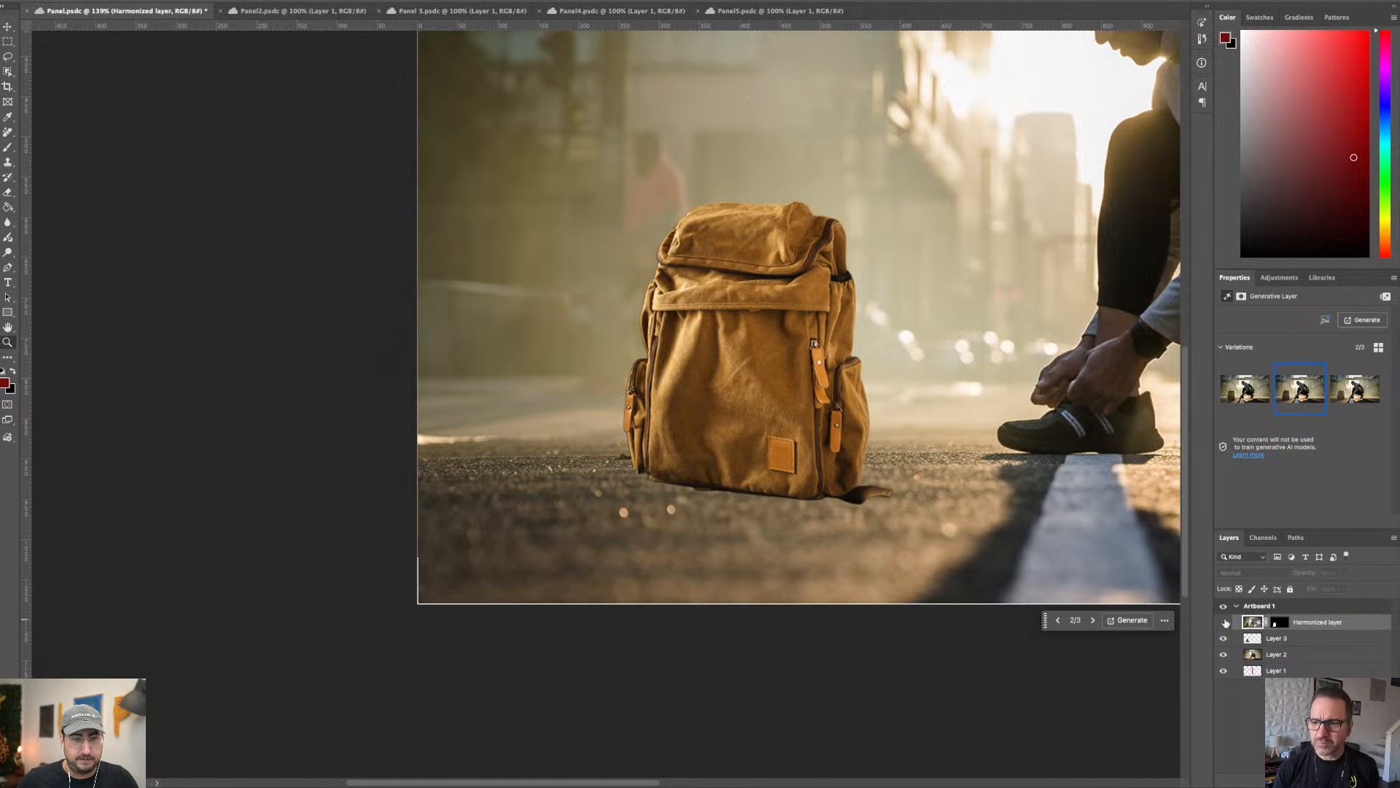
left_click(1225, 623)
Step: Save Panel.psdc and switch back to Firefly Boards with the "Hero Boards" title deselected
left_click_drag(914, 326, 656, 332)
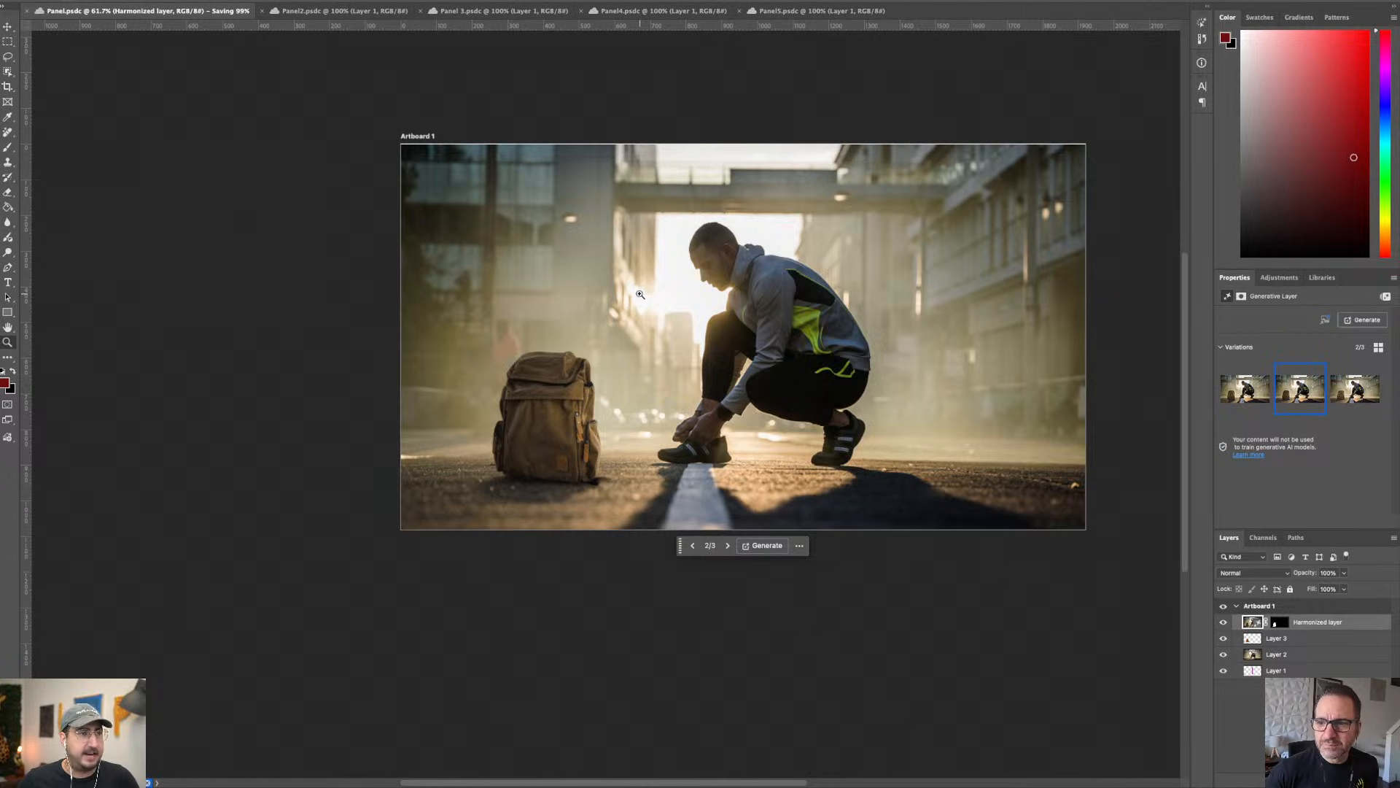
key("super+Tab")
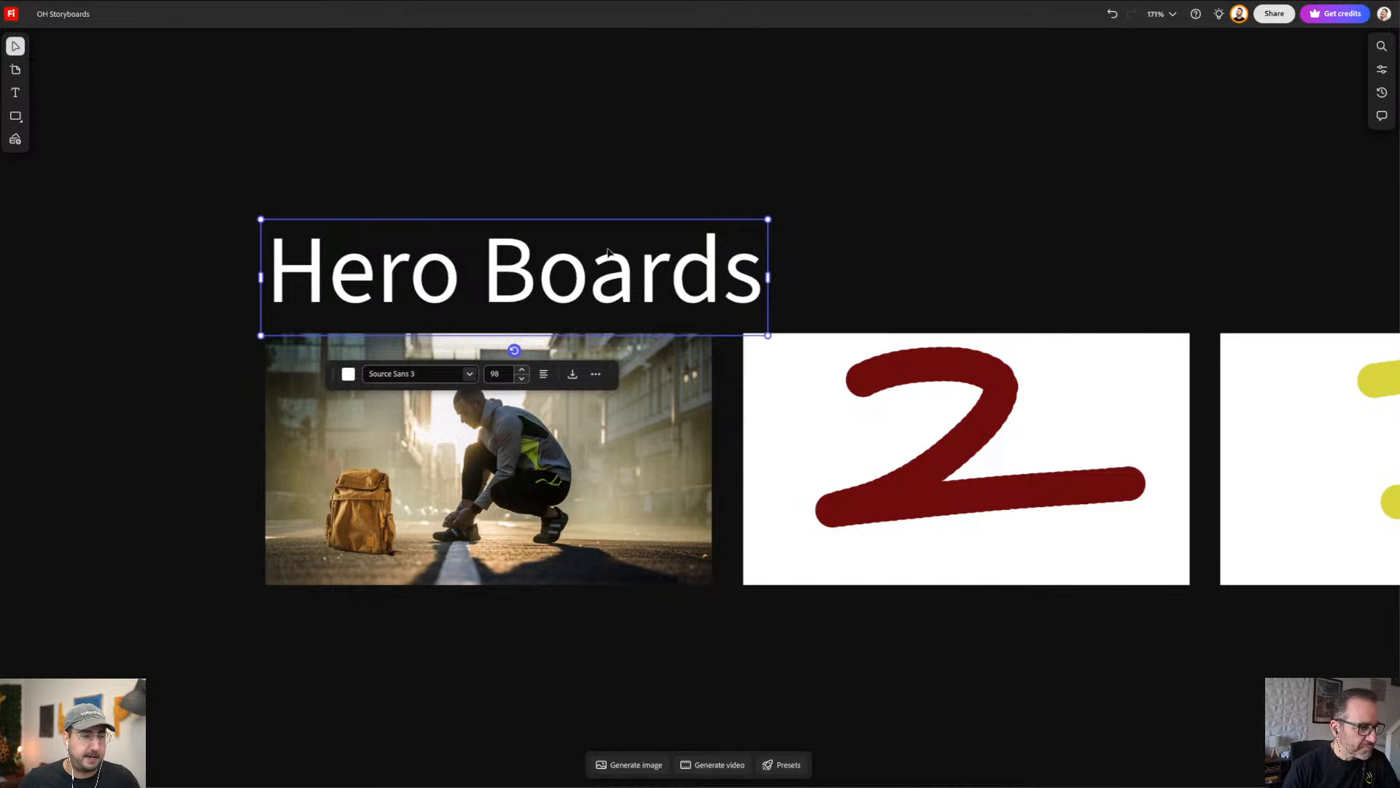
left_click(584, 154)
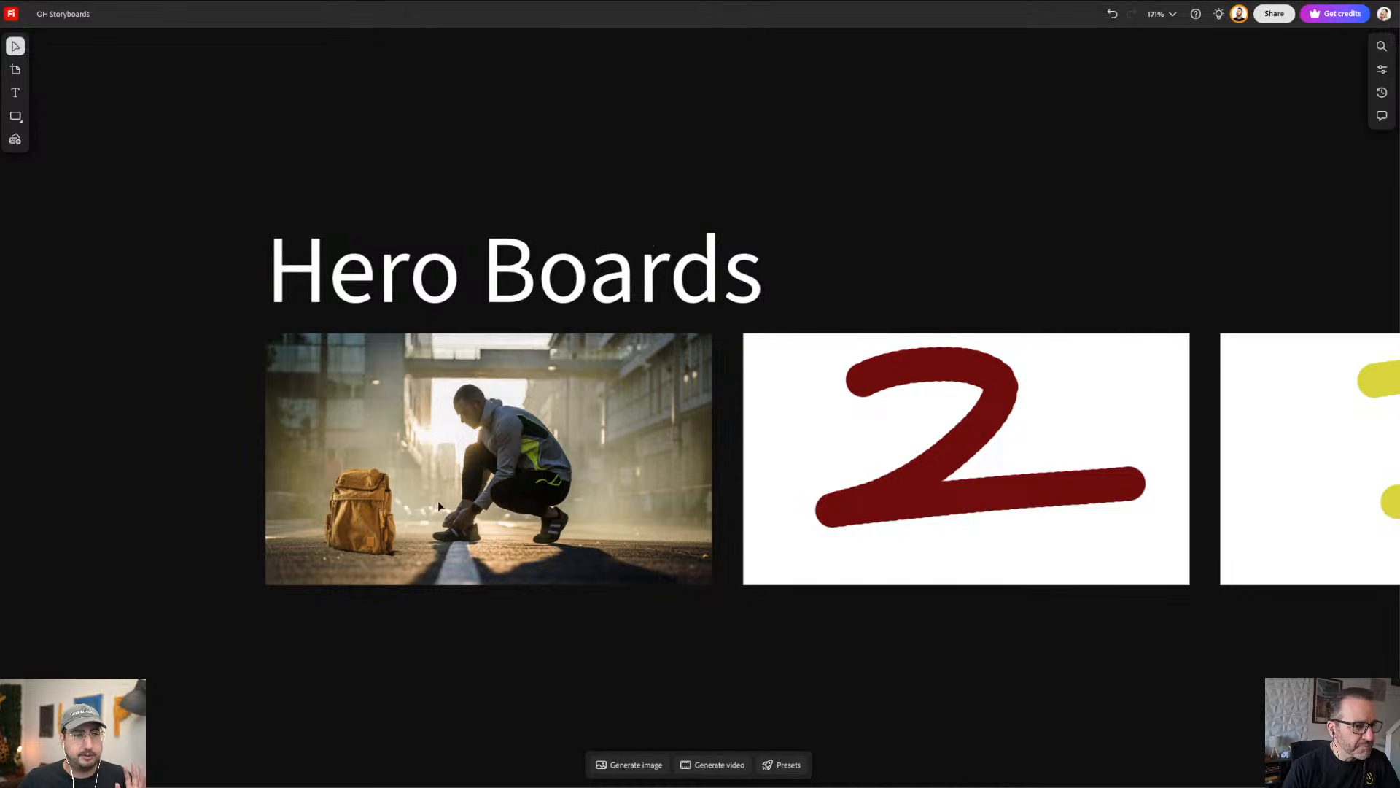
left_click(745, 46)
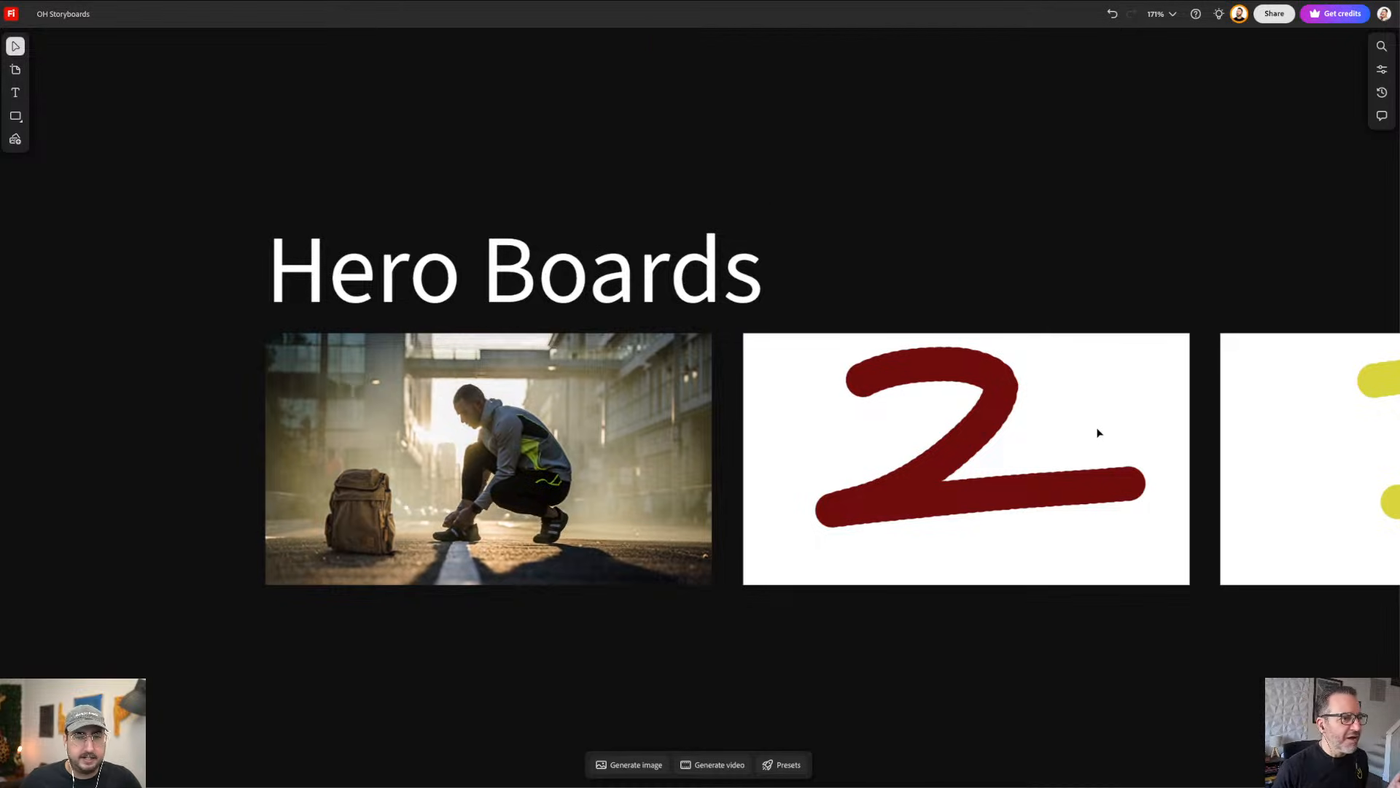
Step: Look over the panel row and the generated athlete, design studio, cyclist and storefront images on the board
scroll(1094, 430, "down", 5)
left_click_drag(1226, 394, 987, 391)
scroll(594, 365, "right", 5)
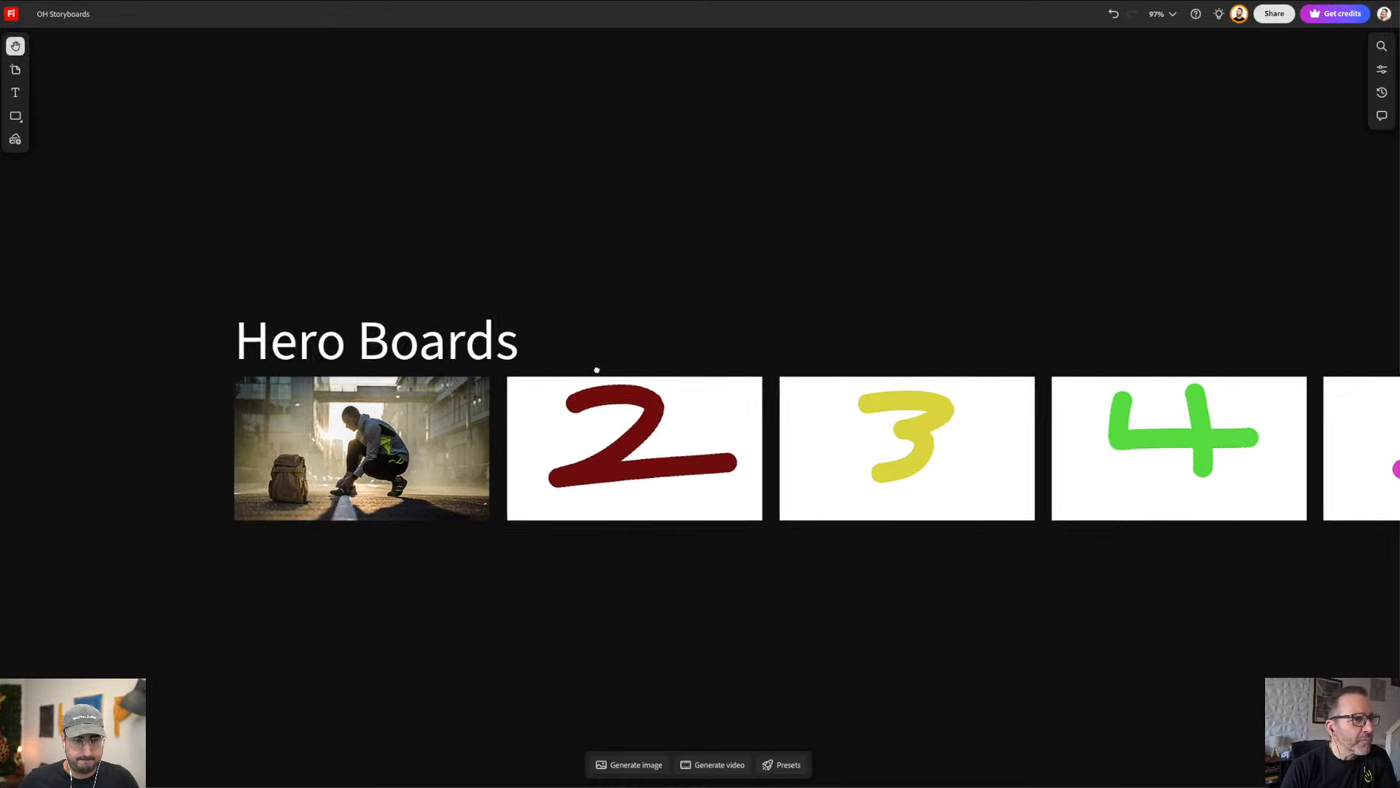
scroll(846, 350, "down", 5)
key("v")
scroll(1175, 382, "down", 1)
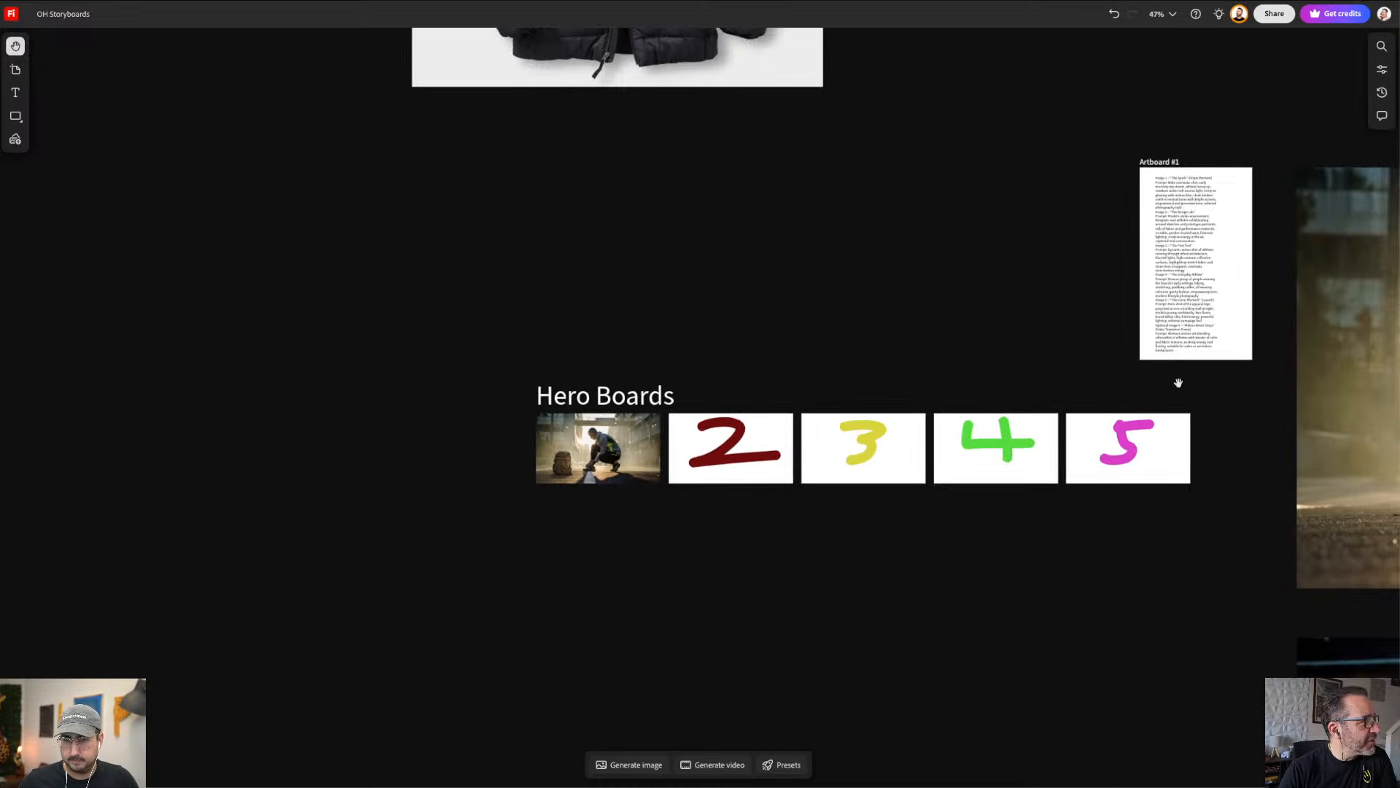
scroll(1130, 372, "right", 6)
scroll(1126, 407, "down", 3)
scroll(1126, 407, "right", 10)
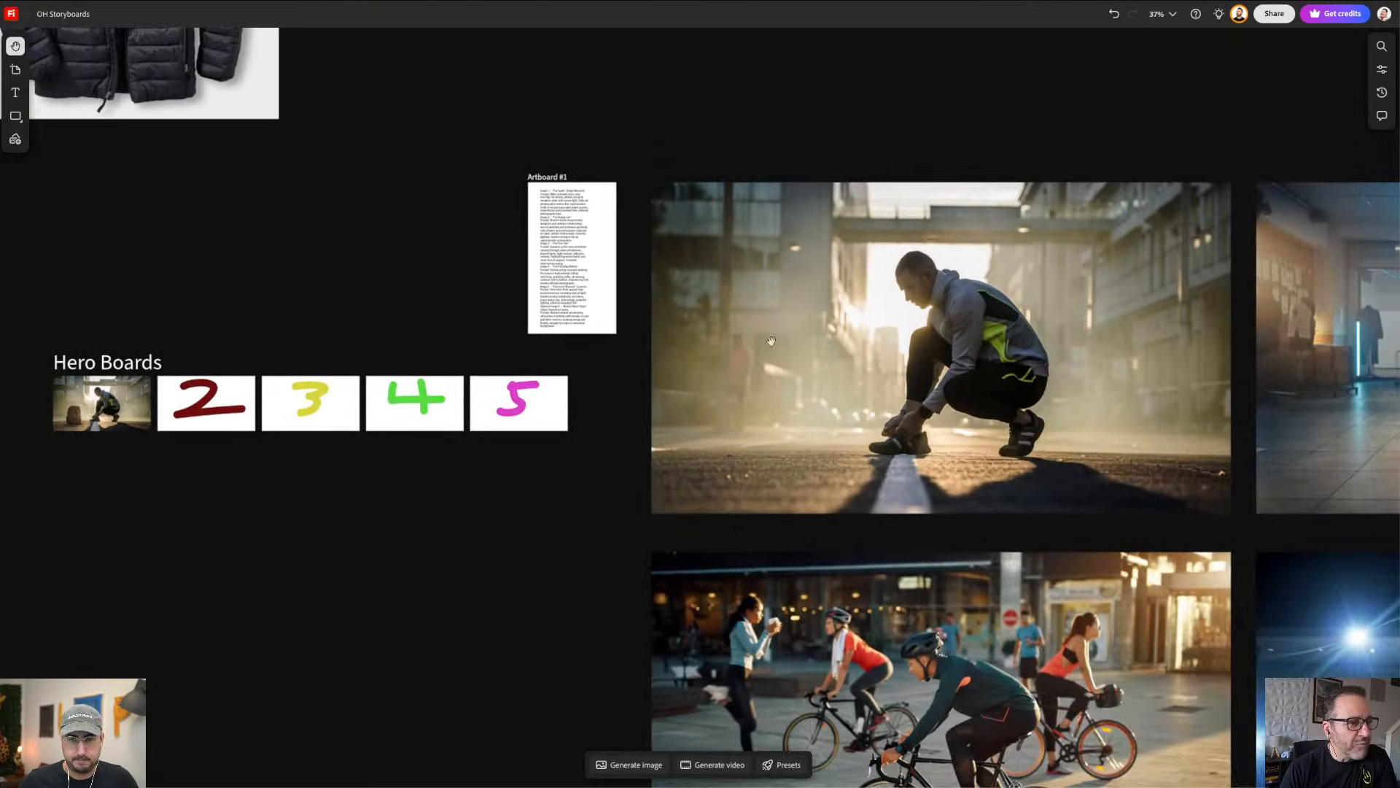
scroll(963, 388, "right", 5)
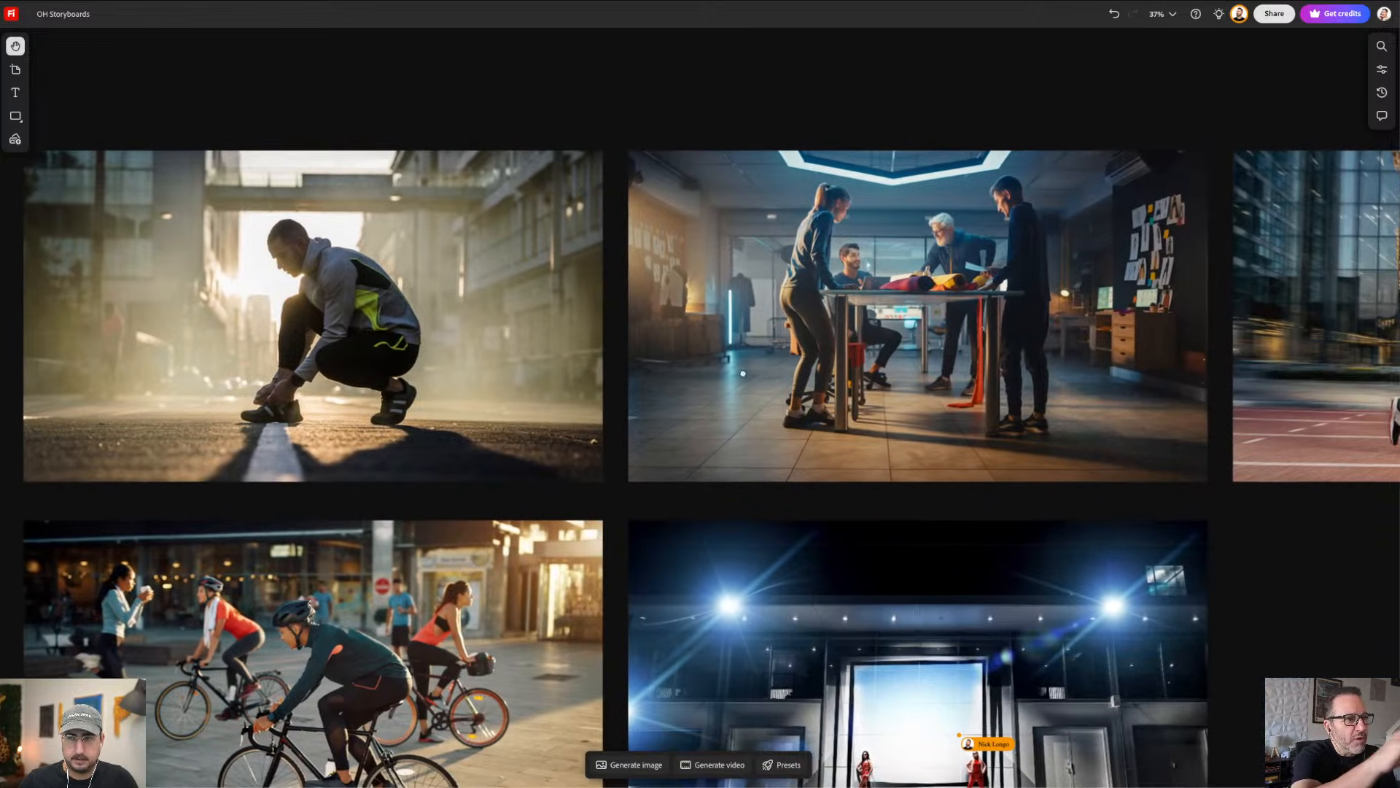
scroll(880, 421, "down", 3)
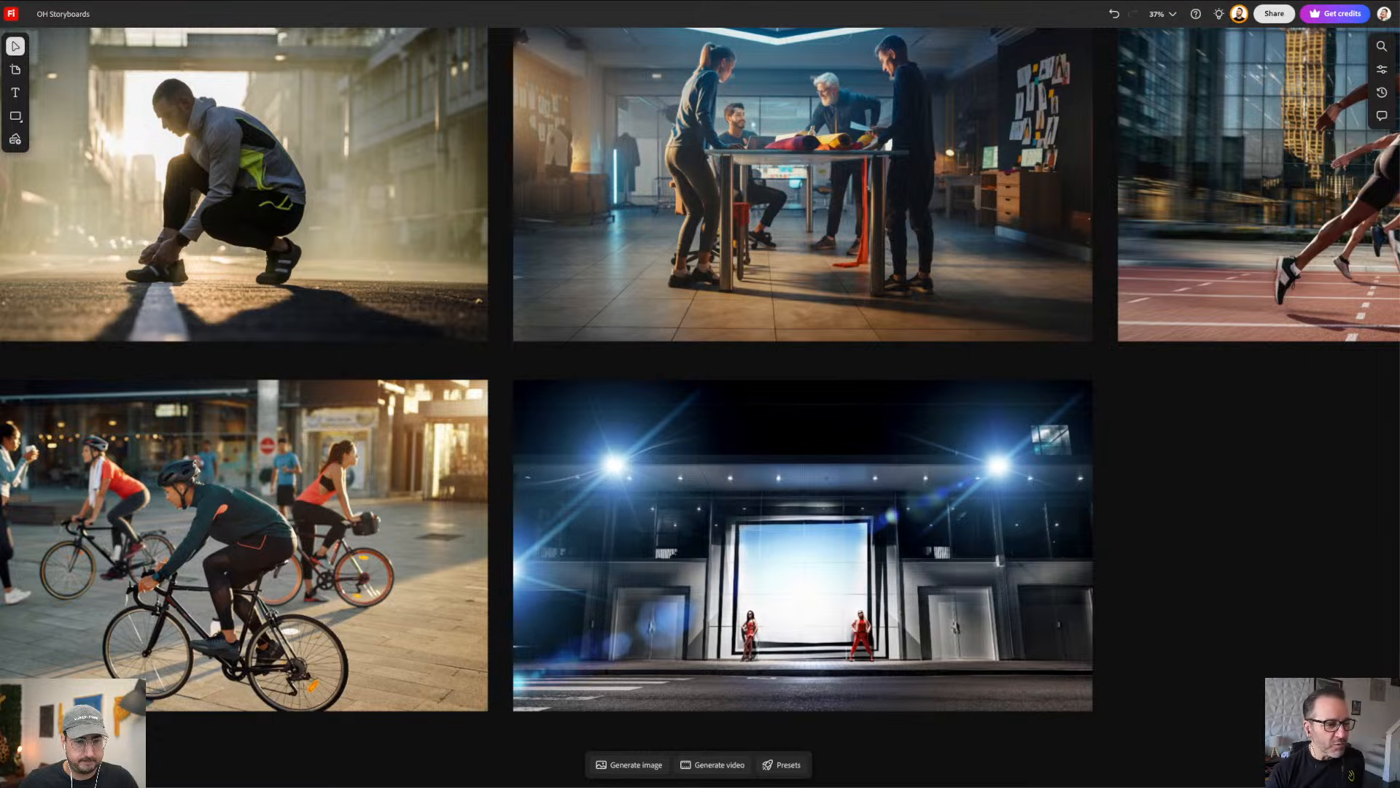
scroll(700, 400, "up", 1)
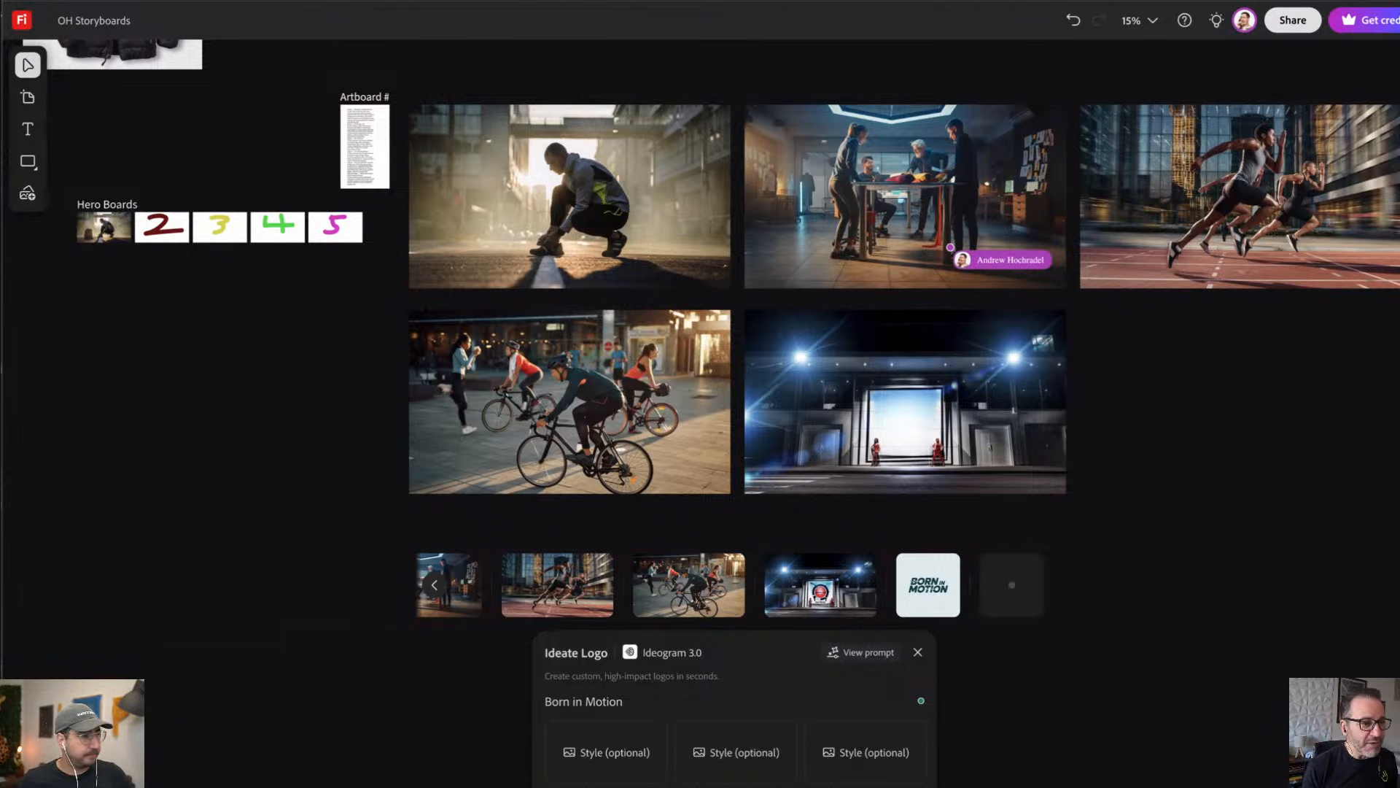
Step: Place the generated dark green "Born in Motion" logo on the canvas beside the storefront image and enlarge it slightly
mouse_move(925, 601)
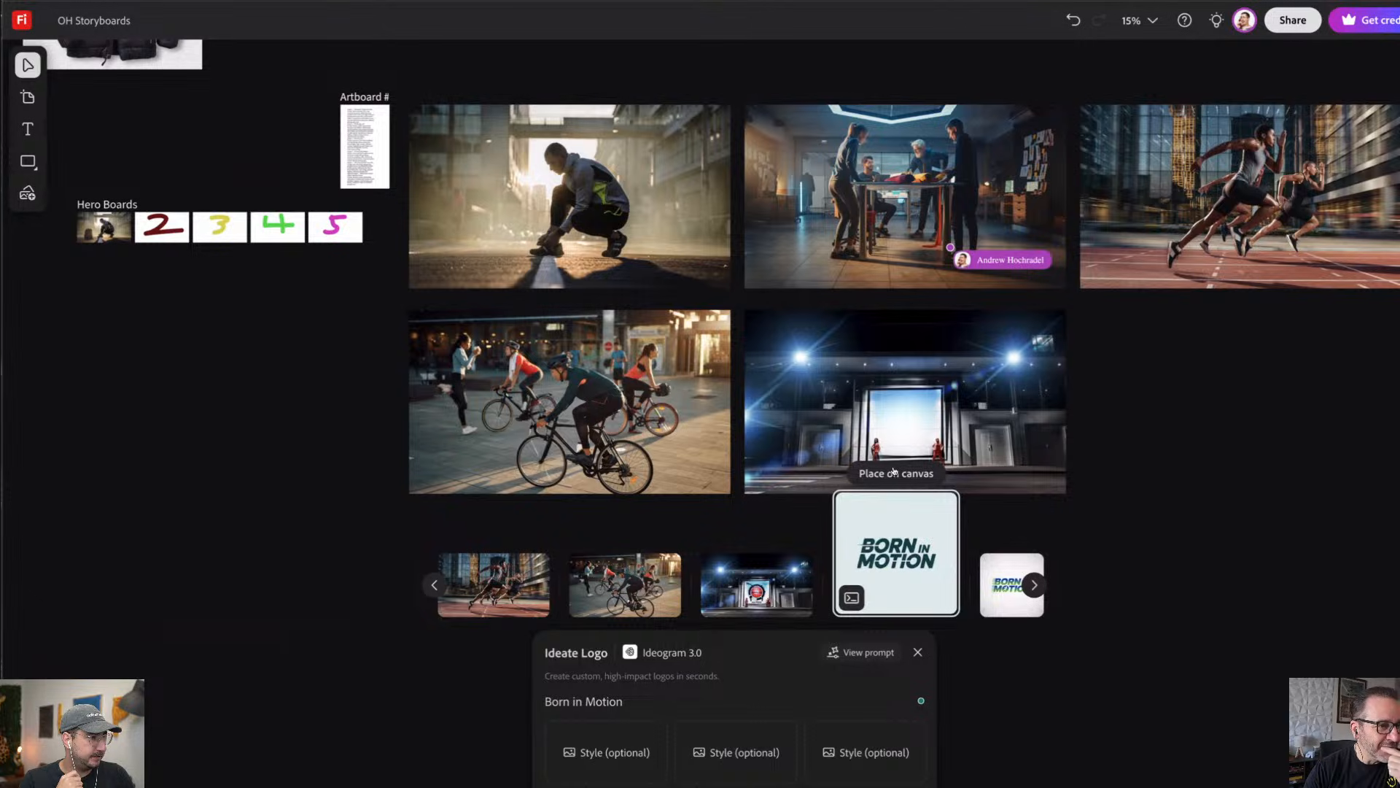
left_click_drag(897, 498, 1241, 544)
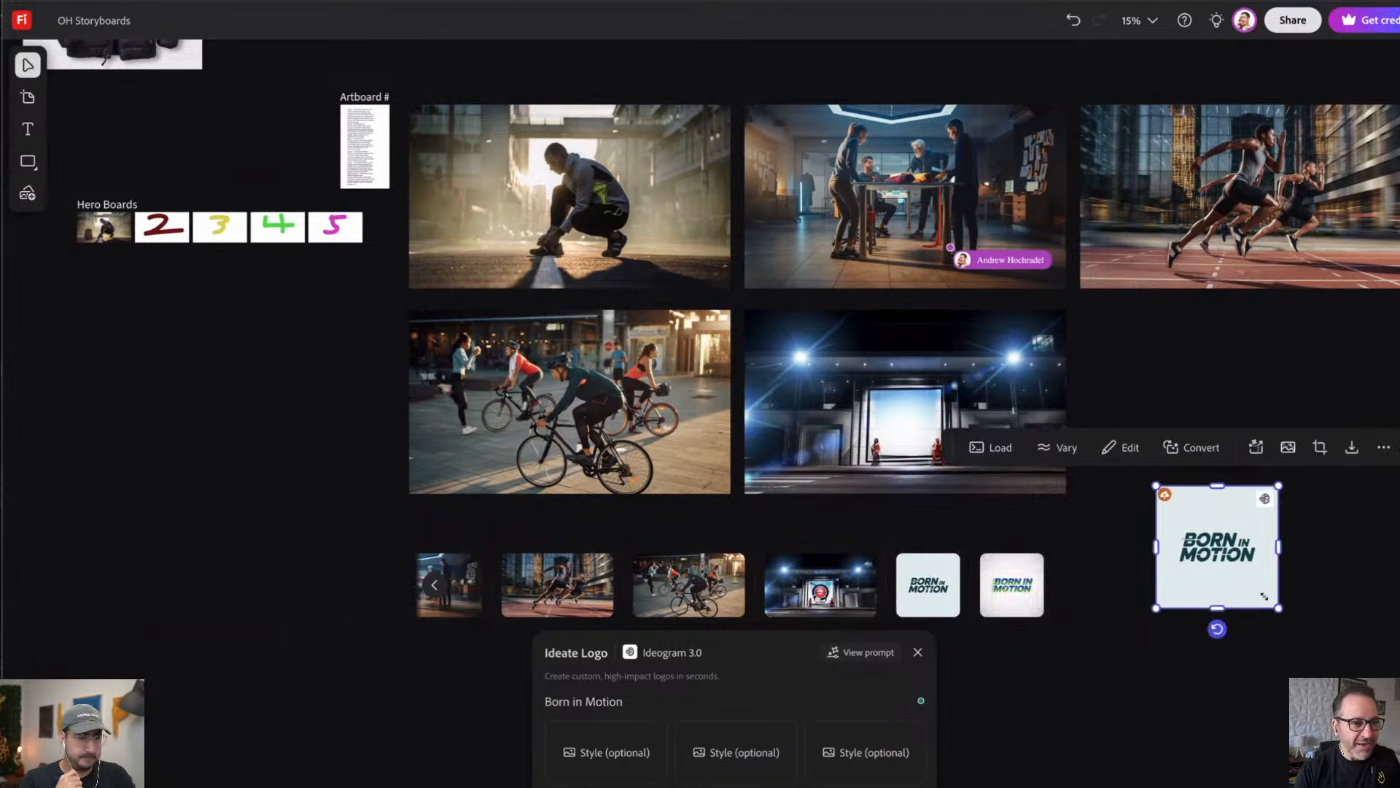
left_click_drag(1296, 623, 1313, 641)
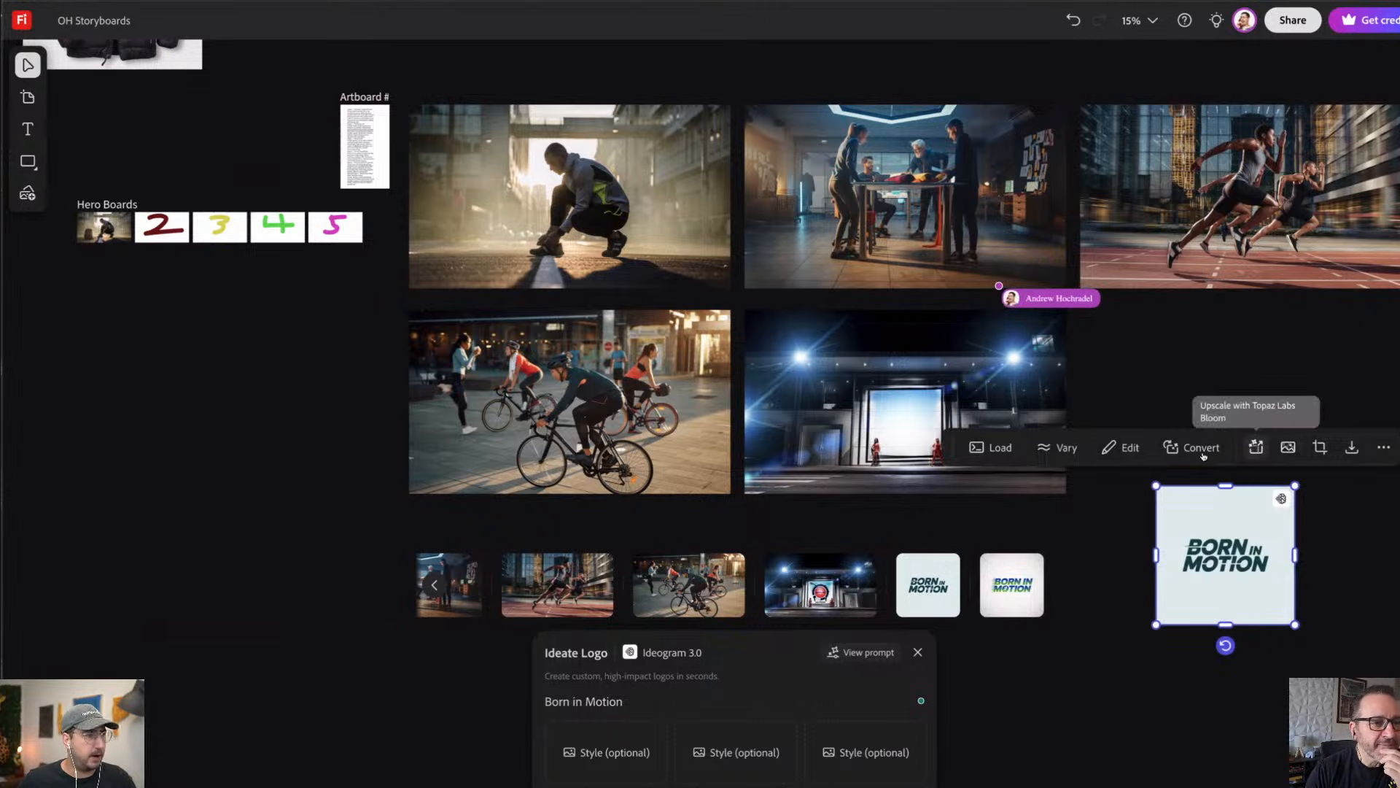
Step: Remove the logo's background, shrink the logo and centre it on the blank billboard in the storefront image
left_click(1288, 447)
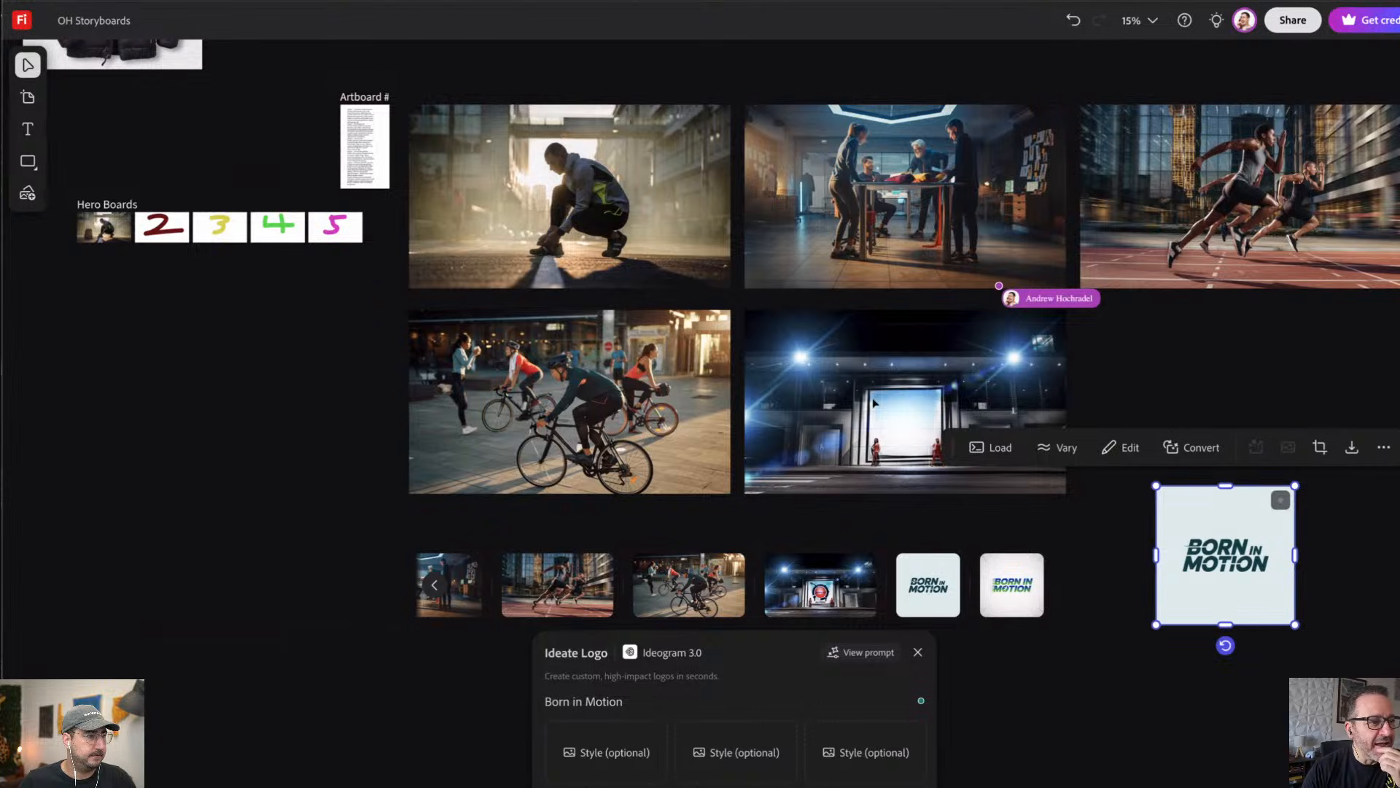
left_click_drag(1246, 570, 931, 439)
left_click_drag(982, 495, 948, 474)
scroll(956, 422, "up", 5)
scroll(955, 421, "up", 2)
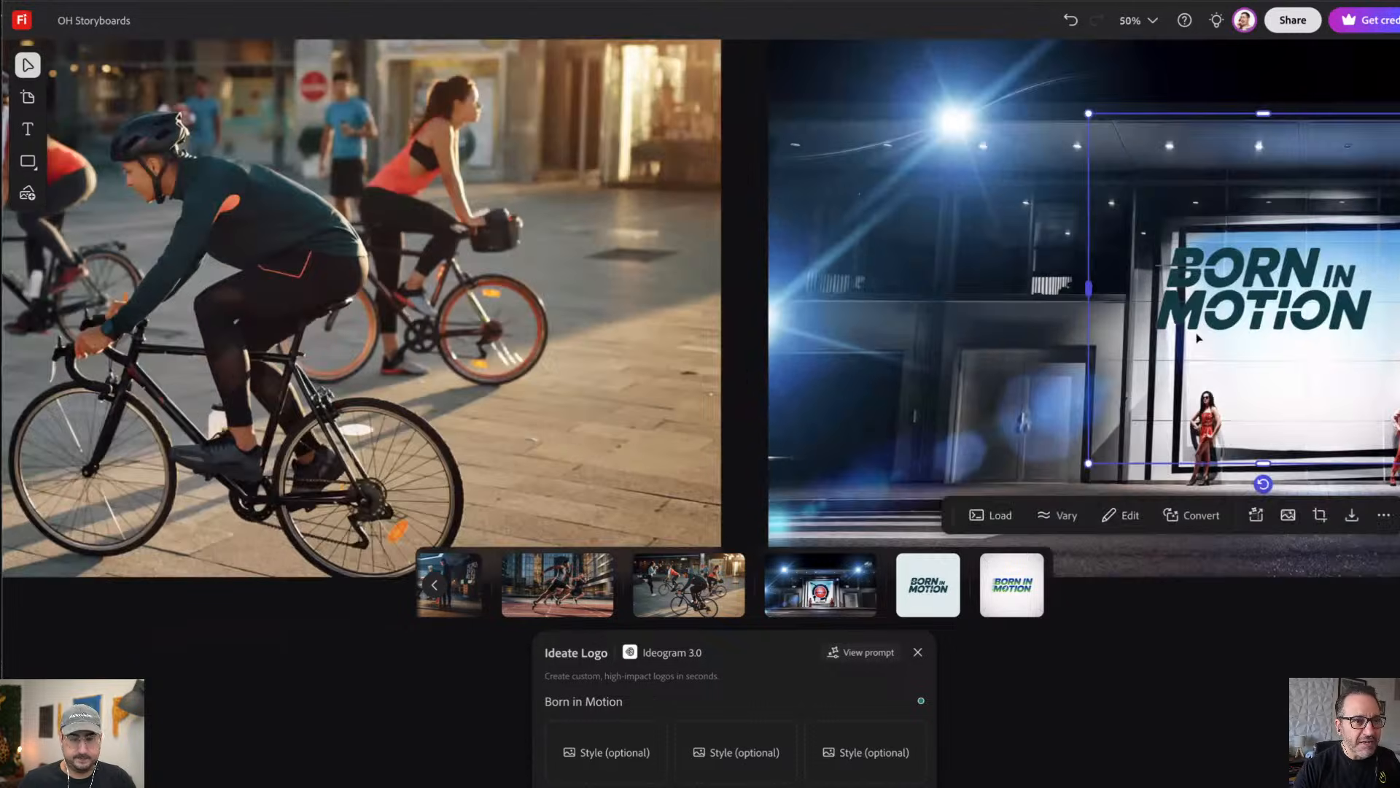
key("space")
left_click_drag(1197, 265, 792, 301)
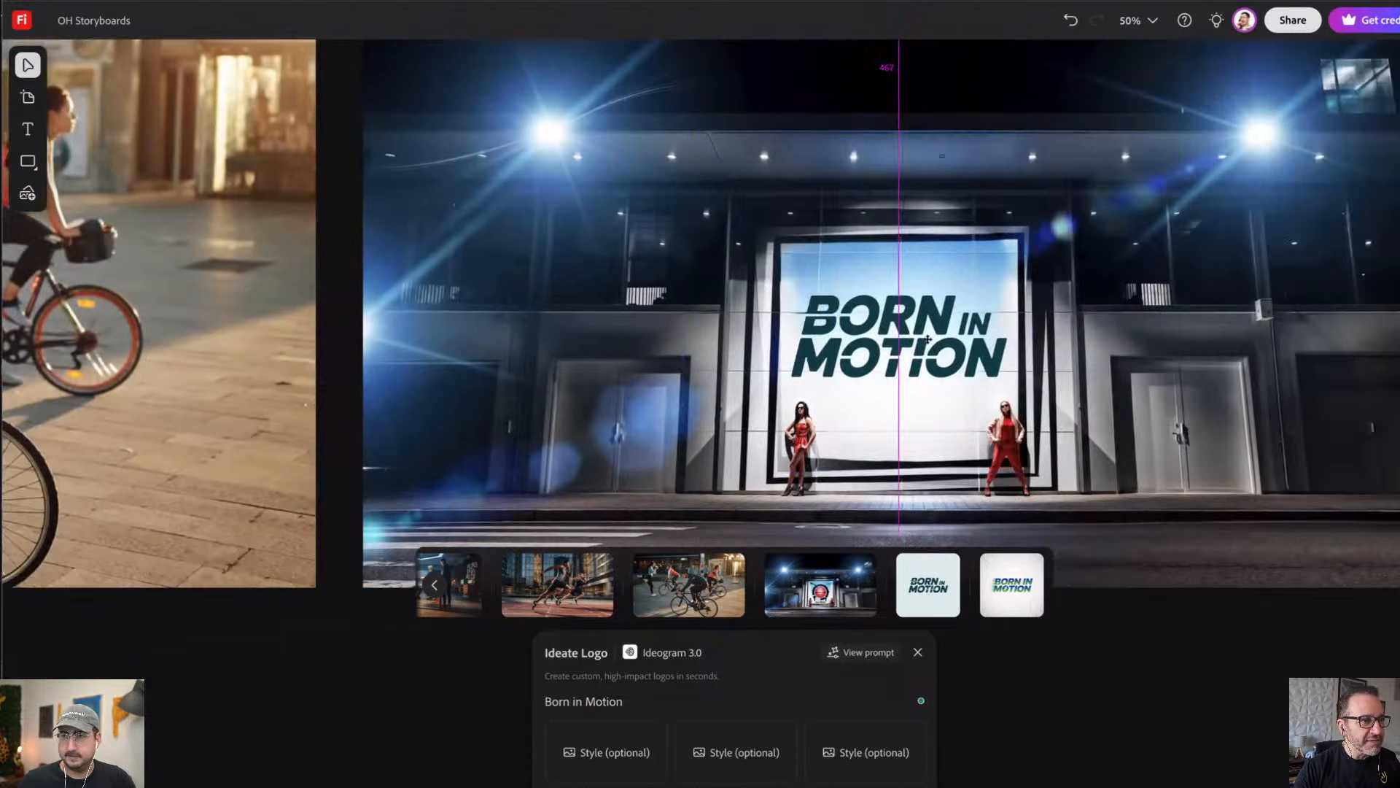
left_click(1264, 740)
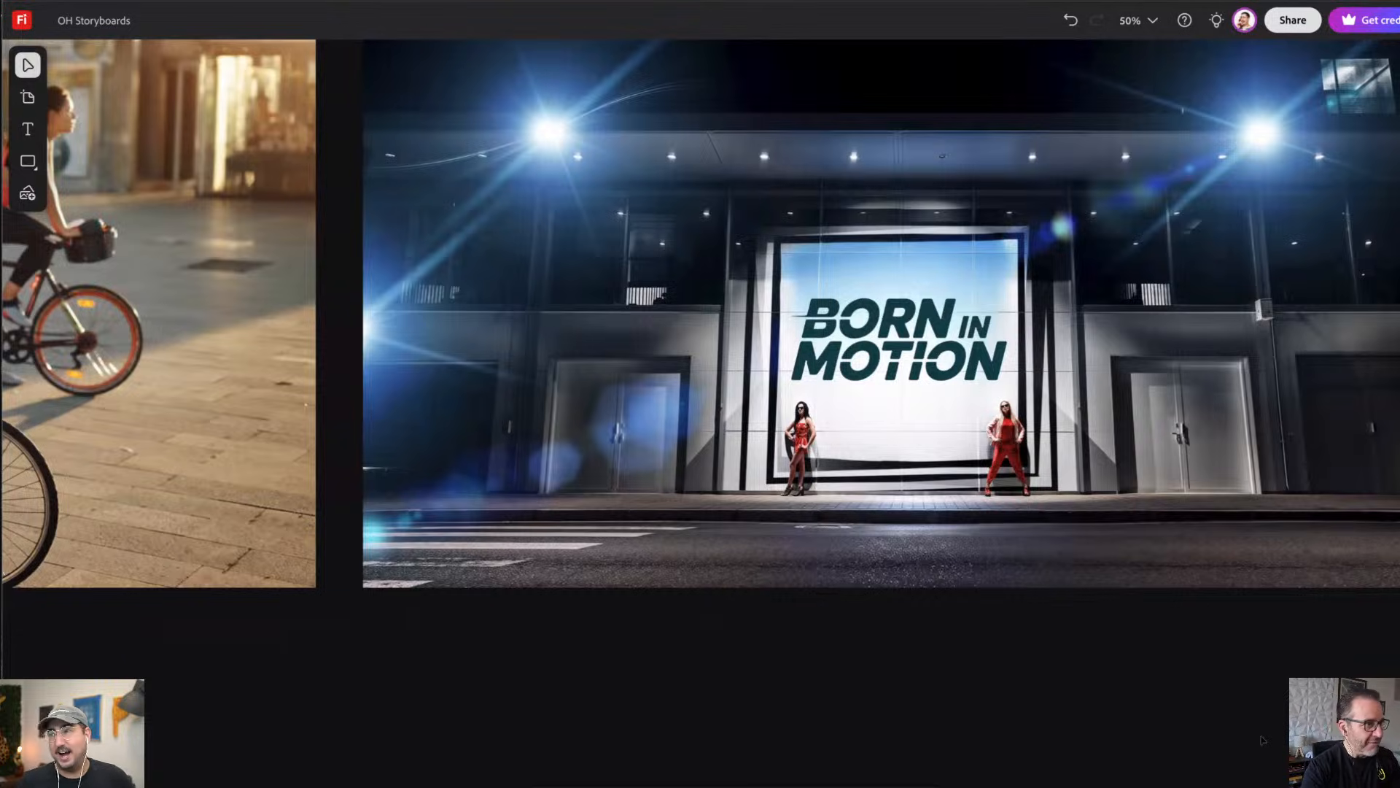
key("ctrl+minus")
left_click_drag(938, 656, 1134, 702)
key("ctrl+minus")
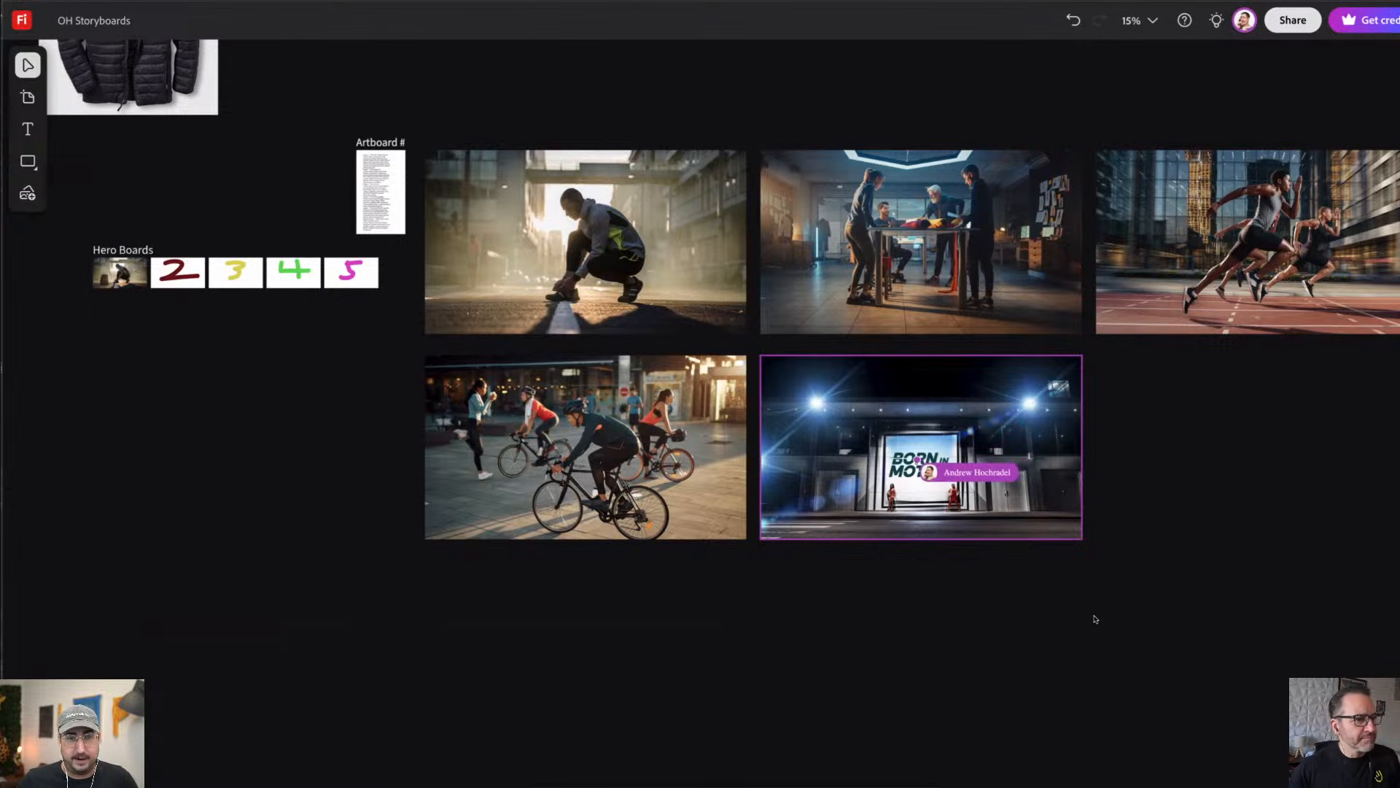
scroll(1087, 605, "down", 2)
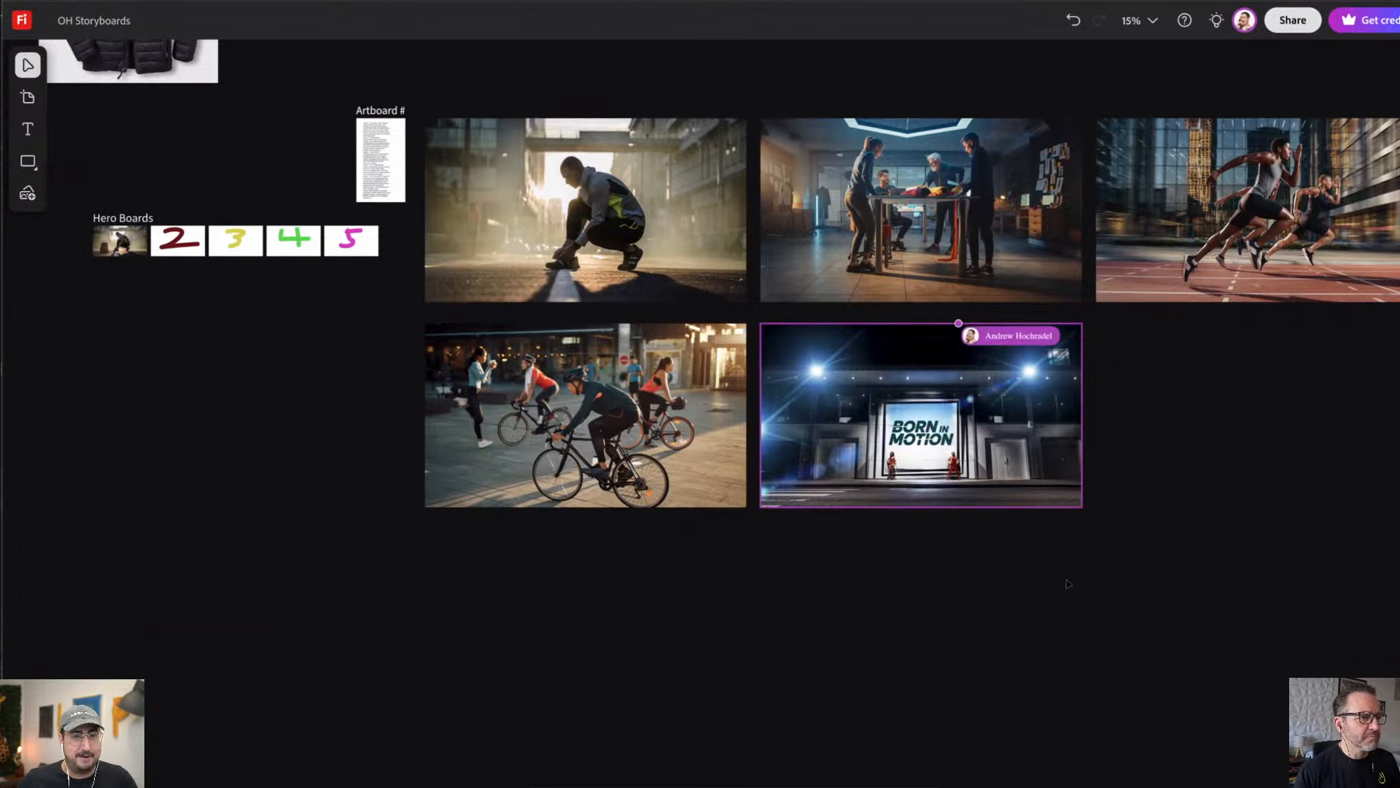
scroll(1067, 584, "down", 2)
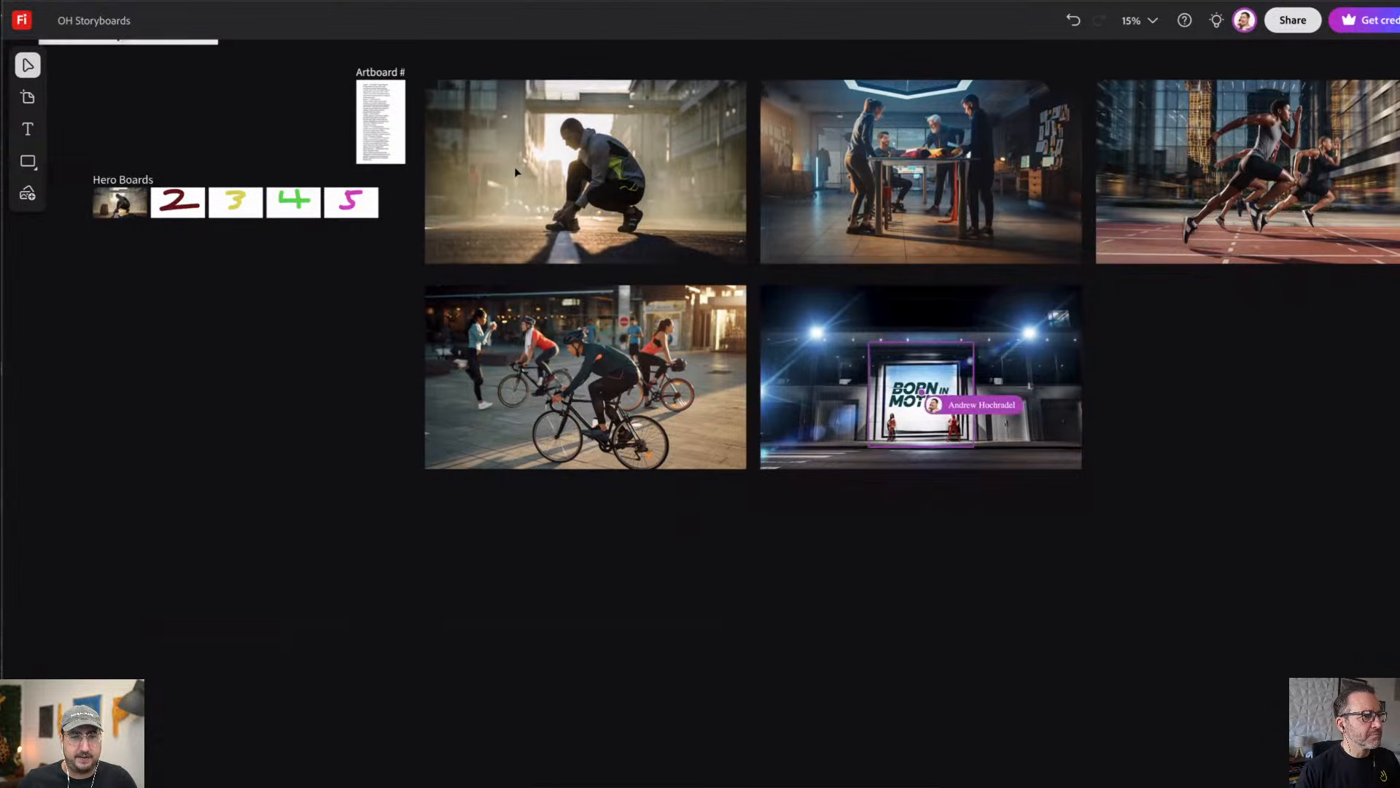
scroll(514, 172, "down", 2)
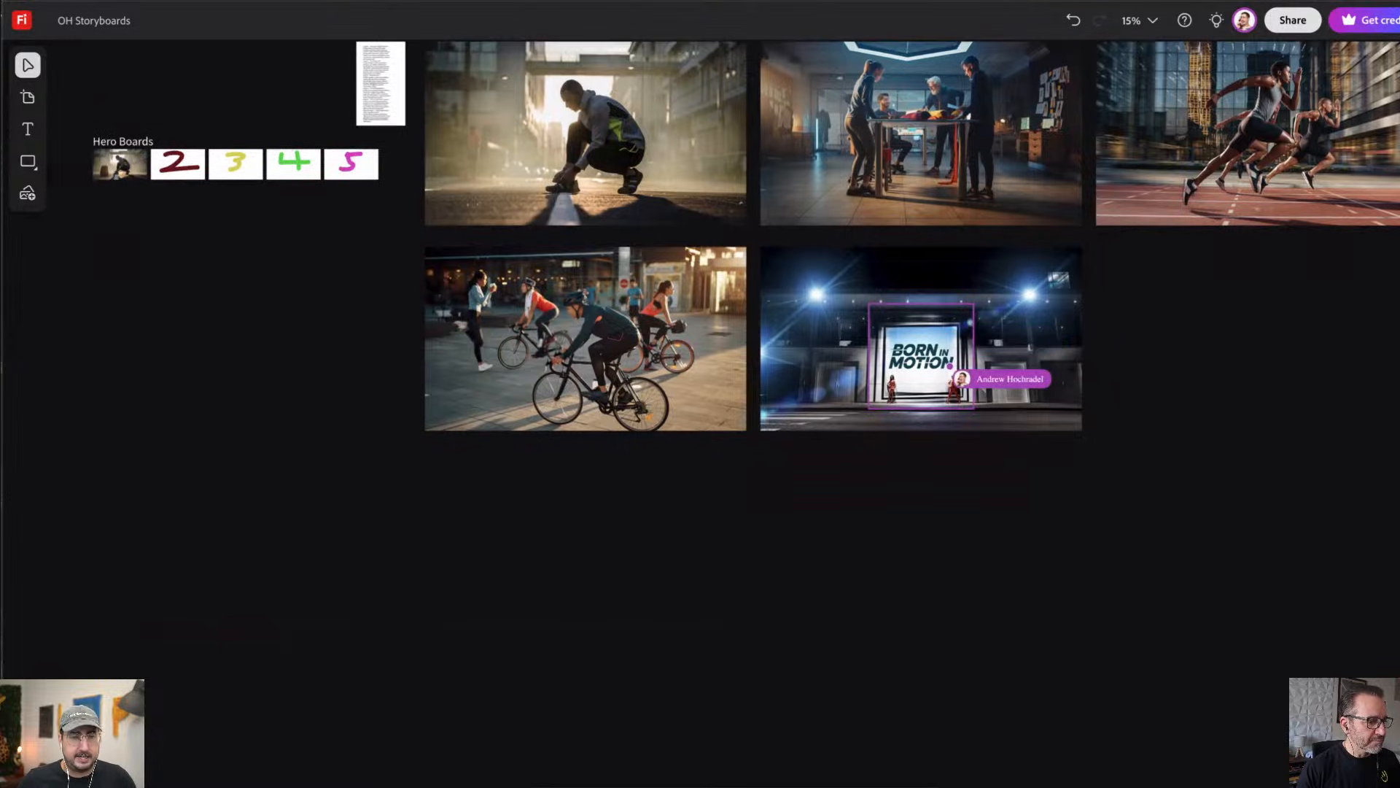
scroll(978, 579, "down", 1)
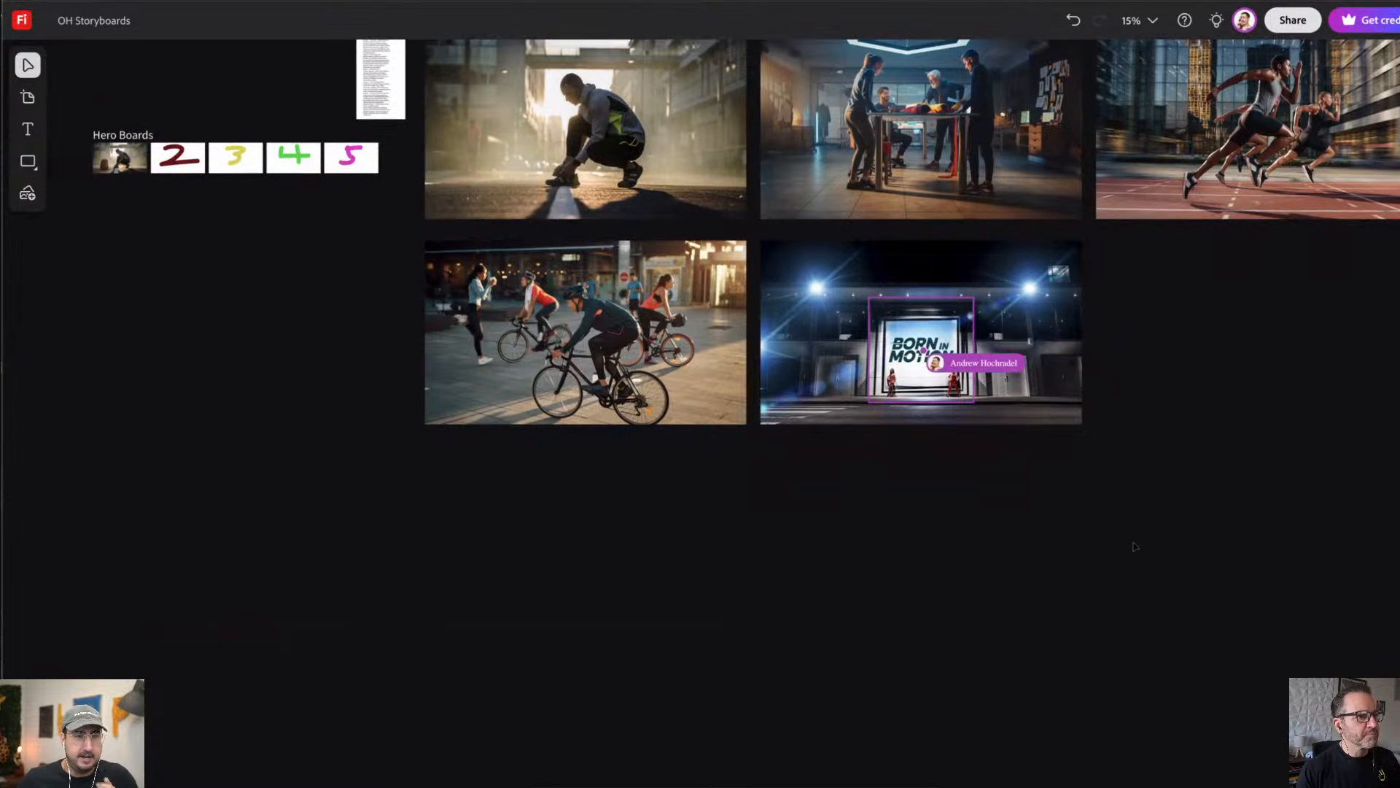
key("space")
left_click_drag(1117, 575, 1082, 593)
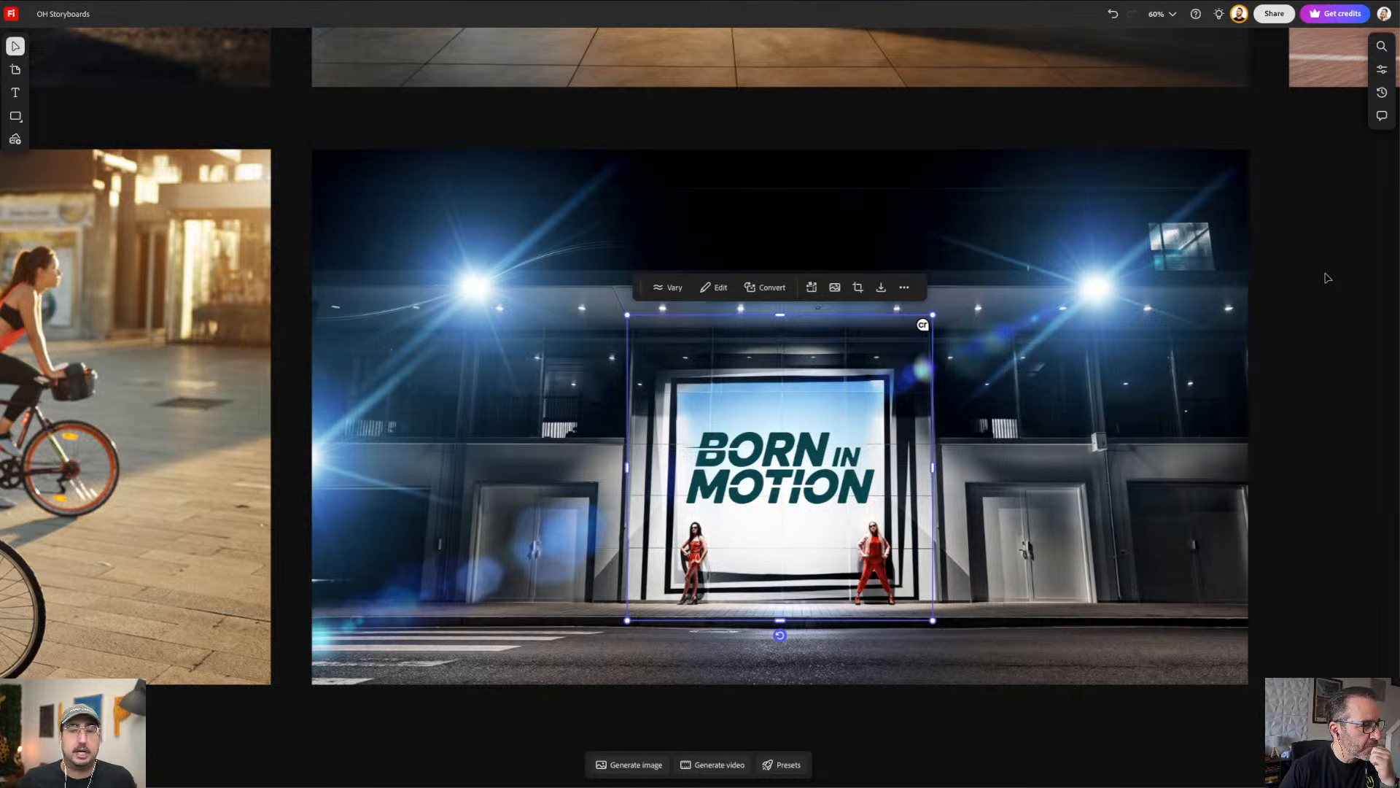
left_click_drag(1328, 261, 759, 506)
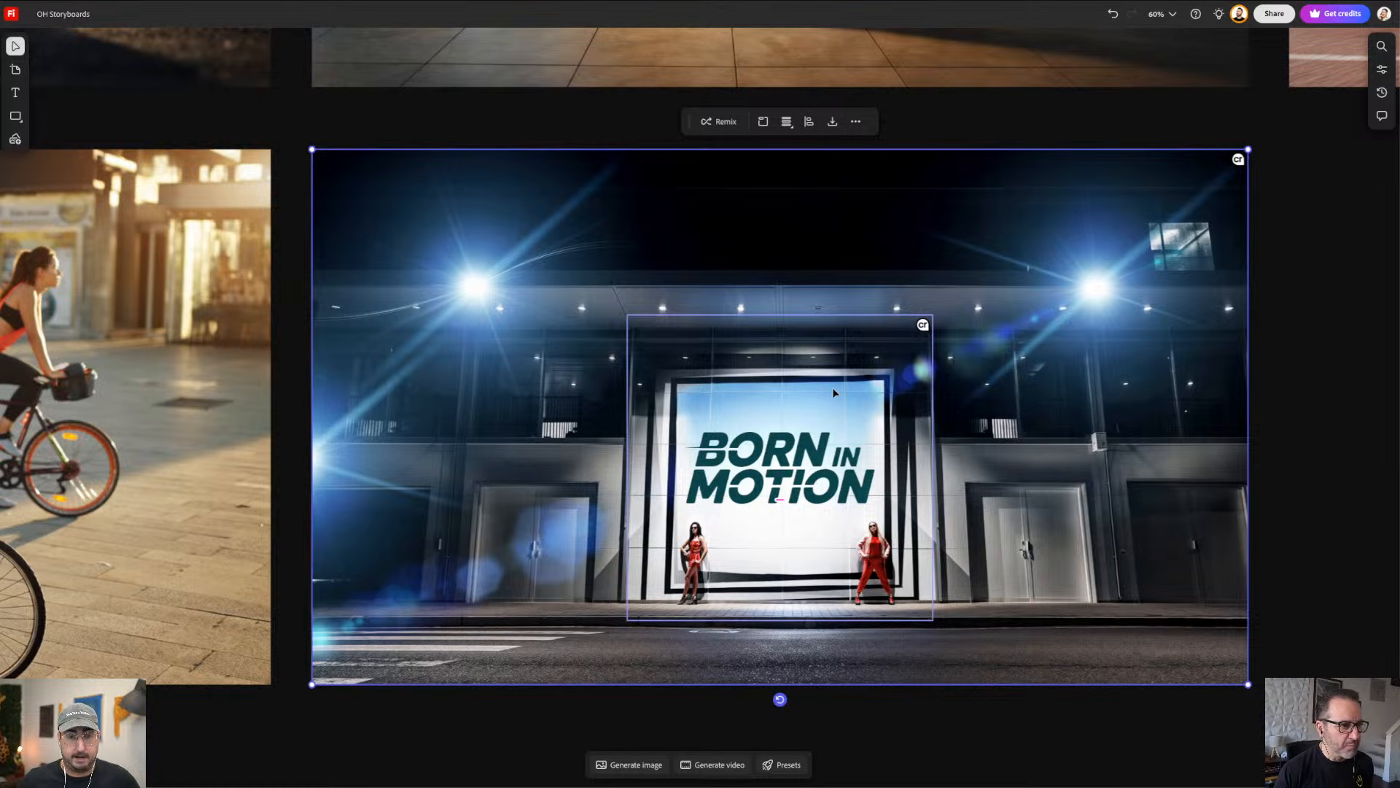
left_click(1272, 219)
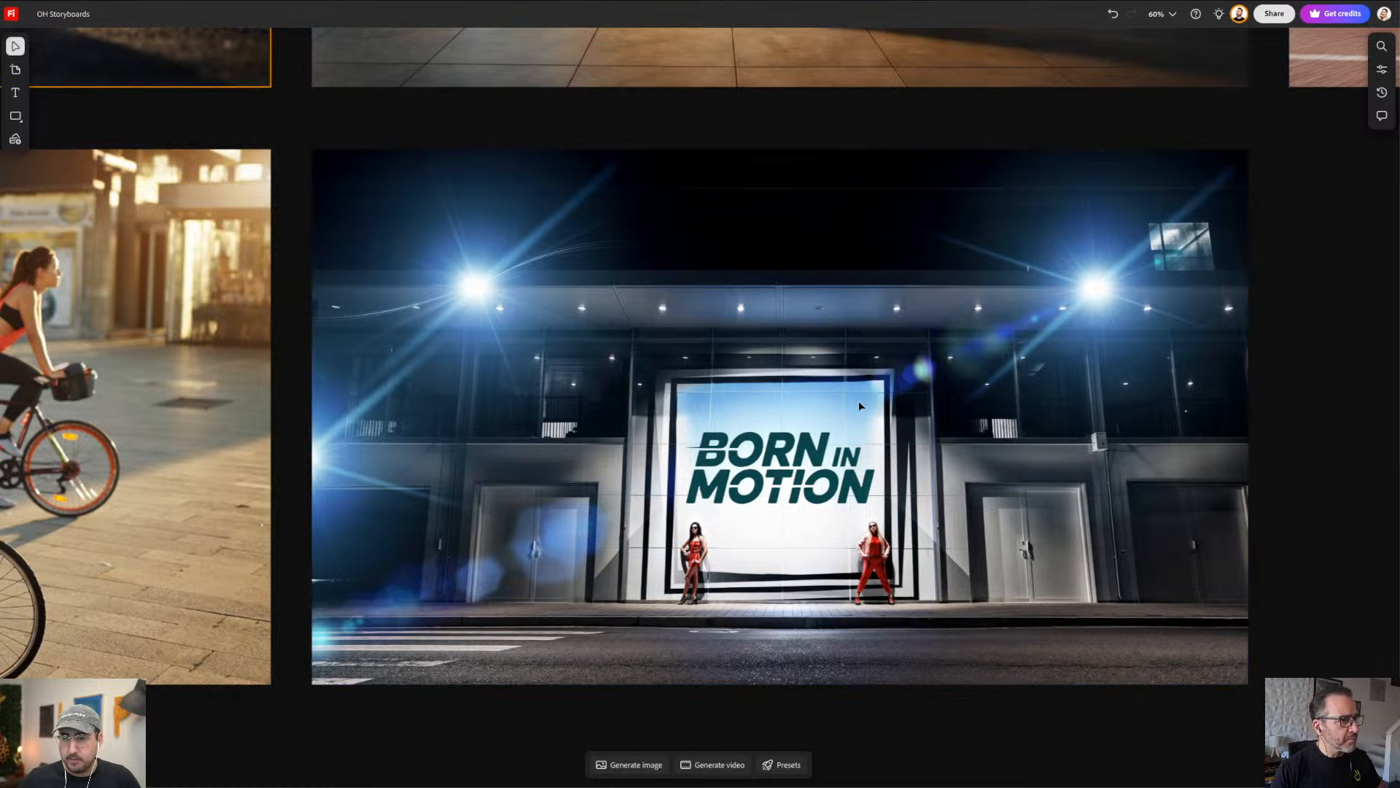
Step: Switch to Panel5.psdc in Photoshop and place OH Storyboards-2.png on the artboard, scaled to 1920 px wide to fill it
mouse_move(636, 778)
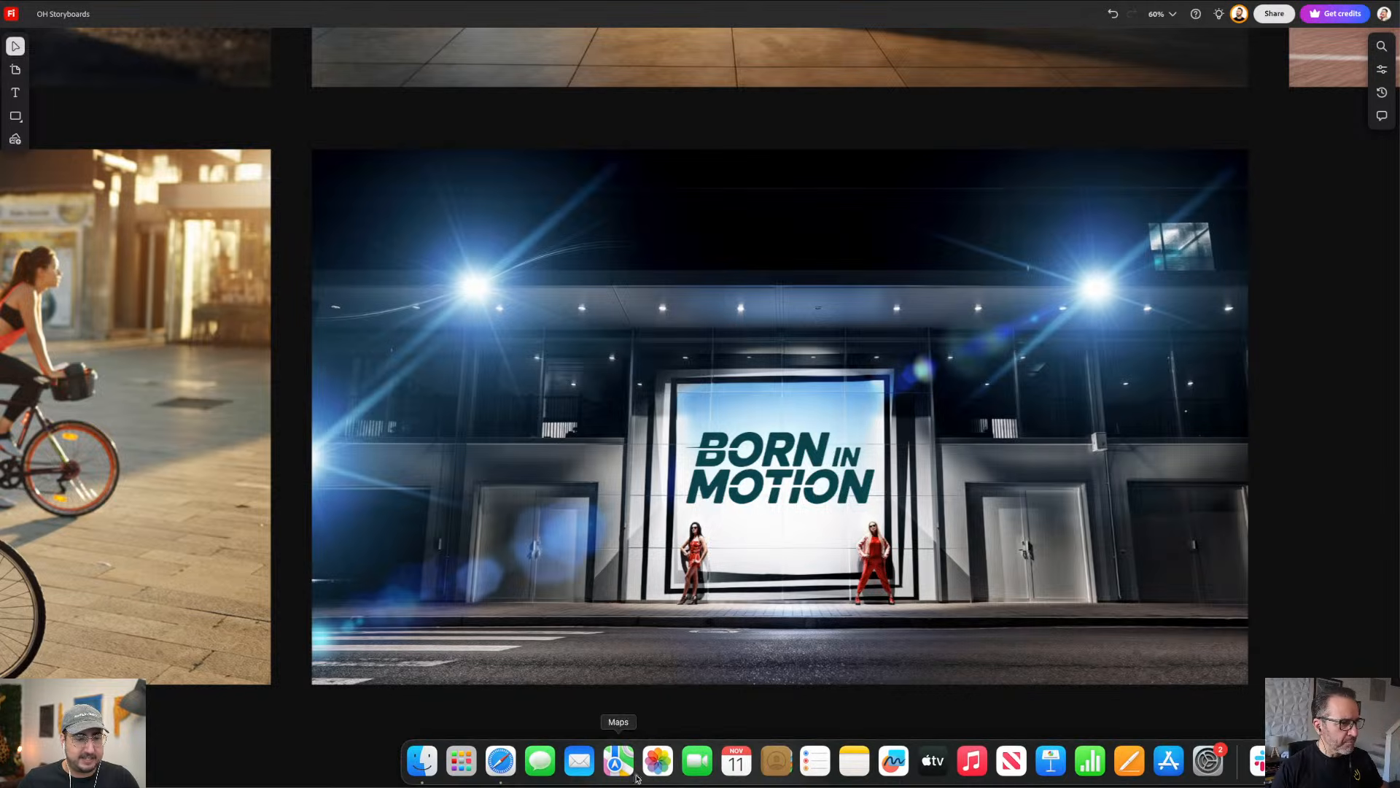
left_click(1258, 760)
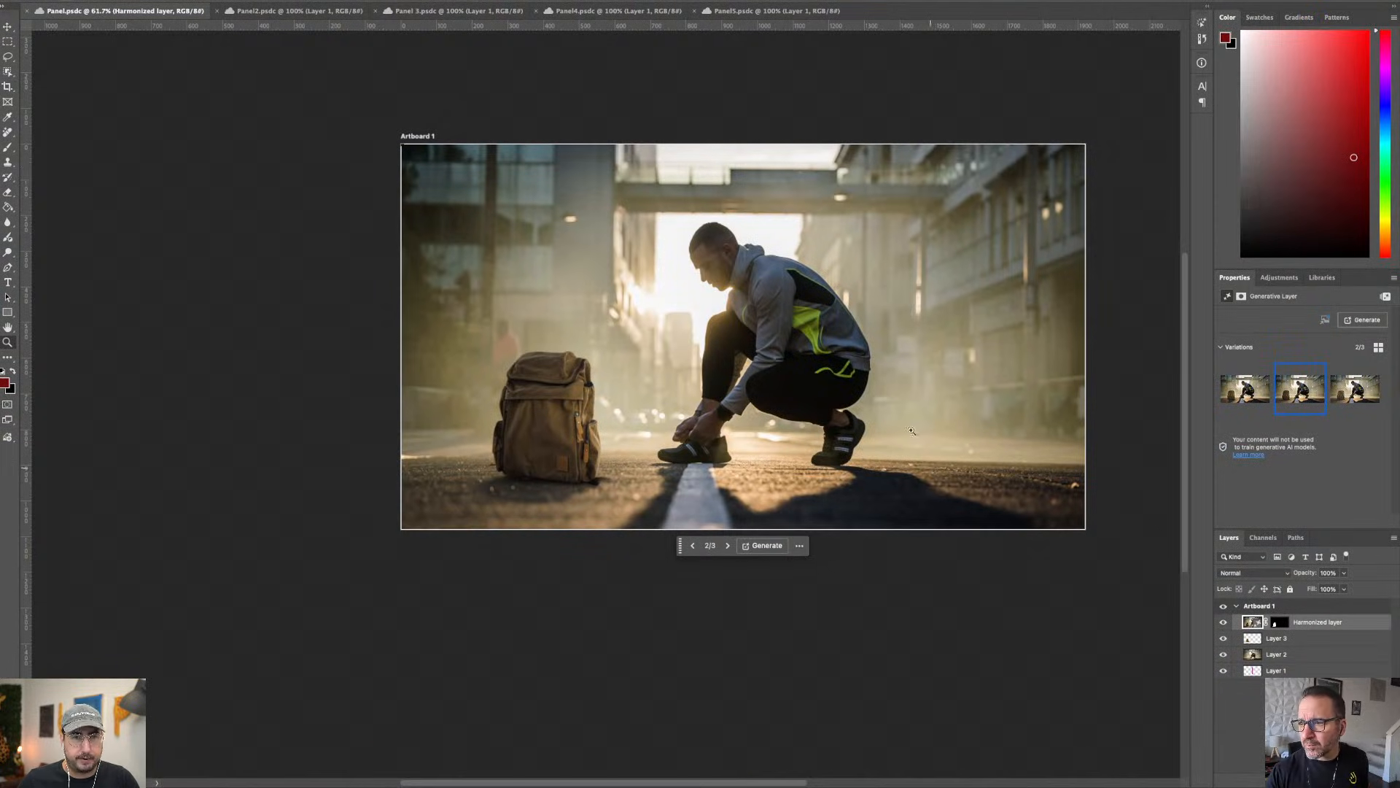
left_click(773, 11)
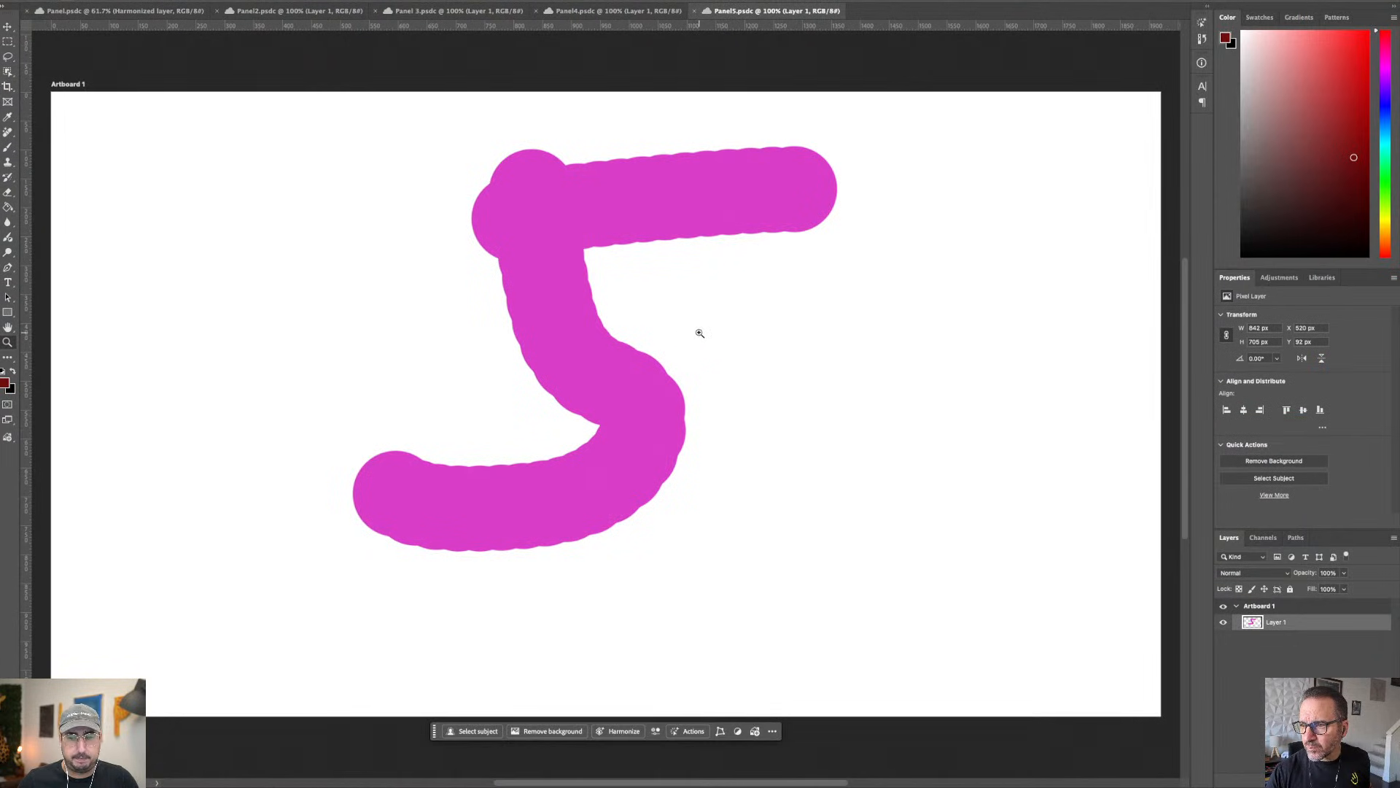
mouse_move(524, 782)
left_click(446, 761)
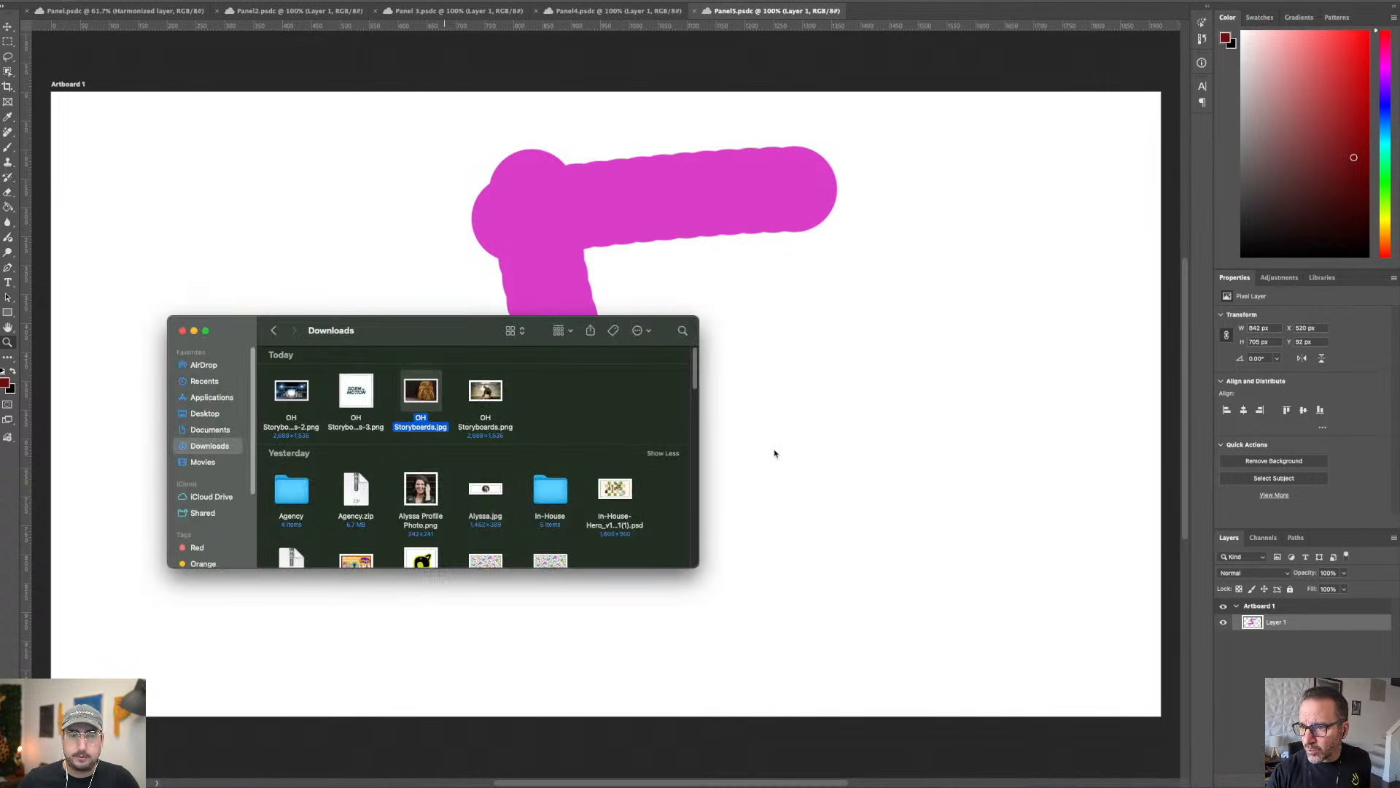
left_click_drag(291, 391, 553, 292)
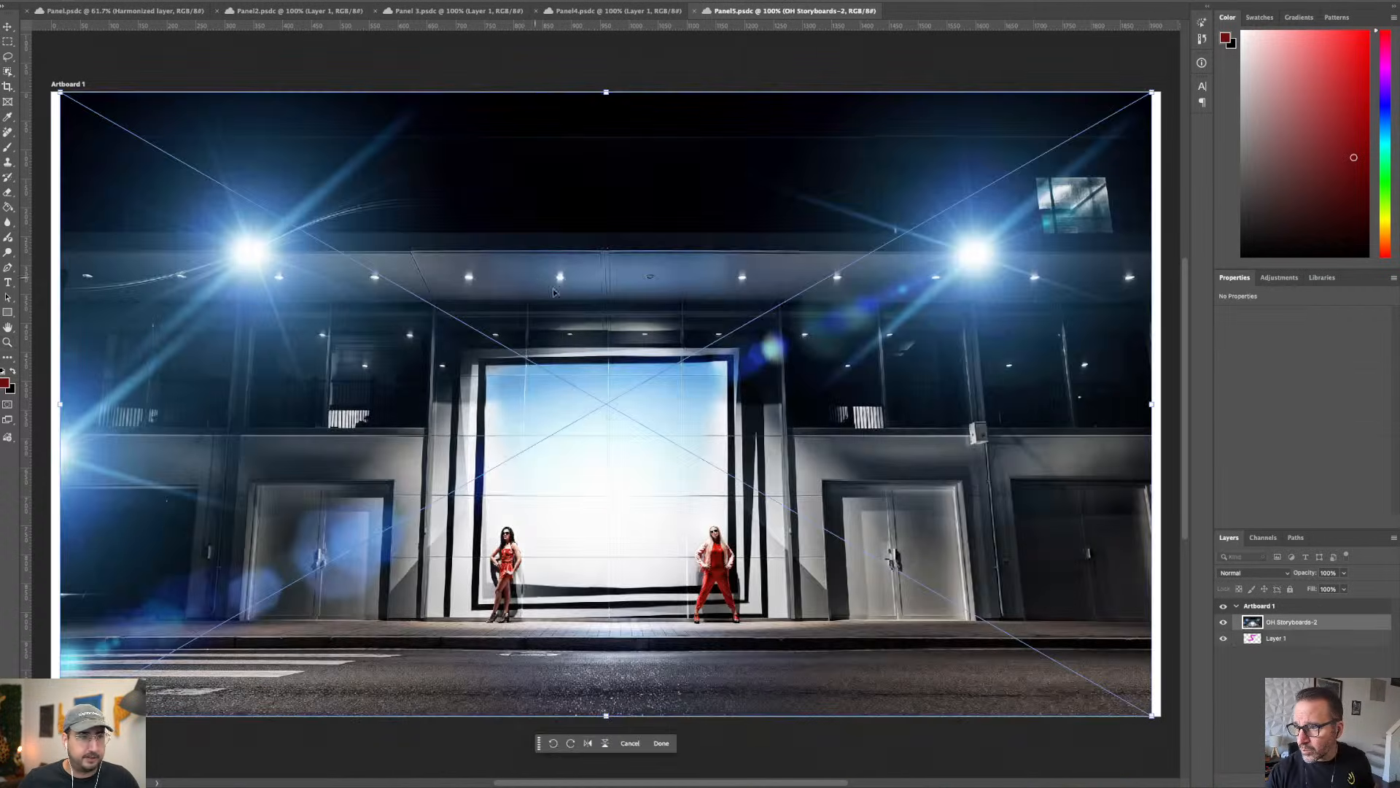
left_click_drag(1152, 404, 1163, 406)
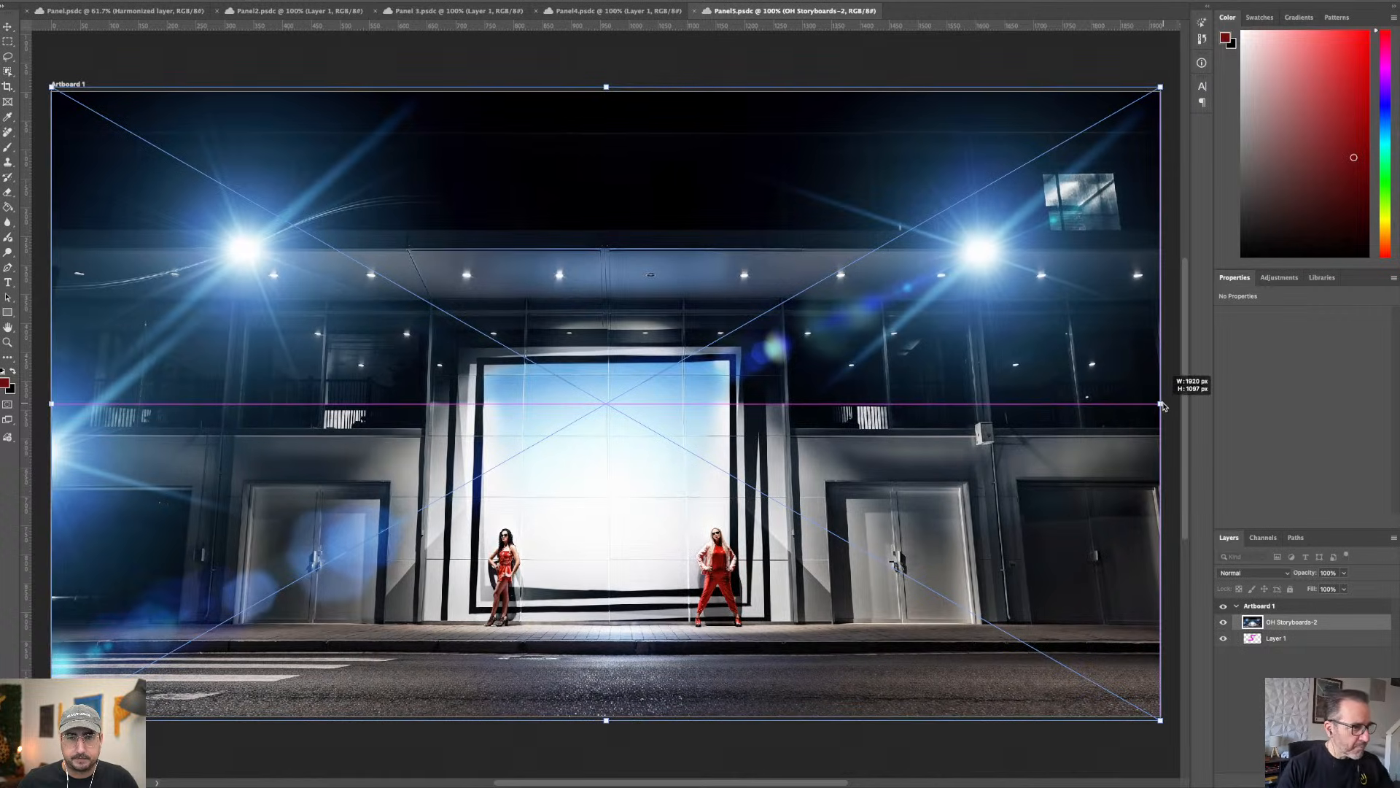
key("Return")
Step: Place the logo file OH Storyboards-3.png, shrink it to about 400 px wide and centre it on the blank billboard
key("super+Tab")
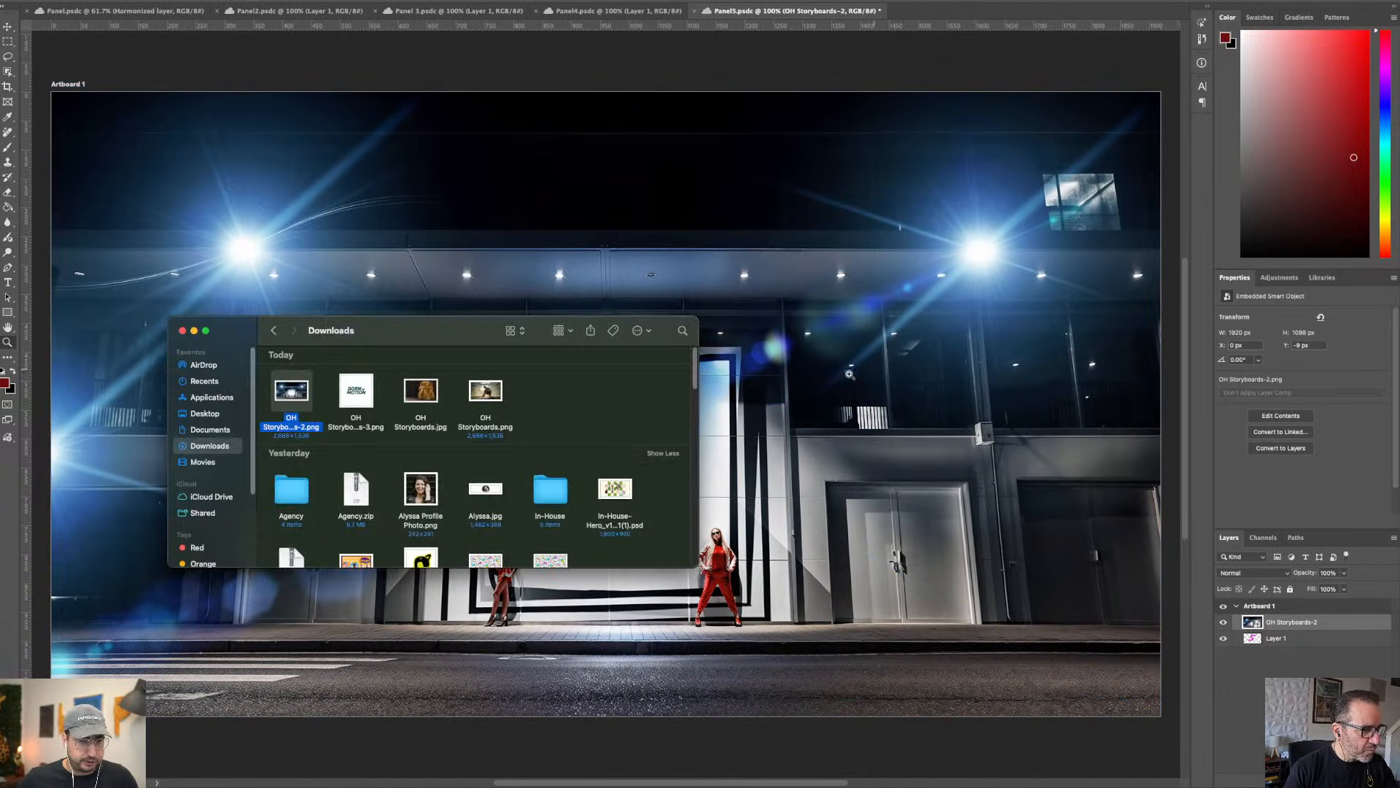
left_click_drag(356, 390, 583, 268)
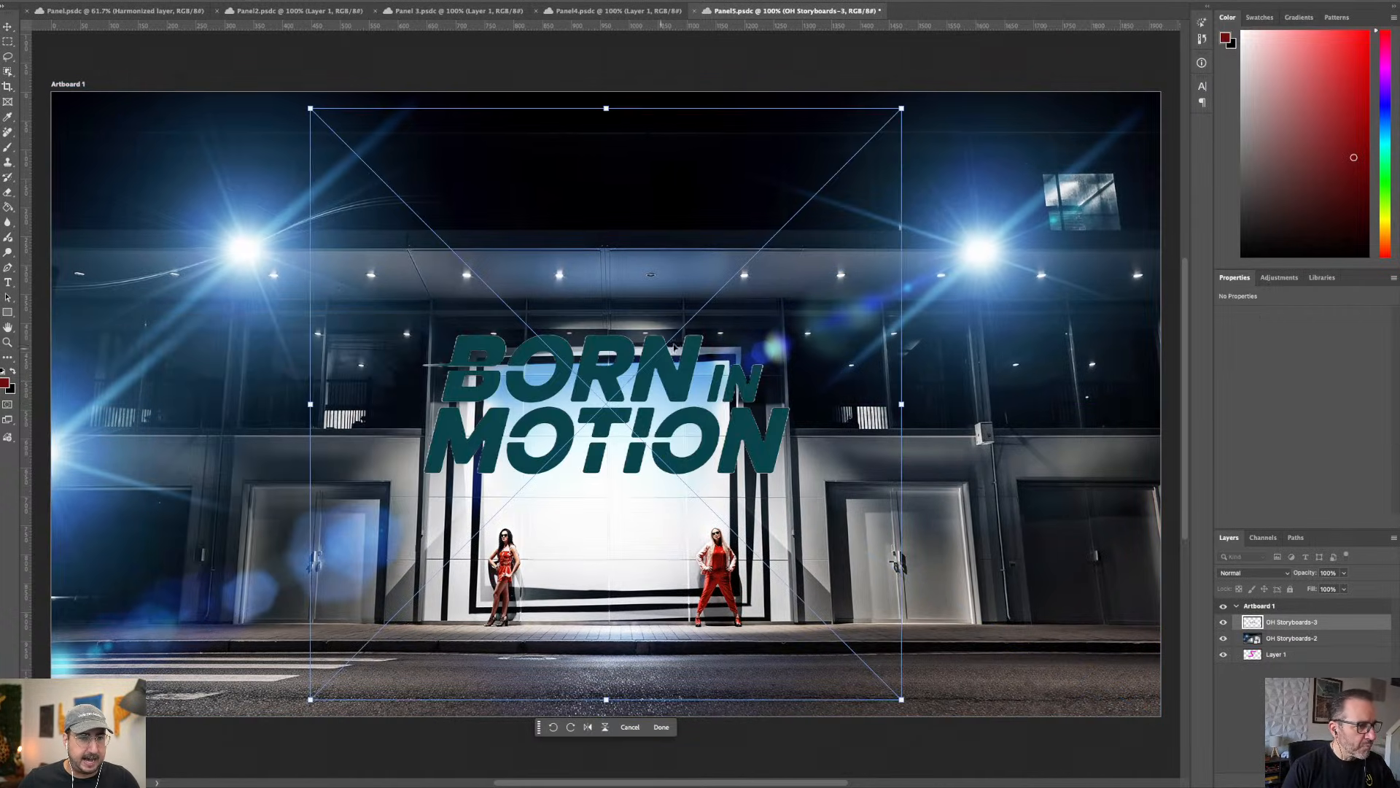
left_click_drag(902, 404, 793, 411)
left_click_drag(648, 429, 647, 496)
key("Return")
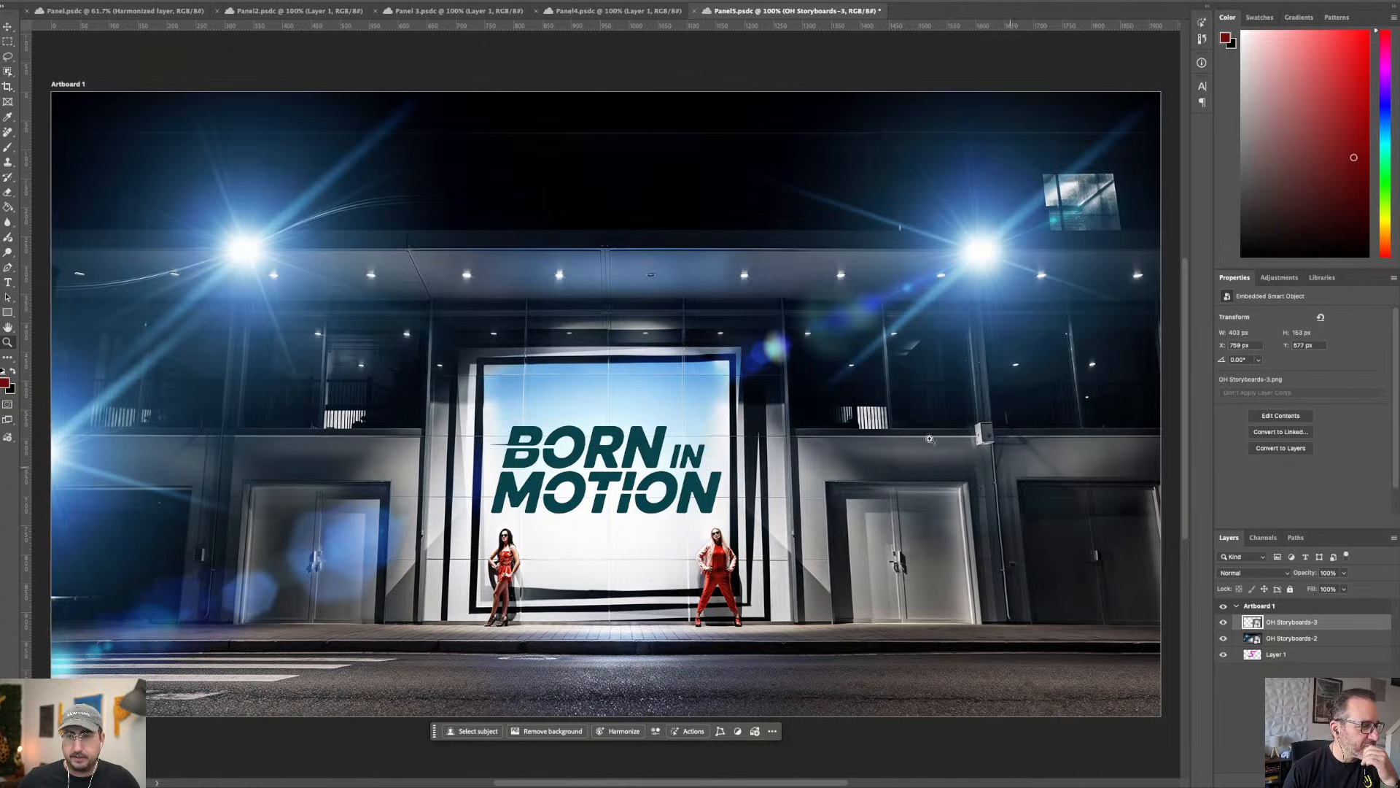
Step: Set the blend mode of the "Born in Motion" logo layer to Color Burn
left_click_drag(528, 511, 1131, 560)
left_click(1244, 575)
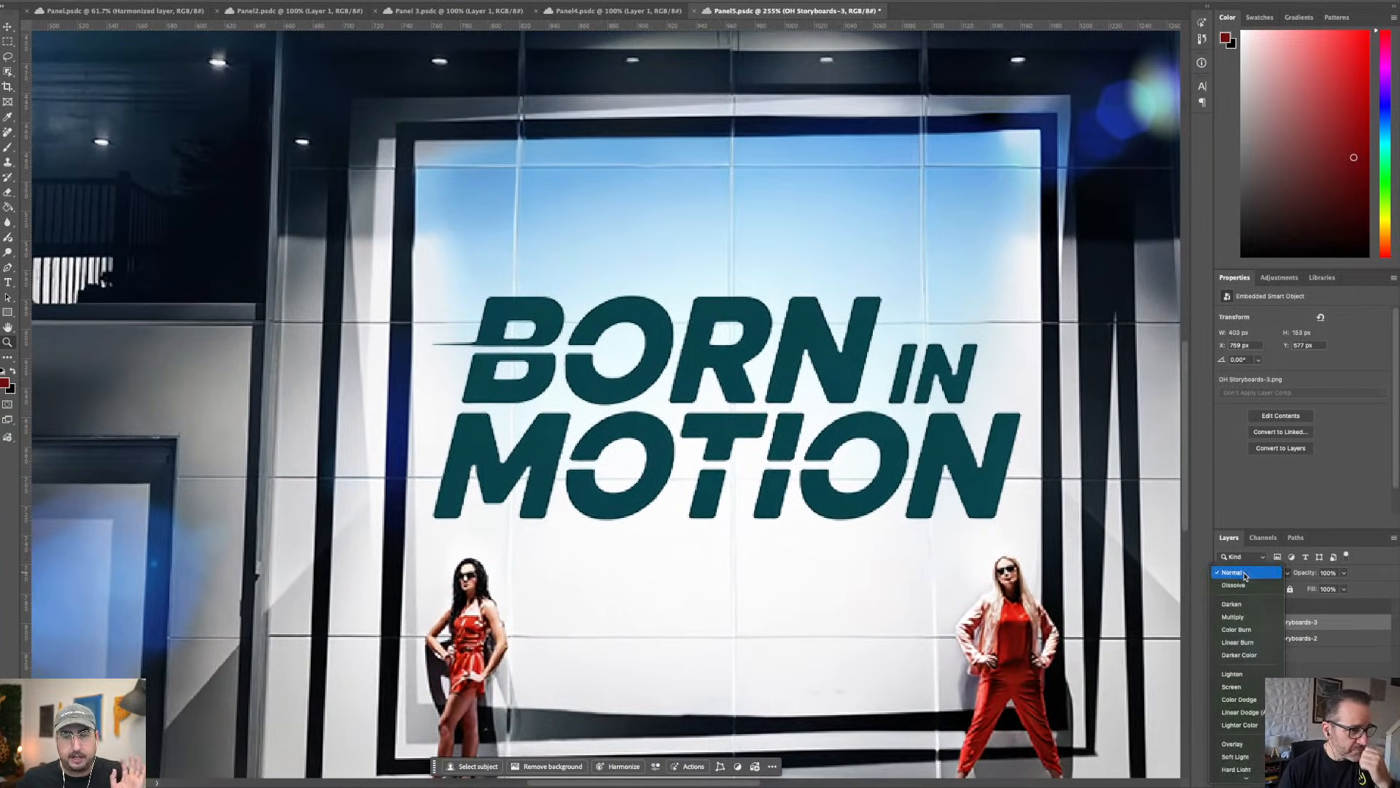
left_click(1241, 630)
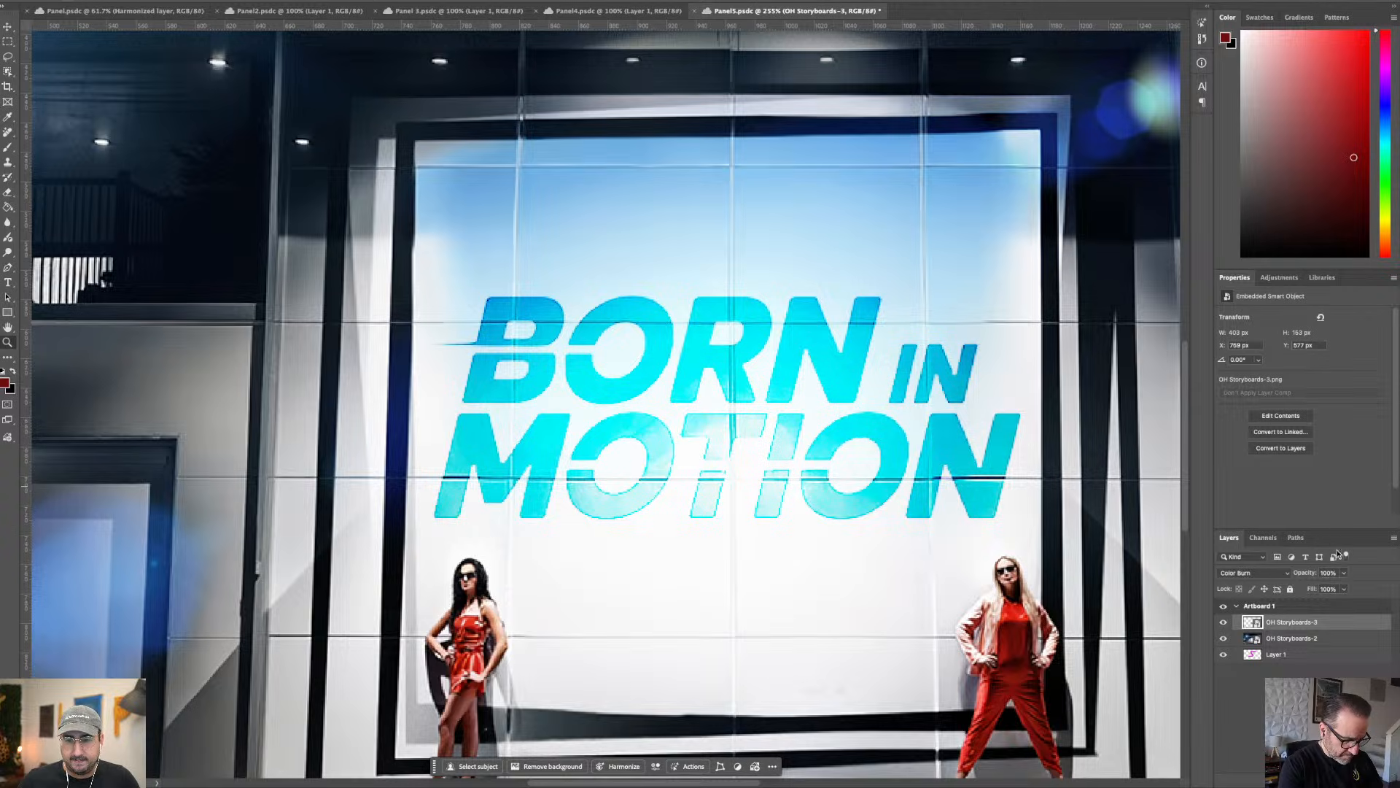
Step: Duplicate the Color Burn logo layer and set the copy's opacity to 50%
left_click(1328, 573)
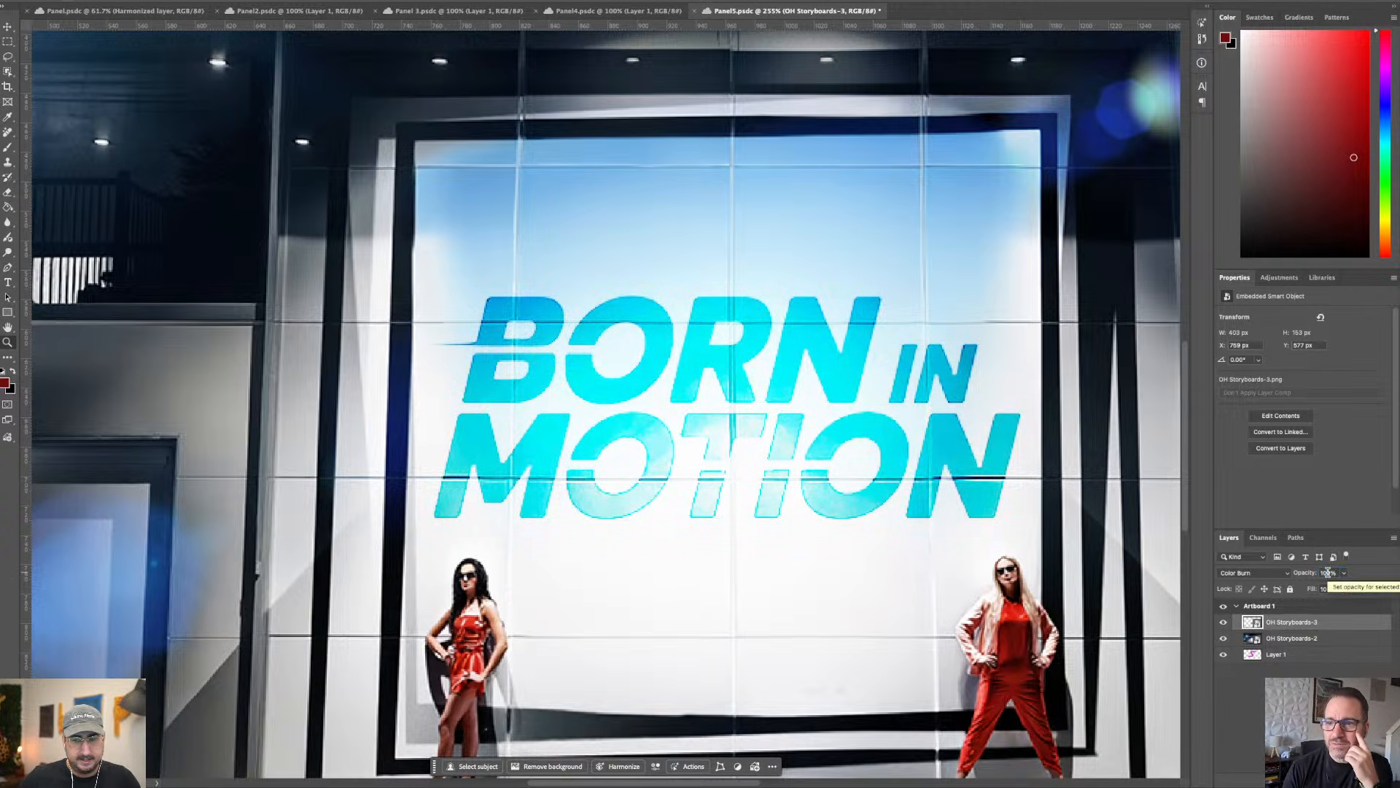
key("super+j")
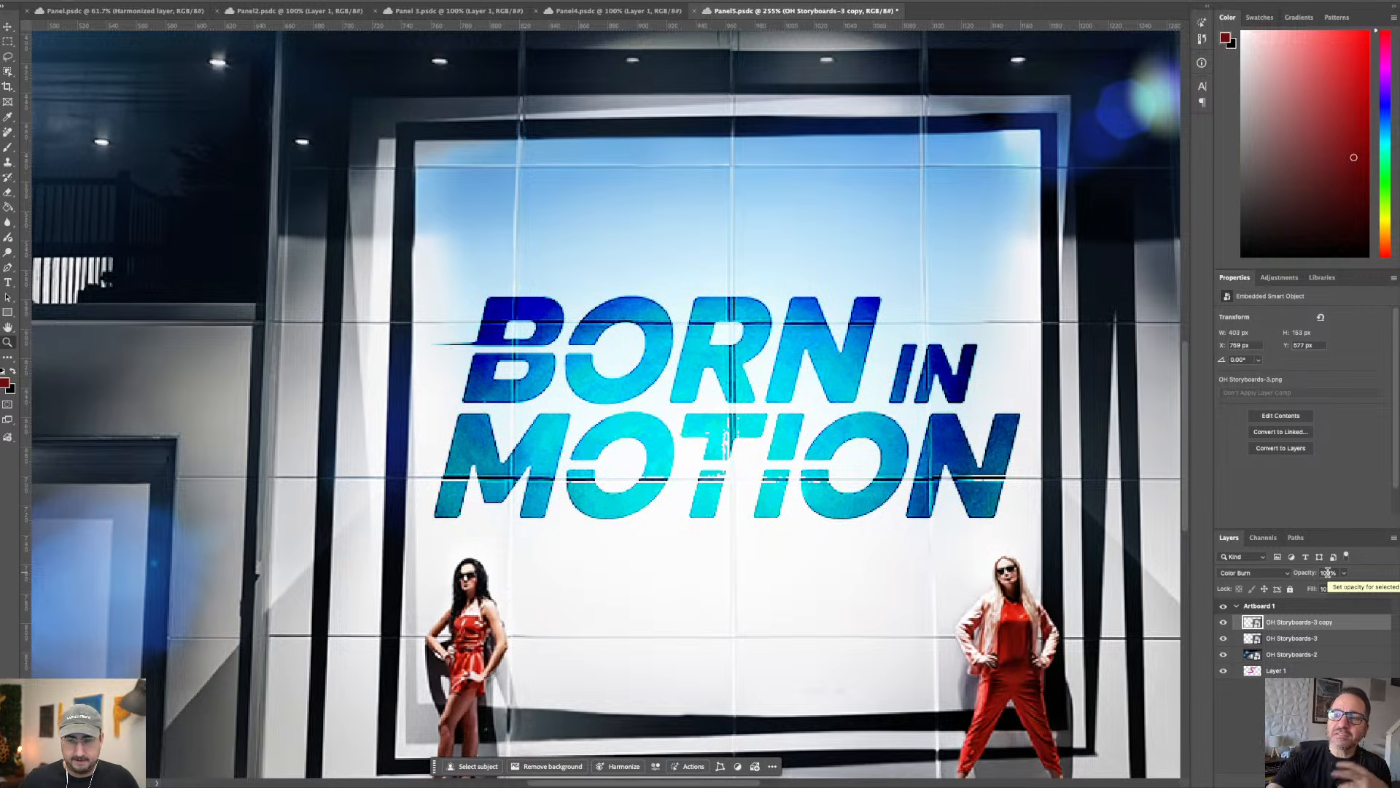
type("50")
key("Return")
left_click(723, 389, "alt")
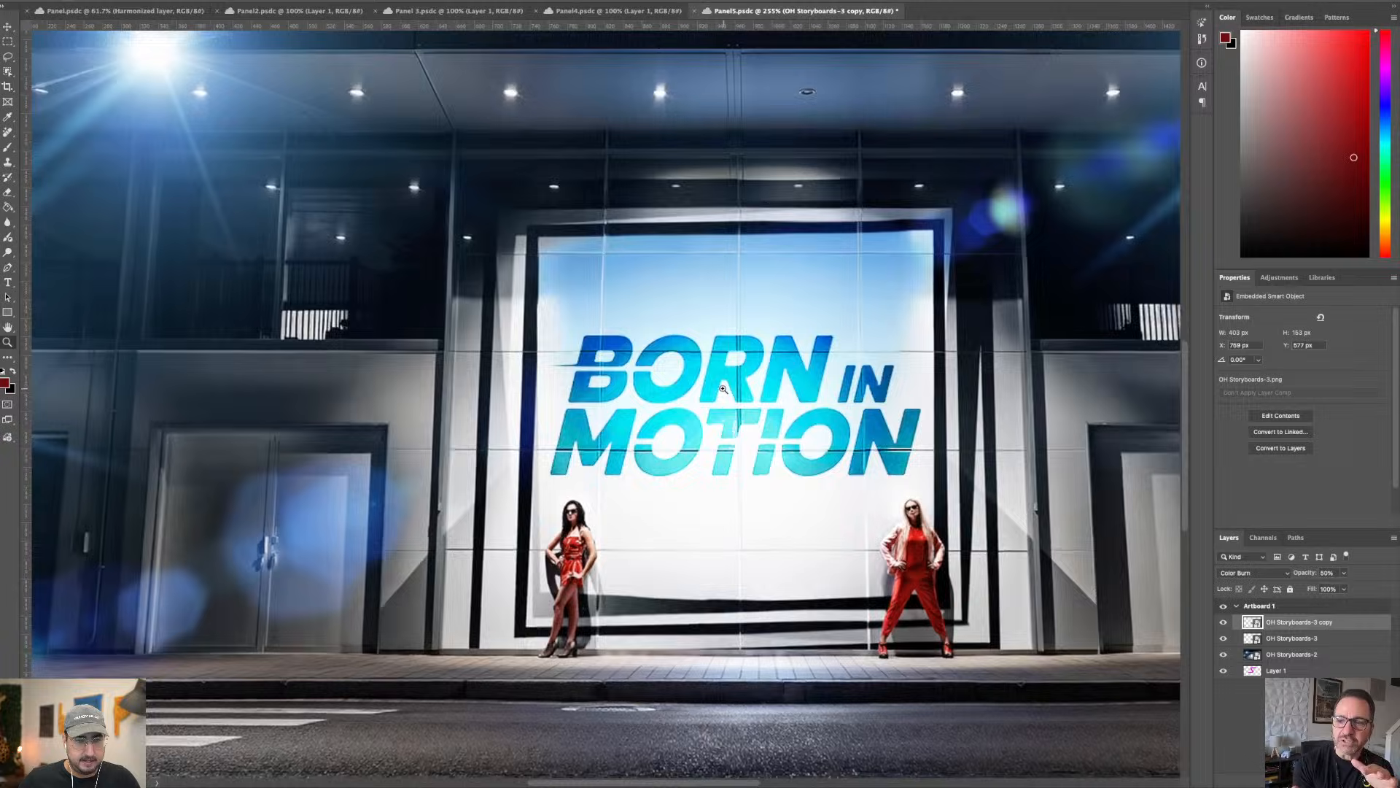
left_click(723, 389, "alt")
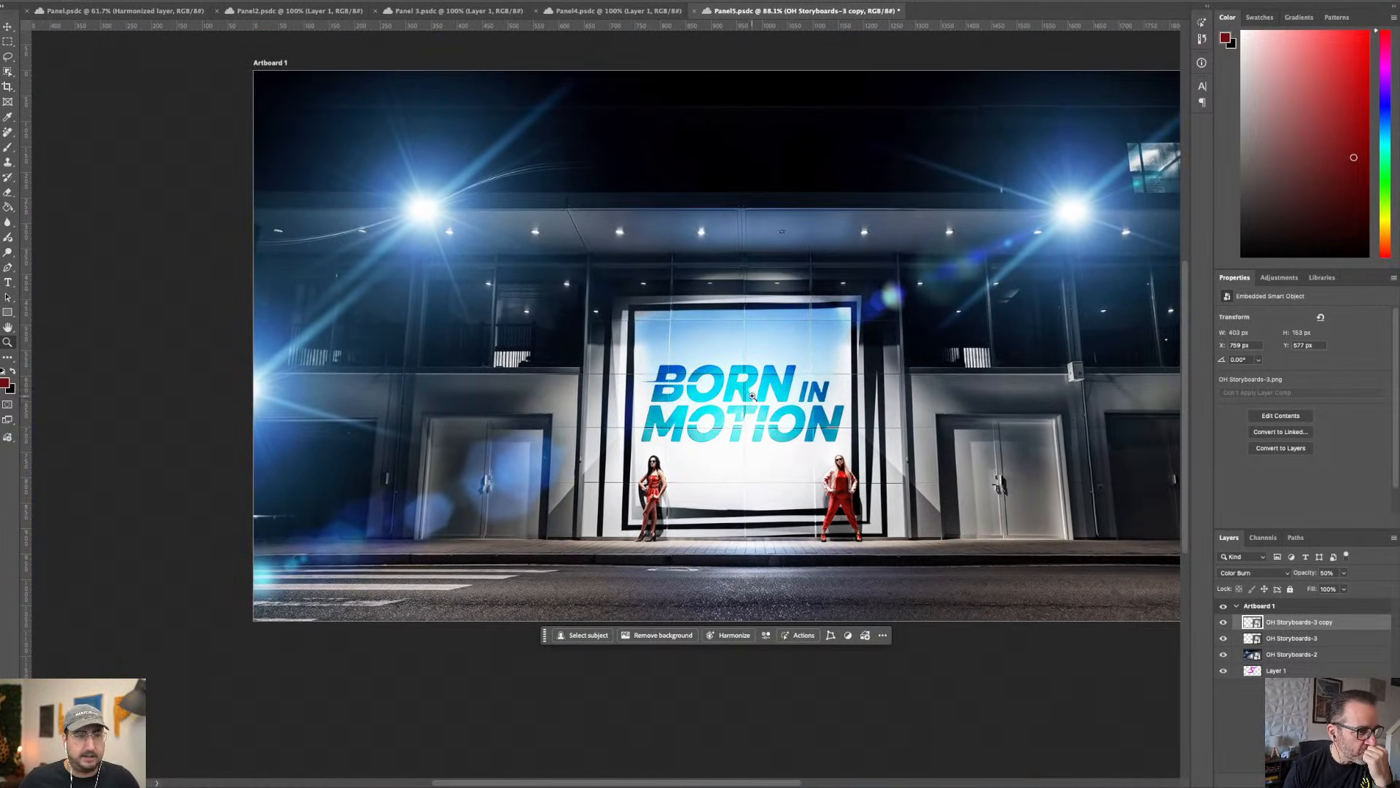
scroll(701, 409, "right", 3)
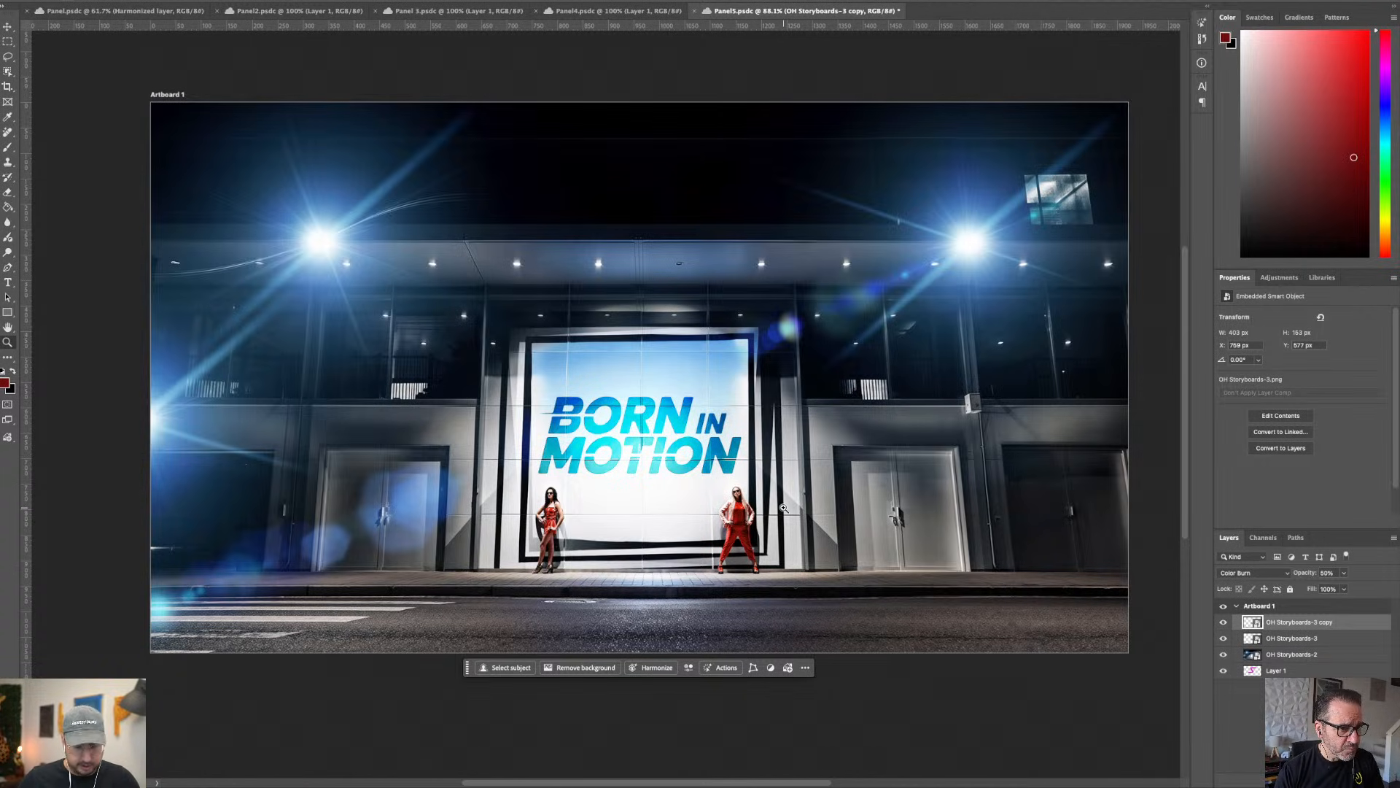
Step: Lasso the street and doors to the right of the billboard and run Generative Fill with a prompt for a car
key("k")
key("l")
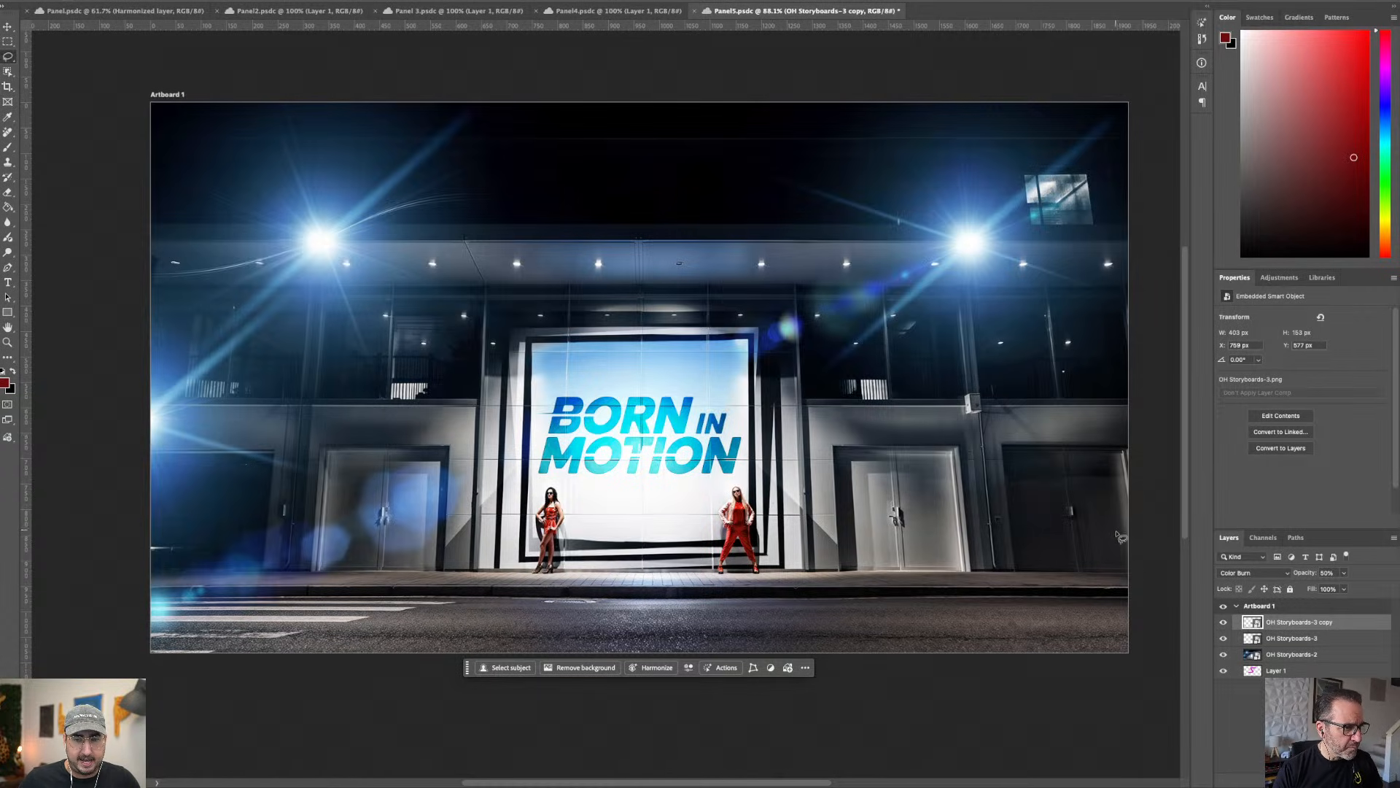
mouse_move(1120, 536)
left_mouse_down()
mouse_move(1044, 536)
mouse_move(959, 474)
mouse_move(877, 476)
mouse_move(800, 504)
mouse_move(760, 614)
mouse_move(791, 629)
mouse_move(1061, 647)
mouse_move(1125, 637)
mouse_move(1135, 604)
mouse_move(1133, 674)
mouse_move(894, 698)
mouse_move(773, 668)
mouse_move(762, 646)
mouse_move(768, 608)
mouse_move(818, 596)
mouse_move(1105, 594)
mouse_move(1137, 584)
mouse_move(1146, 539)
left_mouse_up()
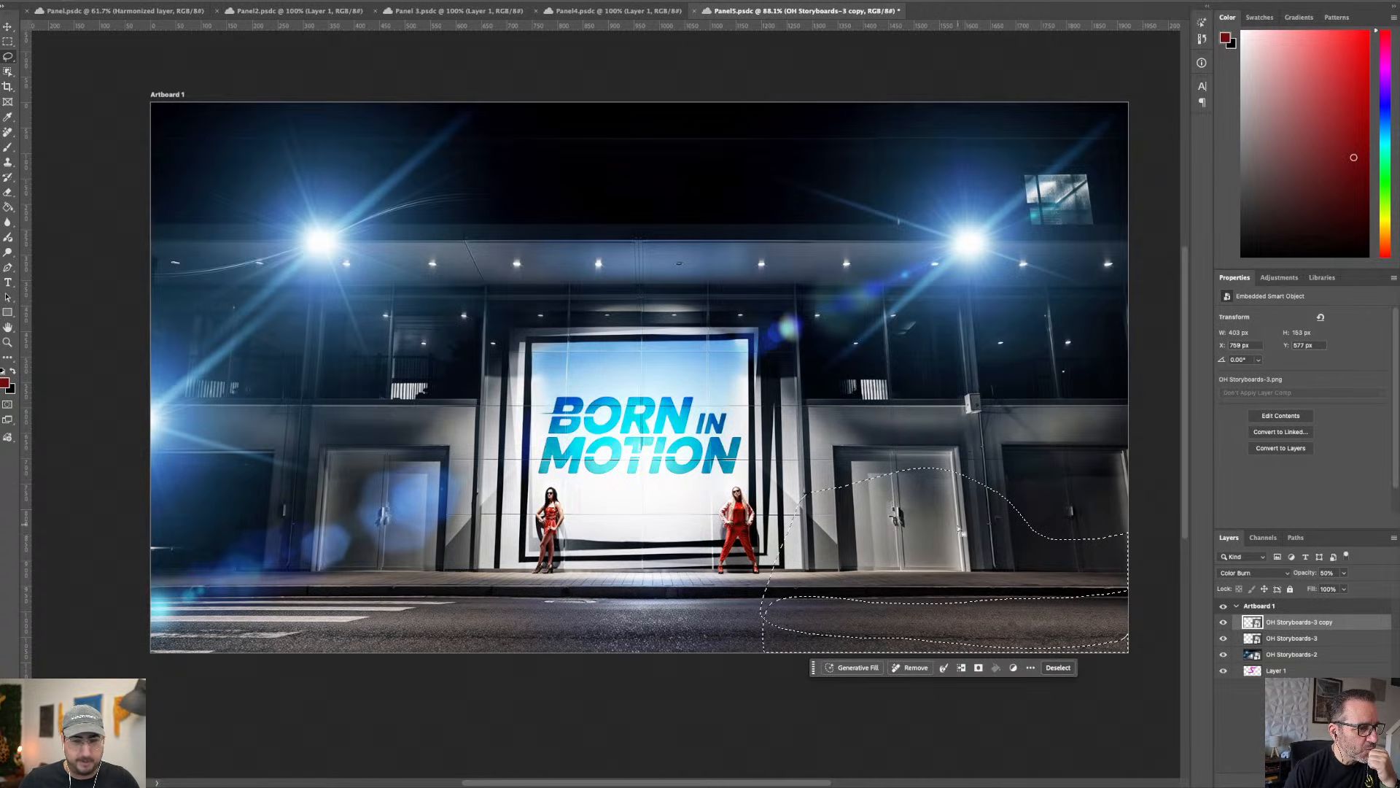
mouse_move(788, 578)
left_mouse_down()
mouse_move(764, 609)
mouse_move(770, 630)
mouse_move(1067, 652)
mouse_move(1163, 642)
mouse_move(1176, 581)
left_mouse_up()
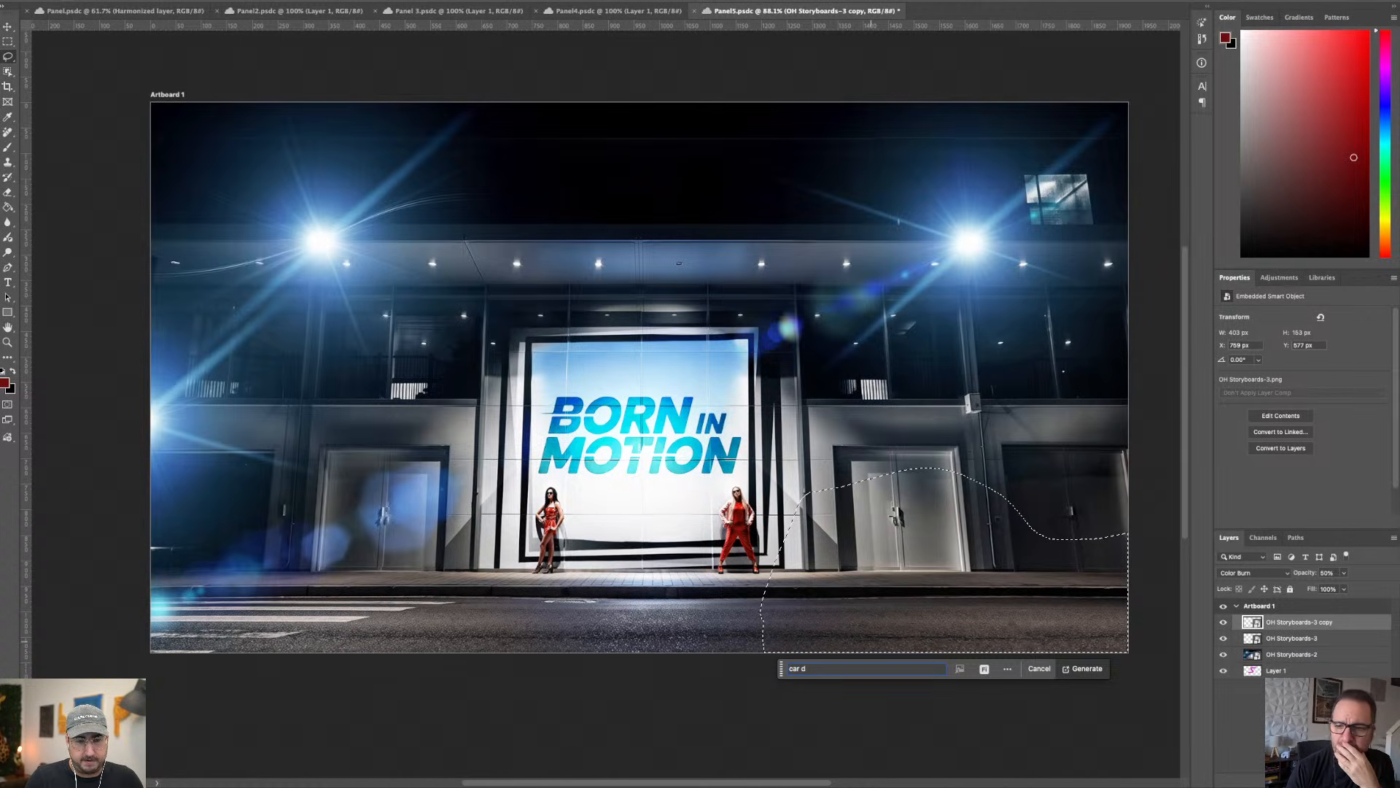
key("Return")
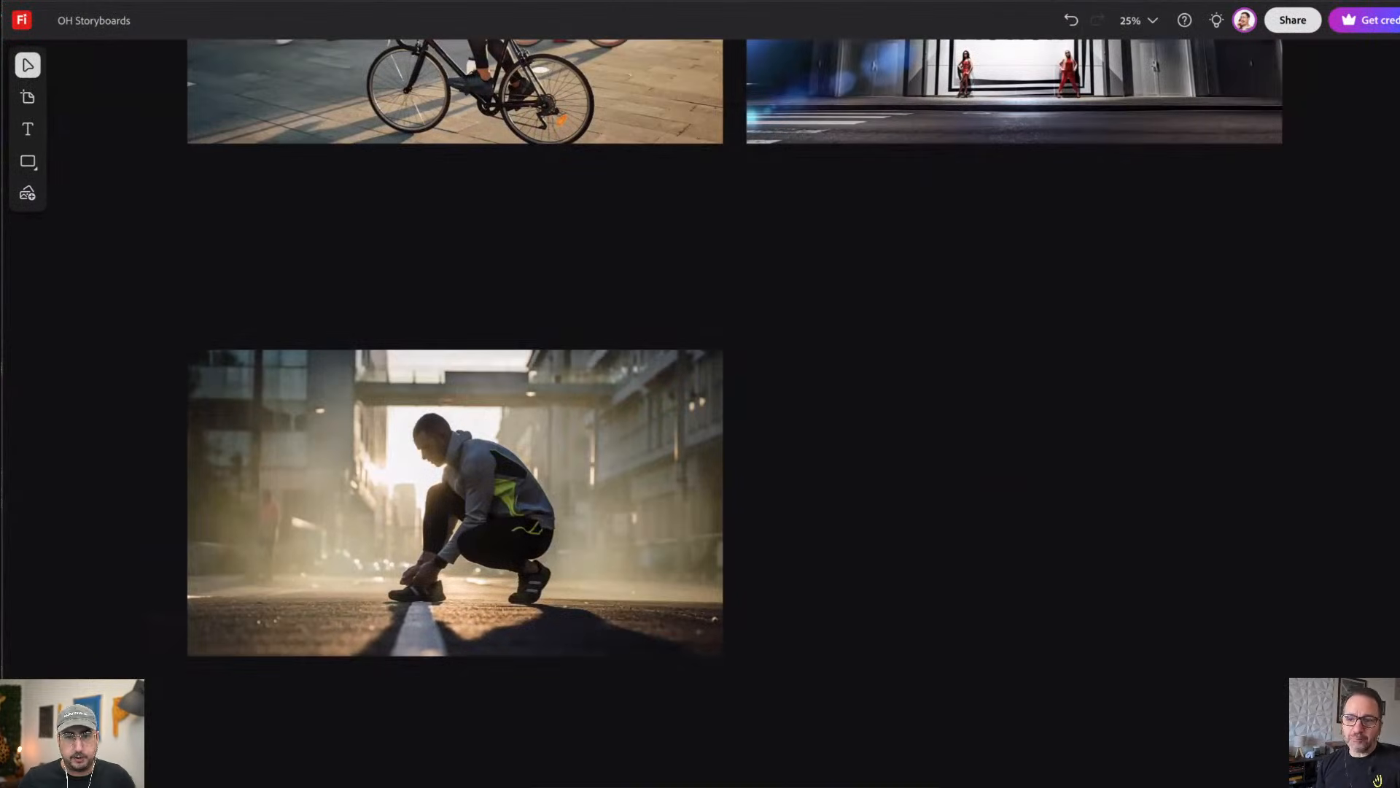
Step: Run the Change pose preset on the crouching athlete image in Firefly Boards, prompting "early morning city streets, athlete standing up and stretching under soft sunrise light"
scroll(624, 497, "down", 2)
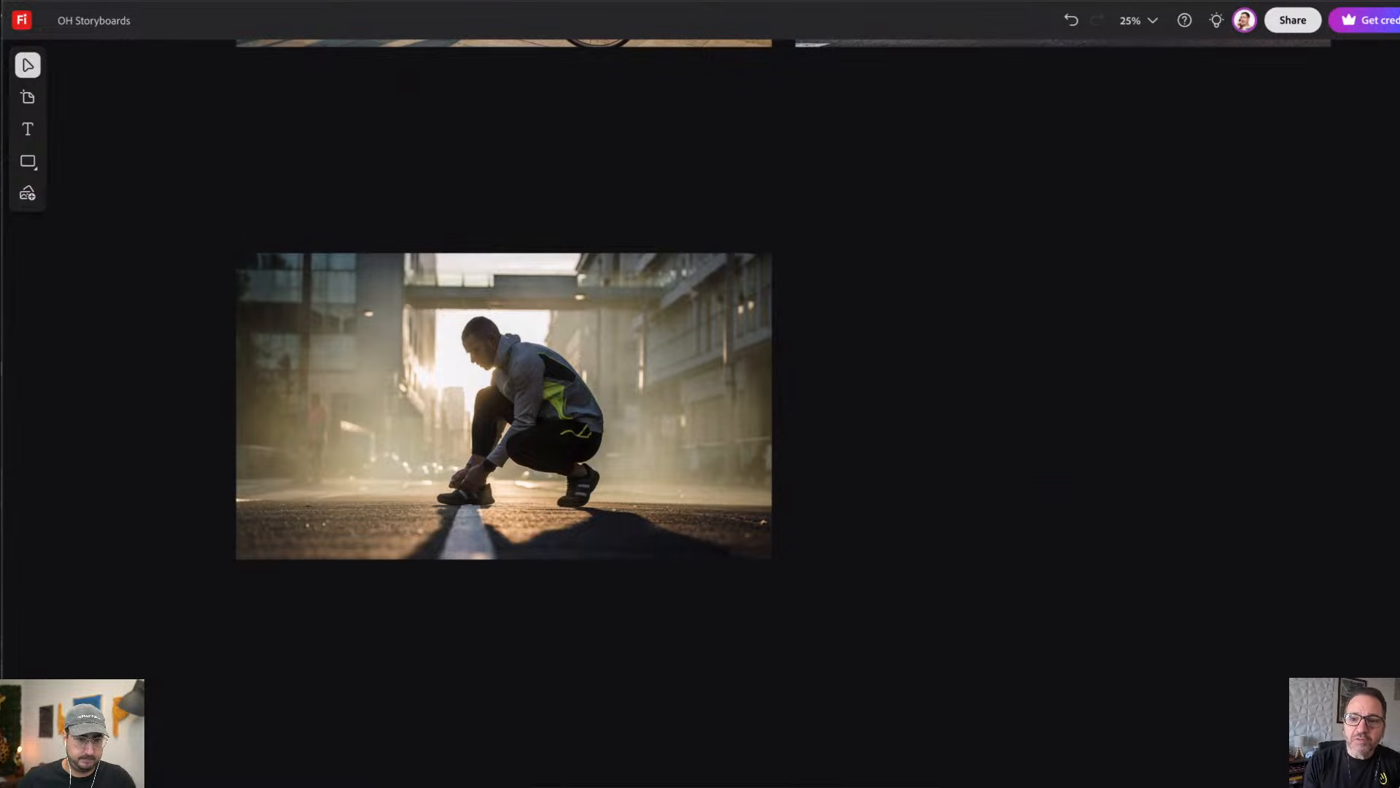
left_click(696, 422)
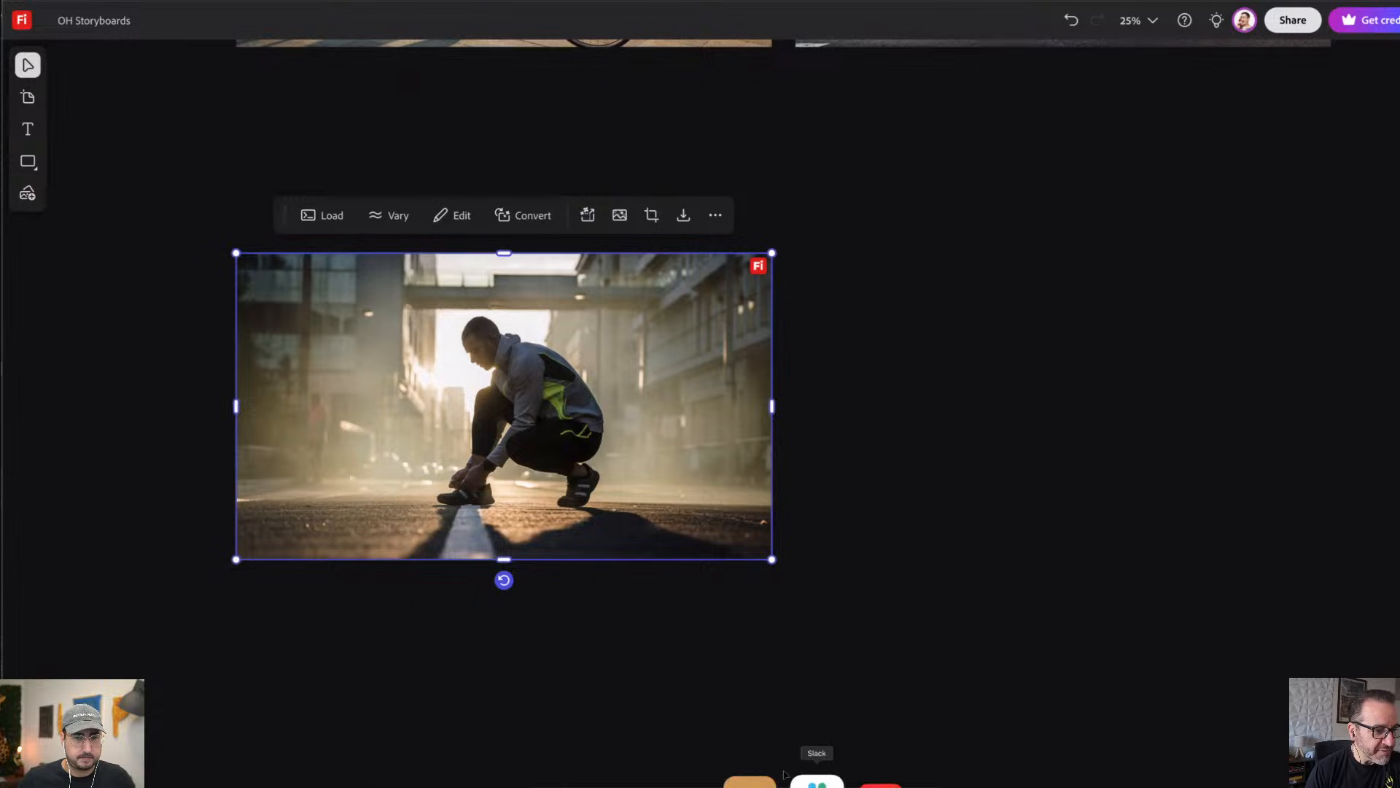
left_click(742, 714)
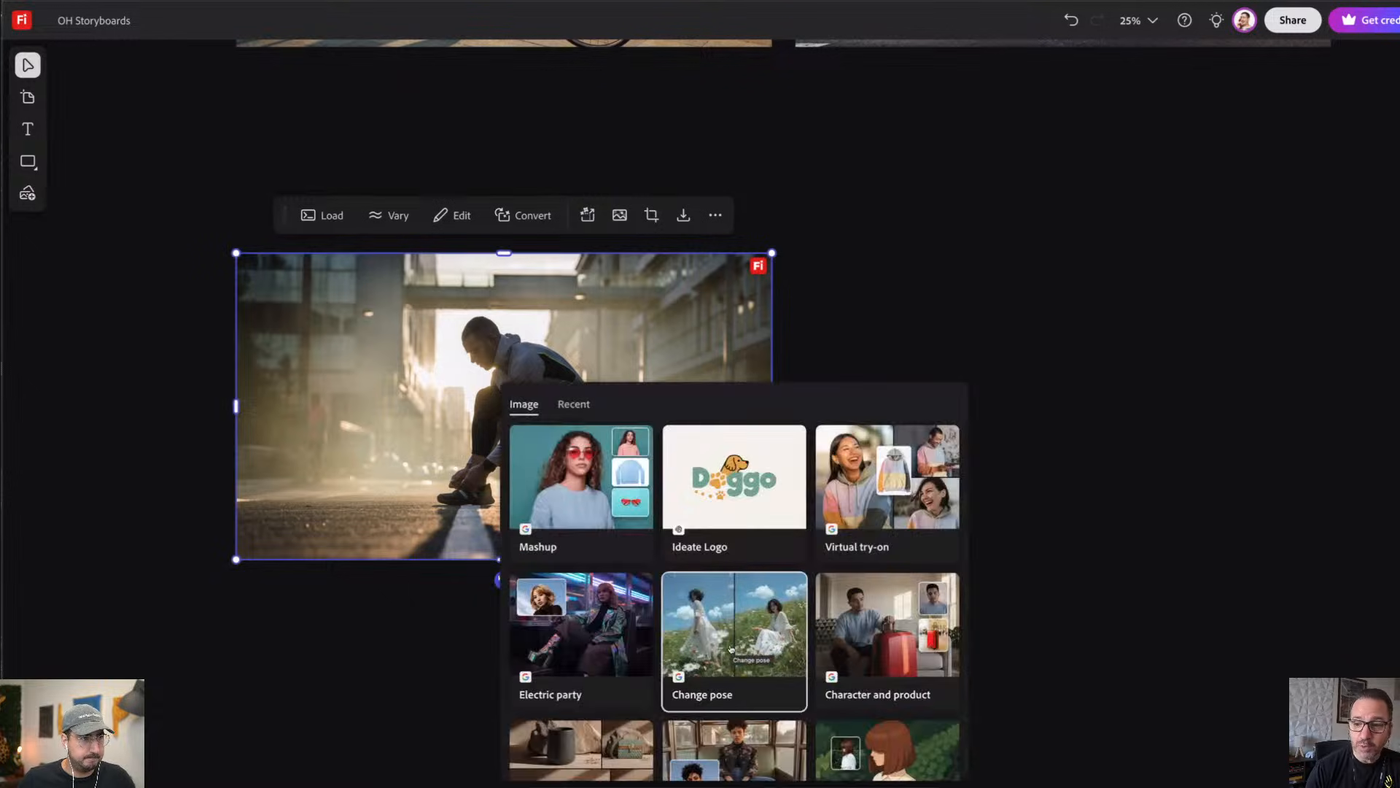
left_click(732, 649)
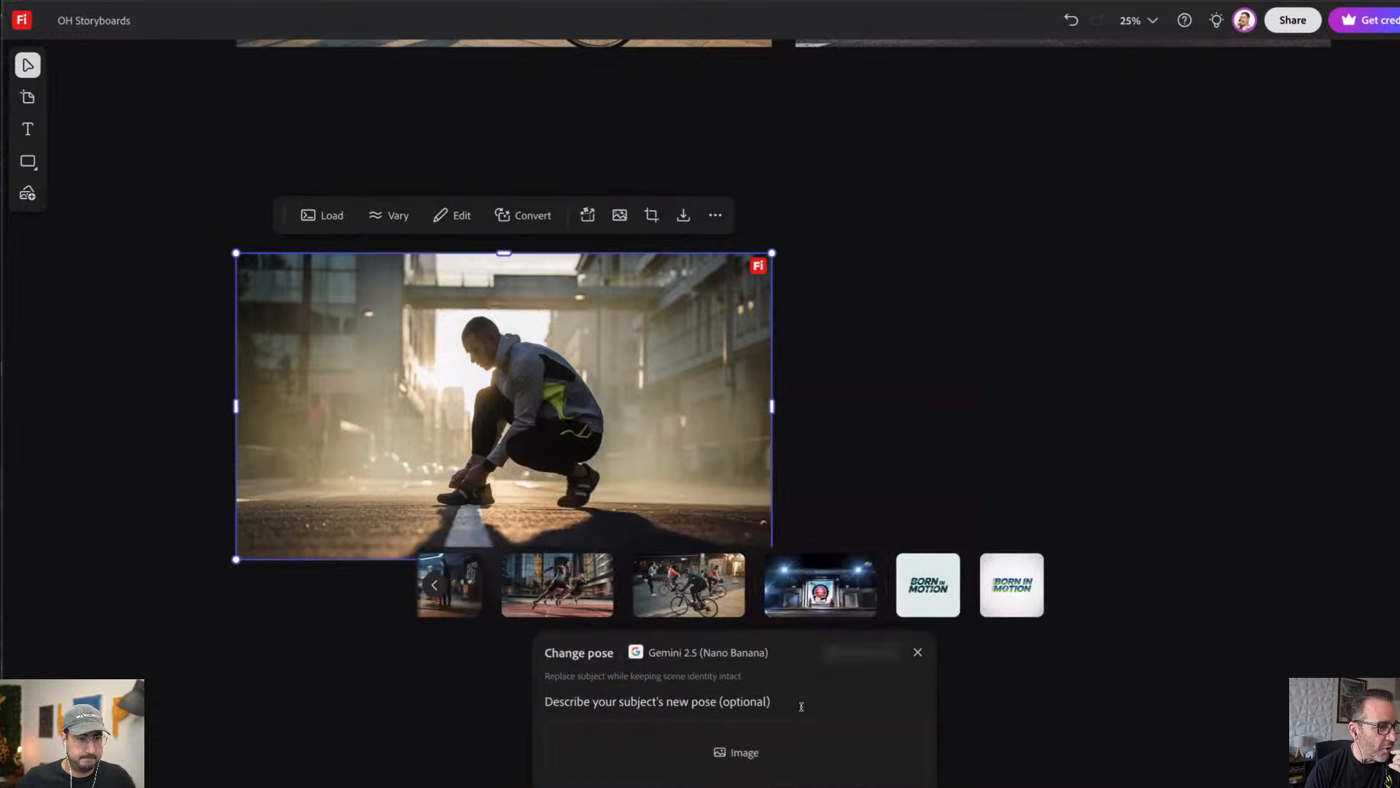
left_click(738, 754)
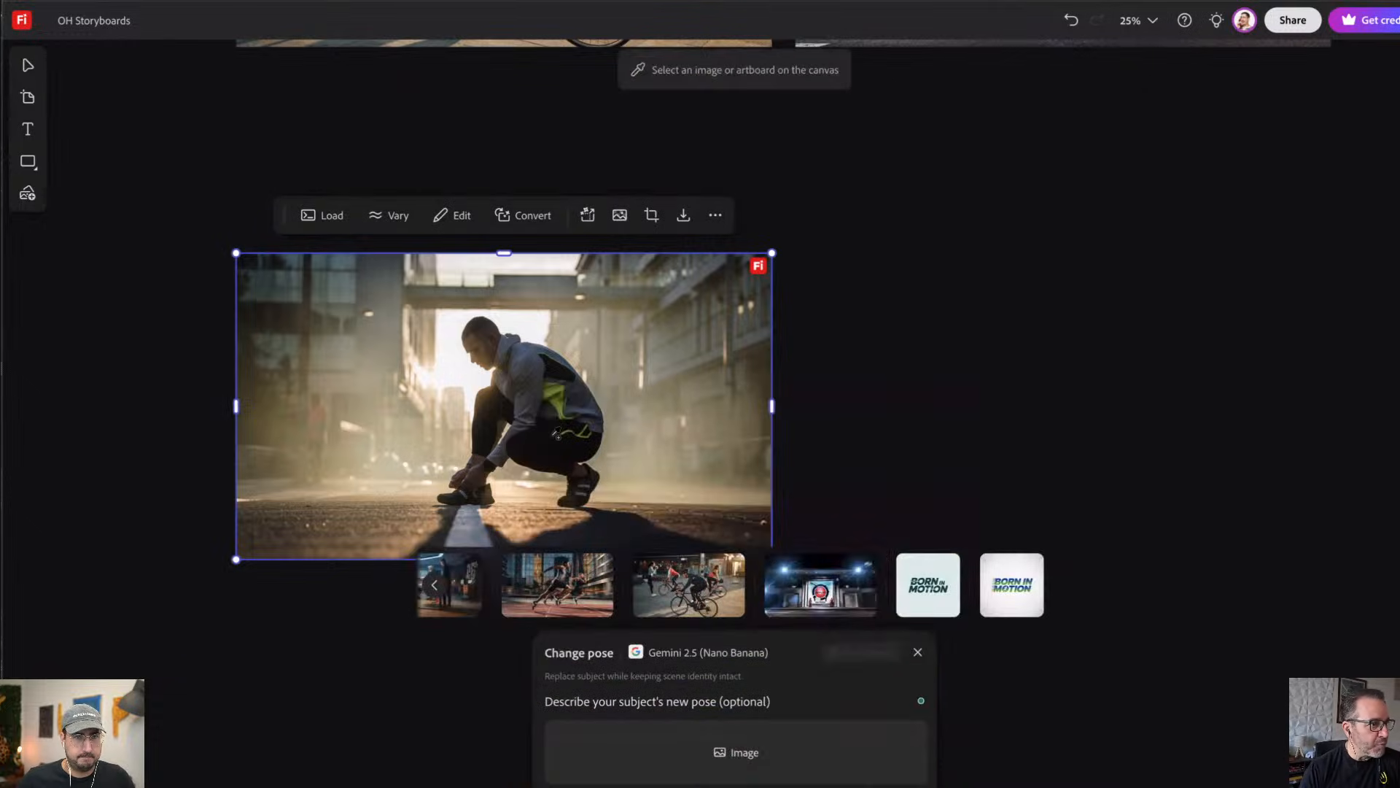
left_click(554, 447)
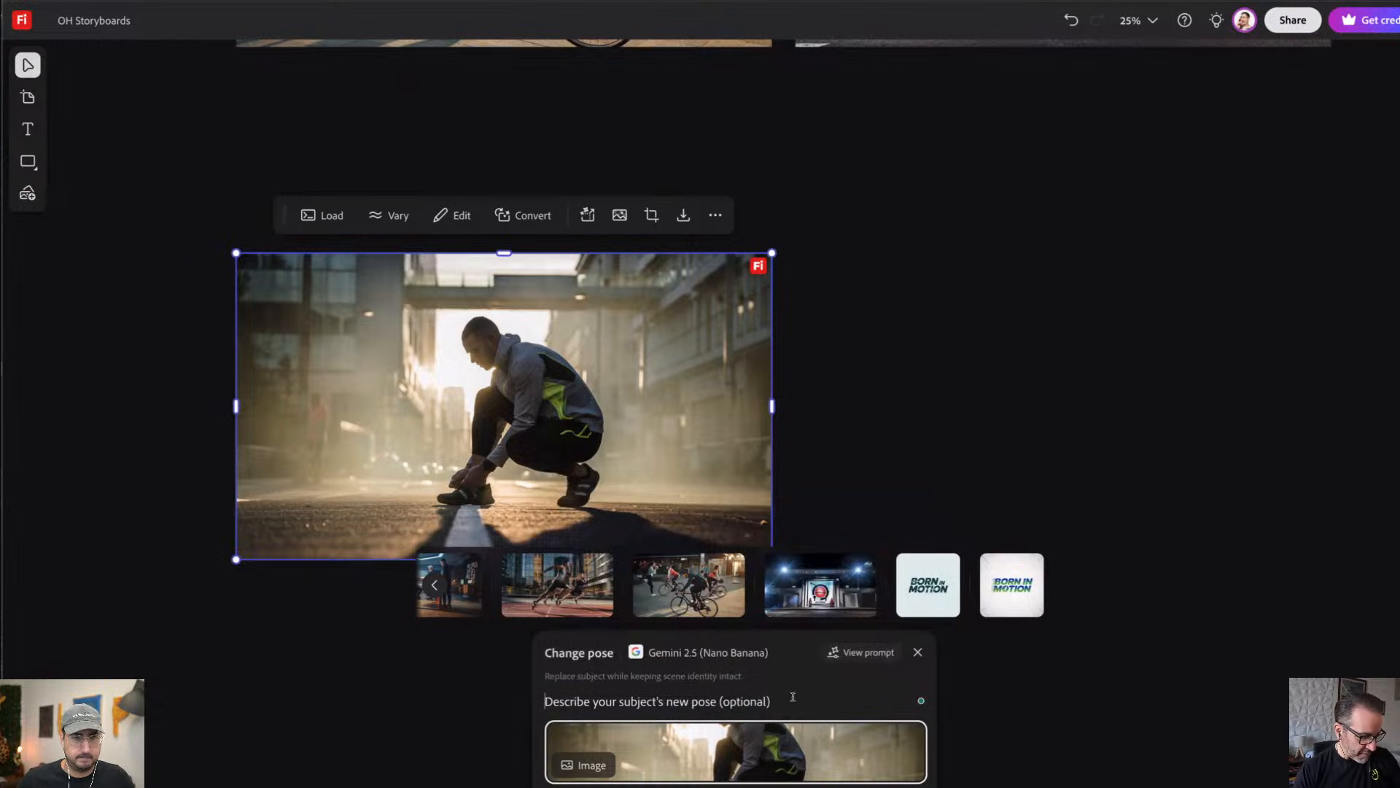
type("Wide cinematic shot, early morning city streets, athlete standing up and stretching under soft sunrise light, misty air glowing with motion blur, sleek modern outfit in neutral tones with bright accents, inspirational and grounded tone, editorial photography style")
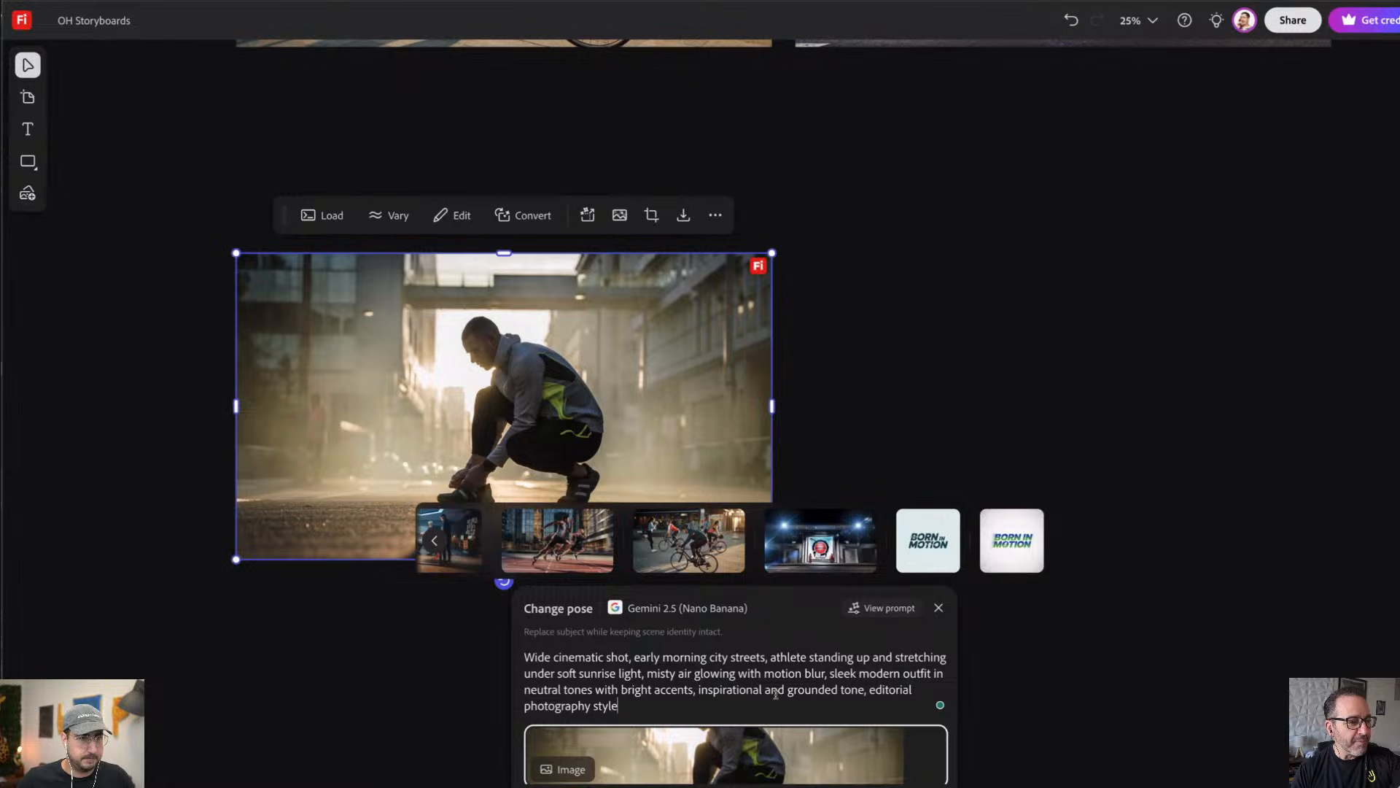
mouse_move(607, 753)
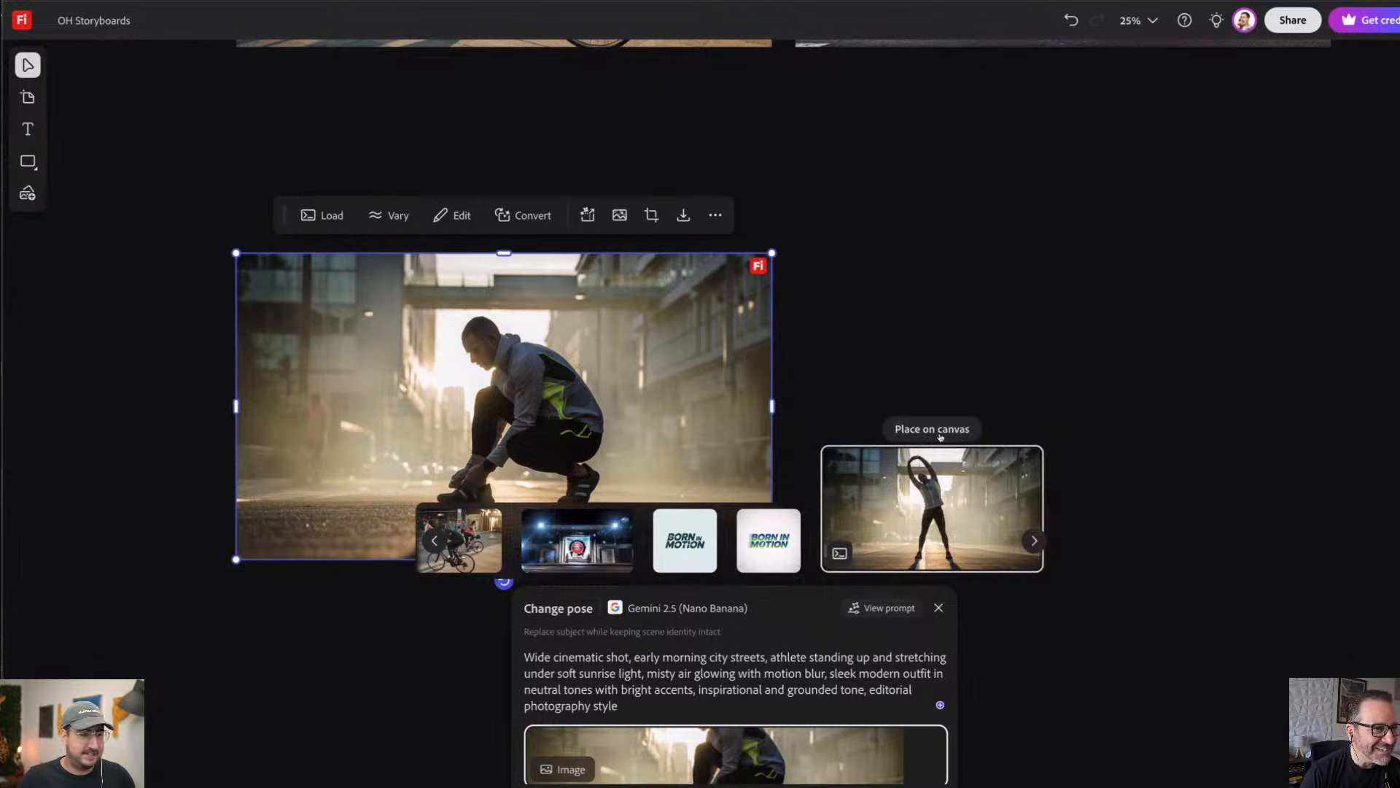
Step: Place the generated stretching athlete image on the canvas beside the crouching athlete image and enlarge it to the same size
left_click_drag(941, 437, 882, 304)
left_click(881, 305)
left_click_drag(1033, 401, 948, 355)
left_click_drag(1064, 406, 1238, 509)
key("Escape")
scroll(989, 423, "down", 2)
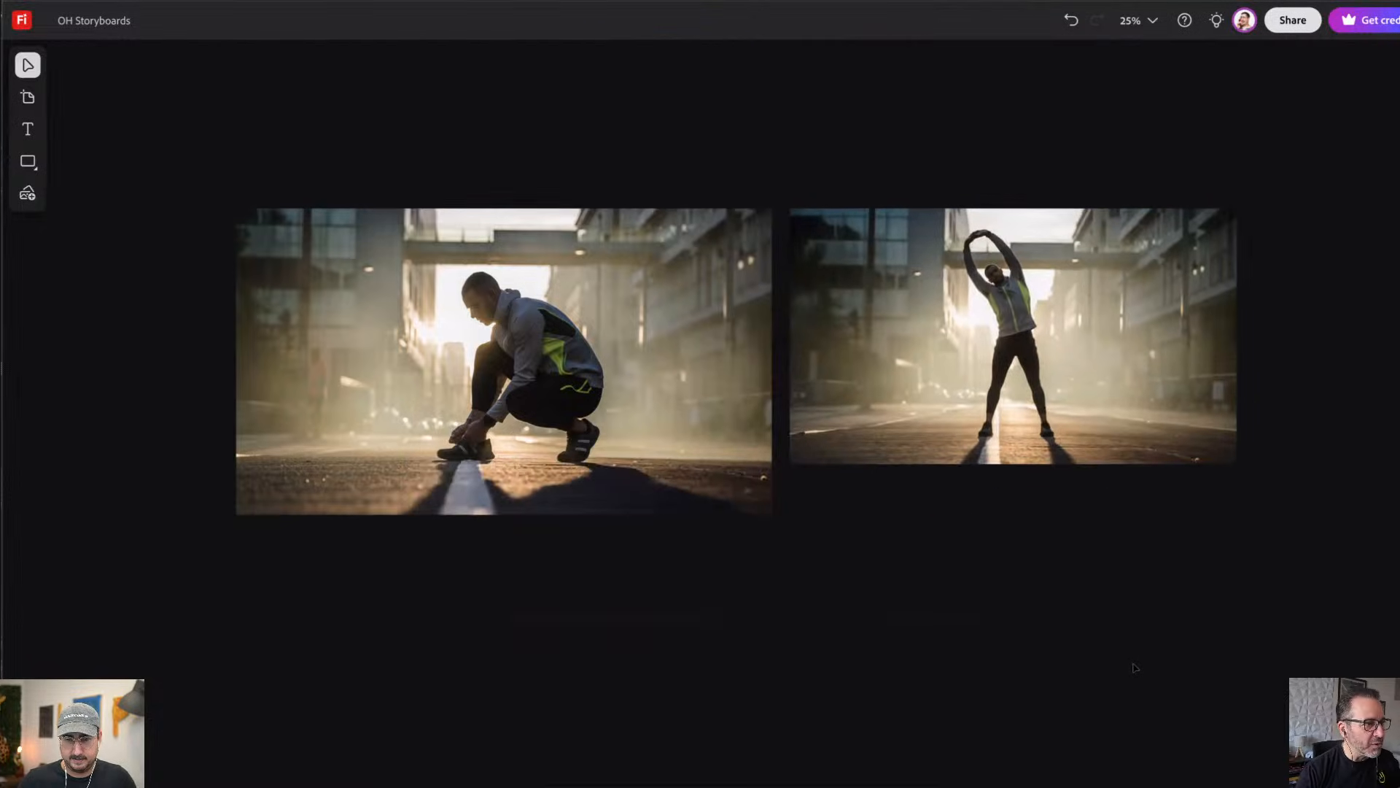
left_click(1017, 436)
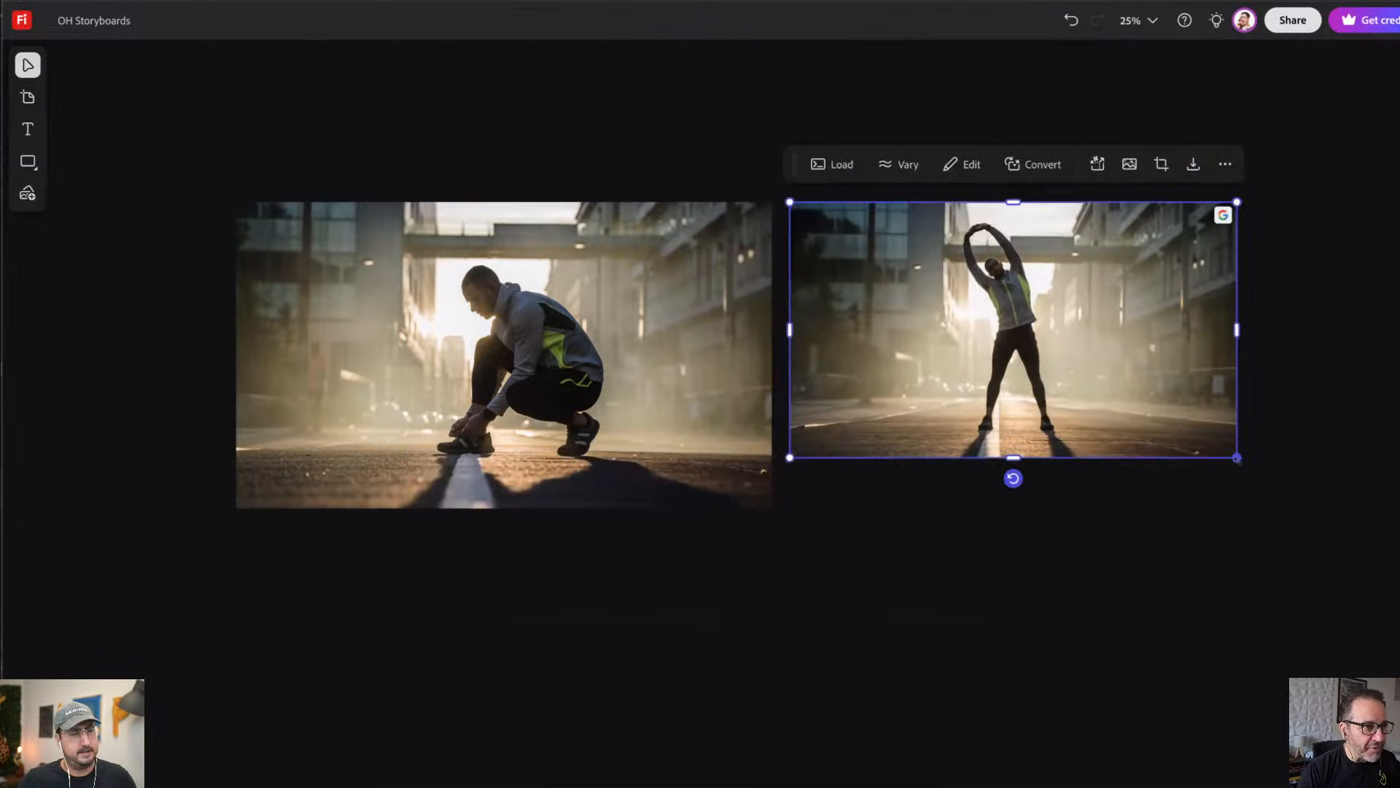
left_click_drag(1237, 458, 1325, 509)
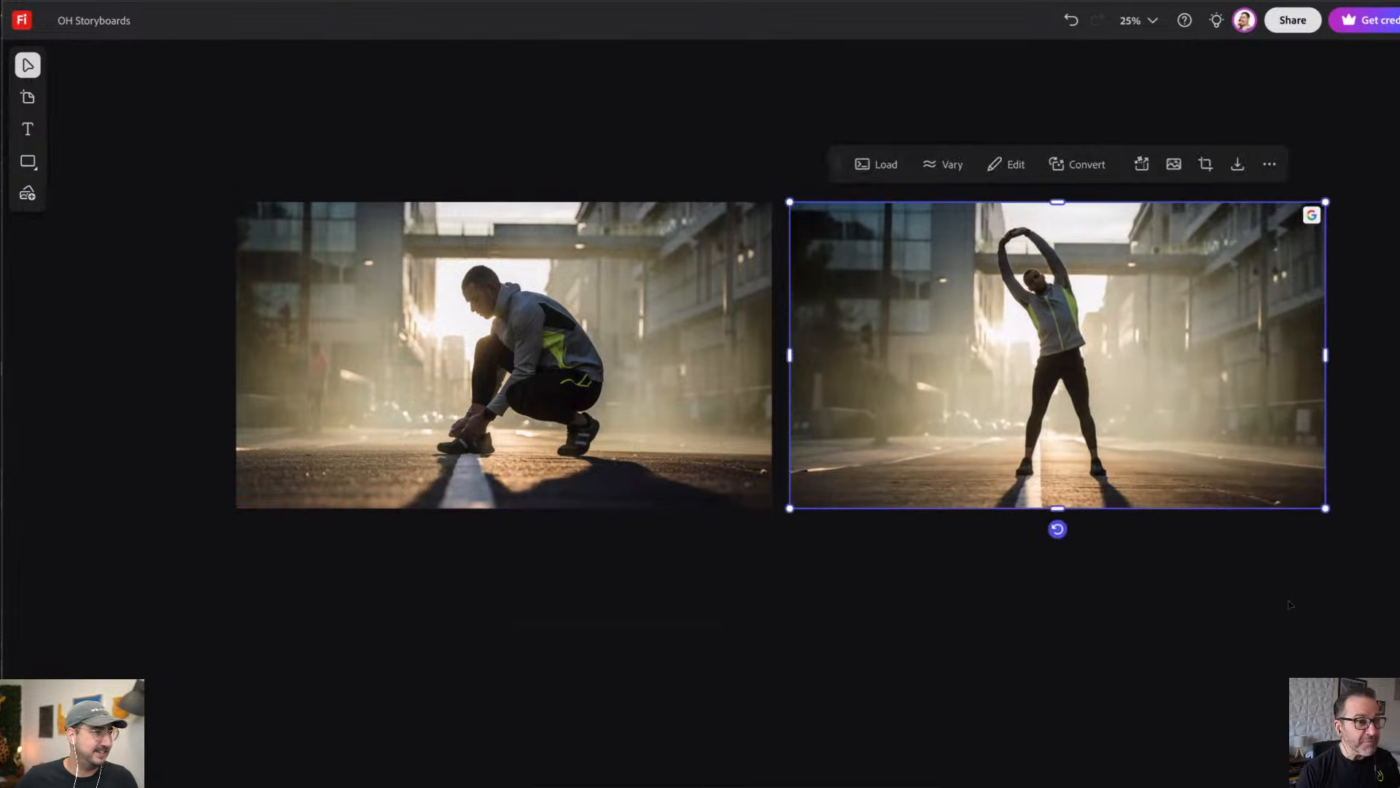
left_click(1290, 604)
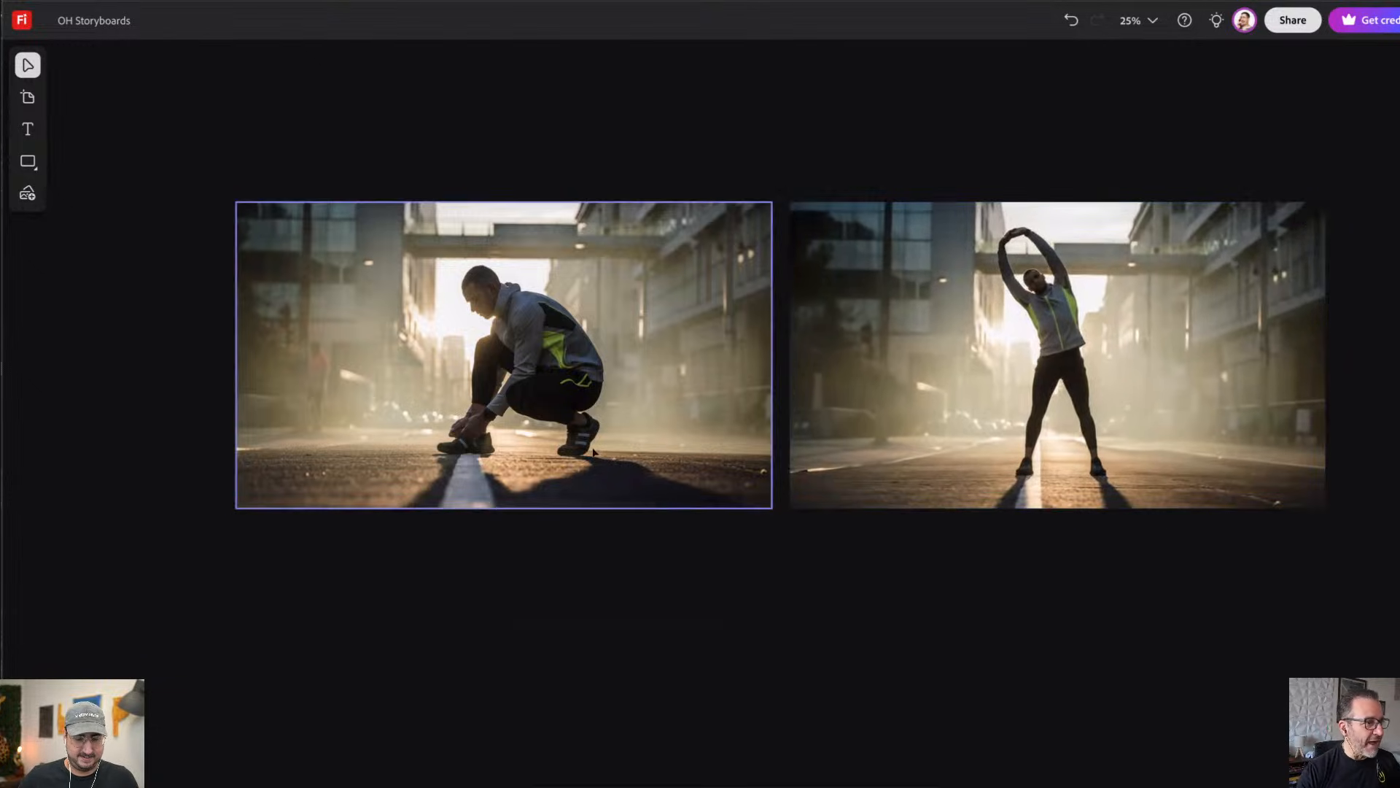
left_click(546, 447)
left_click(956, 447, "shift")
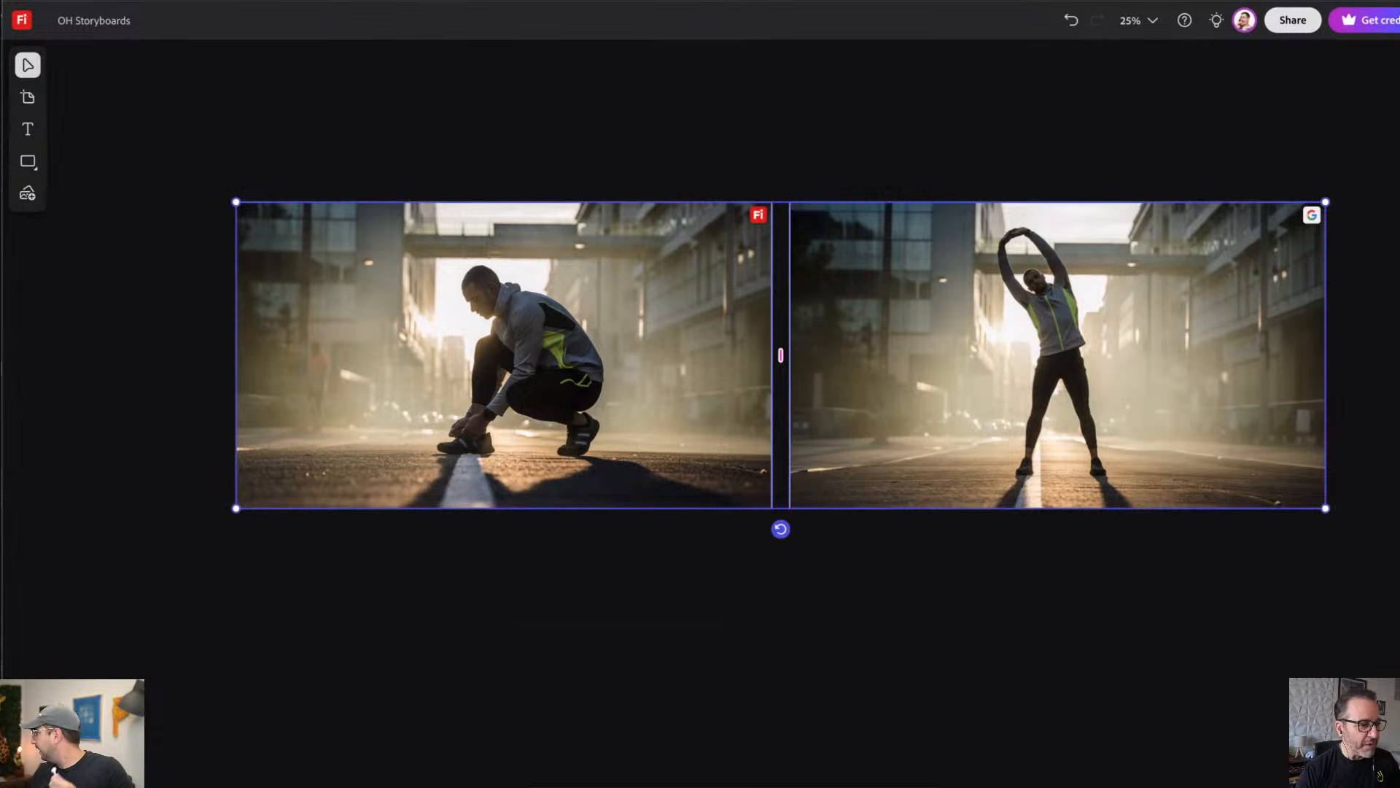
left_click(992, 589)
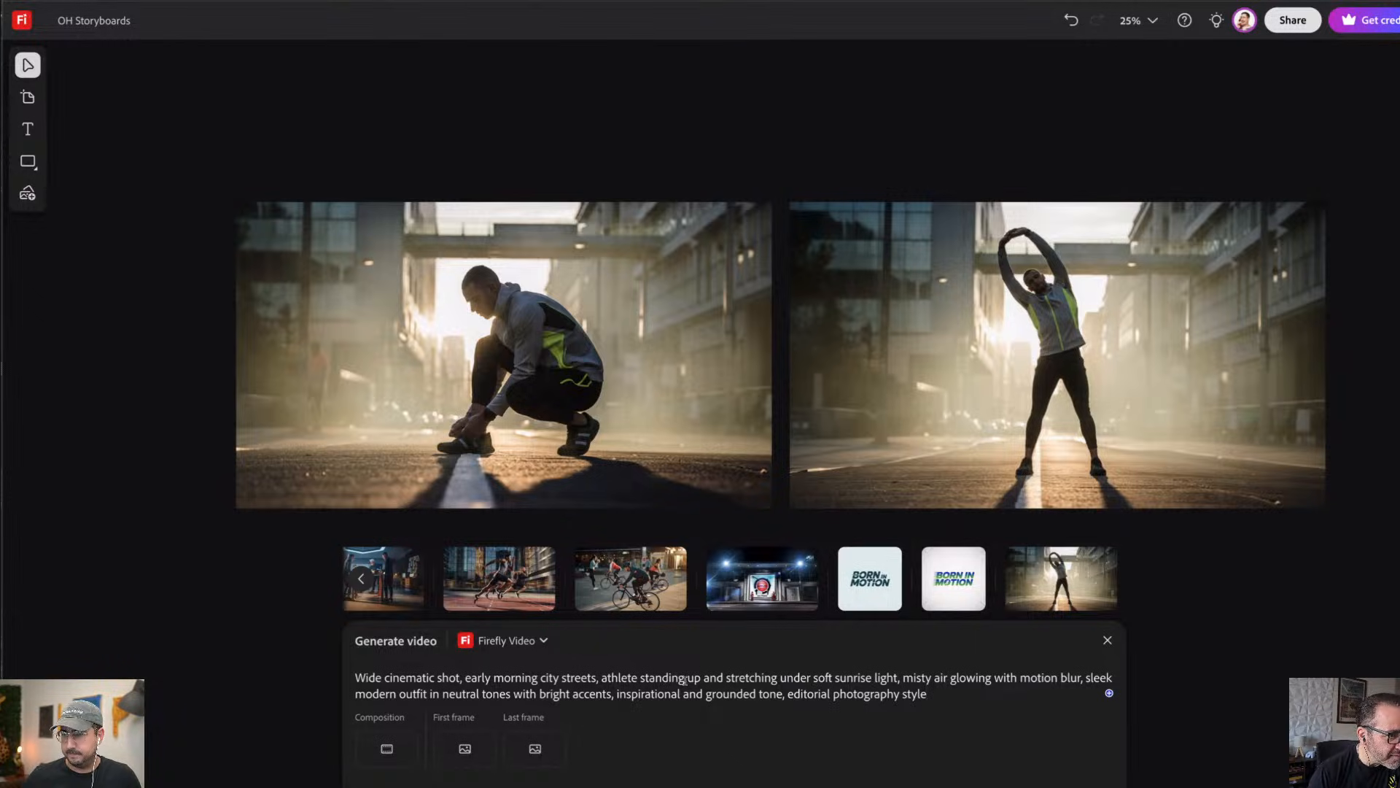
Step: Remove "standing up and stretching" from the video prompt and assign the crouching image as first frame and the stretching image as last frame
left_click_drag(640, 678, 774, 680)
key("BackSpace")
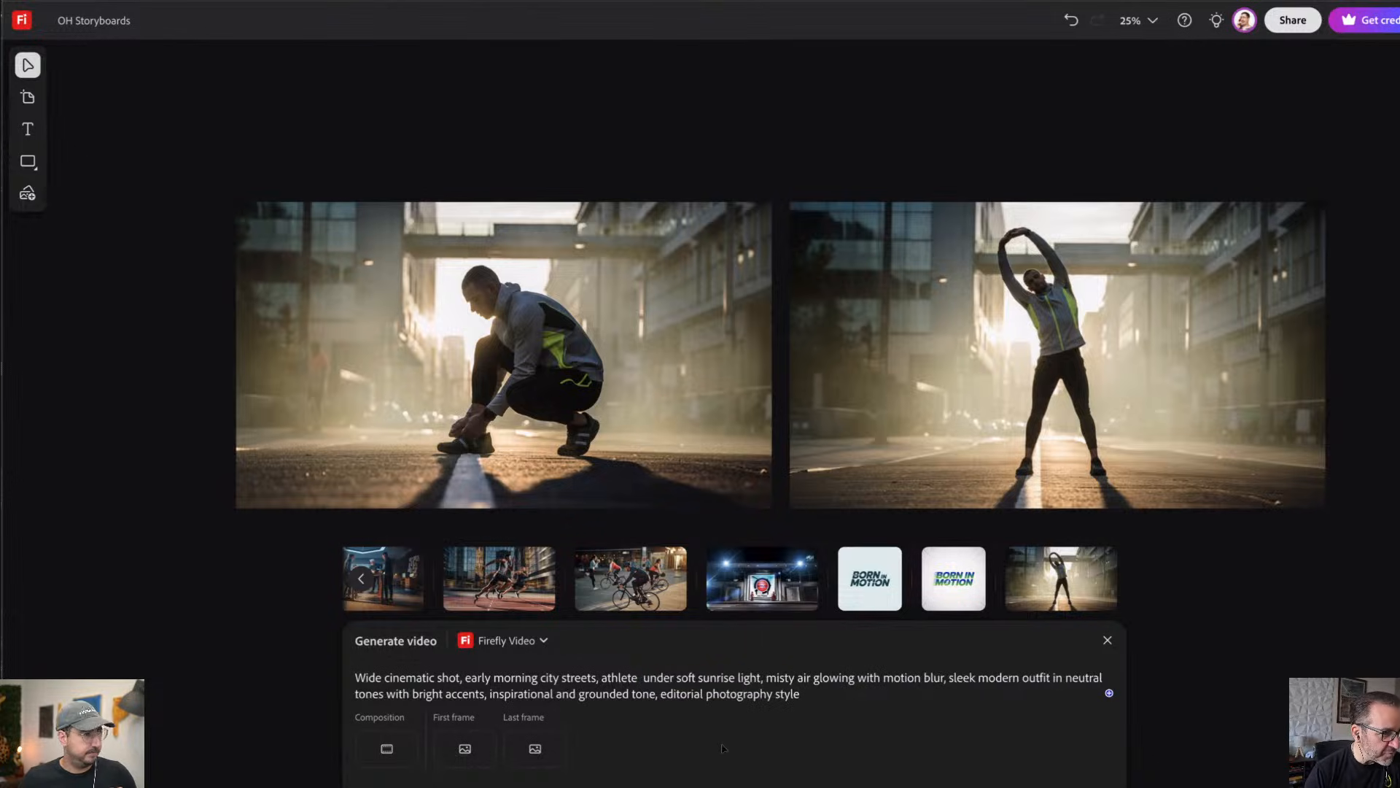
left_click(464, 750)
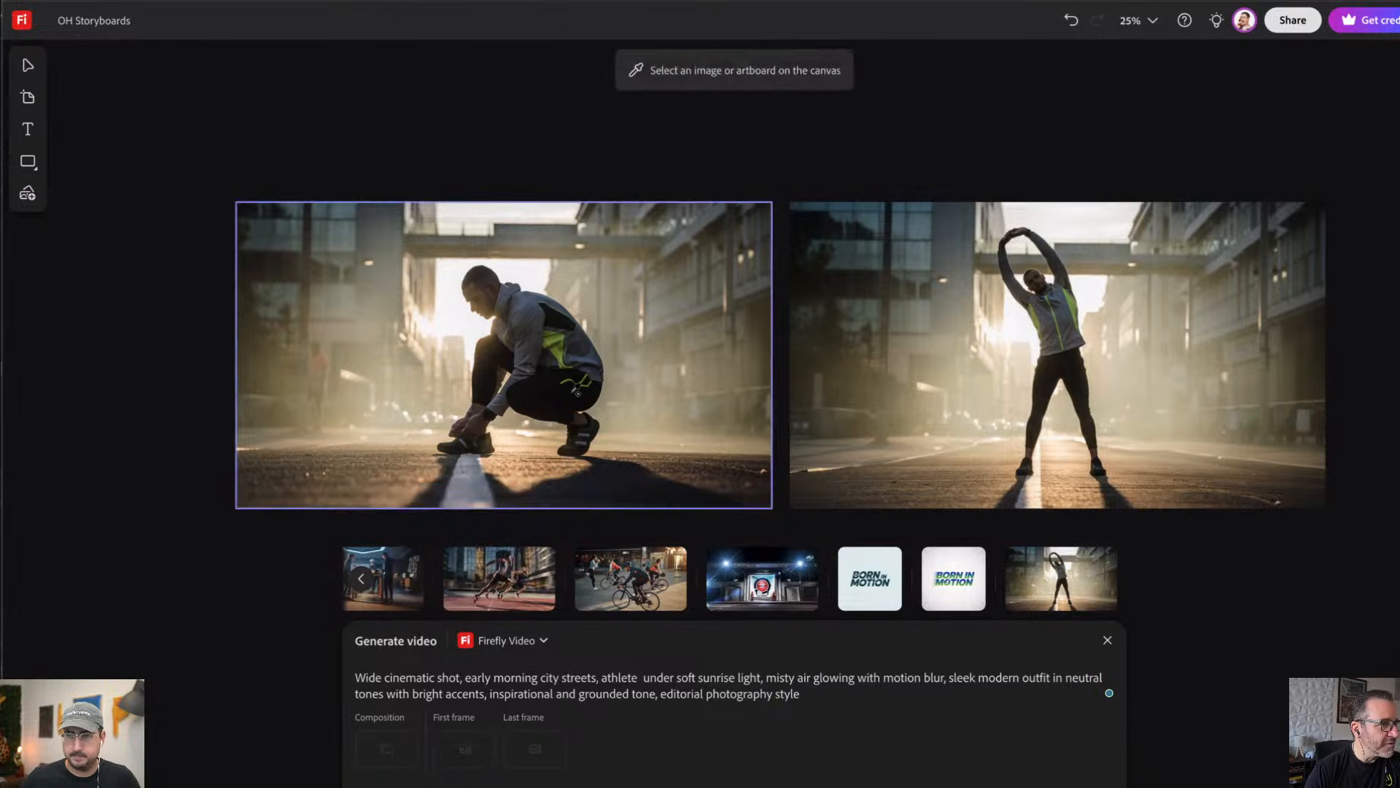
left_click(574, 387)
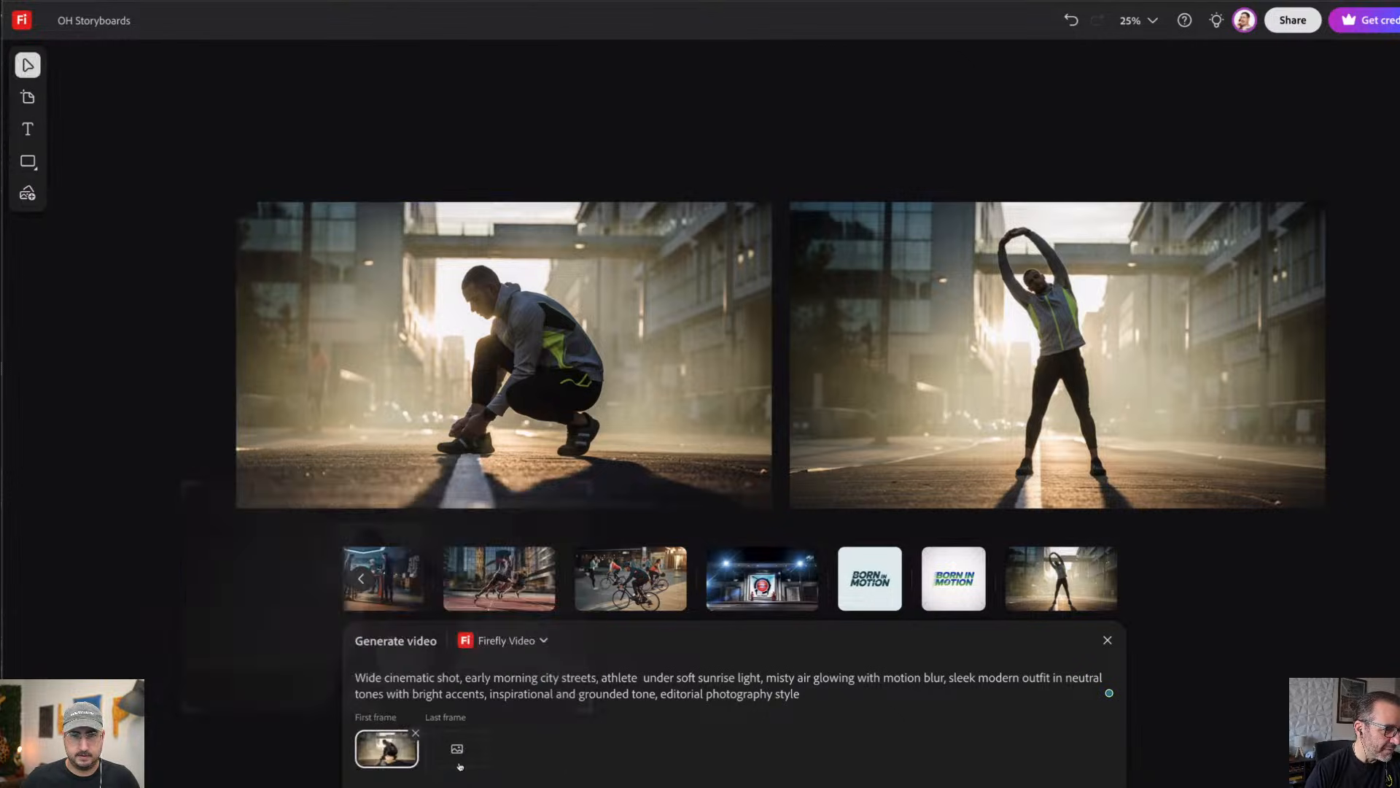
left_click(457, 748)
left_click(938, 421)
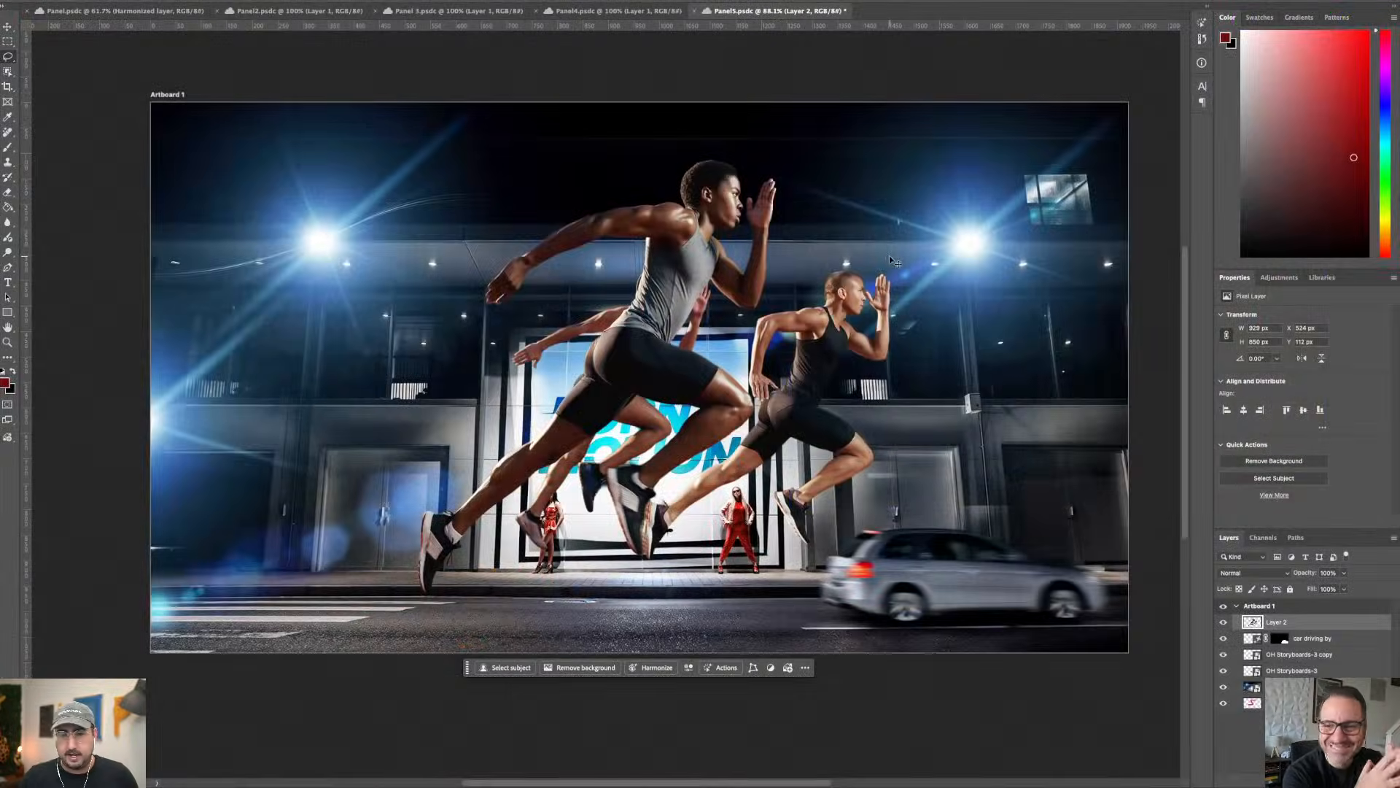
Step: Scale the runners layer down to about 401 × 367 px and move it onto the crosswalk at the street's left end
key("ctrl+t")
left_click_drag(890, 159, 622, 399)
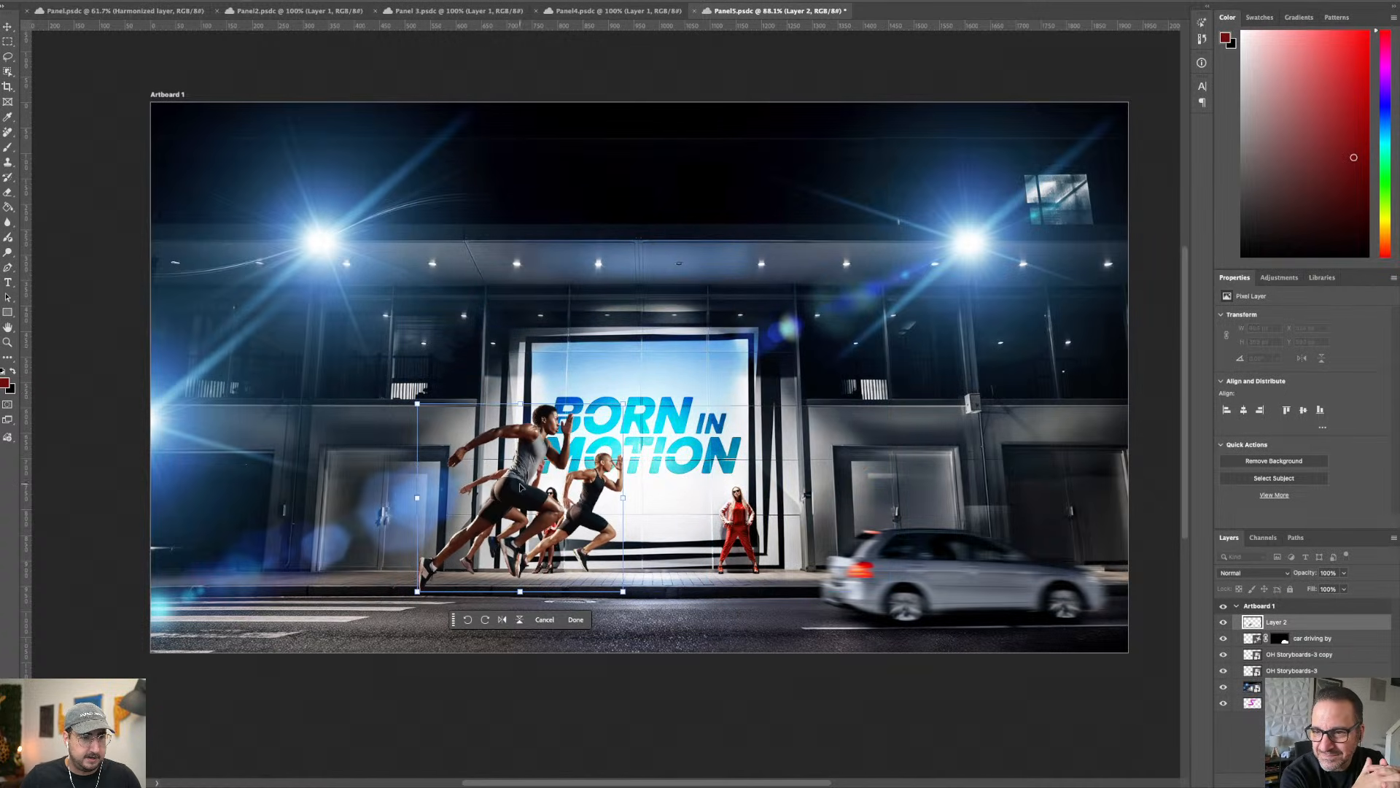
left_click_drag(520, 487, 307, 533)
mouse_move(409, 449)
left_mouse_down()
mouse_move(385, 478)
mouse_move(413, 457)
left_mouse_up()
key("Return")
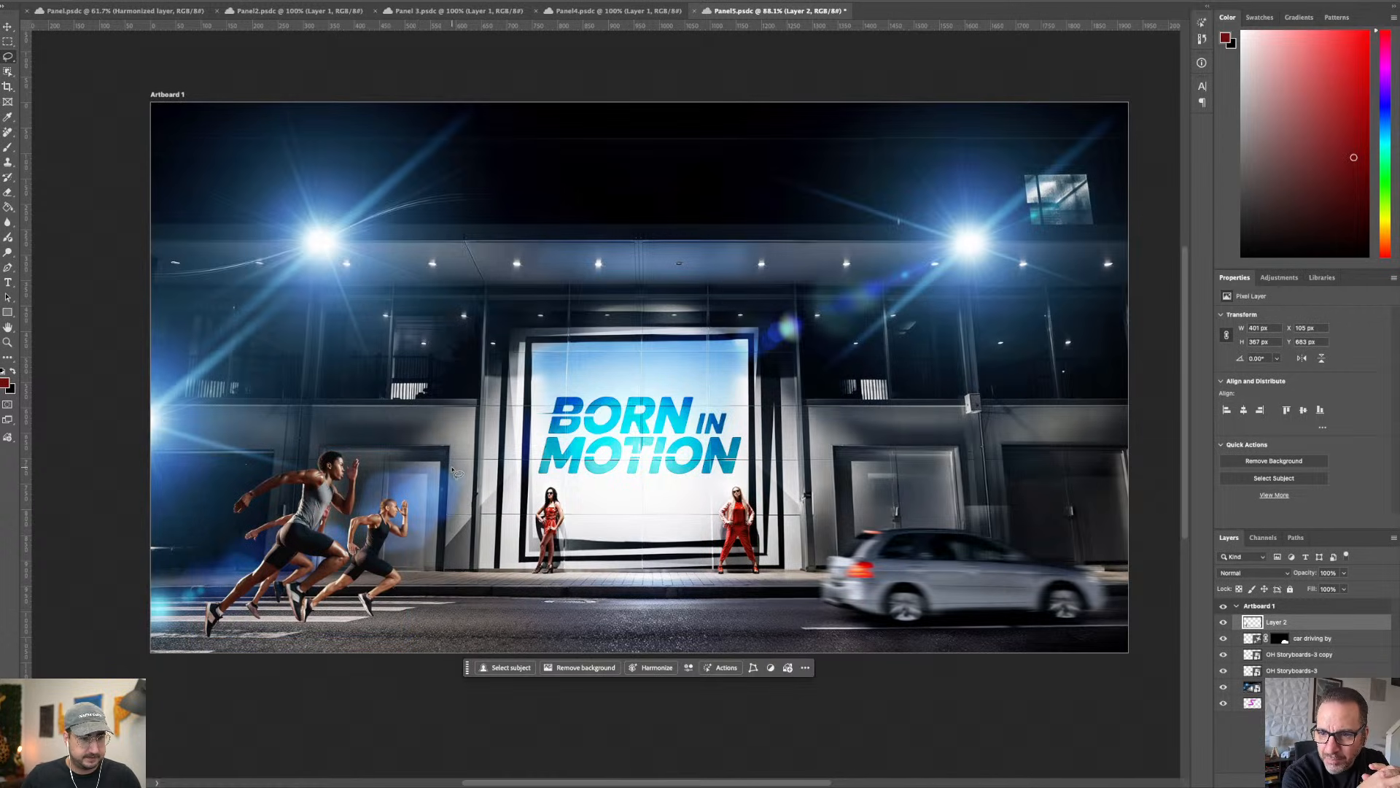
Step: Shrink the runners further to about 299 × 274 px, nudge them up on the crosswalk, and run Harmonize on the layer
key("ctrl+t")
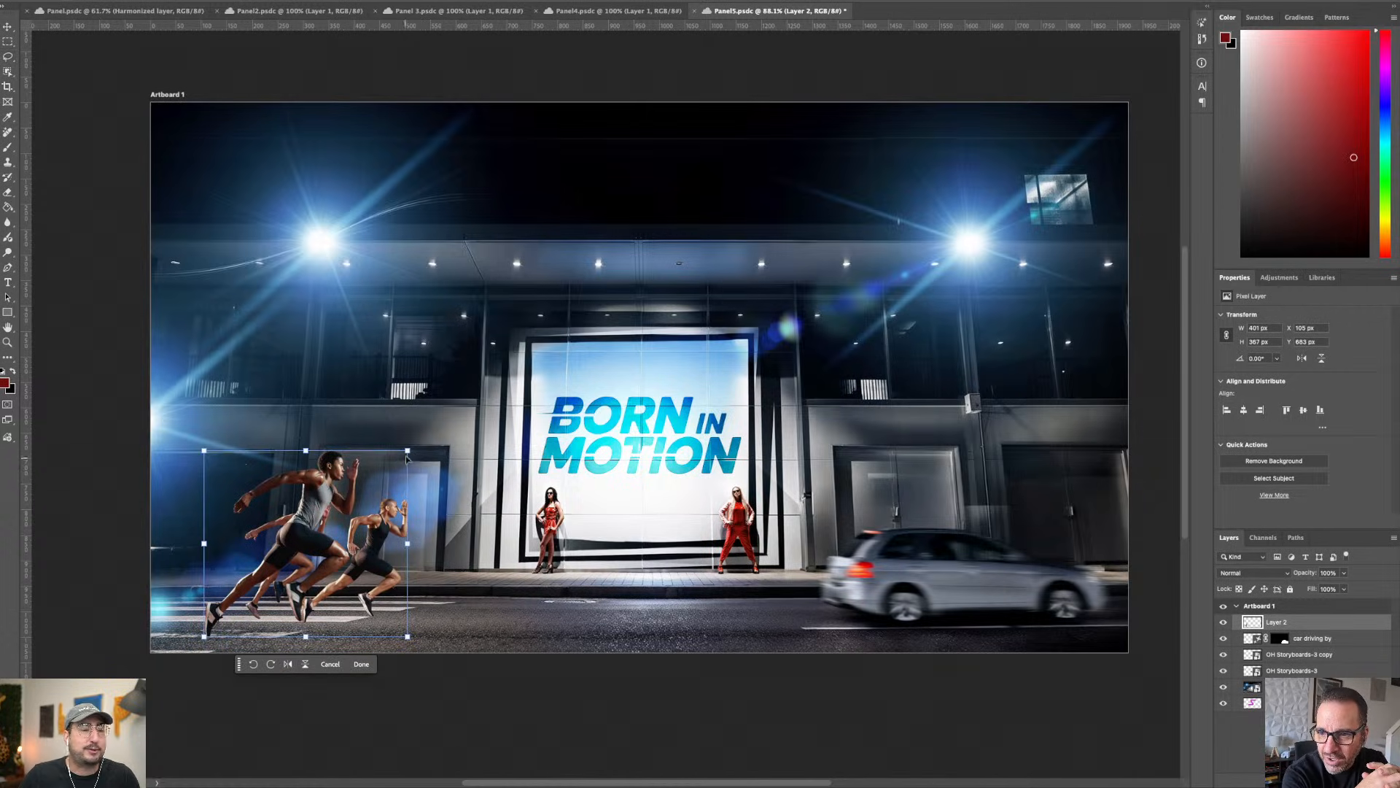
left_click_drag(407, 458, 348, 496)
left_click_drag(298, 565, 299, 551)
key("Return")
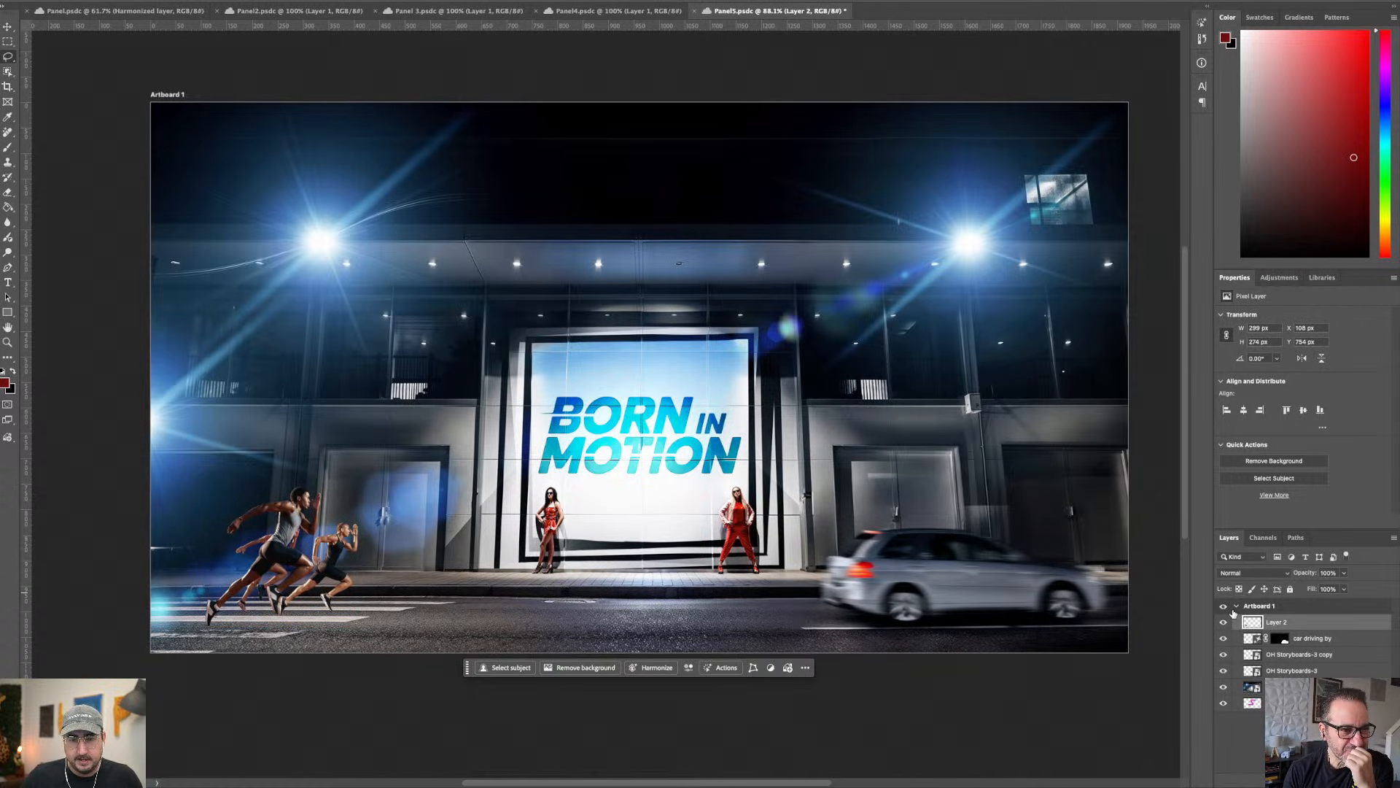
left_click(651, 667)
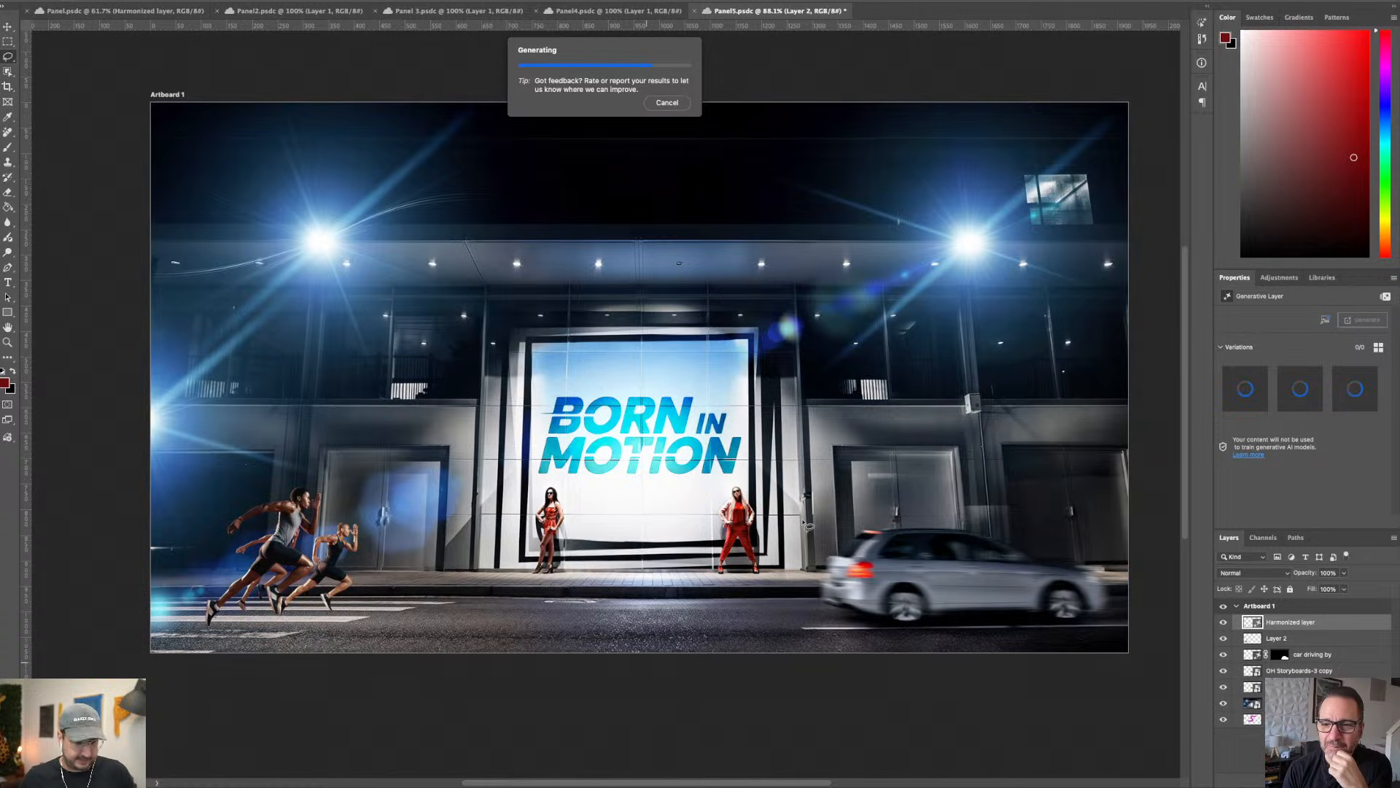
Step: Switch to Firefly Boards, update the linked fifth panel in the Hero Boards row from its Photoshop file, and inspect it up close
key("super+Tab")
key("super+Tab")
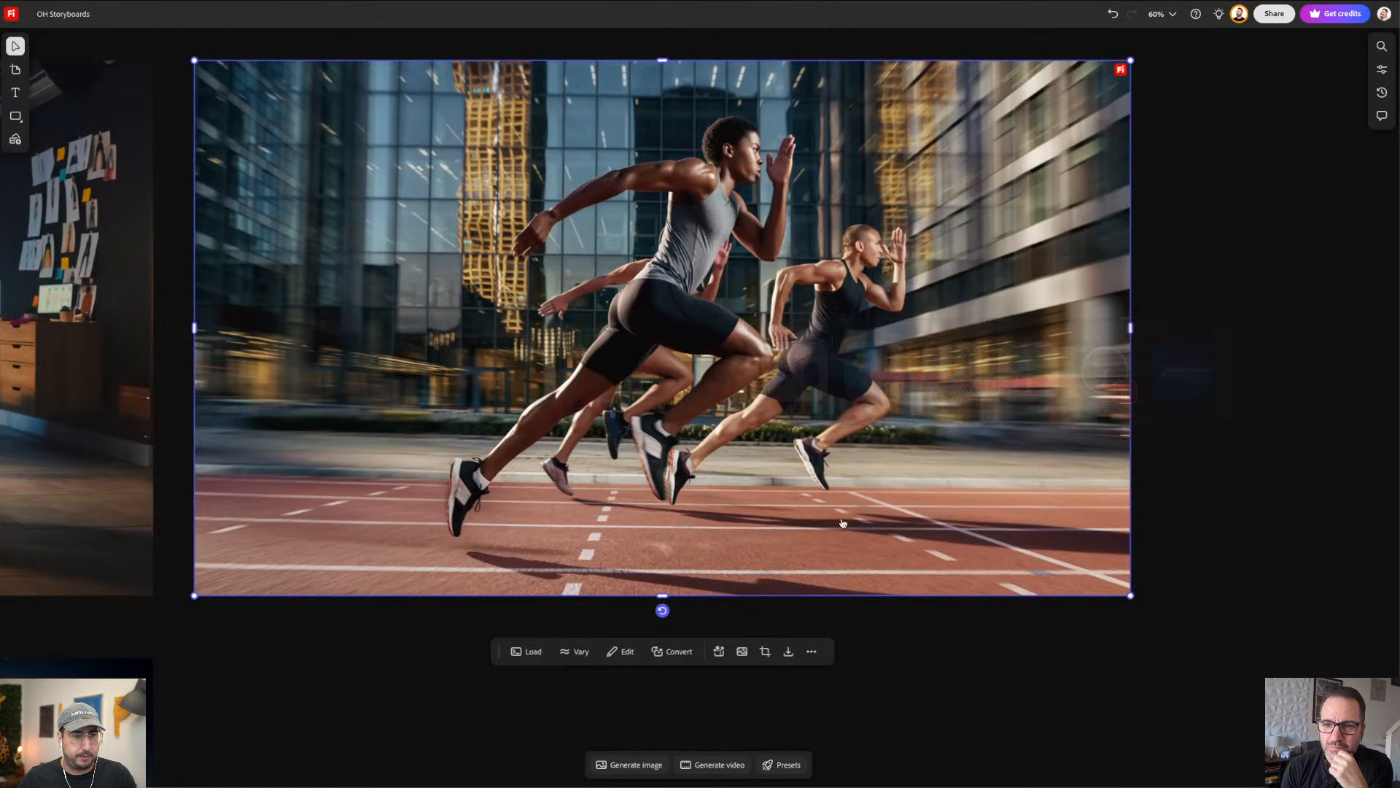
scroll(533, 485, "down", 10)
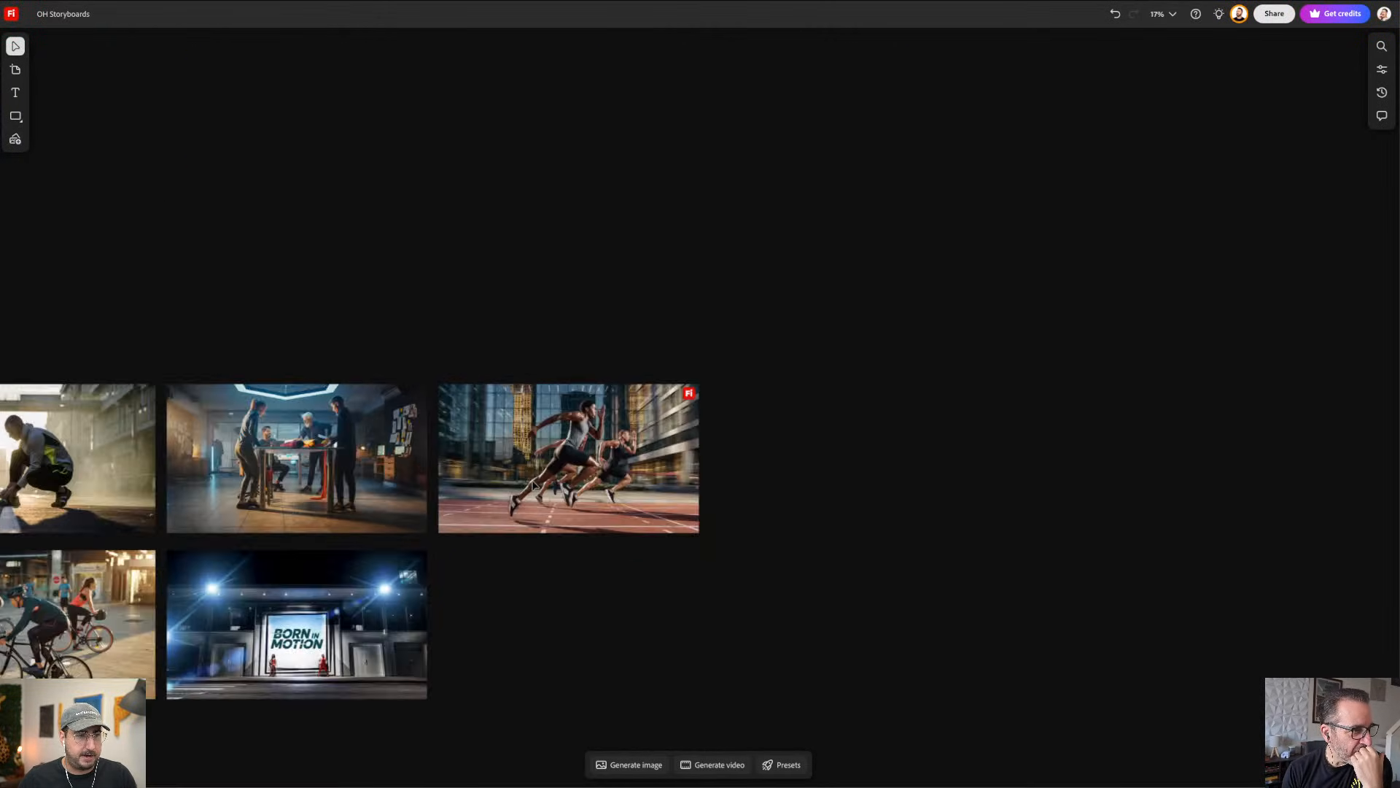
left_click_drag(250, 506, 712, 443)
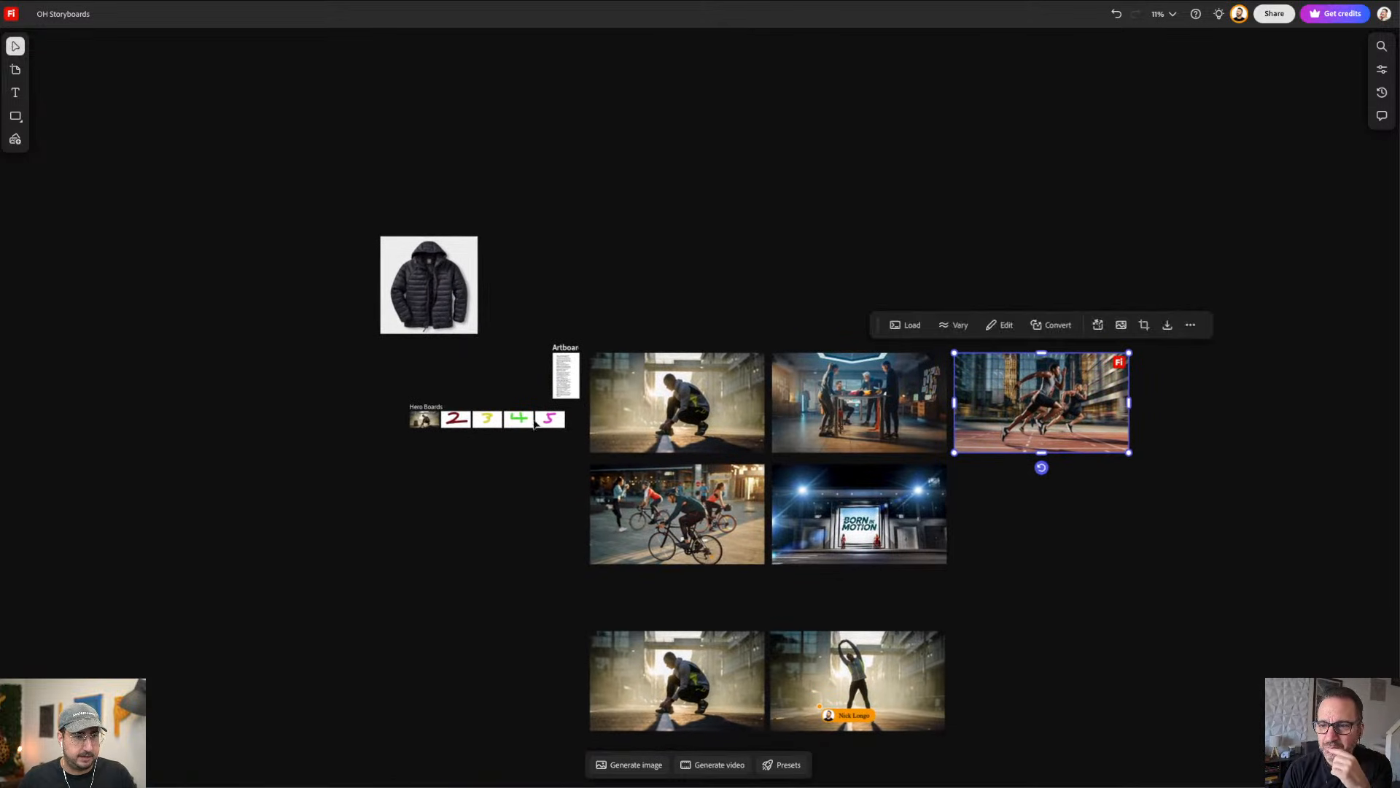
scroll(540, 422, "up", 5)
left_click(573, 356)
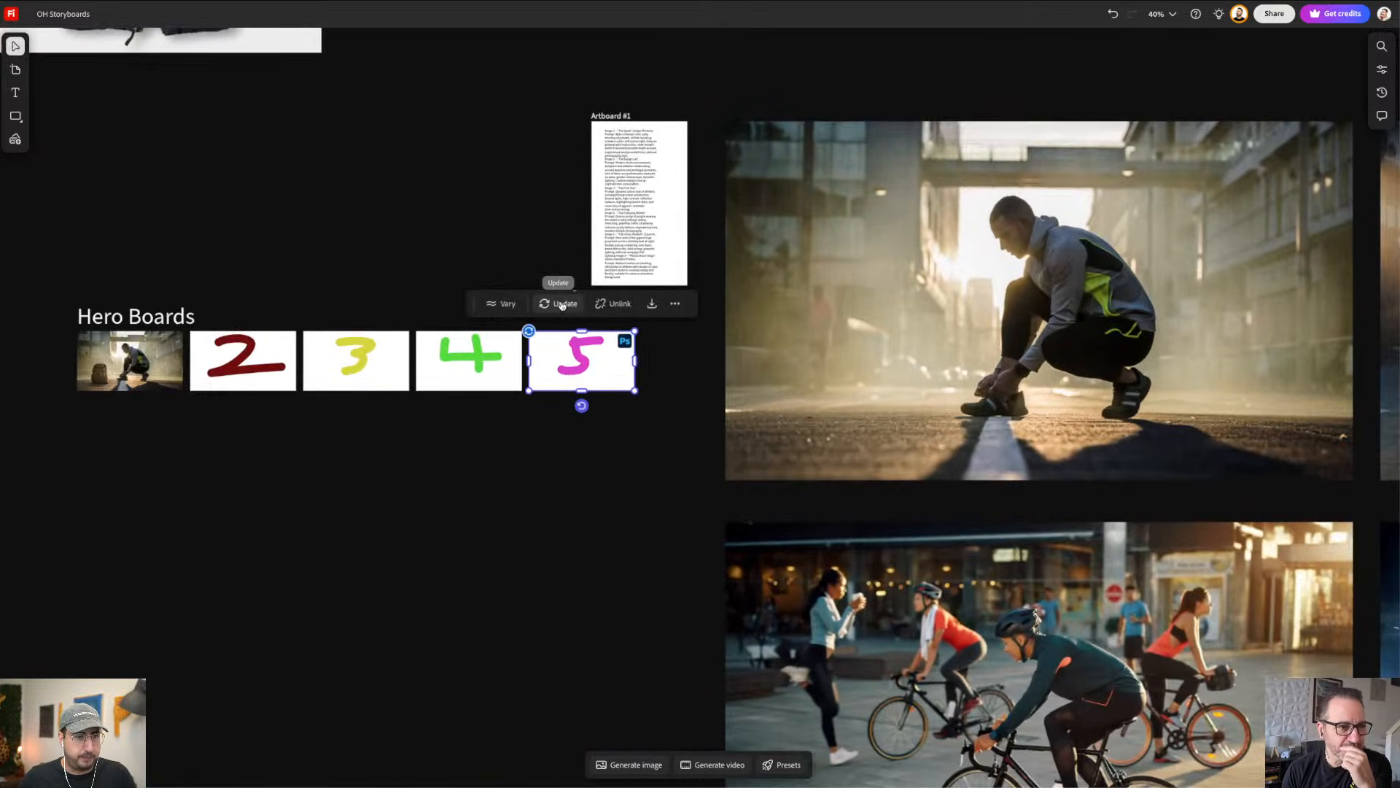
left_click(558, 303)
left_click(663, 390)
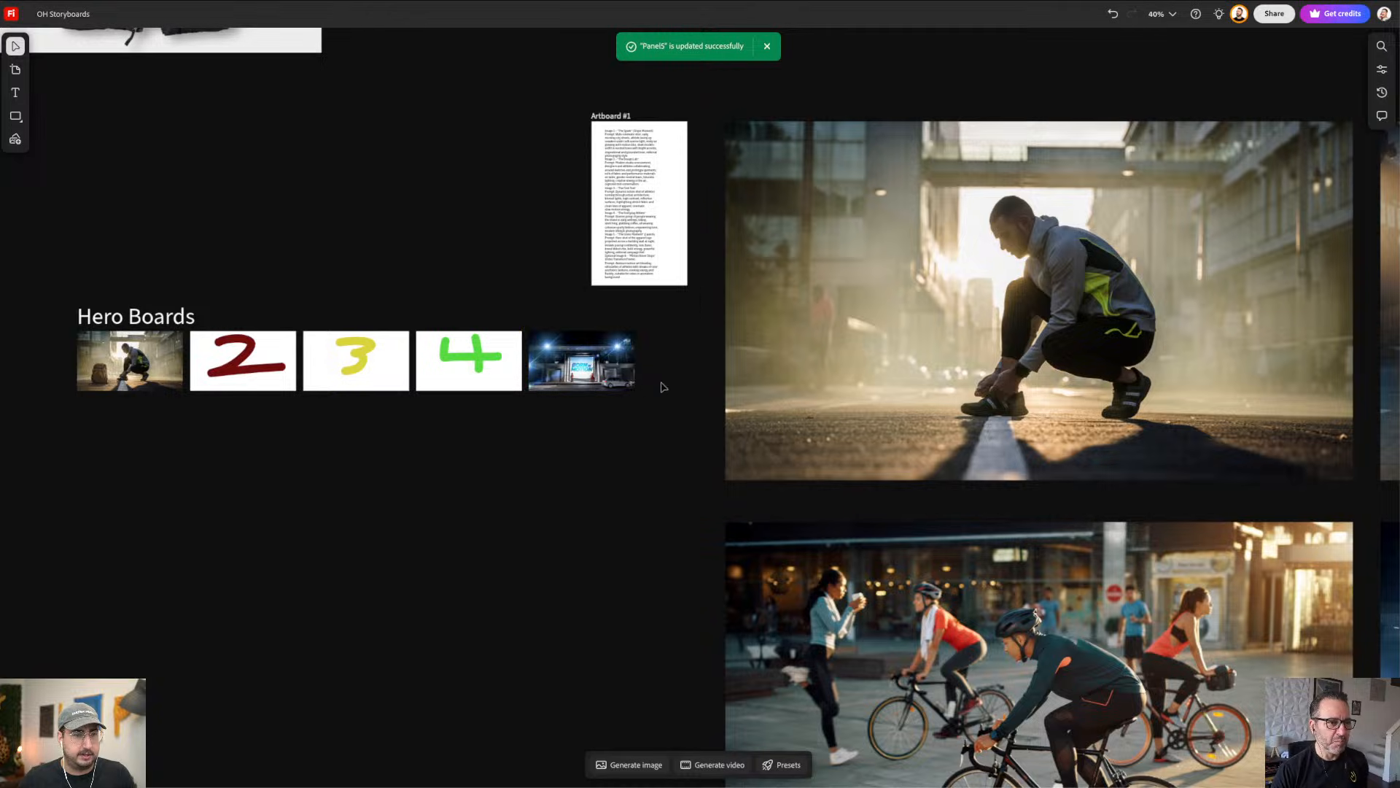
scroll(592, 383, "up", 8)
scroll(592, 364, "up", 3)
scroll(592, 364, "left", 2)
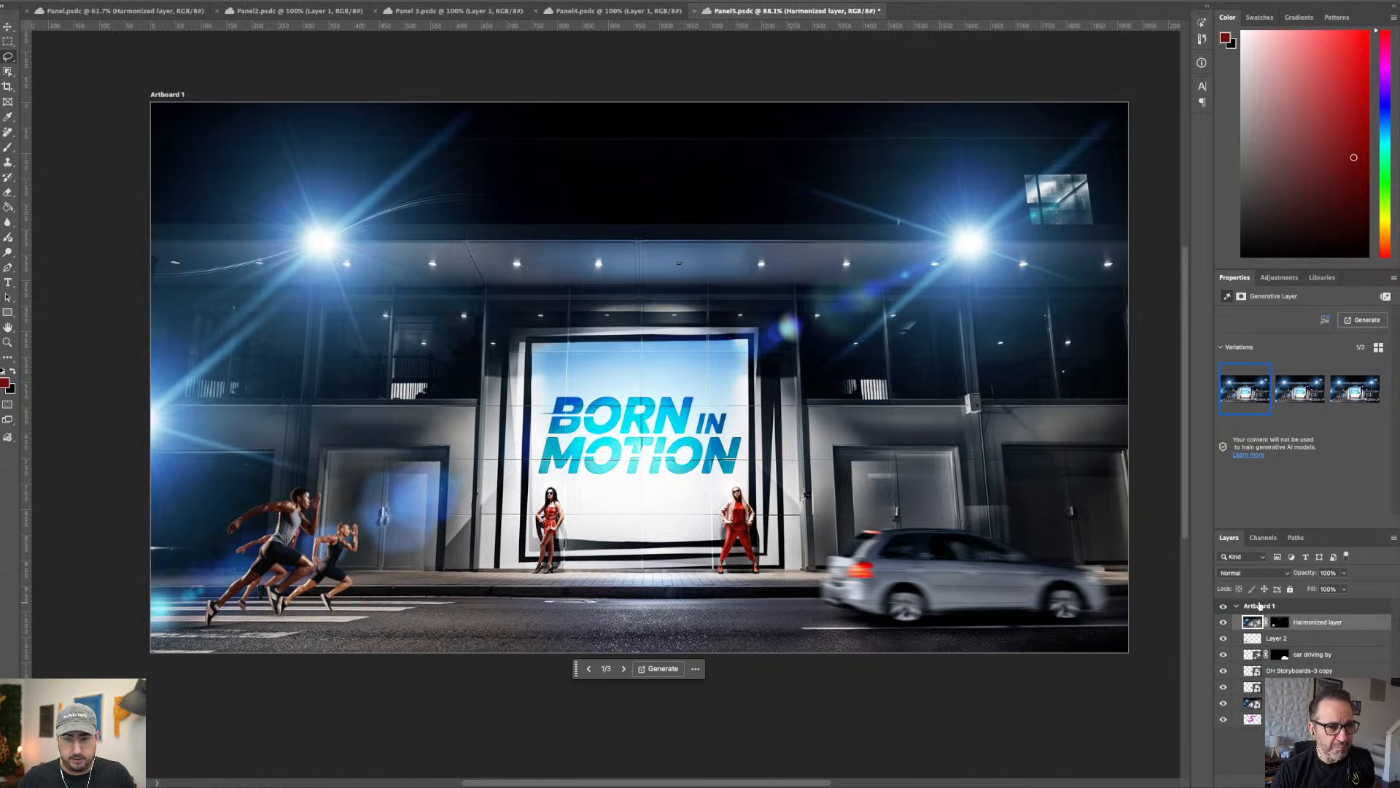
Step: Compare the runners with and without the harmonized layer, choose the third Harmonize variation, and save the Panel5 document
left_click(1223, 622)
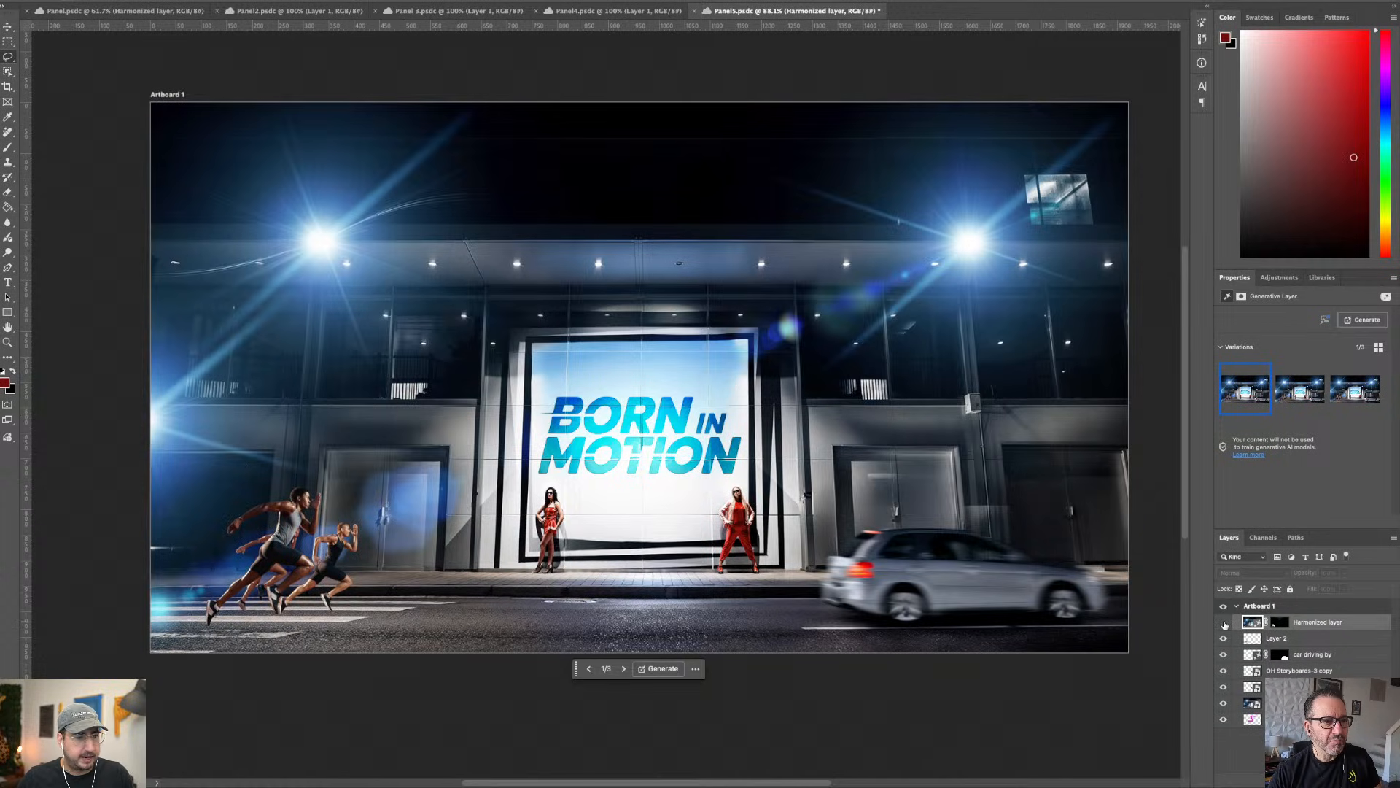
left_click(1224, 623)
left_click(1300, 389)
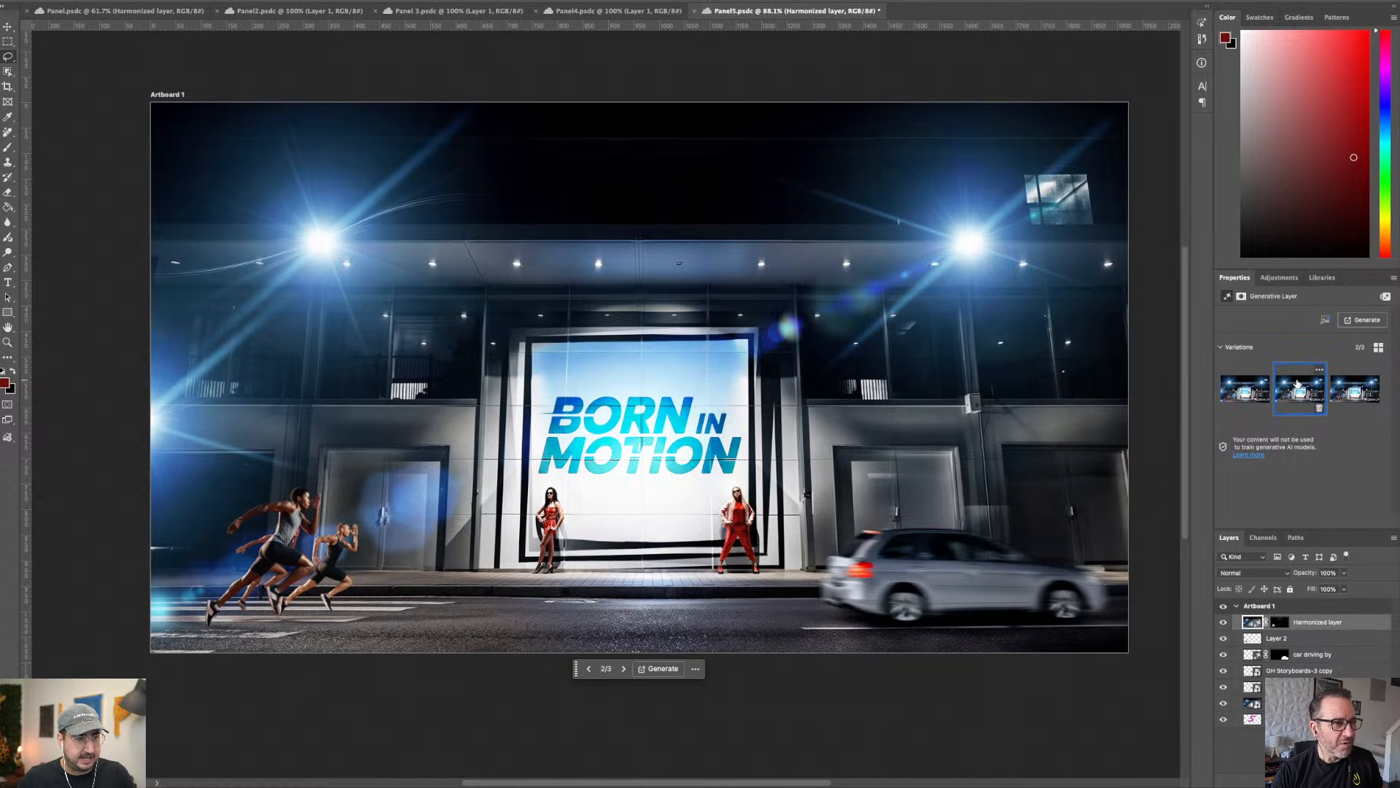
left_click(1343, 398)
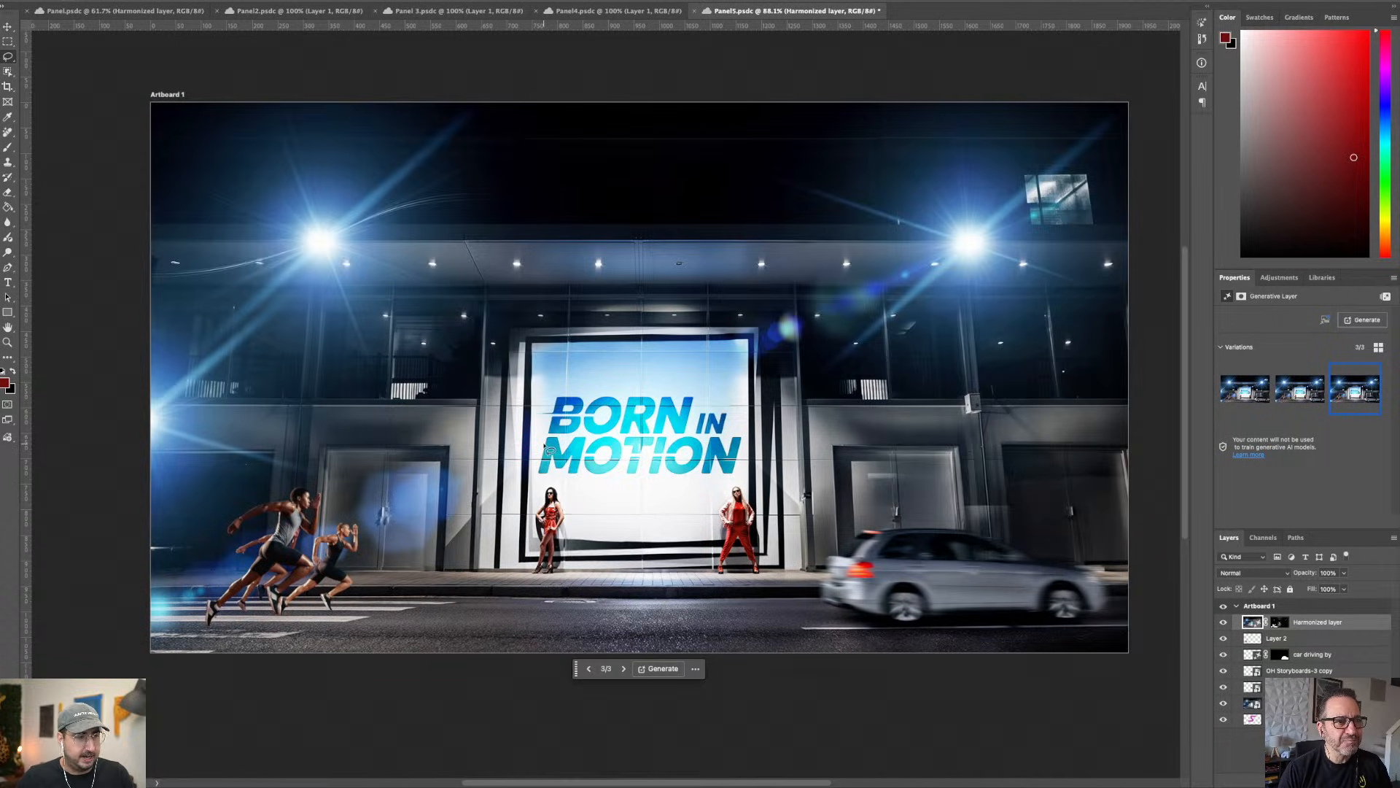
key("ctrl+s")
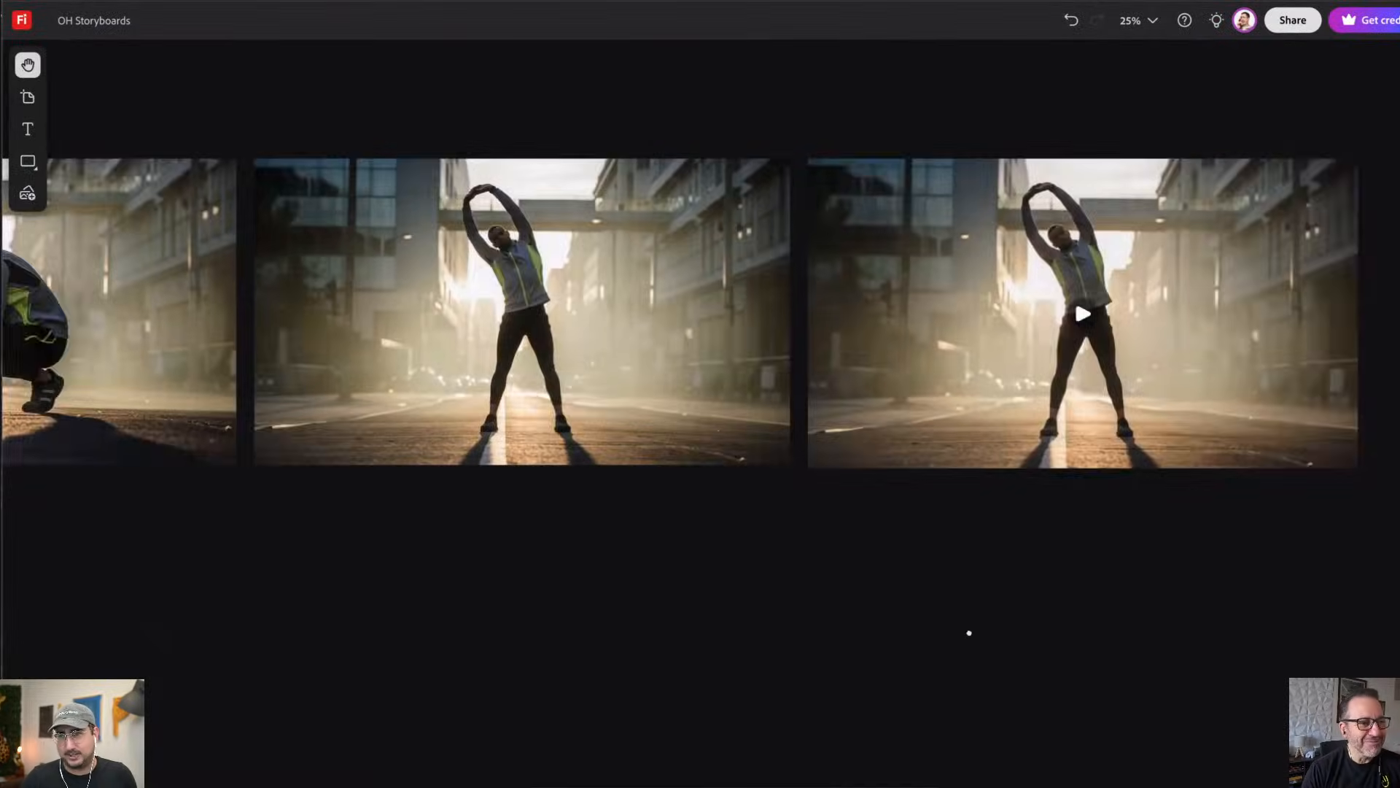
Step: Compare the generated athlete video with its crouching and stretching source images in Firefly Boards, and play the clip
scroll(908, 650, "right", 5)
scroll(909, 650, "up", 5)
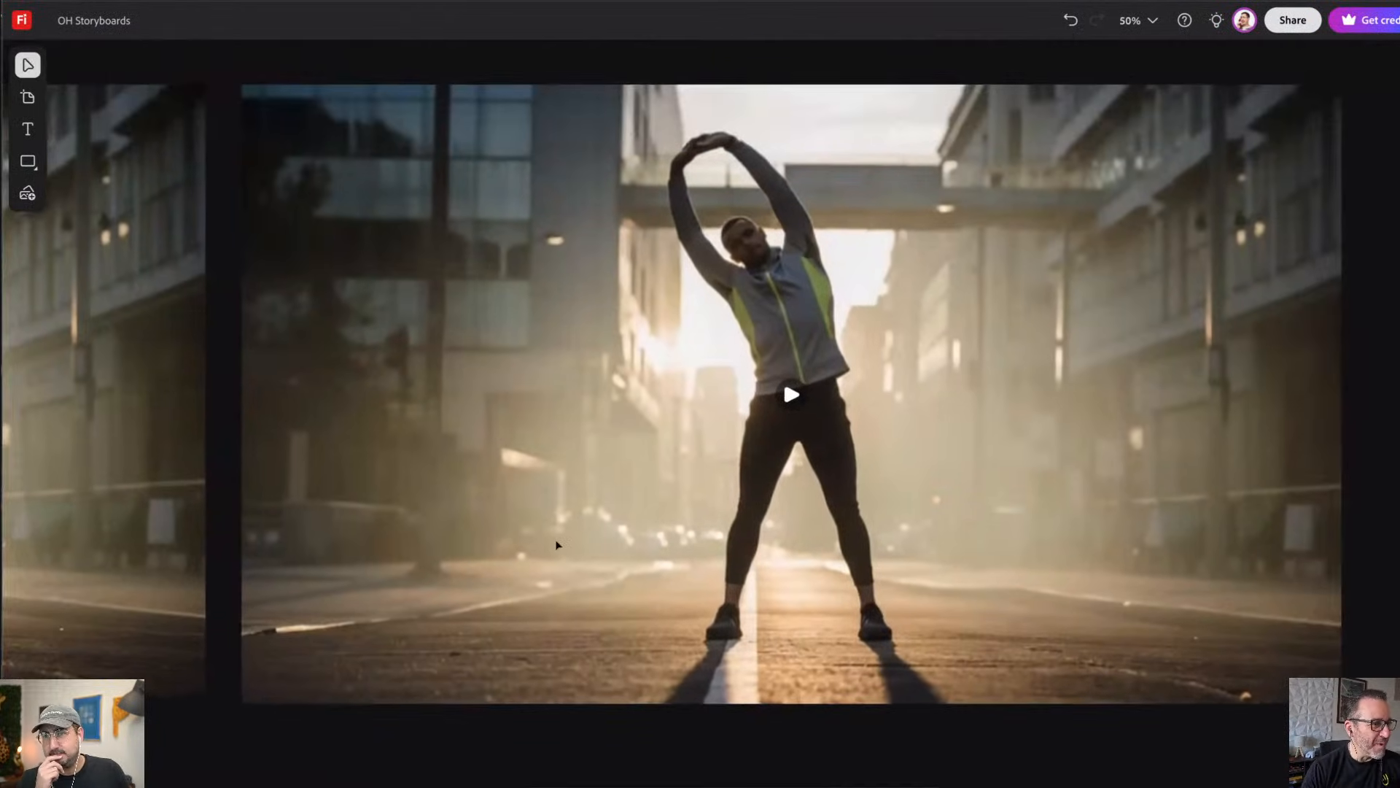
scroll(557, 544, "left", 10)
scroll(1317, 541, "left", 5)
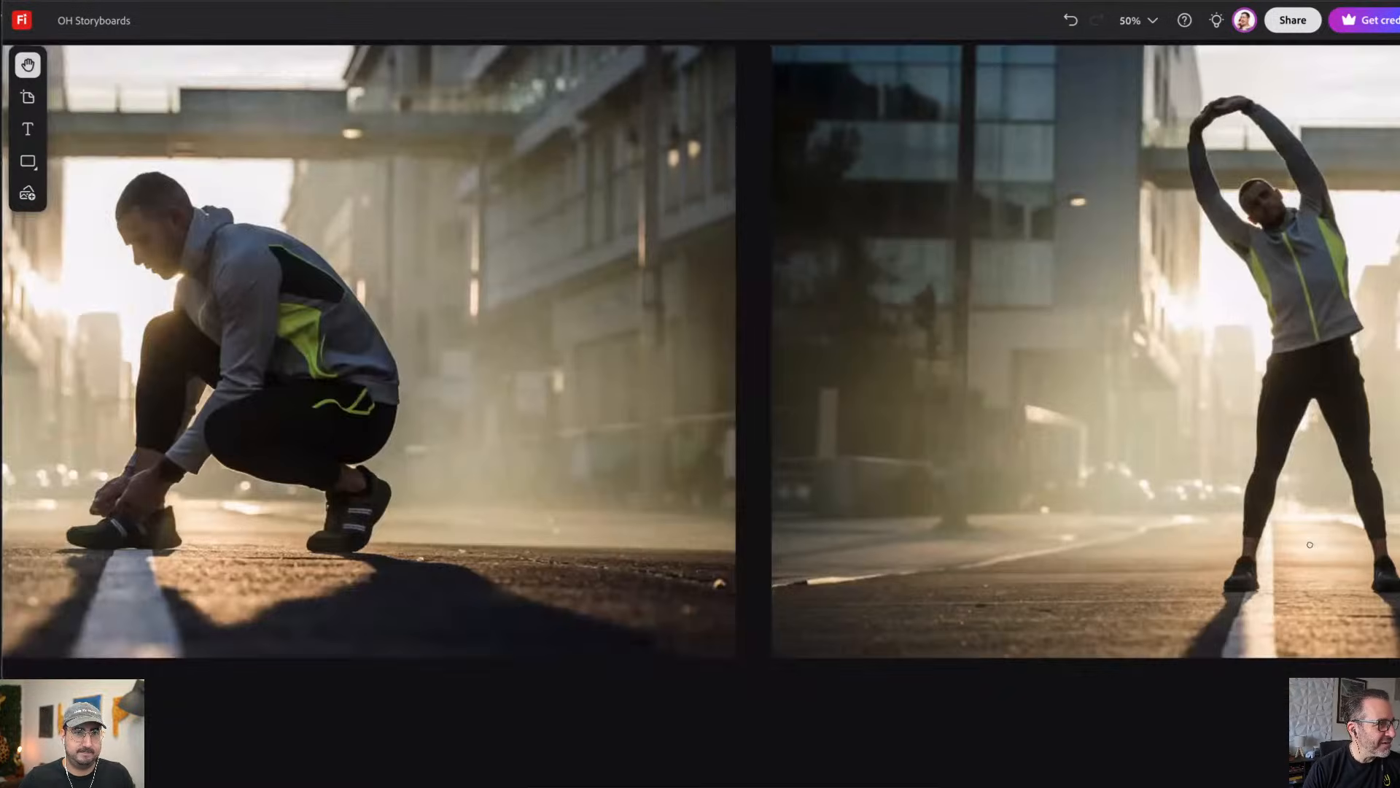
scroll(1306, 525, "right", 8)
scroll(1297, 513, "right", 10)
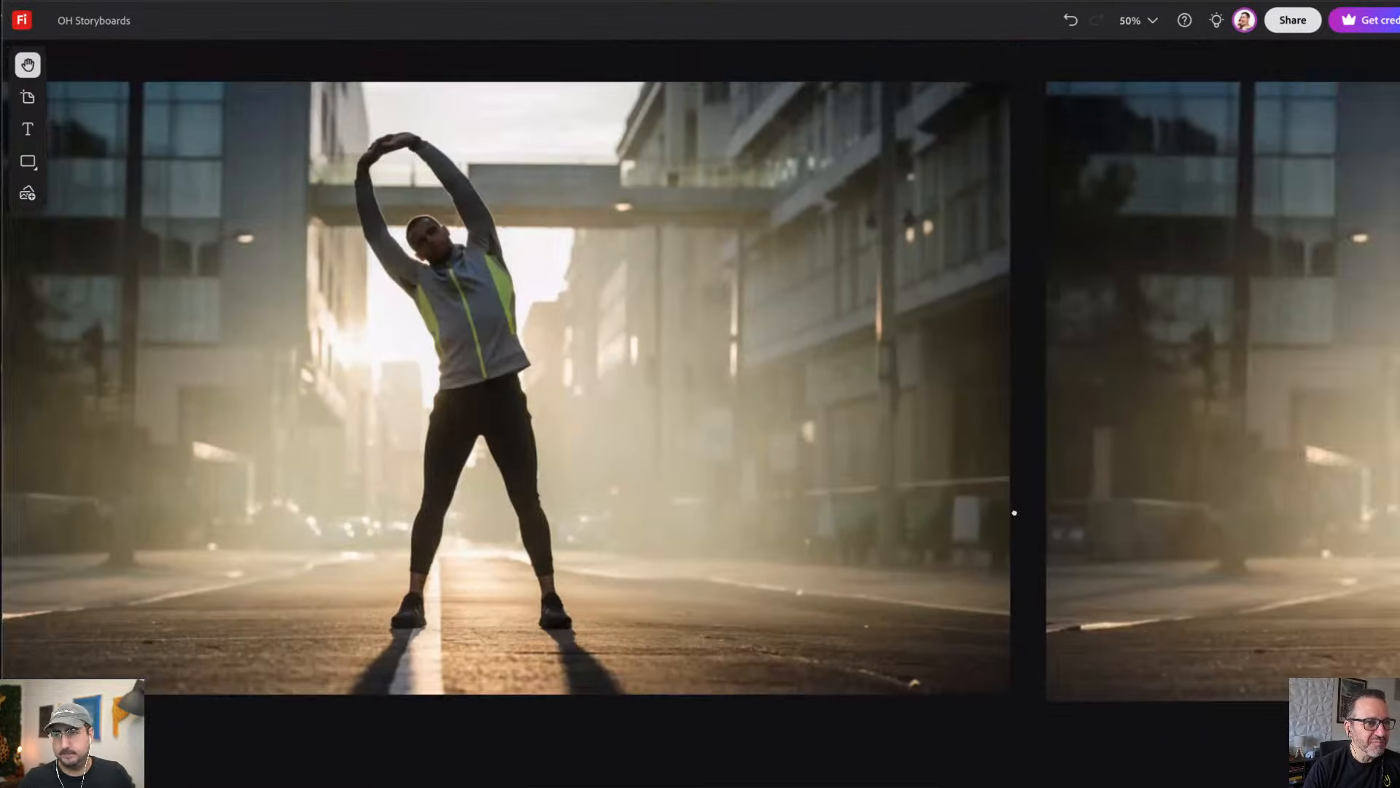
left_click(922, 412)
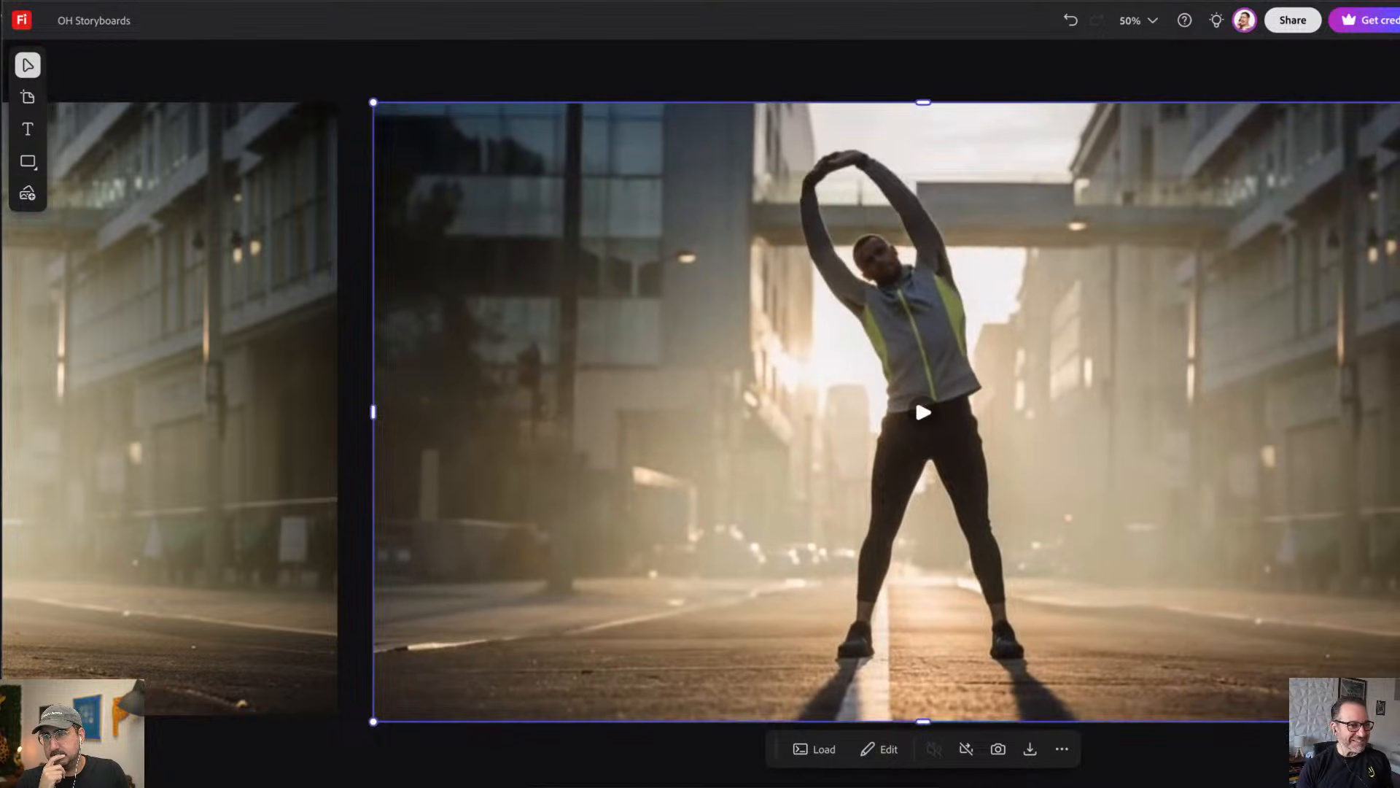
left_click(923, 412)
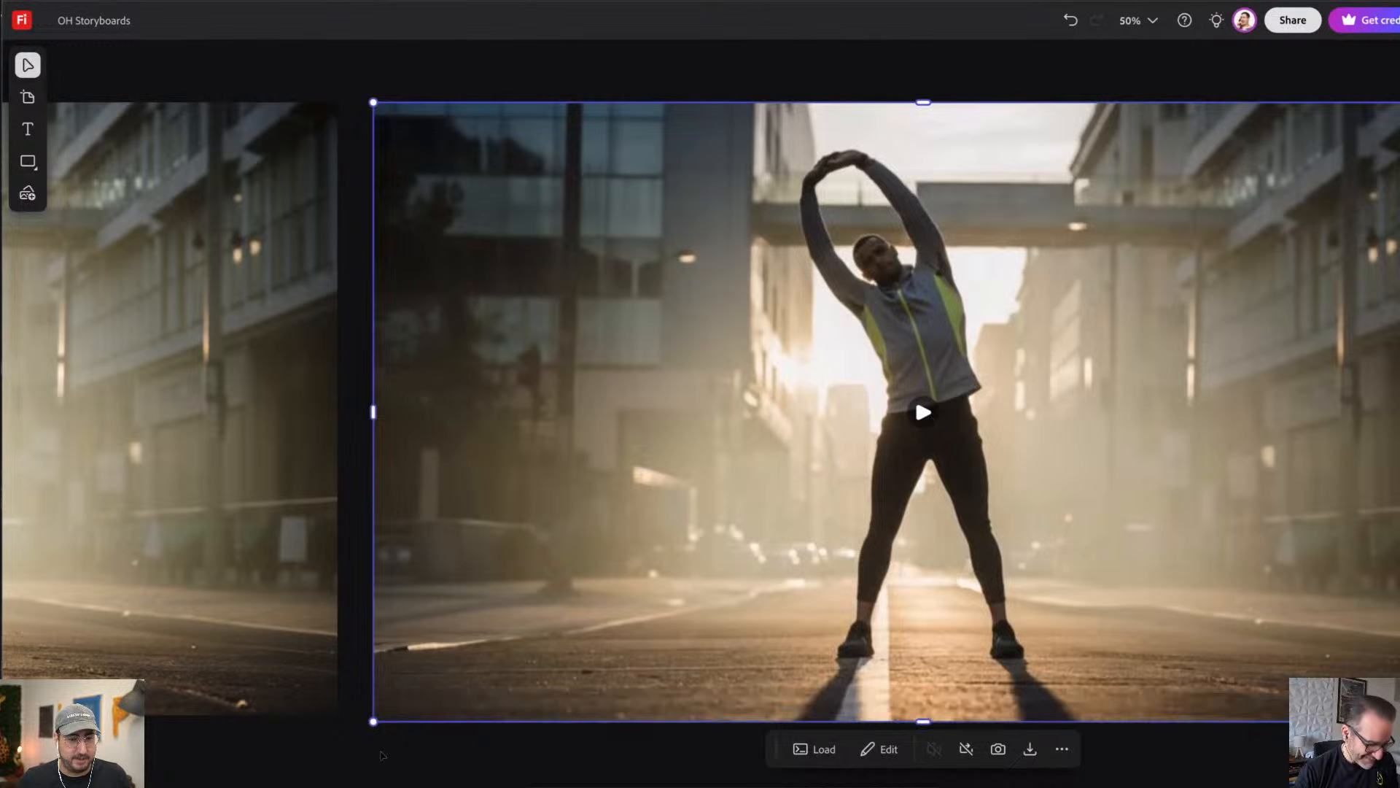
left_click(383, 755)
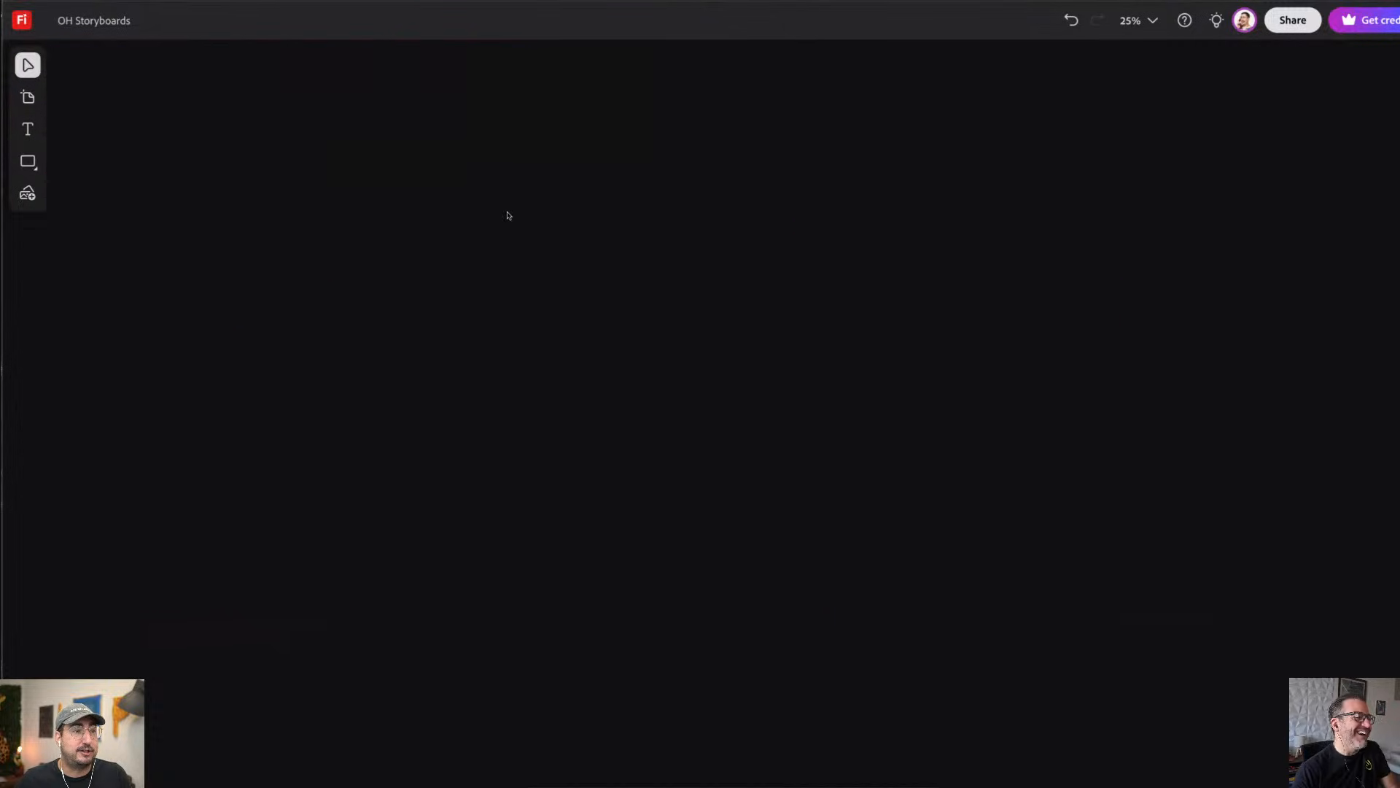
Step: Locate the crouching-to-stretching video beside the two athlete images on the board, enlarge the view of it, and play it through
scroll(487, 203, "down", 5)
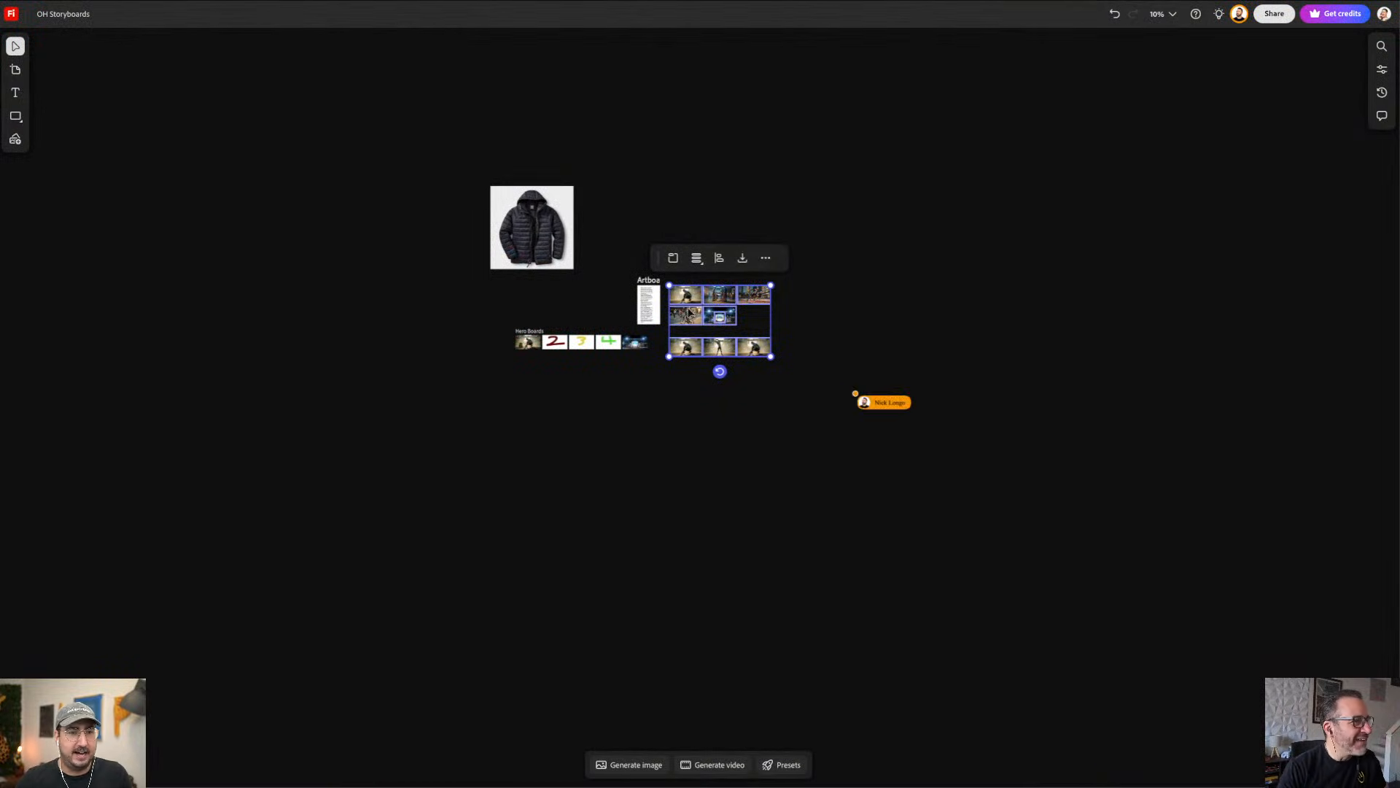
scroll(705, 334, "up", 10)
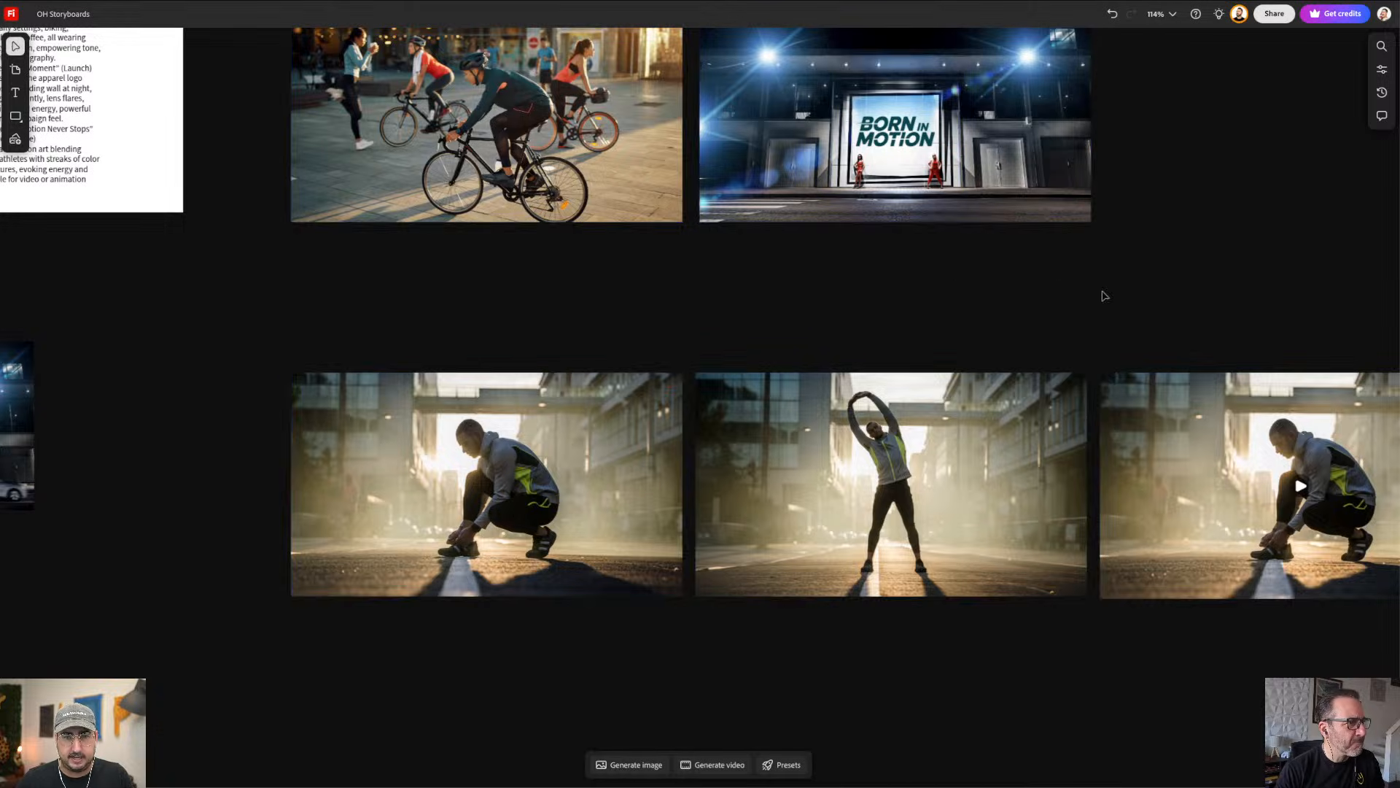
scroll(1100, 293, "right", 5)
left_click(1094, 413)
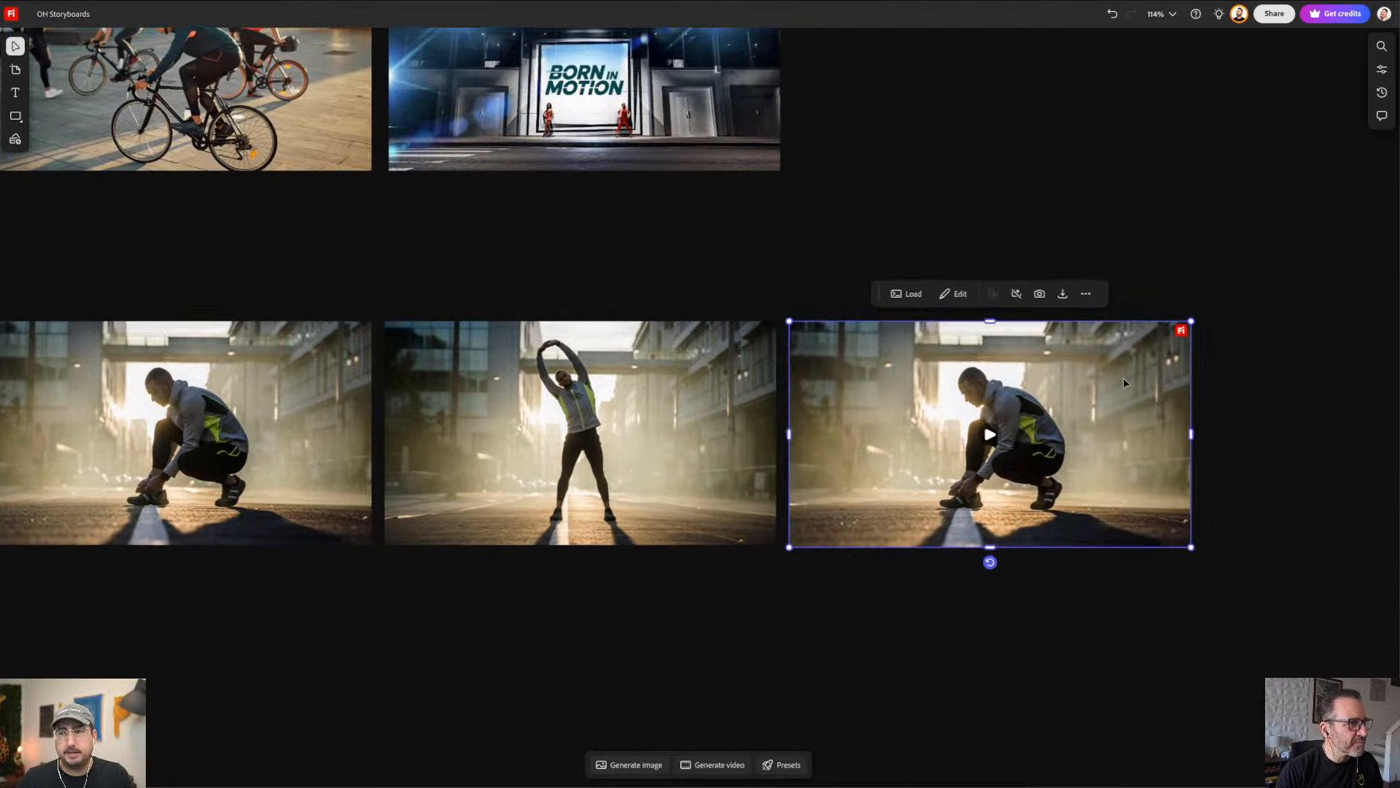
scroll(1078, 400, "up", 5)
scroll(1079, 401, "right", 3)
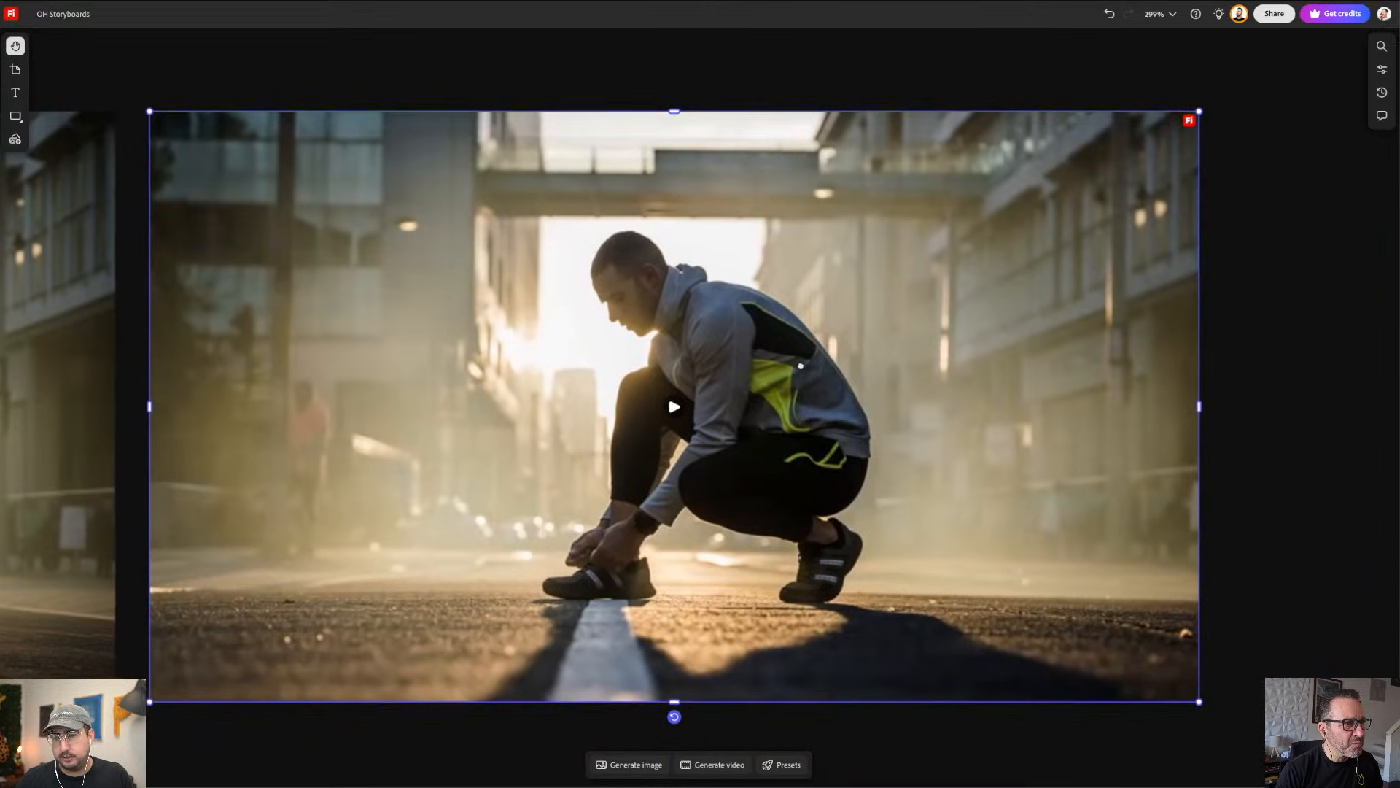
left_click(1265, 272)
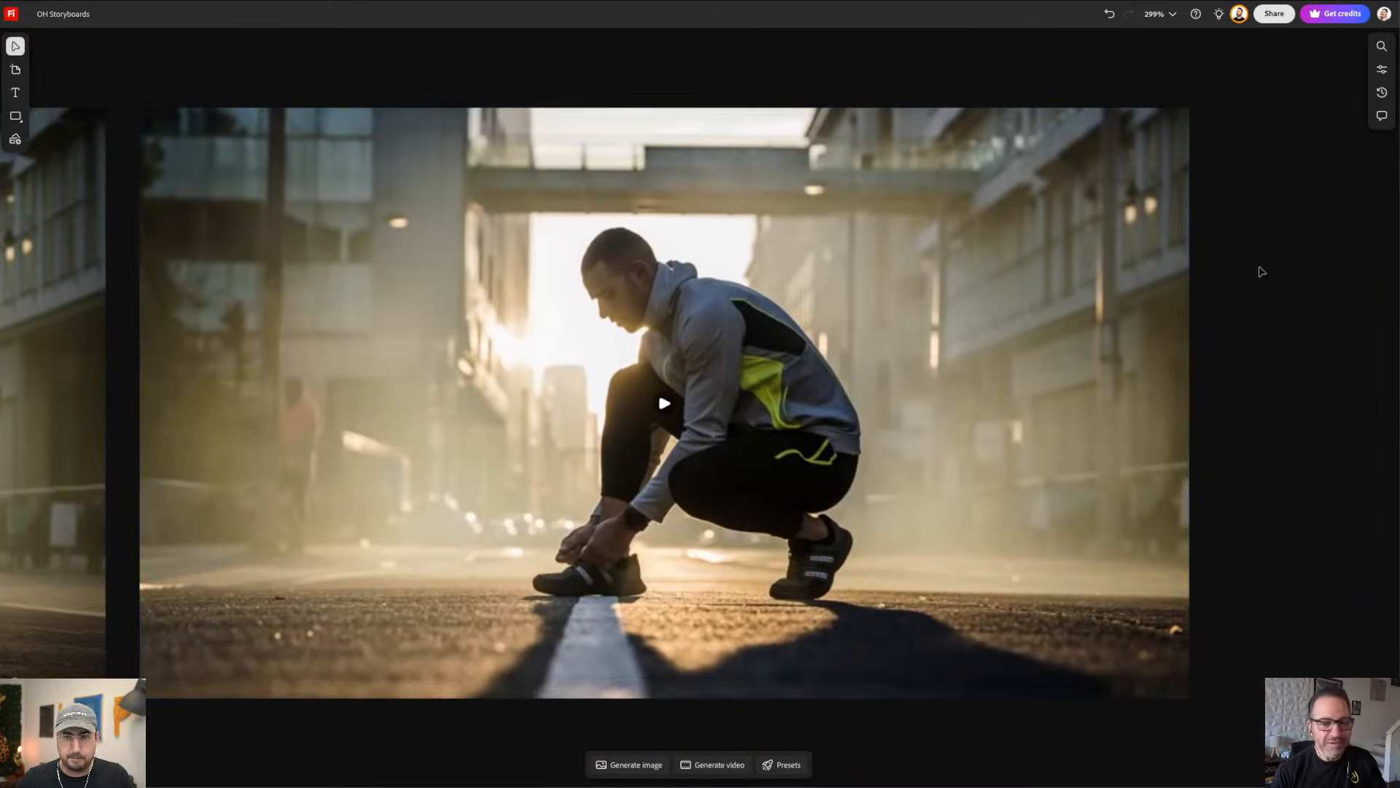
left_click(1164, 159)
left_click(1178, 118)
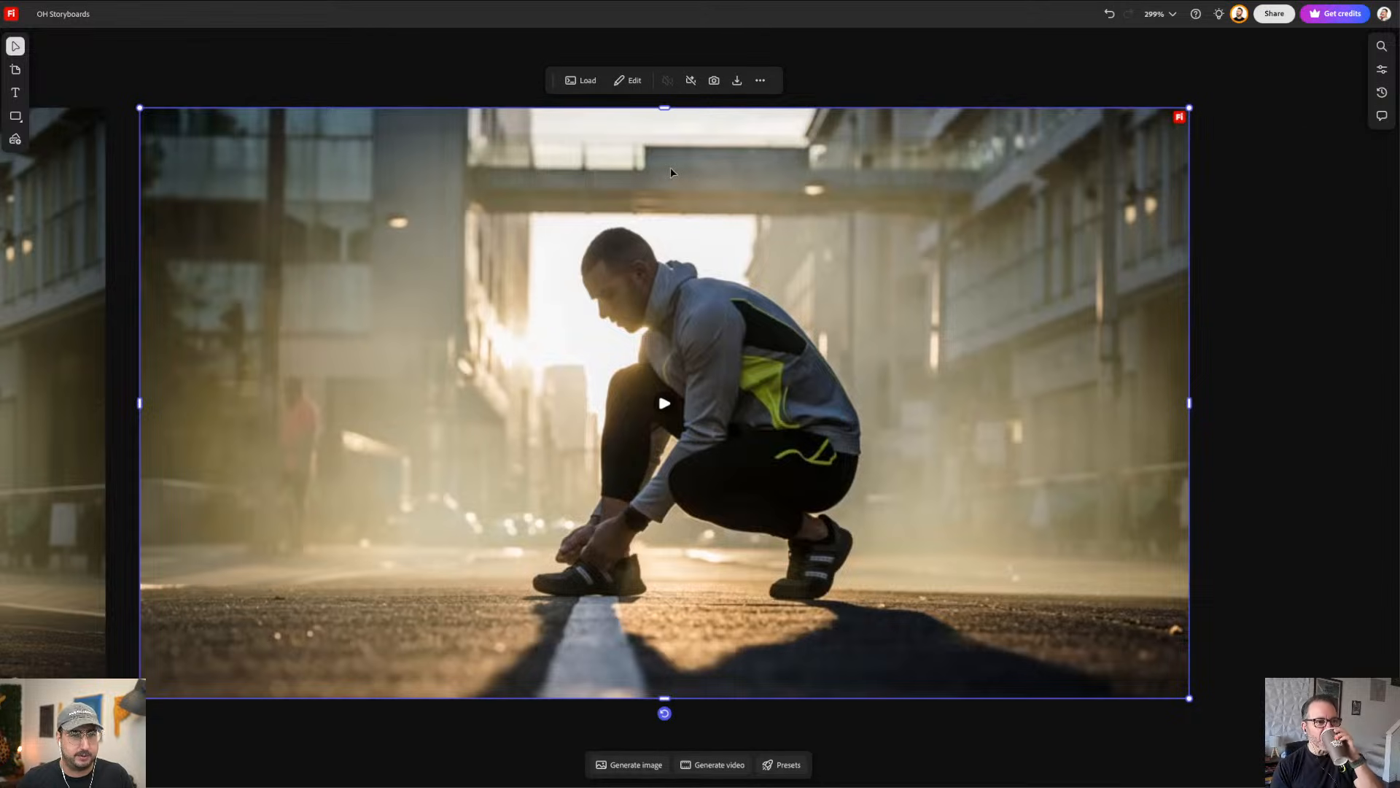
left_click(666, 402)
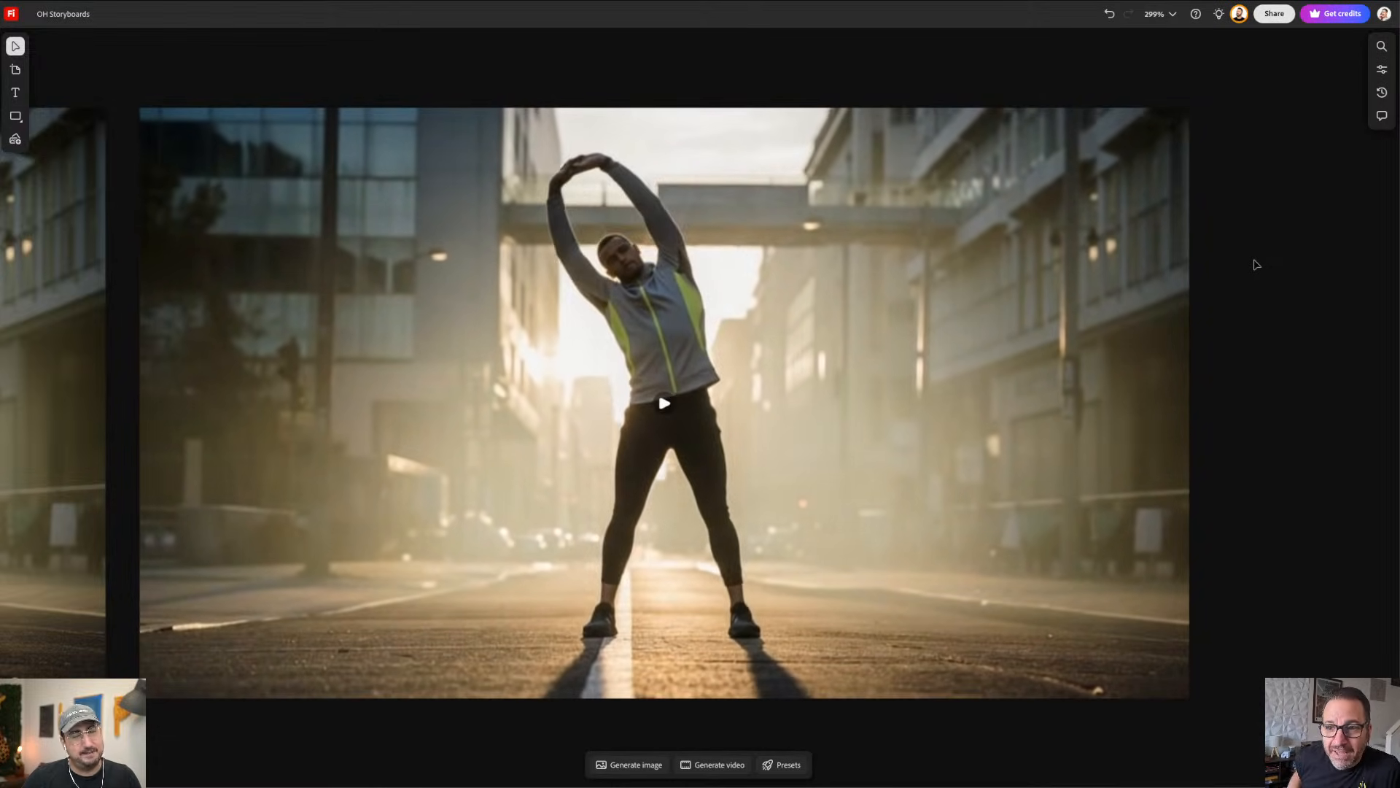
Step: Move the stretching athlete video beneath the first Hero Boards panel and shrink it to match that panel's width
scroll(532, 365, "down", 1)
scroll(541, 369, "down", 5)
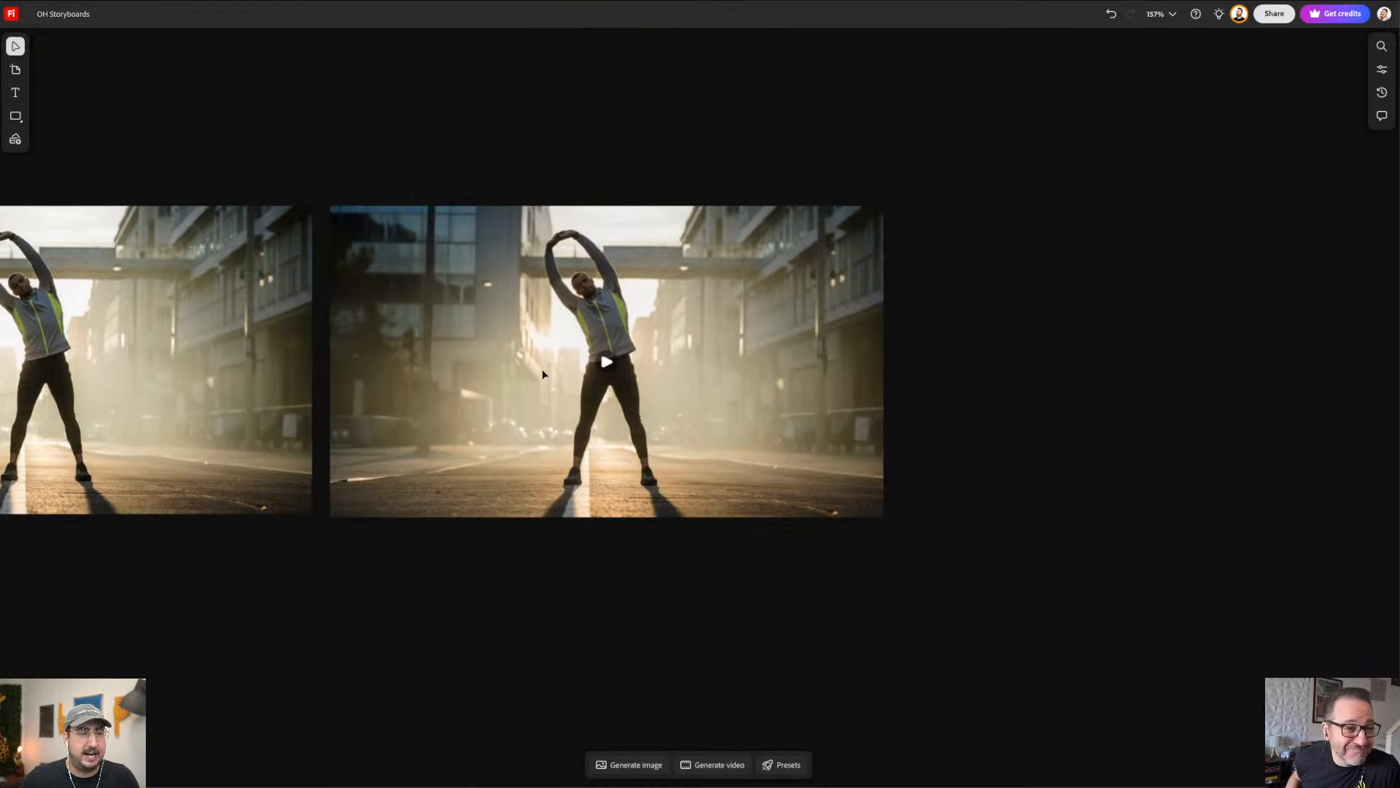
scroll(541, 369, "down", 8)
key("space")
left_click_drag(740, 353, 1087, 340)
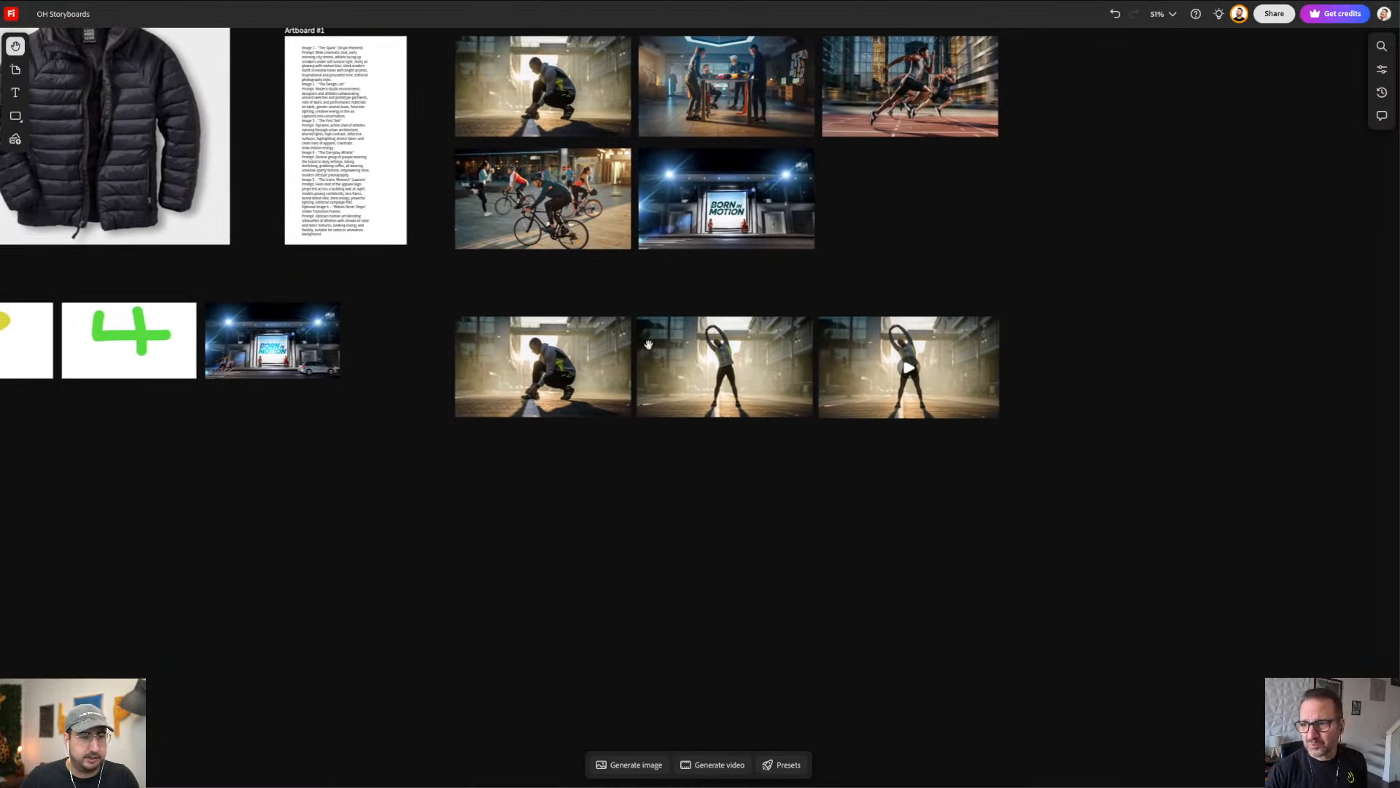
left_click_drag(648, 345, 1031, 357)
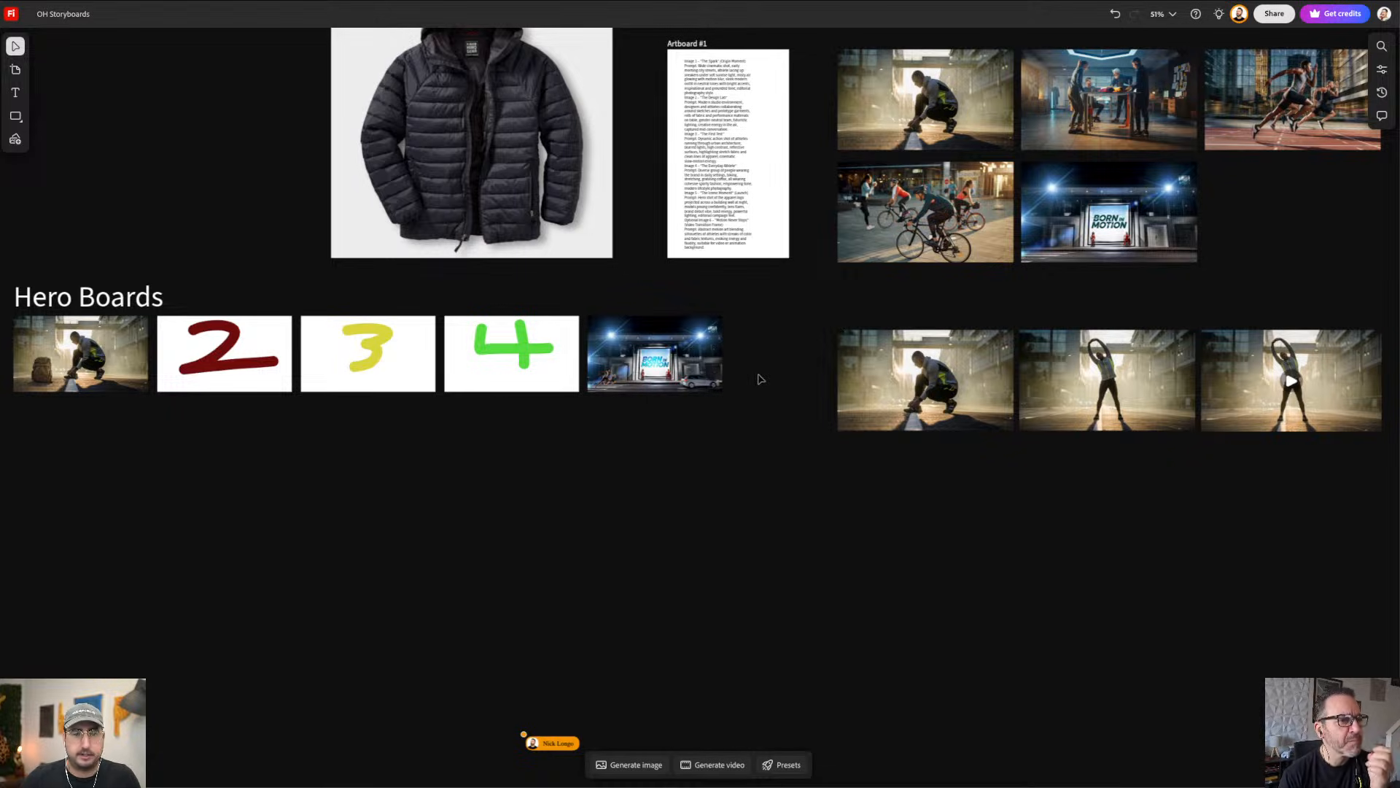
left_click_drag(1210, 346, 22, 420)
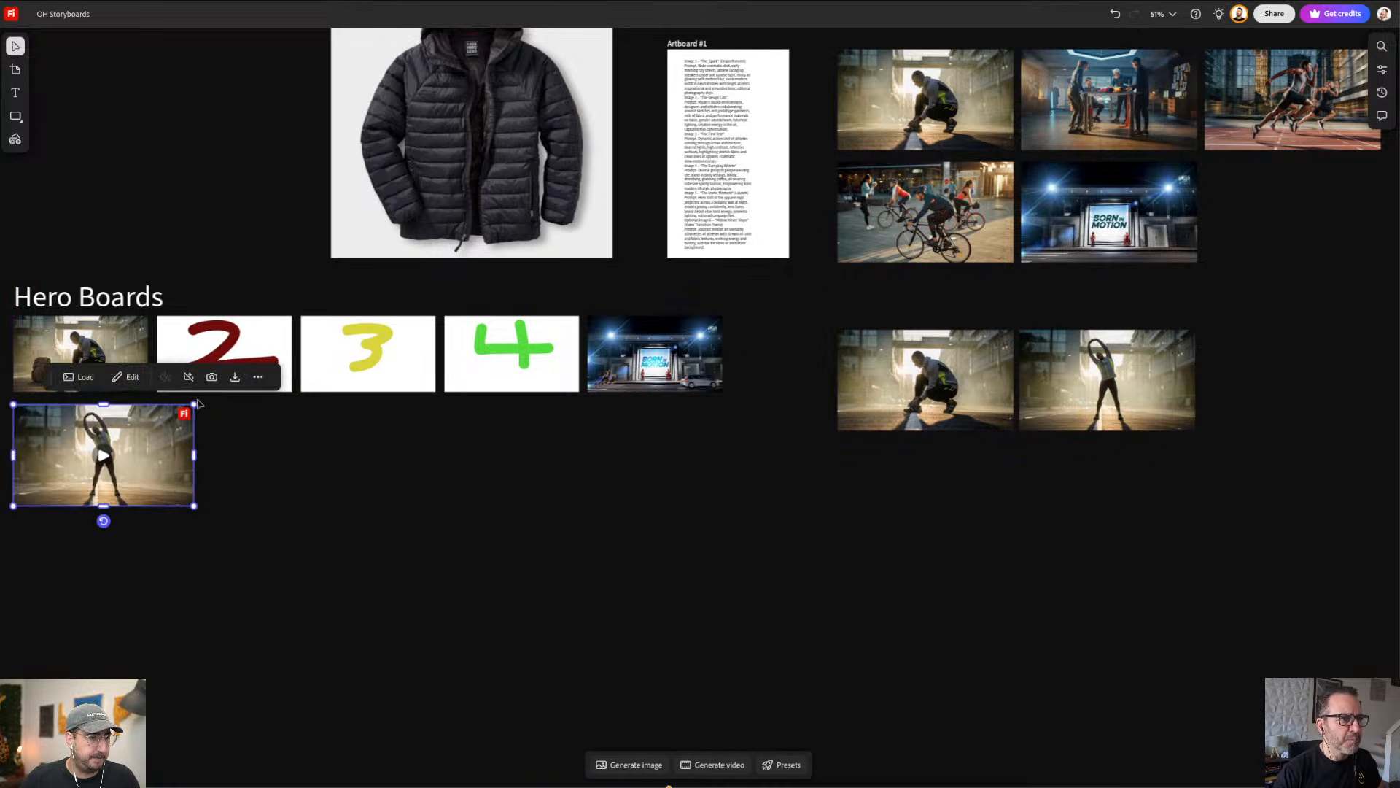
left_click_drag(191, 404, 144, 418)
left_click(636, 406)
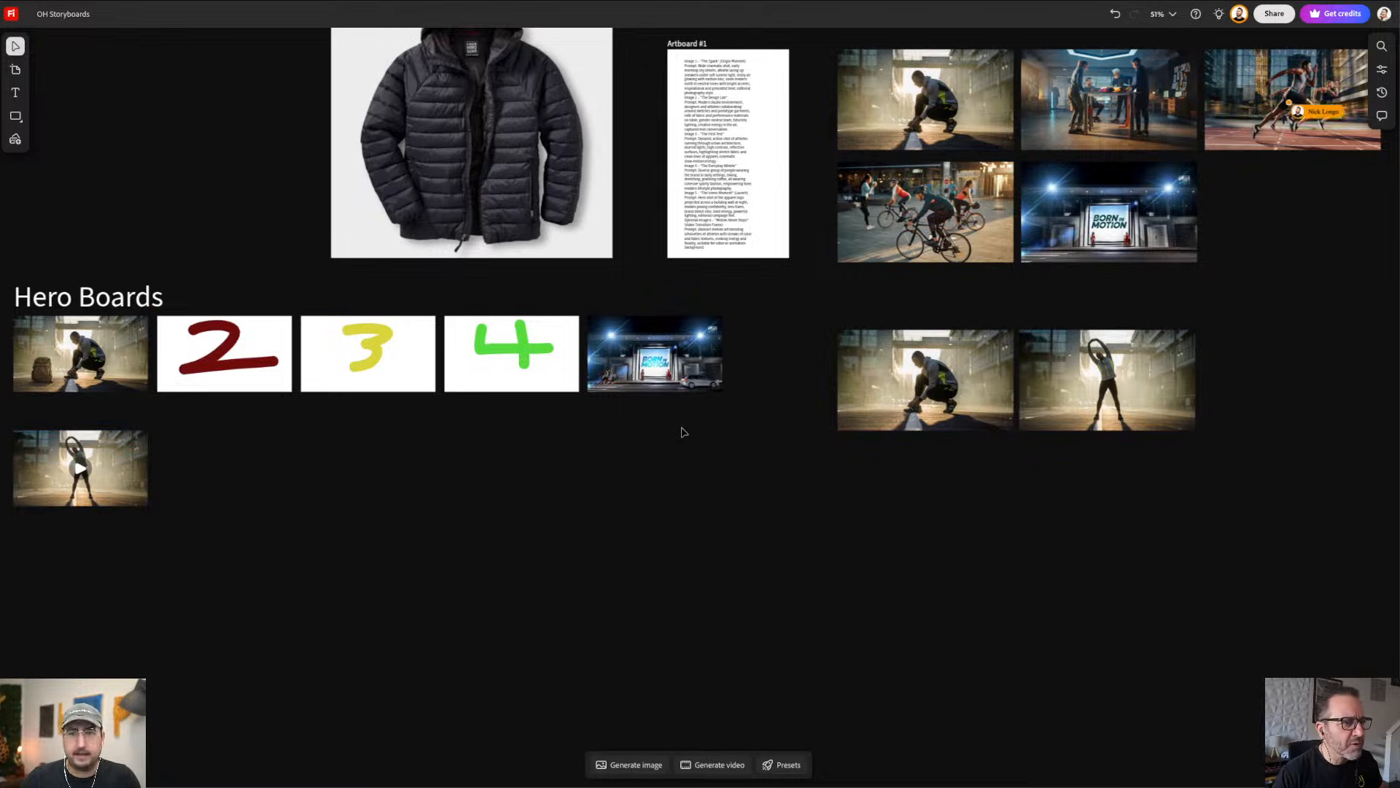
Step: Examine the fifth Hero Boards panel, the Born in Motion building with runners and car, up close
scroll(678, 350, "up", 5)
scroll(906, 494, "left", 2)
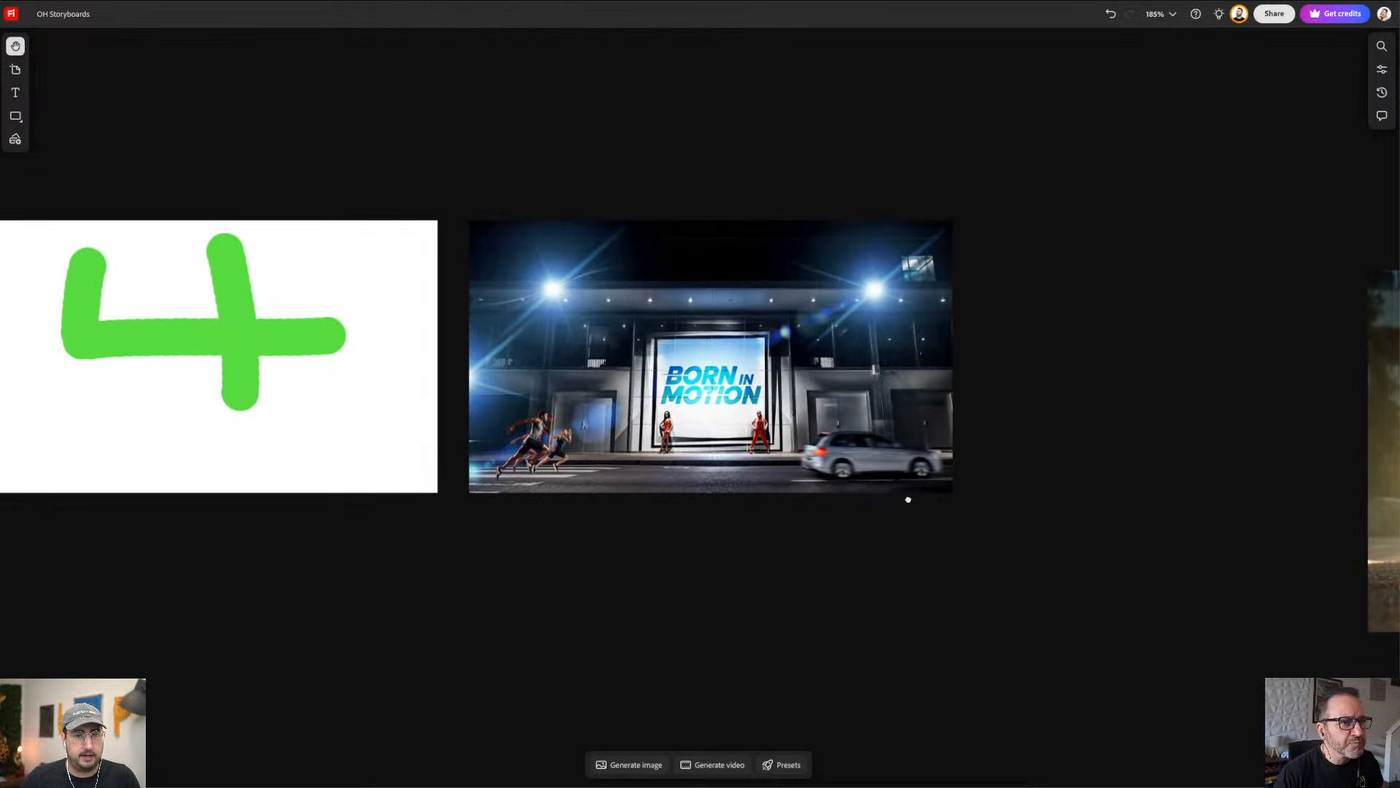
scroll(838, 441, "left", 2)
scroll(751, 386, "up", 5)
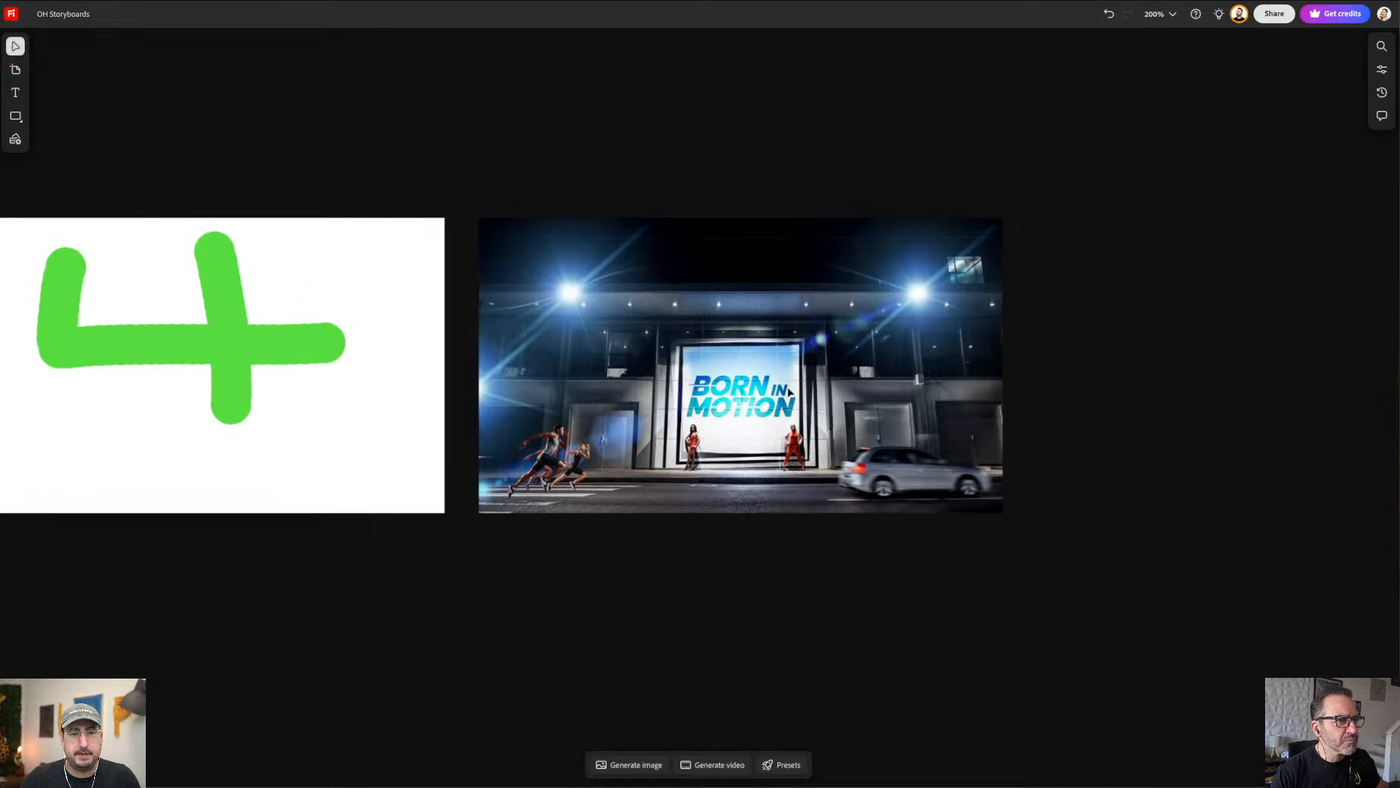
scroll(747, 380, "up", 2)
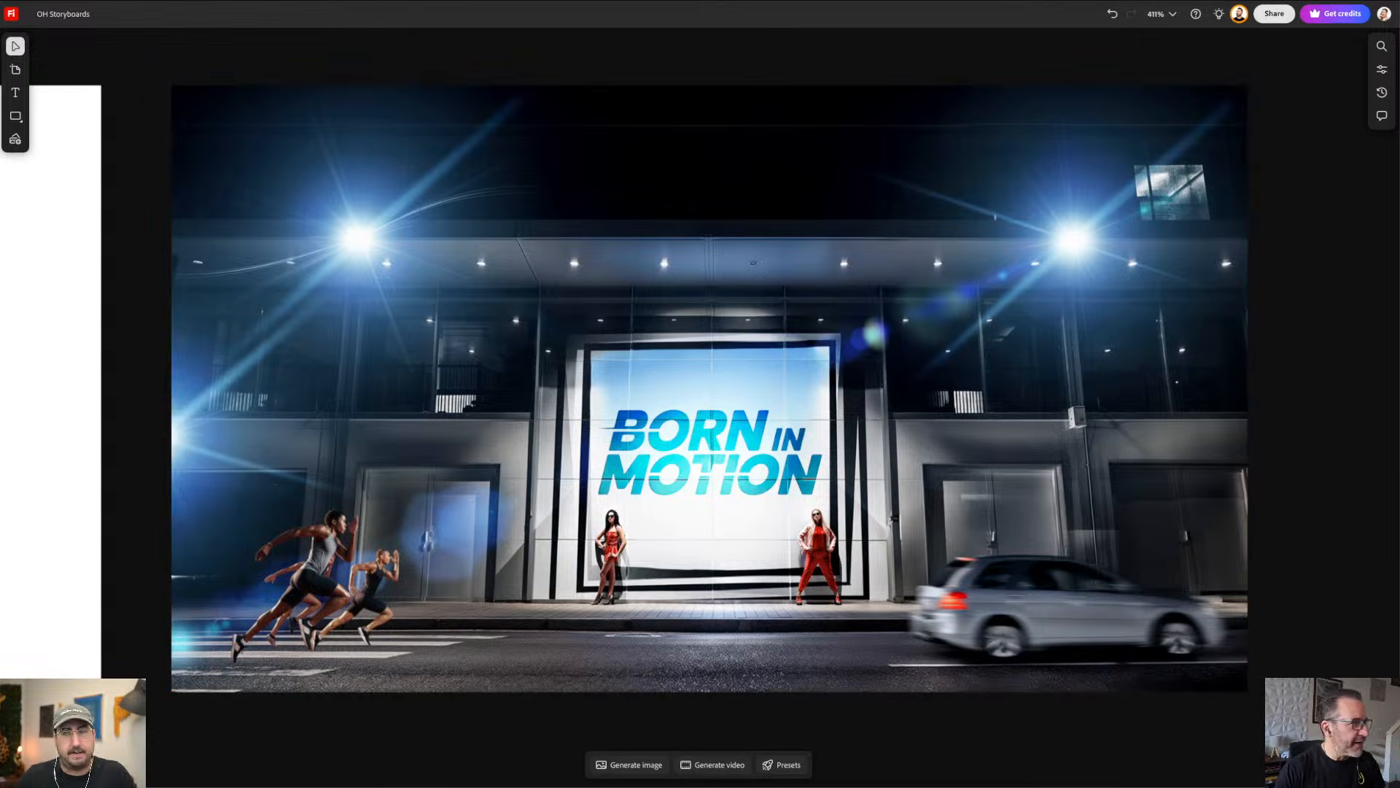
scroll(753, 474, "down", 5)
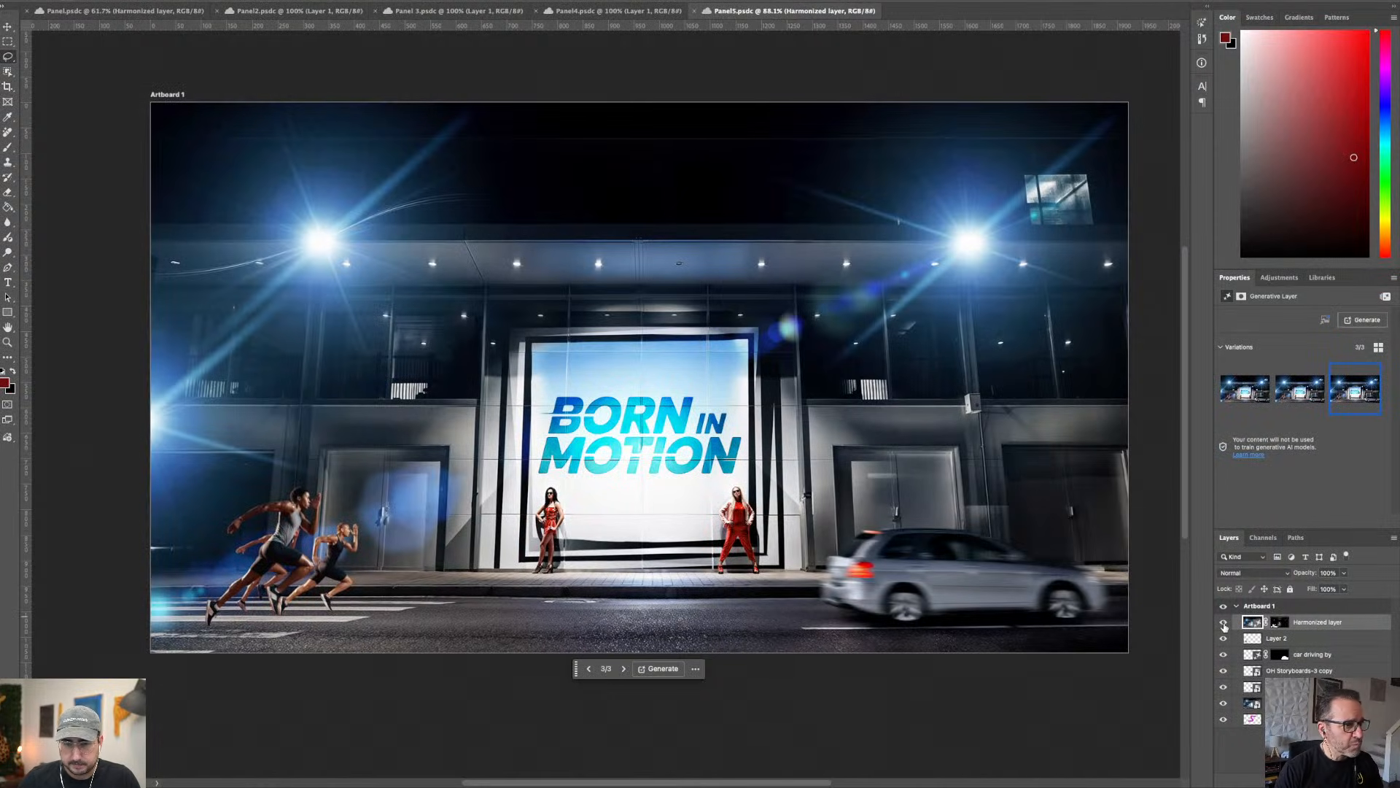
Step: Switch to Photoshop, hide the Harmonized layer, Layer 2 and car driving by layers in Panel5, and select the OH Storyboards-3 copy layer
left_click(1224, 625)
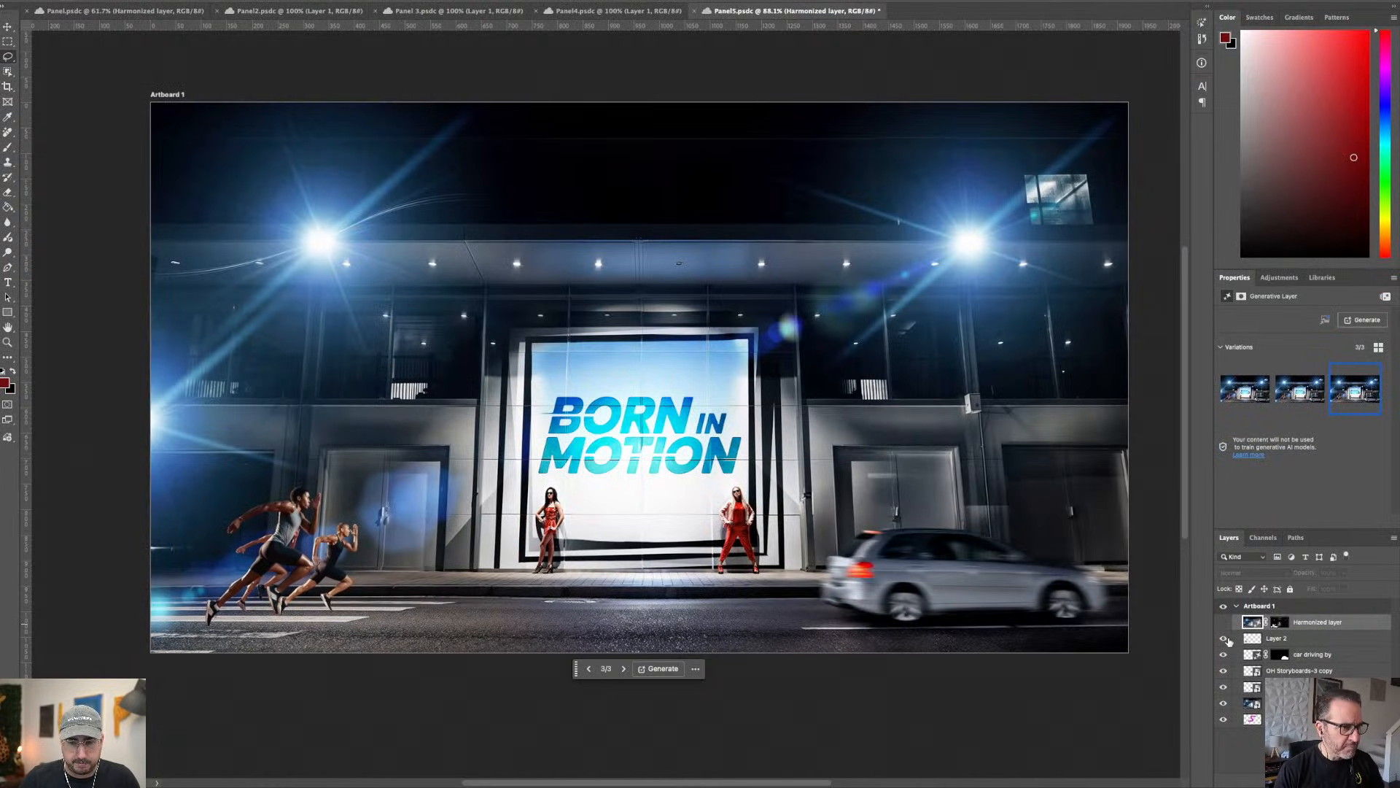
left_click(1224, 639)
left_click(1224, 654)
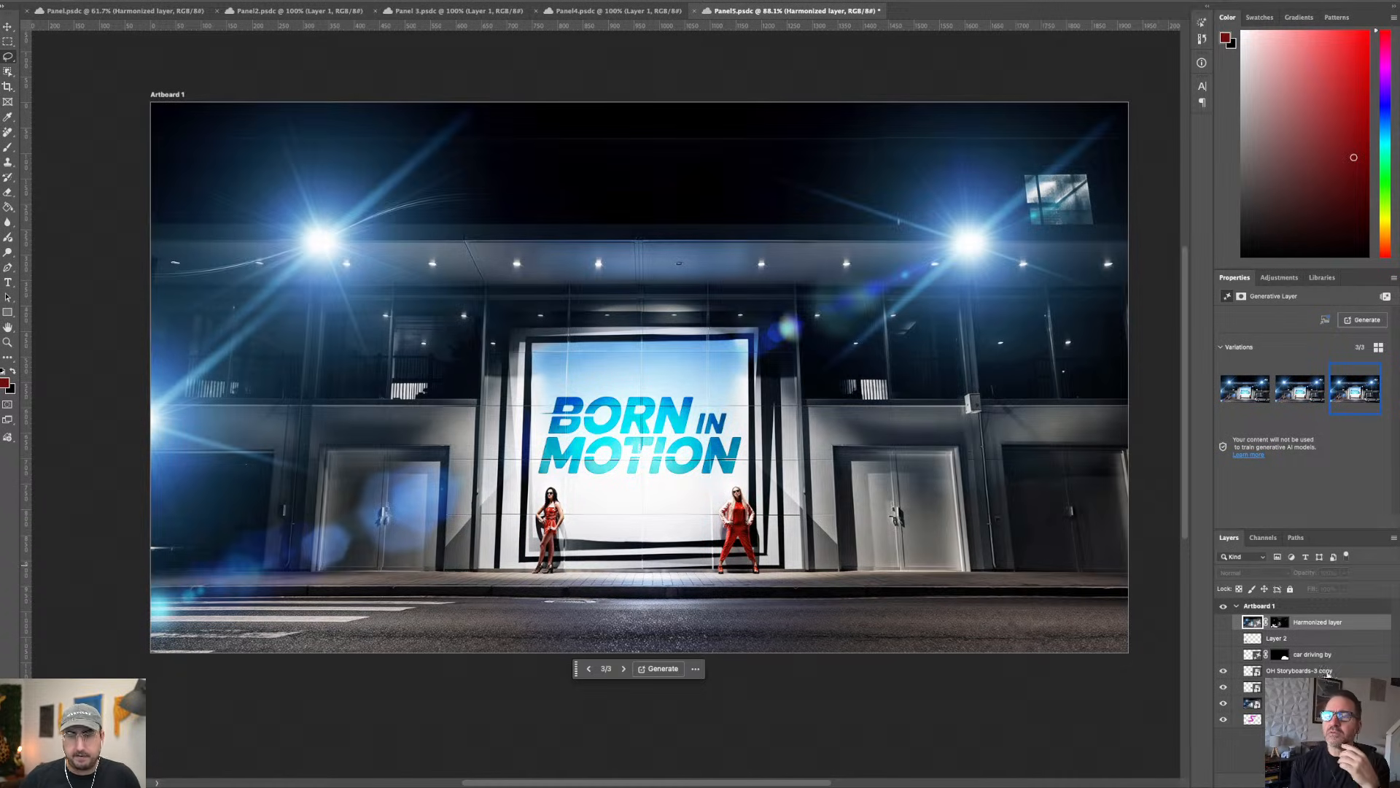
left_click(1306, 670)
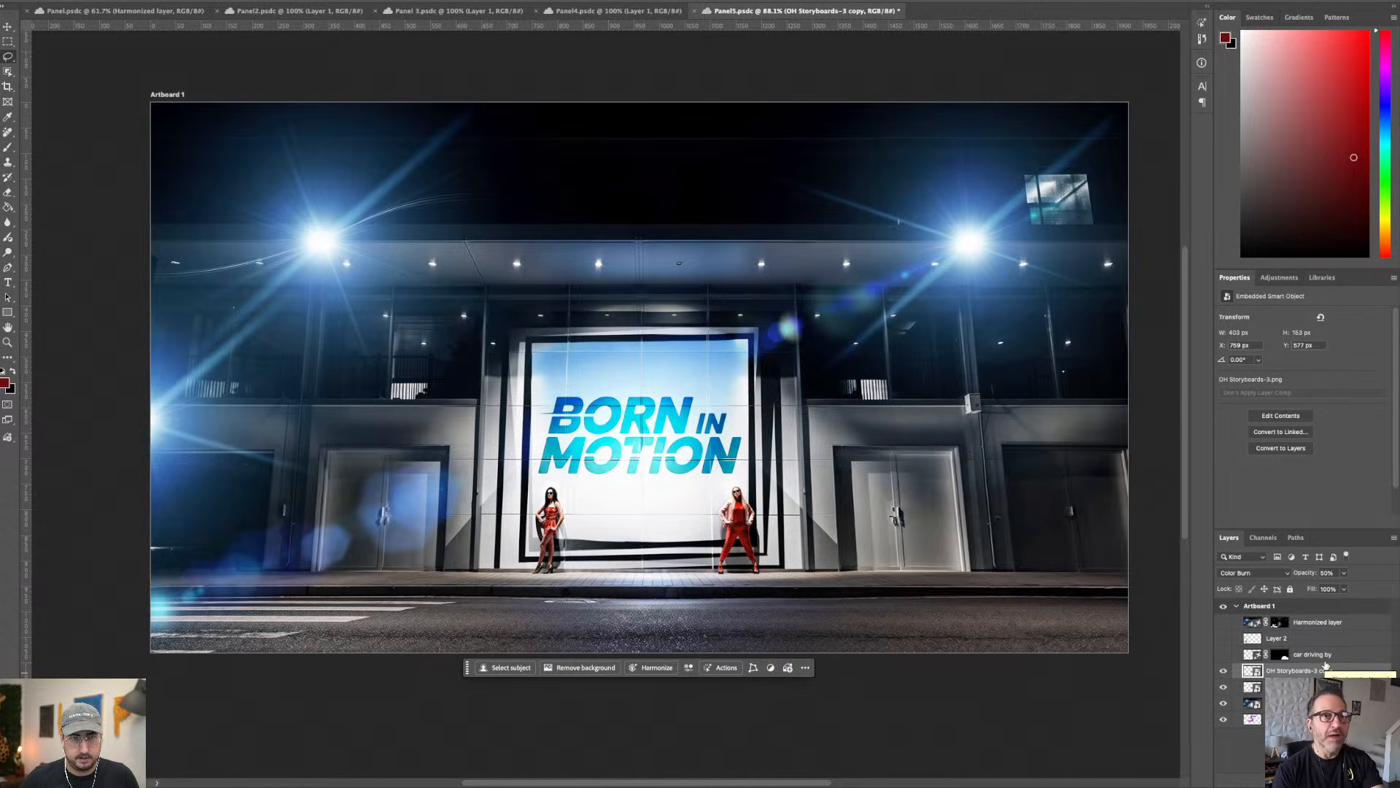
key("super+Tab")
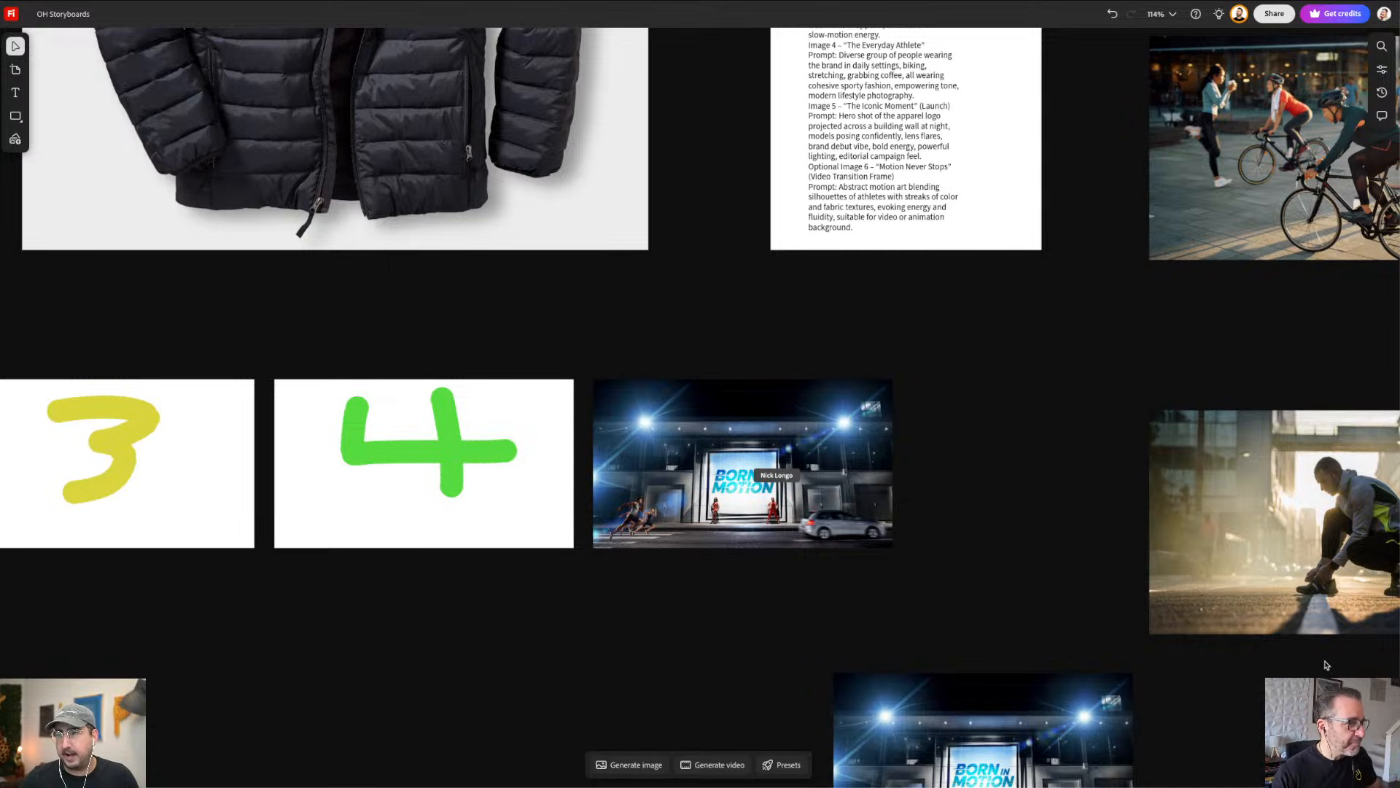
key("super+Tab")
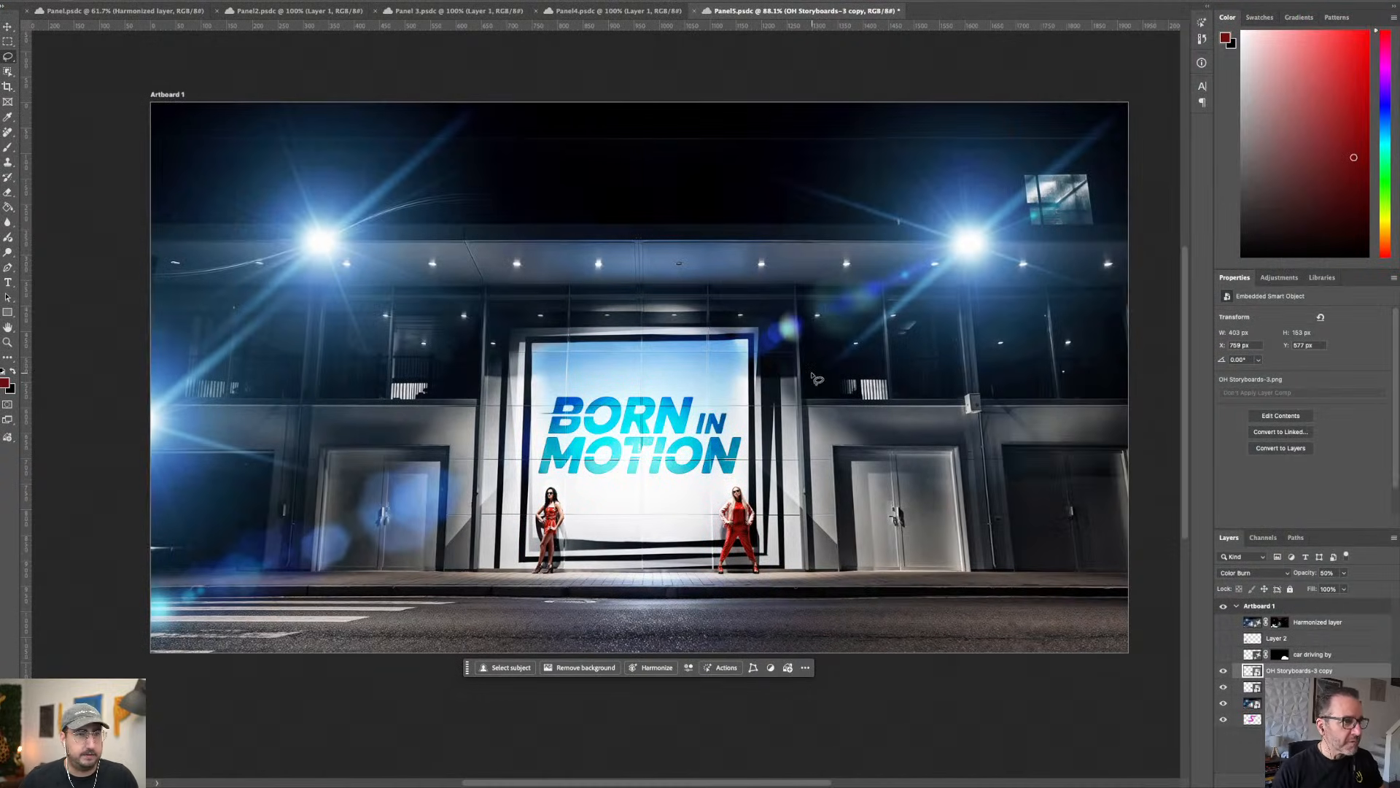
Step: Switch to Firefly Boards and look over the prompt artboard, the generated scene images and the Hero Boards row
key("super+Tab")
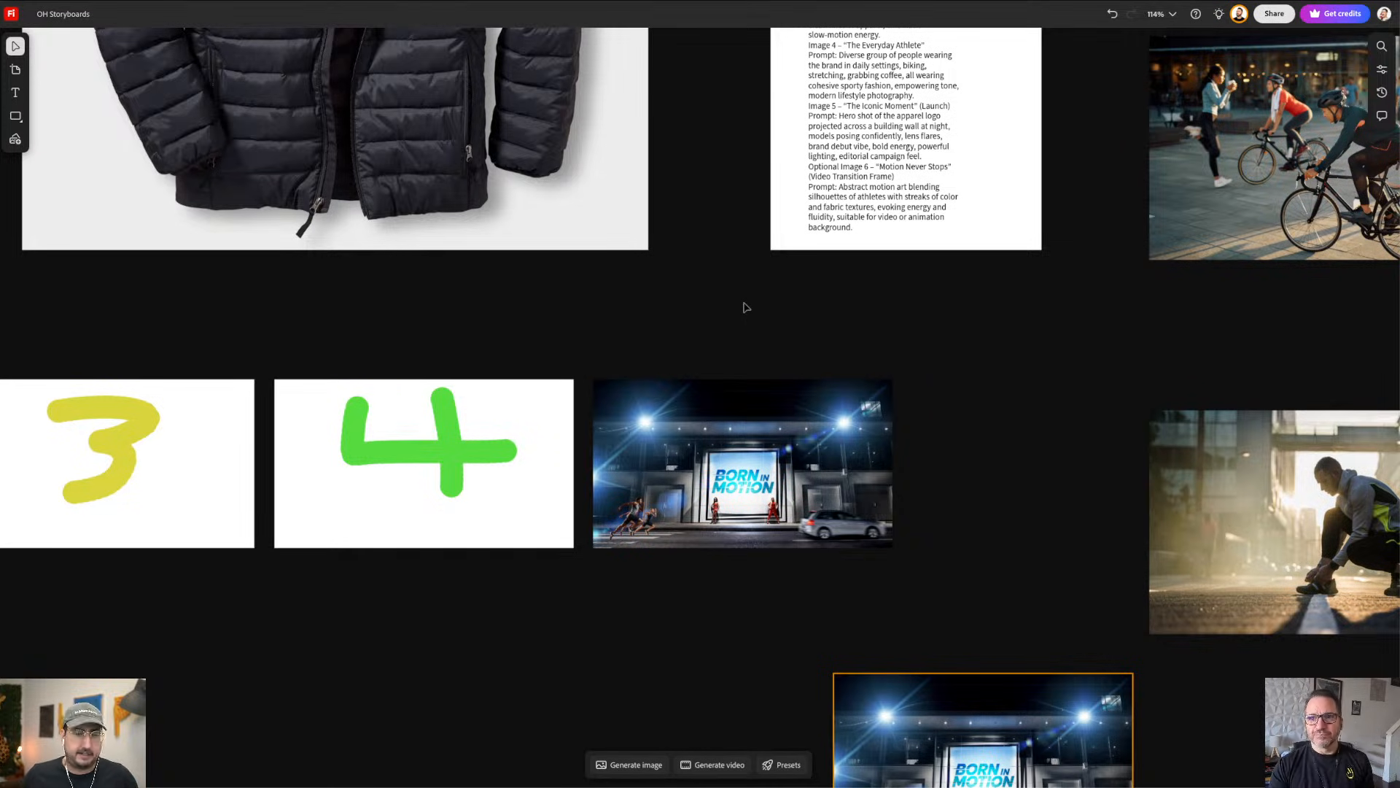
scroll(932, 306, "right", 9)
scroll(932, 307, "up", 4)
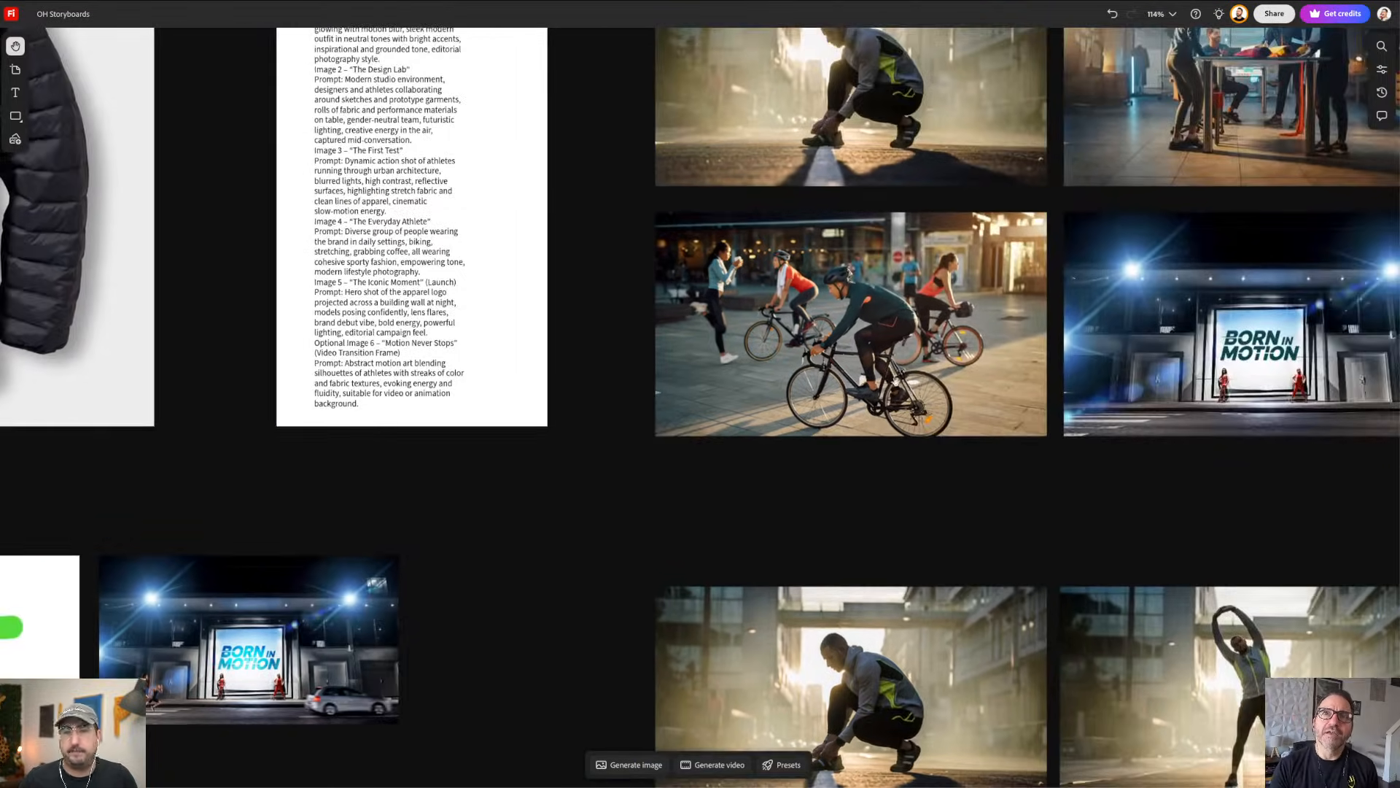
scroll(918, 392, "right", 3)
scroll(919, 392, "up", 1)
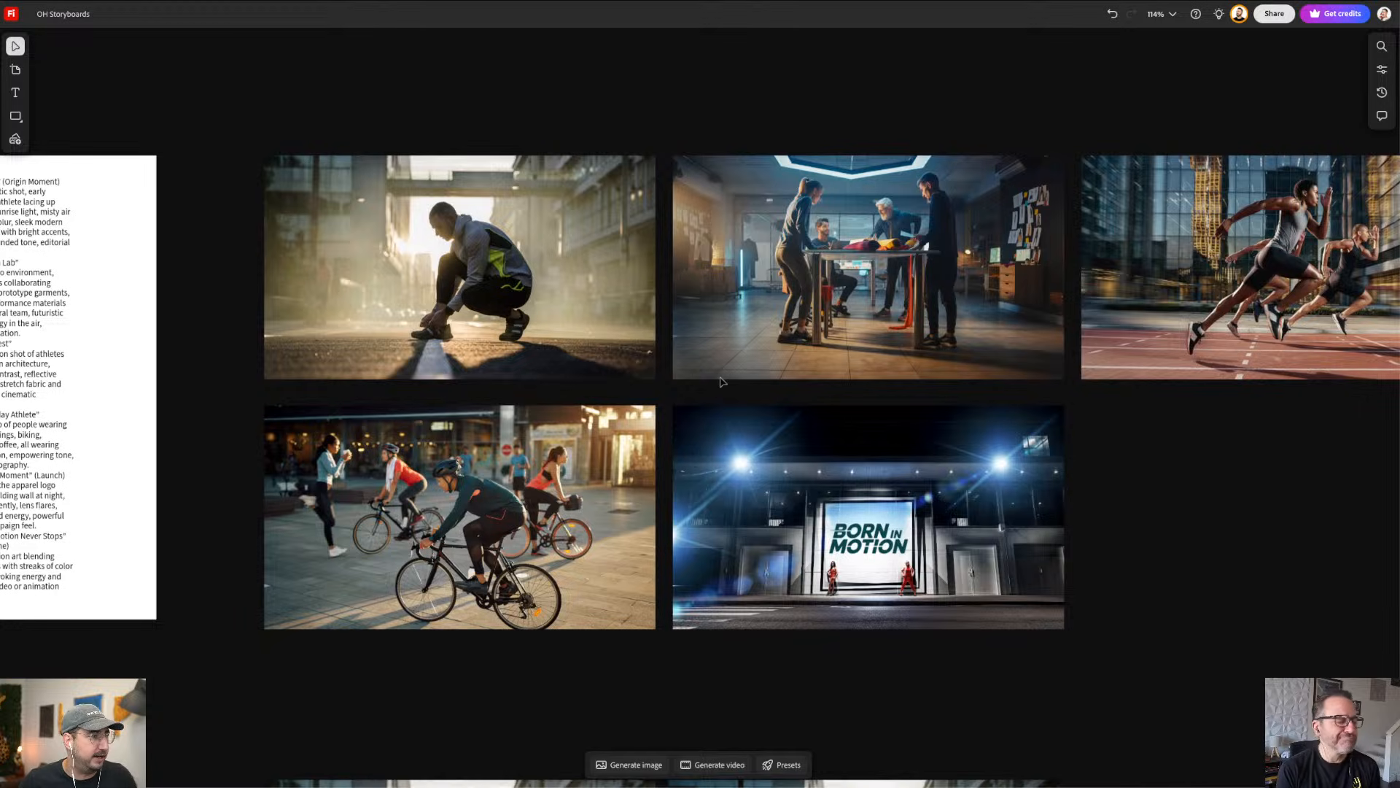
scroll(733, 346, "left", 8)
scroll(732, 346, "down", 3)
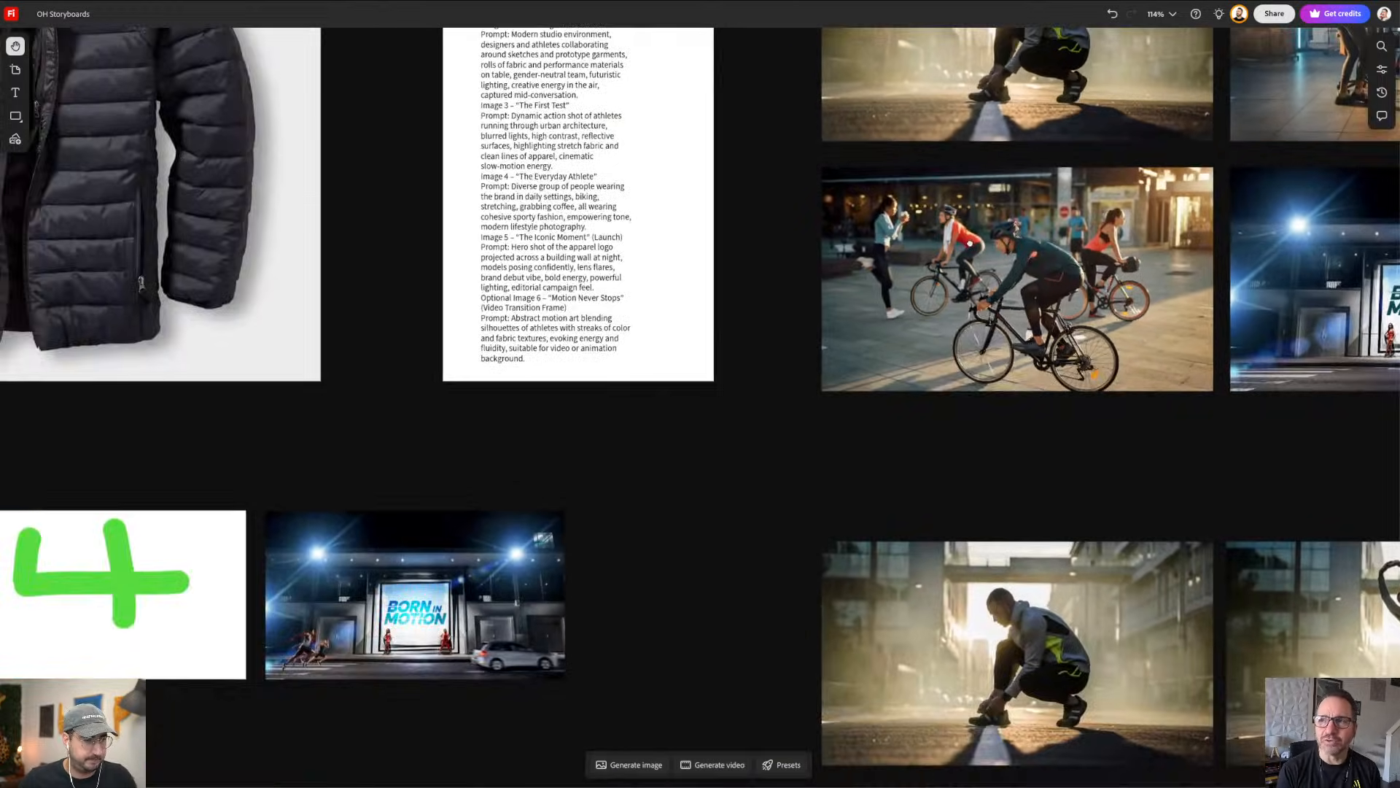
scroll(602, 426, "right", 3)
scroll(603, 426, "up", 2)
scroll(602, 427, "down", 10)
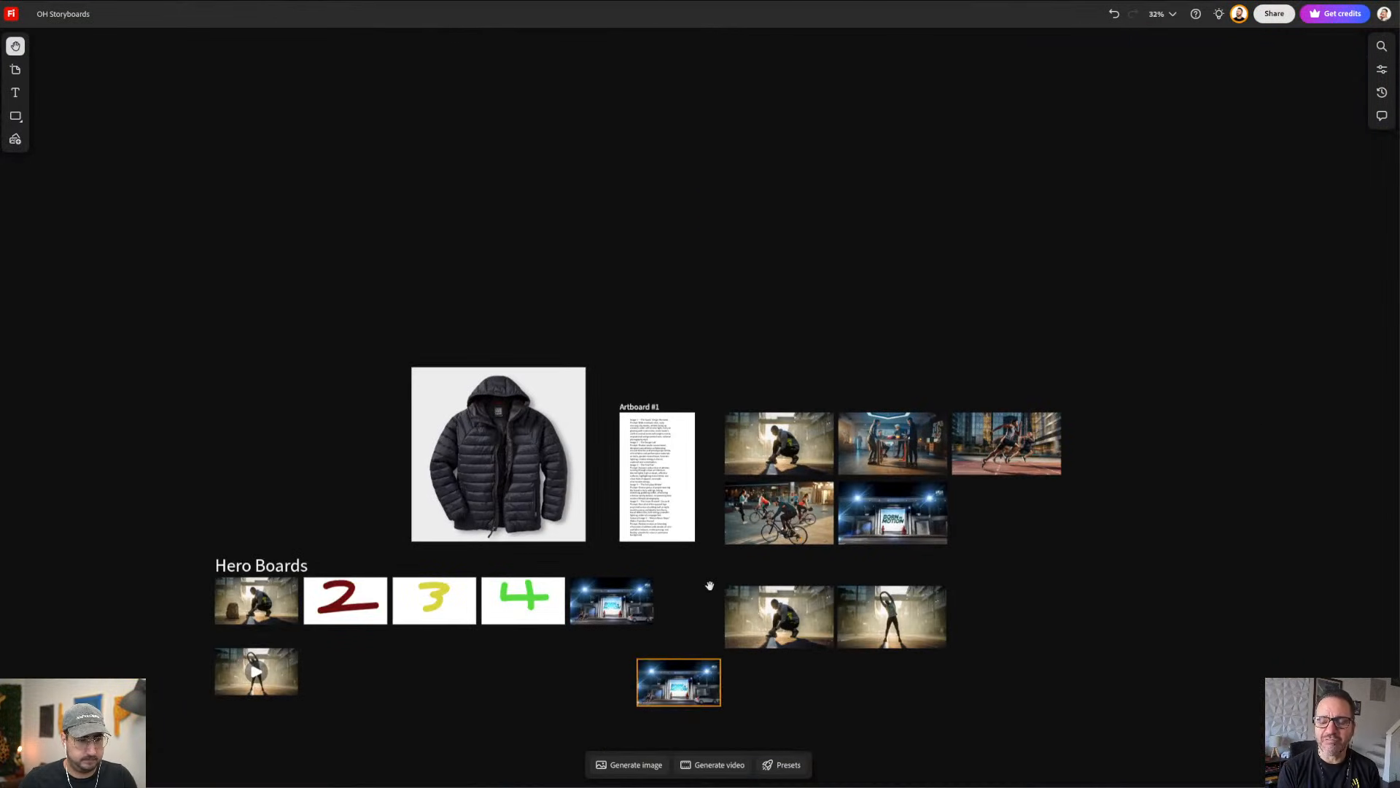
Step: Select the design lab image of the team around a table among the generated scenes and download it as a PNG
scroll(781, 445, "down", 1)
scroll(781, 445, "up", 10)
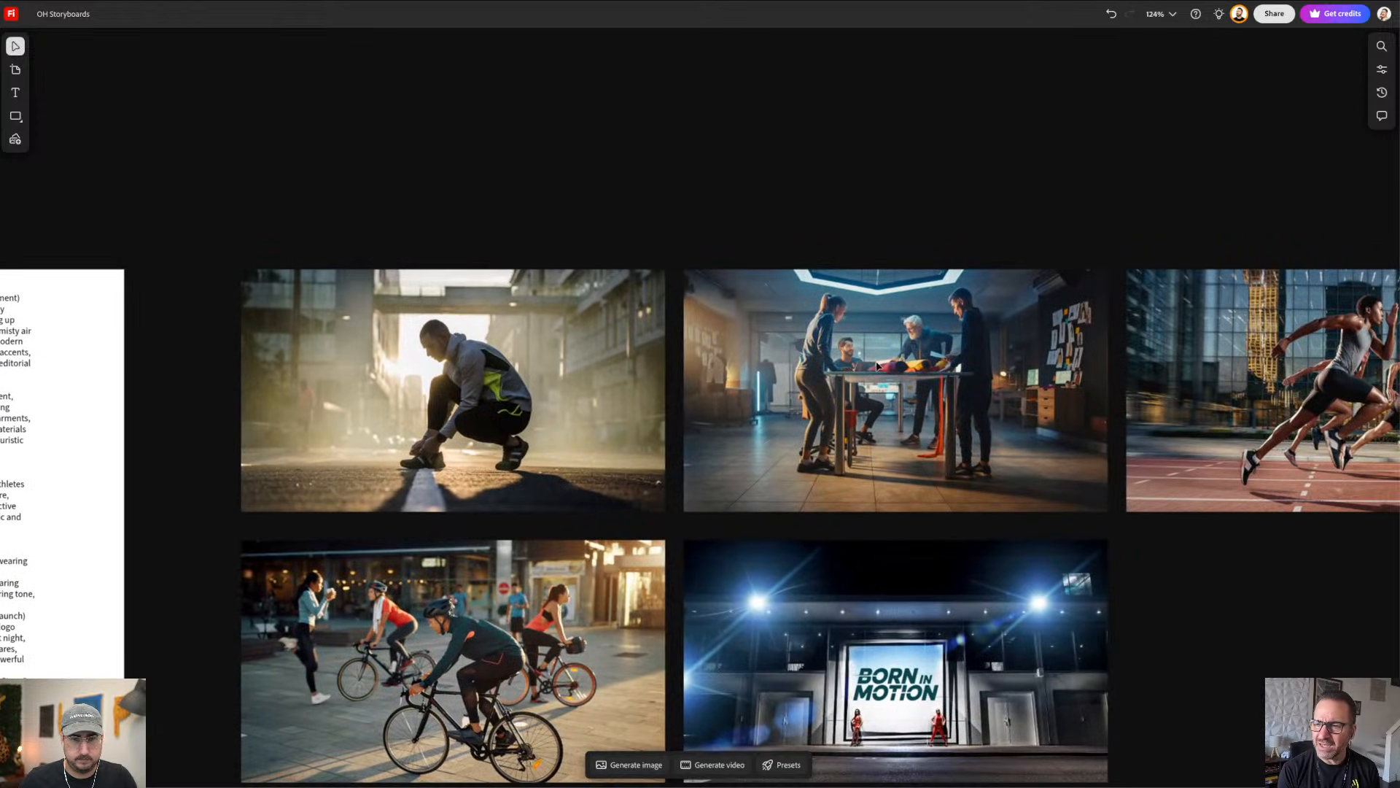
left_click(877, 364)
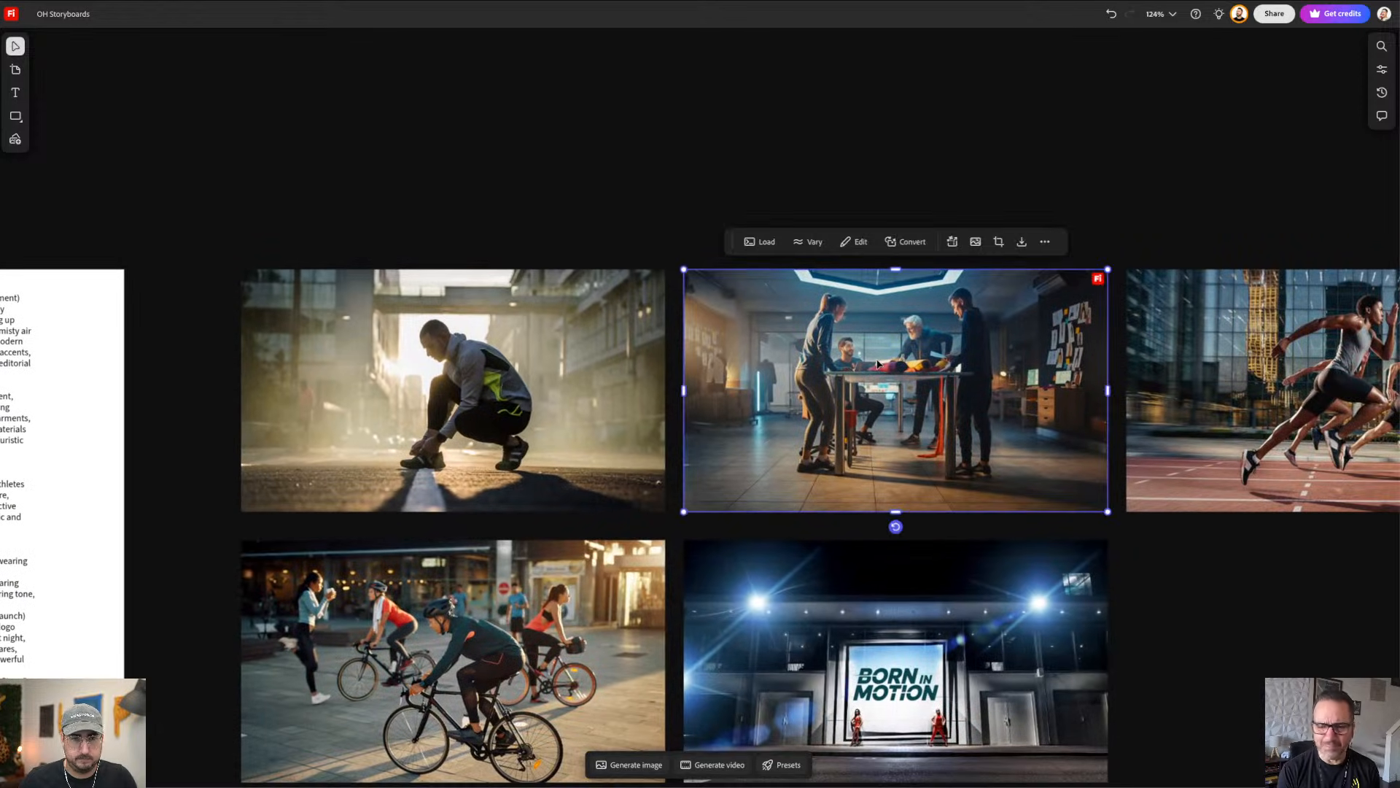
left_click(1021, 243)
left_click(1036, 294)
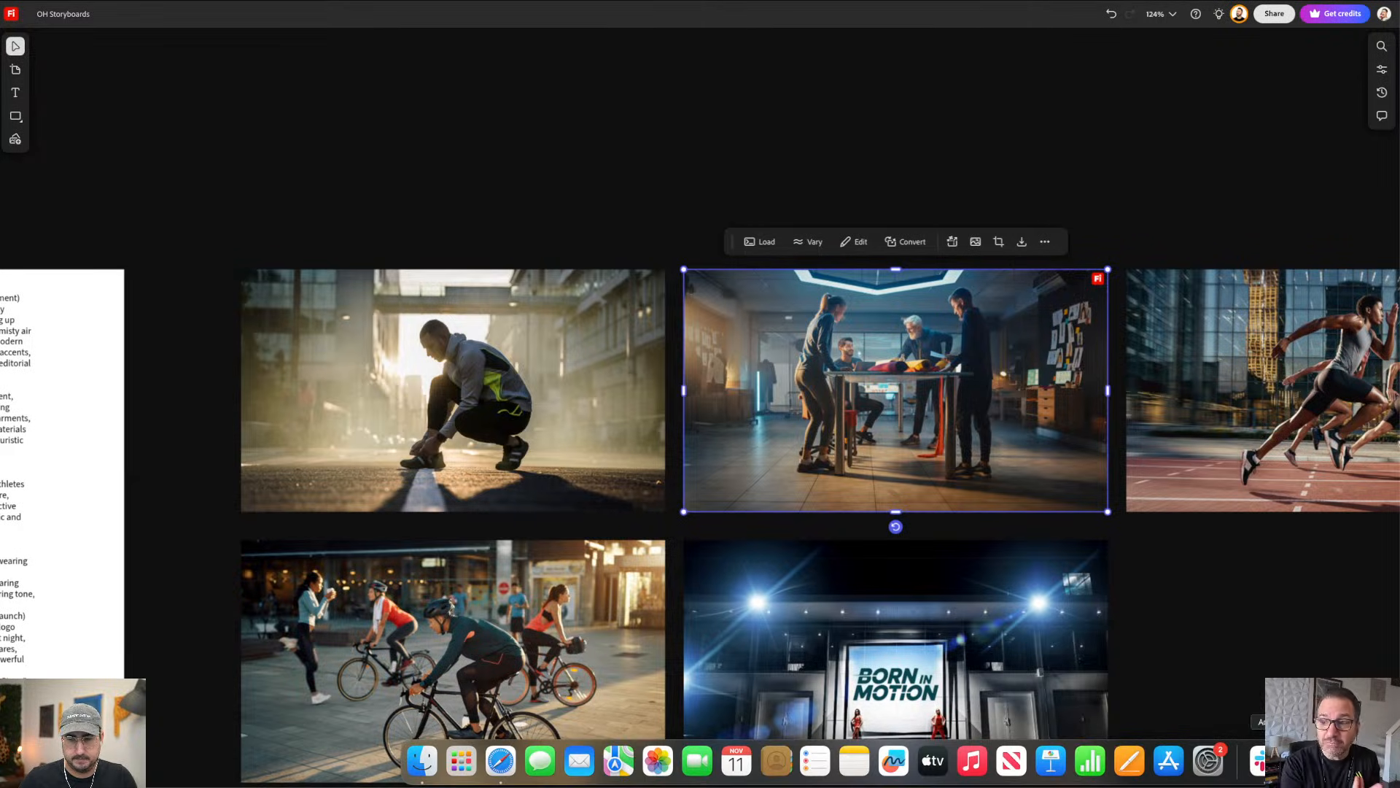
Step: Switch to Photoshop, place OH Storyboards-5.png into the Panel2 document, and scale it to cover the artboard's full 1920 px width
left_click(1200, 762)
left_click(299, 11)
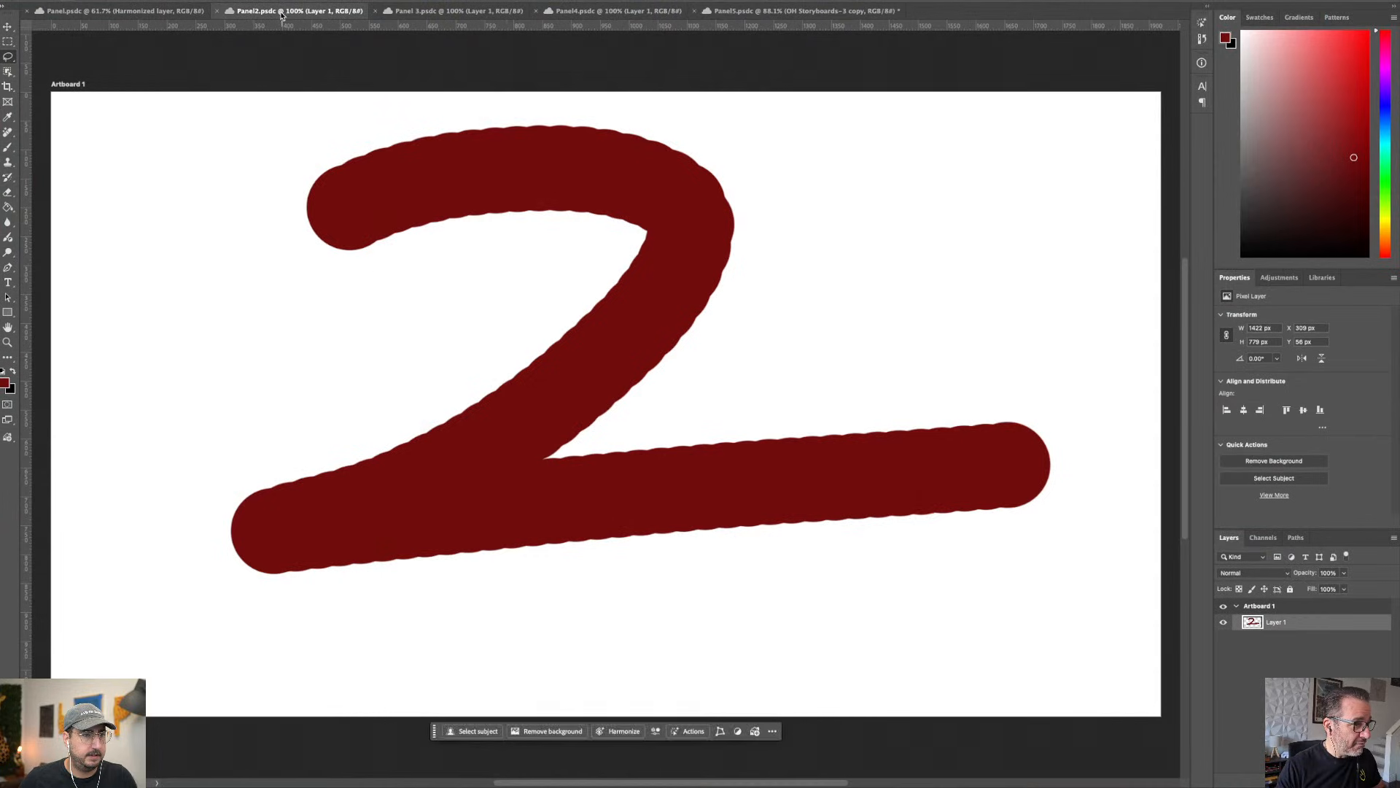
left_click(423, 772)
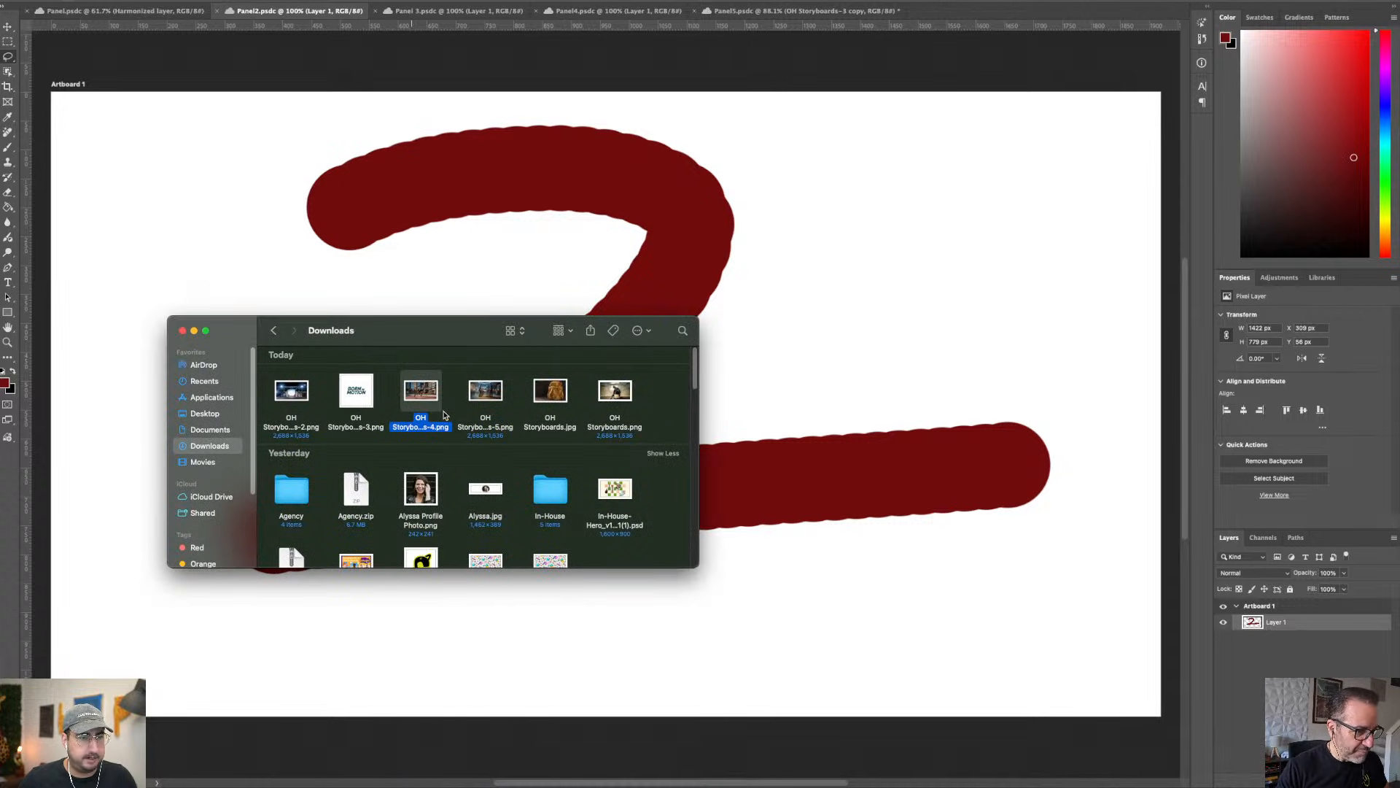
left_click_drag(485, 392, 804, 323)
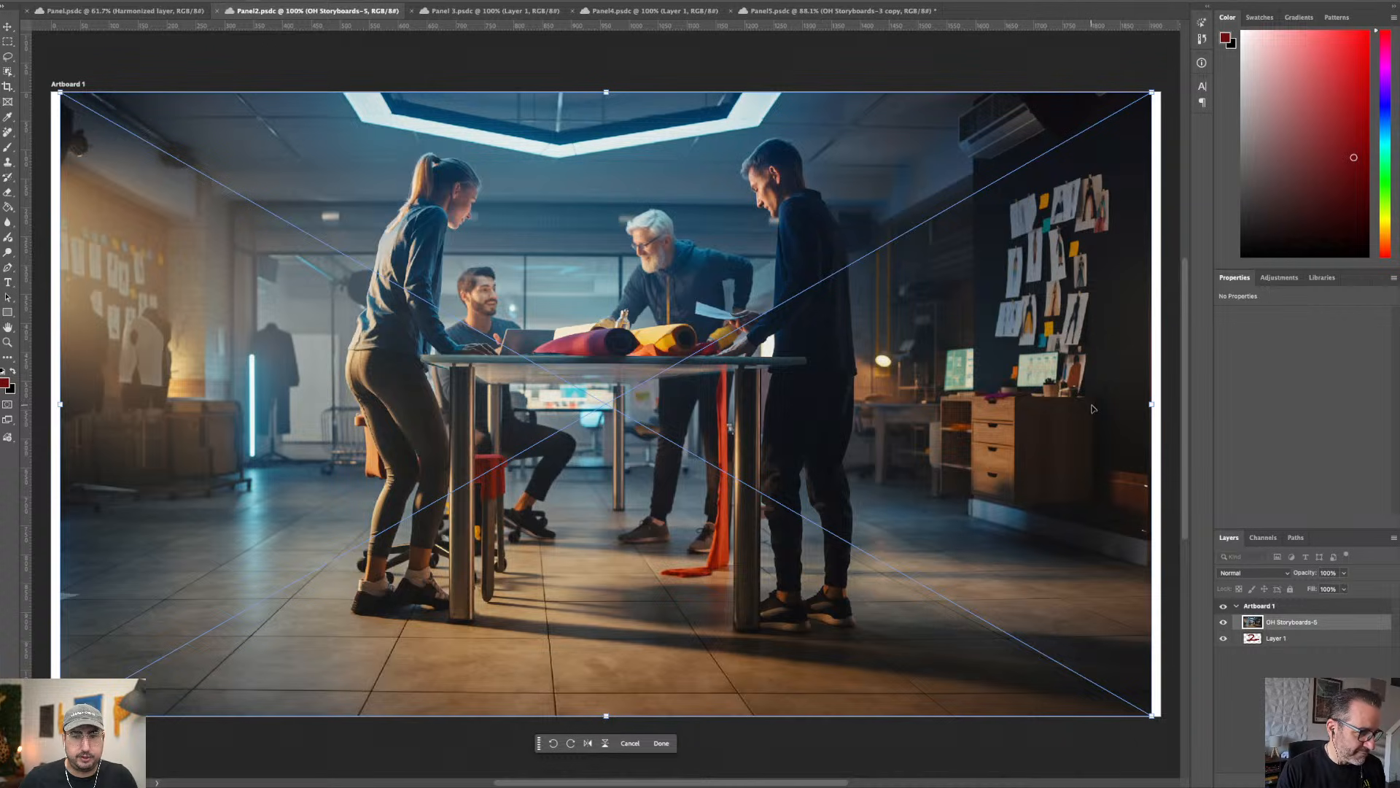
left_click_drag(1151, 403, 1163, 407)
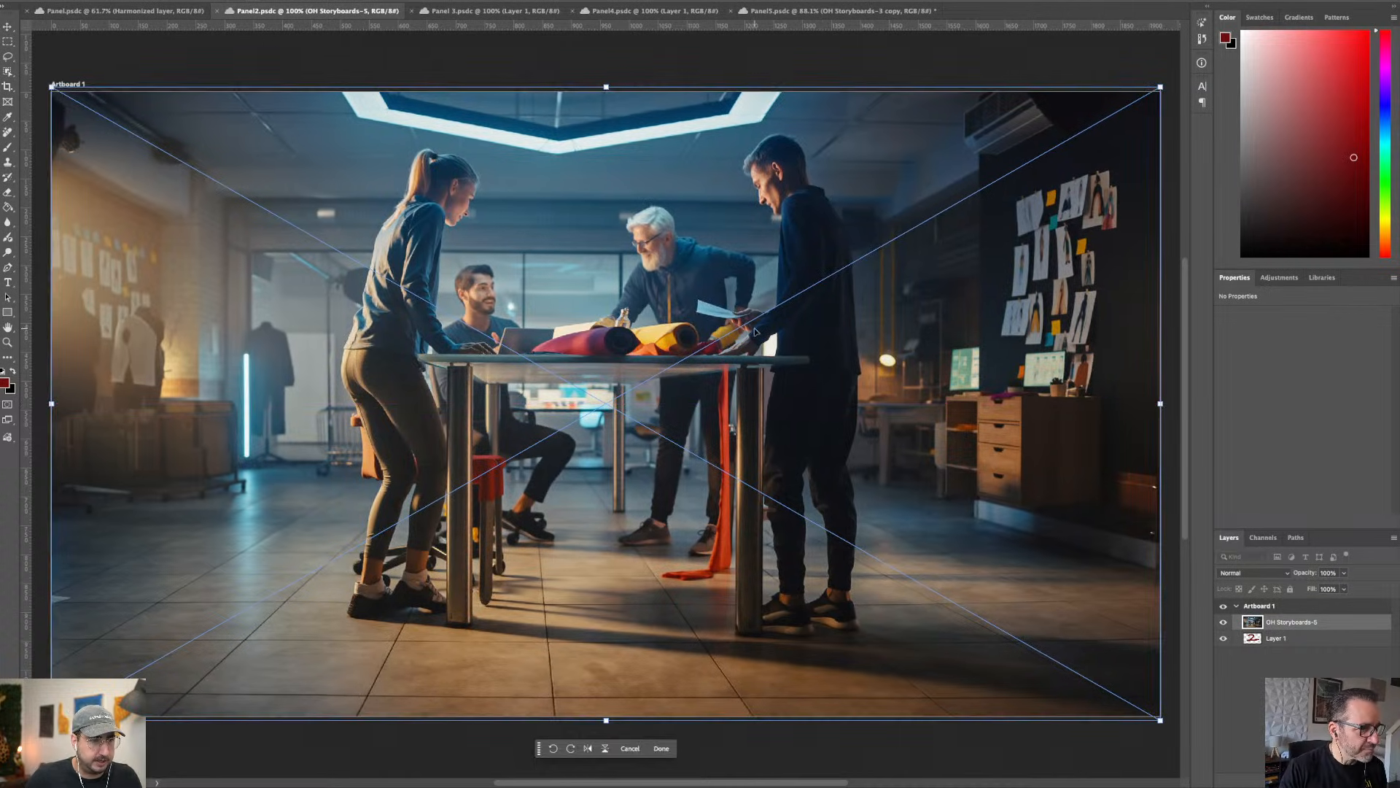
key("Return")
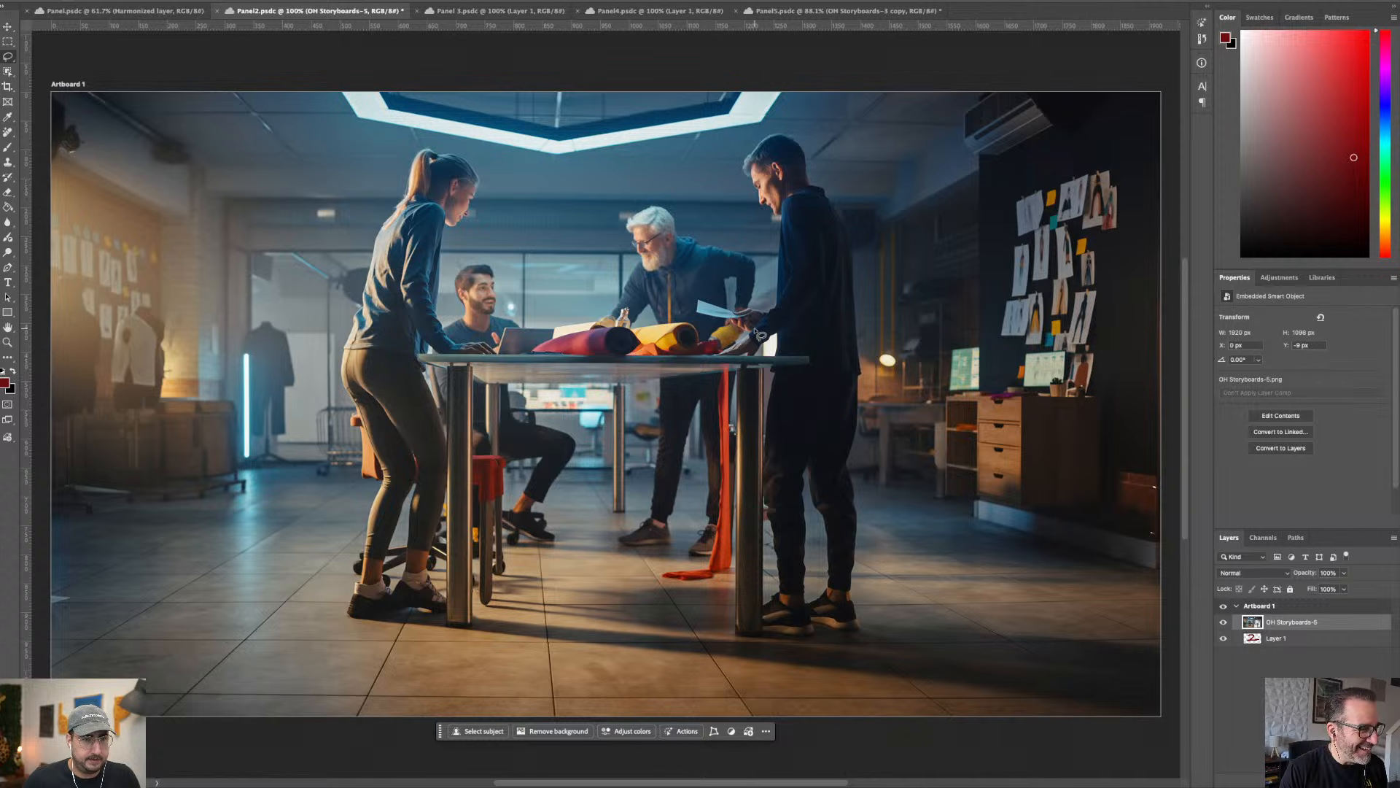
Step: Lasso the laptop on the table in front of the seated man and replace it using Generative Fill with the prompt "Shoe"
key("z")
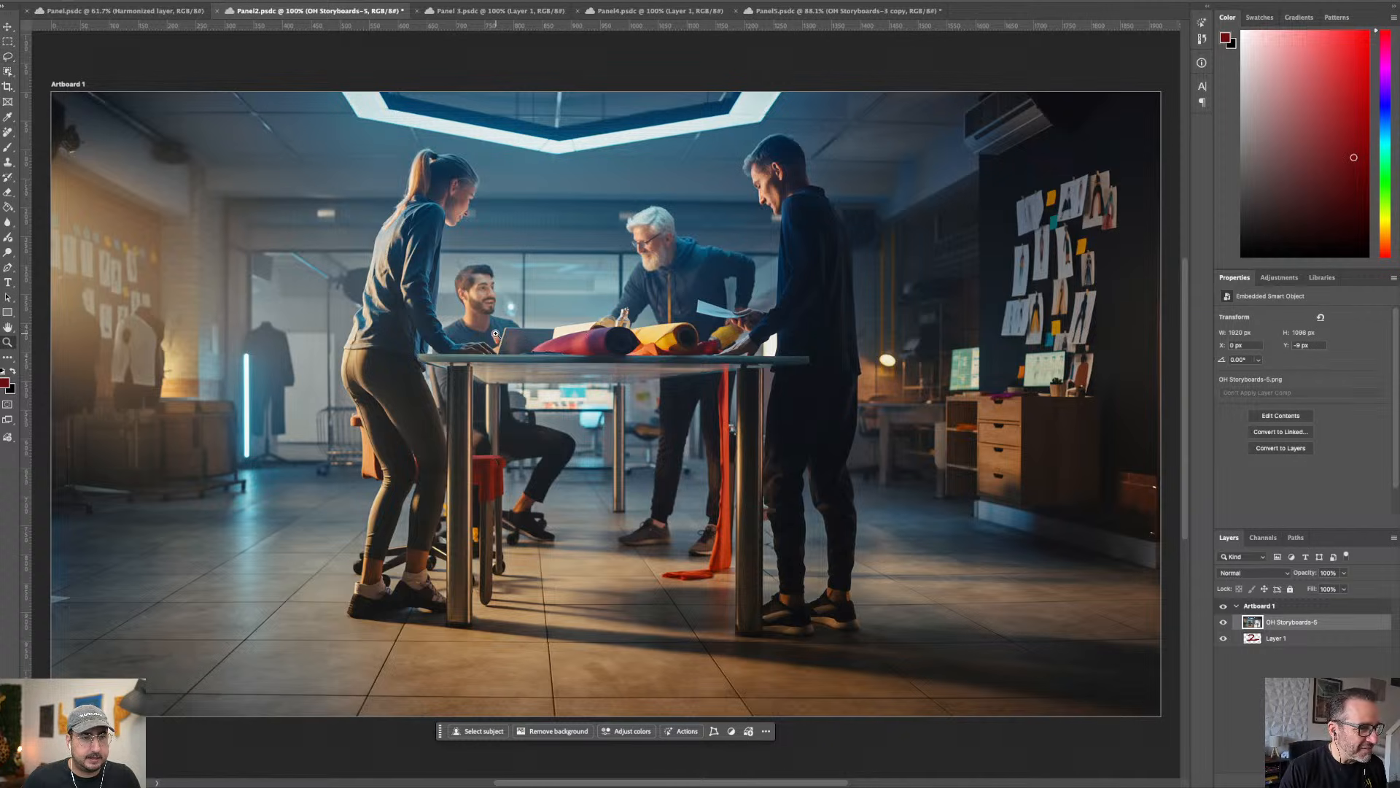
mouse_move(503, 335)
left_mouse_down()
mouse_move(601, 338)
mouse_move(450, 327)
left_mouse_up()
key("l")
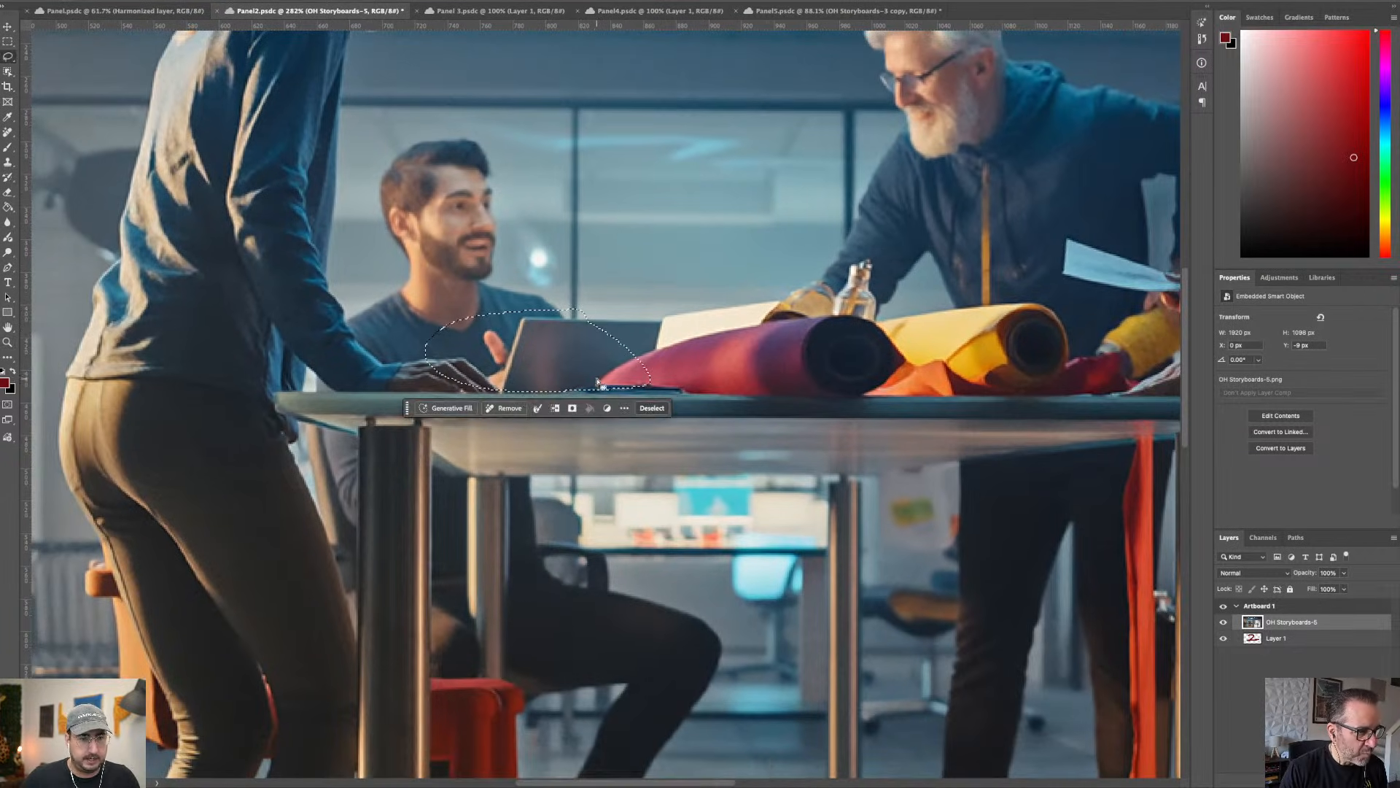
left_click(452, 408)
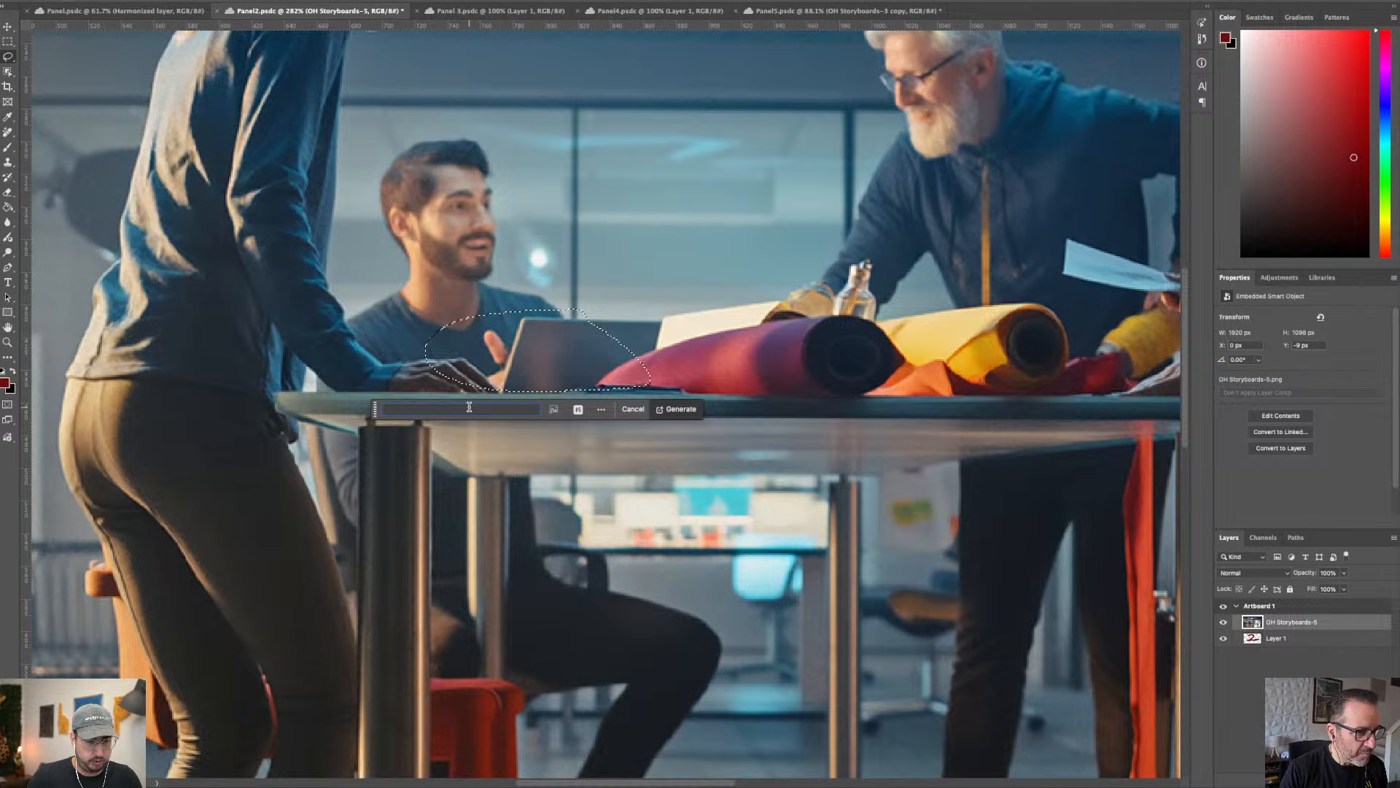
key("Return")
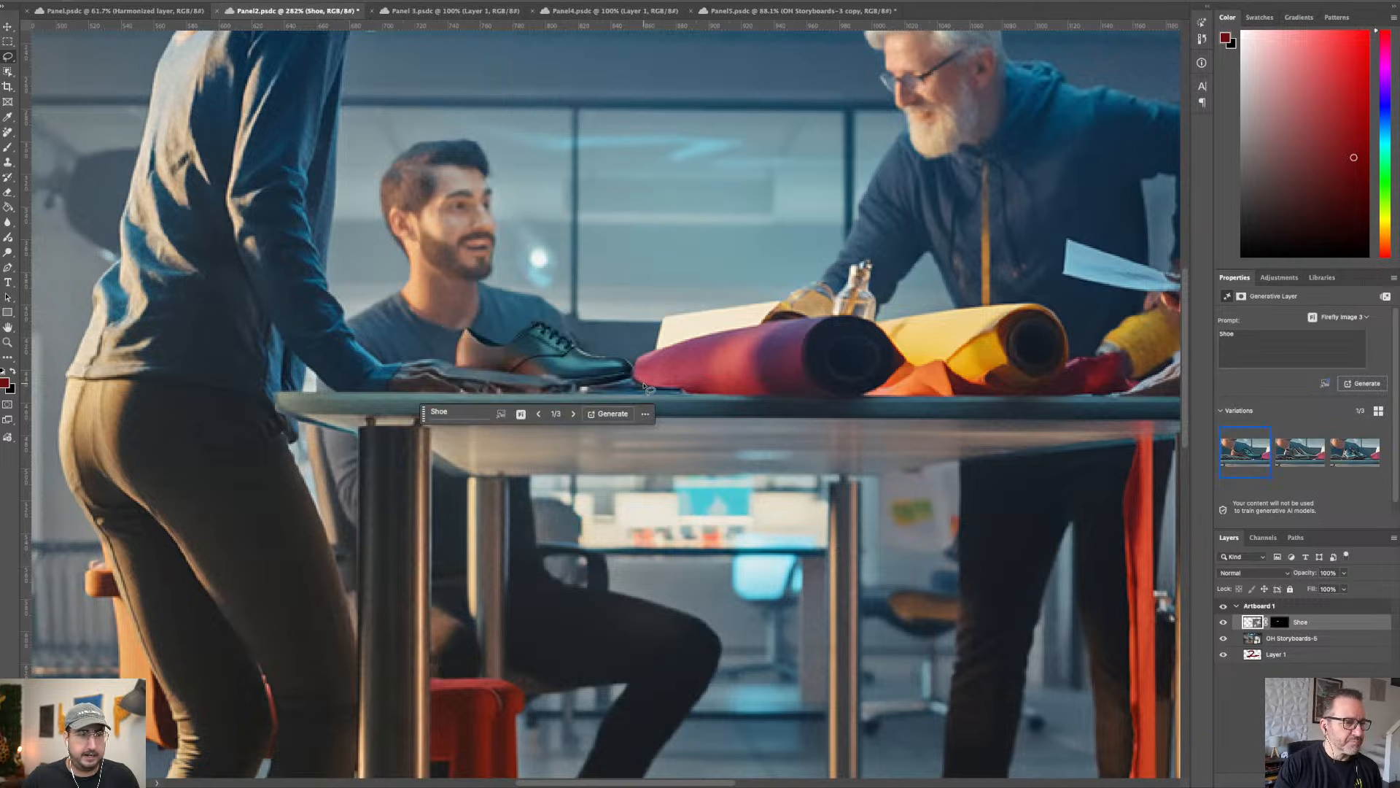
Step: Change the generative layer's prompt to "athletic Shoe", generate new variations, and choose the third one
double_click(1249, 336)
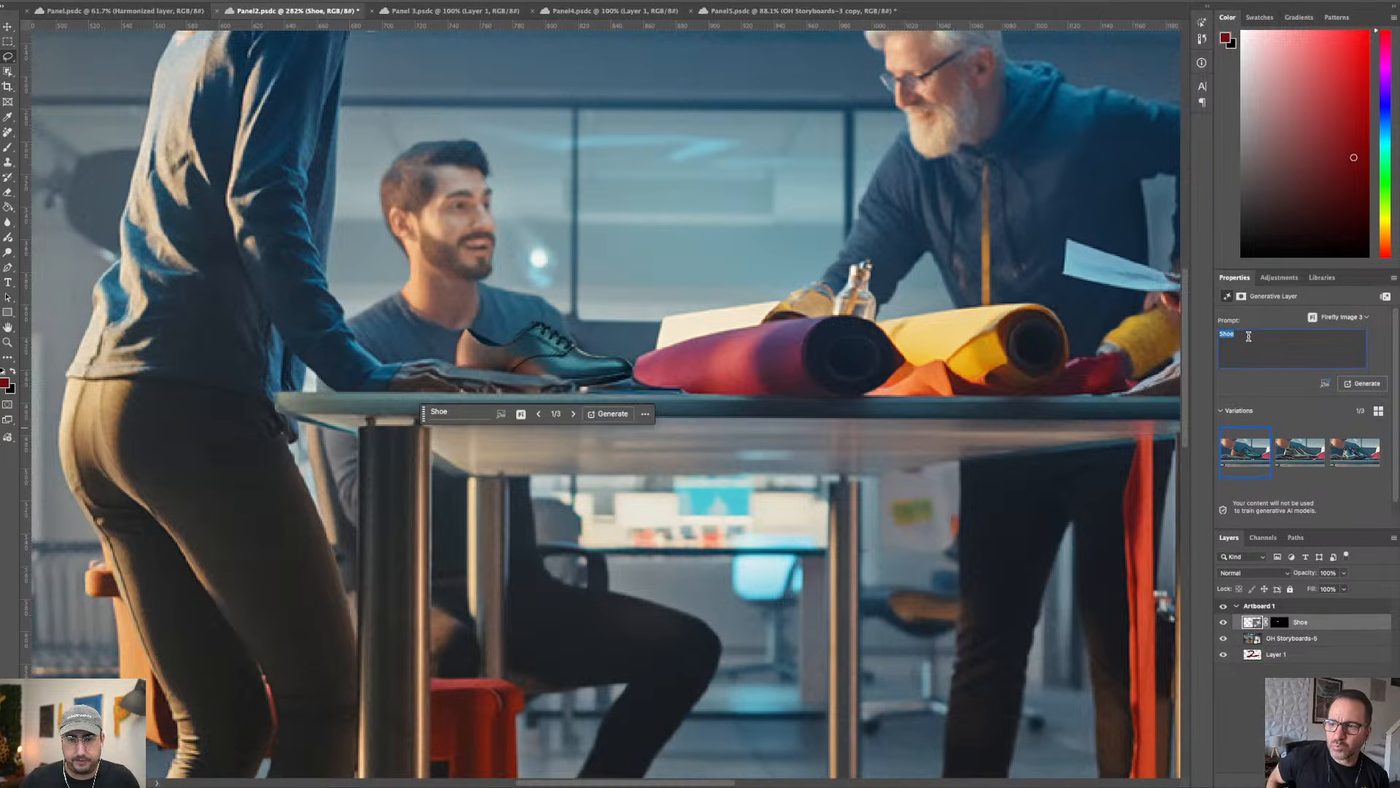
key("Left")
type("clown")
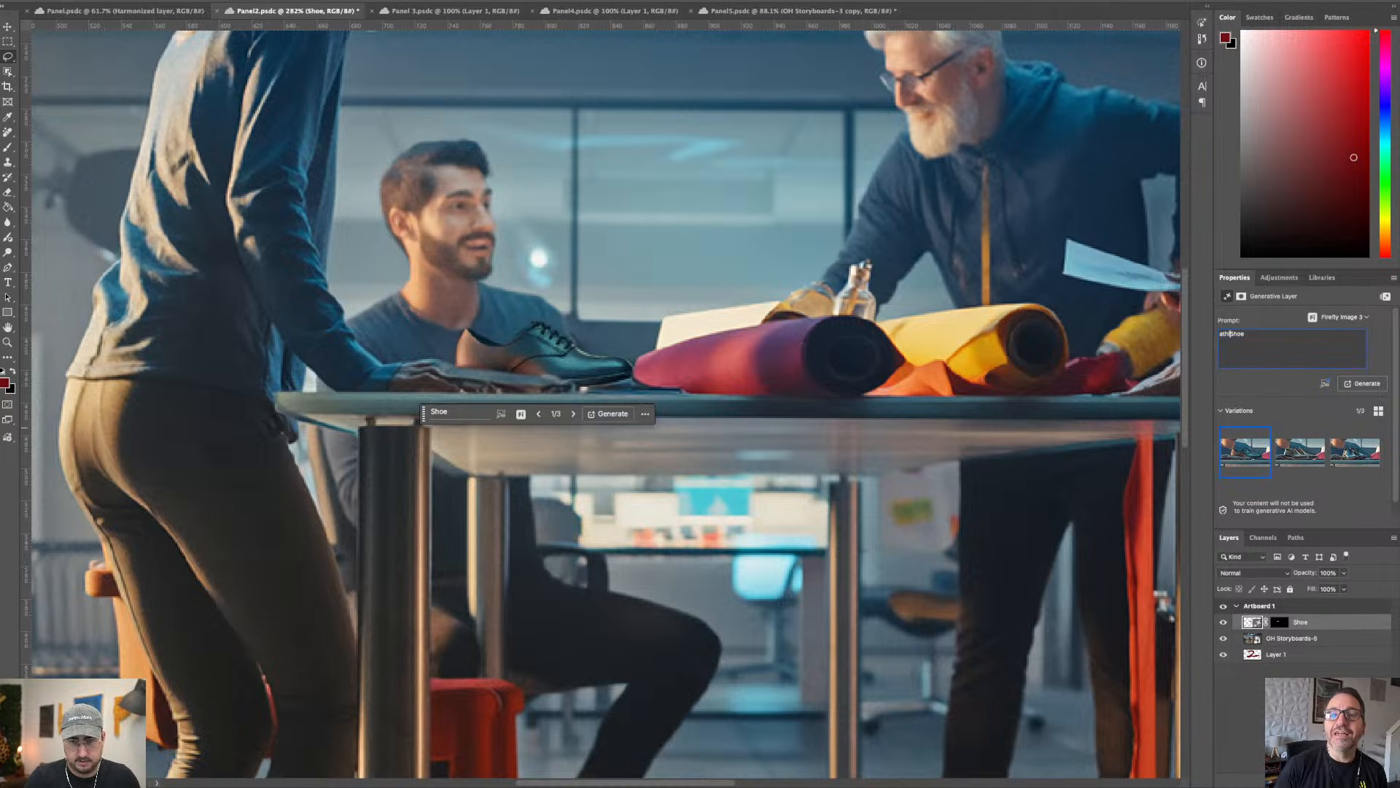
key("Return")
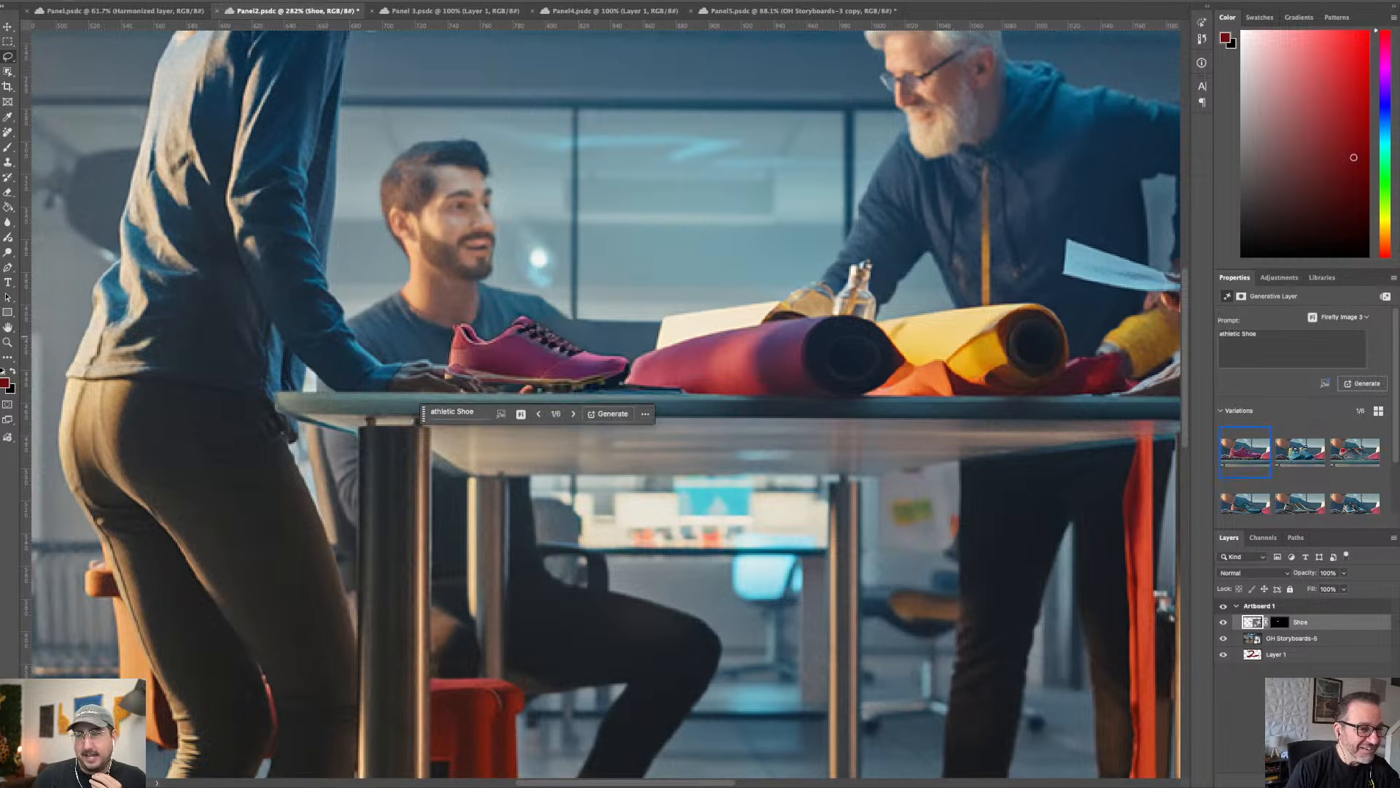
left_click(1300, 460)
left_click(1351, 458)
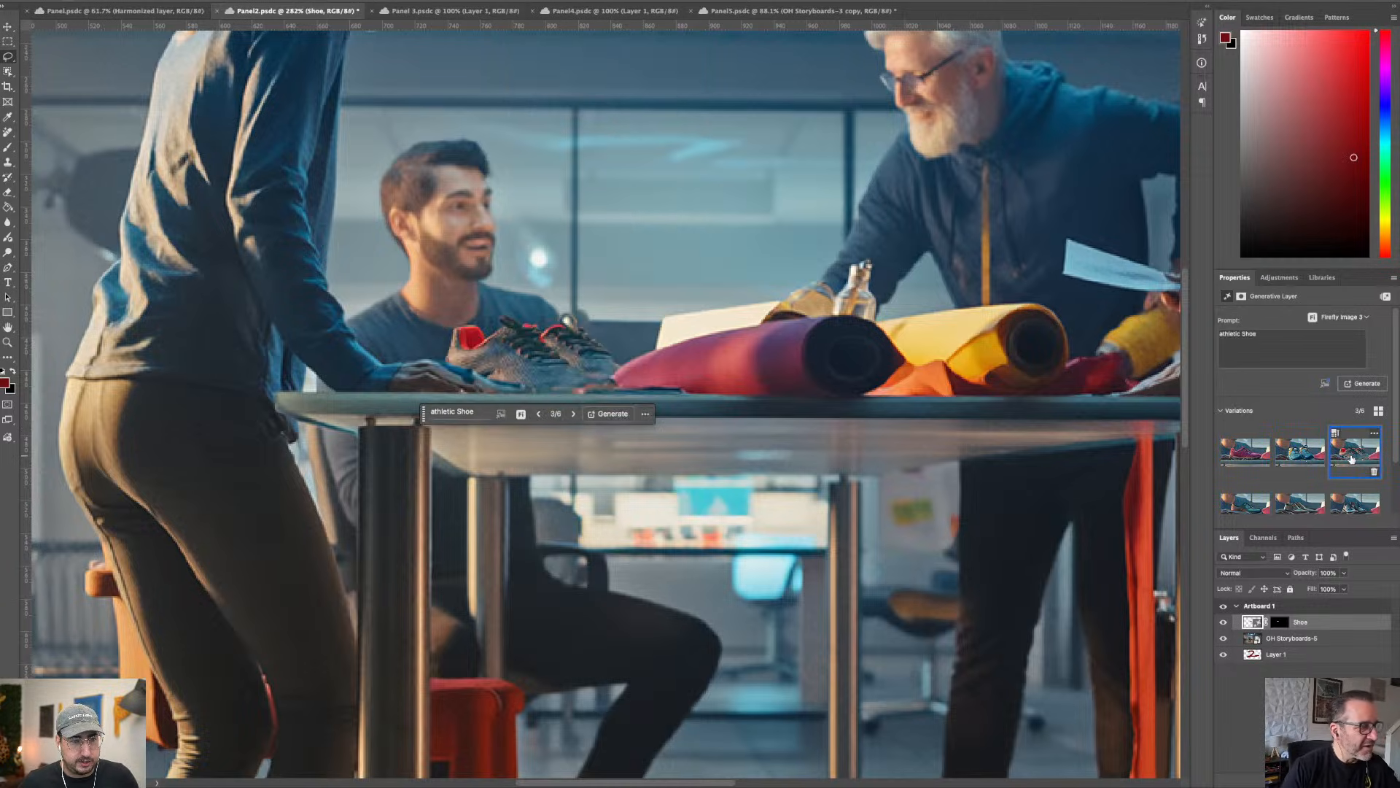
Step: Keep the third shoe variation, merge it into a new blank layer above the OH Storyboards-5 layer, and apply Harmonize to the result
left_click(1295, 454)
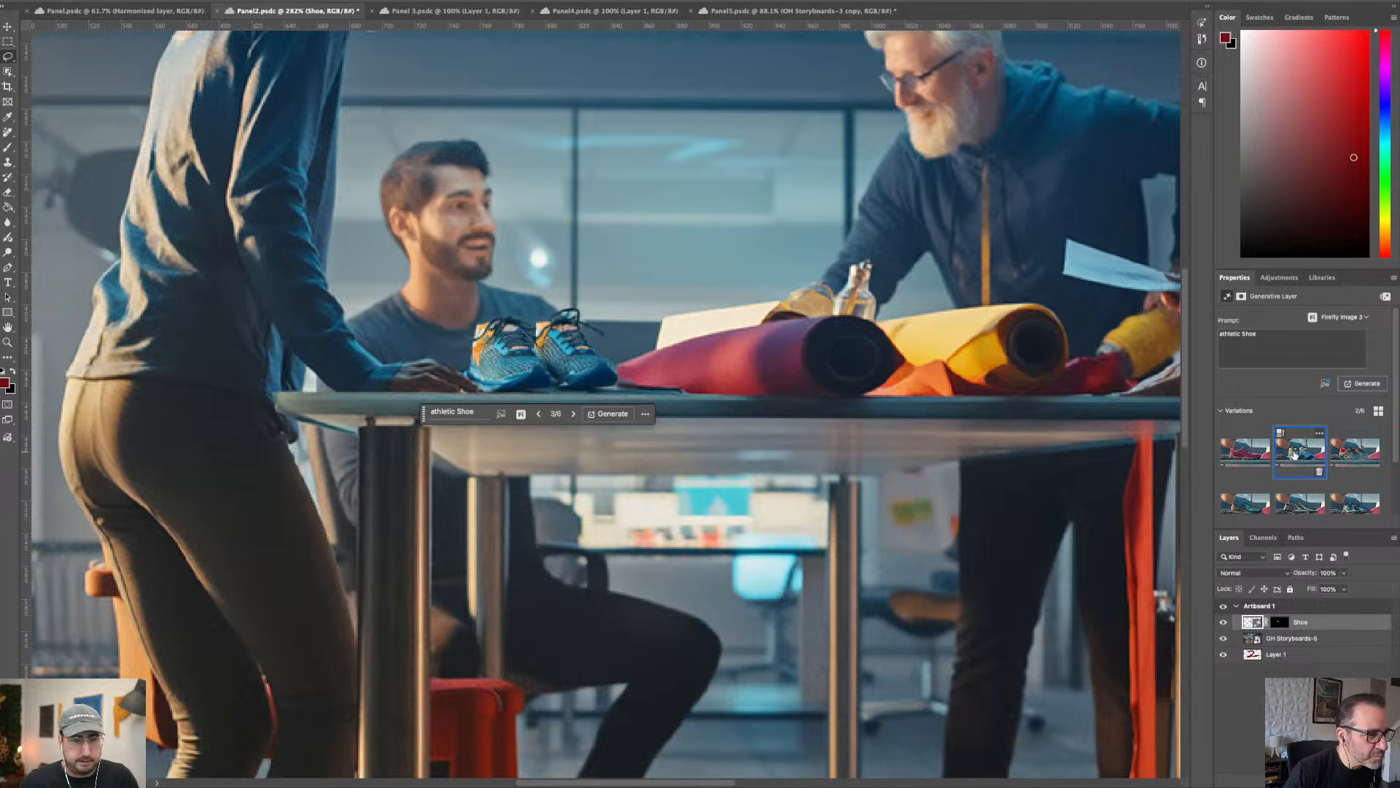
left_click(1361, 451)
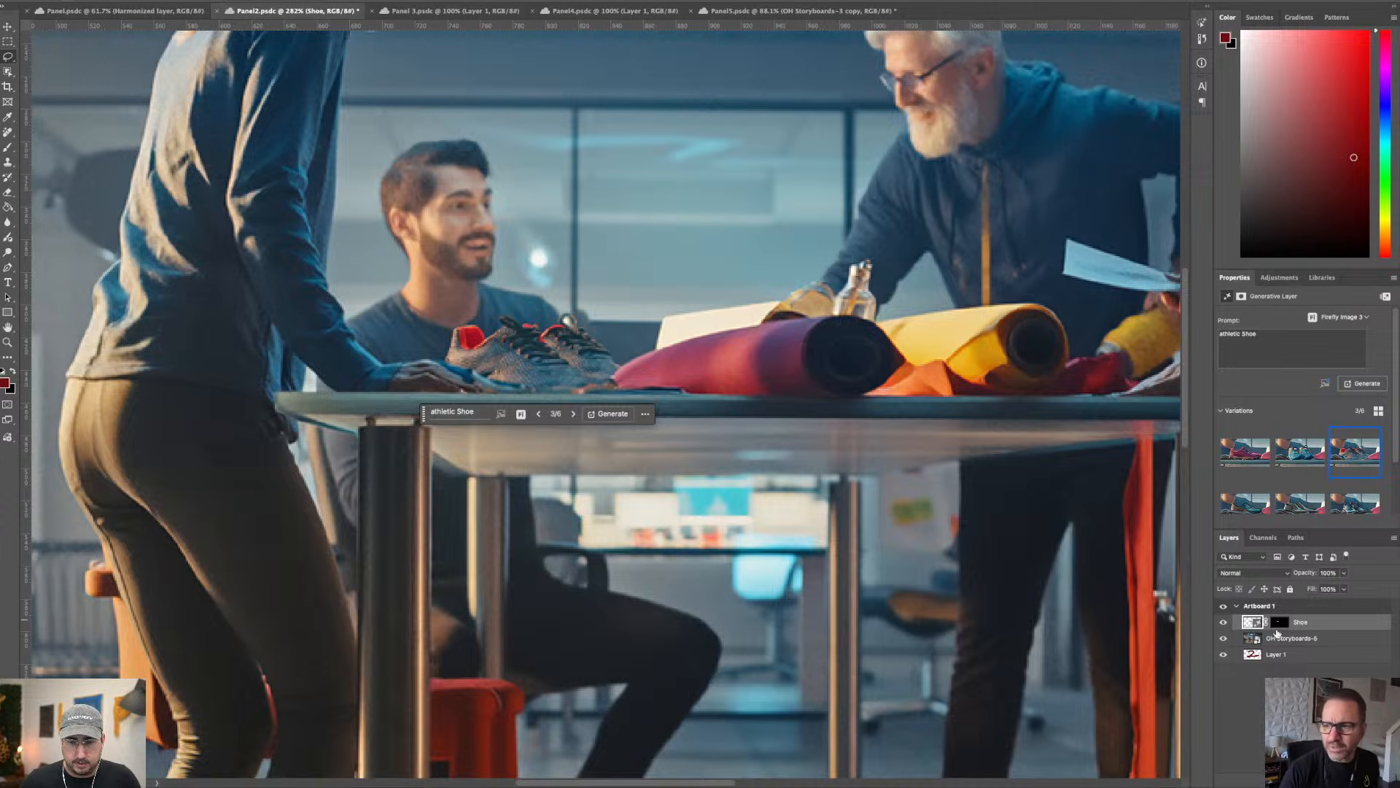
left_click(1335, 642)
key("ctrl+shift+alt+n")
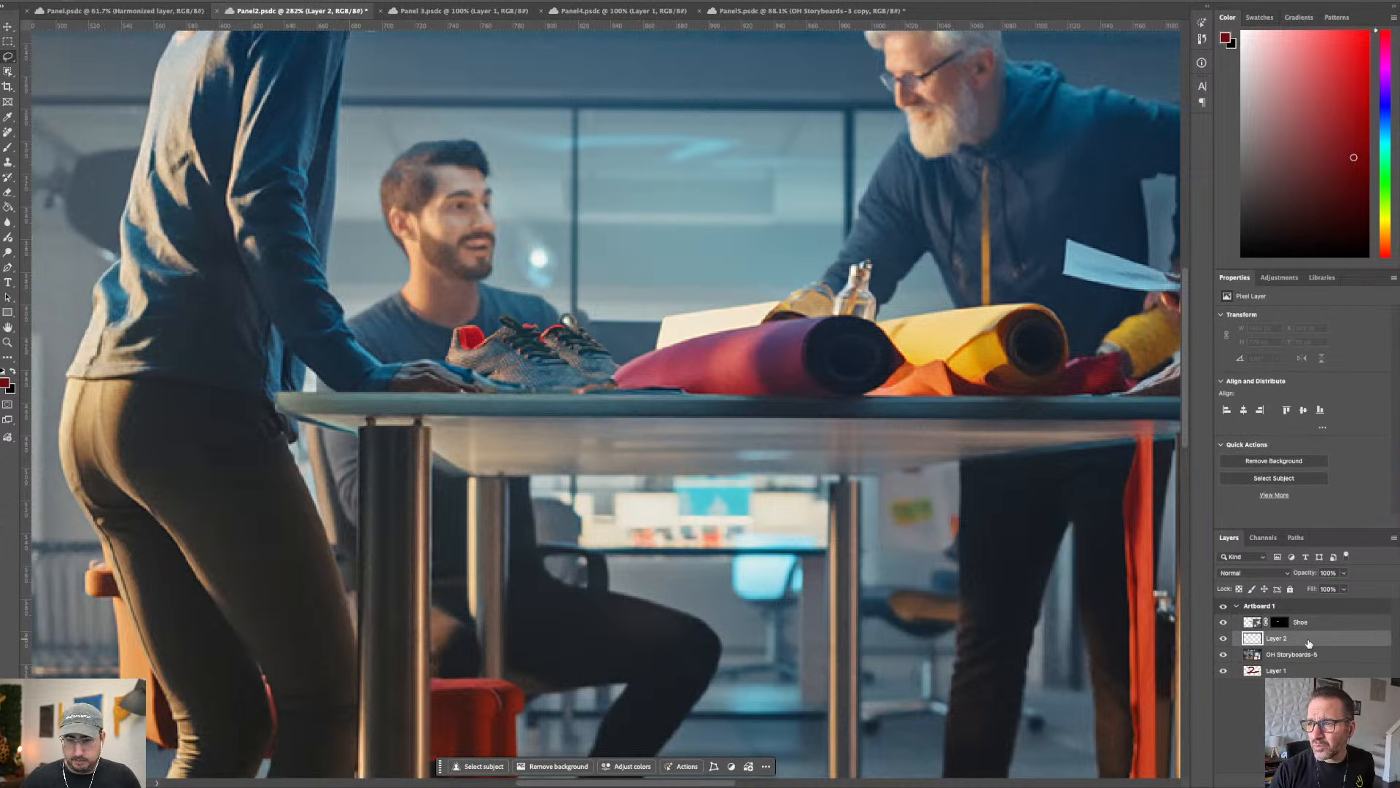
left_click(1302, 621)
key("ctrl+e")
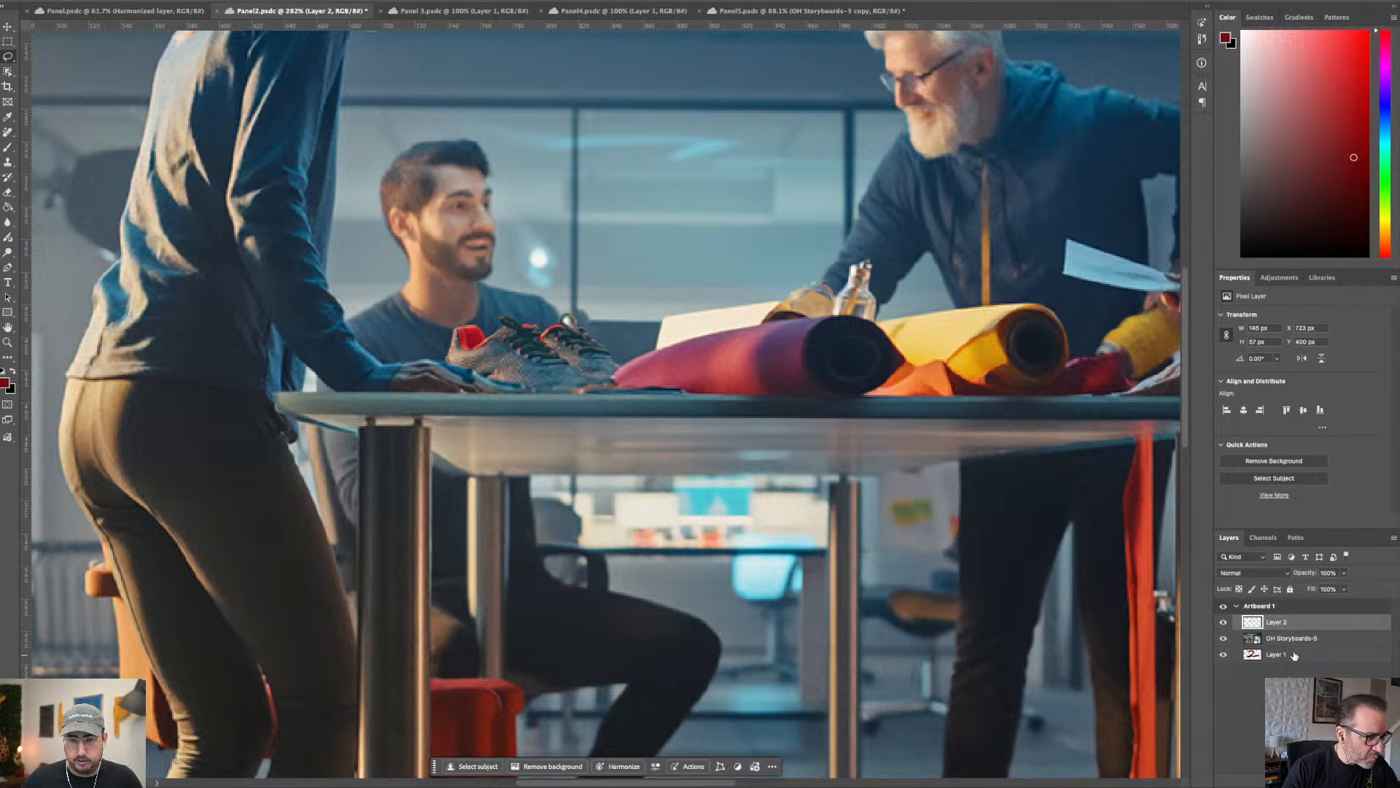
left_click(645, 766)
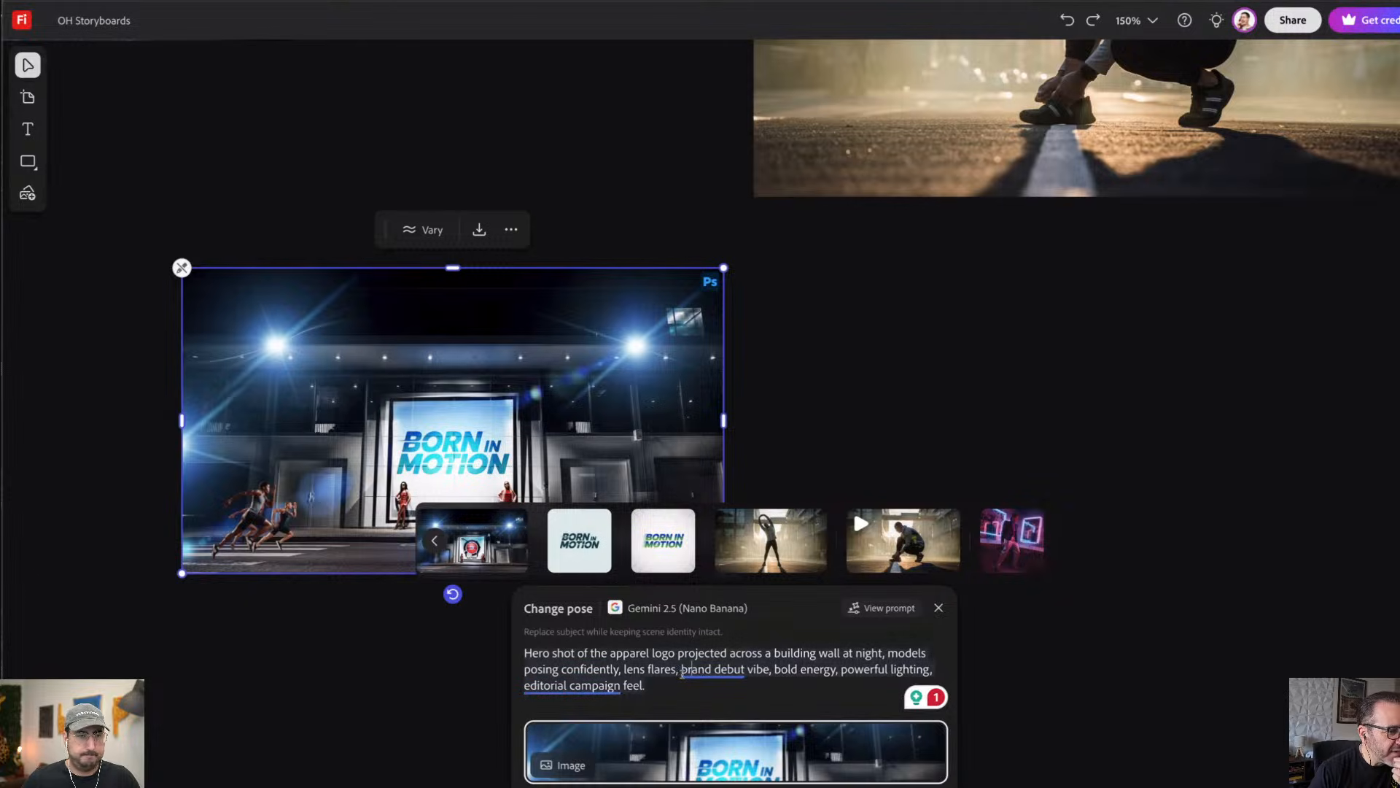
Step: In Firefly Boards, replace the Change pose prompt's ending from "brand debut vibe" onward with "runners on the left, car is gone."
left_click_drag(695, 672, 704, 700)
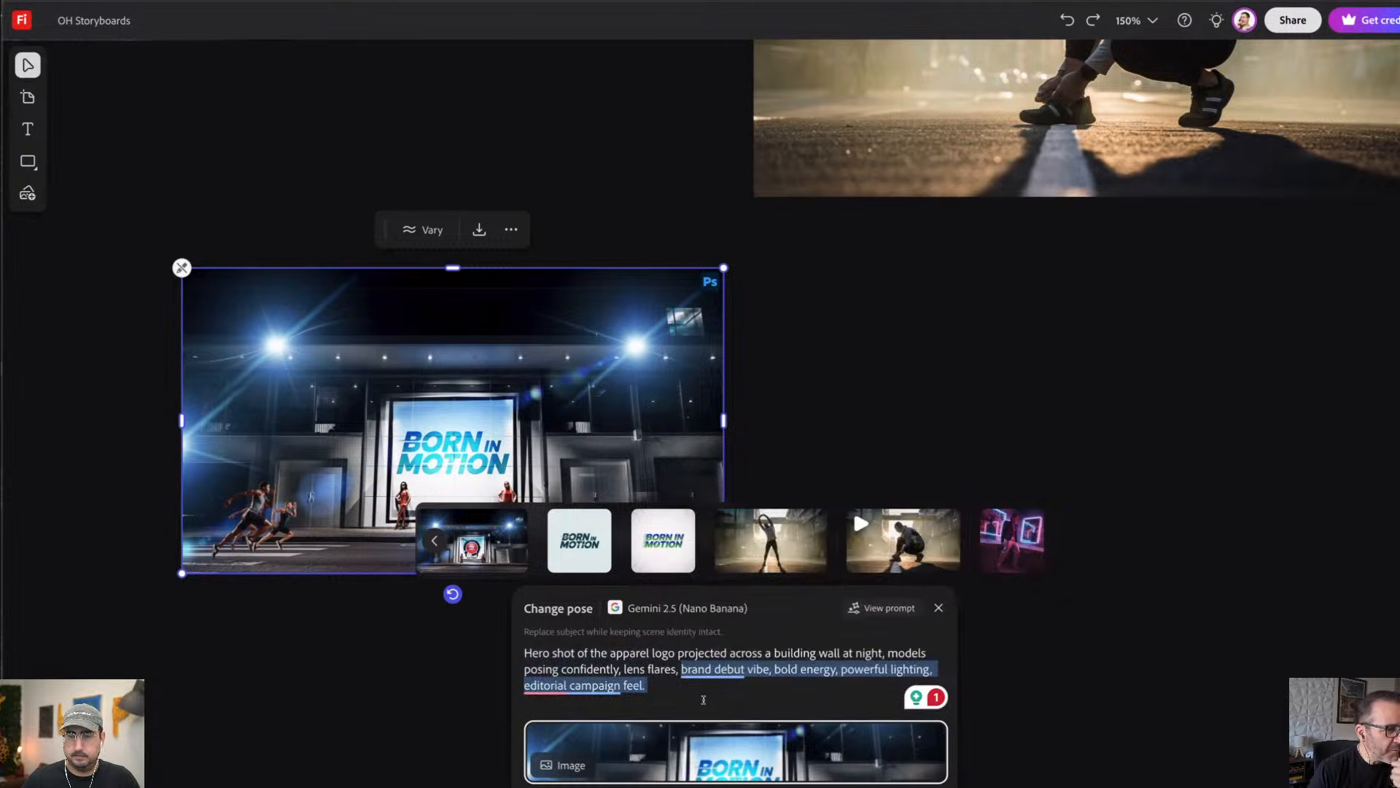
type("ru")
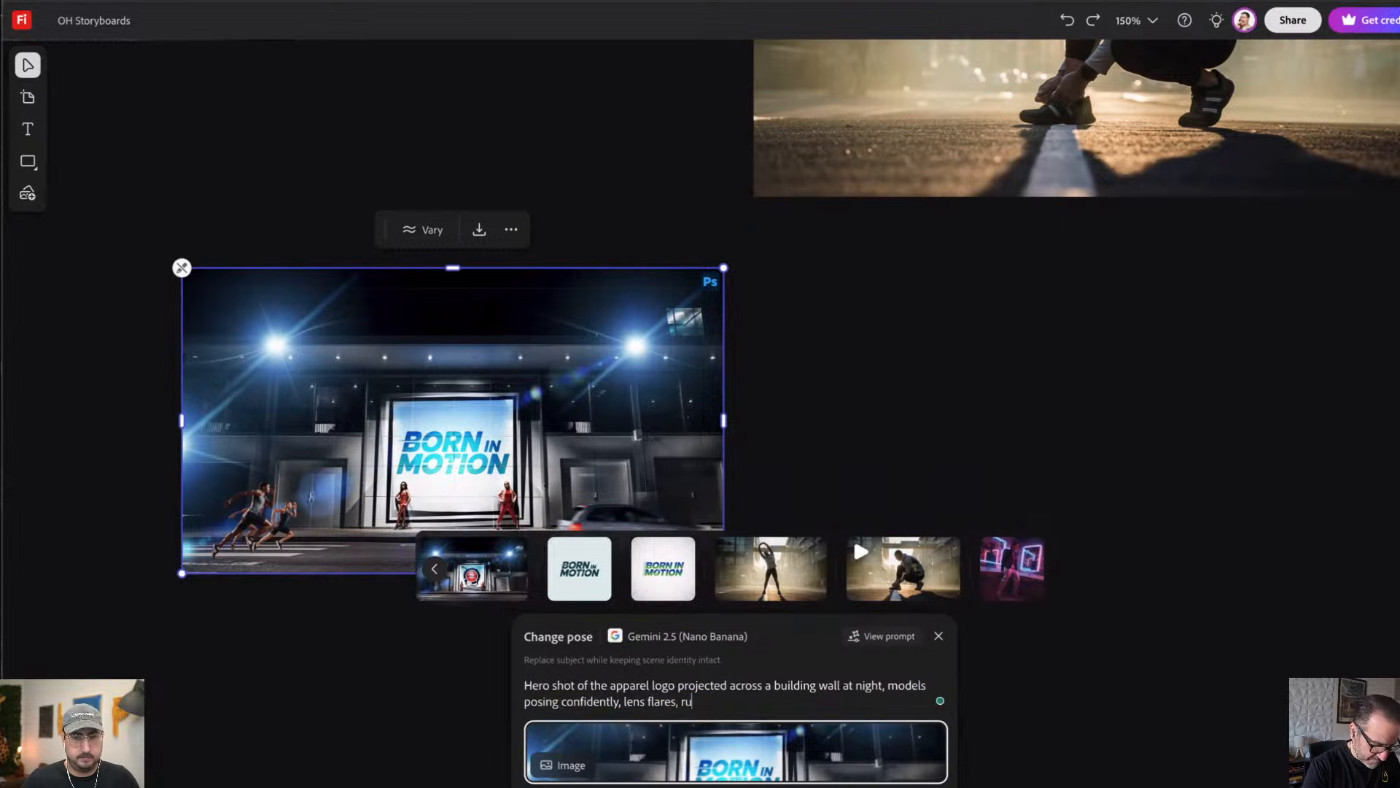
type("nners ")
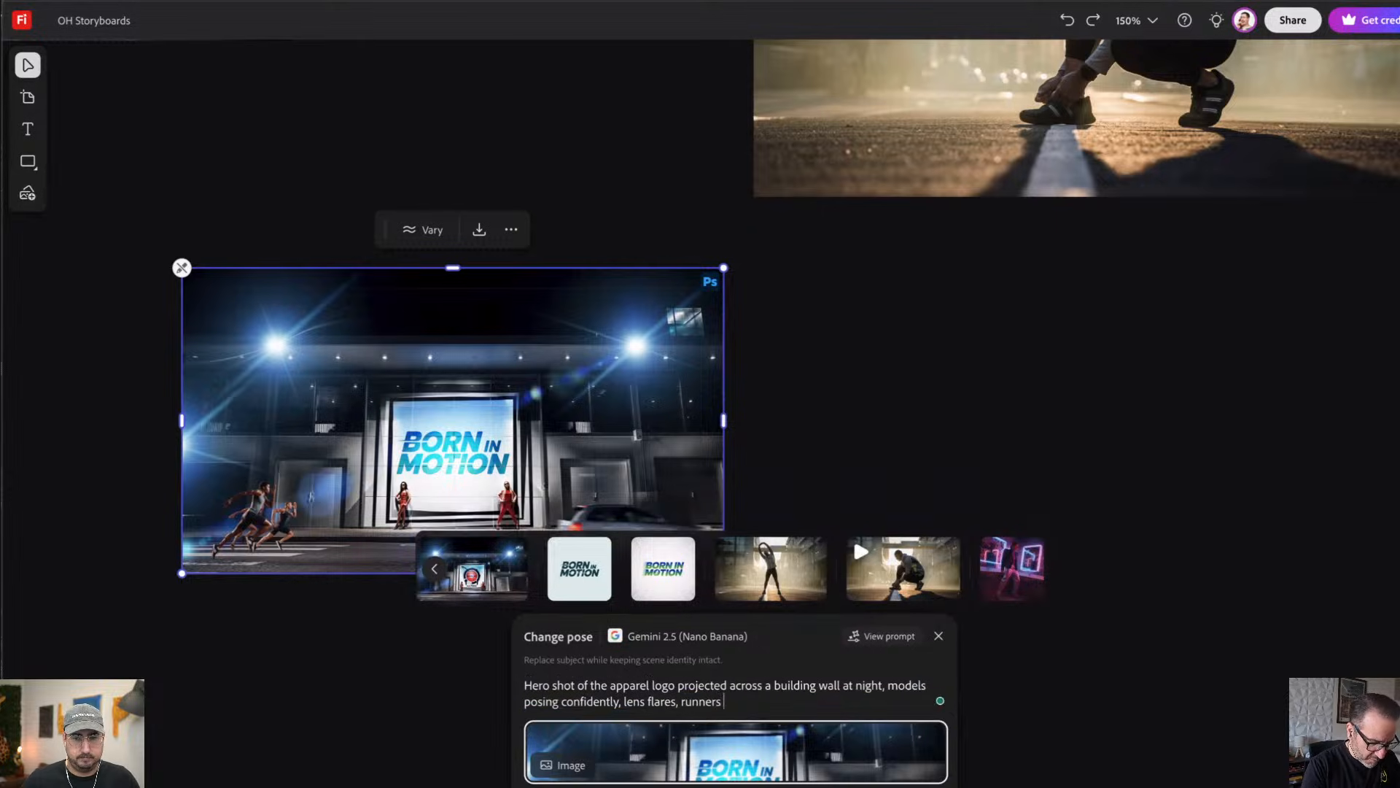
type("on the lef")
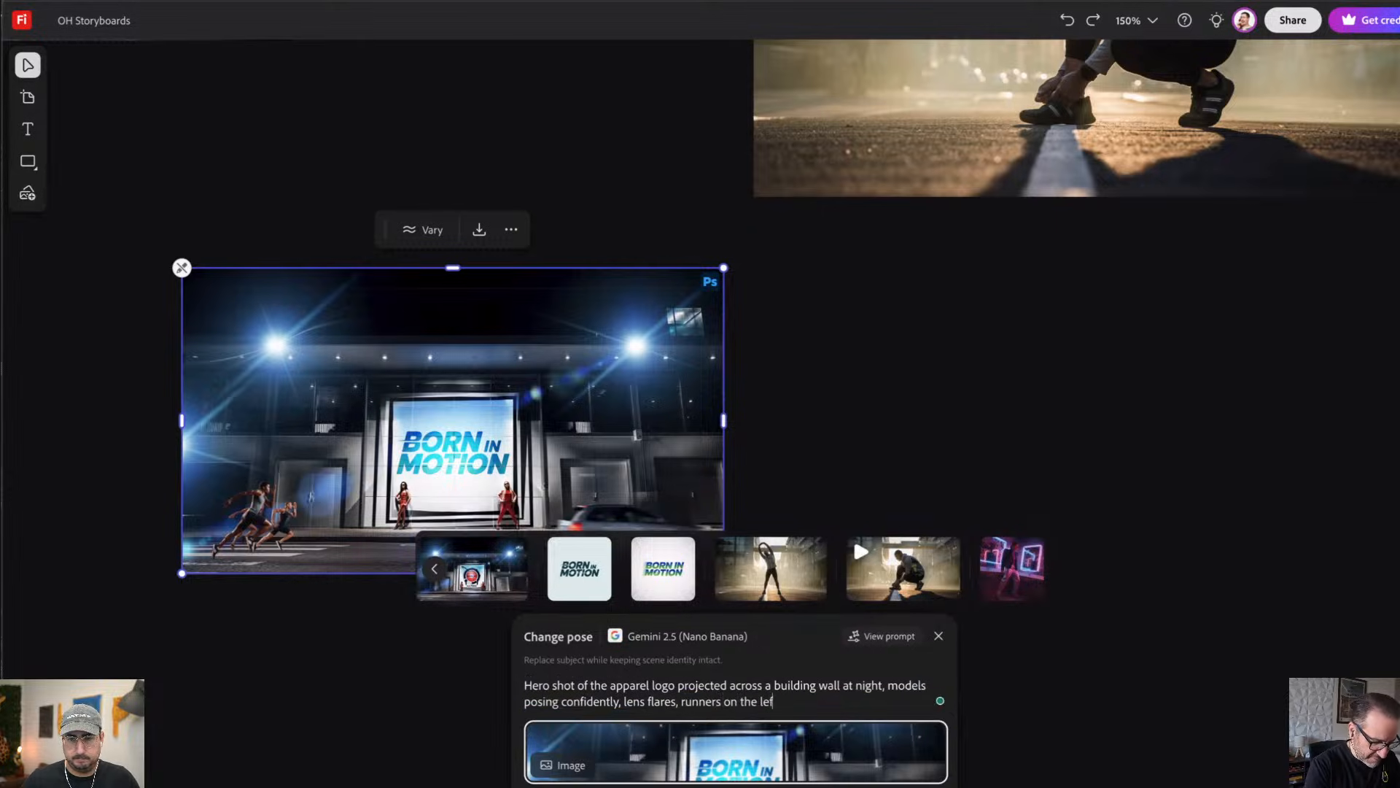
type("t, car is ")
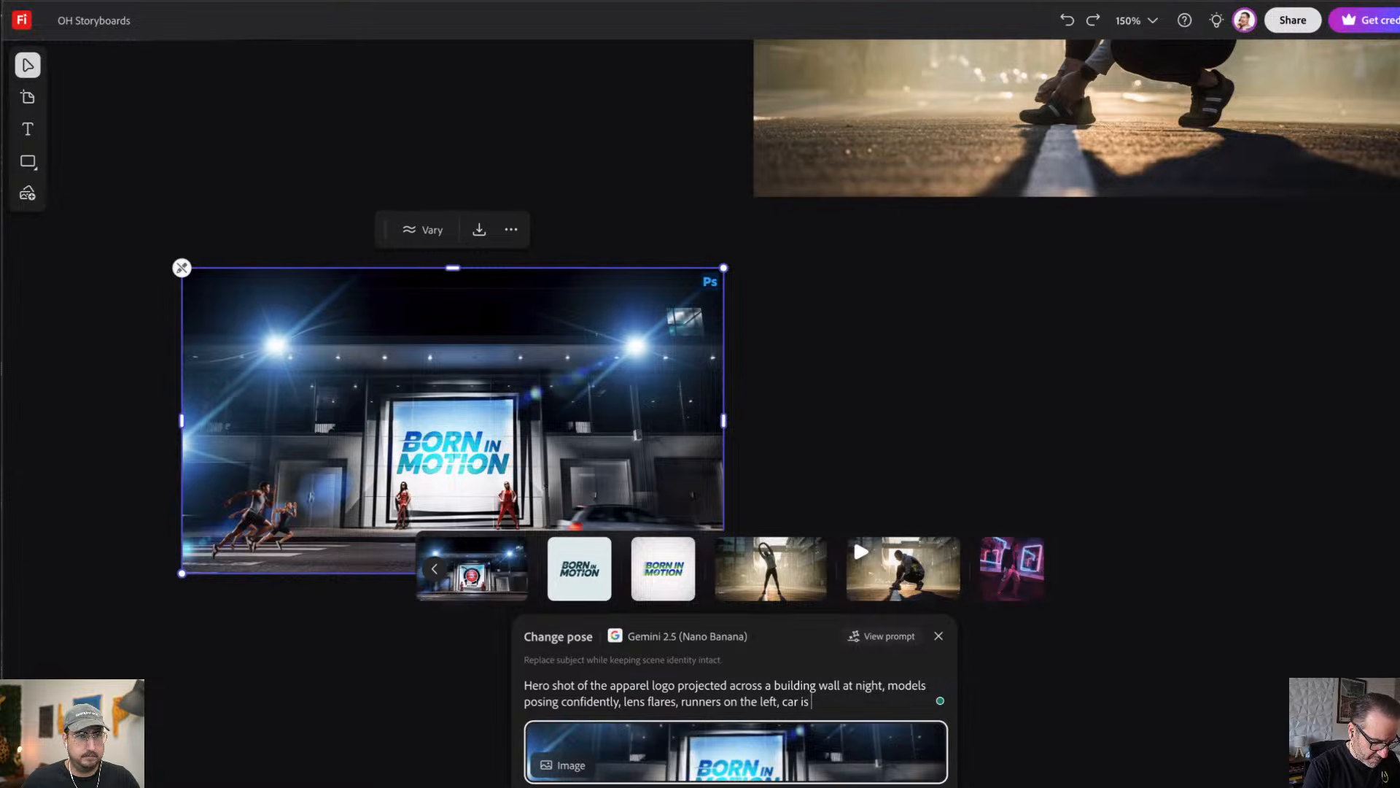
type("gone.")
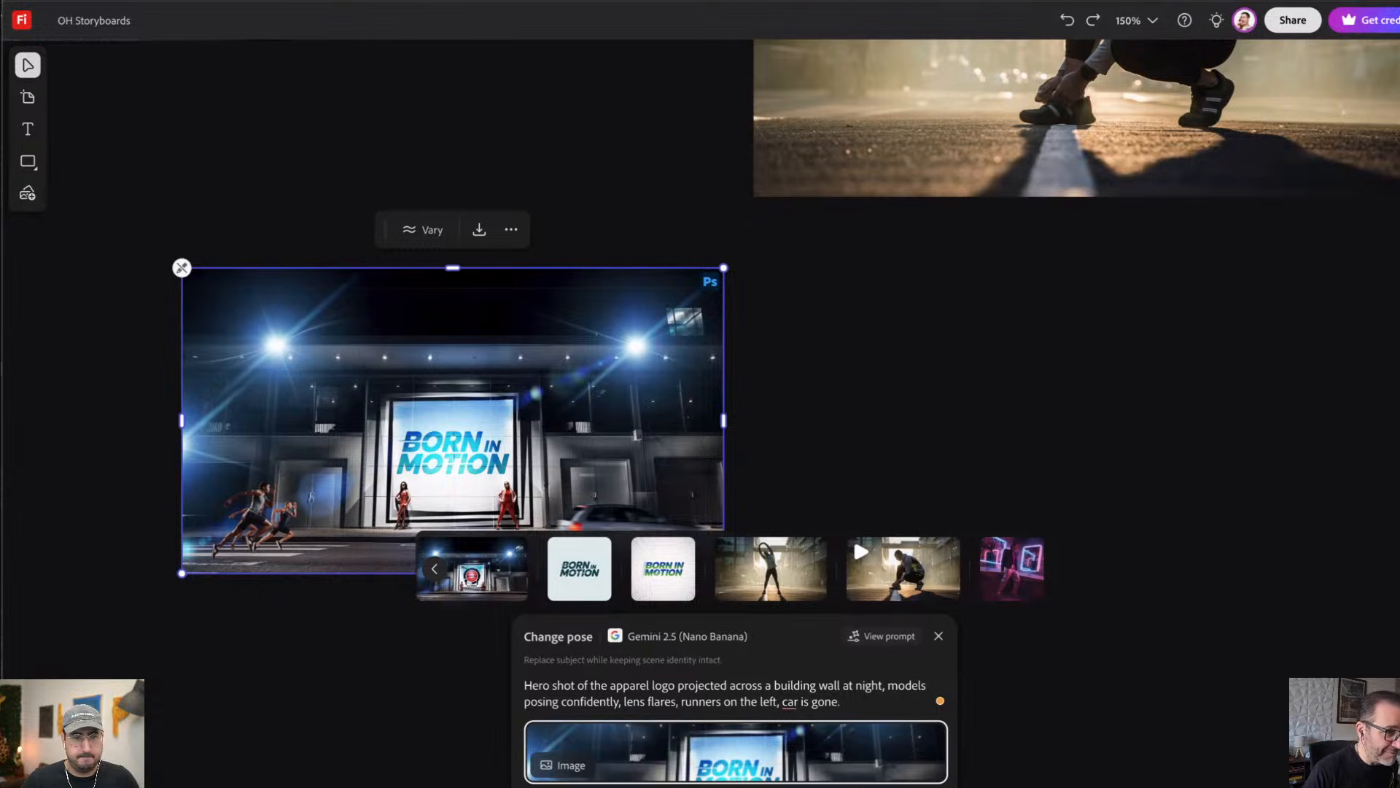
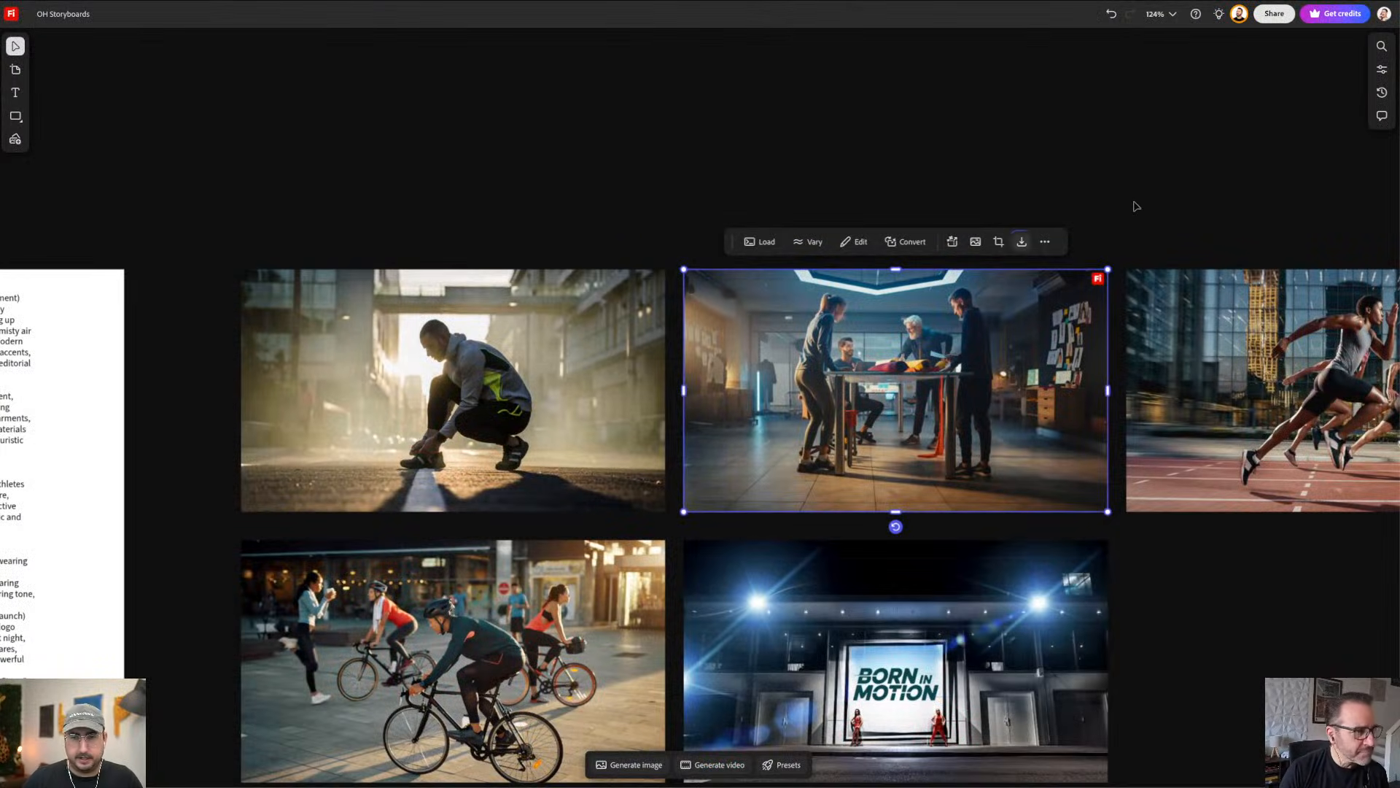
Step: Select the image of sprinters on the track among the generated scenes and download it
left_click_drag(1134, 204, 861, 167)
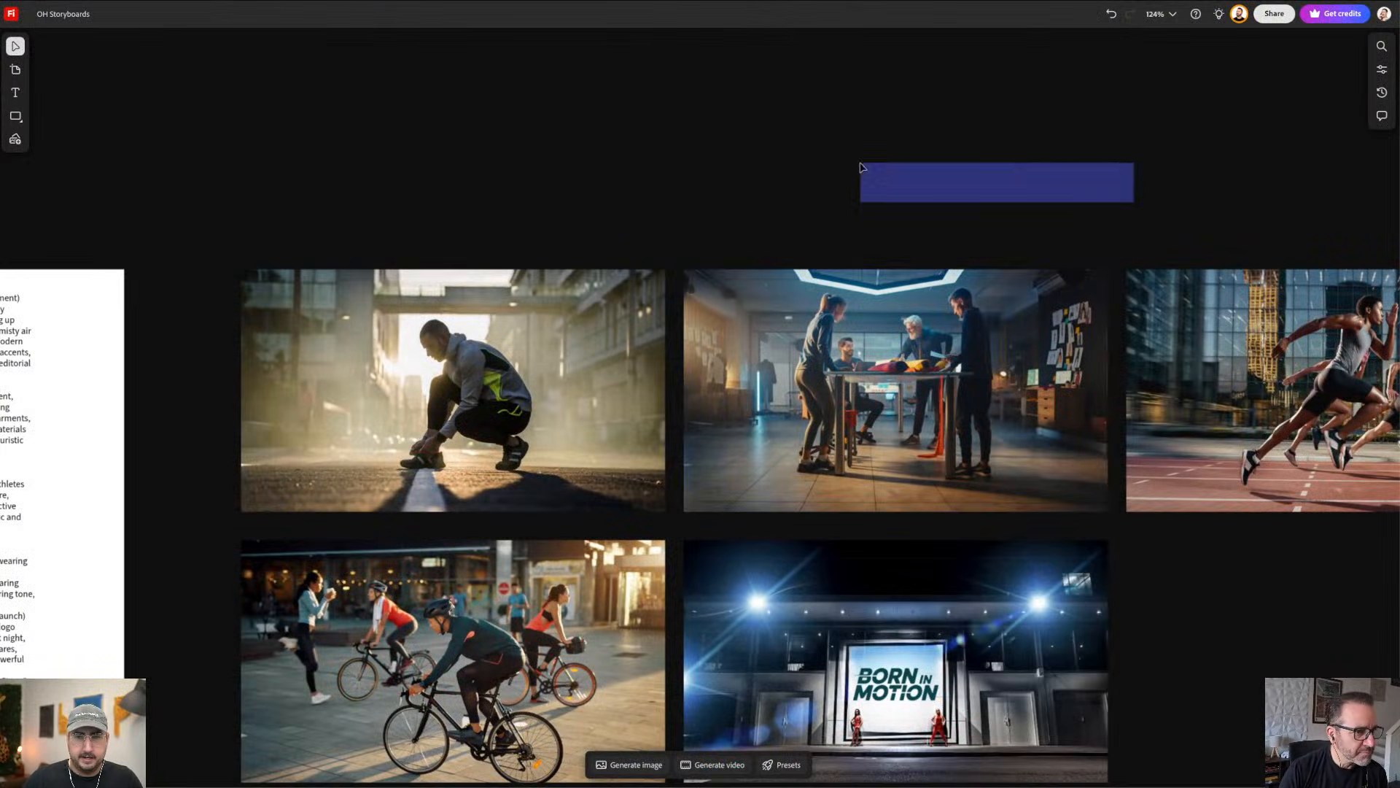
scroll(938, 213, "right", 5)
left_click(787, 233)
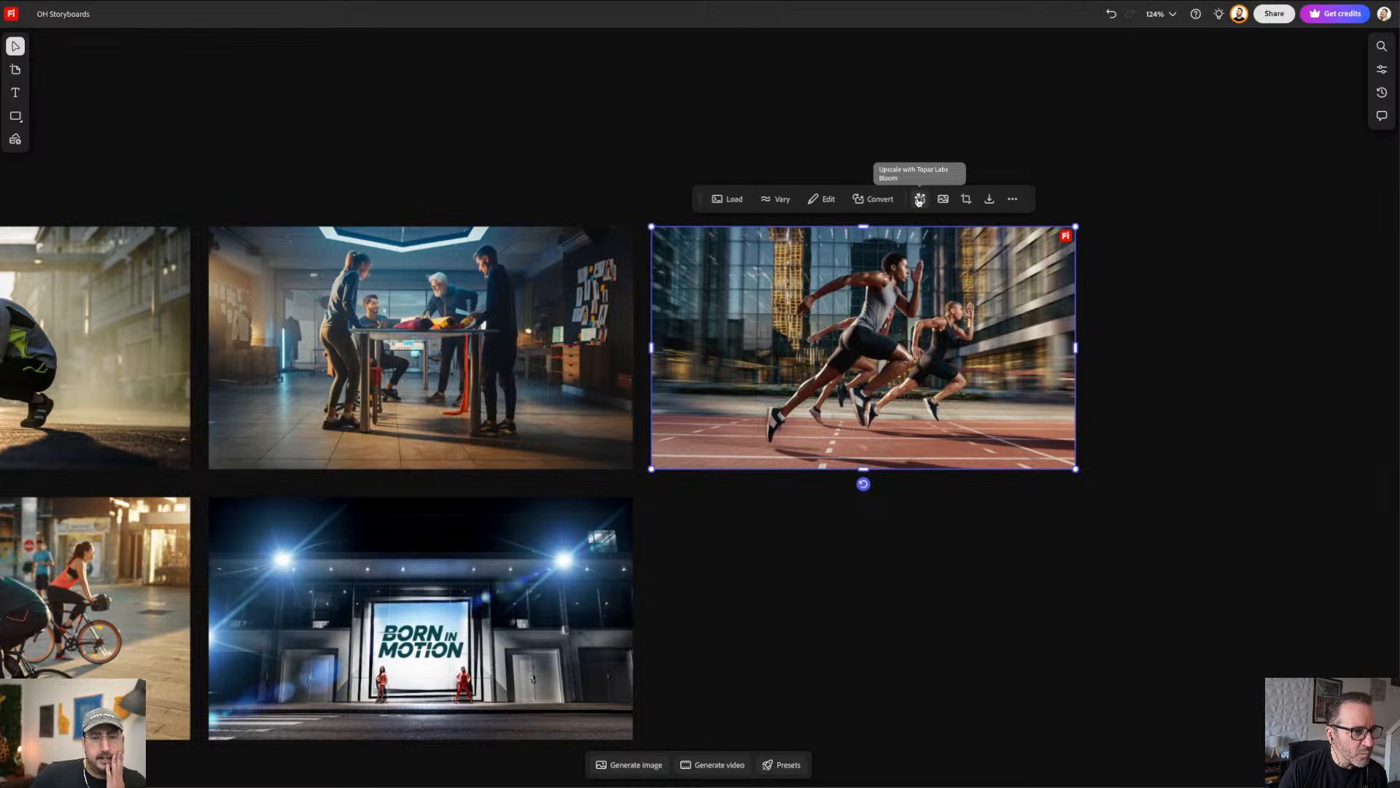
left_click(989, 199)
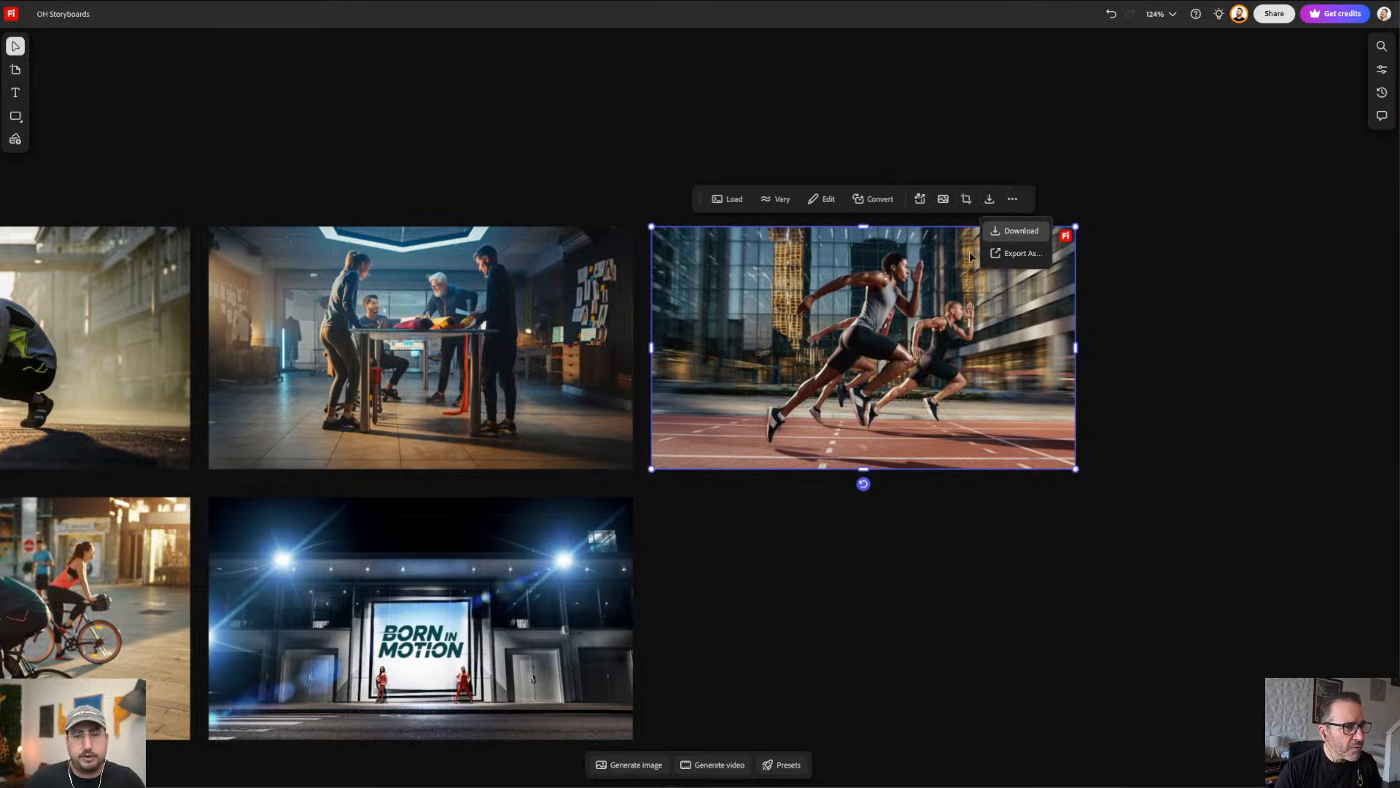
left_click(1013, 231)
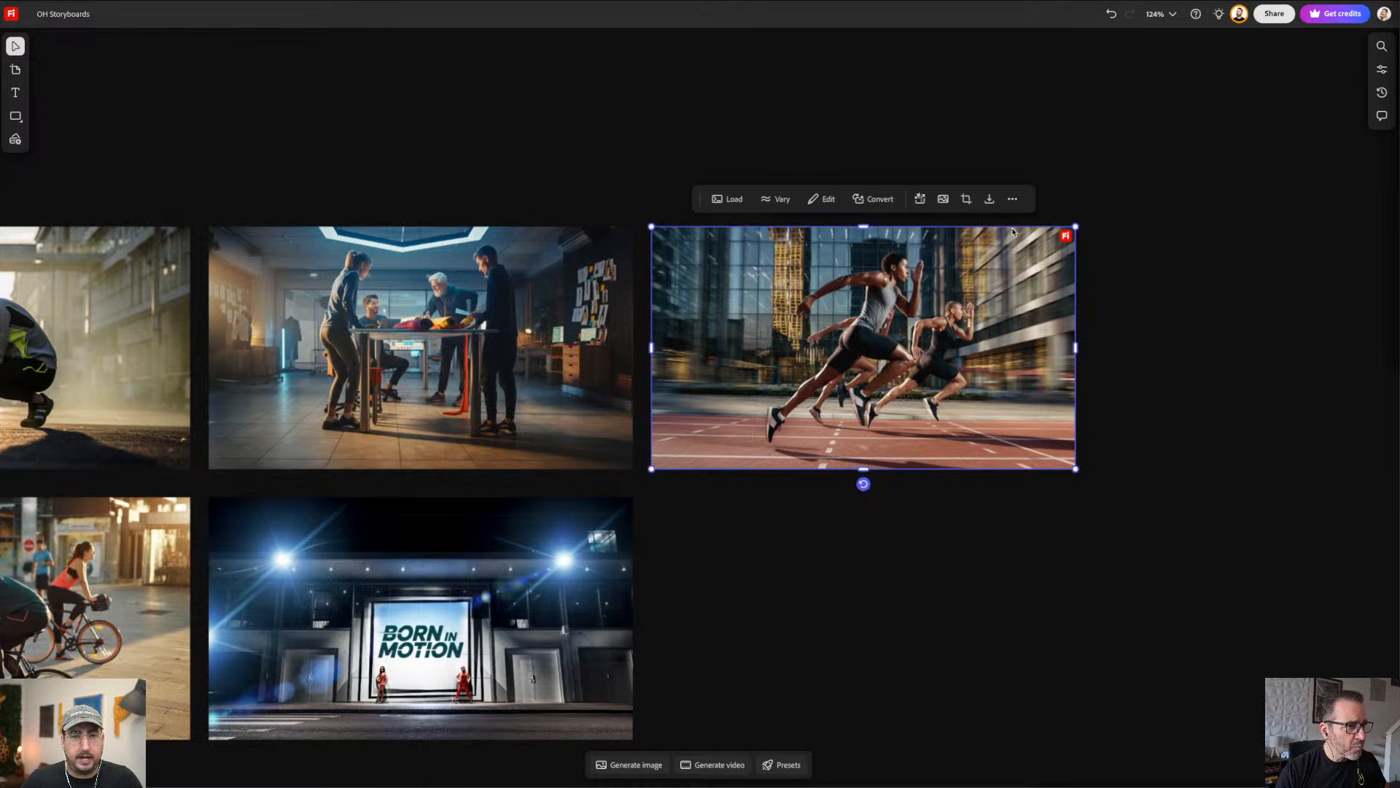
Step: Switch to Photoshop, try placing OH Storyboards-6.png in the Panel 3 document at the artboard's full 1920 px width, and undo the placement
key("super+Tab")
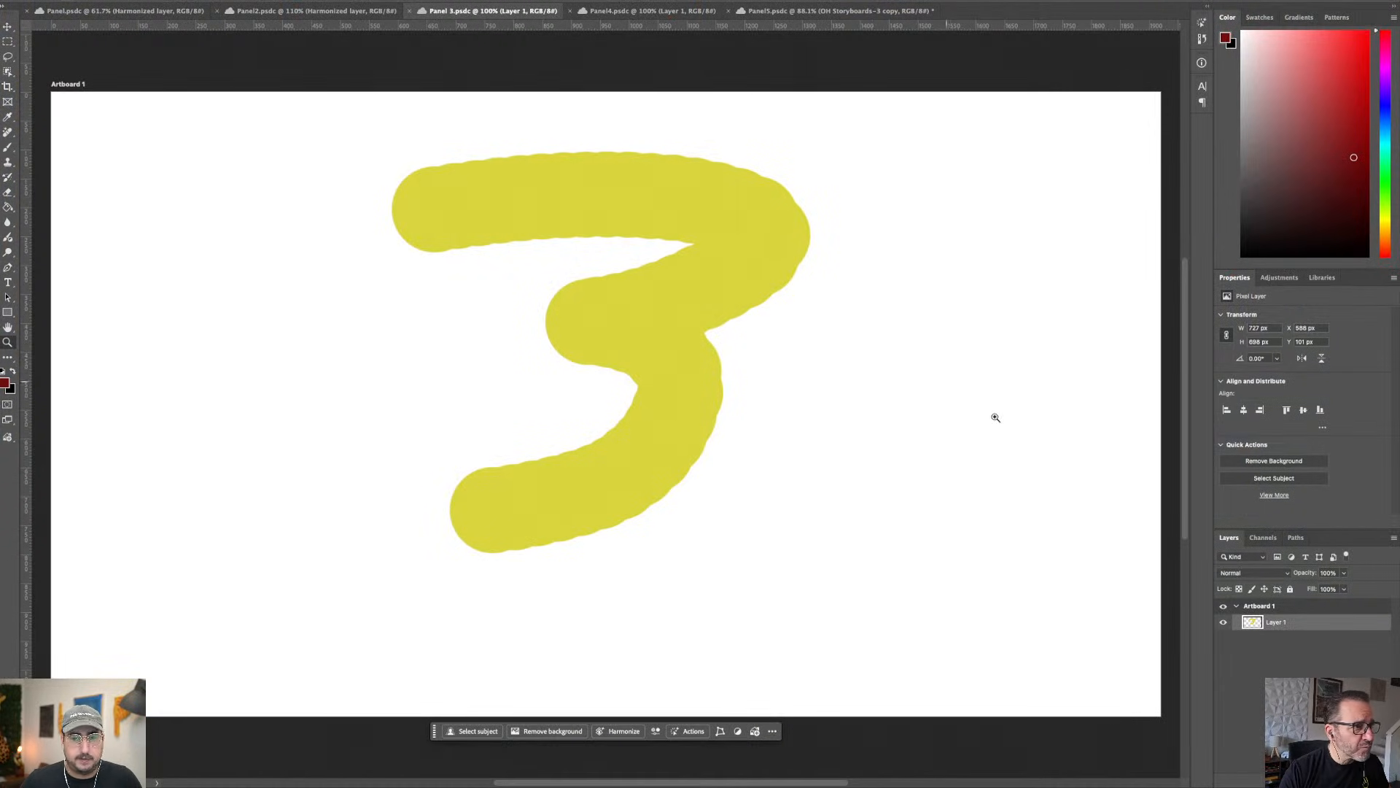
left_click(422, 762)
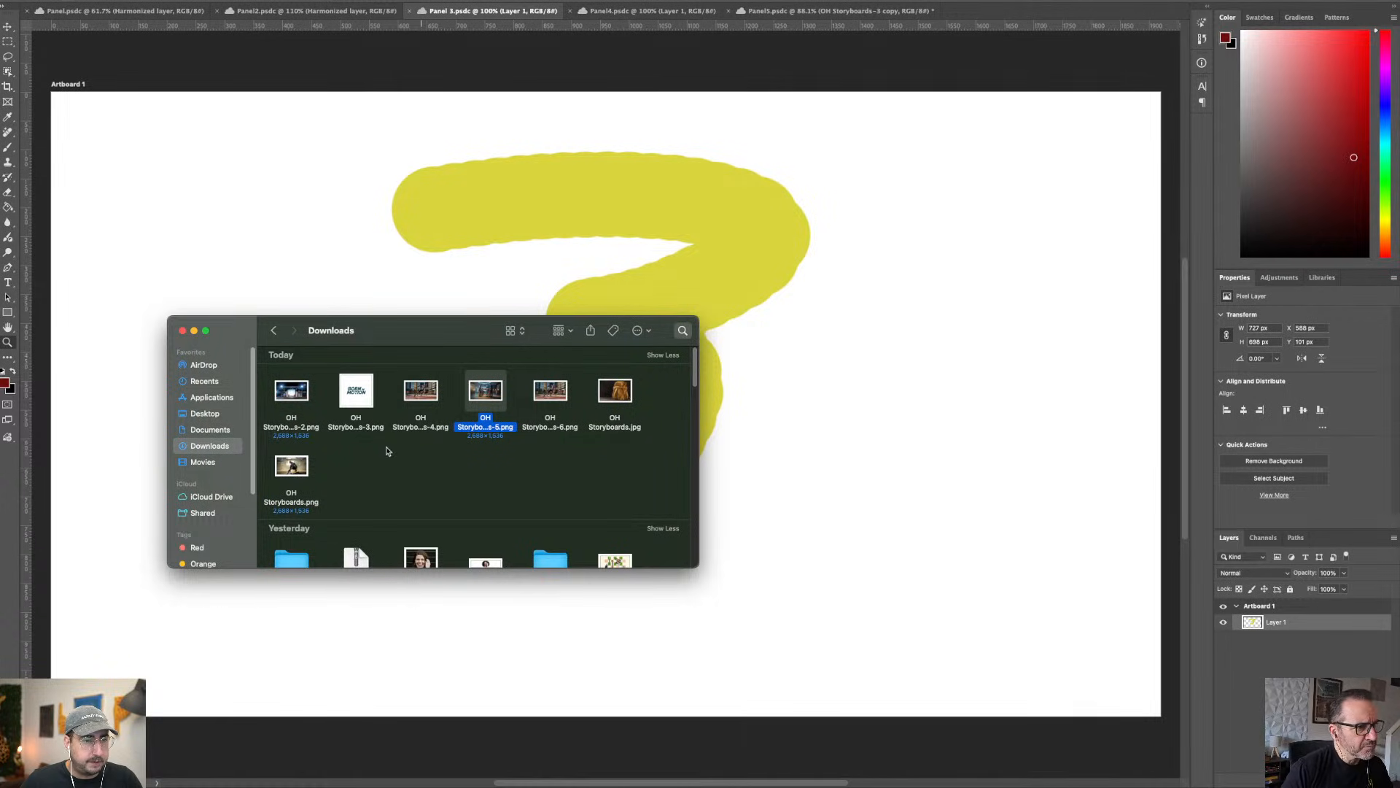
left_click_drag(552, 388, 784, 345)
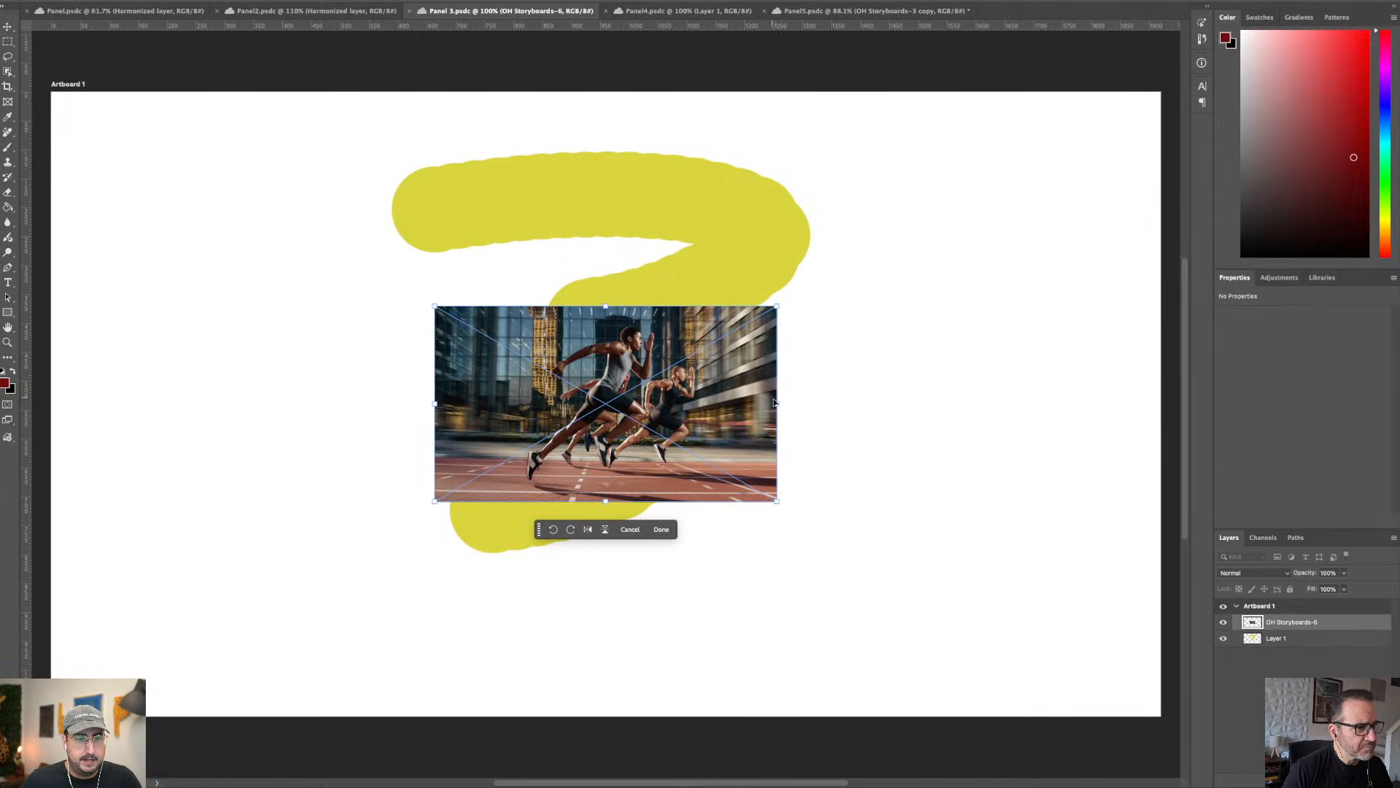
left_click_drag(775, 401, 1160, 356)
key("Return")
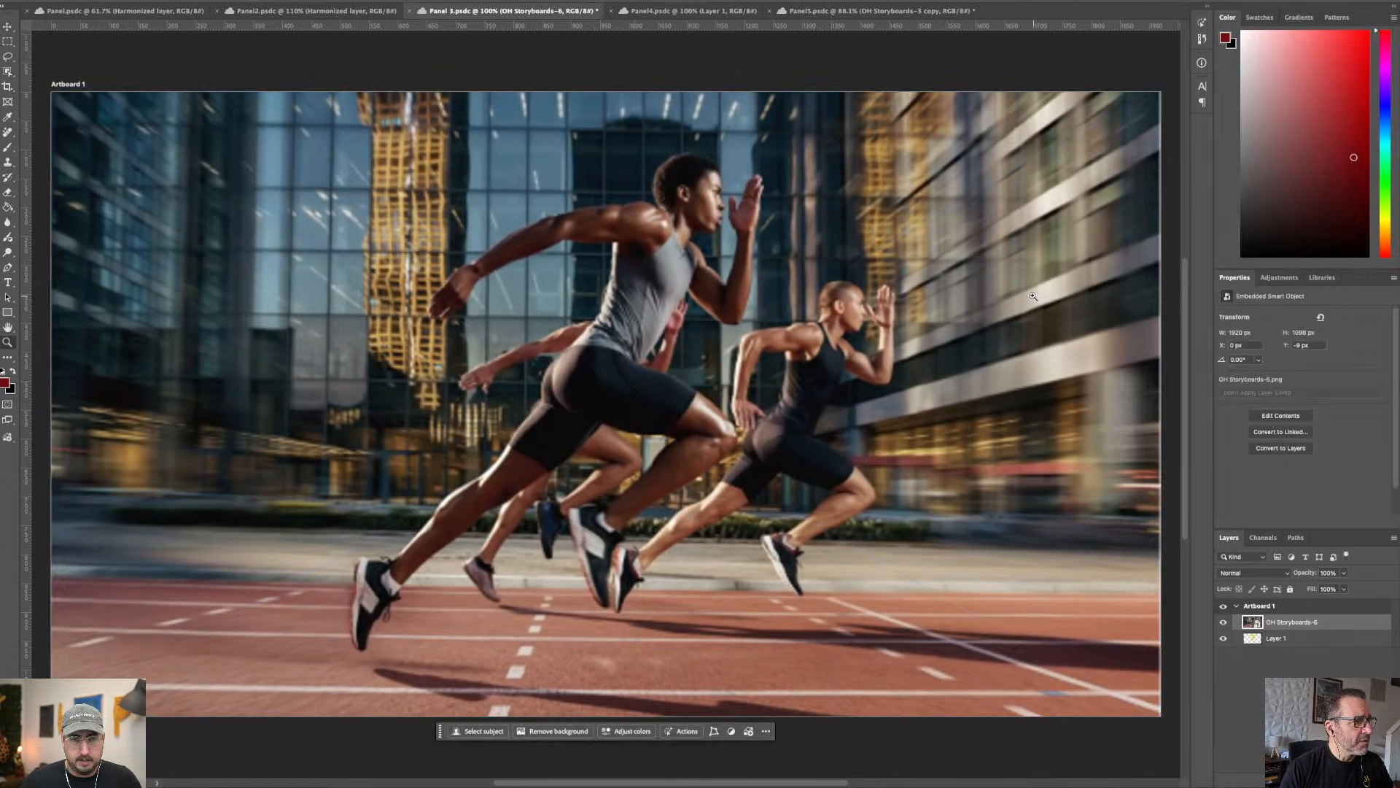
left_click(669, 407, "alt")
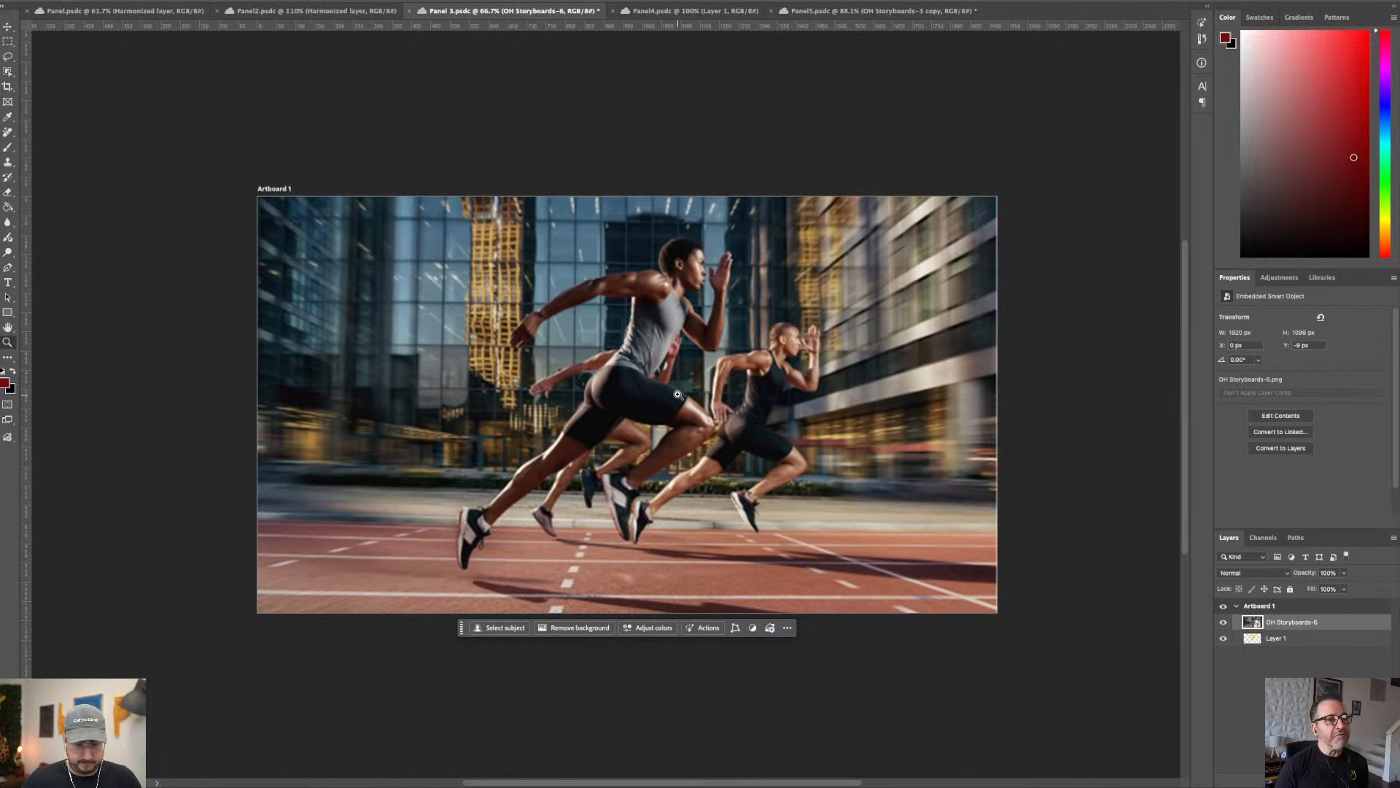
key("ctrl+z")
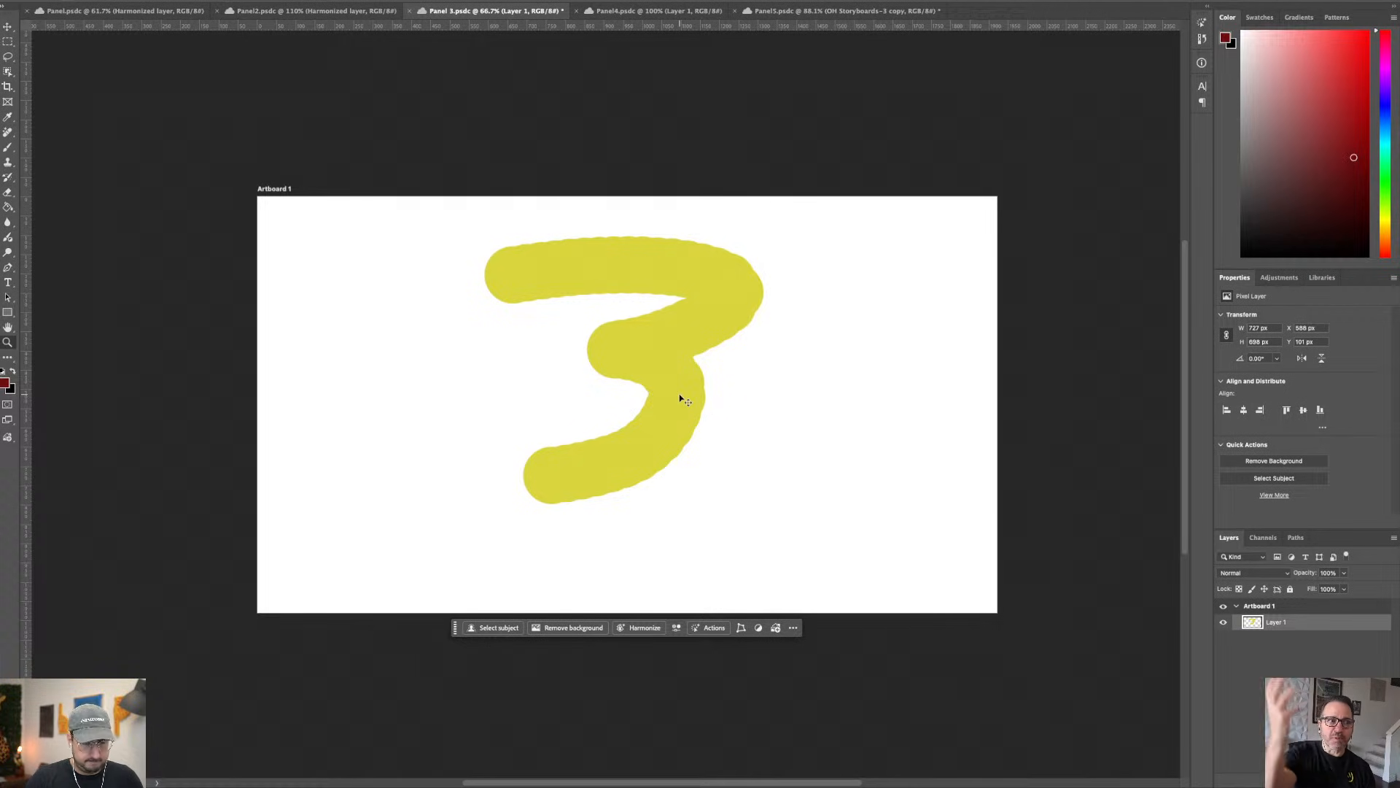
key("ctrl+o")
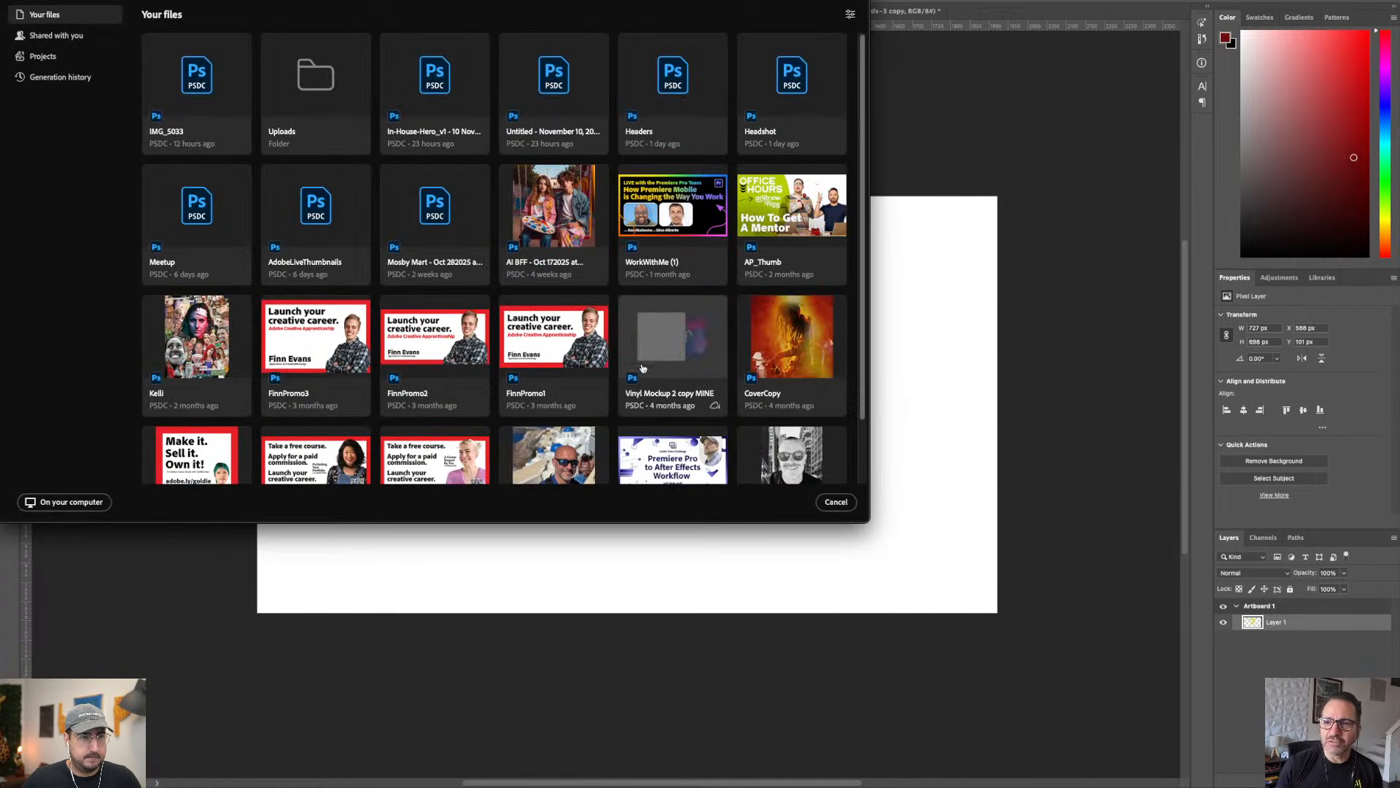
left_click(836, 502)
key("super+Tab")
key("super+Tab")
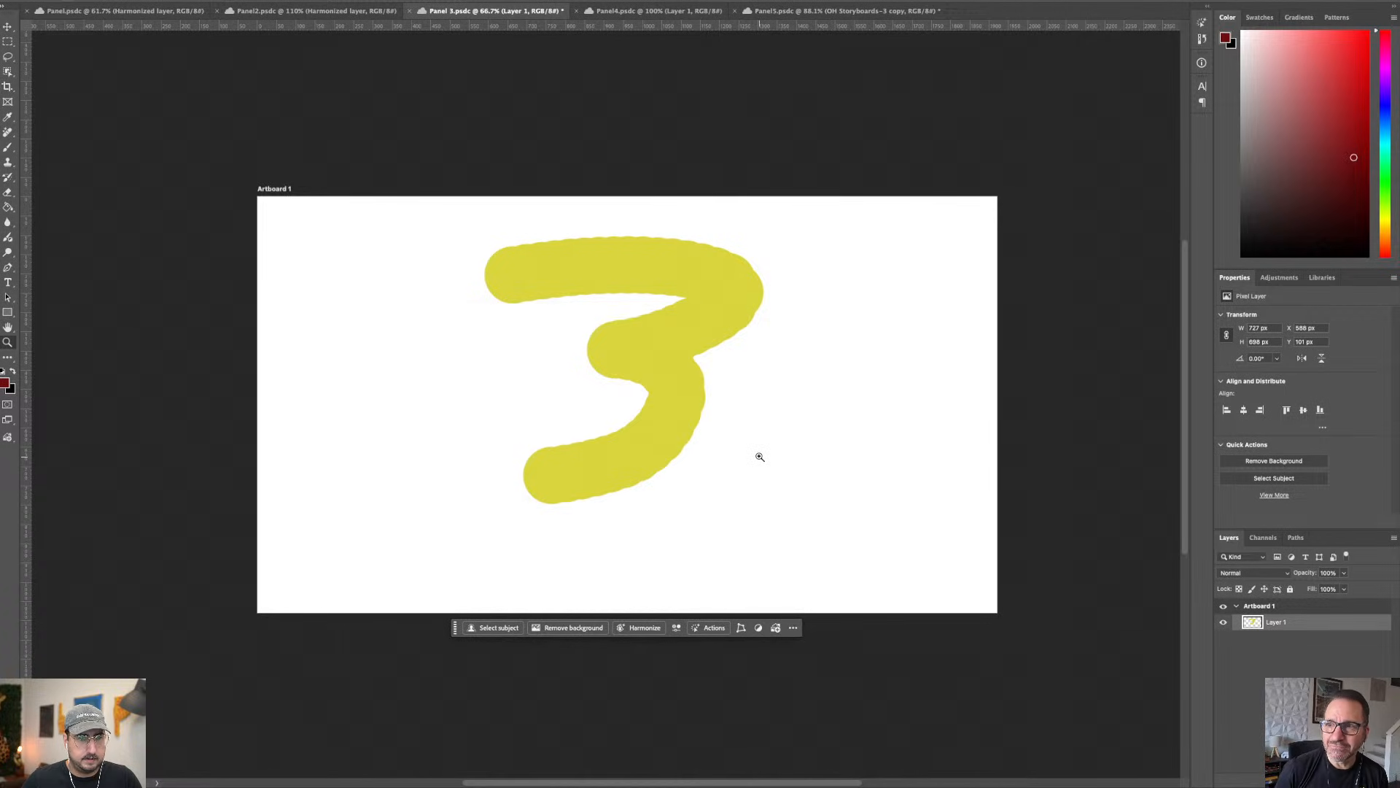
Step: Switch to Firefly Boards, enlarge the sprinters image to over twice its size clear of the other scenes, and download it again
key("super+Tab")
key("Tab")
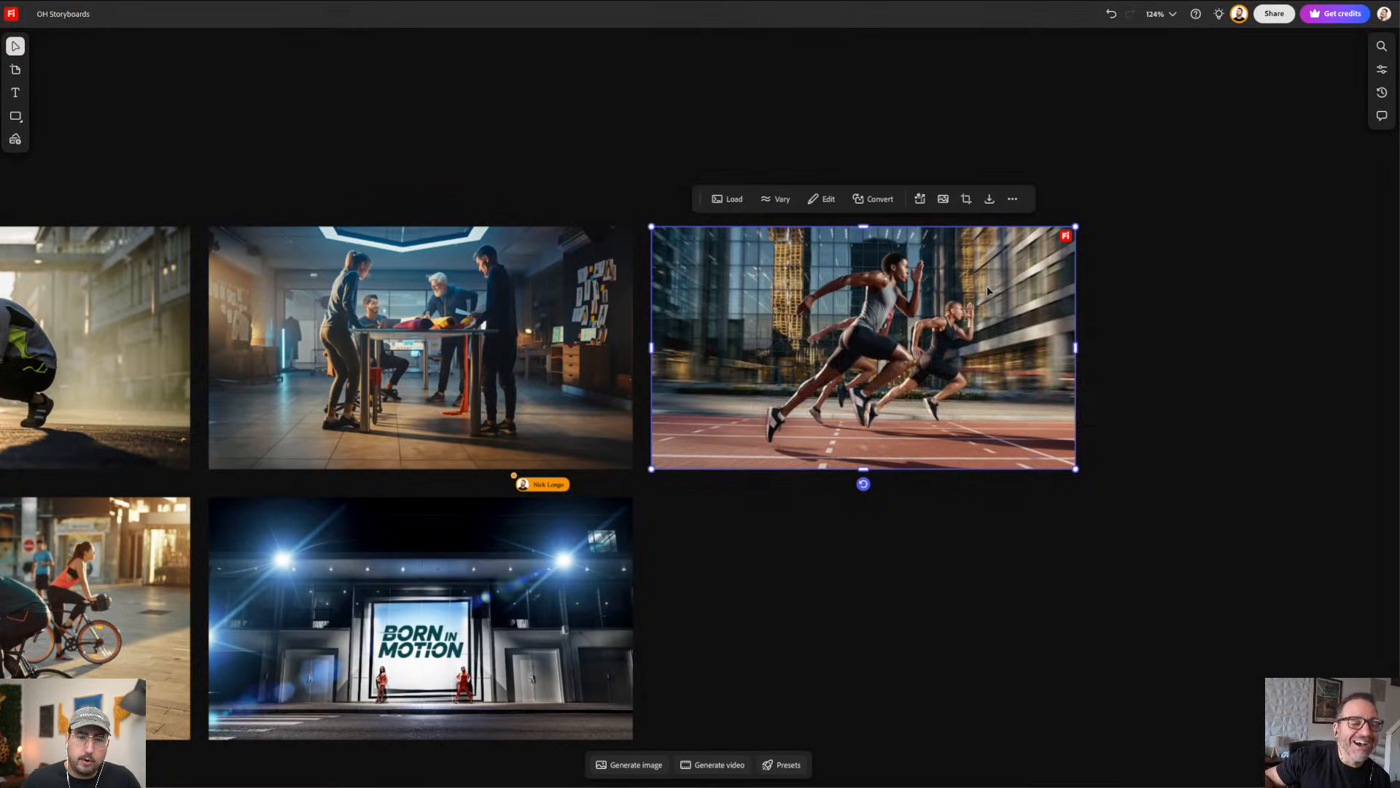
left_click_drag(1076, 226, 1354, 101)
scroll(897, 347, "down", 5)
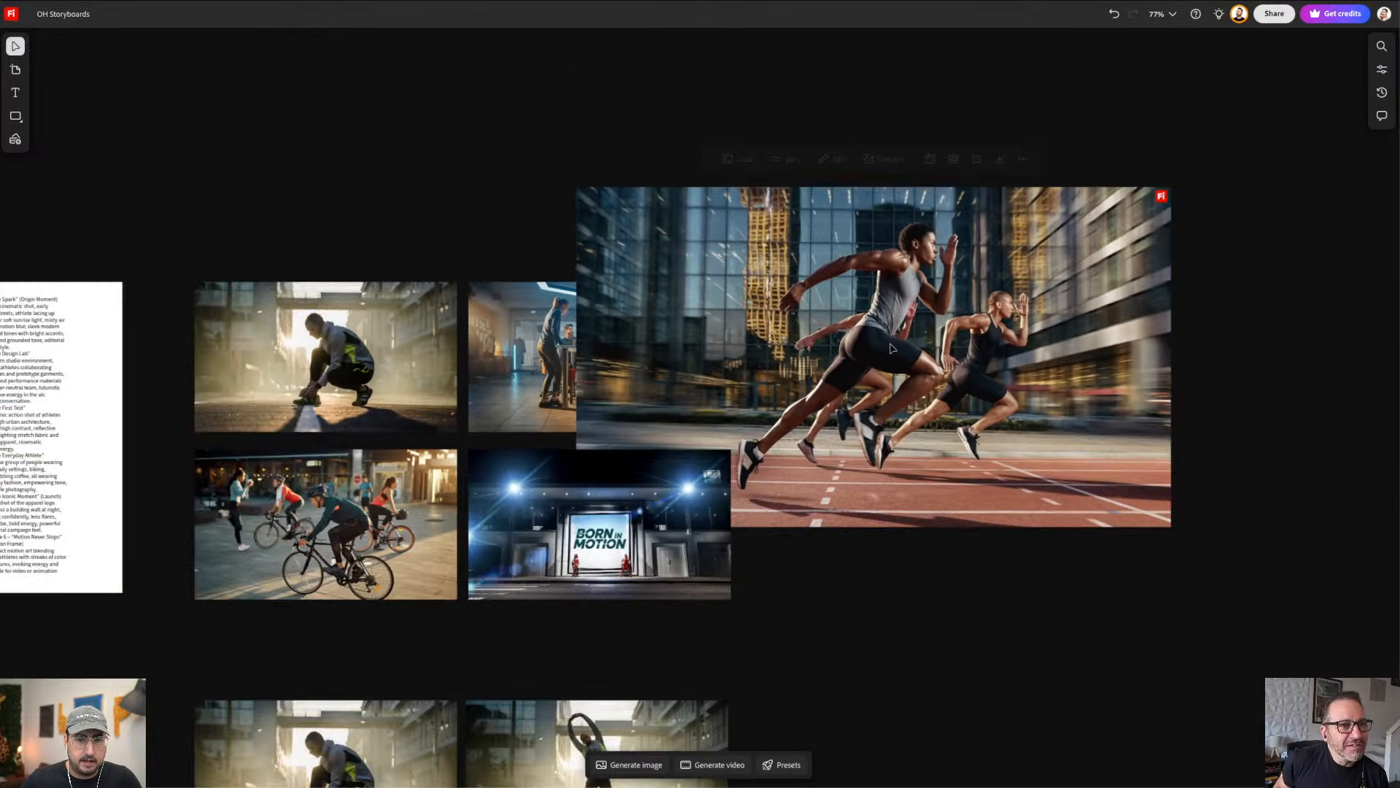
left_click_drag(898, 329, 1002, 297)
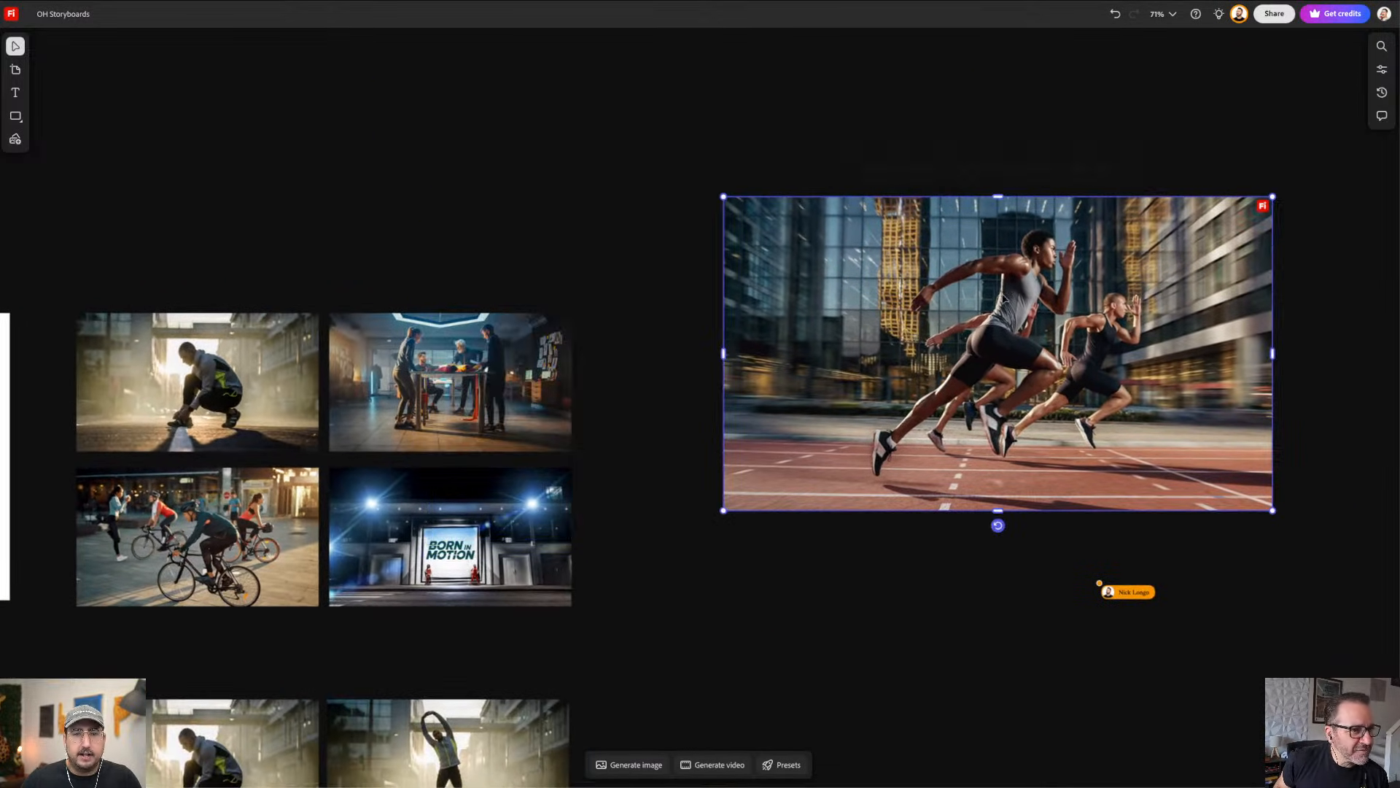
left_click(1146, 168)
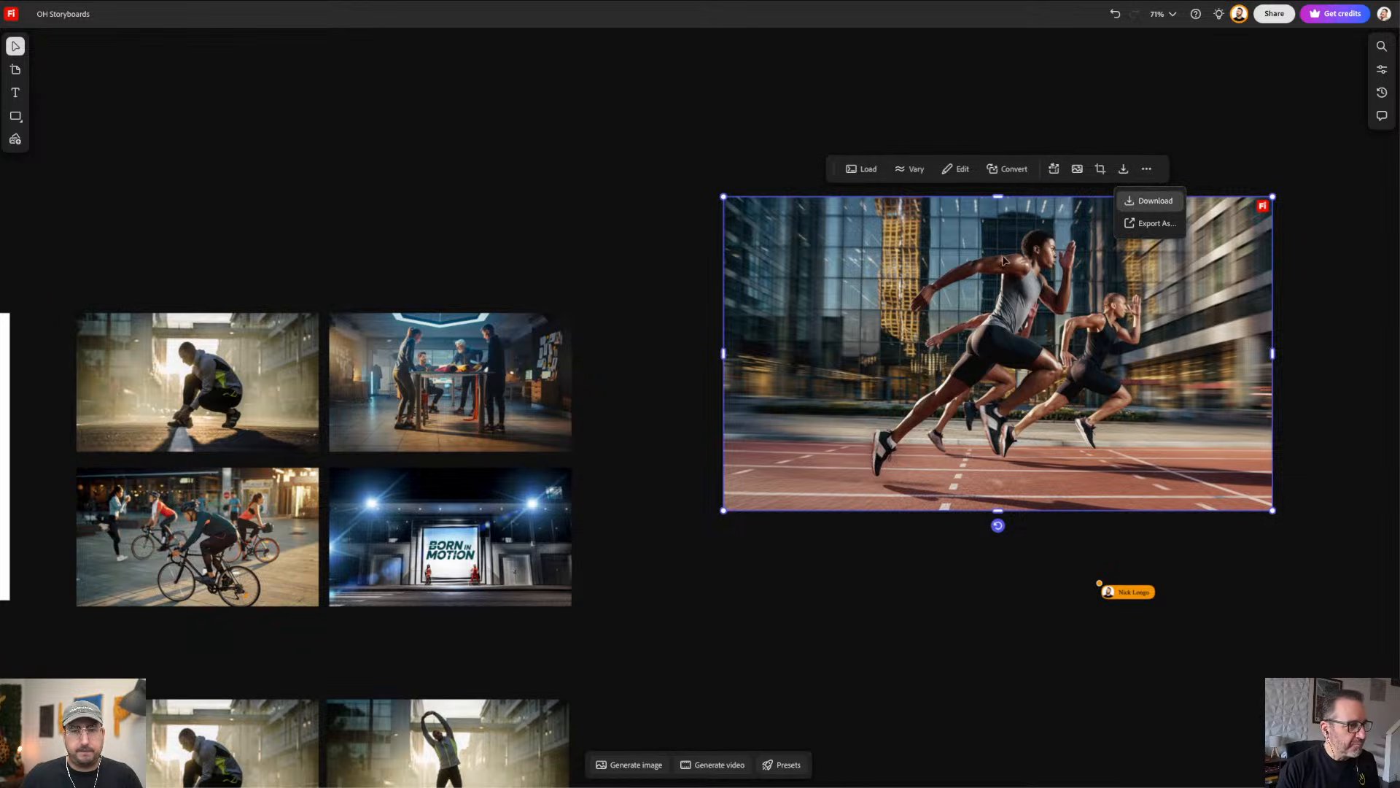
left_click(1141, 207)
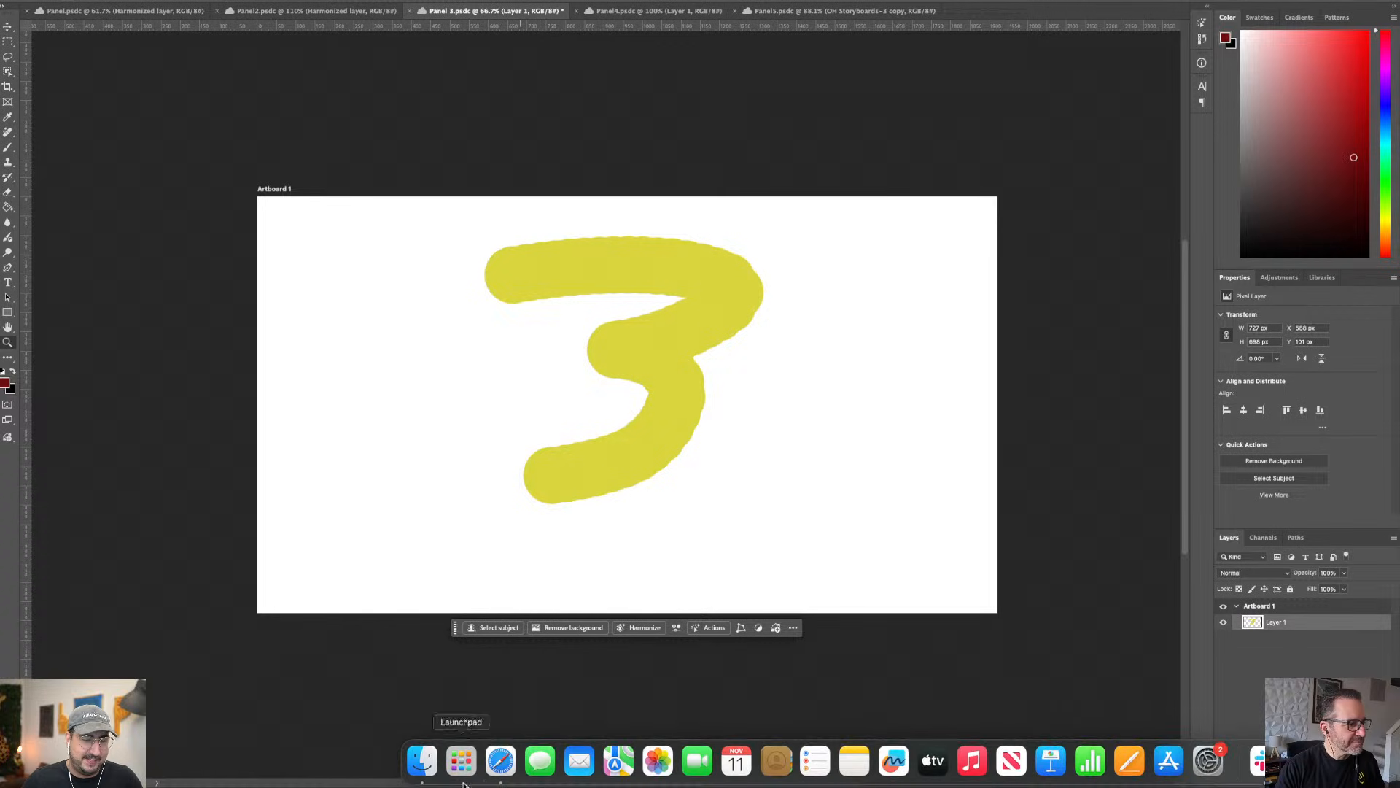
Step: Place OH Storyboards-7.png into the Panel 3 document in Photoshop and scale it to cover the artboard's full 1920 px width
left_click(433, 769)
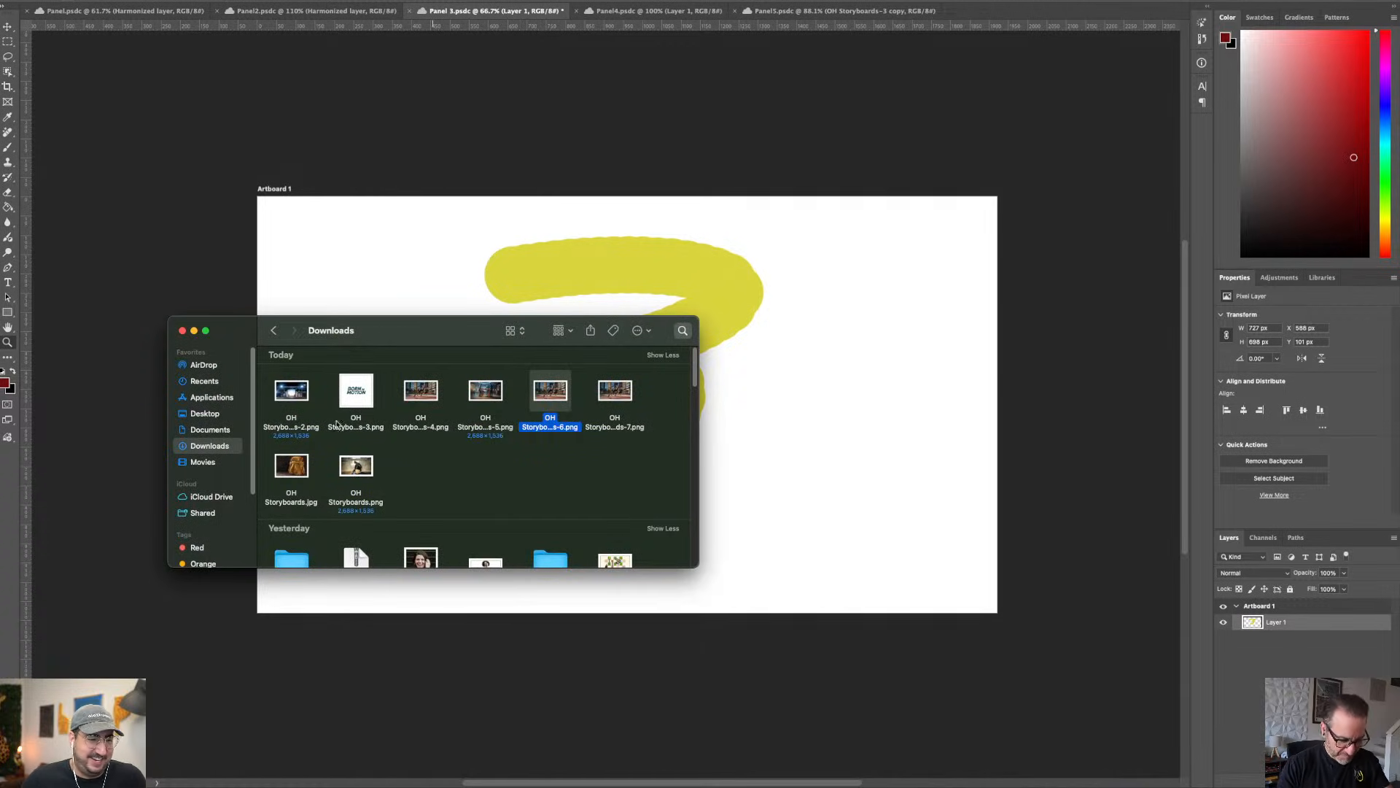
left_click_drag(611, 390, 803, 353)
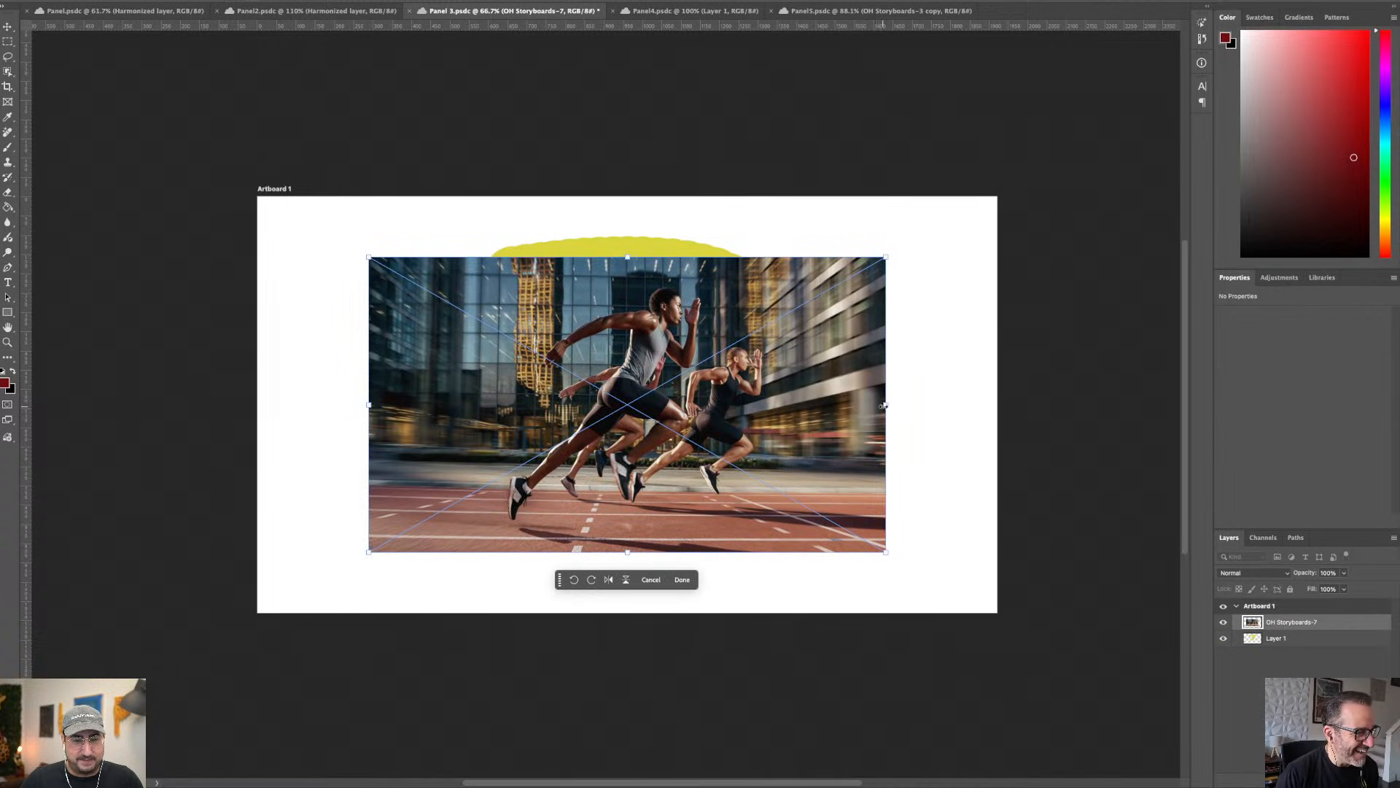
left_click_drag(884, 406, 997, 393)
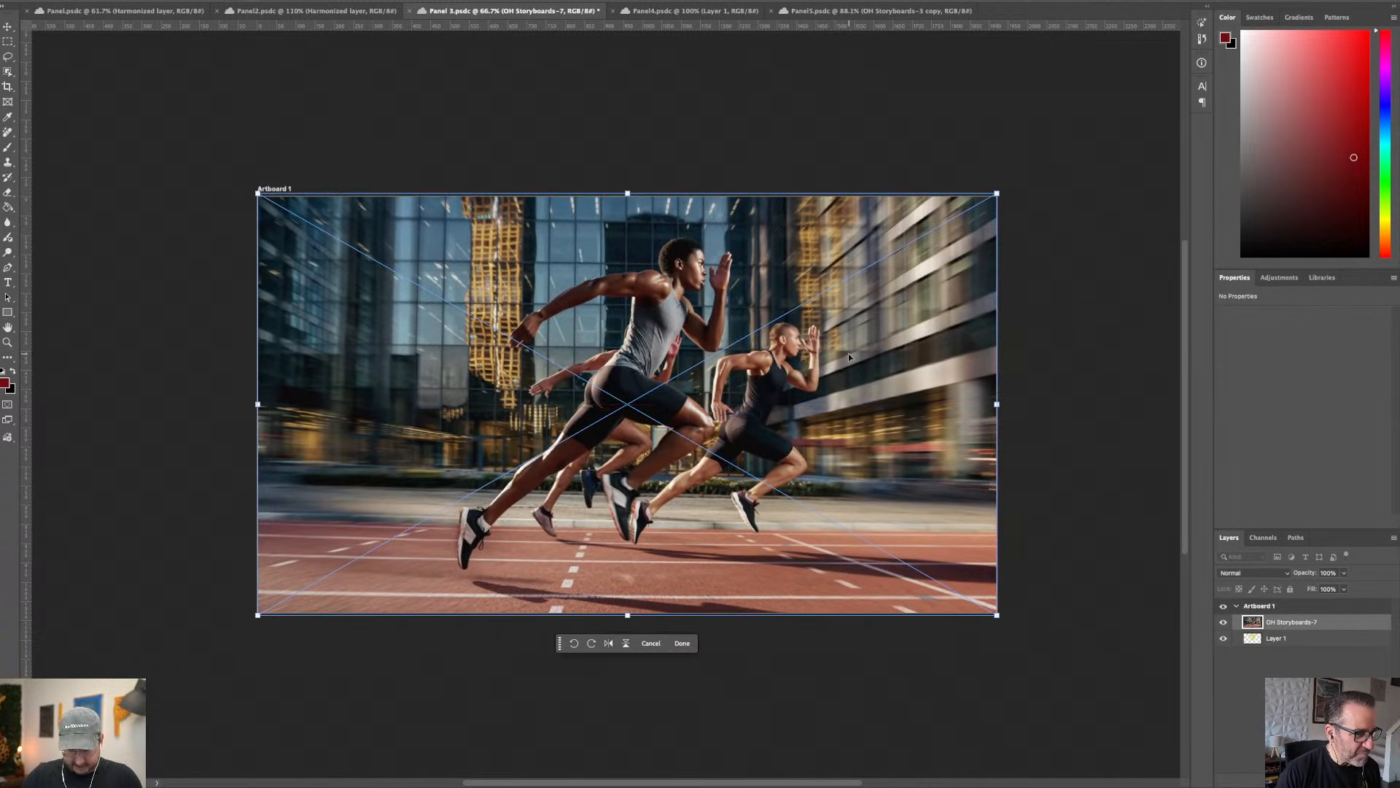
key("Return")
Step: Select the runners in the placed image, copy them onto a new layer, and check the cutout by toggling its visibility
key("ctrl+1")
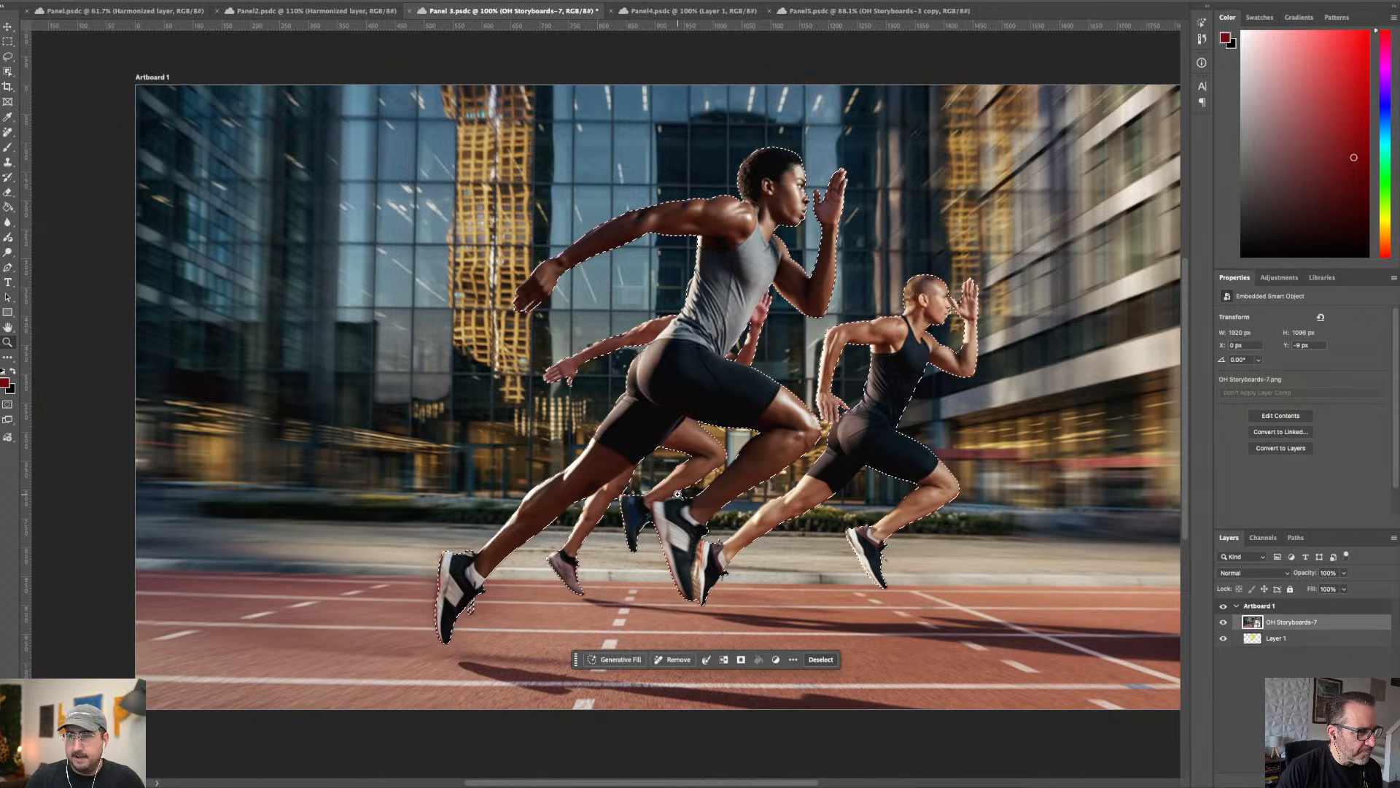
key("ctrl+j")
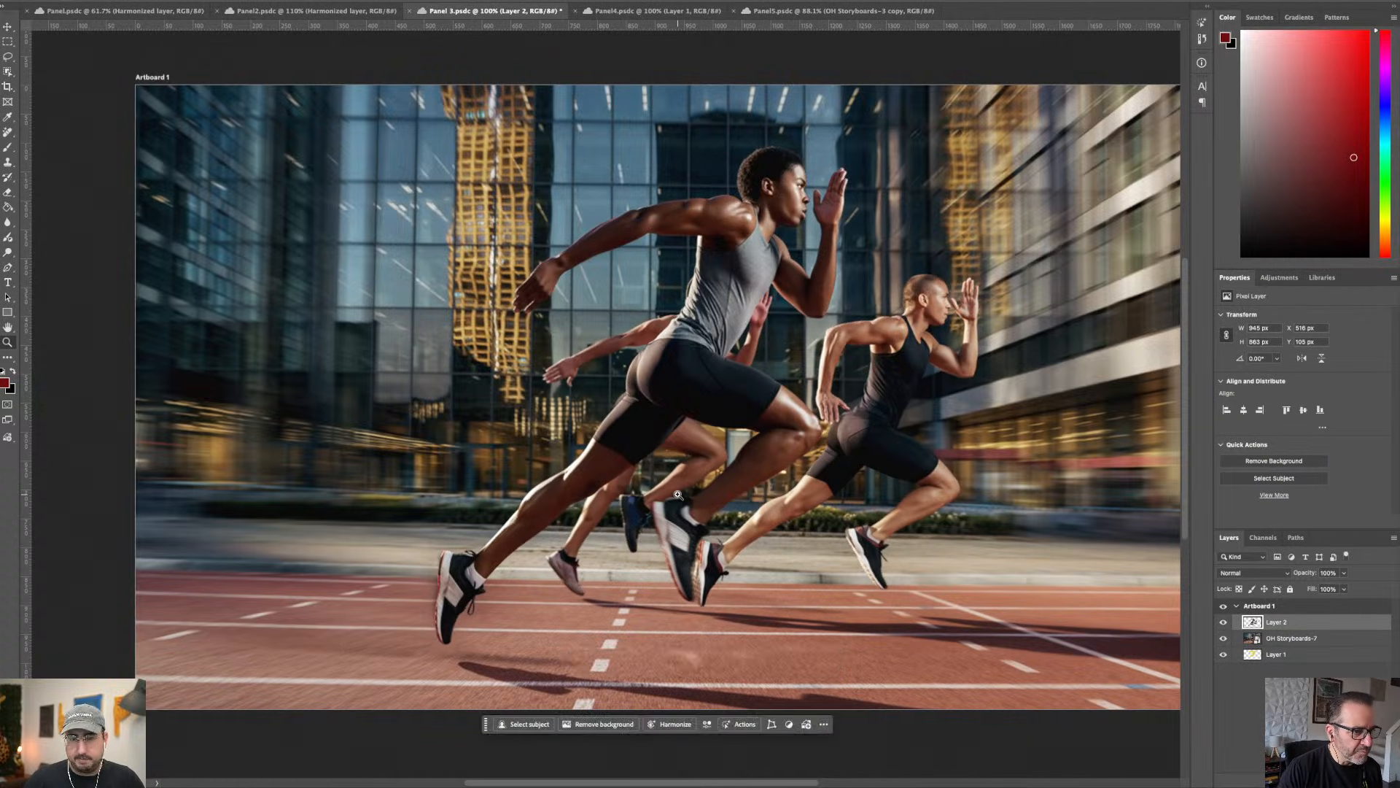
left_click(1223, 622)
left_click(1223, 623)
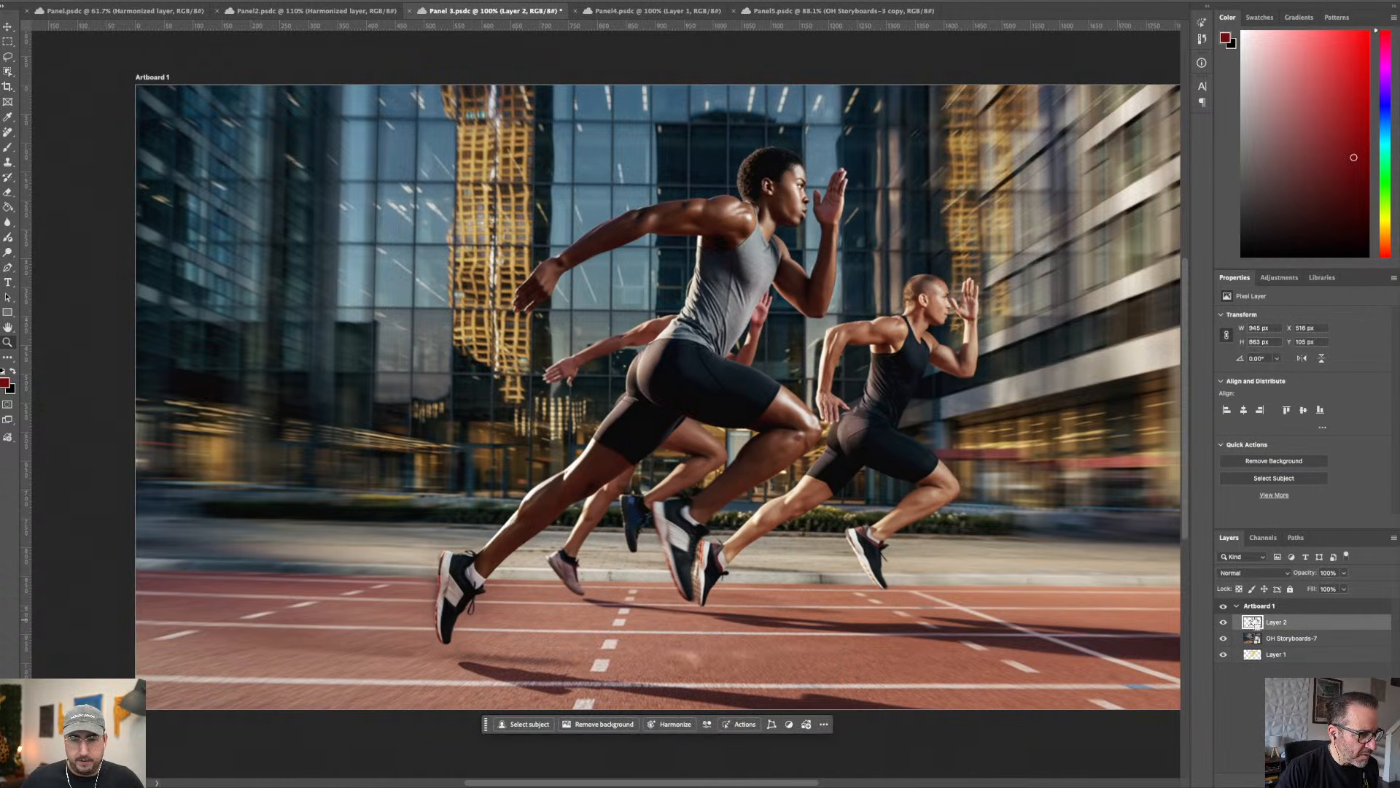
Step: Load the runners layer's outline as a selection and expand it by 10 pixels
left_click(1252, 623, "ctrl")
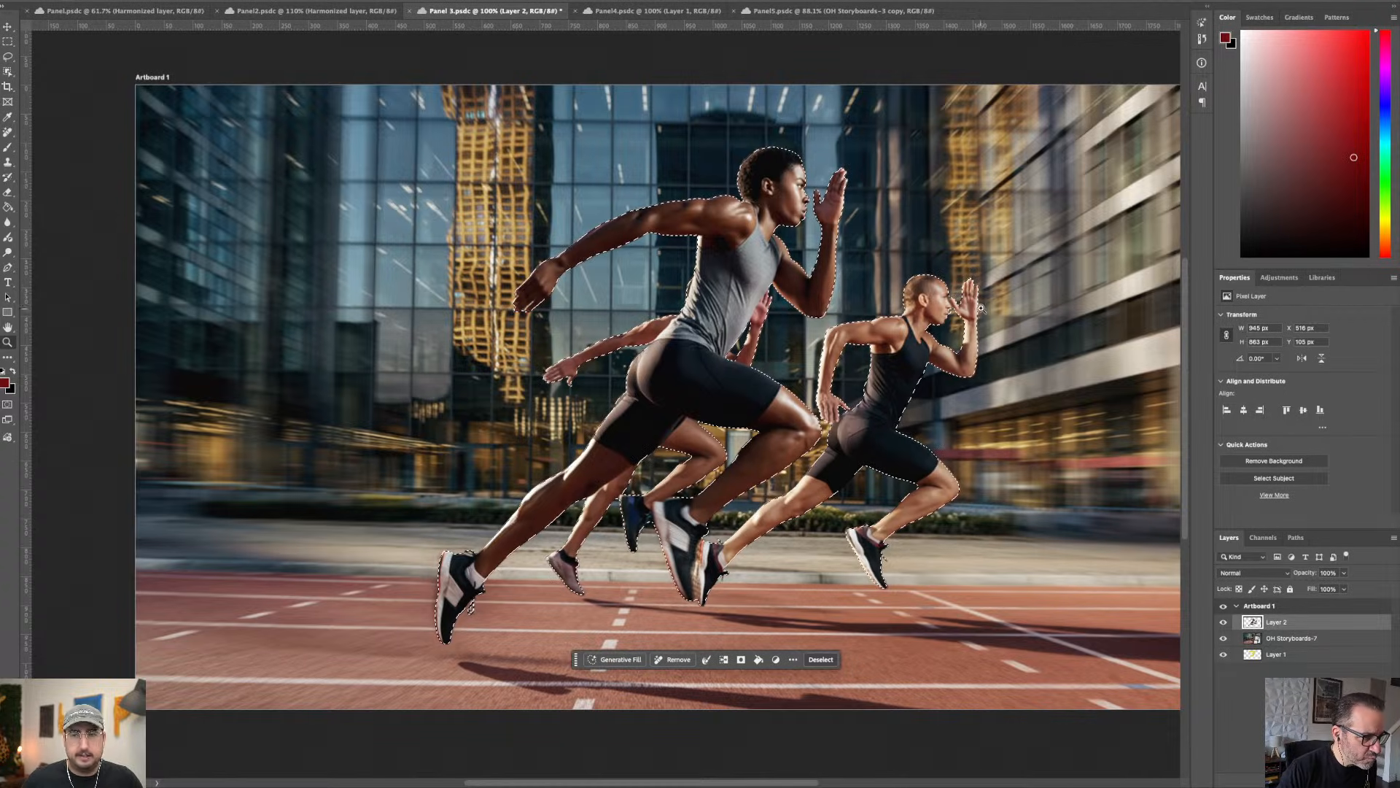
left_click(722, 659)
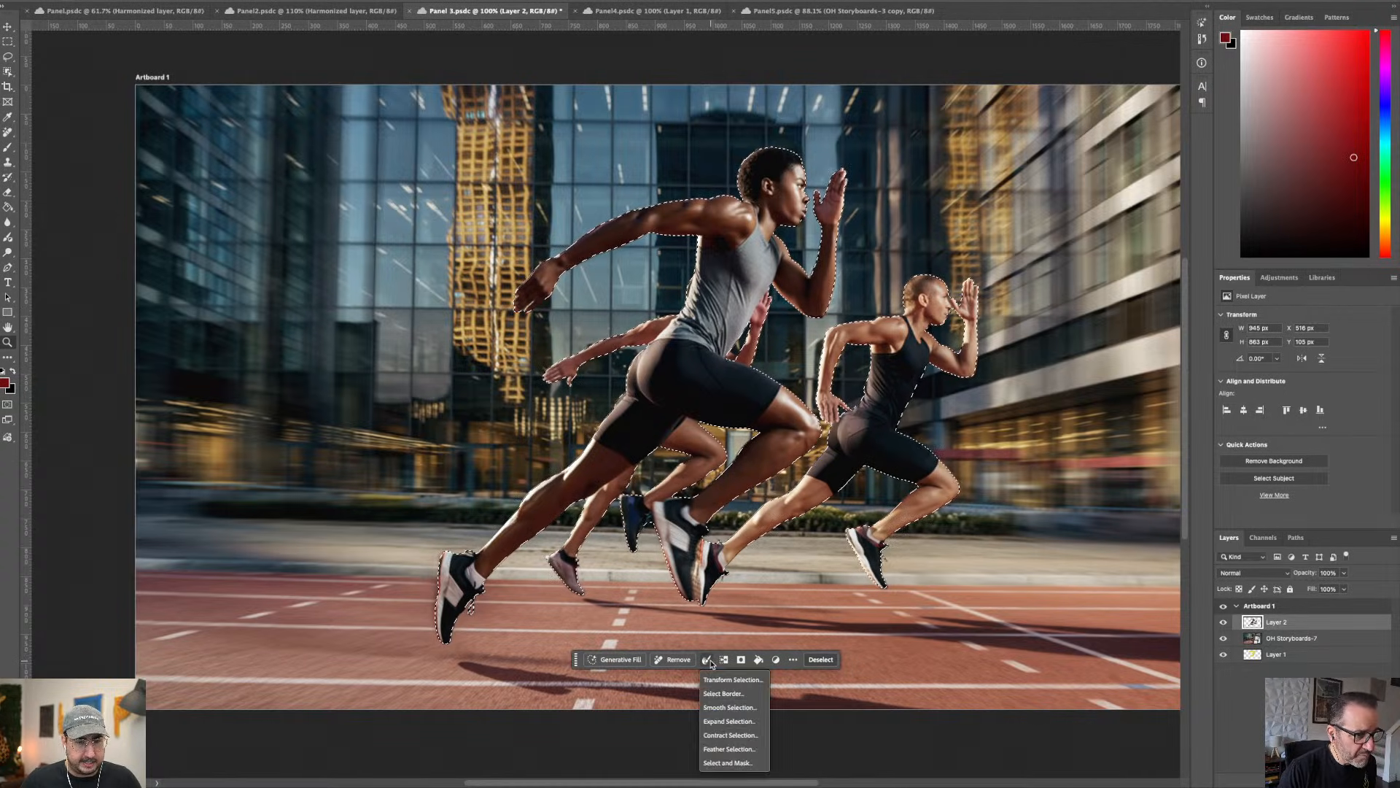
left_click(726, 721)
type("10")
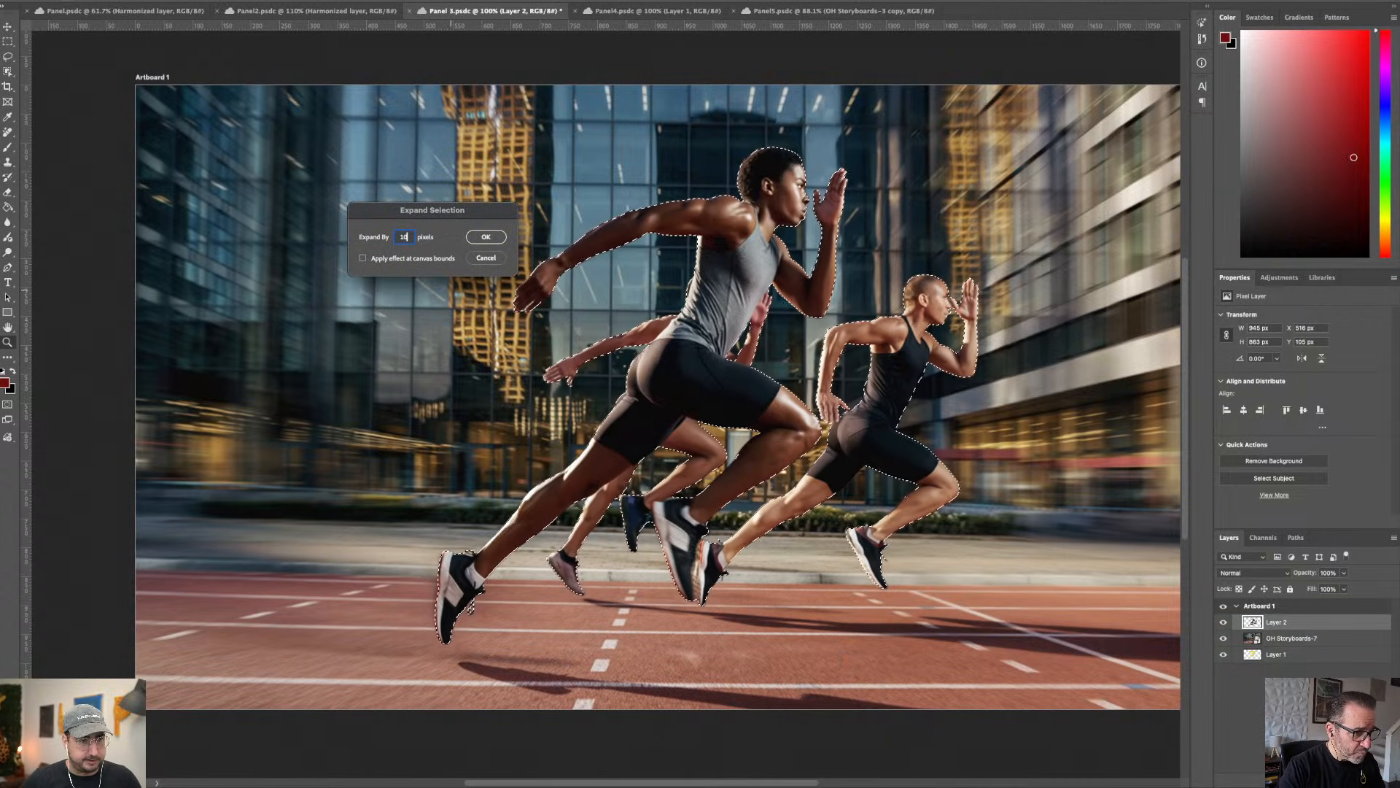
left_click(485, 237)
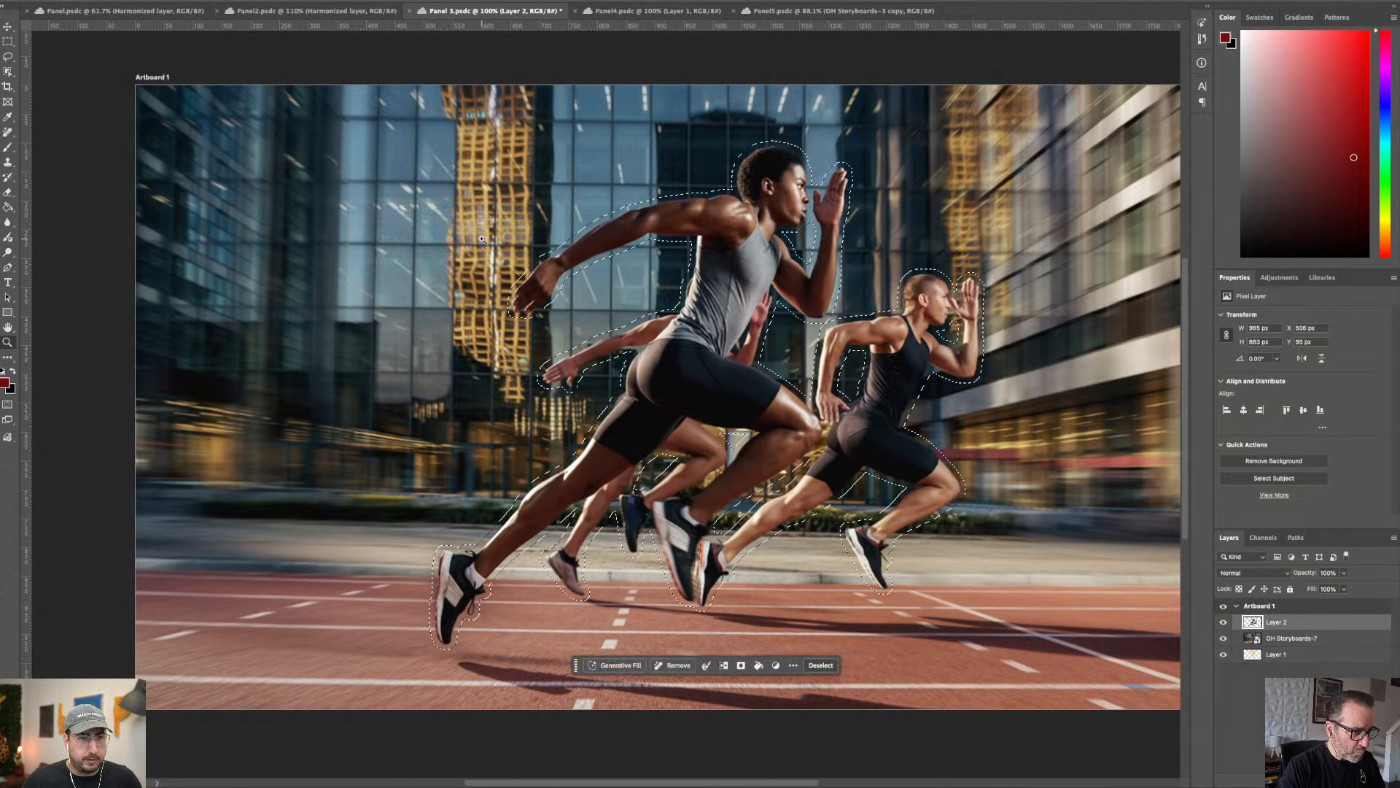
Step: Hide Layer 2 and remove the selected runners from the OH Storyboards-7 layer
left_click(1224, 622)
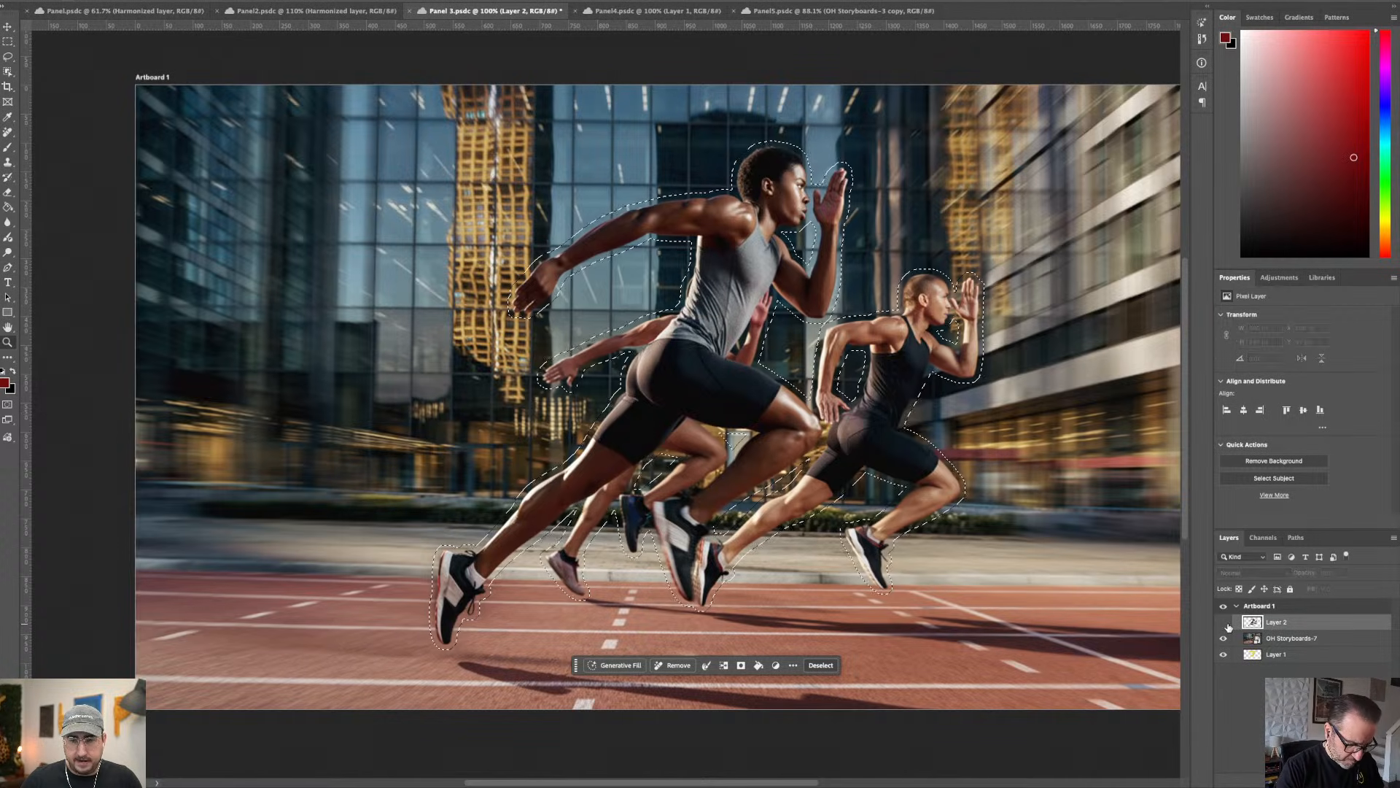
left_click(1335, 639)
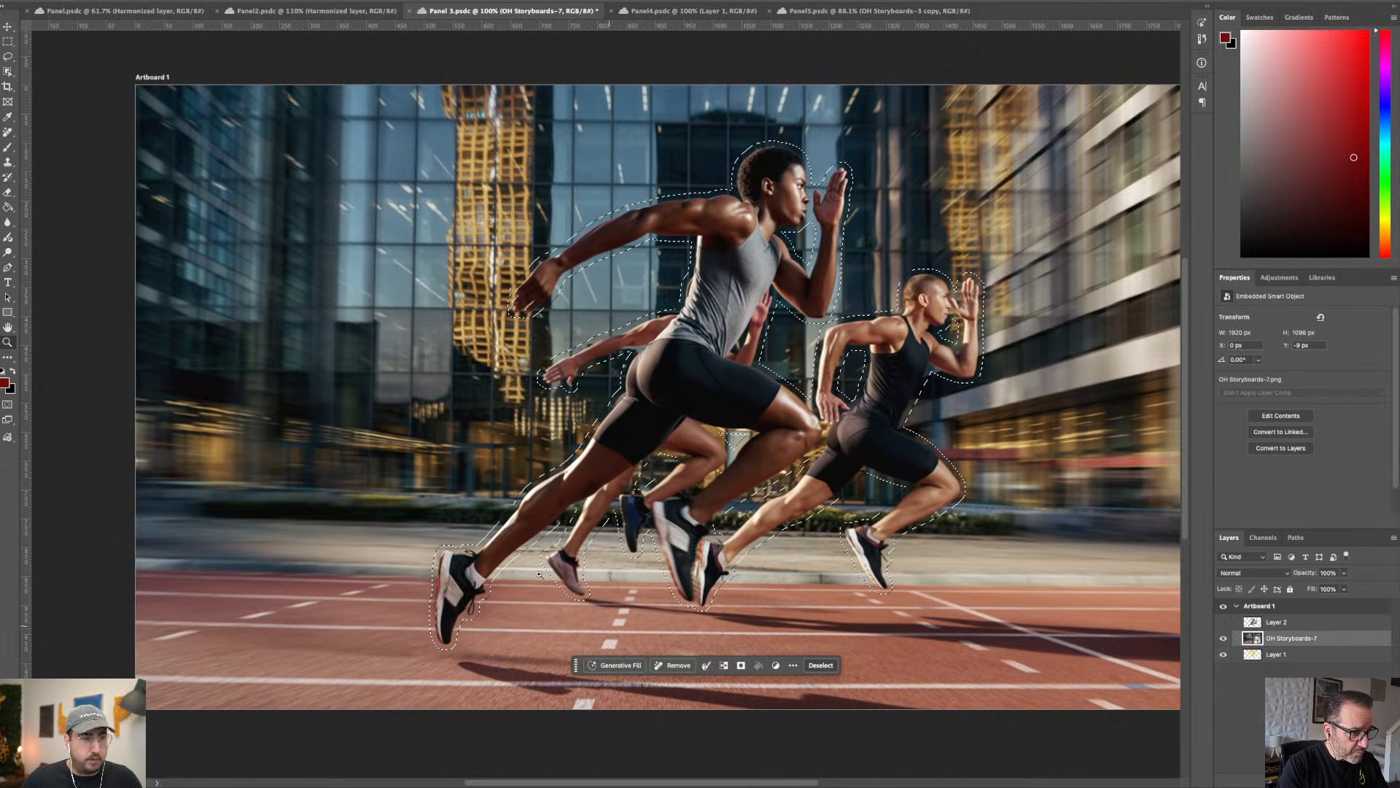
left_click(678, 664)
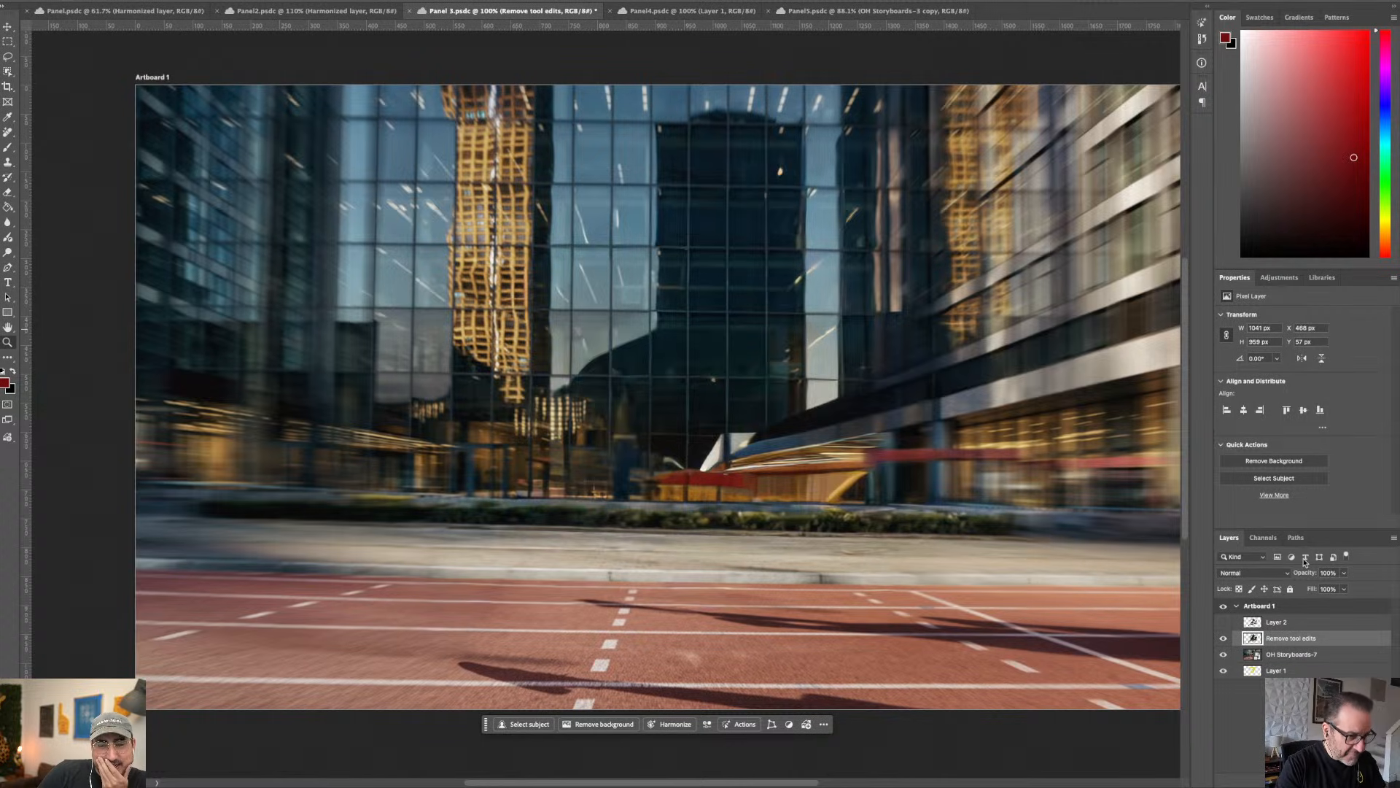
Step: Show Layer 2 again and toggle its visibility to compare the runners with the cleaned background
left_click(1224, 622)
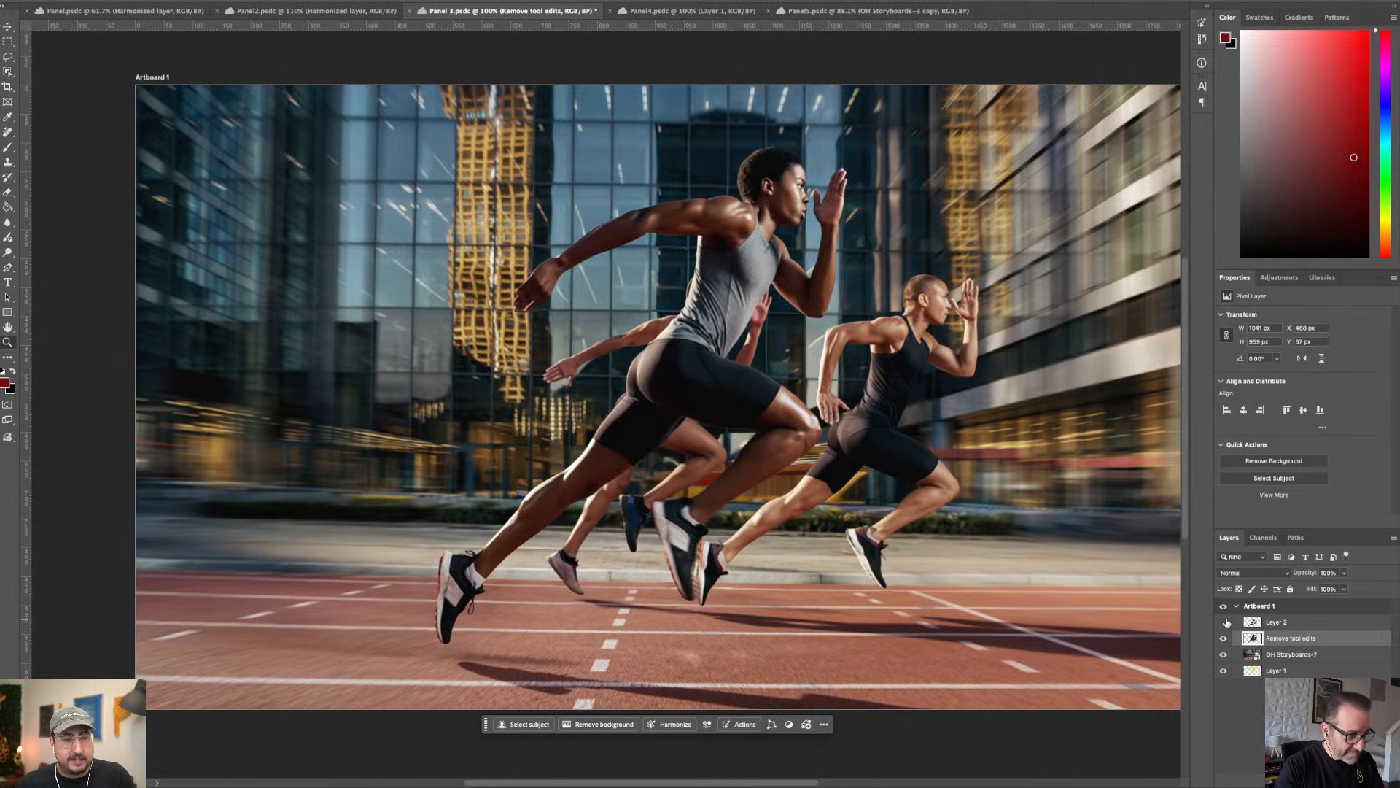
left_click(1225, 622)
left_click(1224, 622)
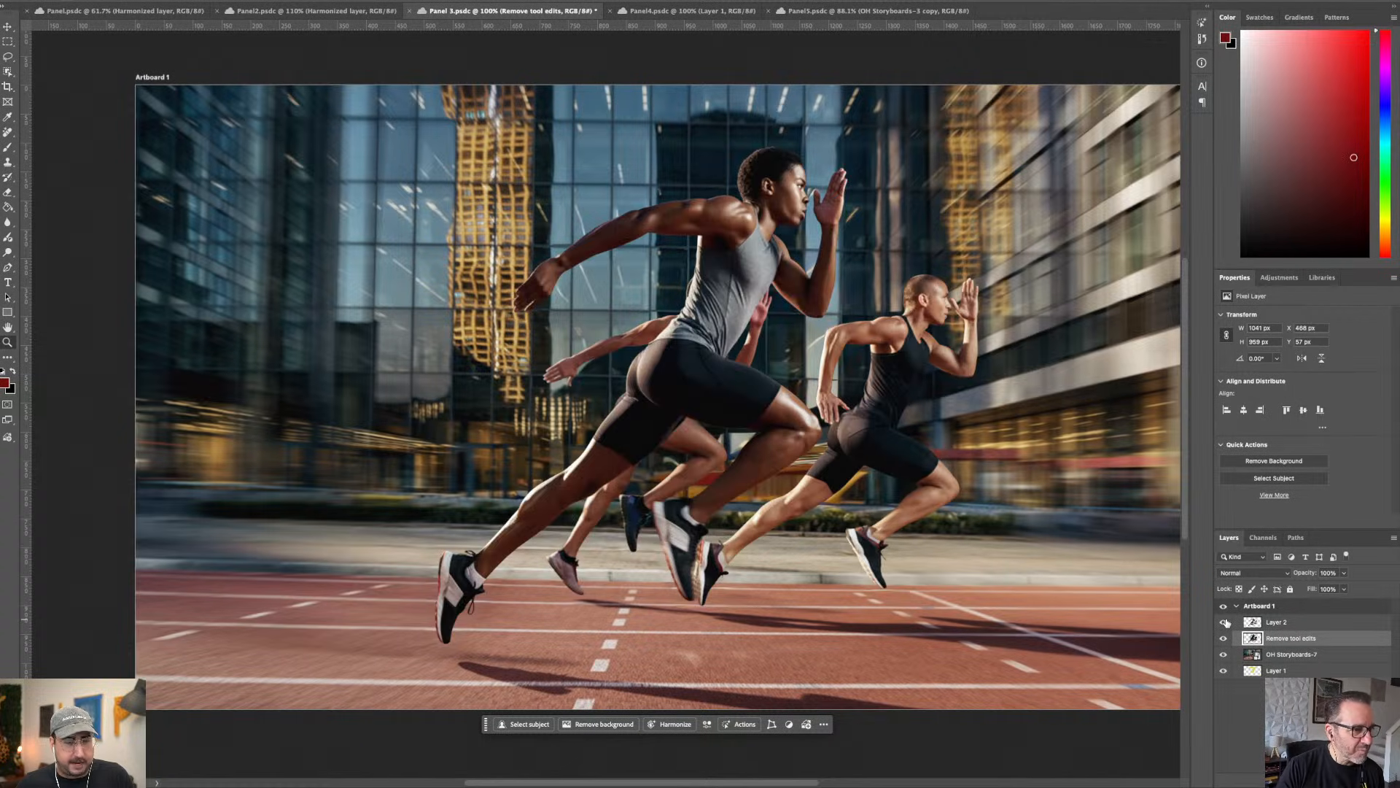
left_click(1225, 622)
left_click(1225, 623)
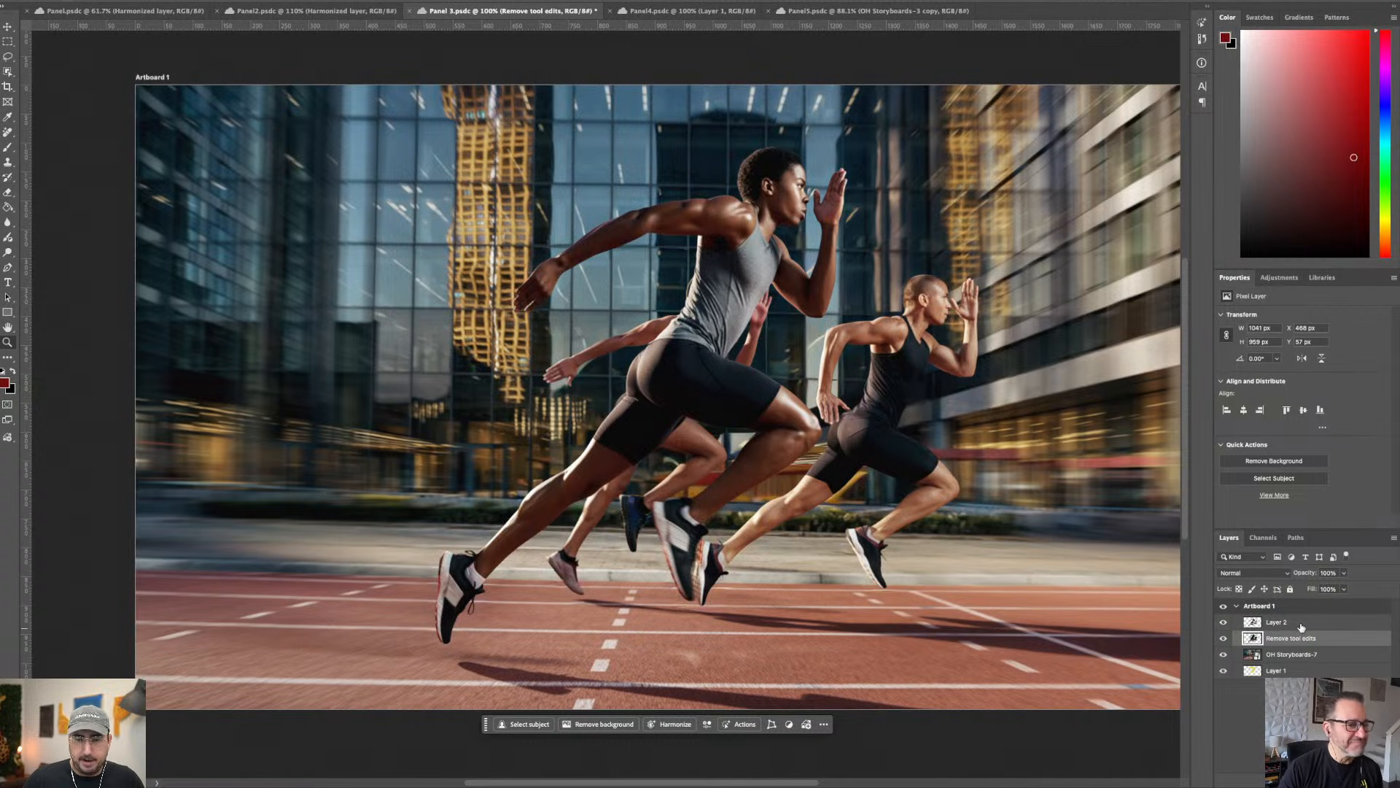
Step: Move the Layer 2 runners up and right to about X 1037 px, Y -180 px, with the Remove tool edits layer shown beneath them
left_click(1223, 638)
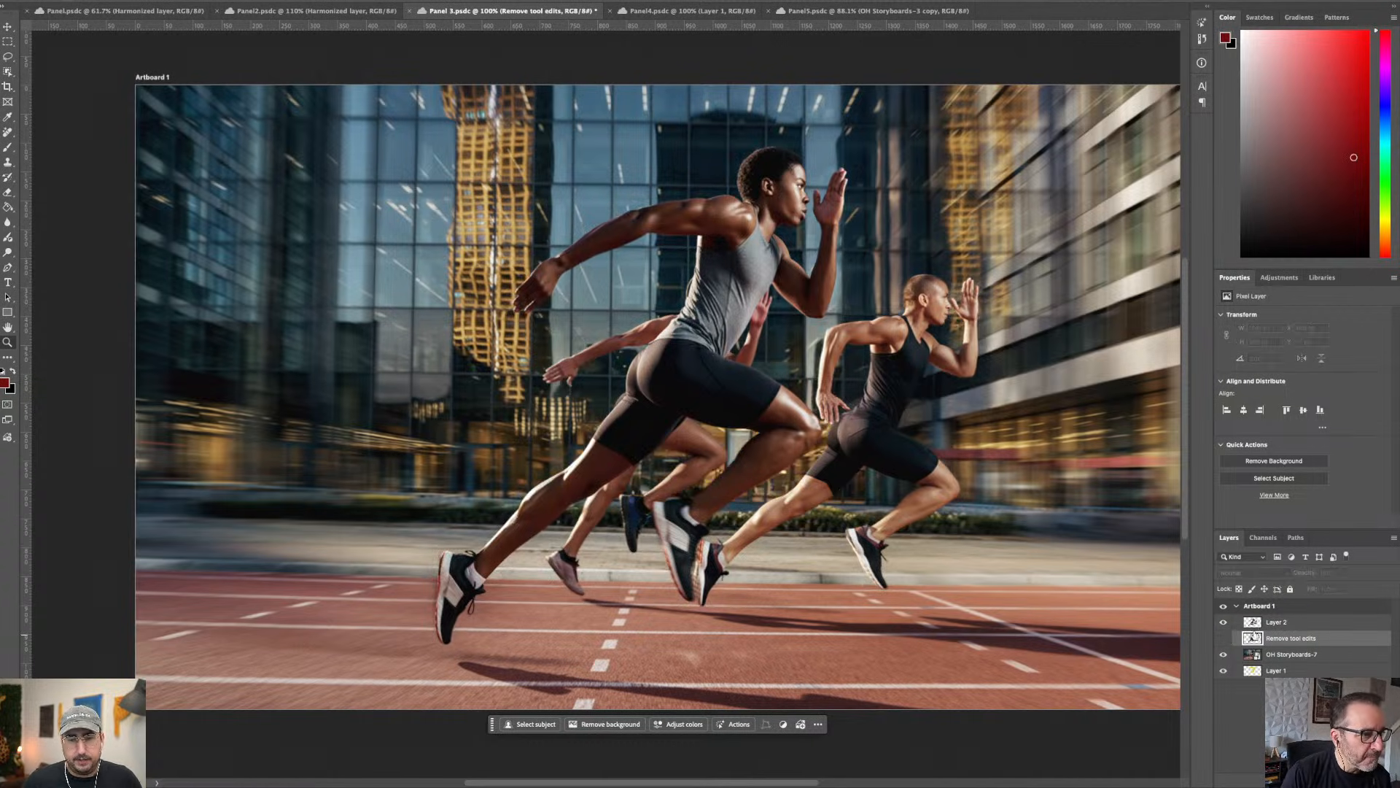
left_click(1271, 625)
scroll(954, 511, "right", 5)
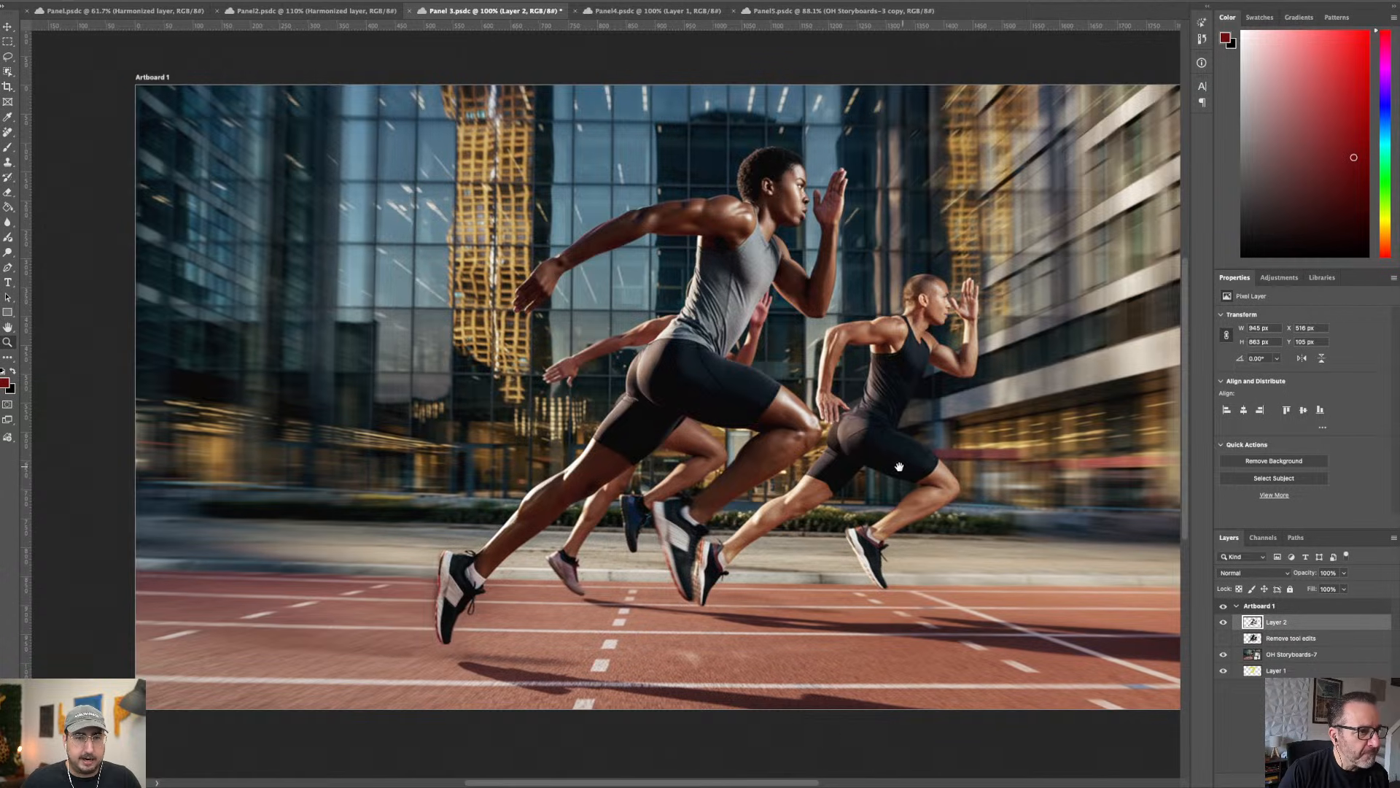
left_click_drag(536, 447, 714, 350)
left_click(1237, 659)
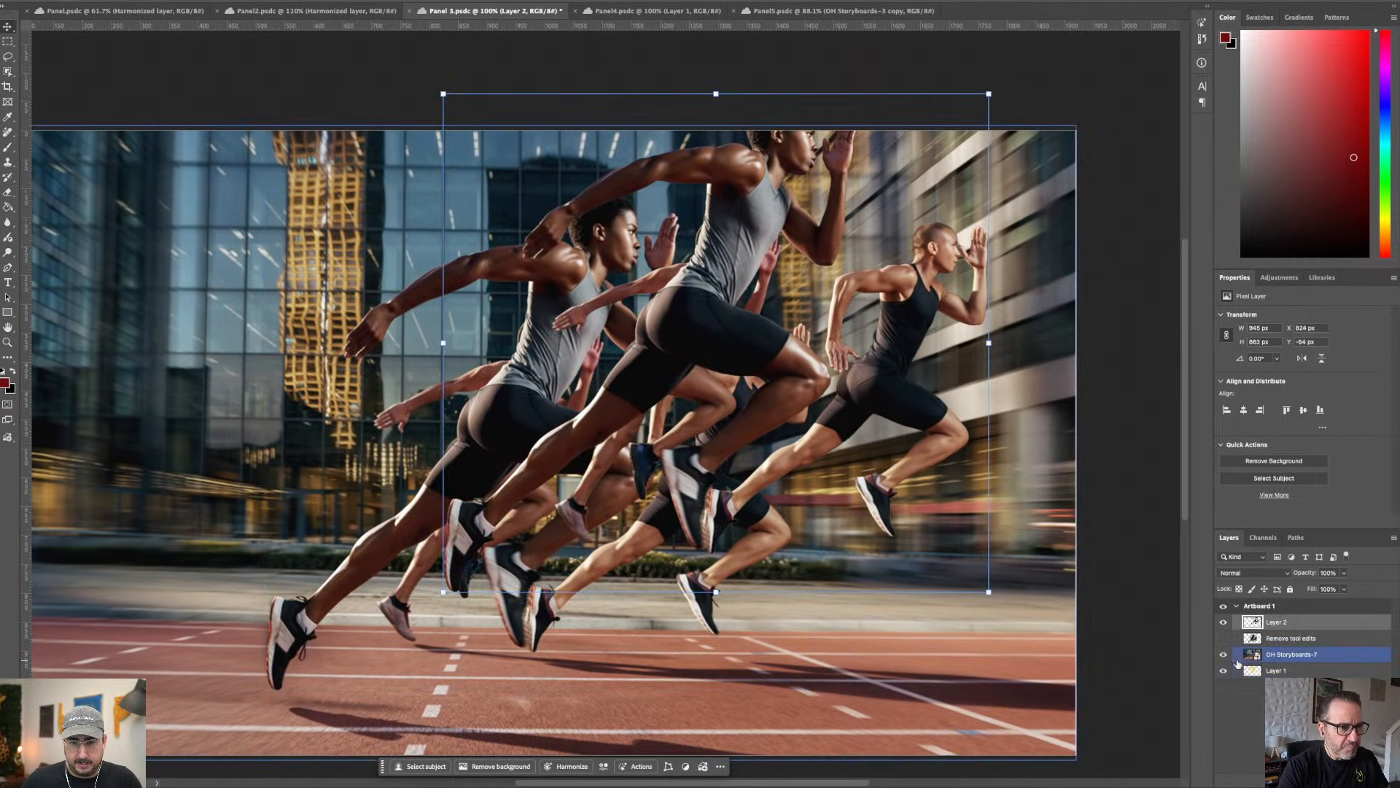
left_click(1224, 638)
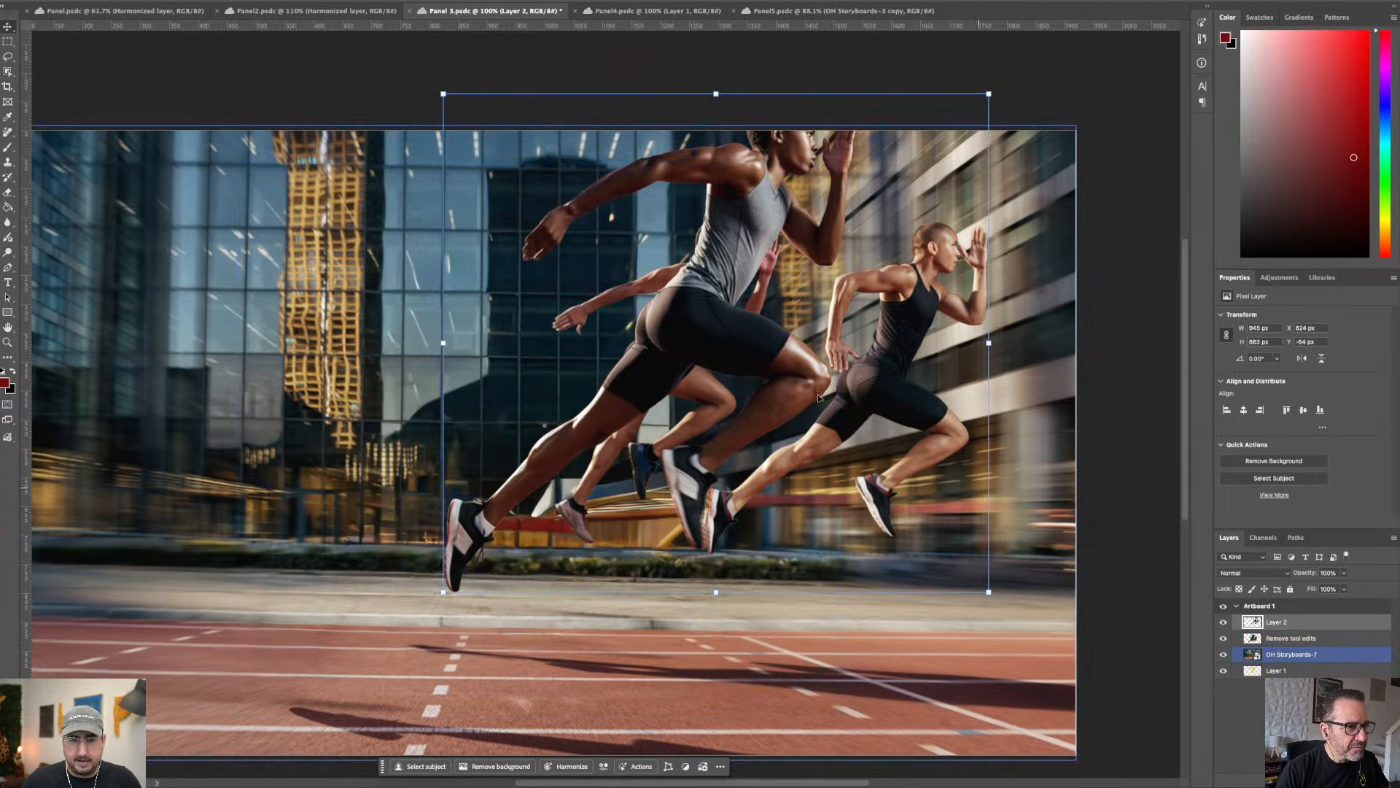
left_click_drag(706, 347, 820, 283)
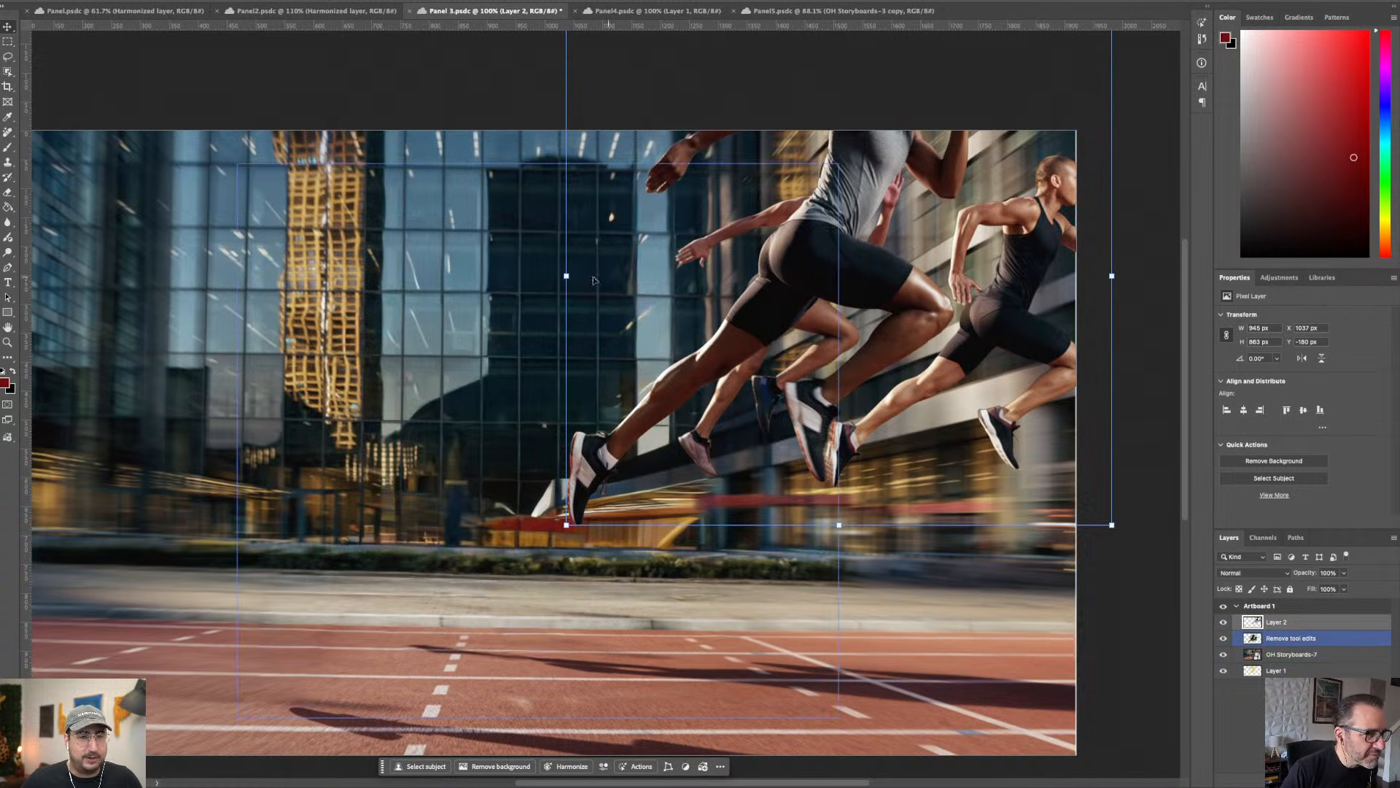
scroll(654, 251, "left", 5)
scroll(654, 251, "down", 2)
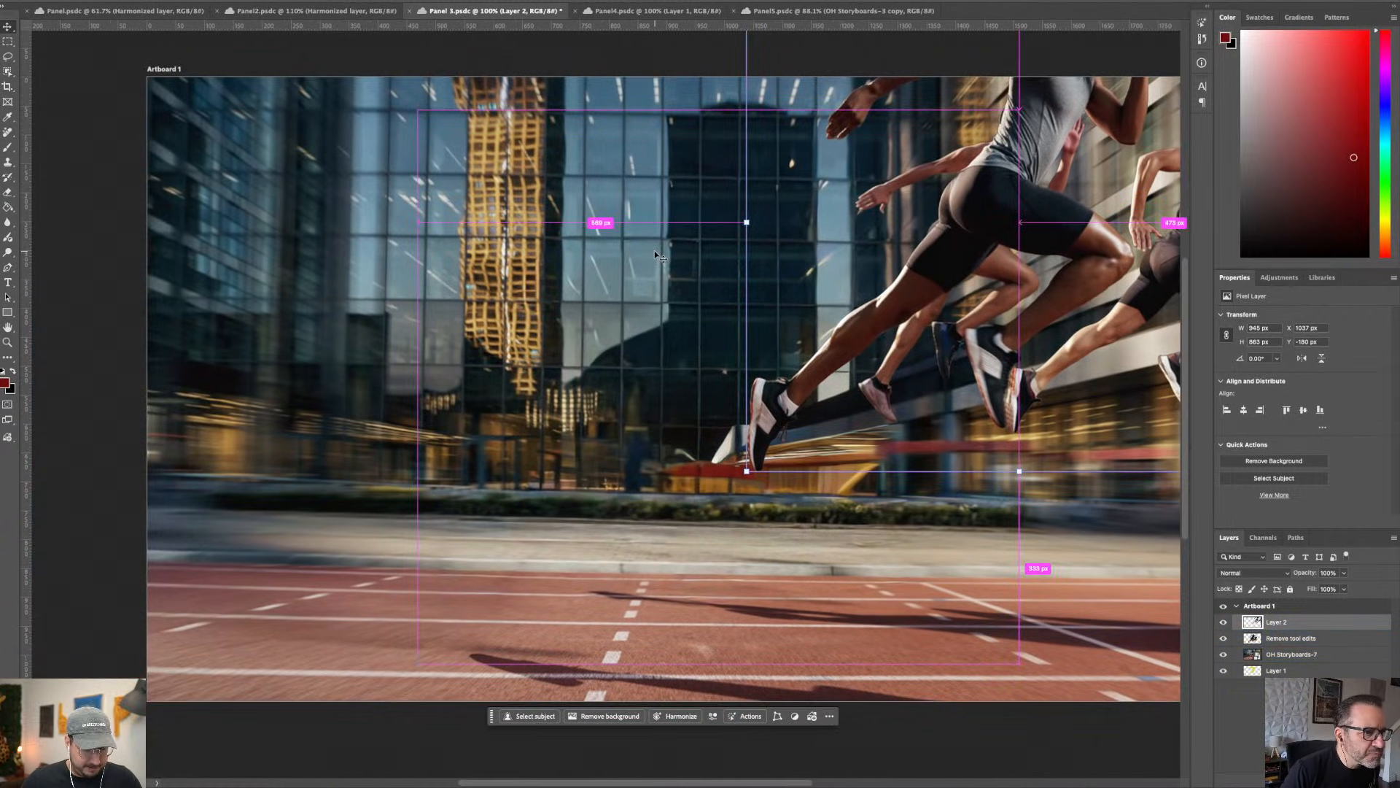
Step: Save a copy of the document as Panel 3b in the Storyboard cloud project
key("super+shift+s")
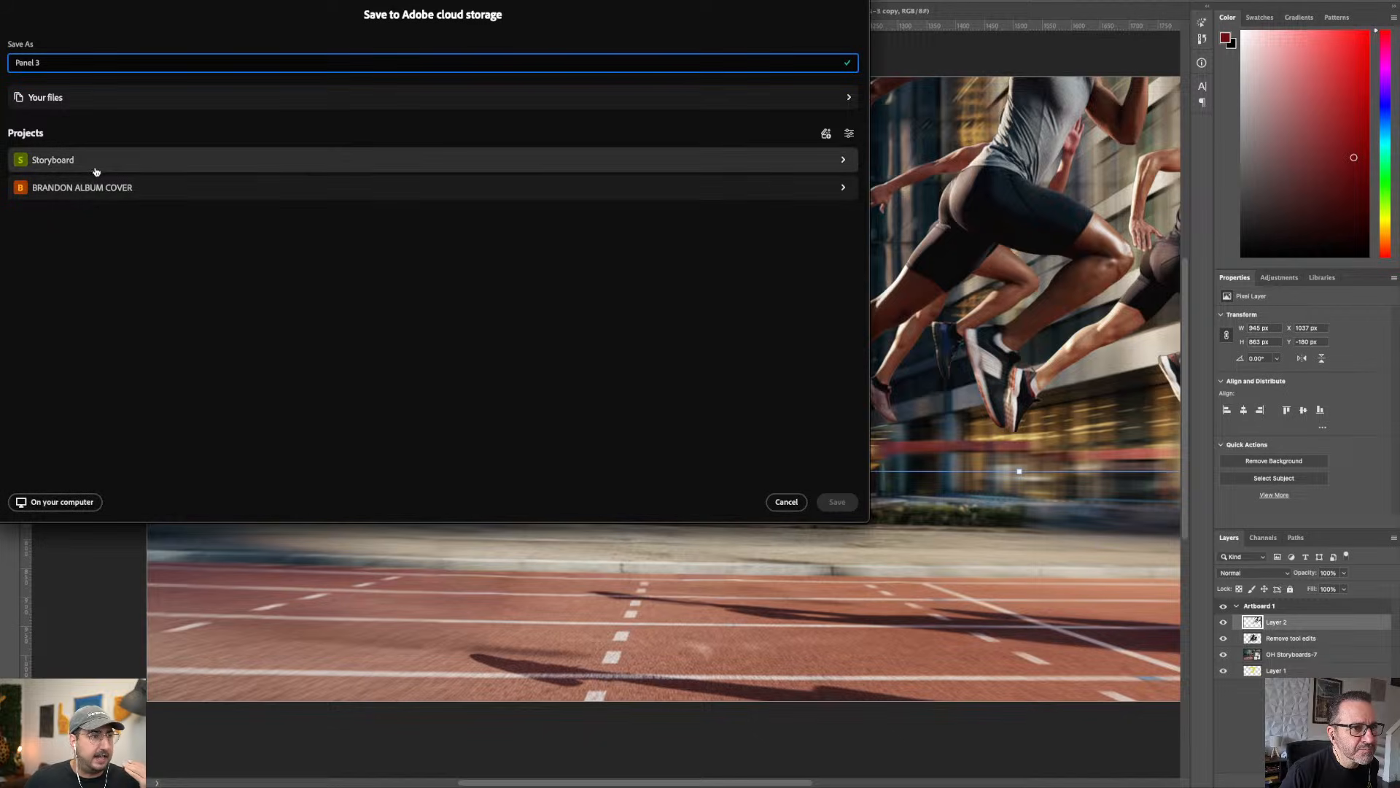
left_click(96, 171)
left_click(63, 65)
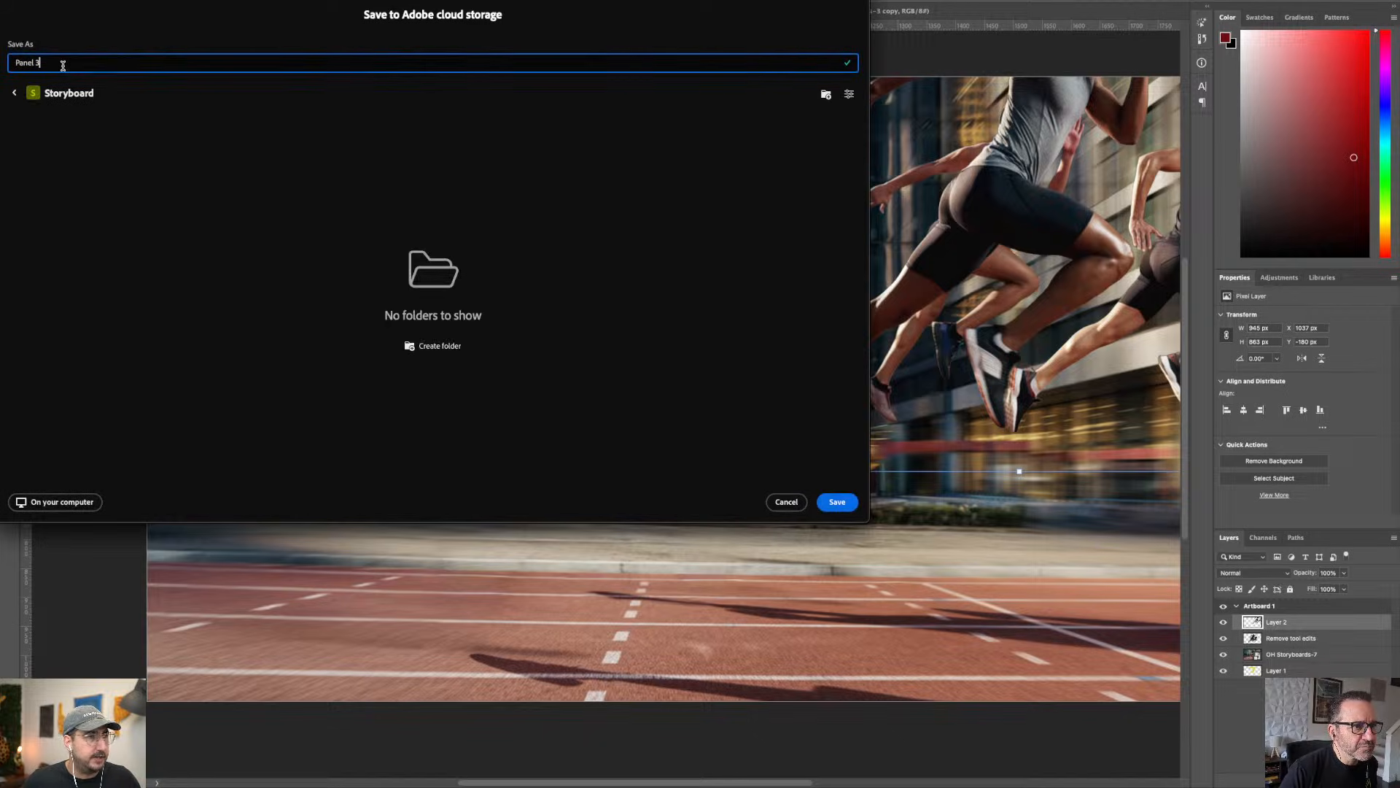
type("b")
left_click(837, 502)
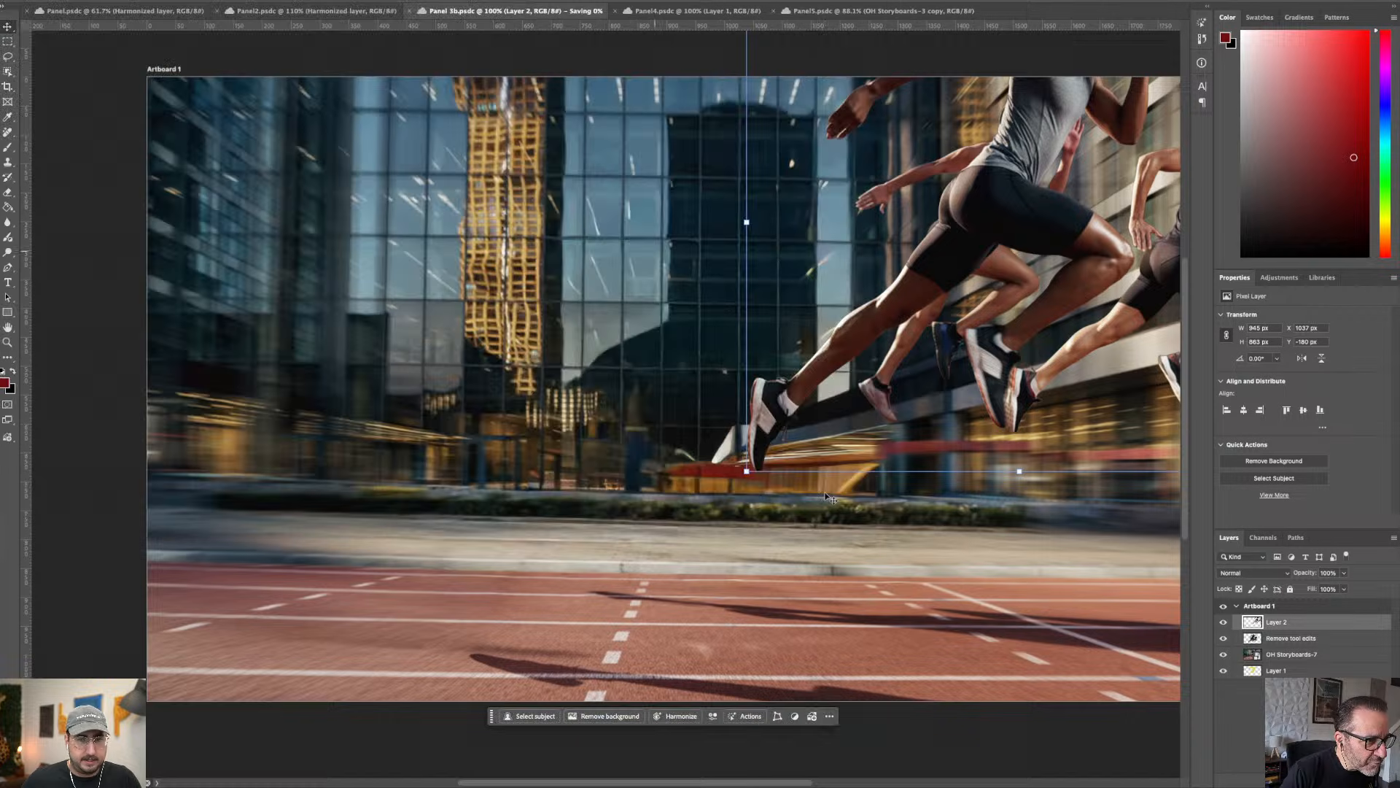
Step: Switch to the OH Storyboards board in Firefly and bring the two Born in Motion building images into view
key("super+Tab")
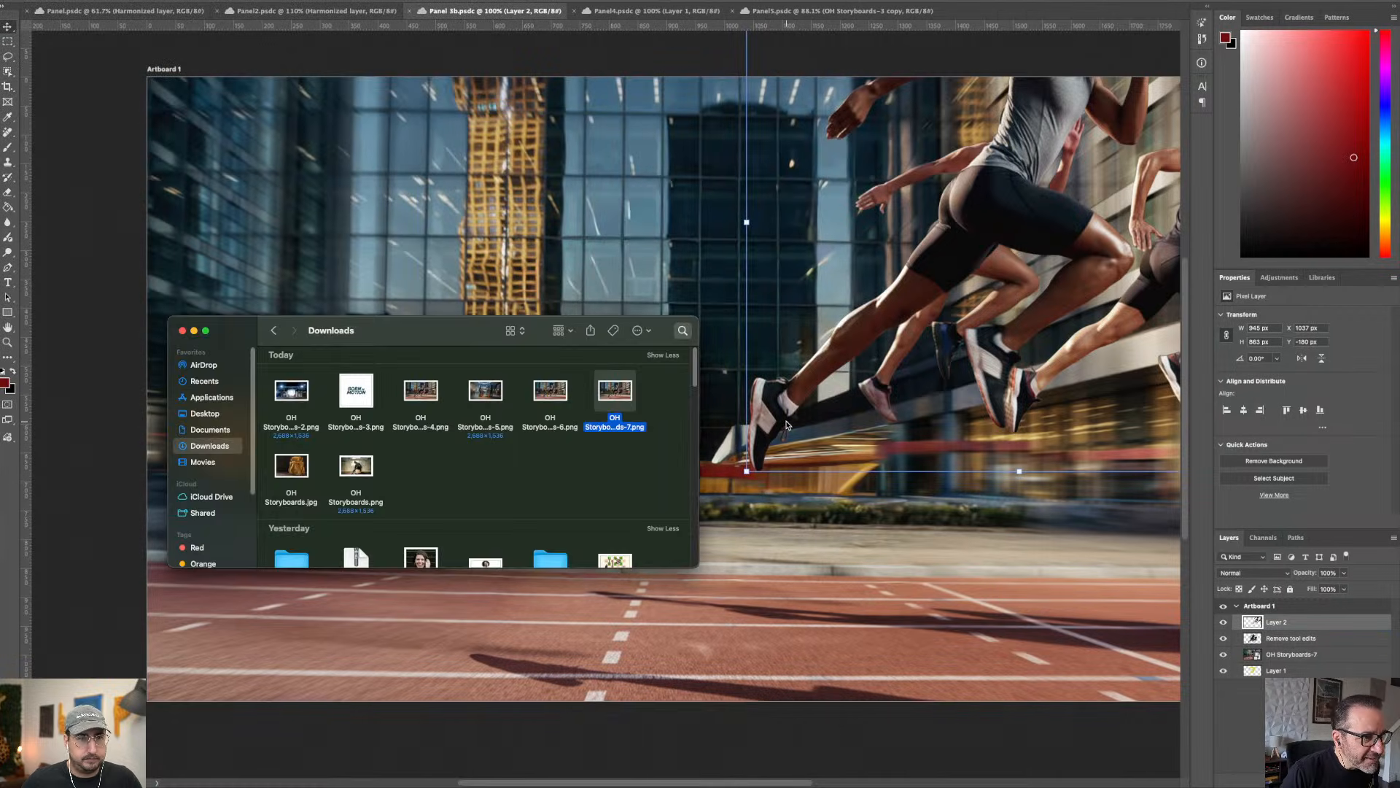
left_click(786, 425)
key("super+Tab")
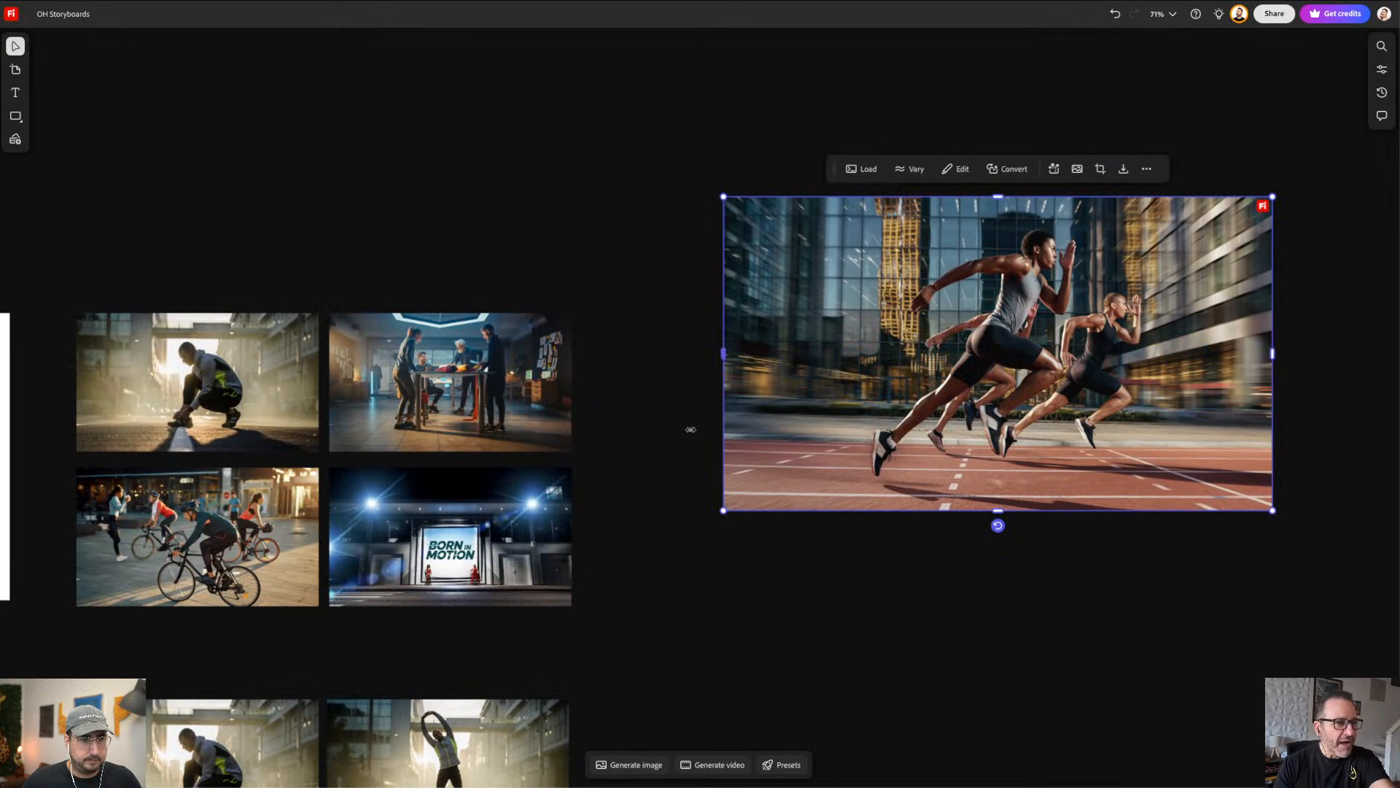
scroll(656, 500, "down", 5)
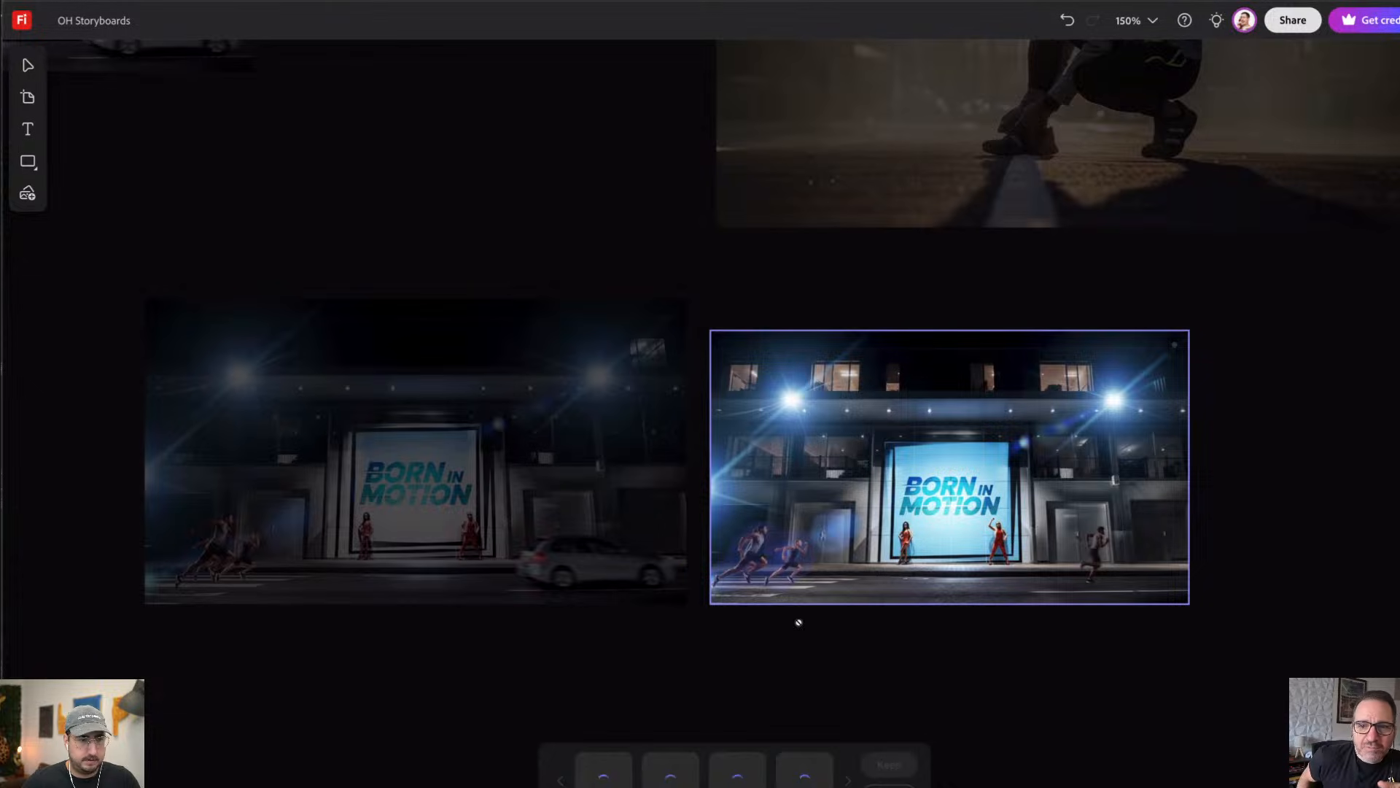
left_click(897, 648)
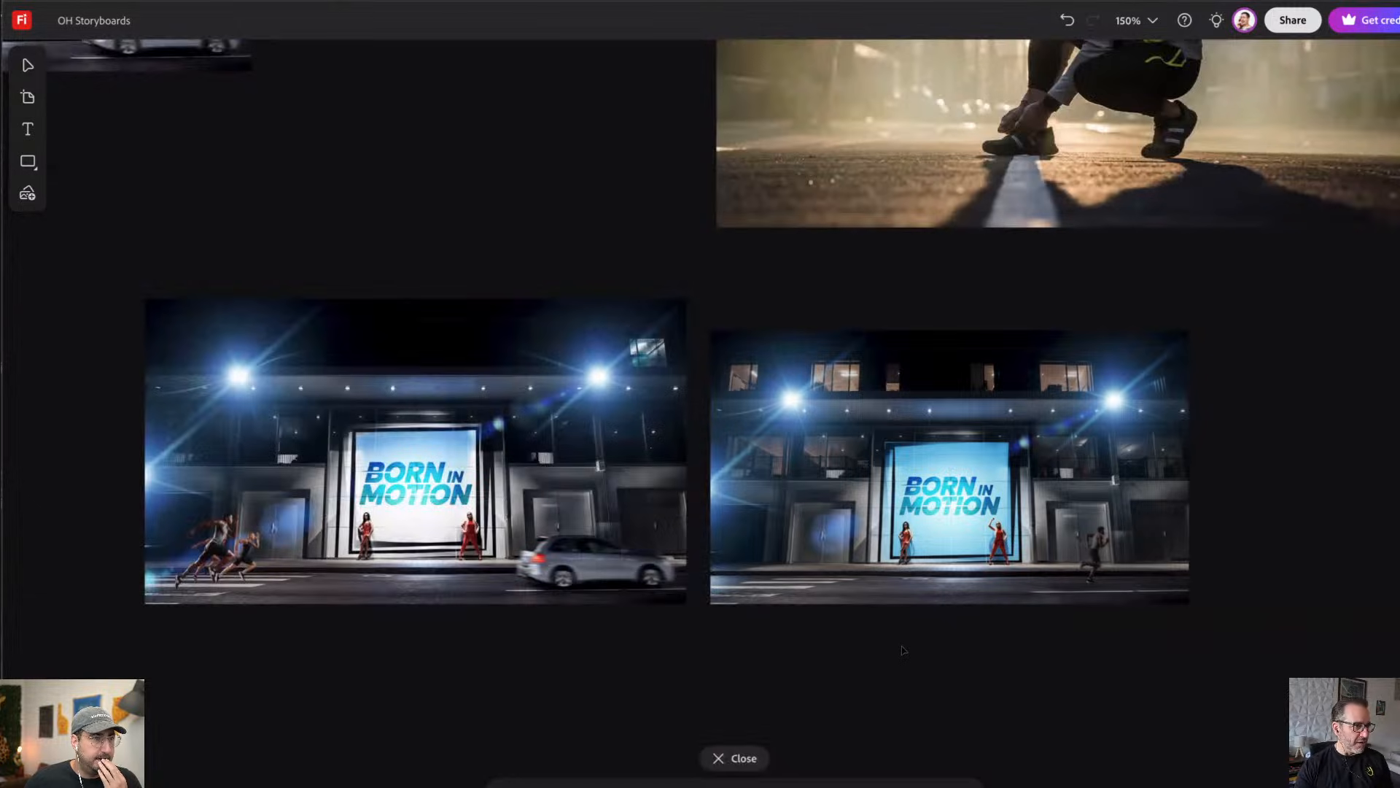
left_click_drag(900, 651, 1014, 620)
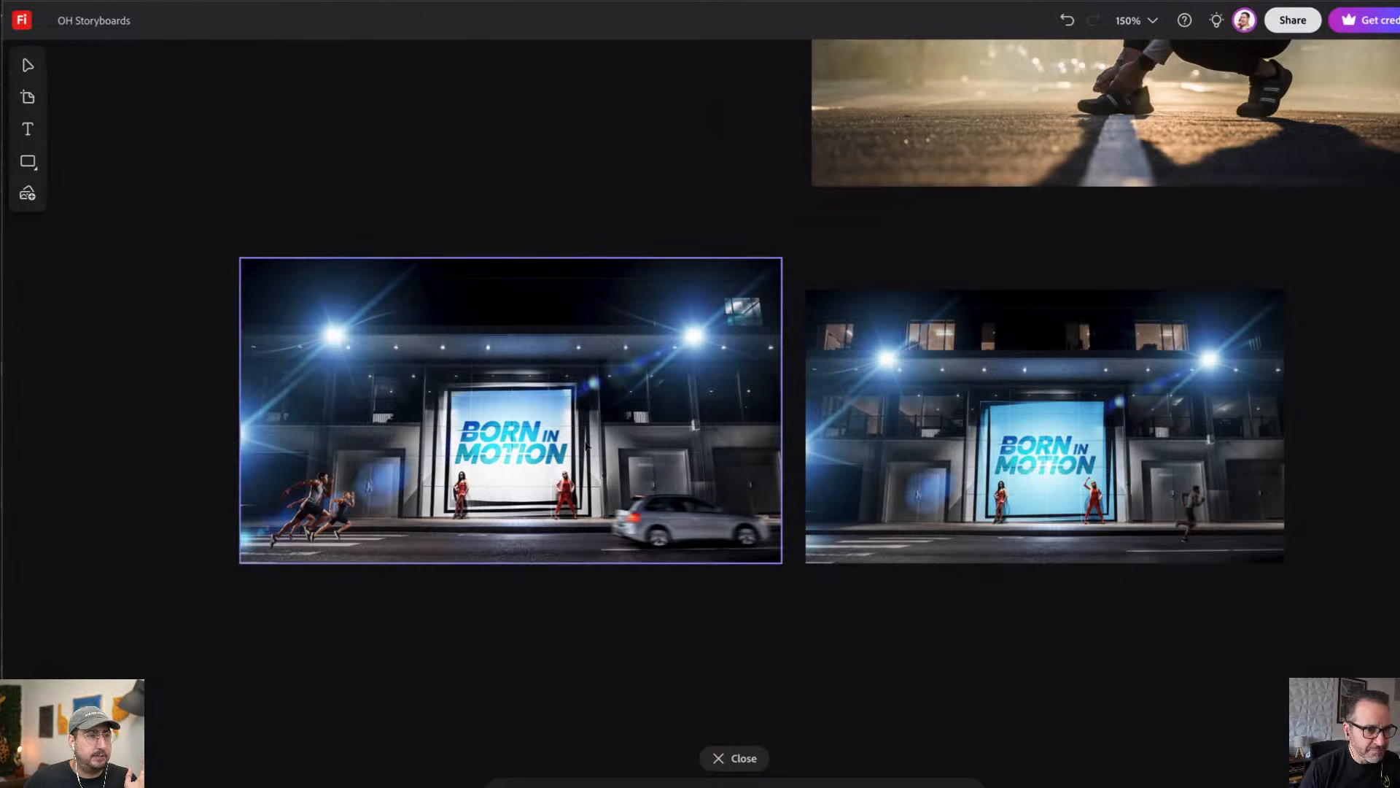
Step: Enlarge the generated Born in Motion building image to match the height of the neighbouring image with the car
left_click(586, 445)
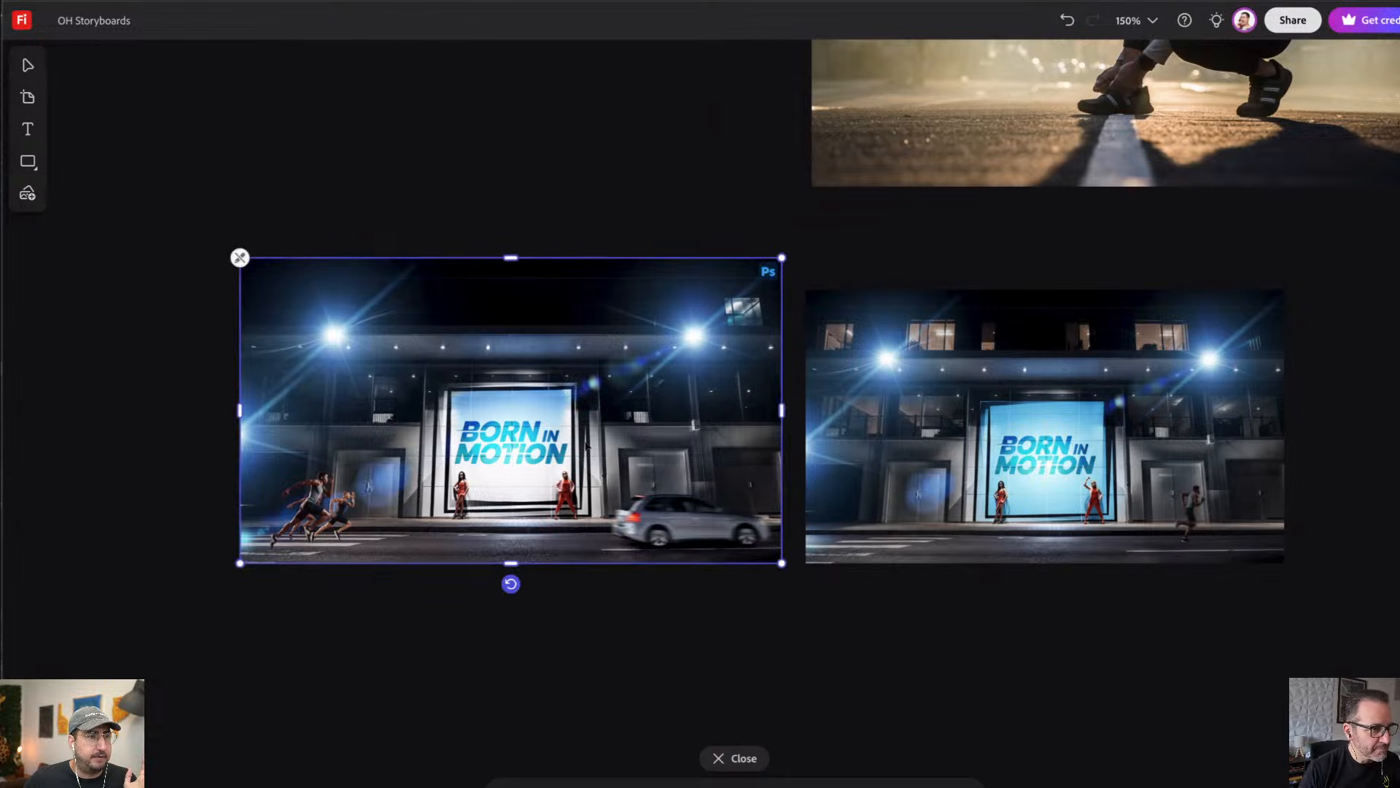
left_click(973, 474, "shift")
left_click(1043, 438)
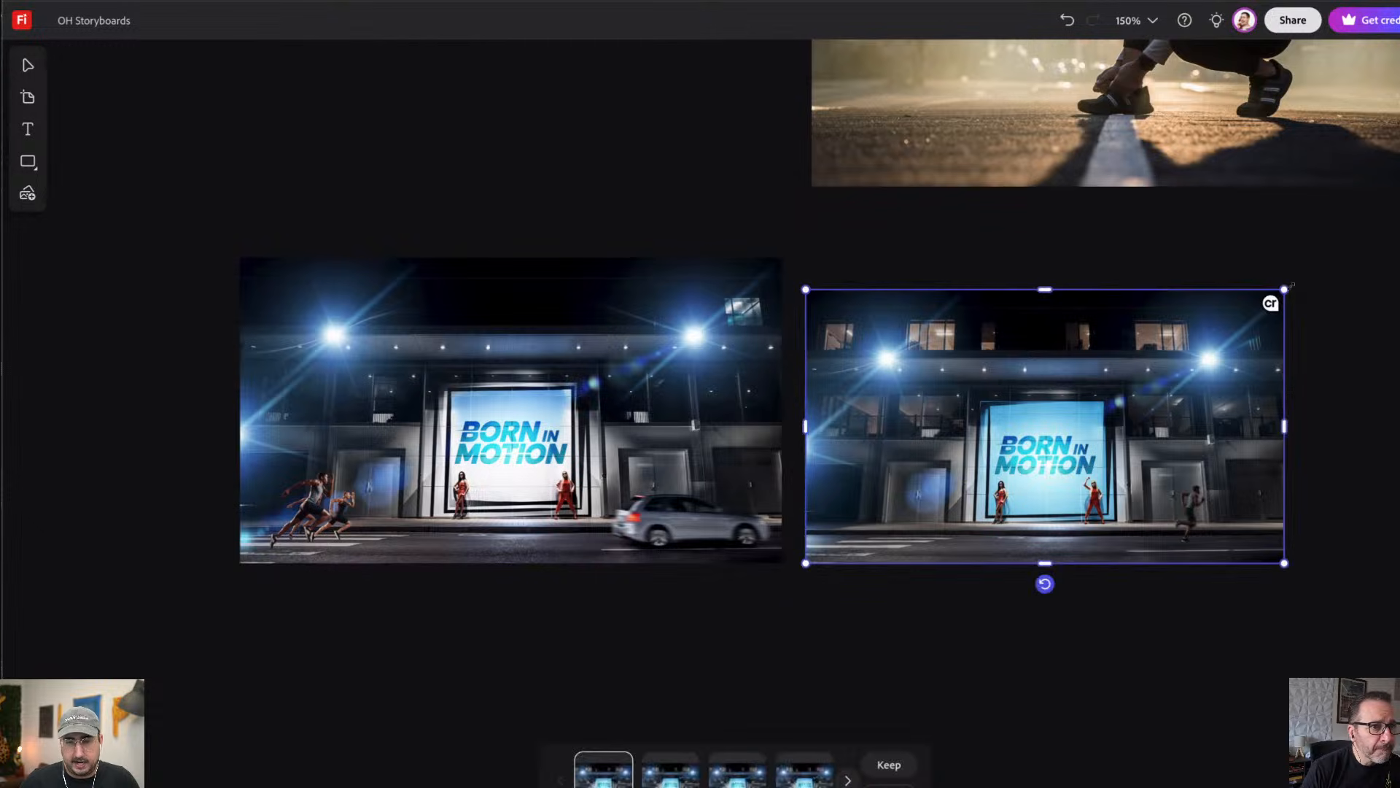
left_click_drag(1284, 290, 1340, 256)
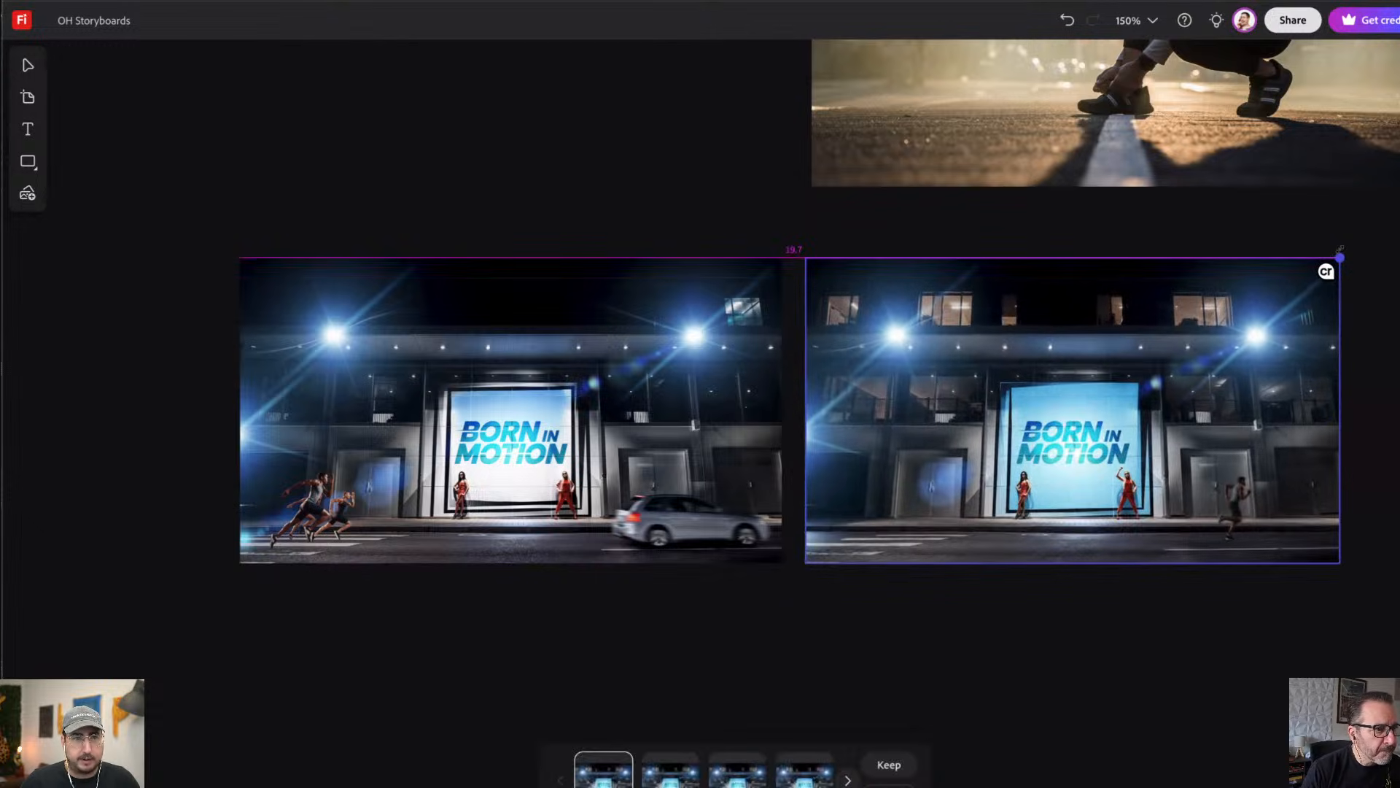
left_click(1069, 662)
left_click(986, 437)
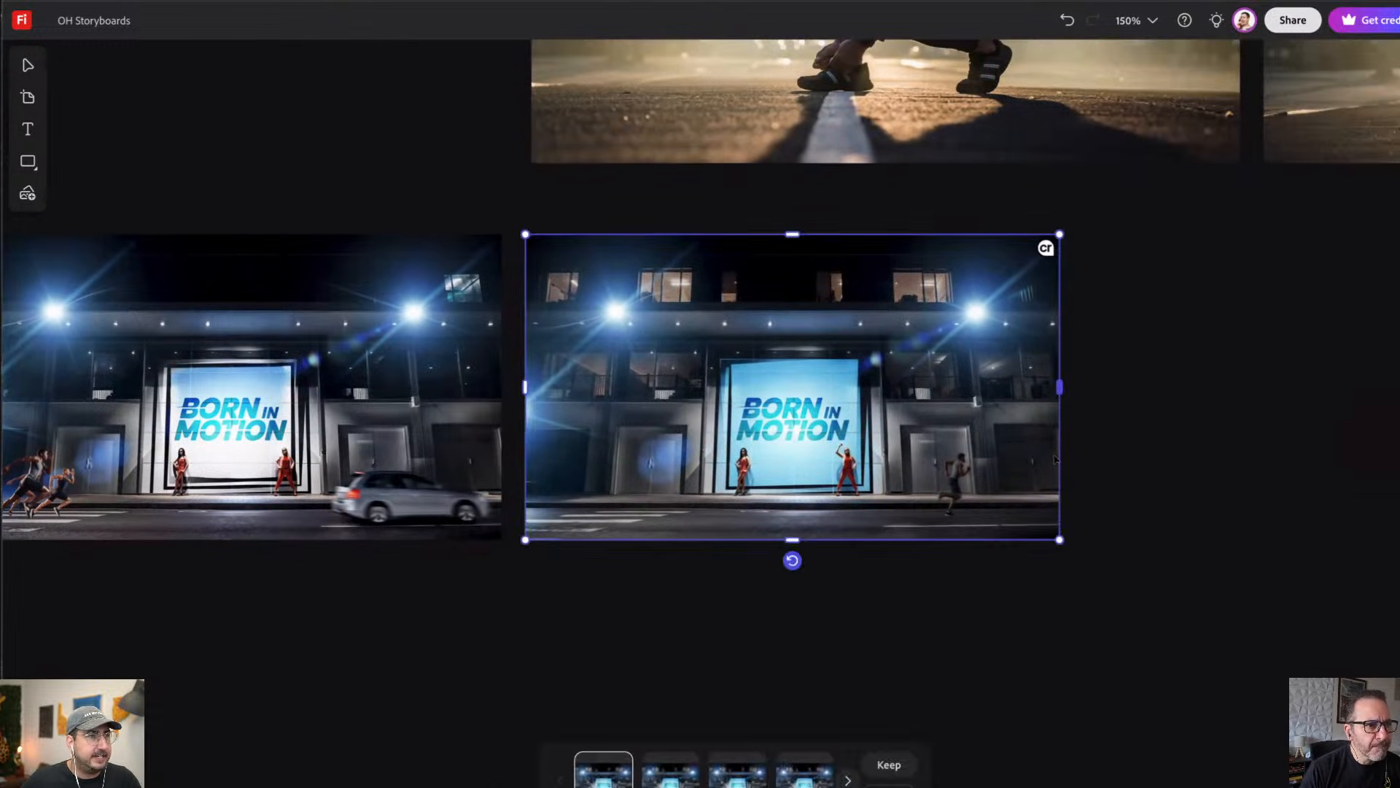
mouse_move(1047, 248)
left_click(644, 679)
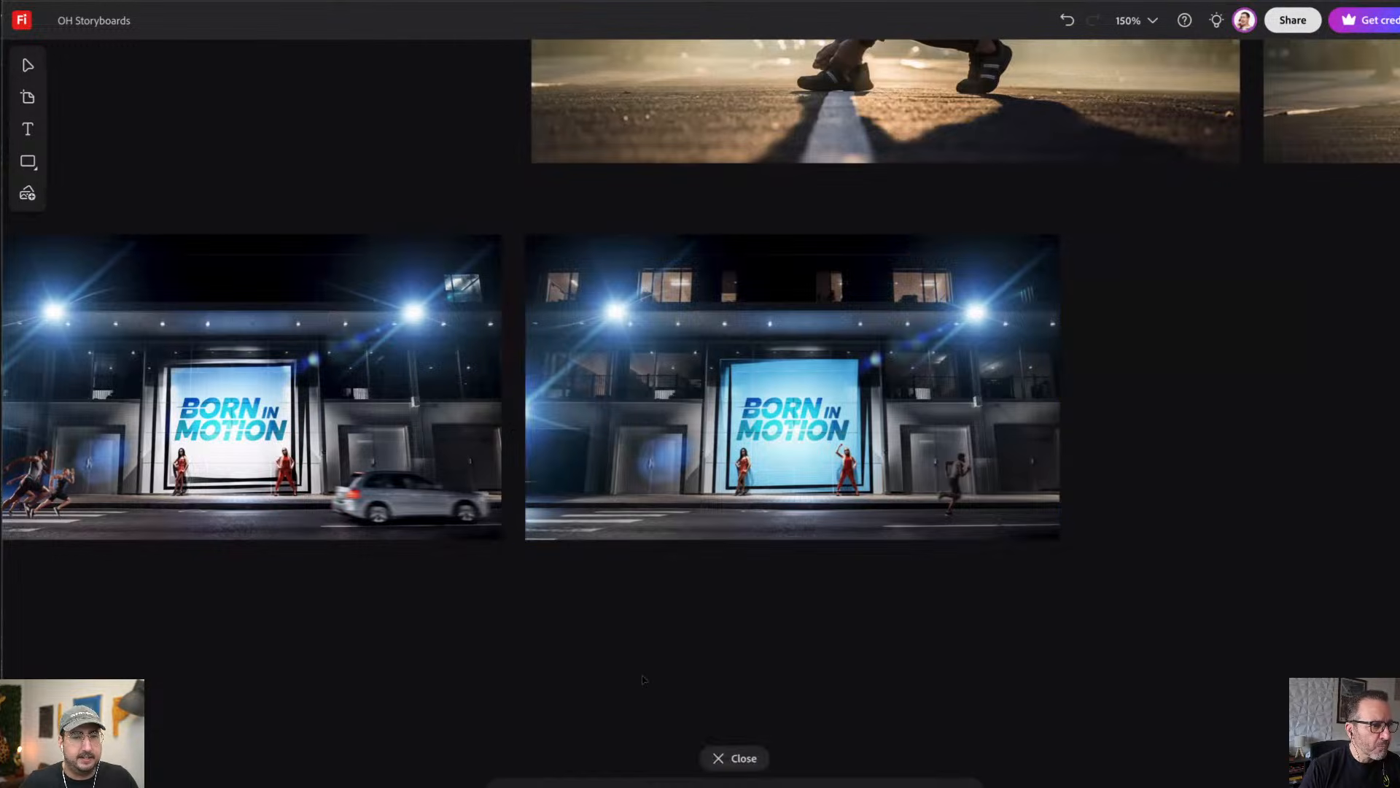
Step: Close the image variation controls and open video generation for the two Born in Motion building images
left_click(402, 478)
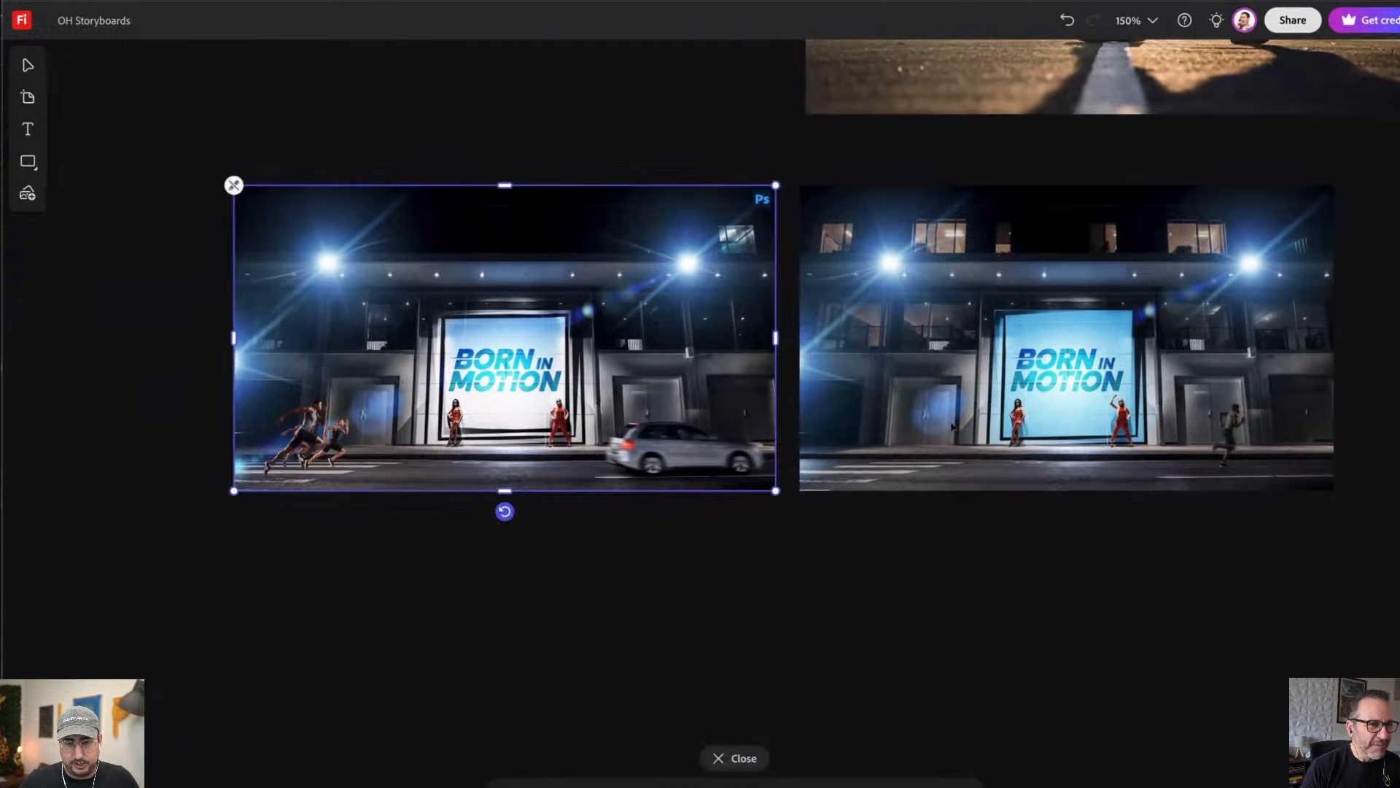
left_click(974, 418, "shift")
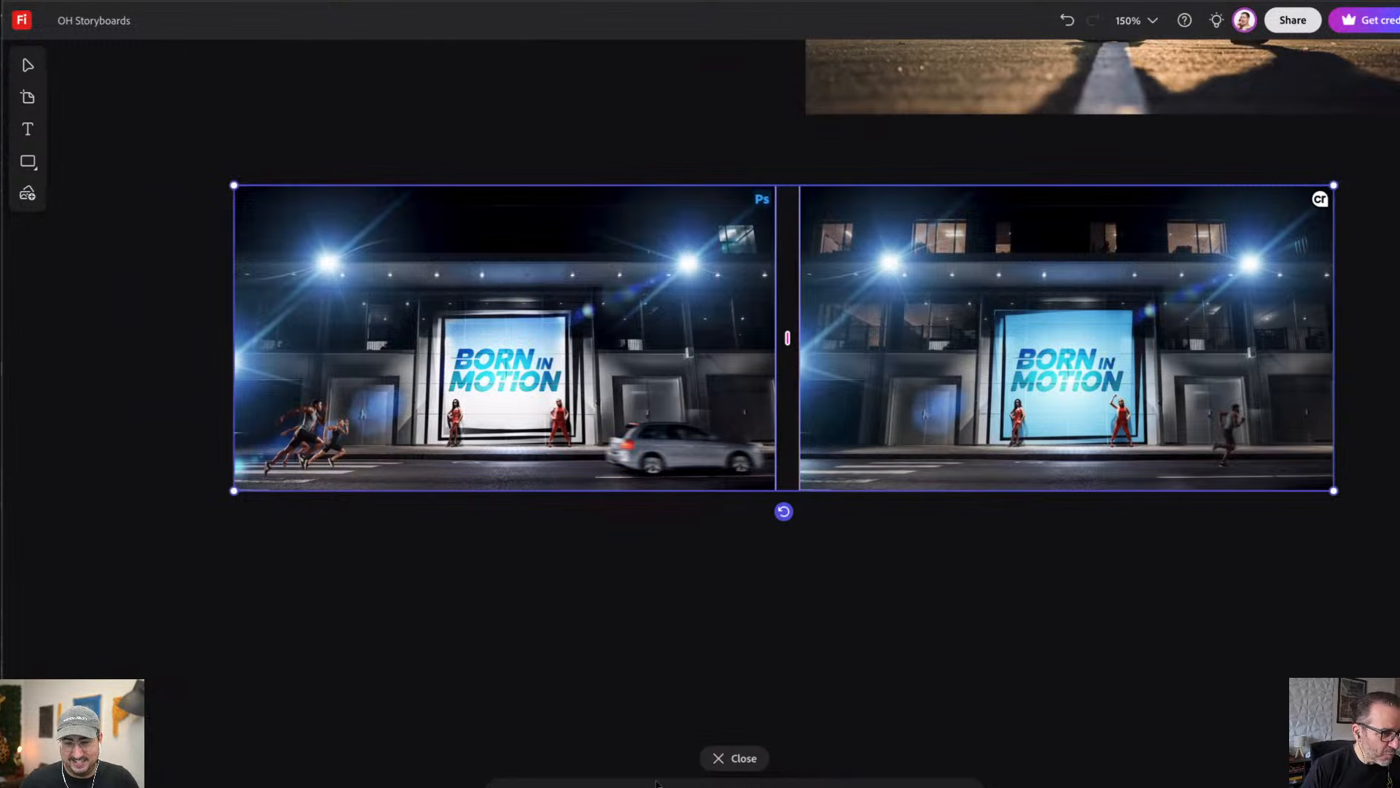
left_click(749, 670)
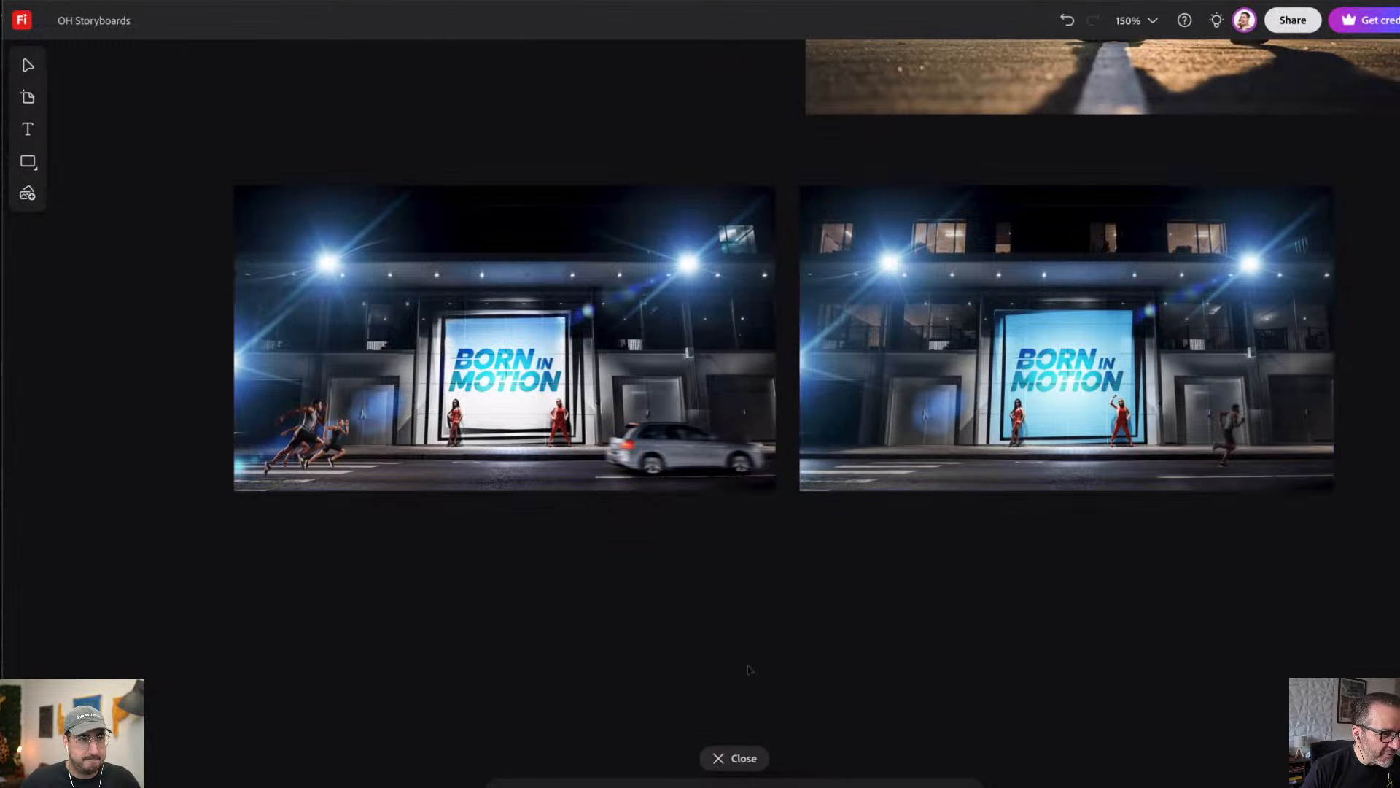
left_click(741, 758)
left_click(700, 437)
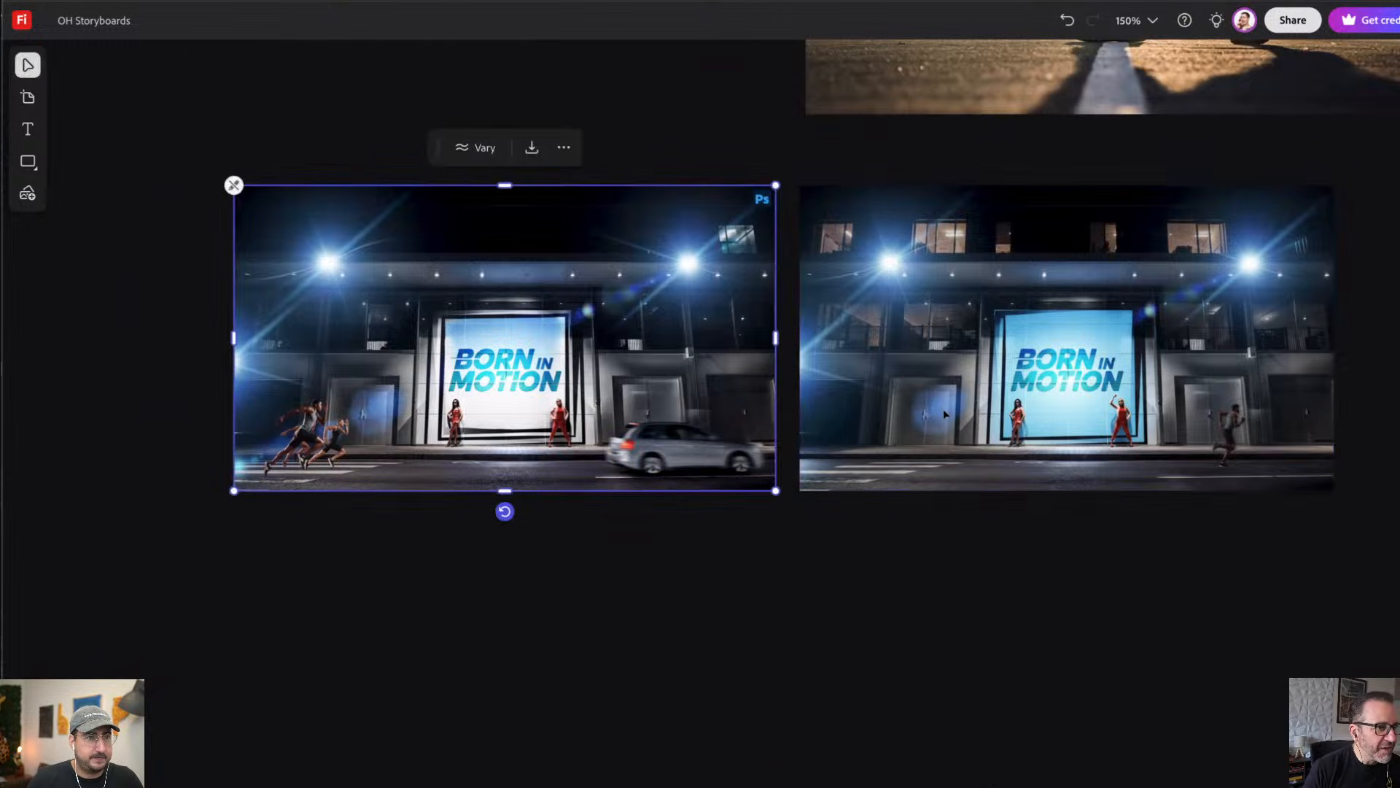
left_click(943, 412, "shift")
left_click(830, 718)
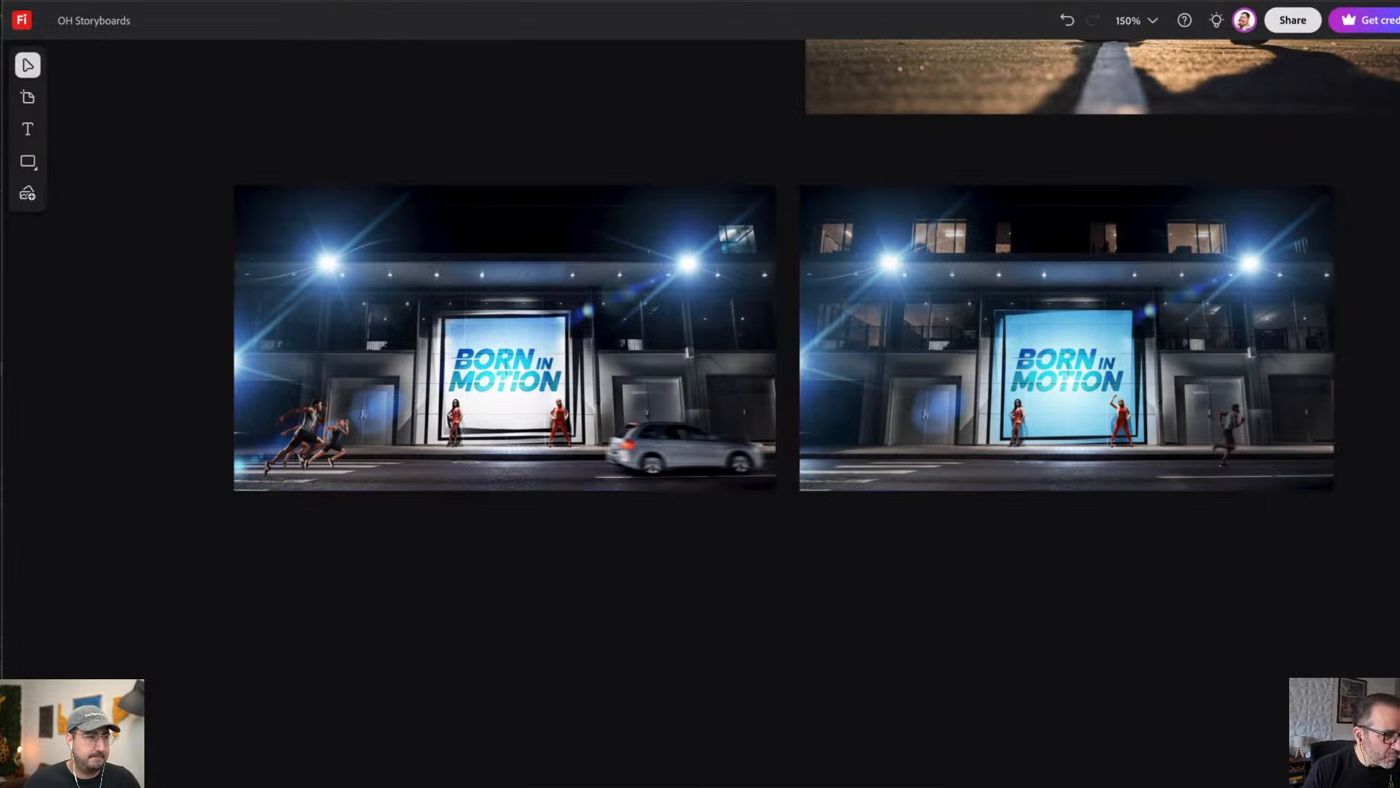
left_click(594, 708)
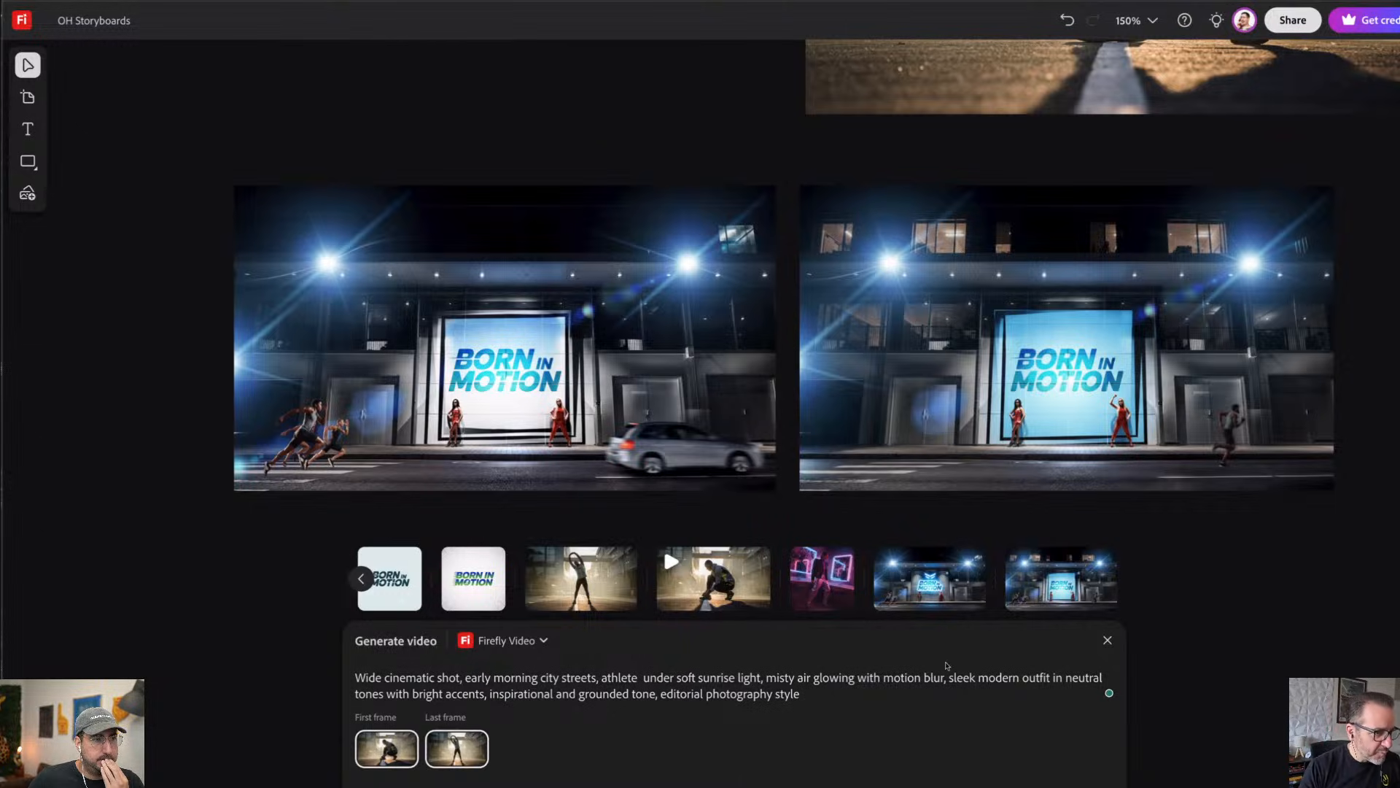
Step: Replace the video prompt with a nighttime hero shot of the apparel logo projected across a building wall, confidently posing models, lens flares, brand debut vibe, bold energy
left_click_drag(819, 699, 447, 700)
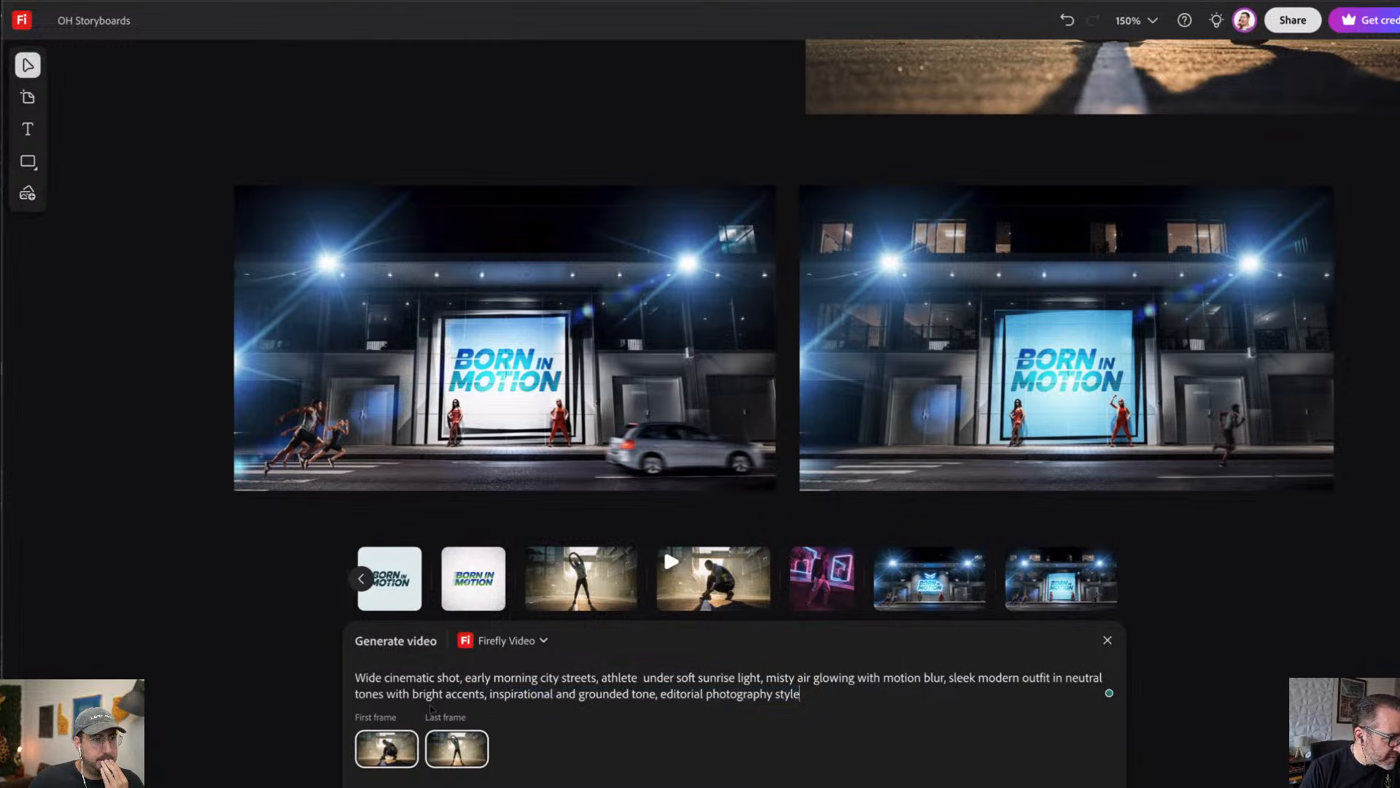
left_click_drag(802, 694, 346, 678)
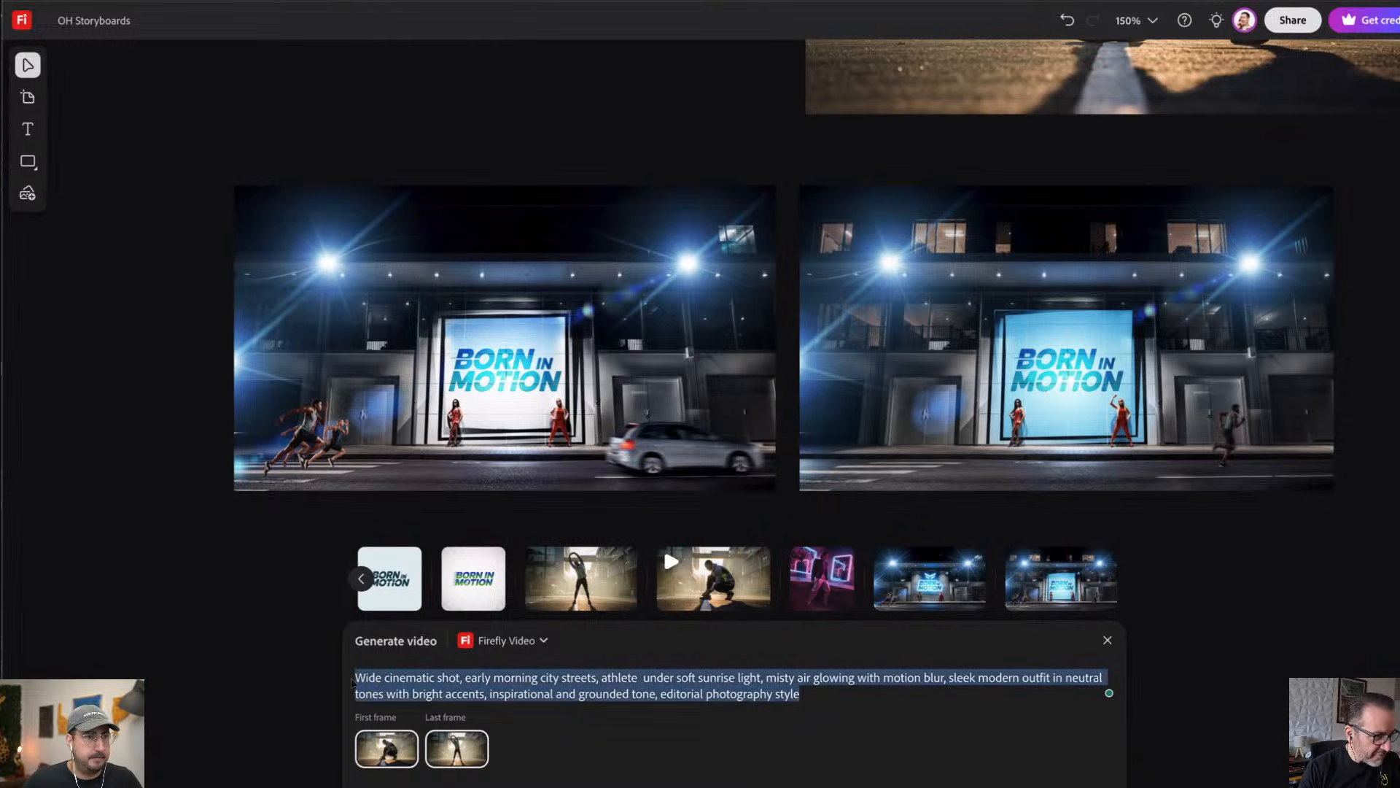
type("Prompt: Hero shot of the apparel logo projected across a building wall at night, models posing confidently, lens flares, brand debut vibe, bold energy, powerful lighting, editorial campaign feel.")
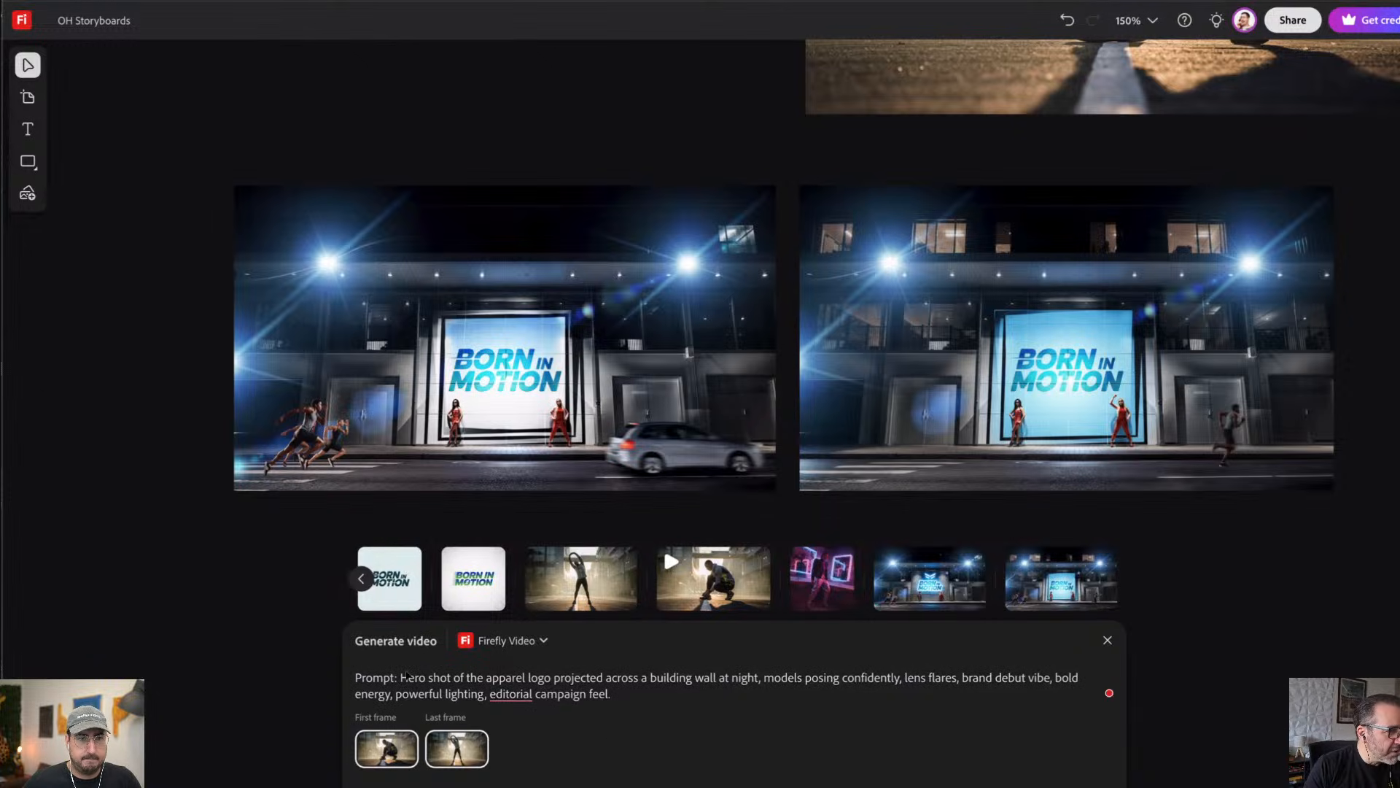
left_click_drag(401, 679, 352, 680)
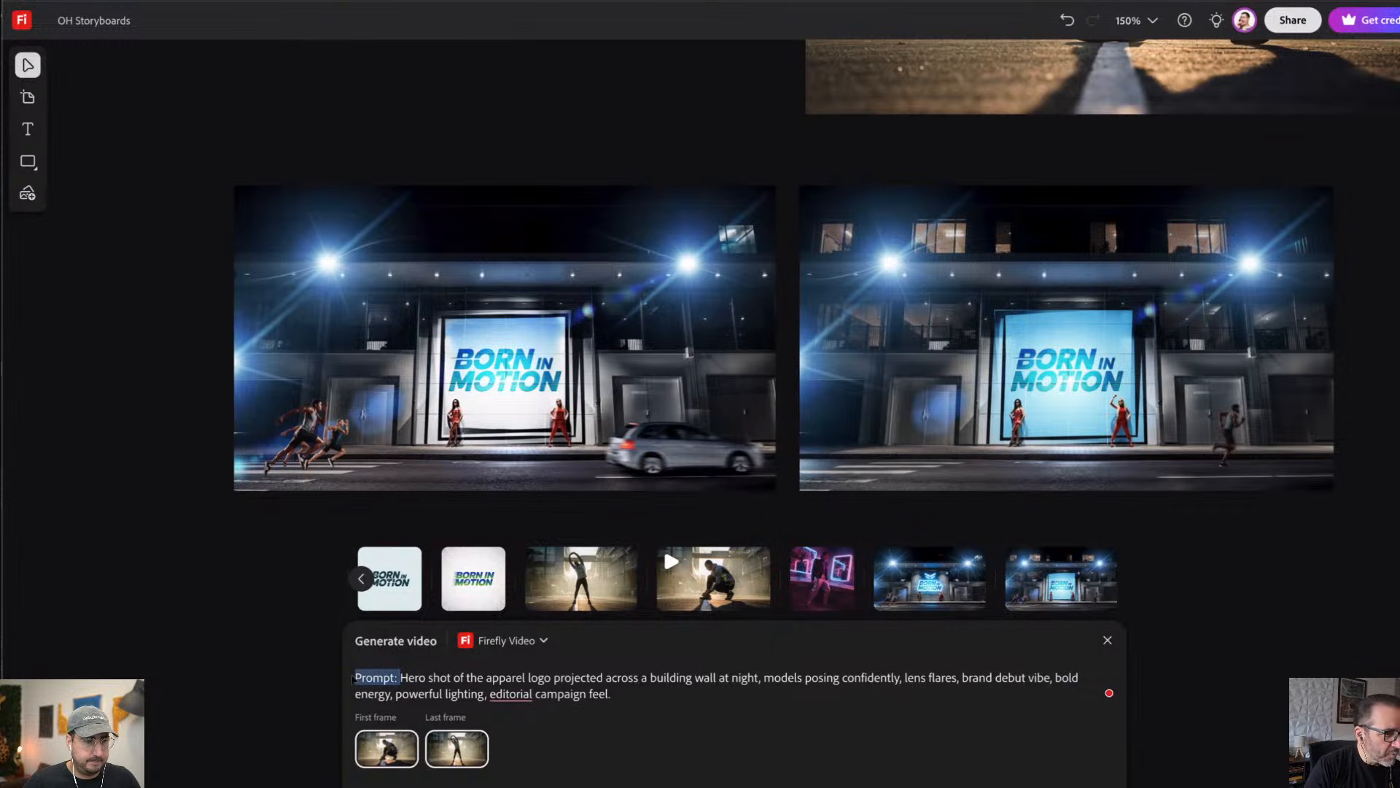
key("BackSpace")
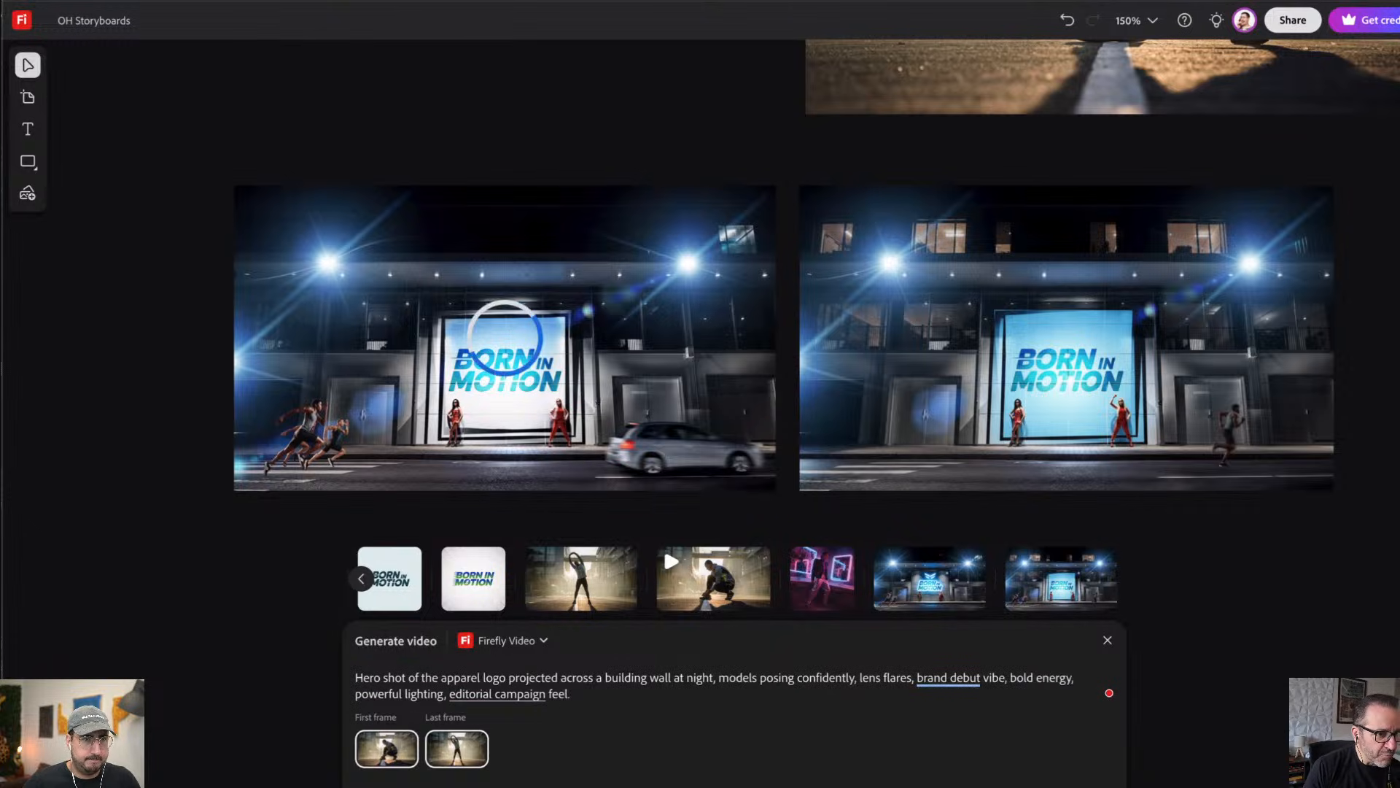
Step: Replace the video's frames with the Born in Motion building images, using the whiter-screen one as first frame and the bluer-screen one as last frame
mouse_move(387, 748)
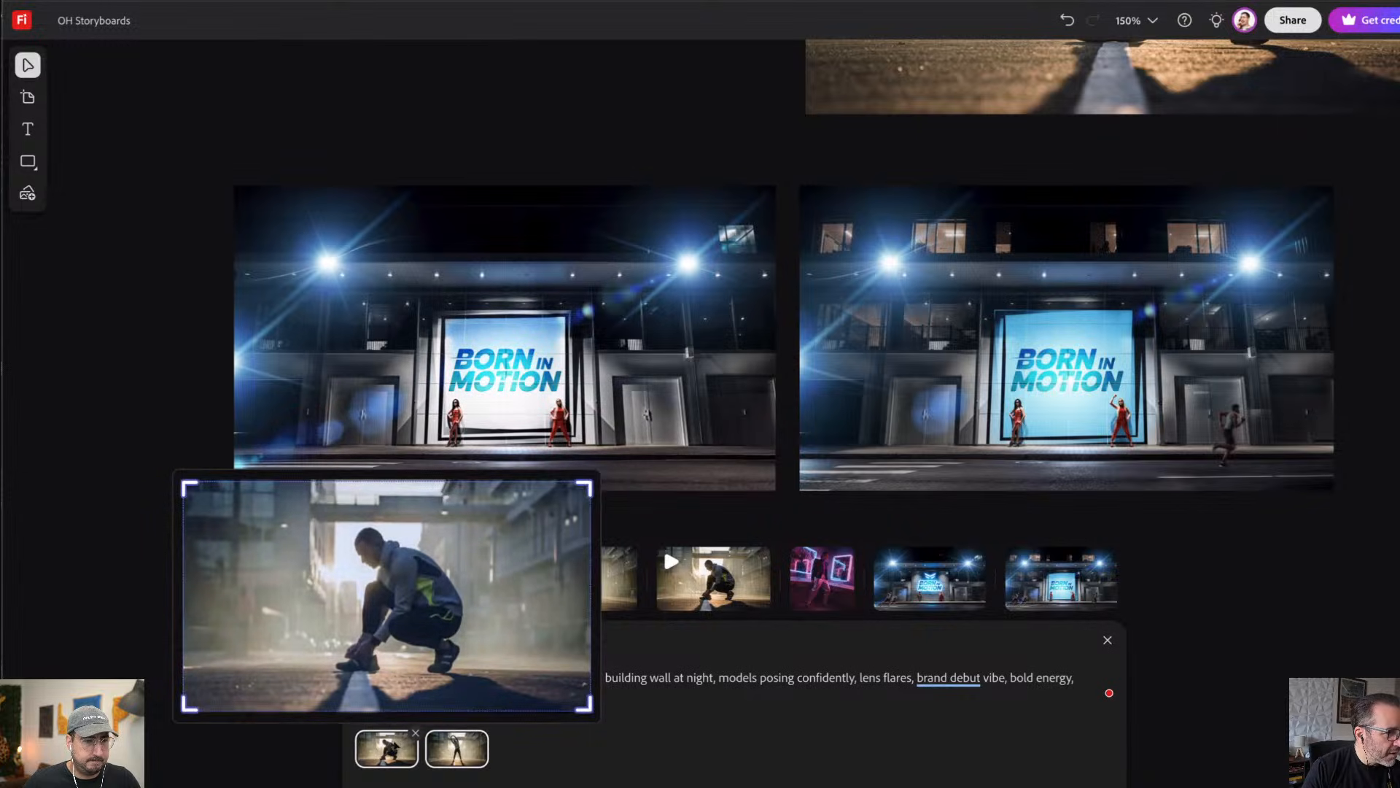
left_click(416, 735)
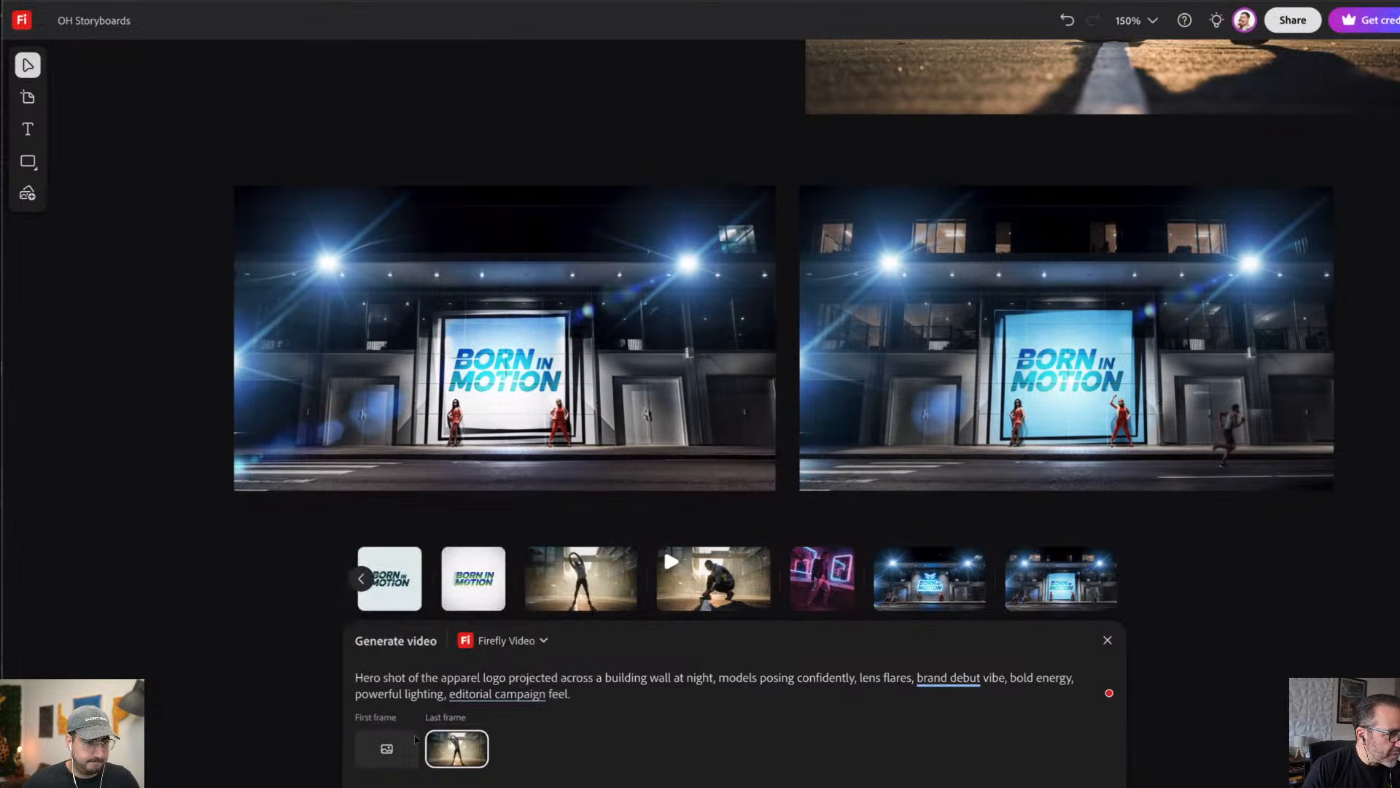
left_click(486, 733)
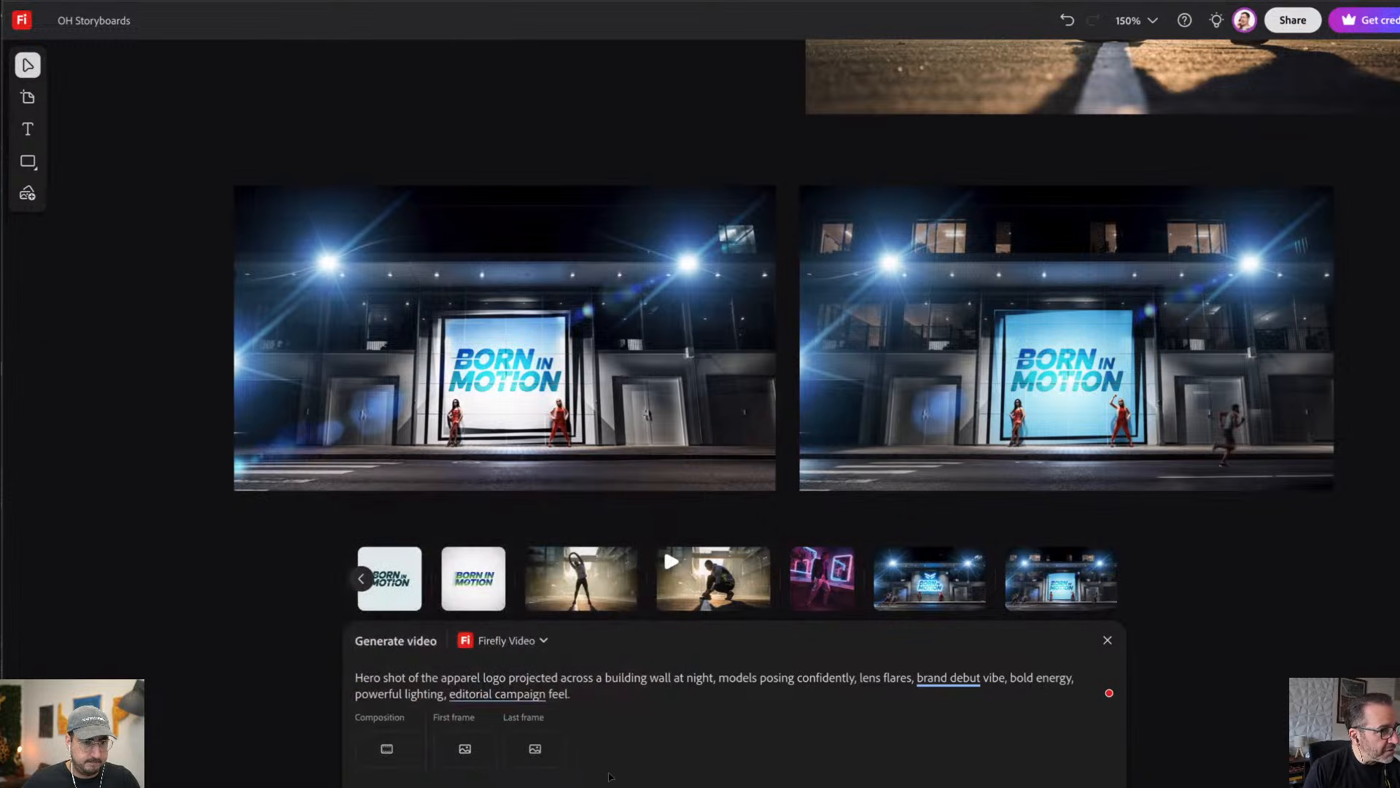
left_click(465, 749)
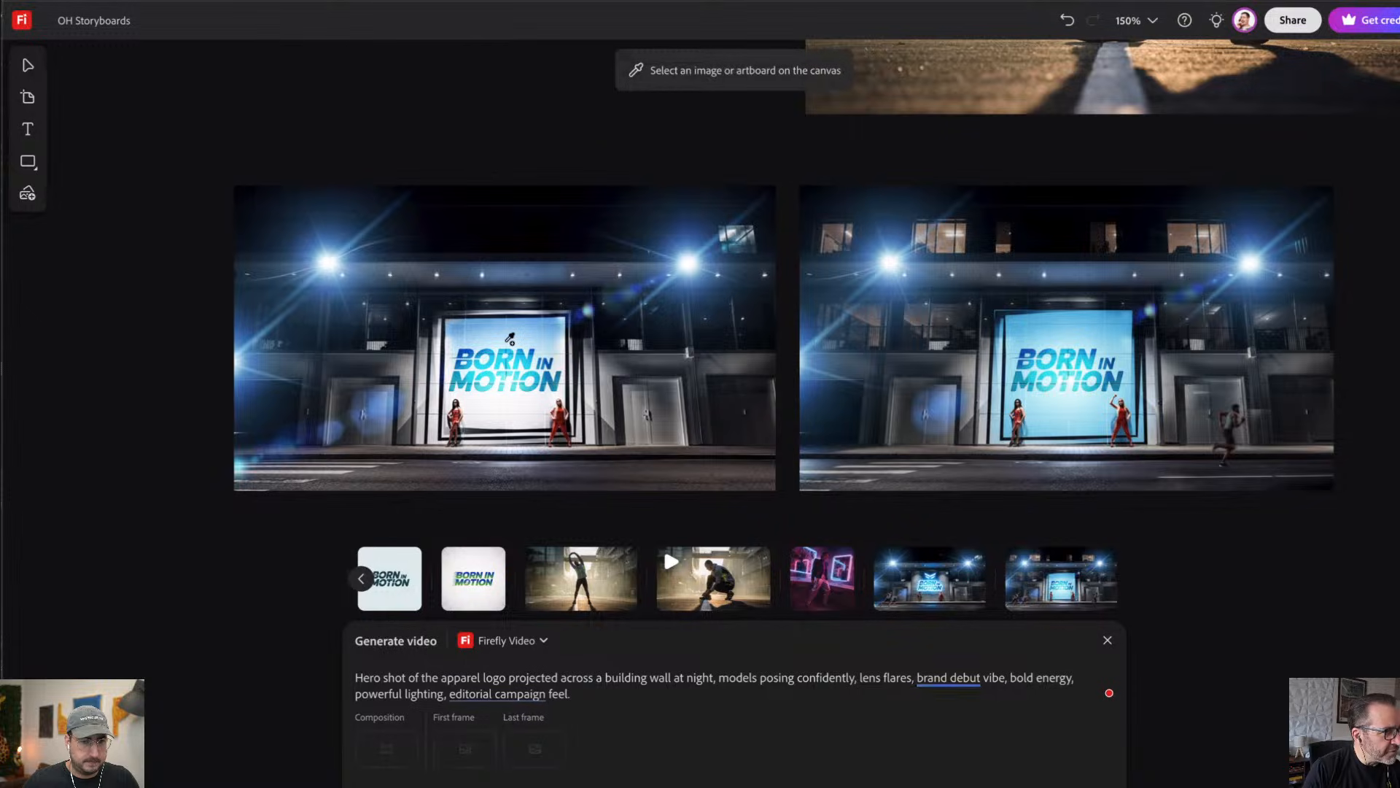
left_click(513, 413)
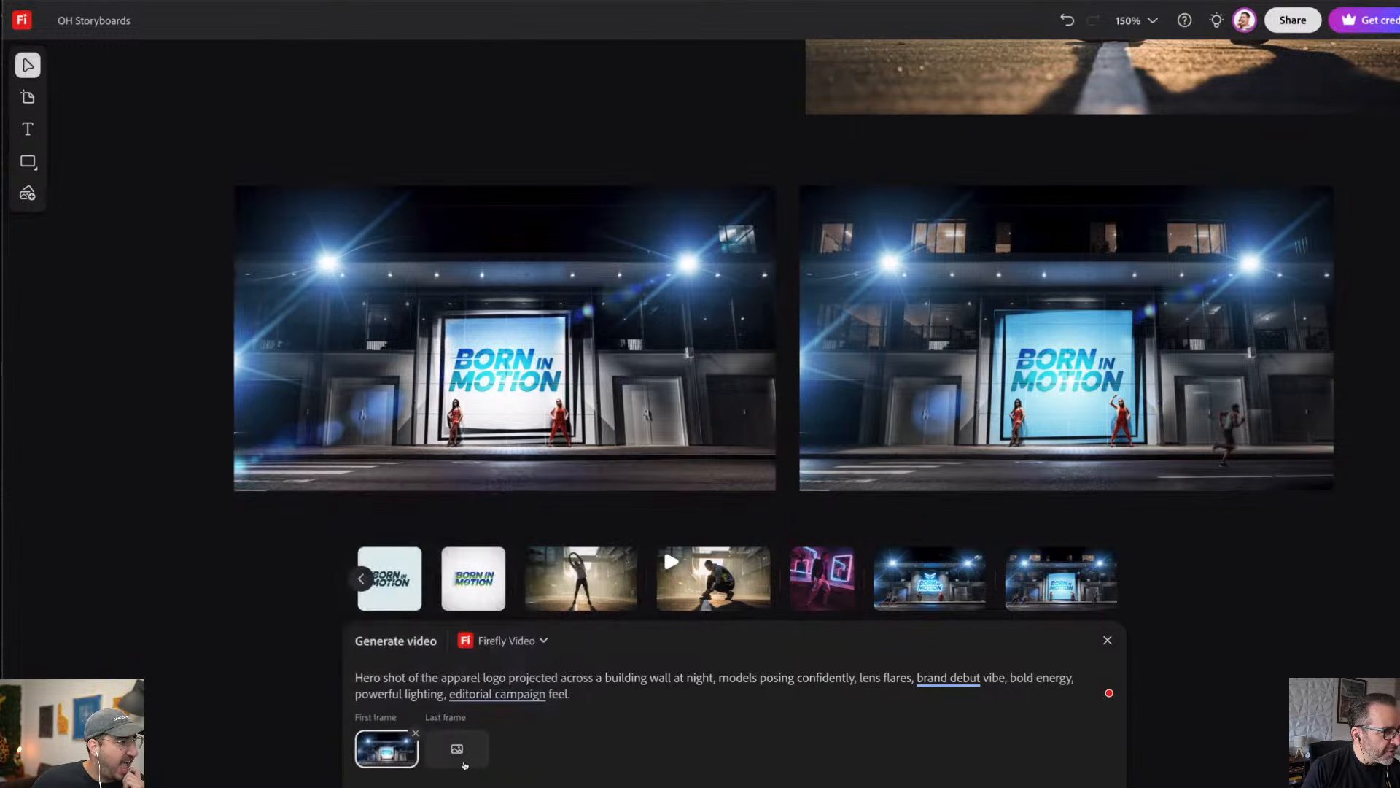
left_click(469, 764)
left_click(962, 417)
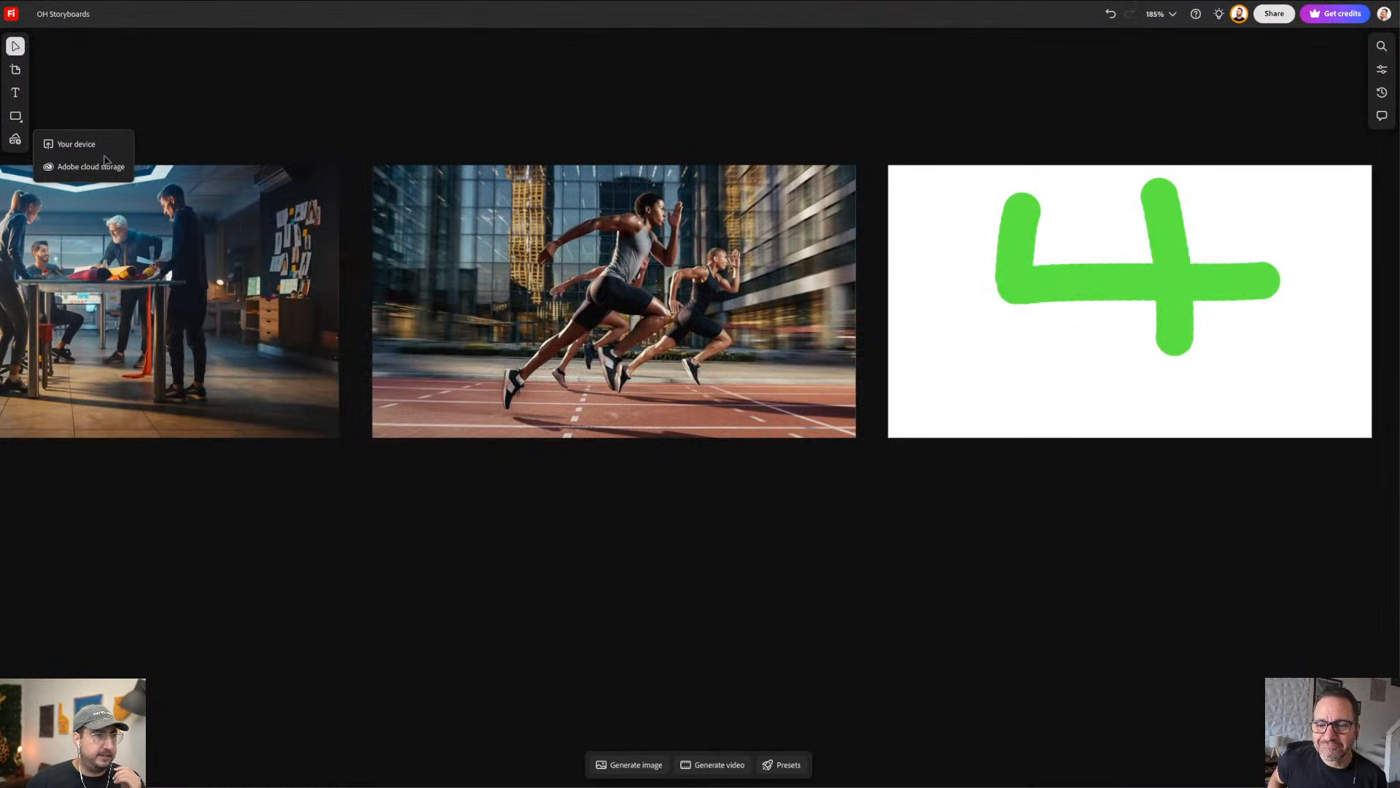
Step: Import Panel 3b from the Storyboard project in Adobe cloud storage and place it on the board below the runners panel
left_click(94, 169)
left_click(63, 82)
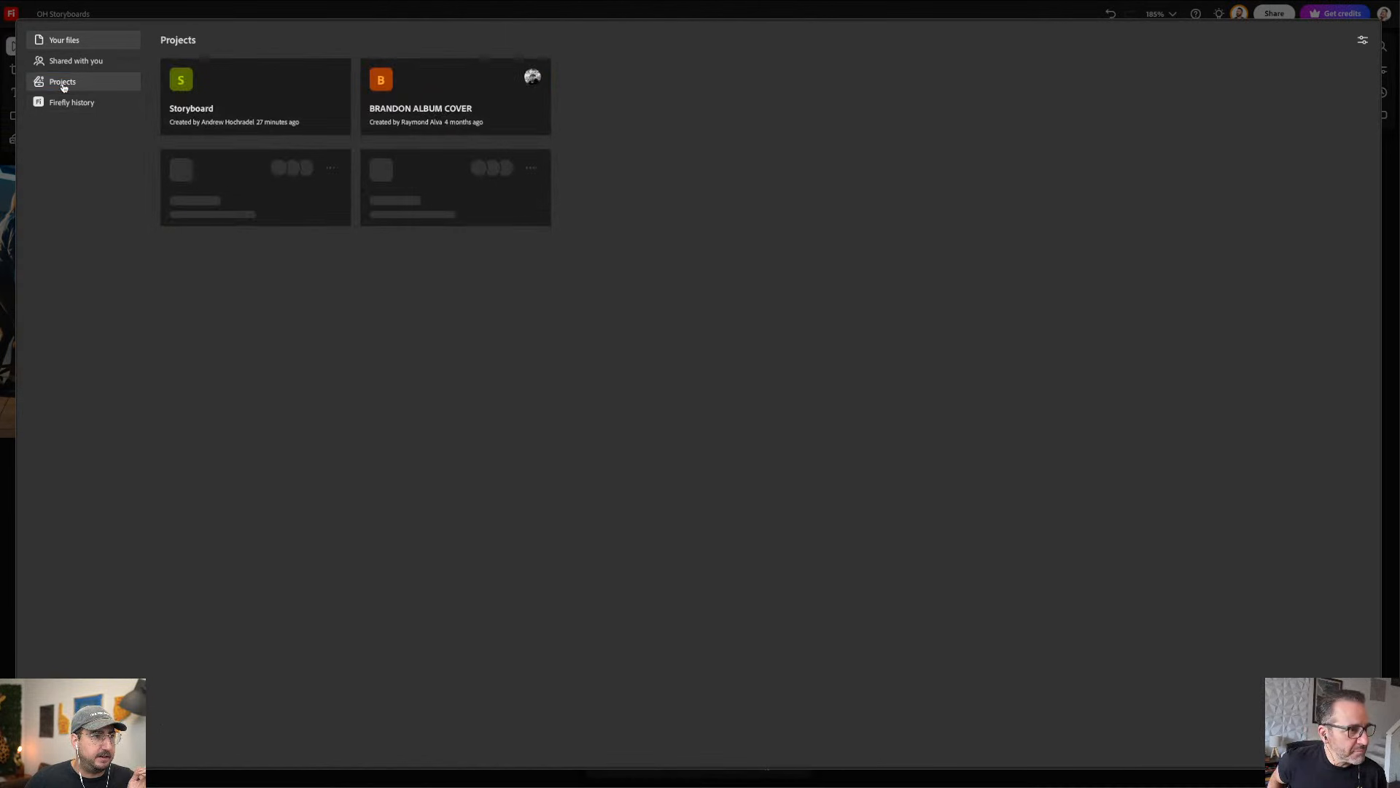
left_click(231, 100)
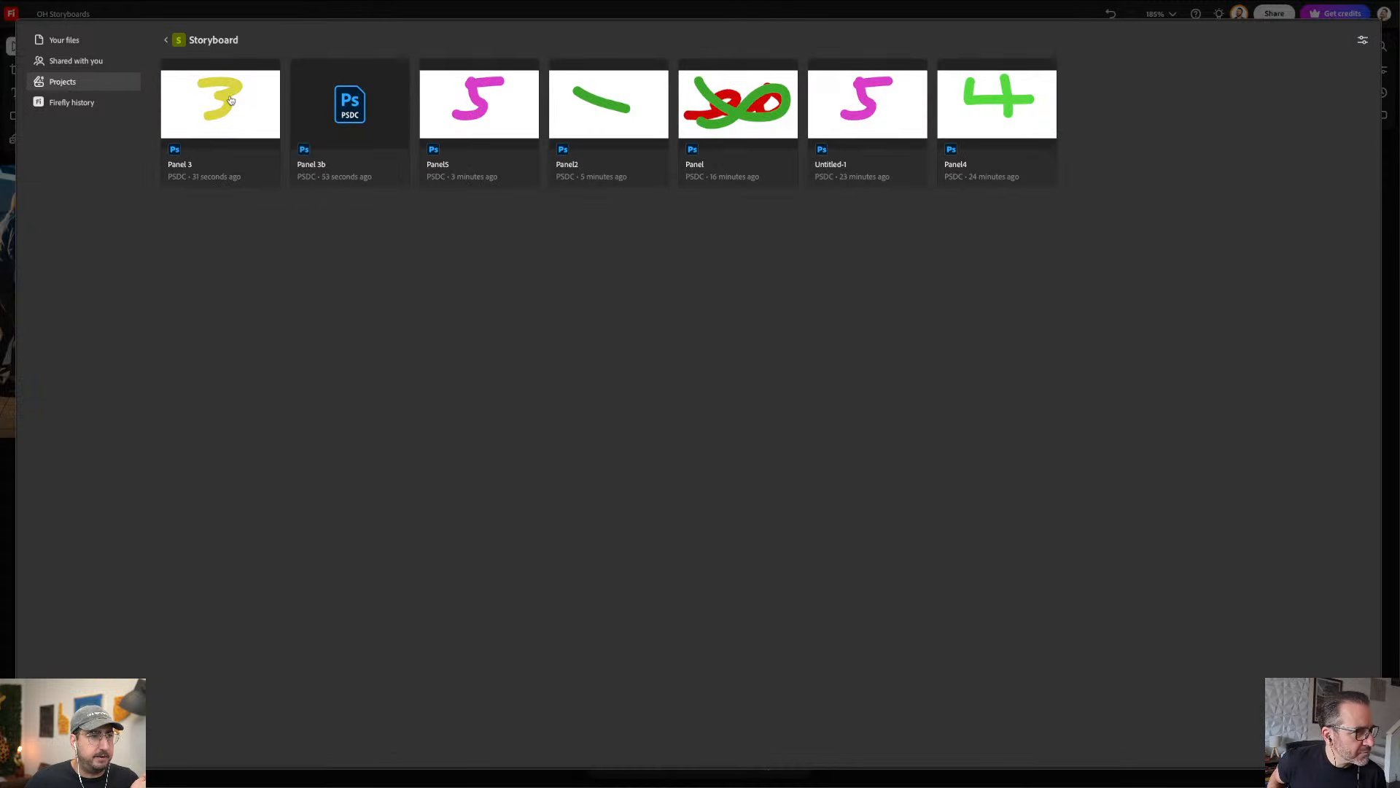
left_click(365, 109)
left_click(1340, 747)
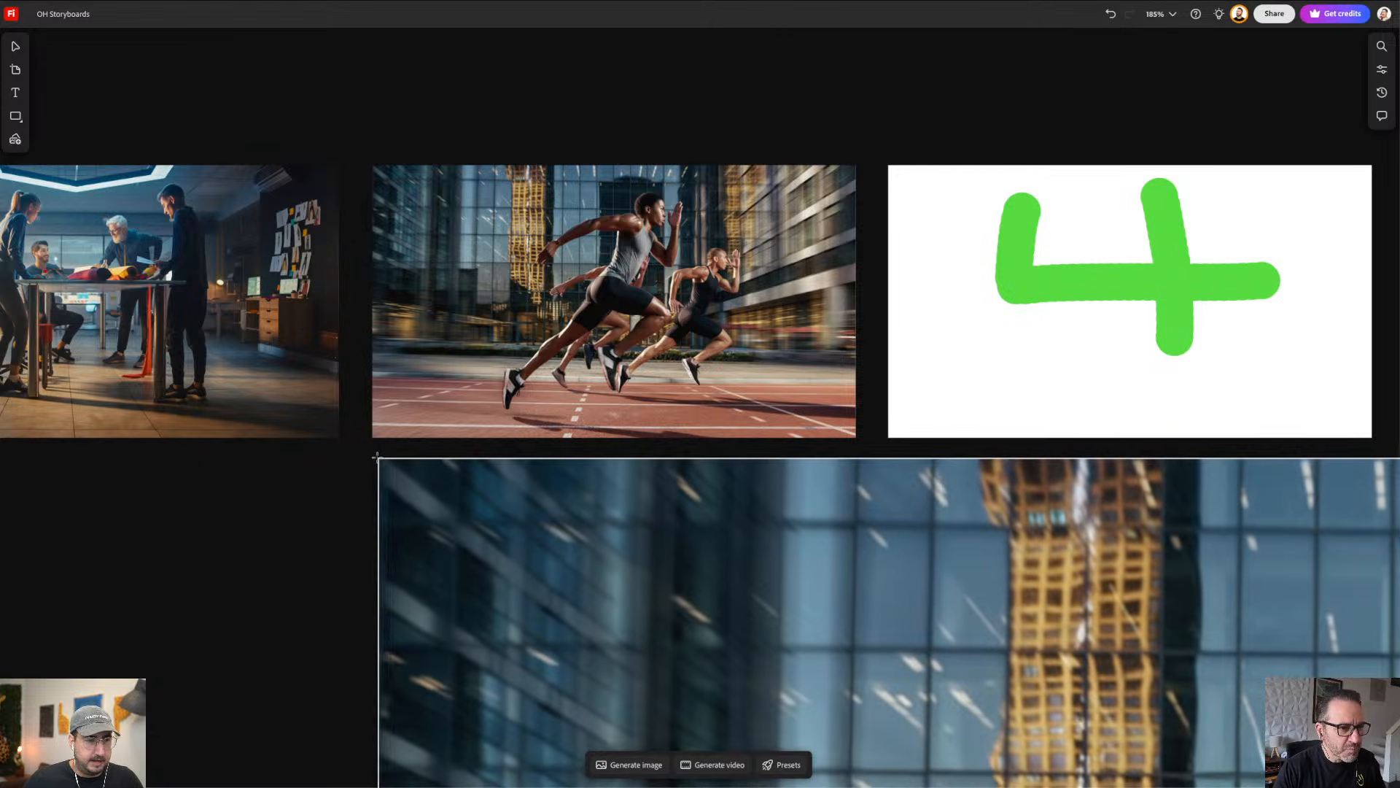
left_click(377, 458)
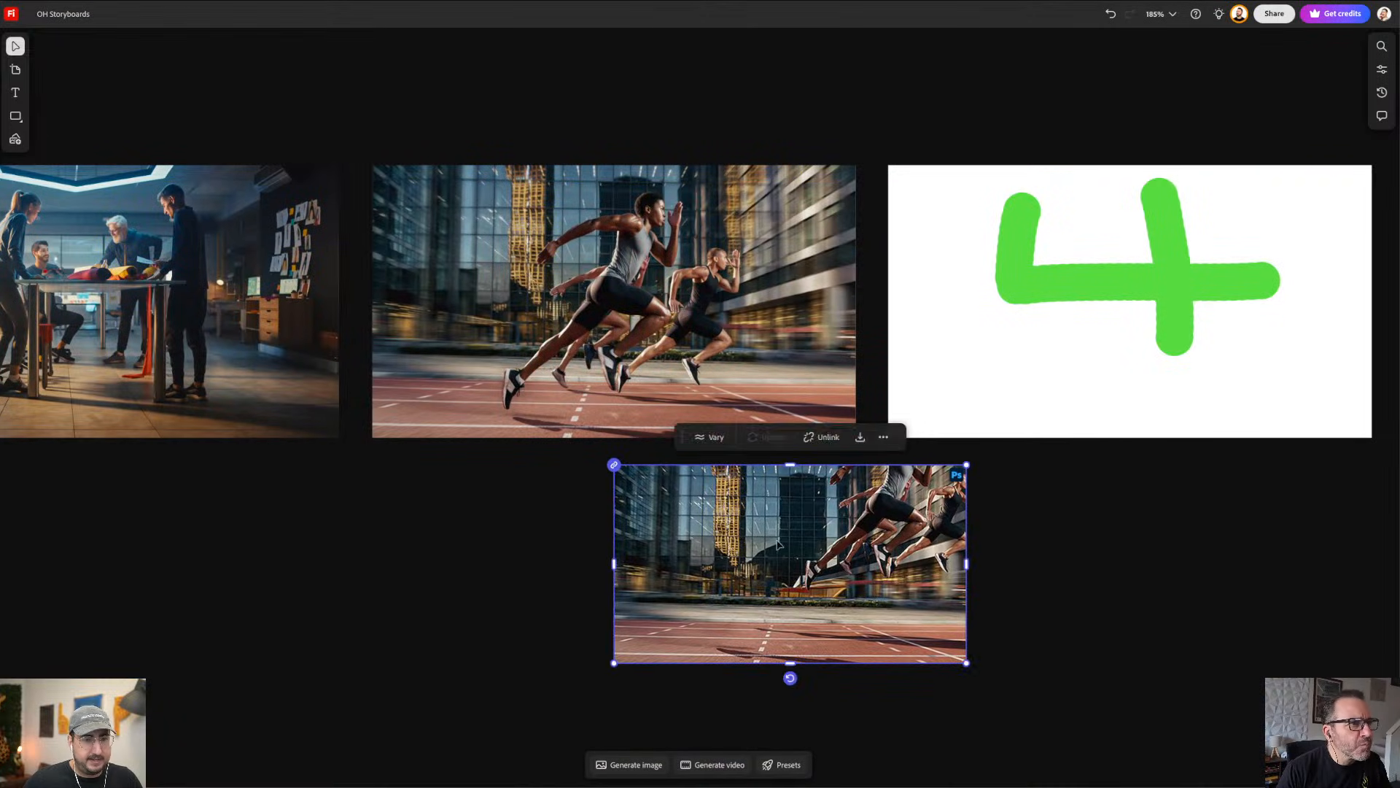
Step: Enlarge the Panel 3b image to the width of the runners panel and align it directly beneath that panel
left_click_drag(772, 536, 530, 464)
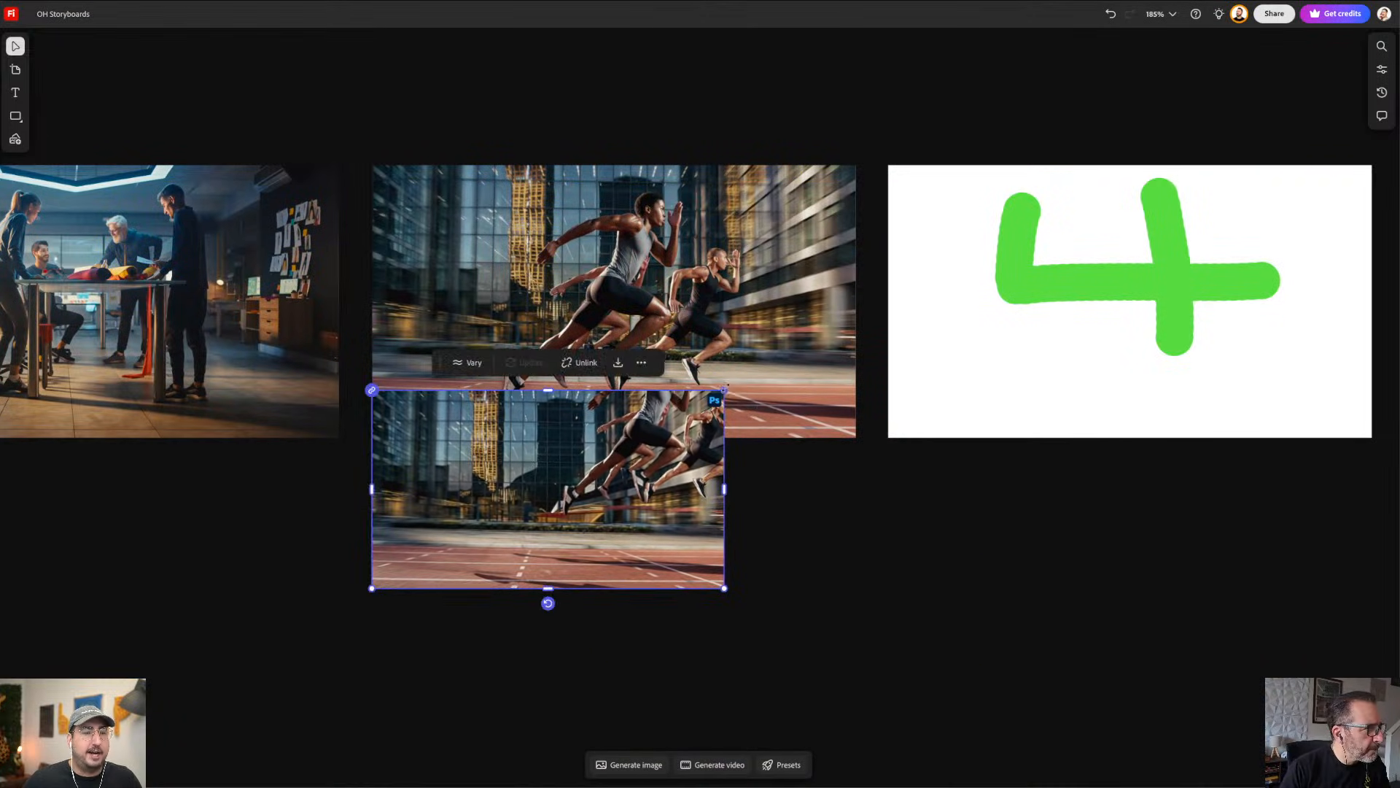
left_click_drag(725, 389, 849, 298)
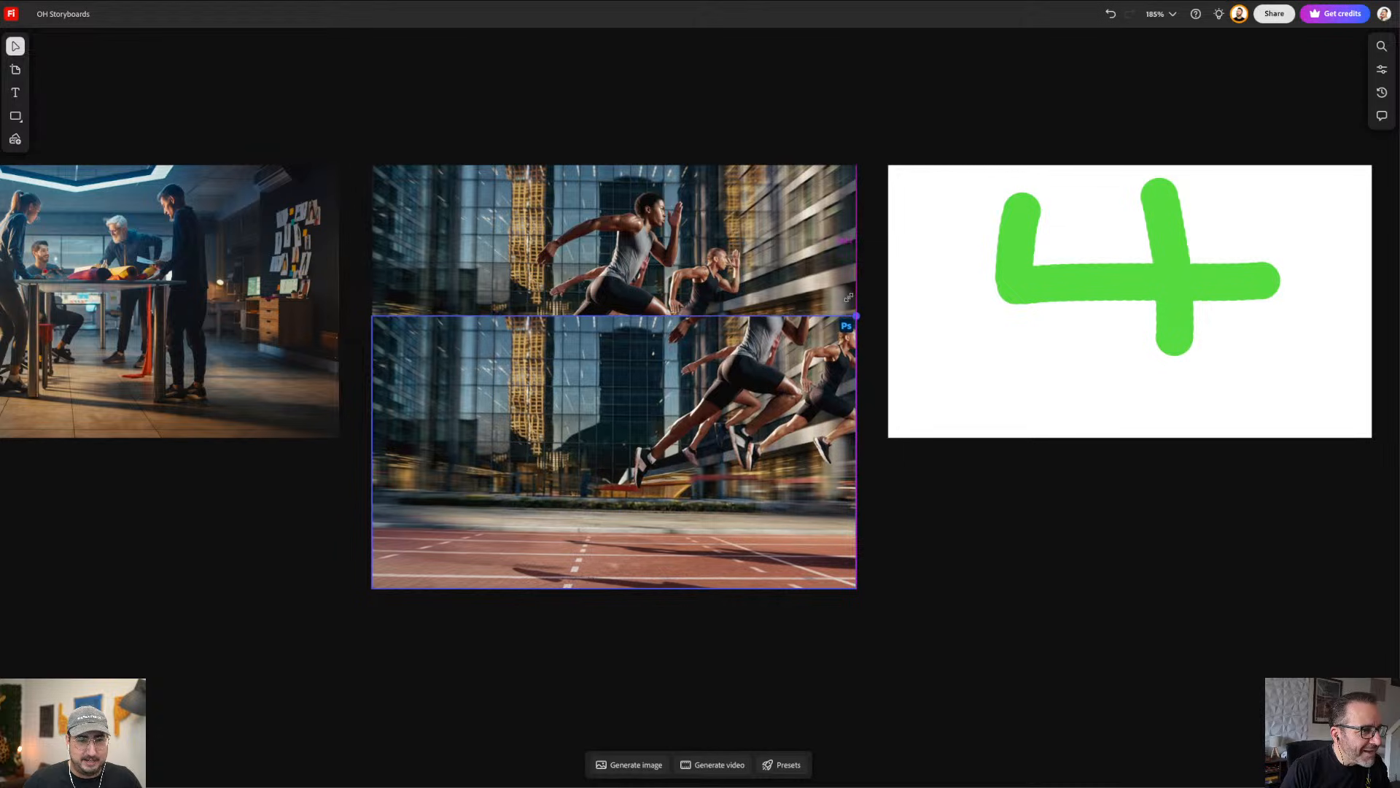
left_click_drag(593, 392, 592, 545)
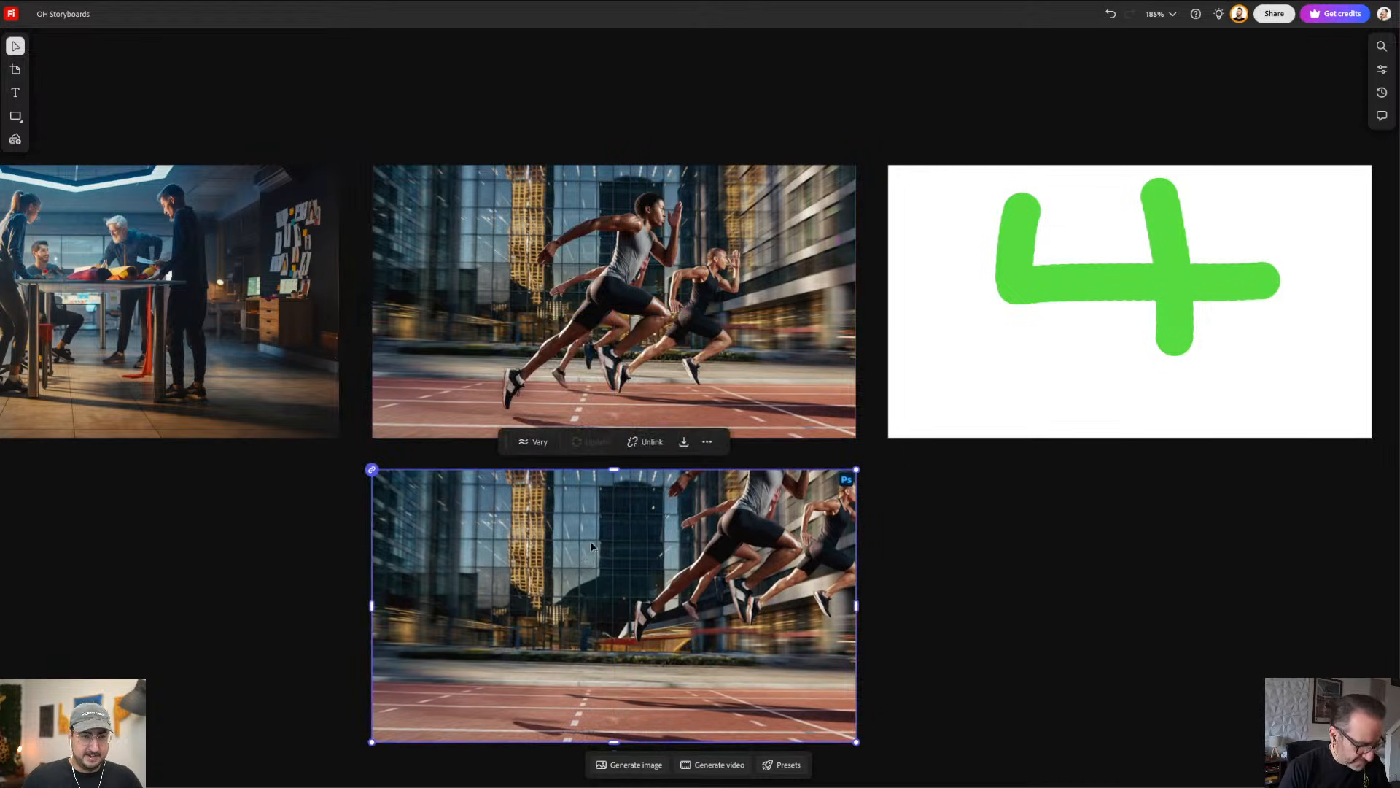
scroll(592, 546, "down", 3)
scroll(953, 447, "down", 1)
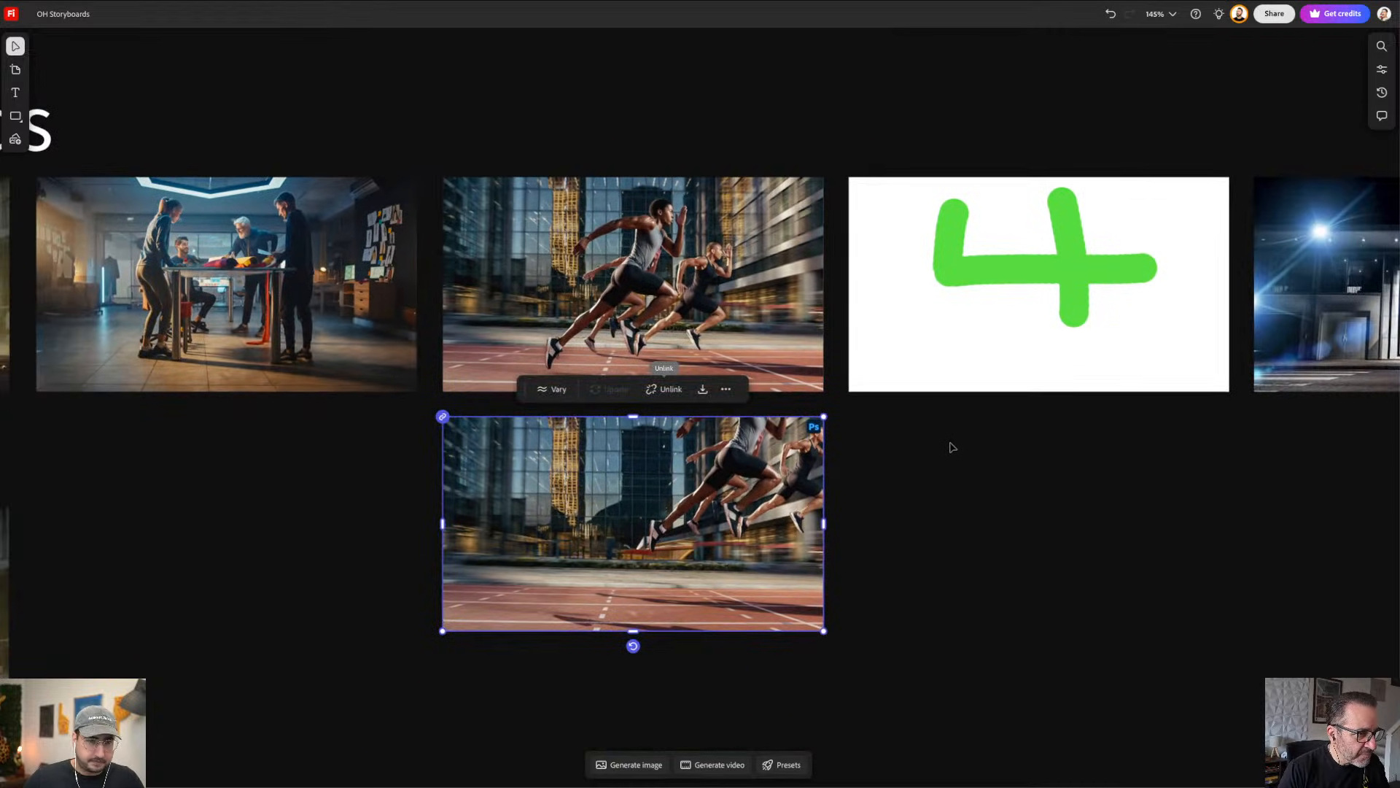
left_click(952, 448)
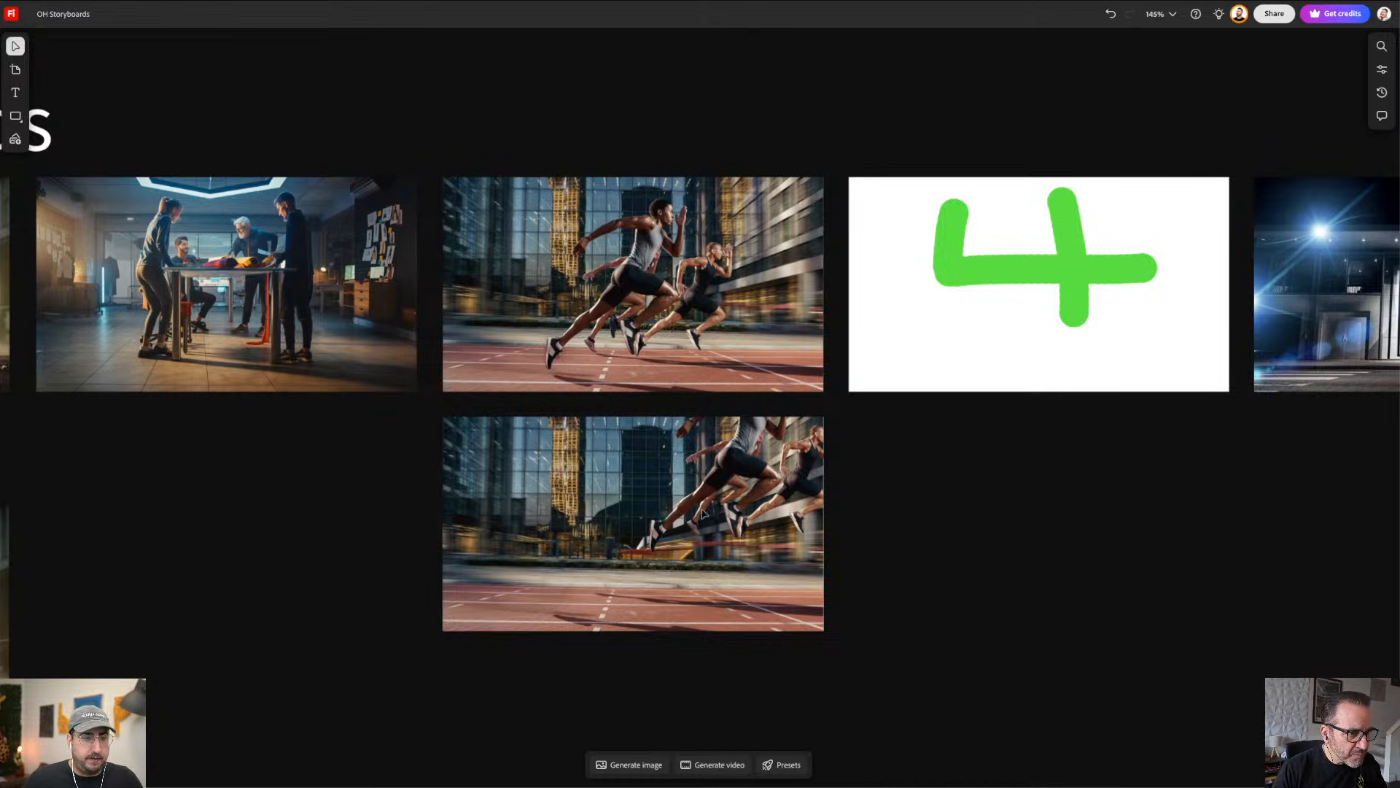
Step: Switch to Photoshop, move the runners in Panel 3b farther up and right until only their legs remain in frame, and save the document
key("super+Tab")
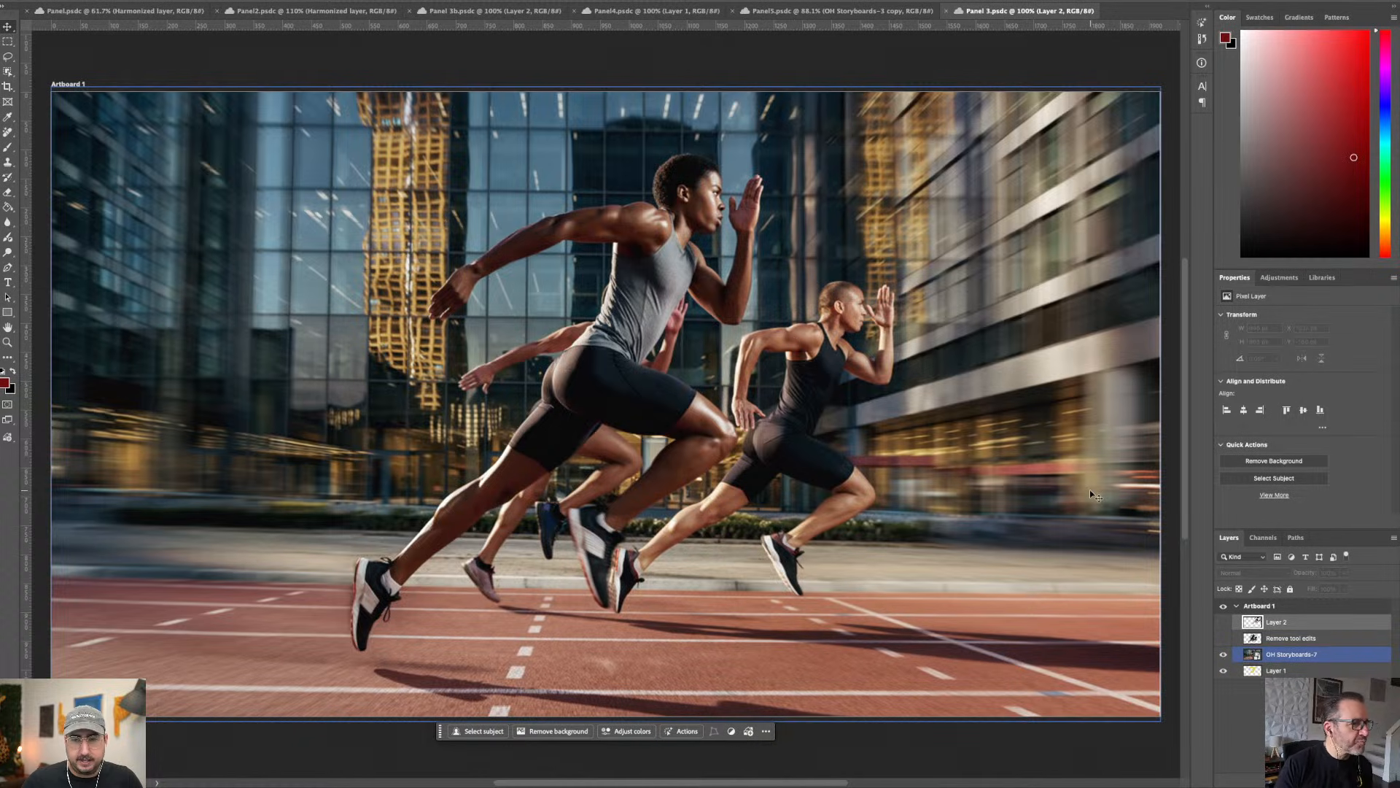
left_click(475, 11)
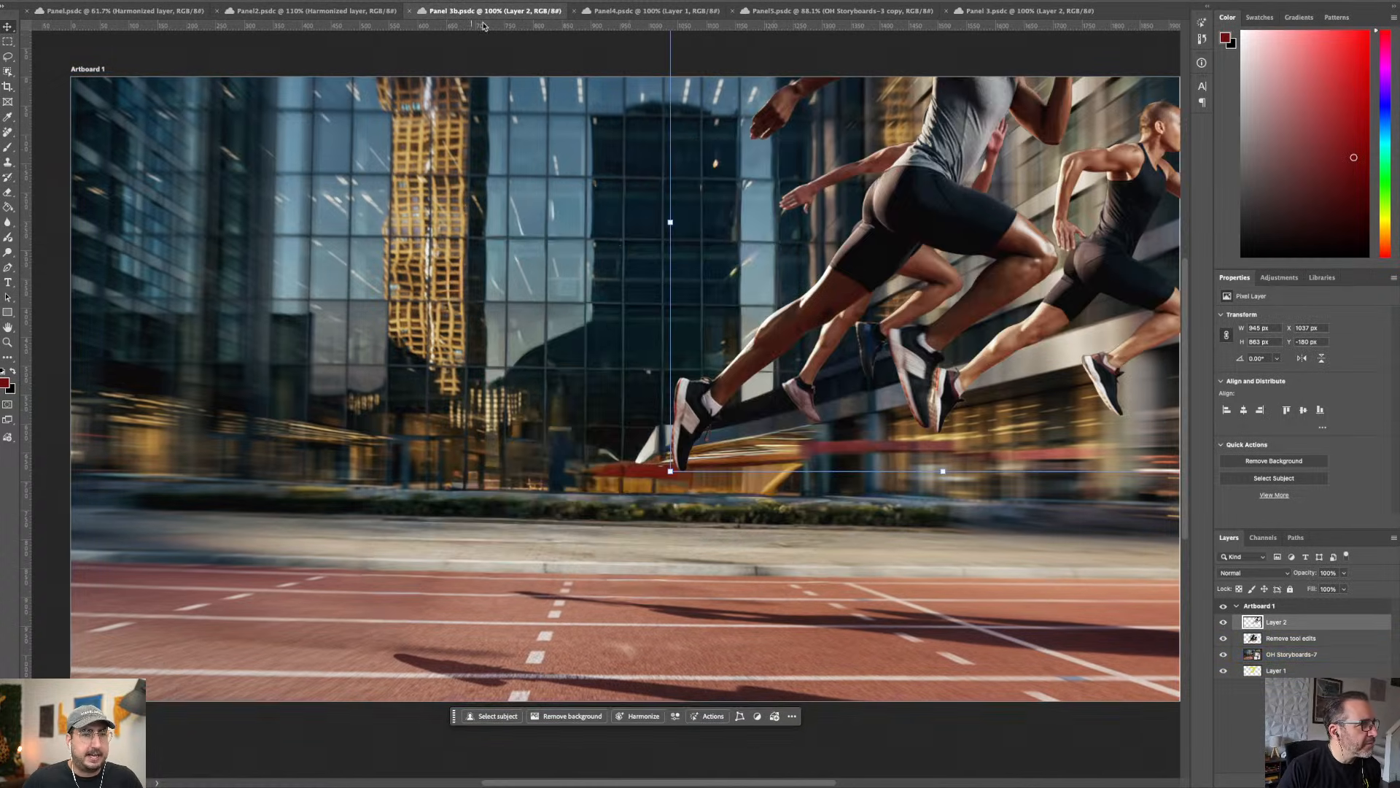
left_click_drag(937, 223, 1072, 95)
key("ctrl+a")
left_click(955, 164)
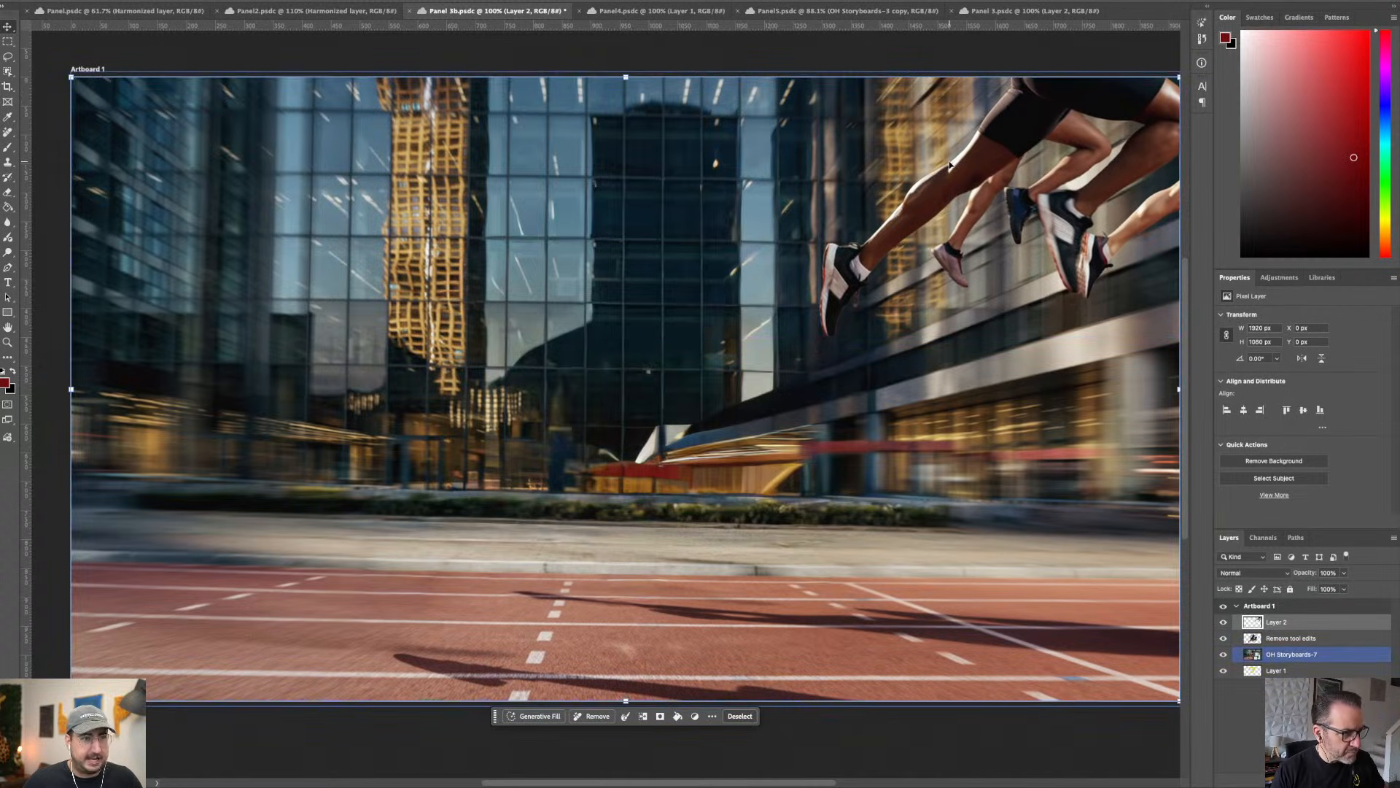
key("super+s")
Step: Return to the OH Storyboards board in Firefly and open video generation with both runner panels in view
key("super+Tab")
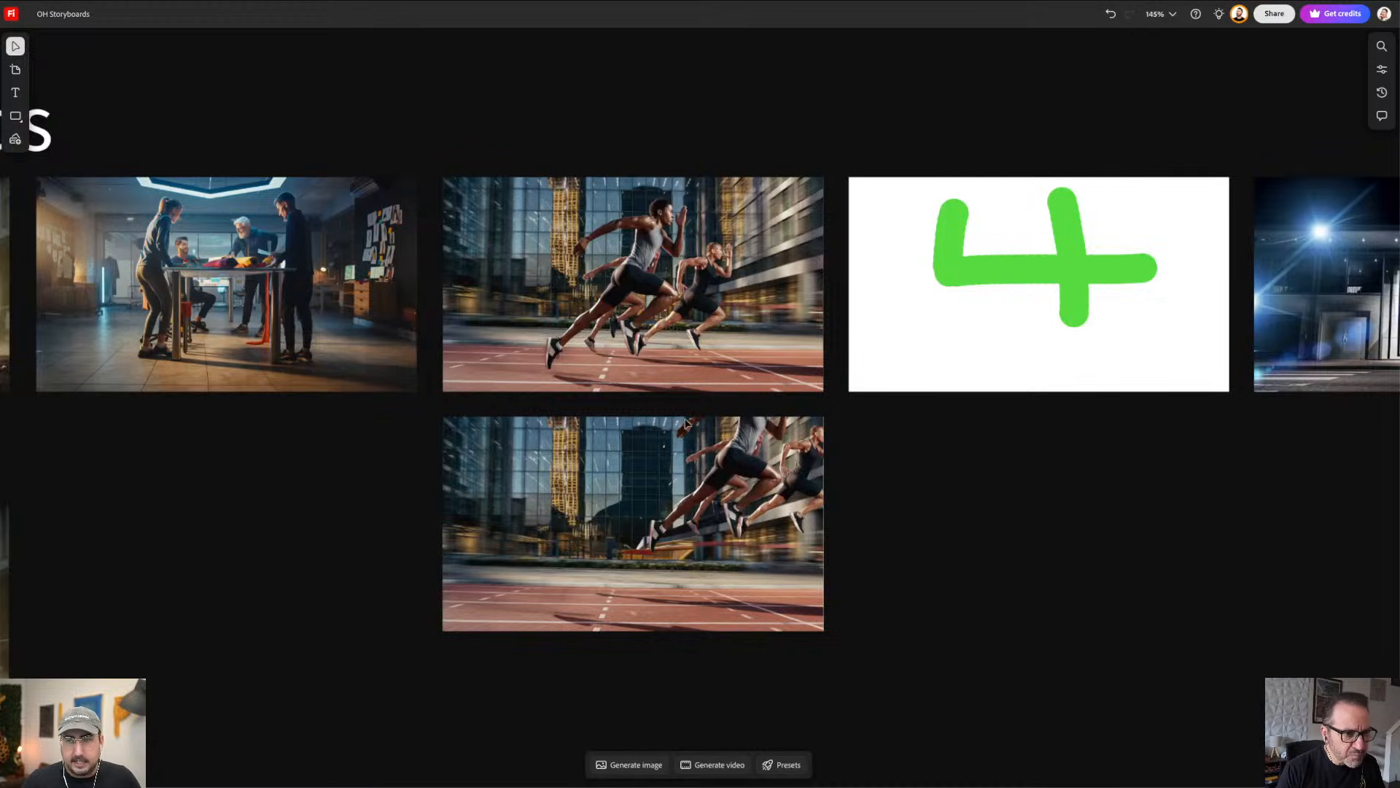
left_click(759, 53)
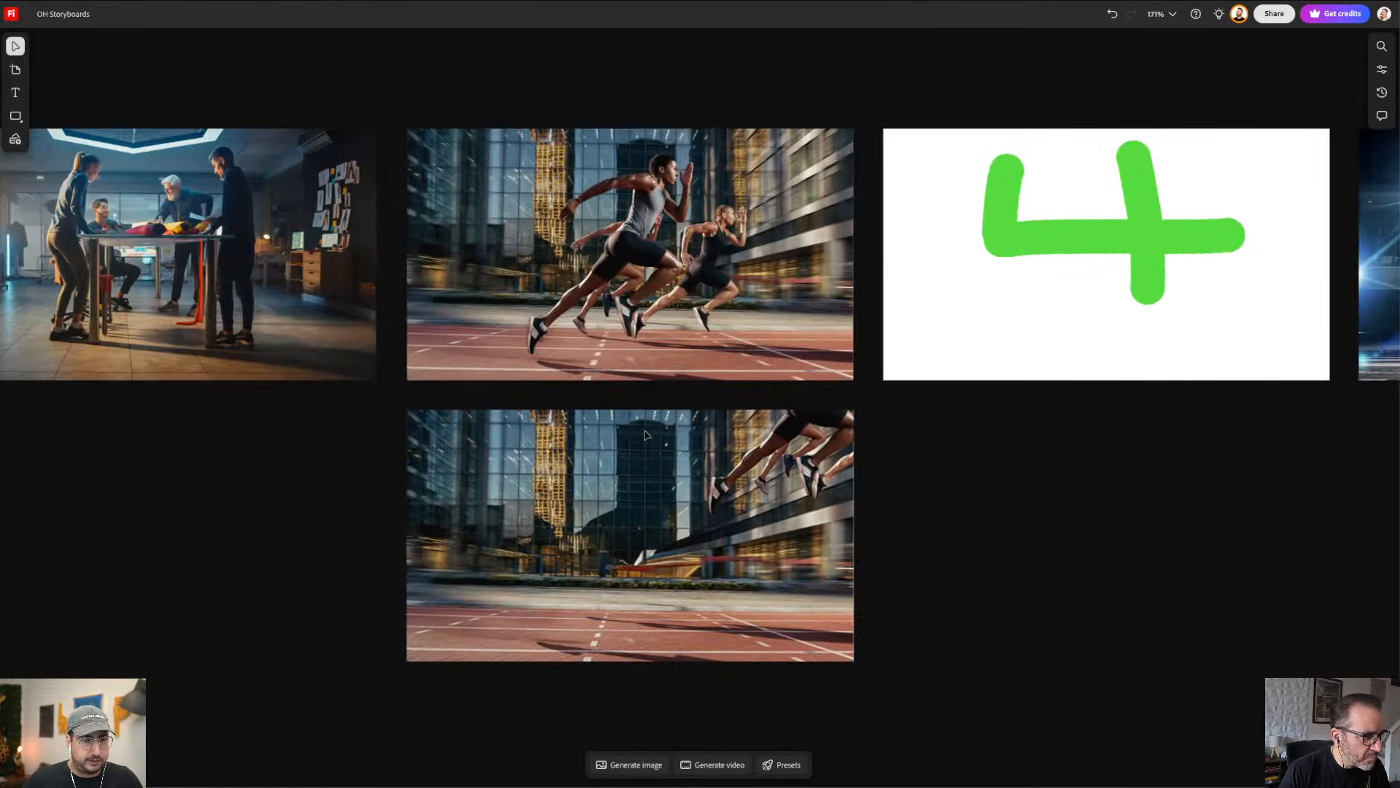
scroll(647, 435, "up", 2)
scroll(751, 277, "down", 1)
left_click(732, 767)
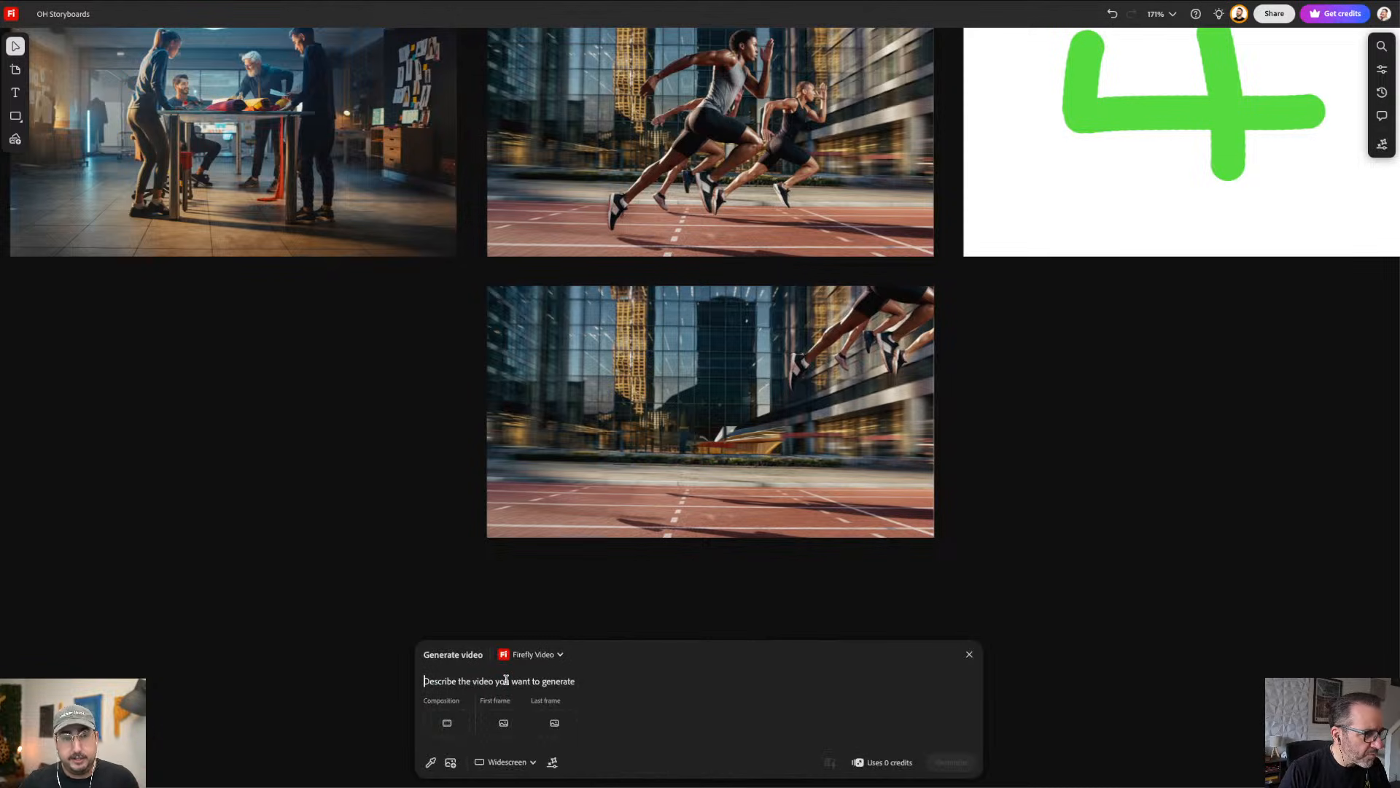
Step: Set the original runners panel as the video's first frame and the Panel 3b image below it as the last frame
left_click(430, 761)
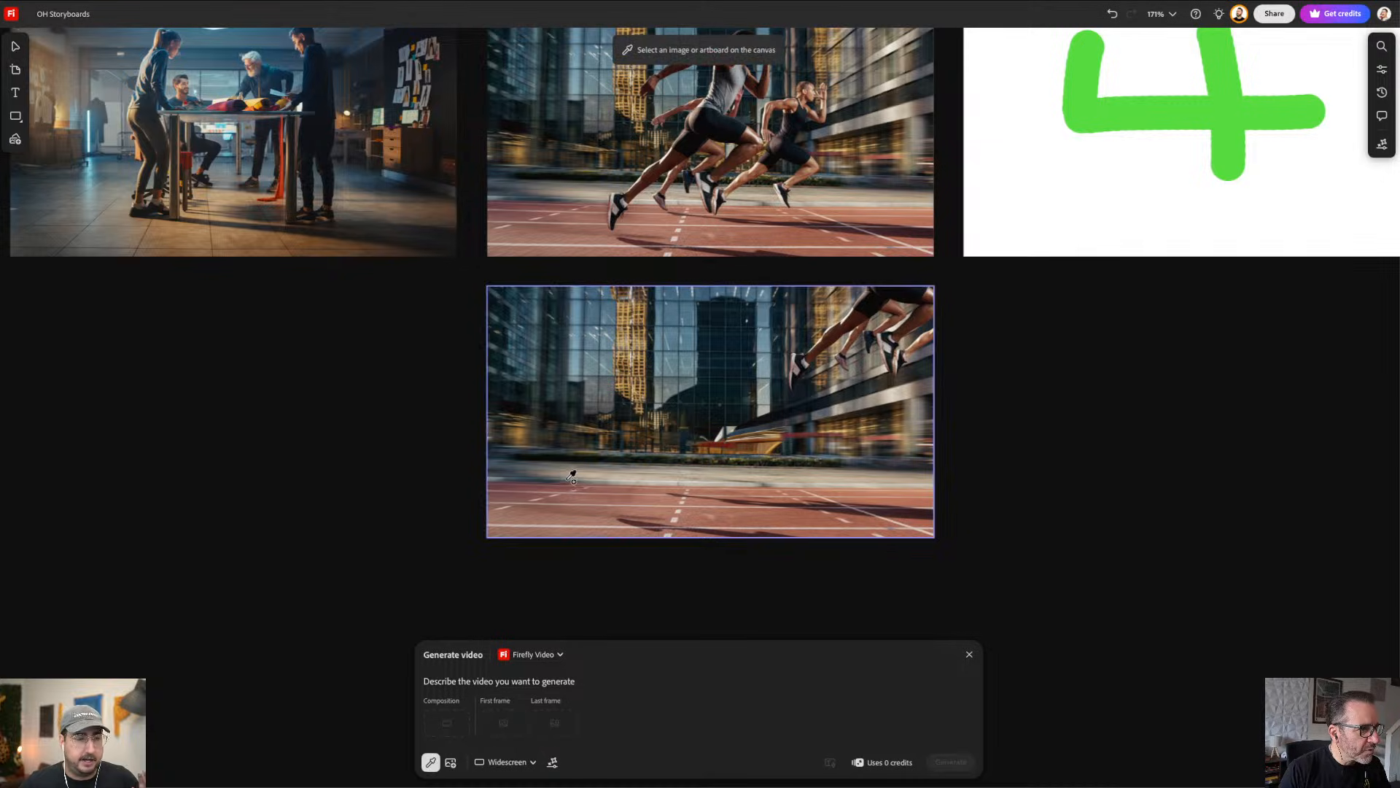
left_click(597, 213)
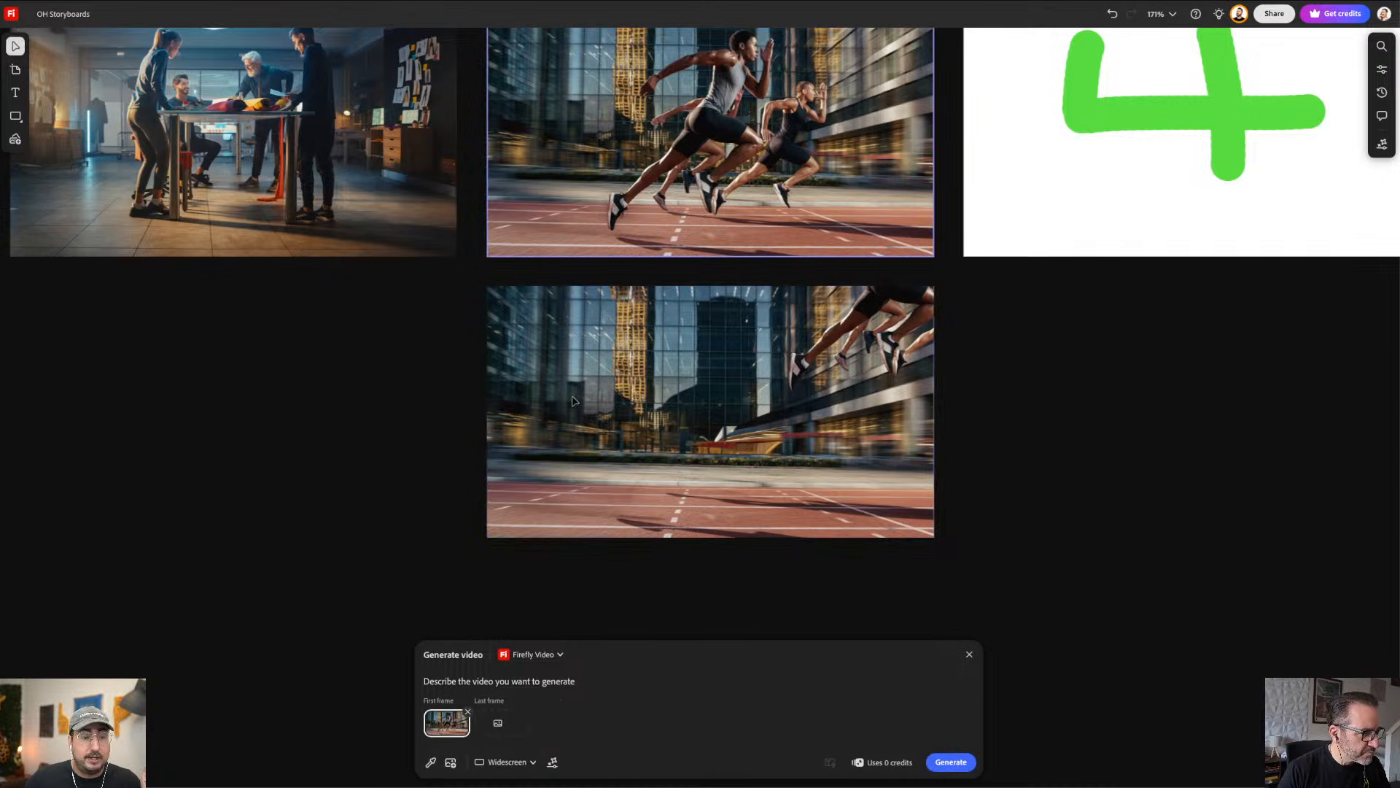
left_click(500, 726)
left_click(623, 467)
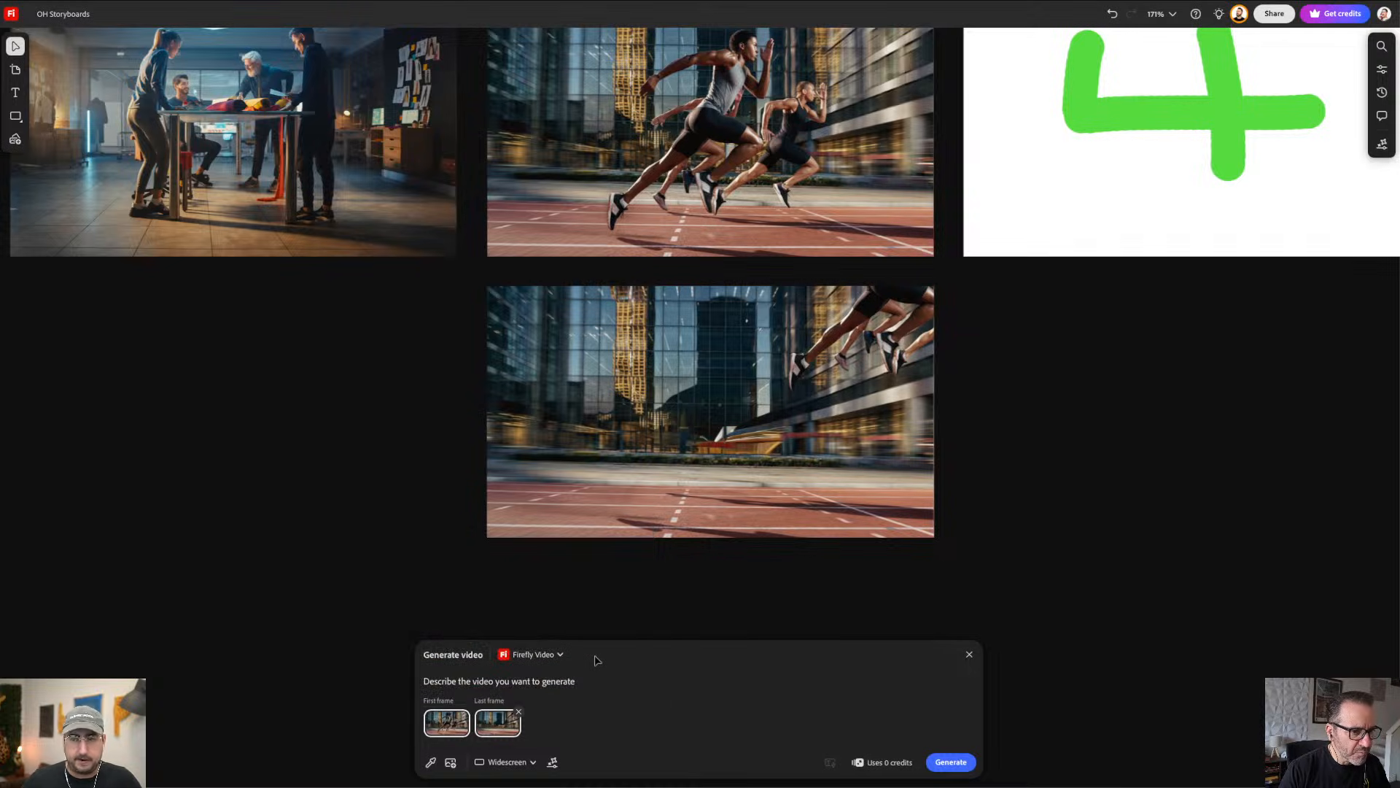
Step: Enter the video prompt "Runners running and lifting off the ground to levitate into air"
left_click(565, 678)
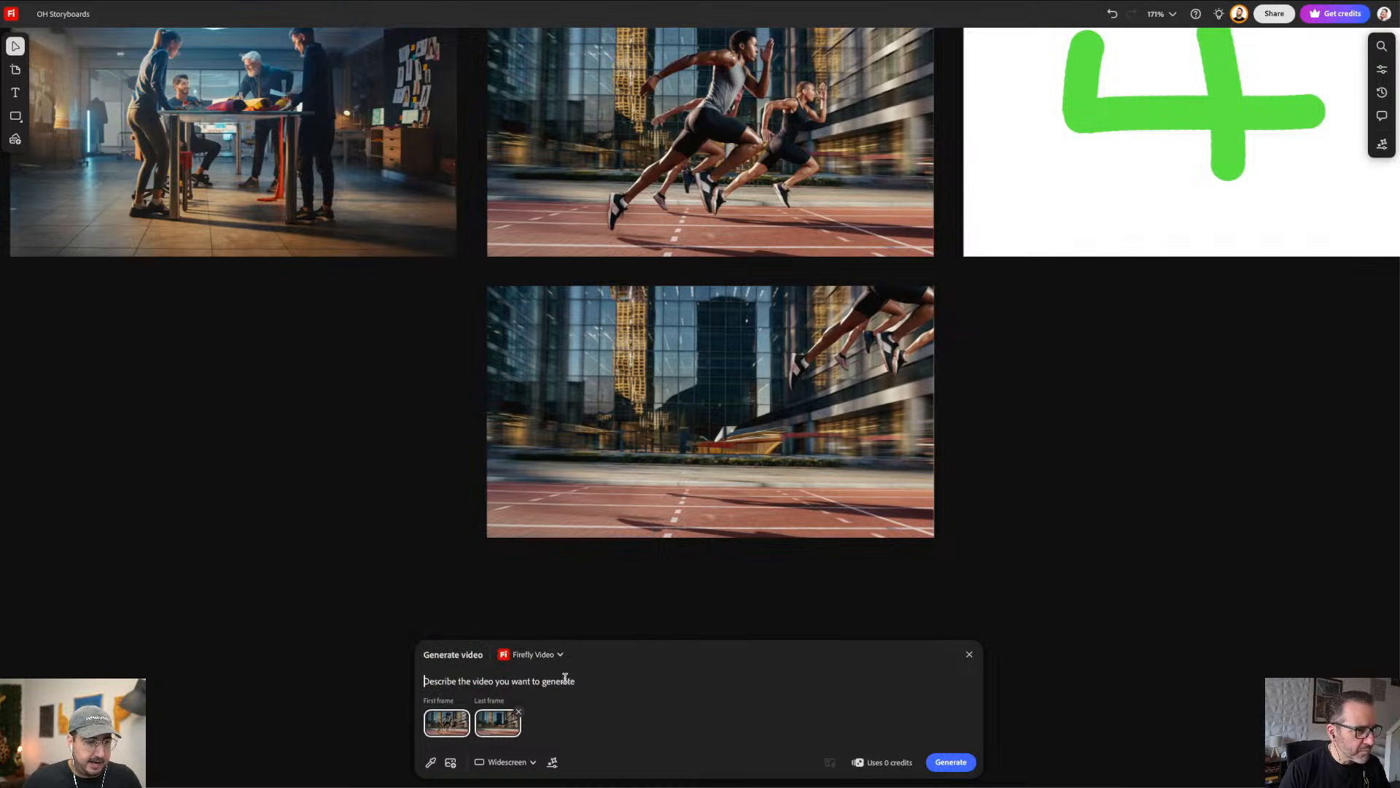
type("Ru")
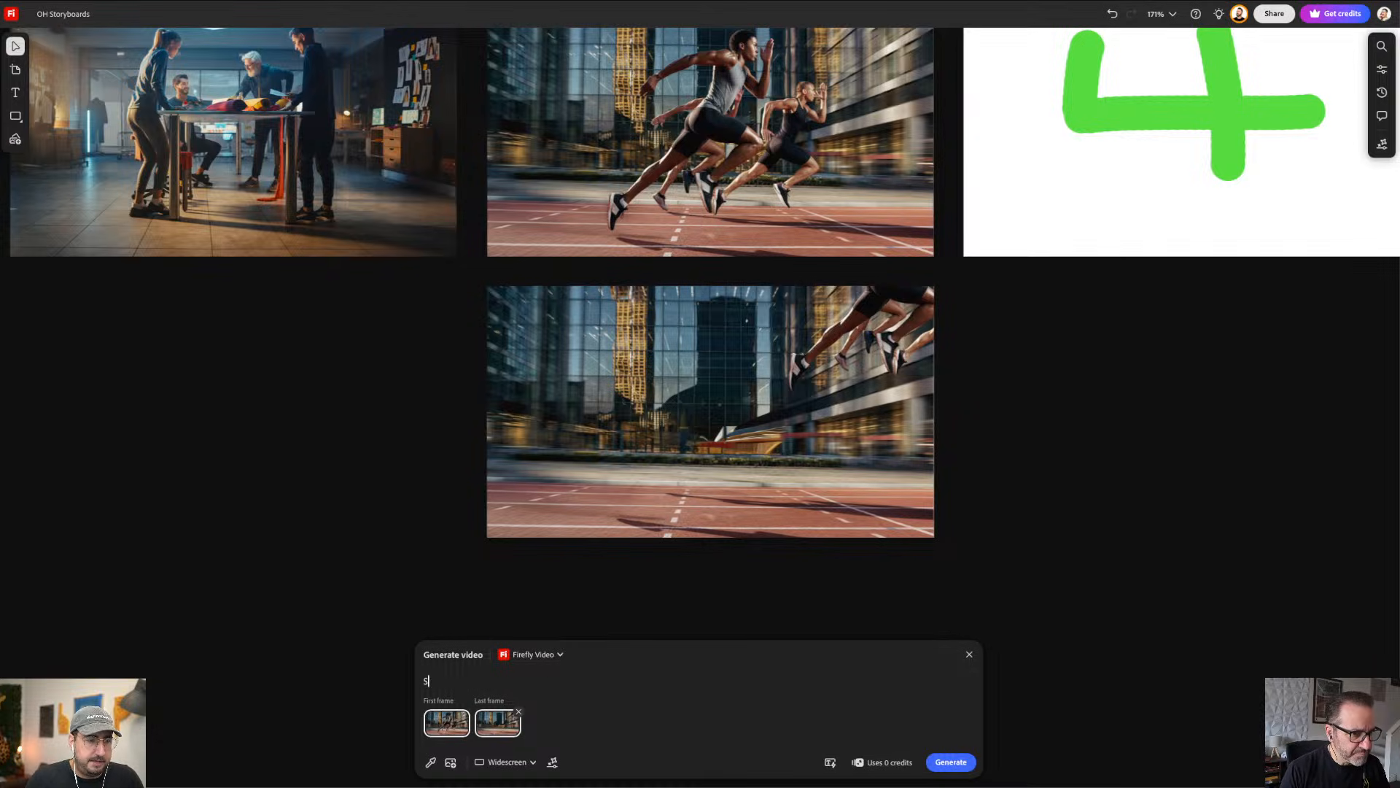
type("nners")
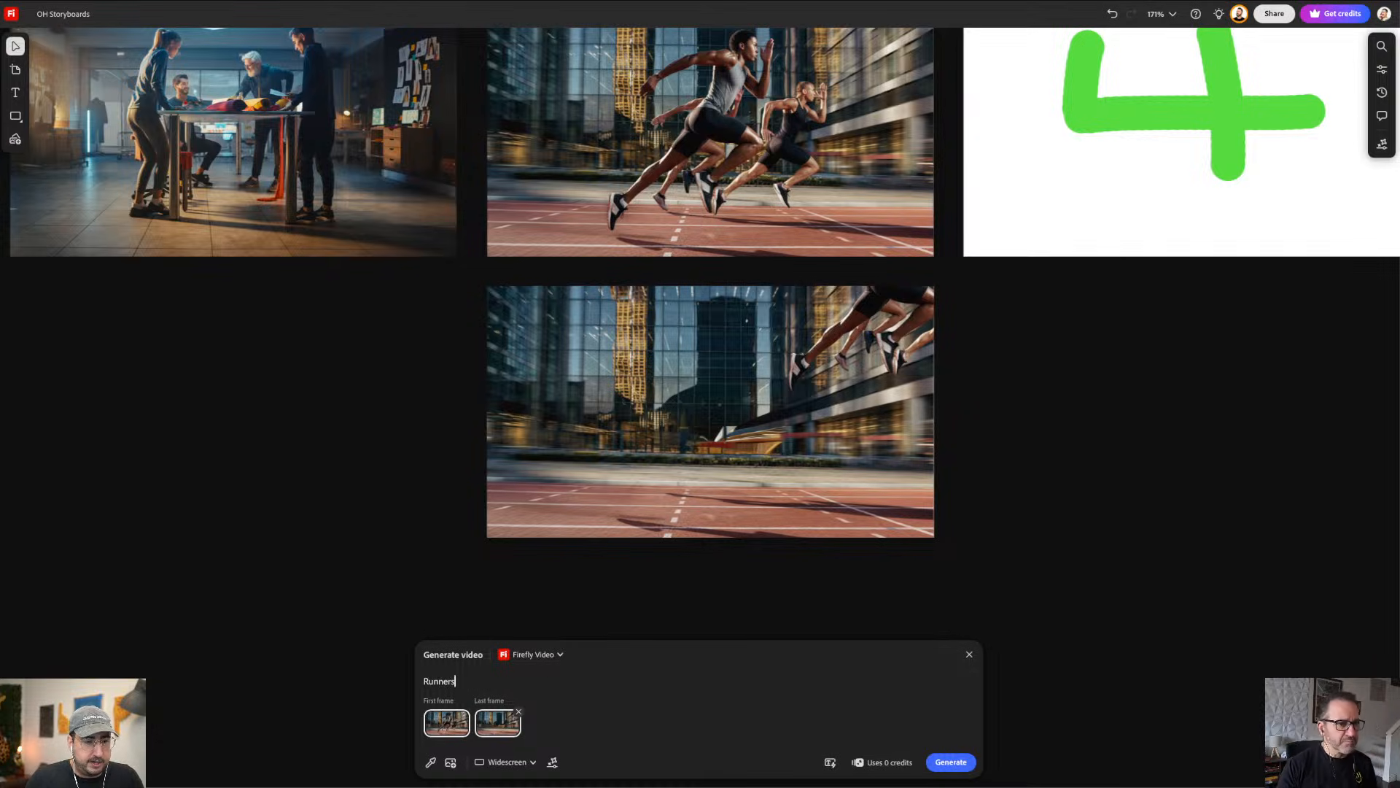
type(" running a")
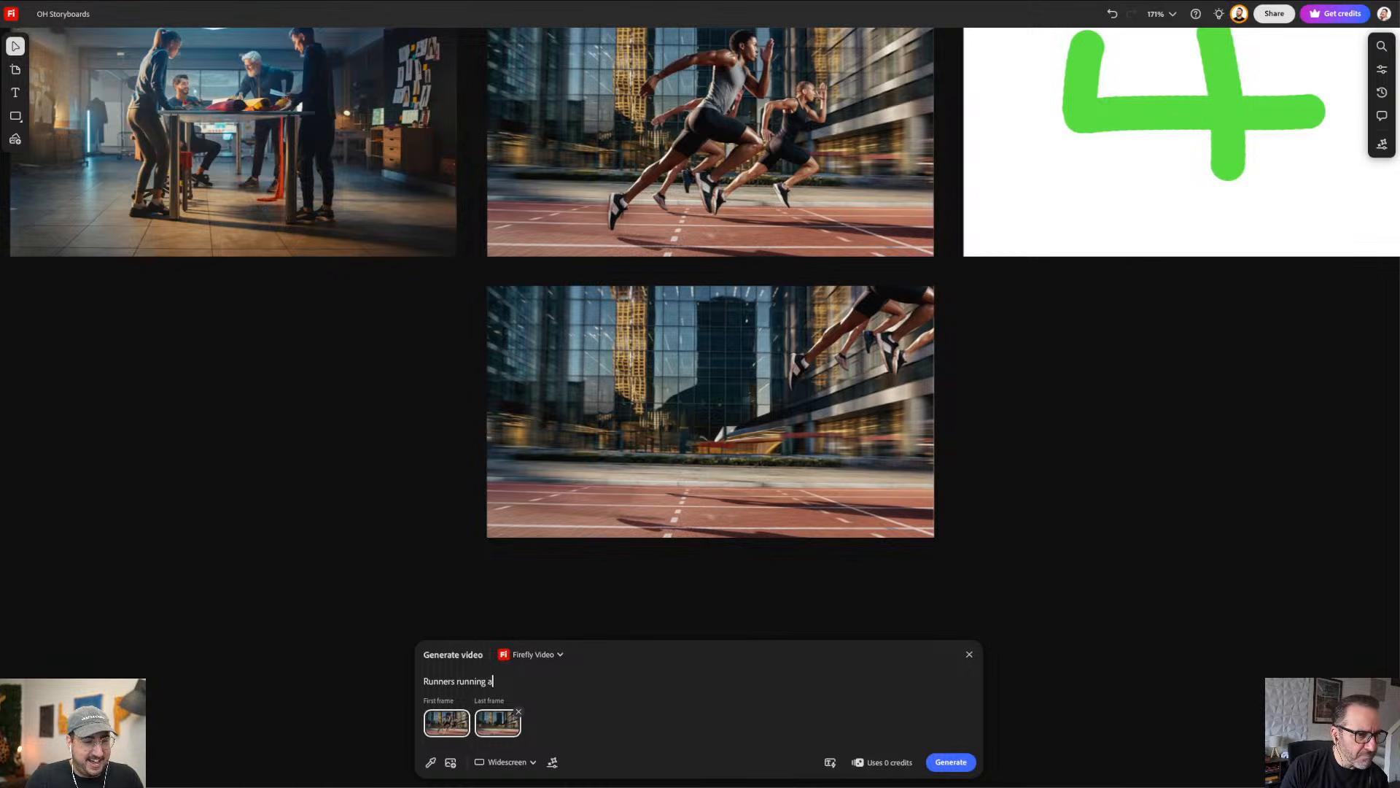
type("nd lift")
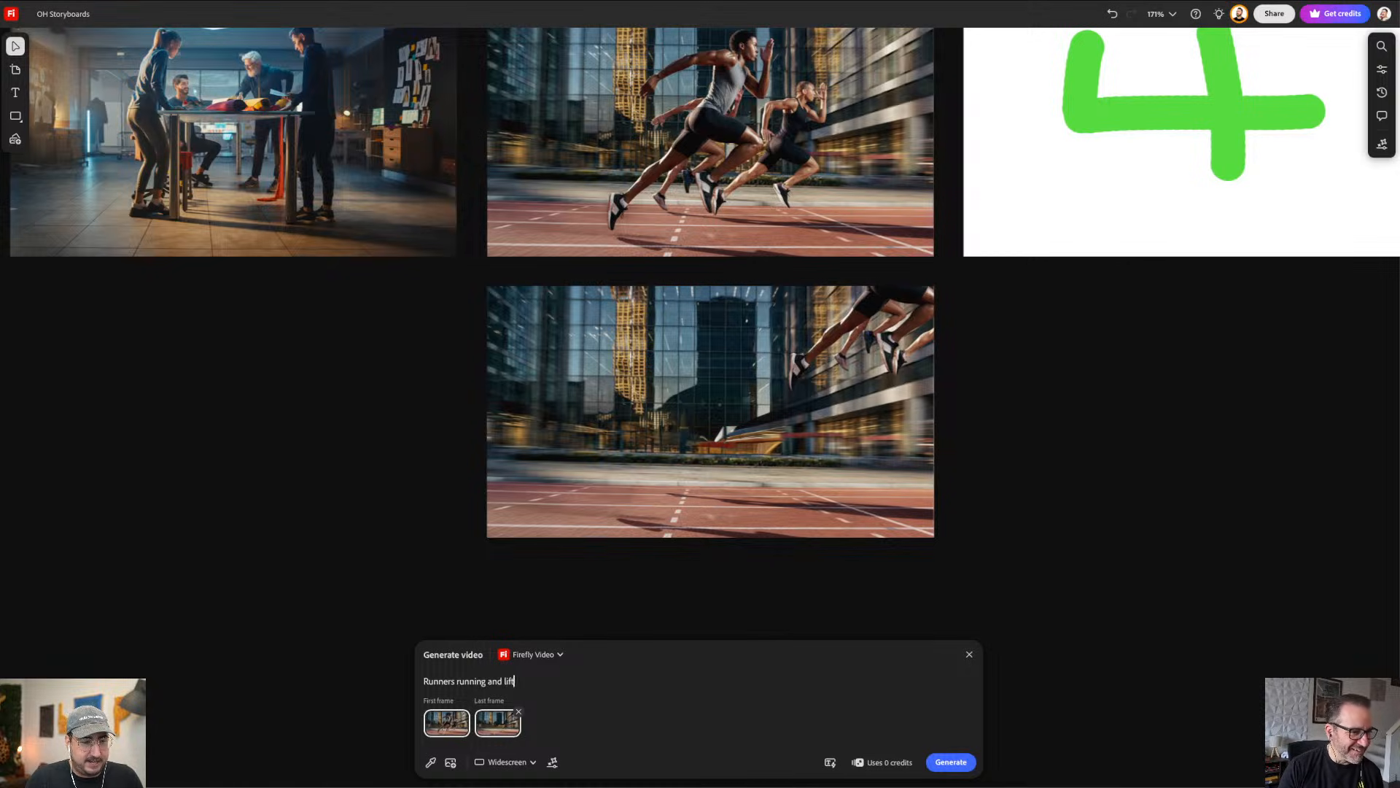
type("ing off the ")
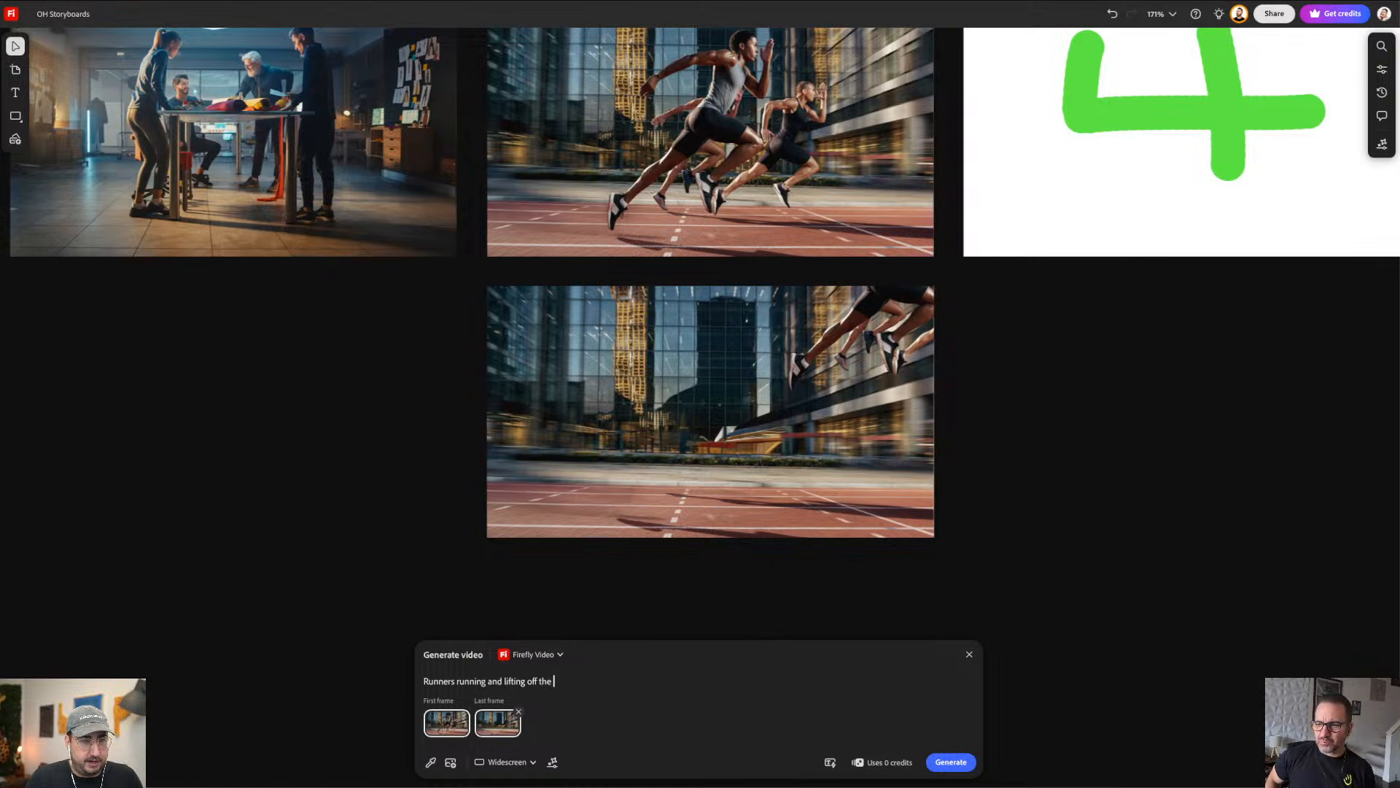
type("ground to leve")
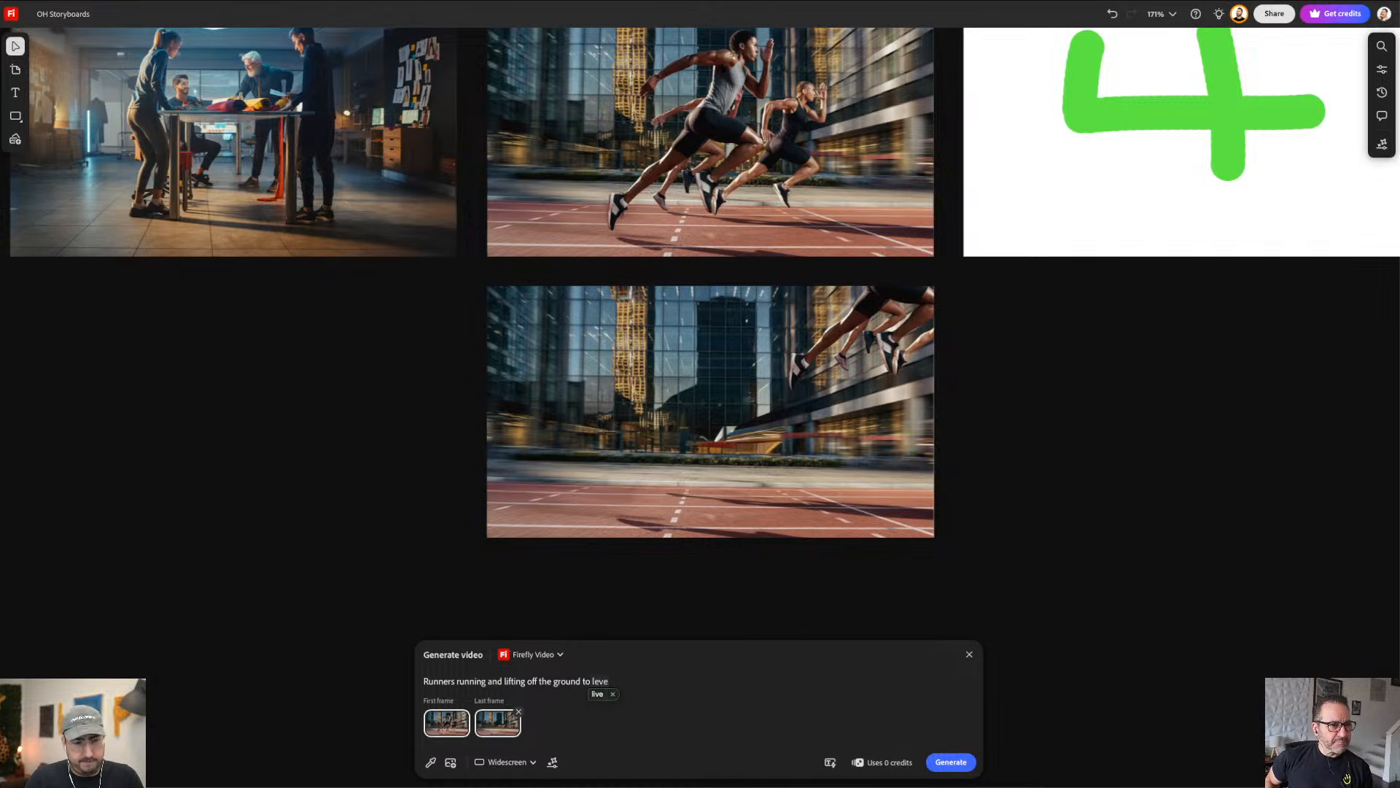
key("BackSpace")
type("it")
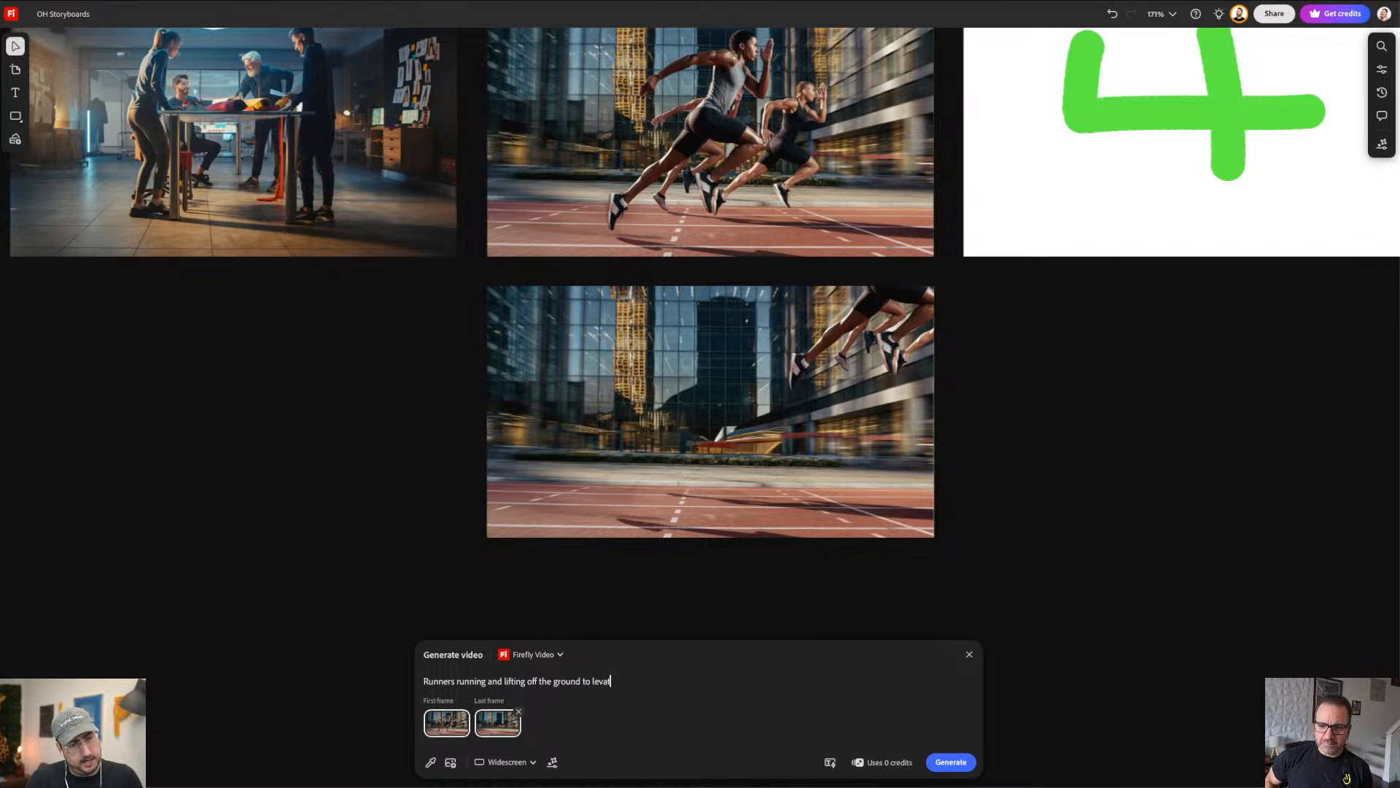
type("ate into air")
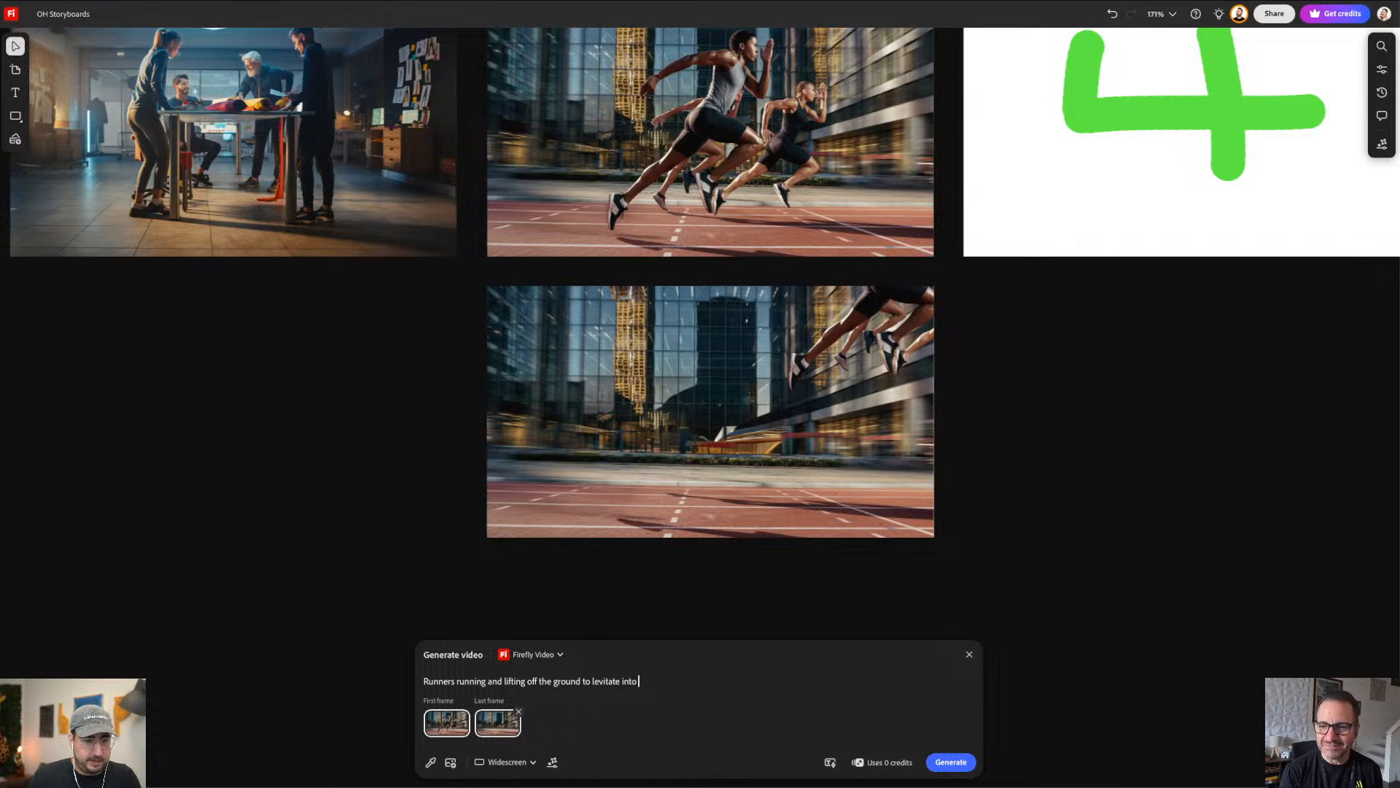
Step: Generate the runners video twice from the prompt and its two frames, and leave video generation
left_click(952, 759)
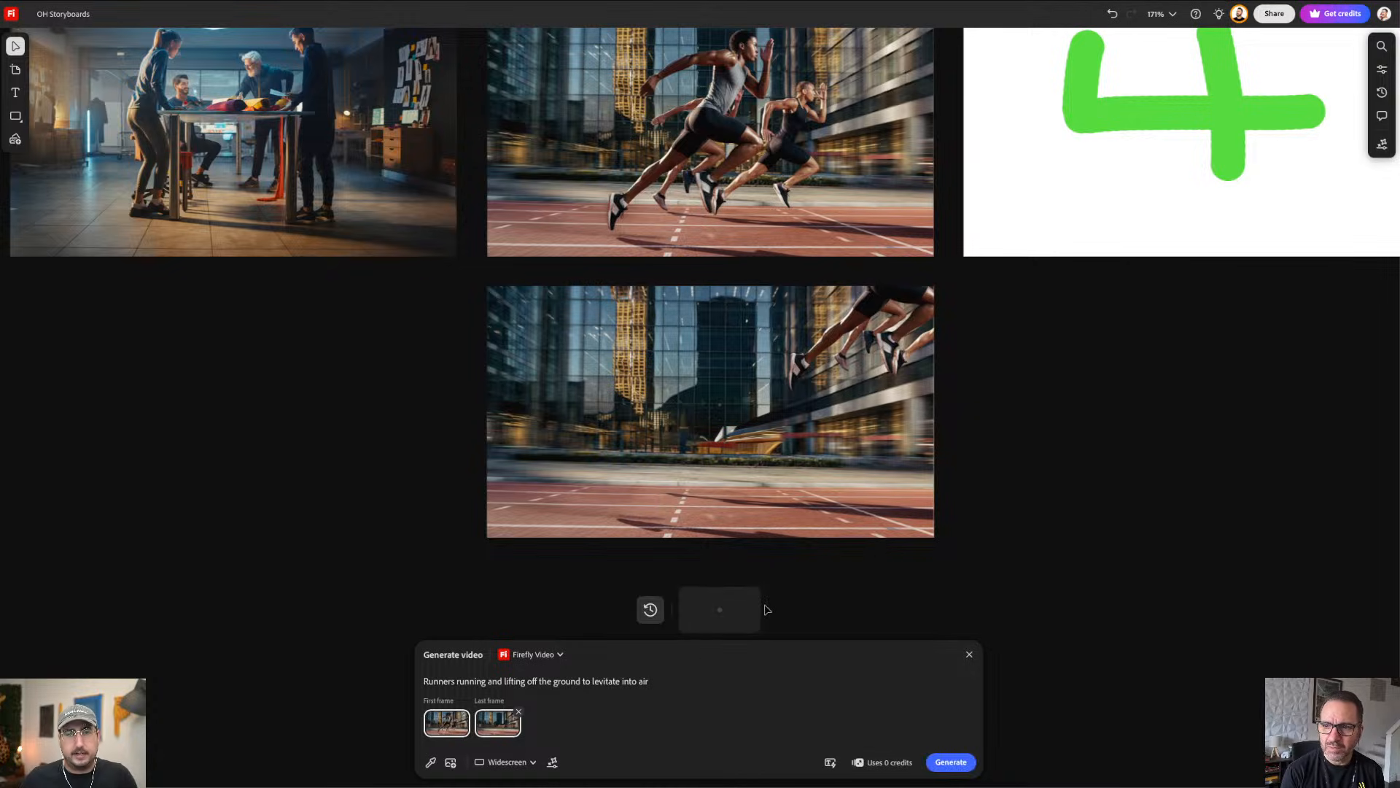
left_click(951, 761)
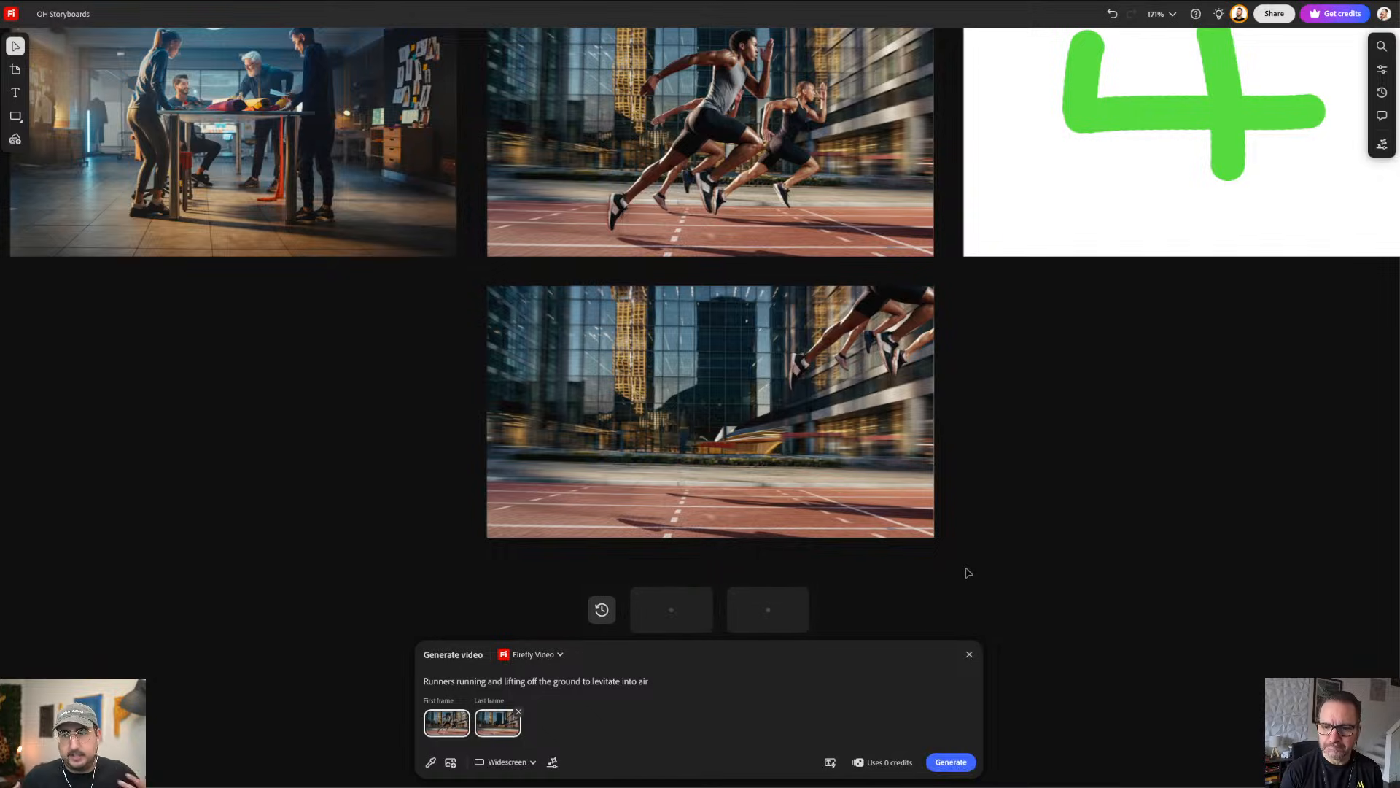
left_click(1028, 459)
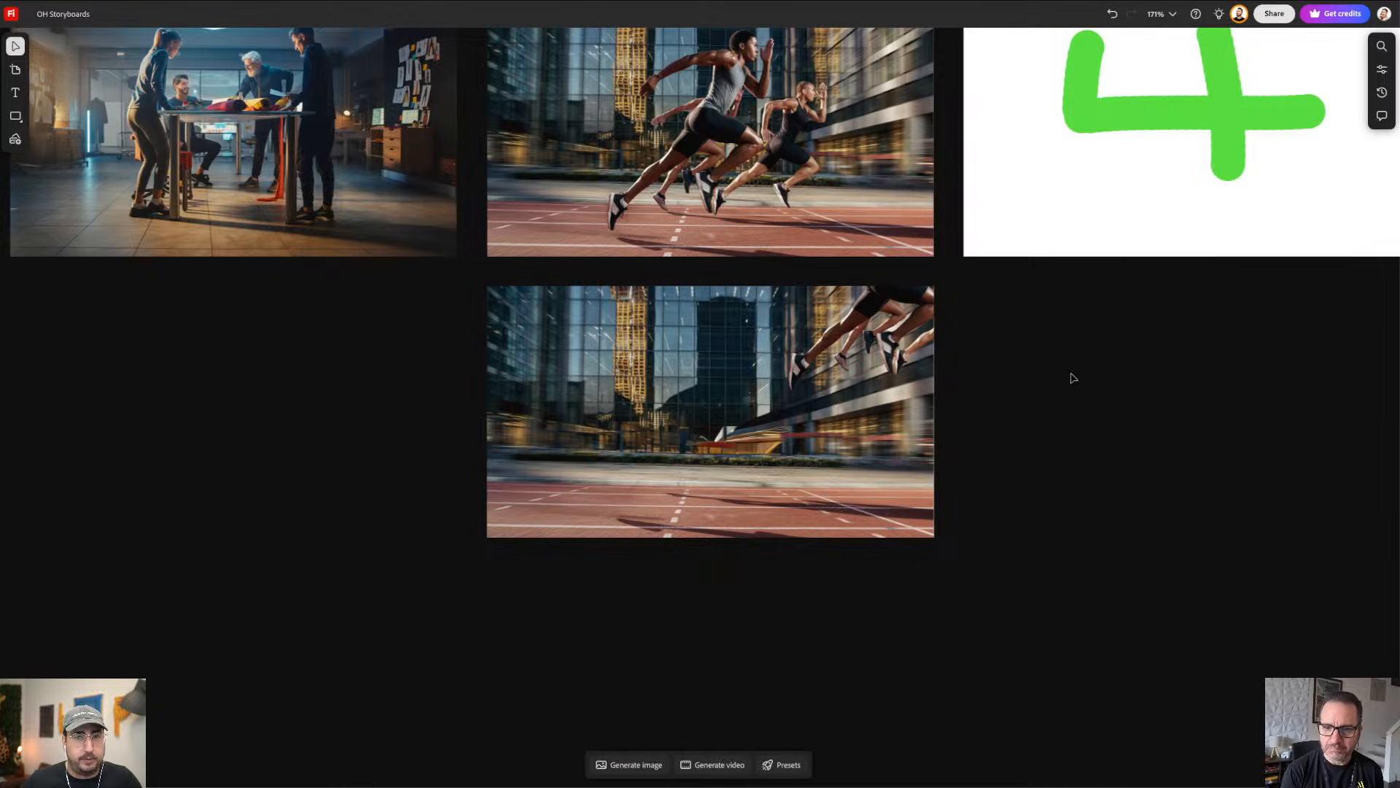
Step: Download the cyclists image from the group of generated images beside Artboard #1
left_click_drag(1069, 375, 636, 485)
scroll(974, 487, "down", 5)
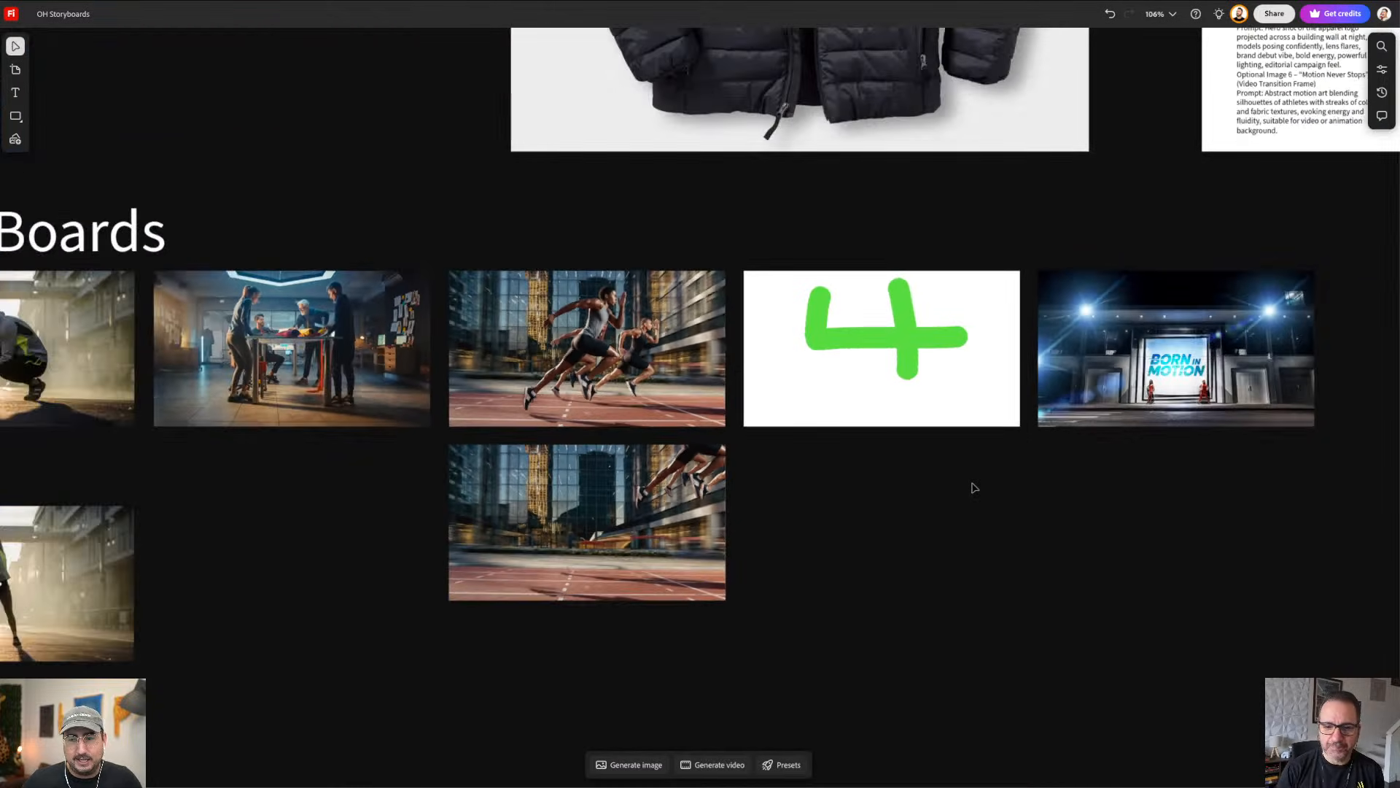
left_click_drag(1047, 494, 610, 502)
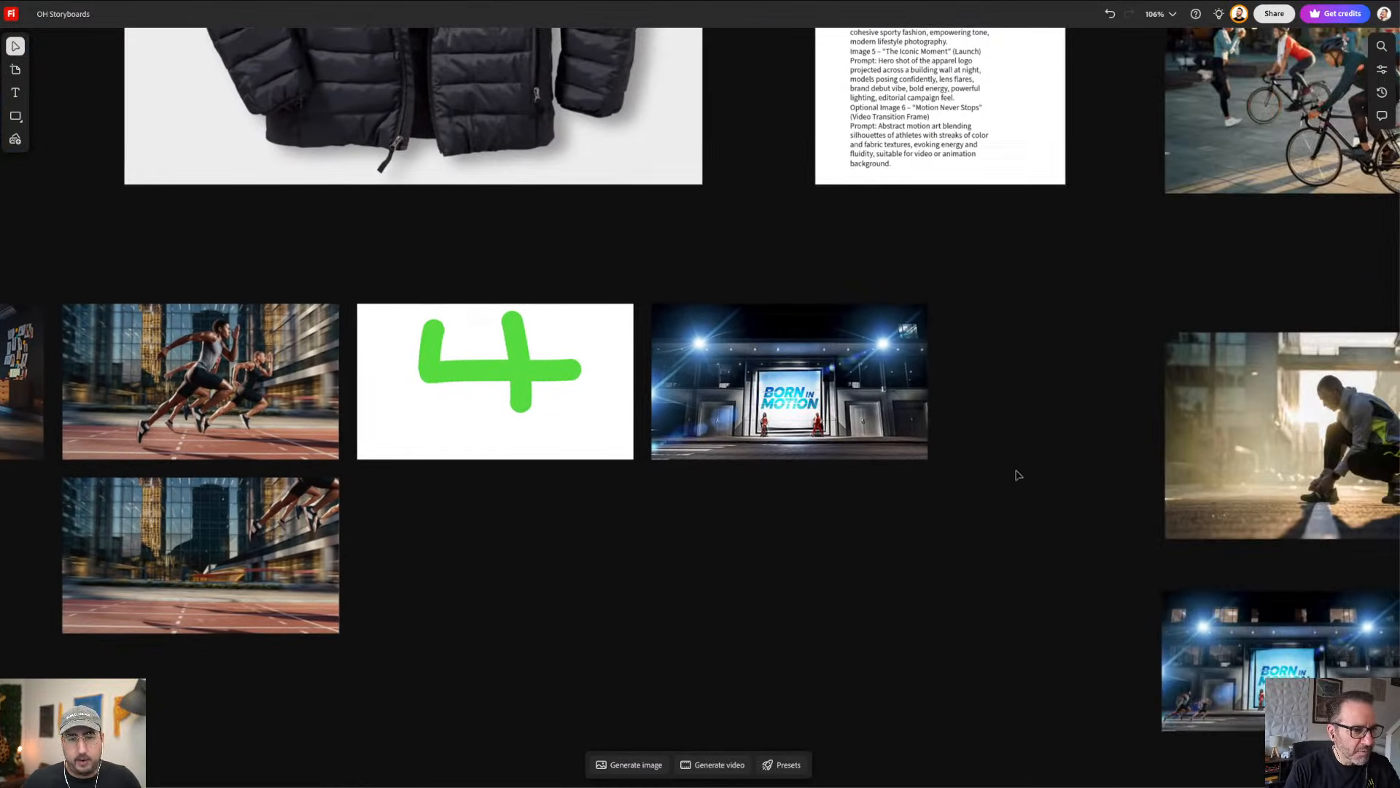
left_click_drag(1014, 438, 648, 527)
left_click_drag(978, 510, 757, 462)
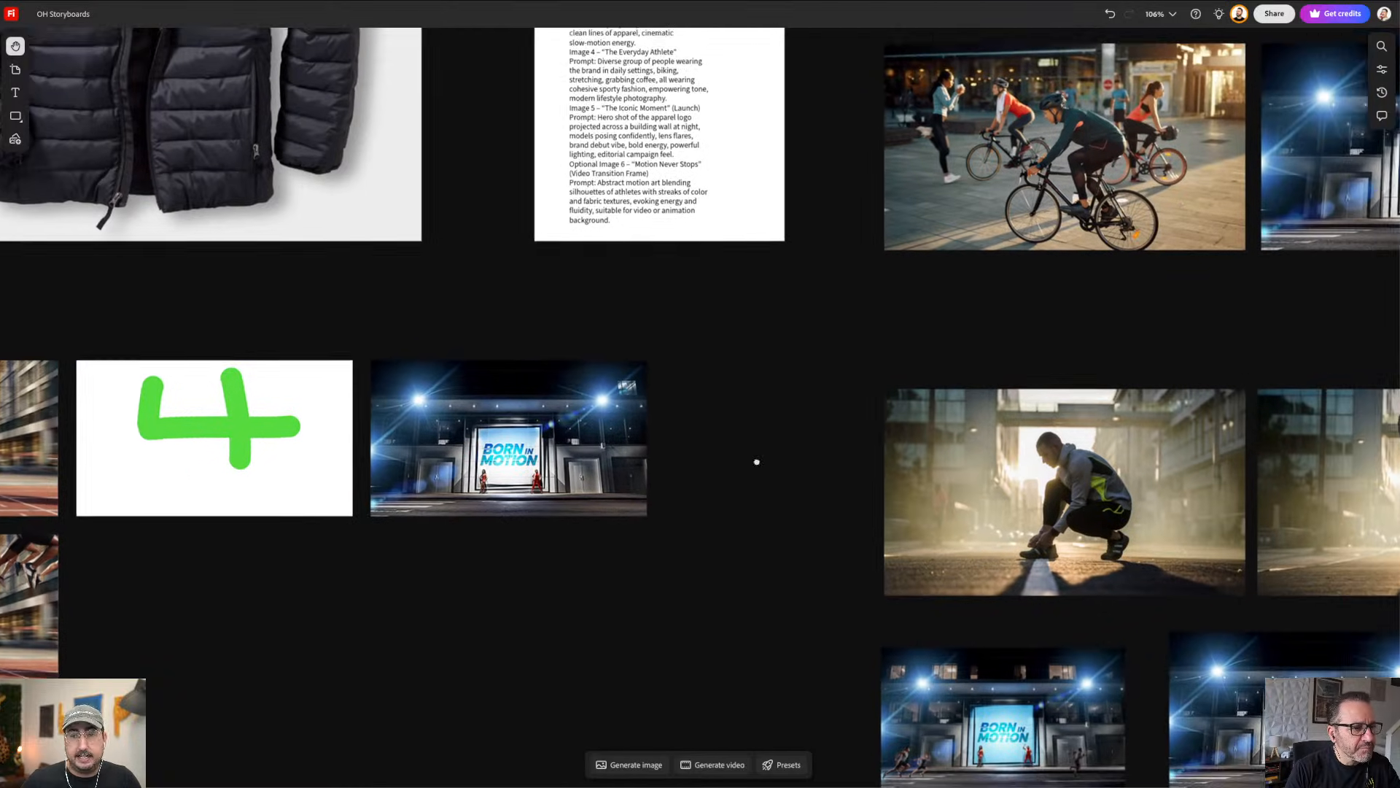
scroll(904, 482, "right", 3)
scroll(920, 486, "down", 3)
scroll(773, 430, "right", 5)
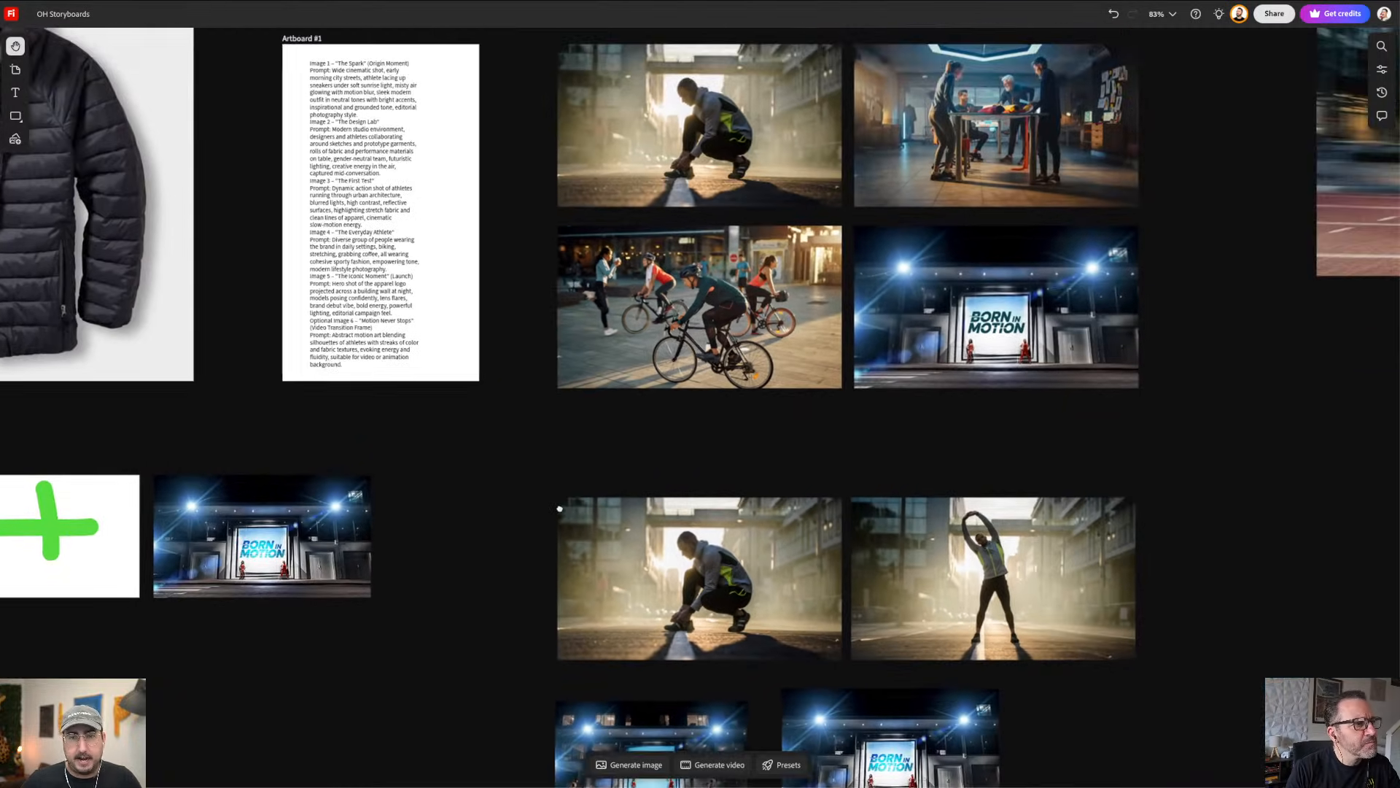
left_click(645, 385)
left_click(822, 200)
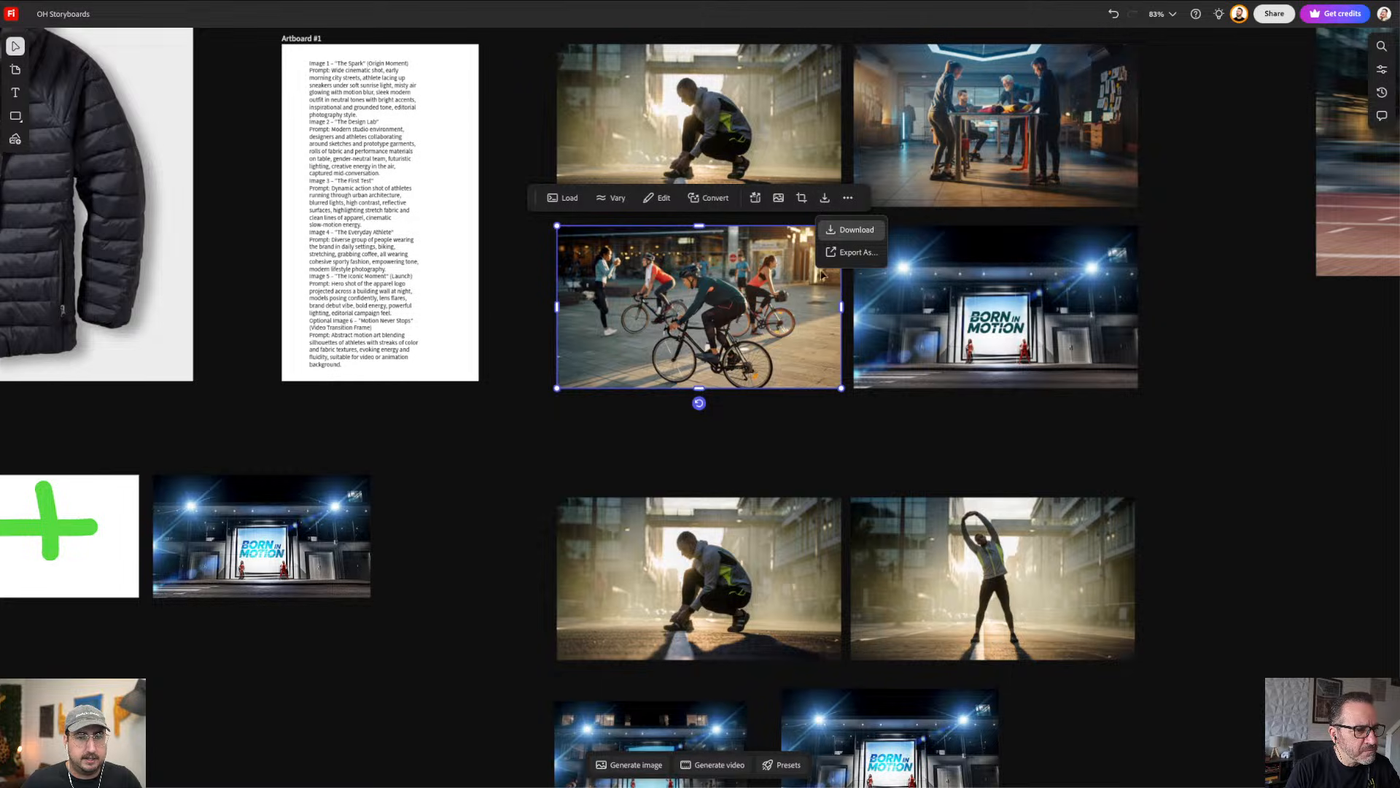
left_click(848, 232)
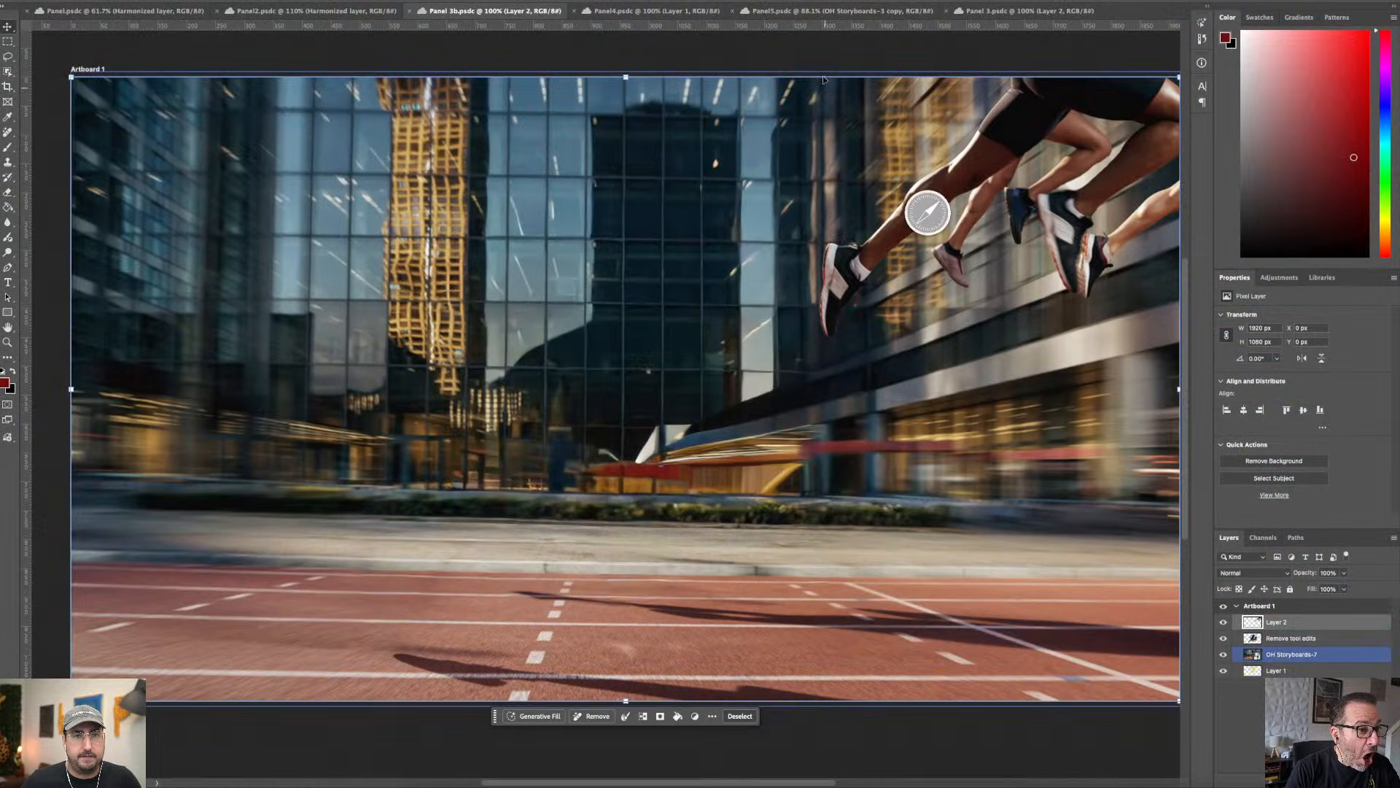
Step: Switch to Photoshop and bring up the Panel4 document with the green 4
left_click(656, 11)
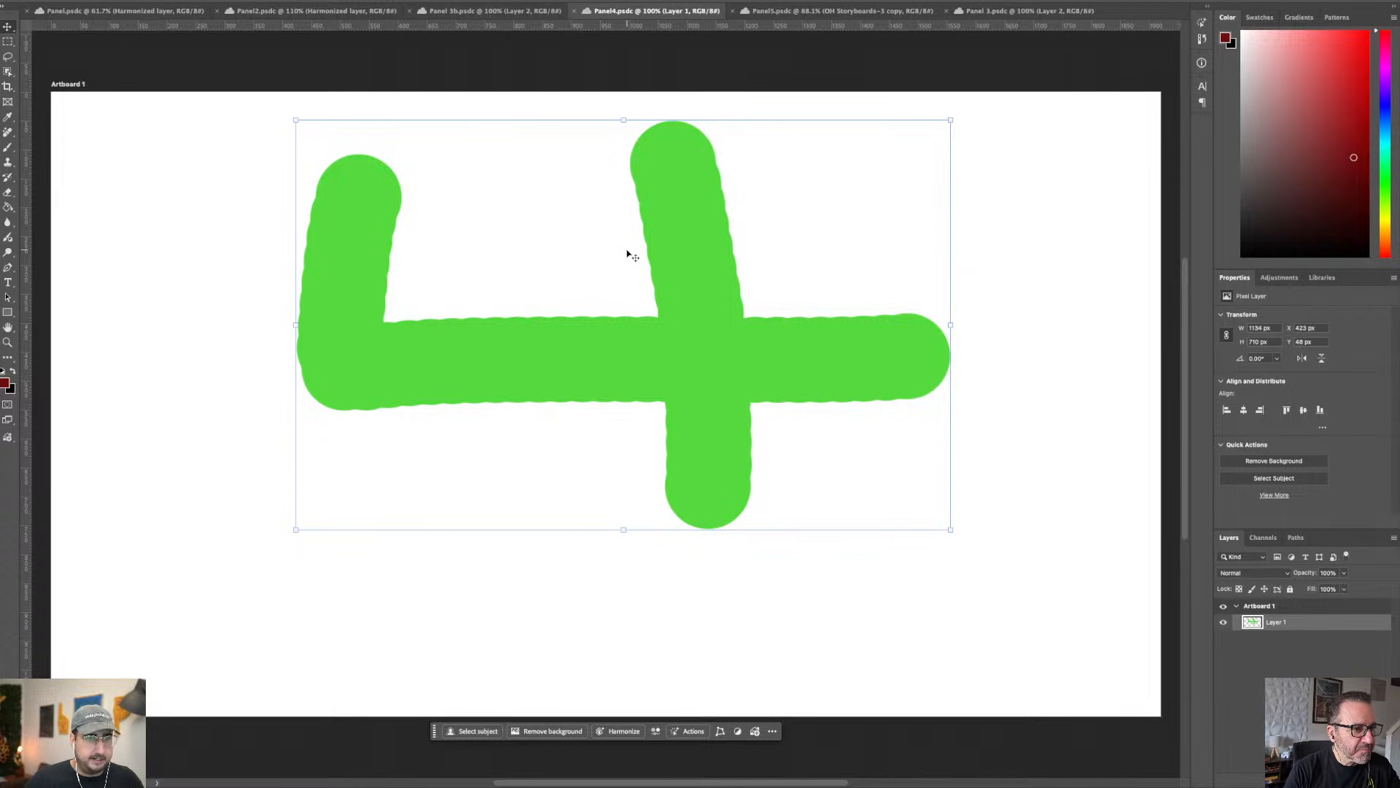
key("ctrl+o")
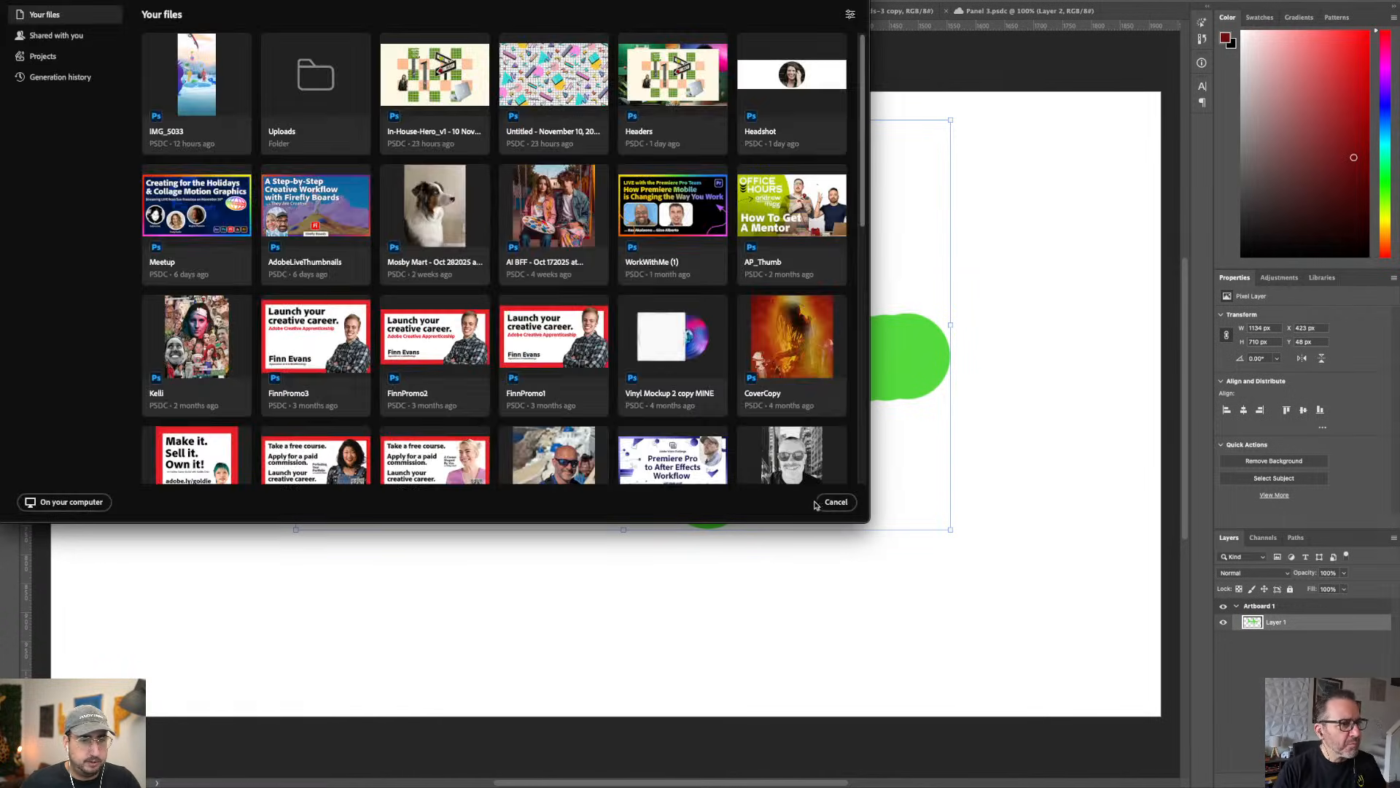
left_click(824, 504)
left_click(458, 759)
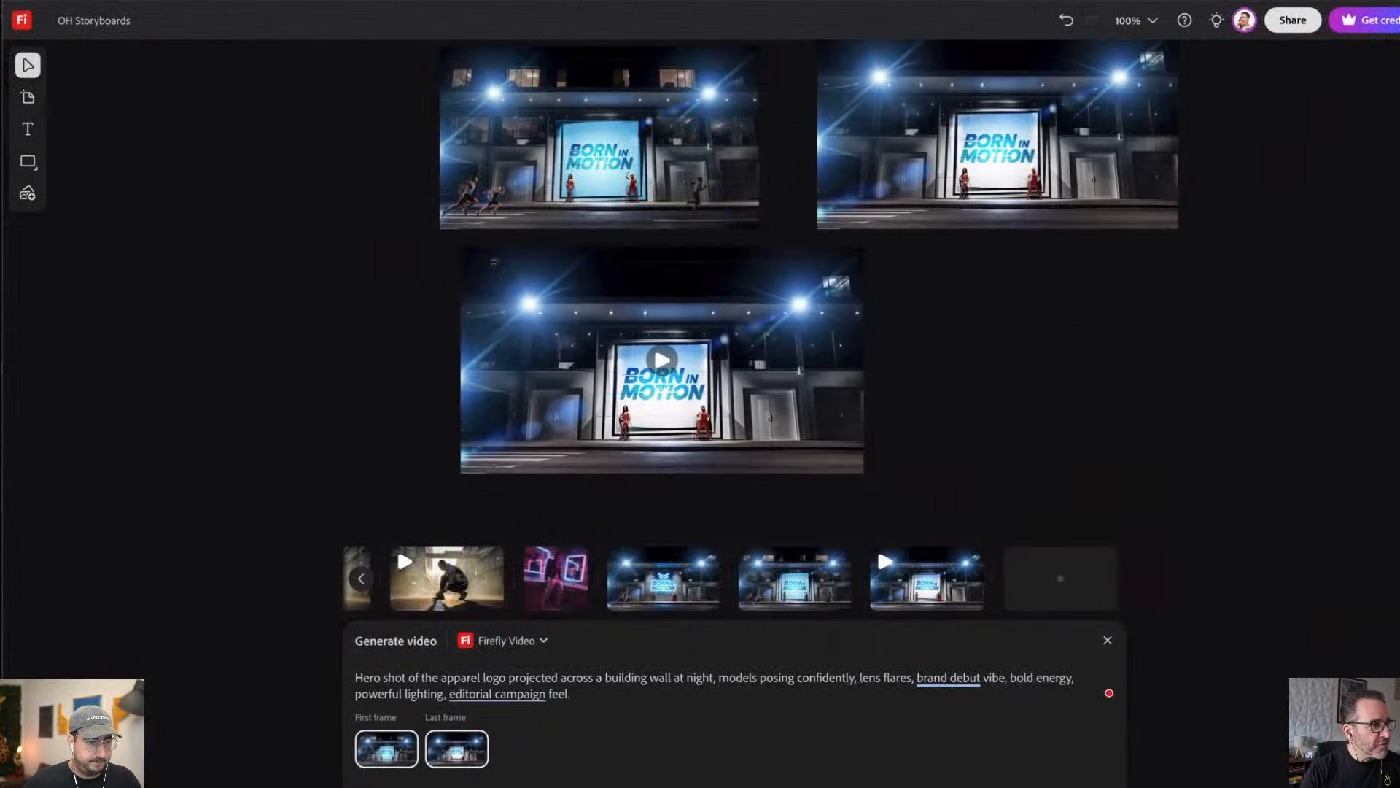
Step: On the Firefly board, position the generated Born in Motion video beneath its two source images and play it
left_click(499, 271)
left_click(938, 453)
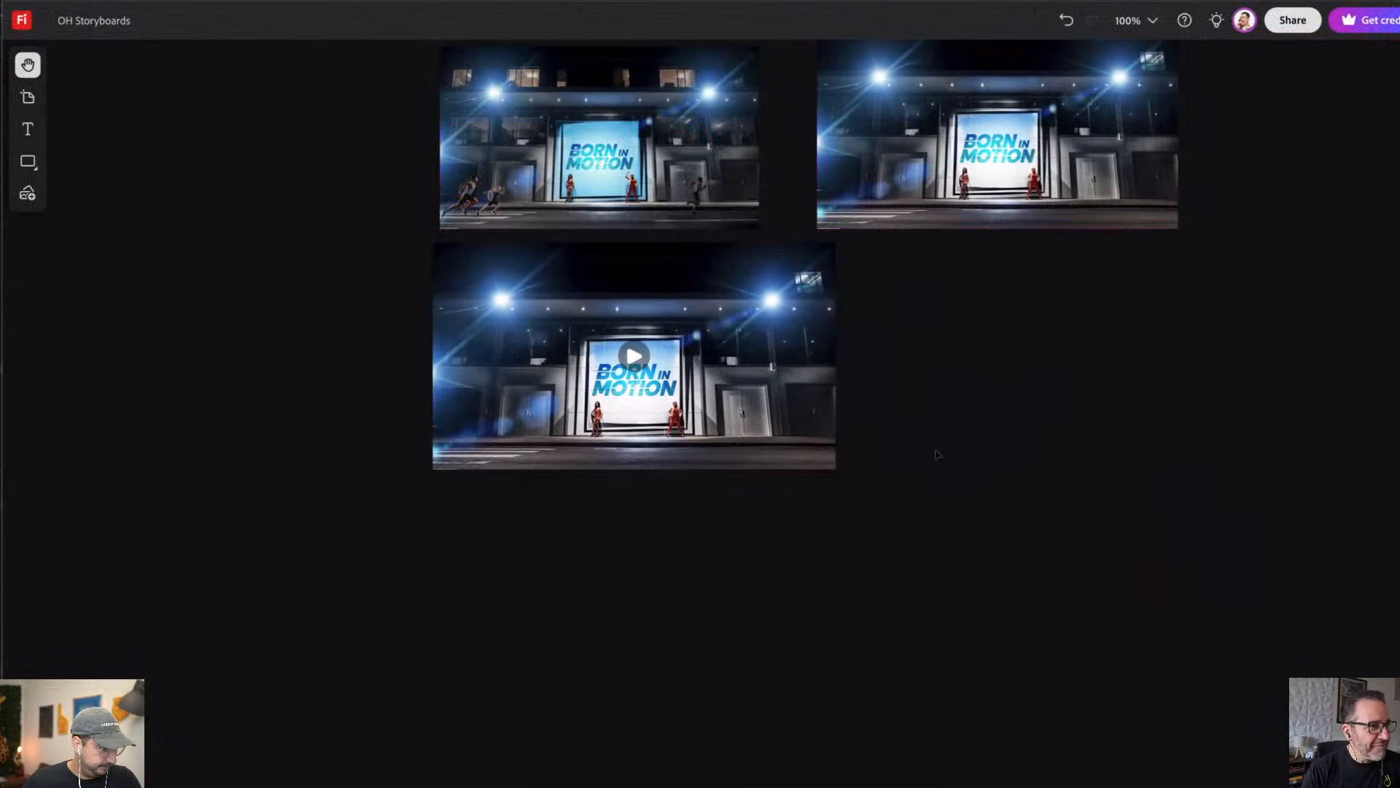
scroll(977, 463, "left", 5)
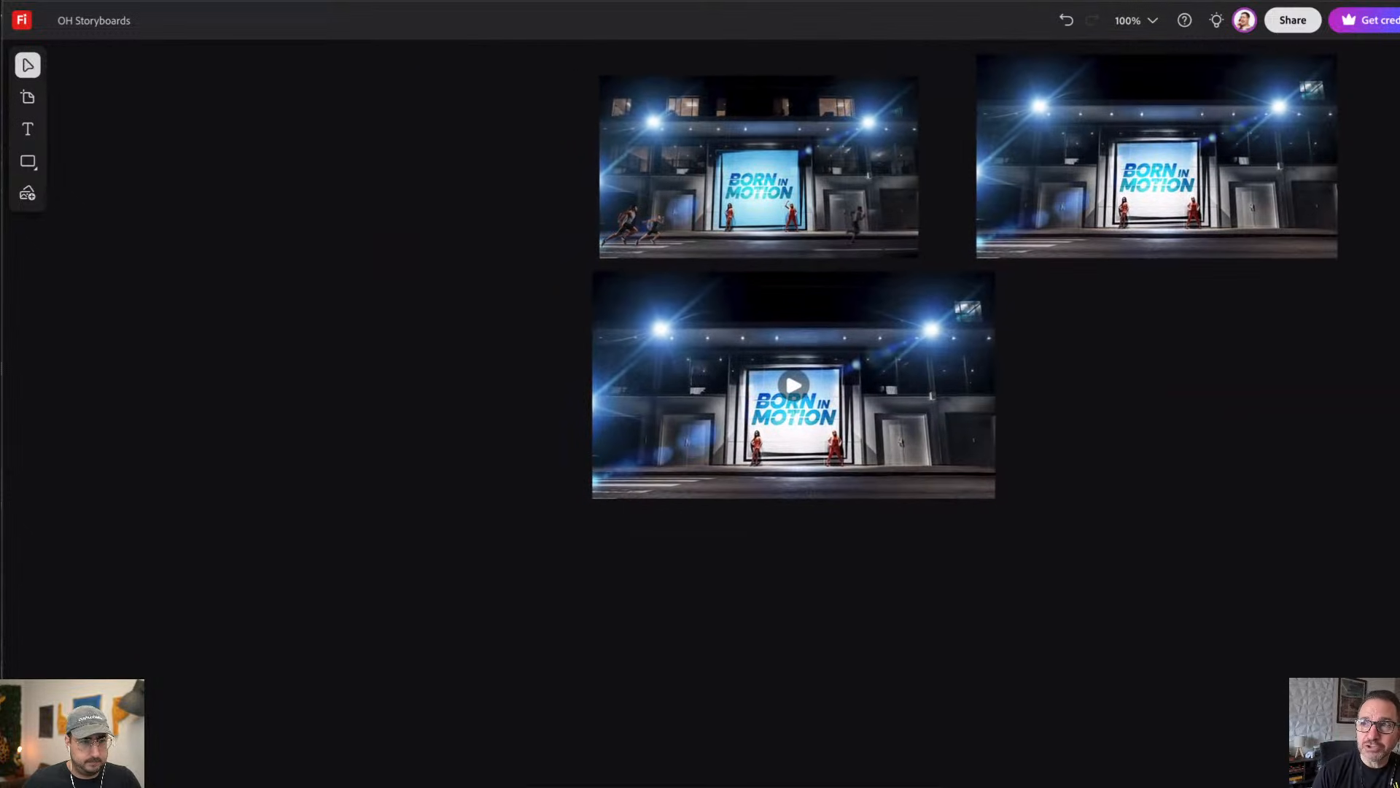
left_click(789, 393)
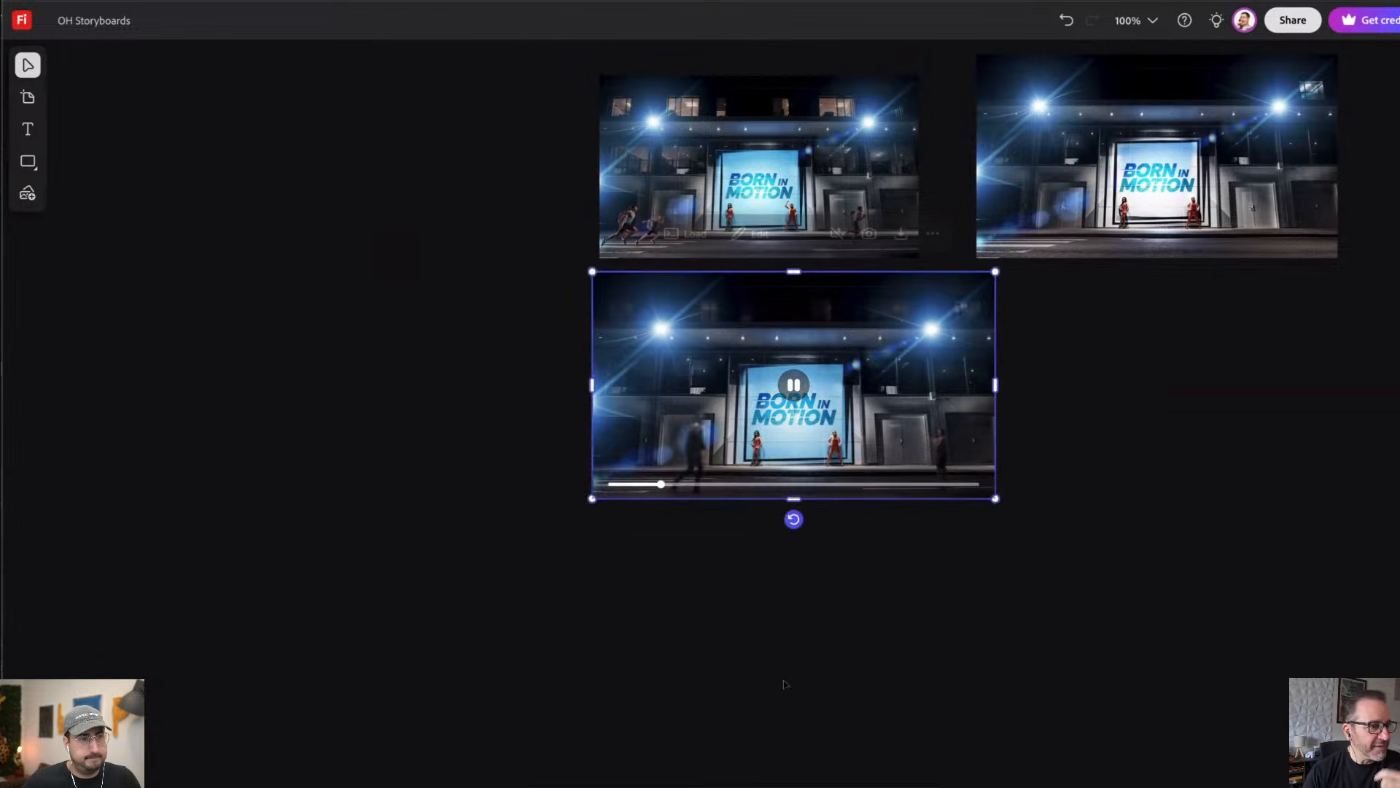
key("ctrl+equal")
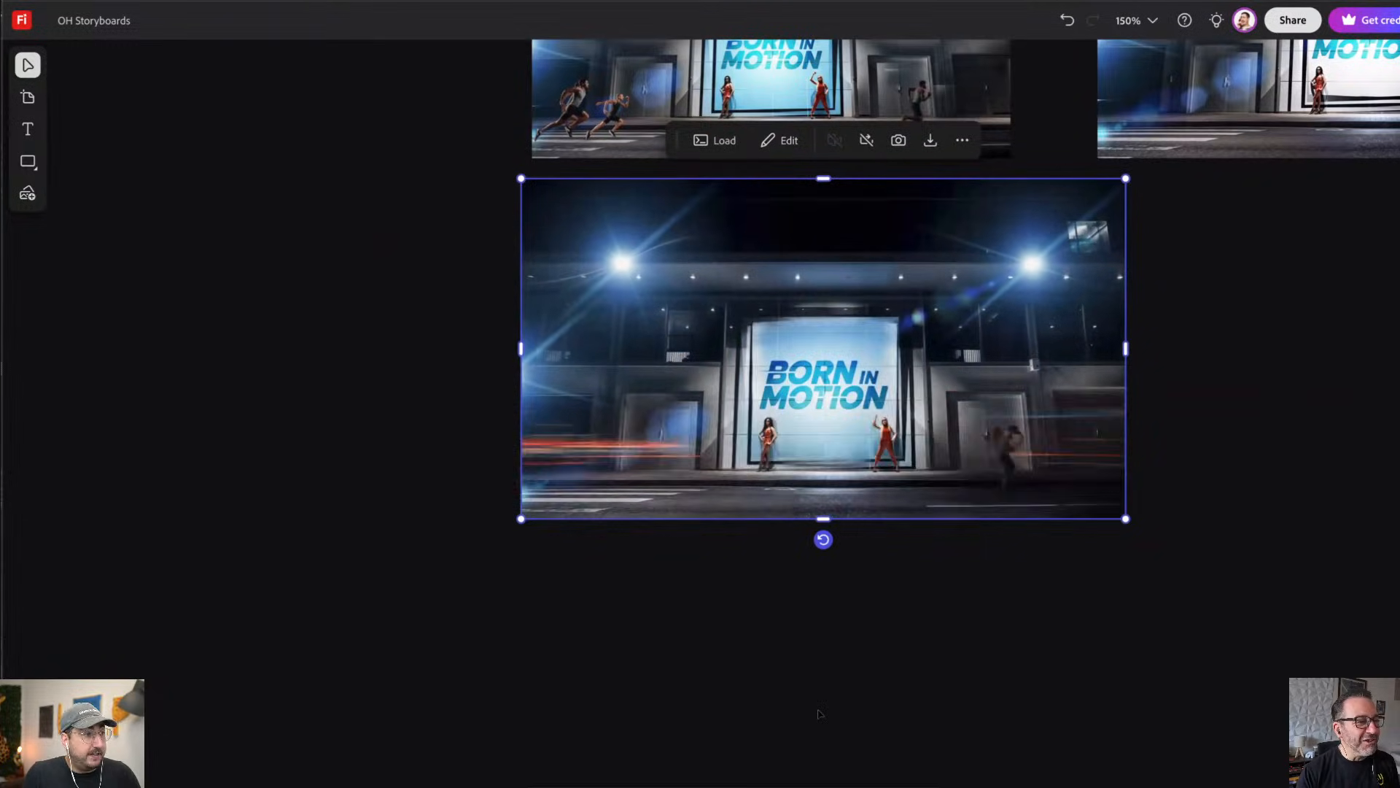
left_click(823, 539)
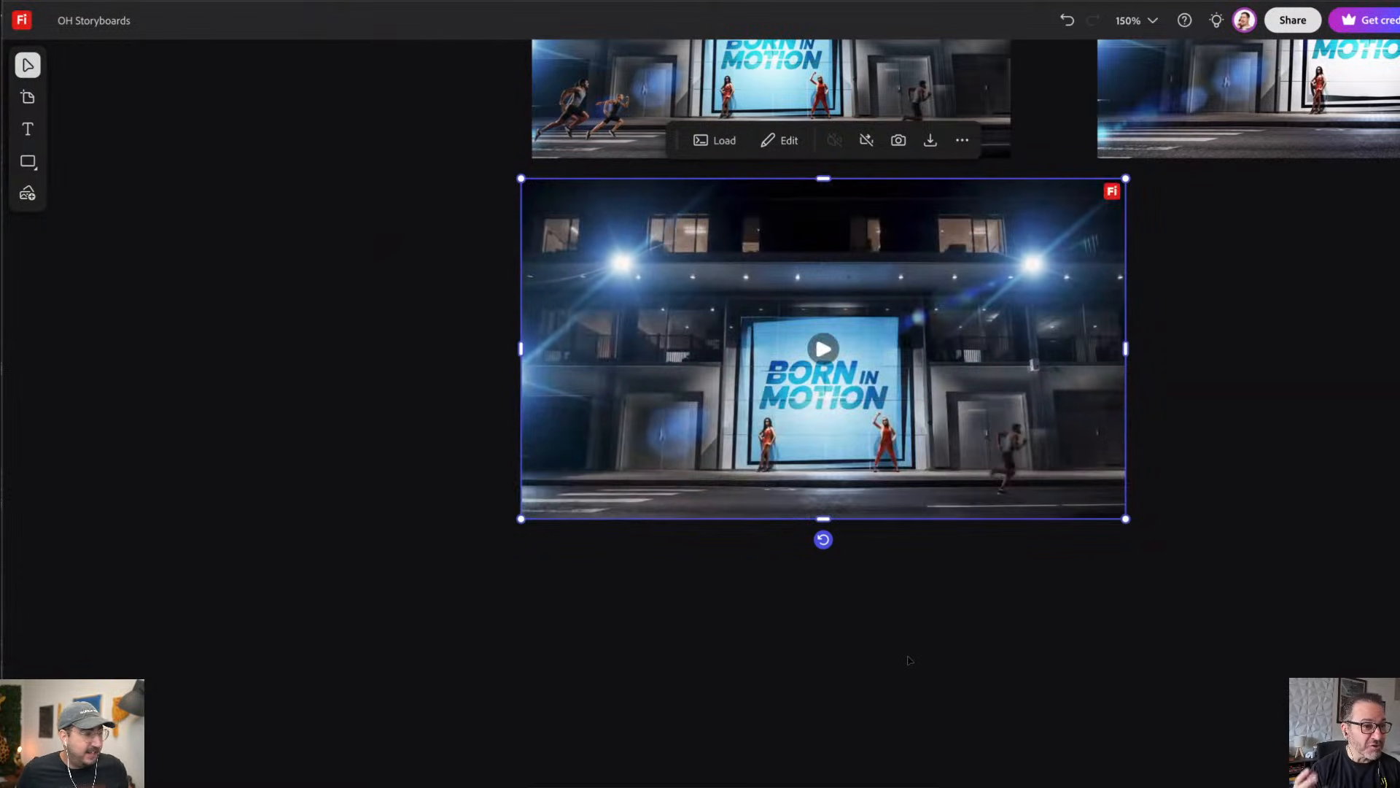
Step: Place the second generated Born in Motion video on the canvas, just right of the first video
key("super+minus")
key("super+minus")
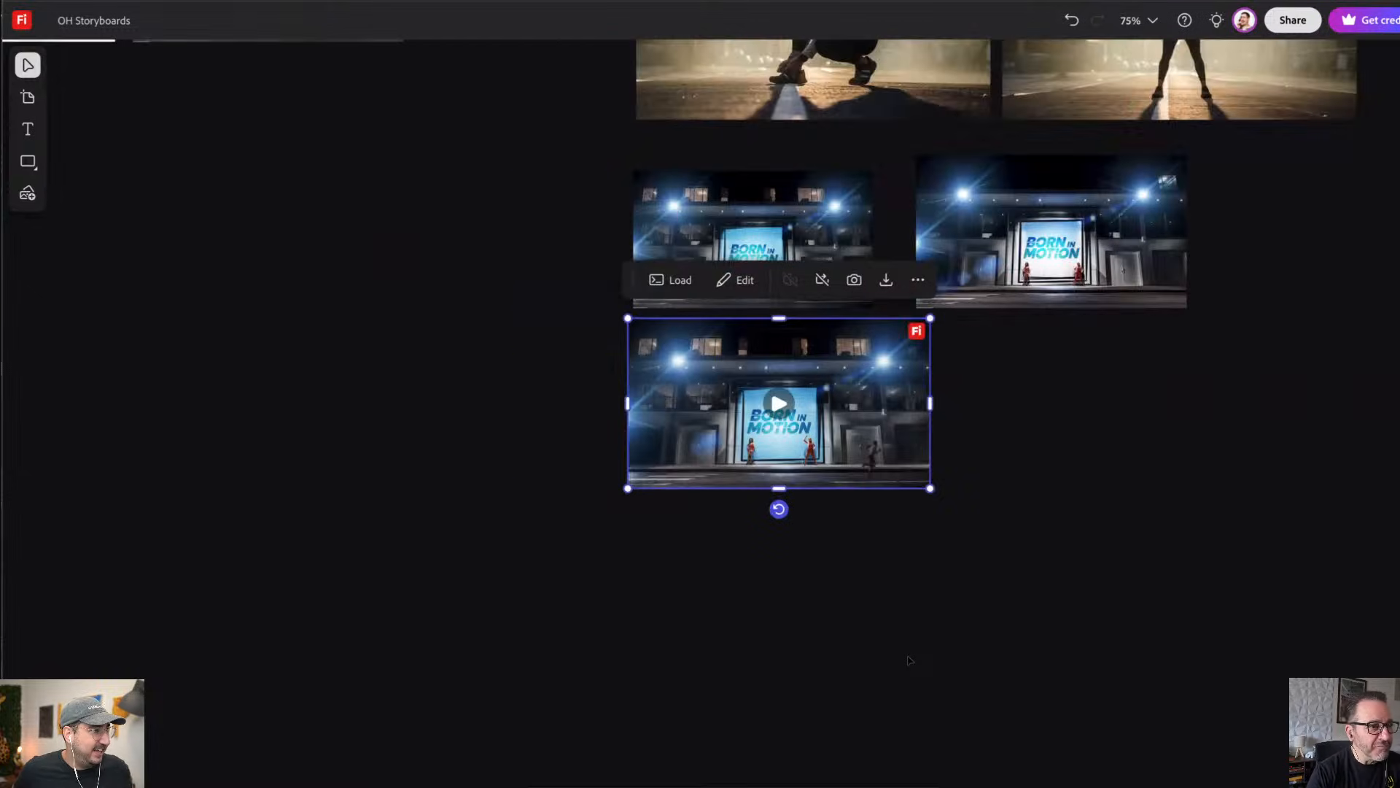
left_click_drag(908, 656, 814, 617)
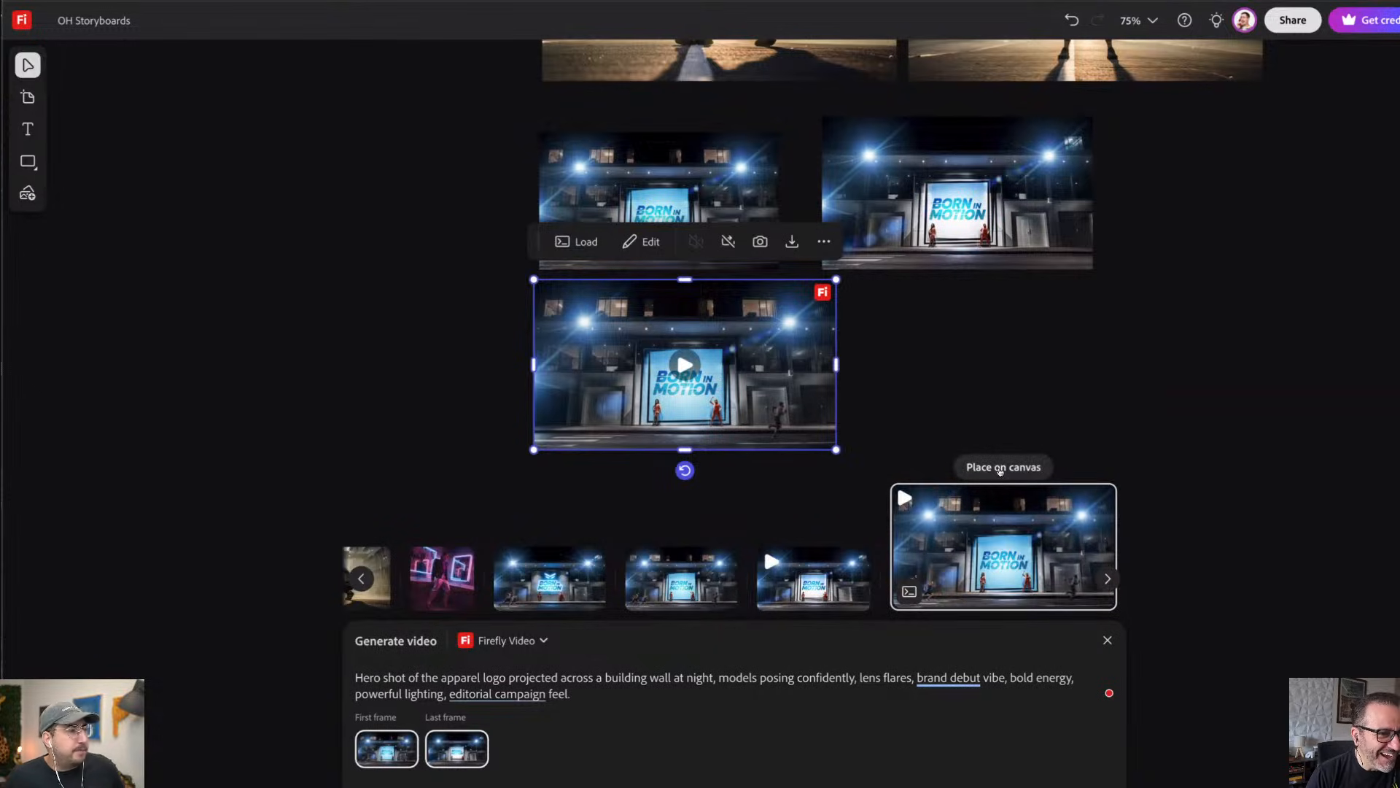
left_click(1001, 466)
left_click(878, 299)
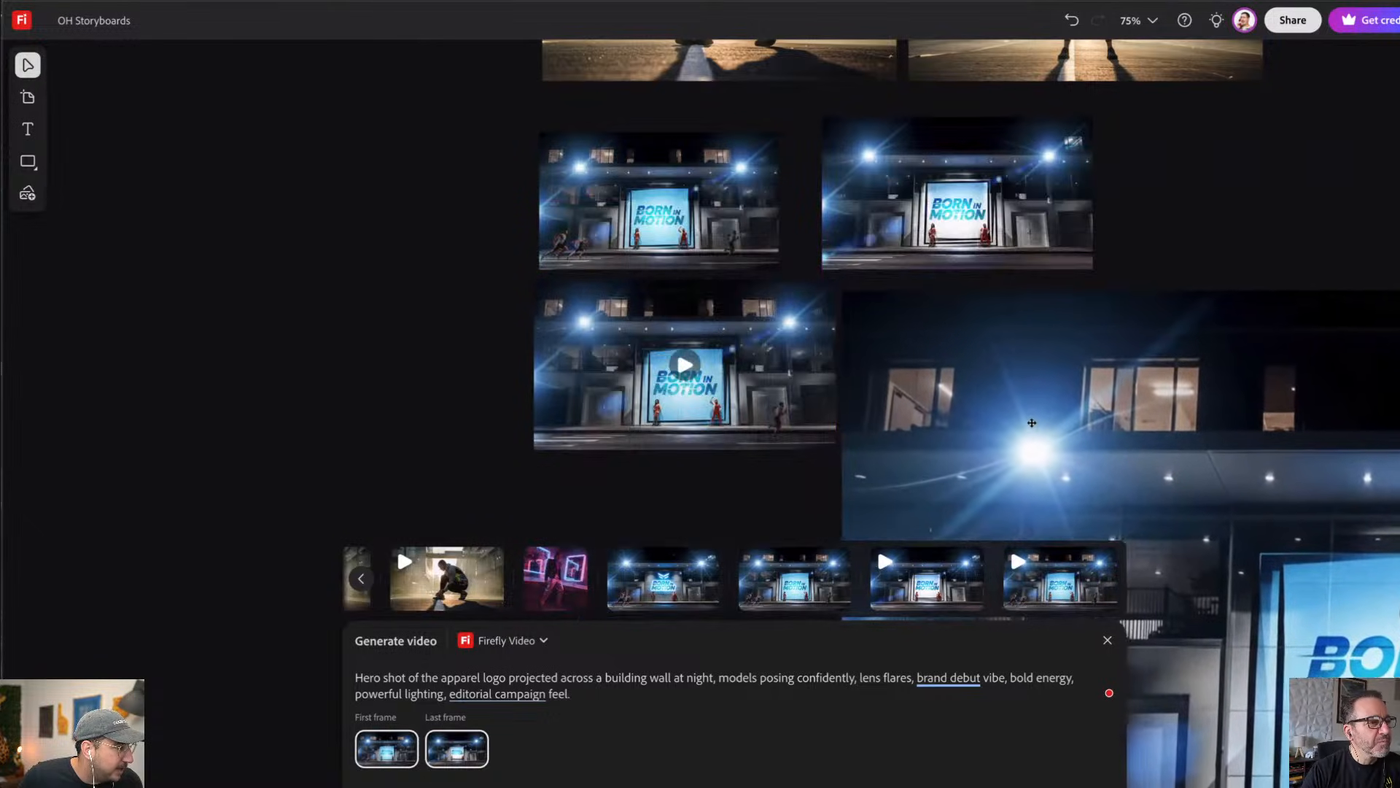
Step: Close video generation and play the large Born in Motion video just placed
left_click(1163, 506)
scroll(1163, 506, "right", 8)
scroll(1163, 505, "down", 4)
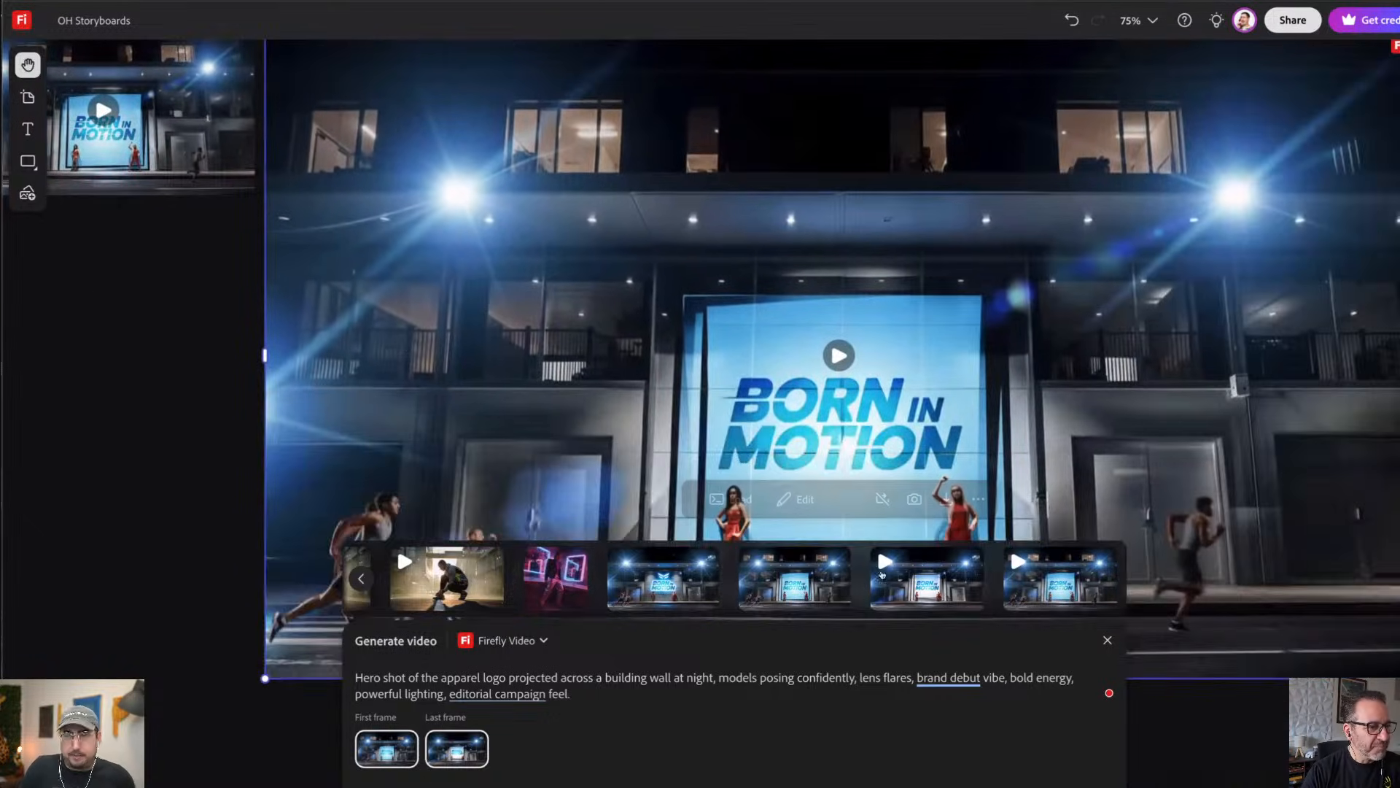
key("Escape")
left_click(846, 359)
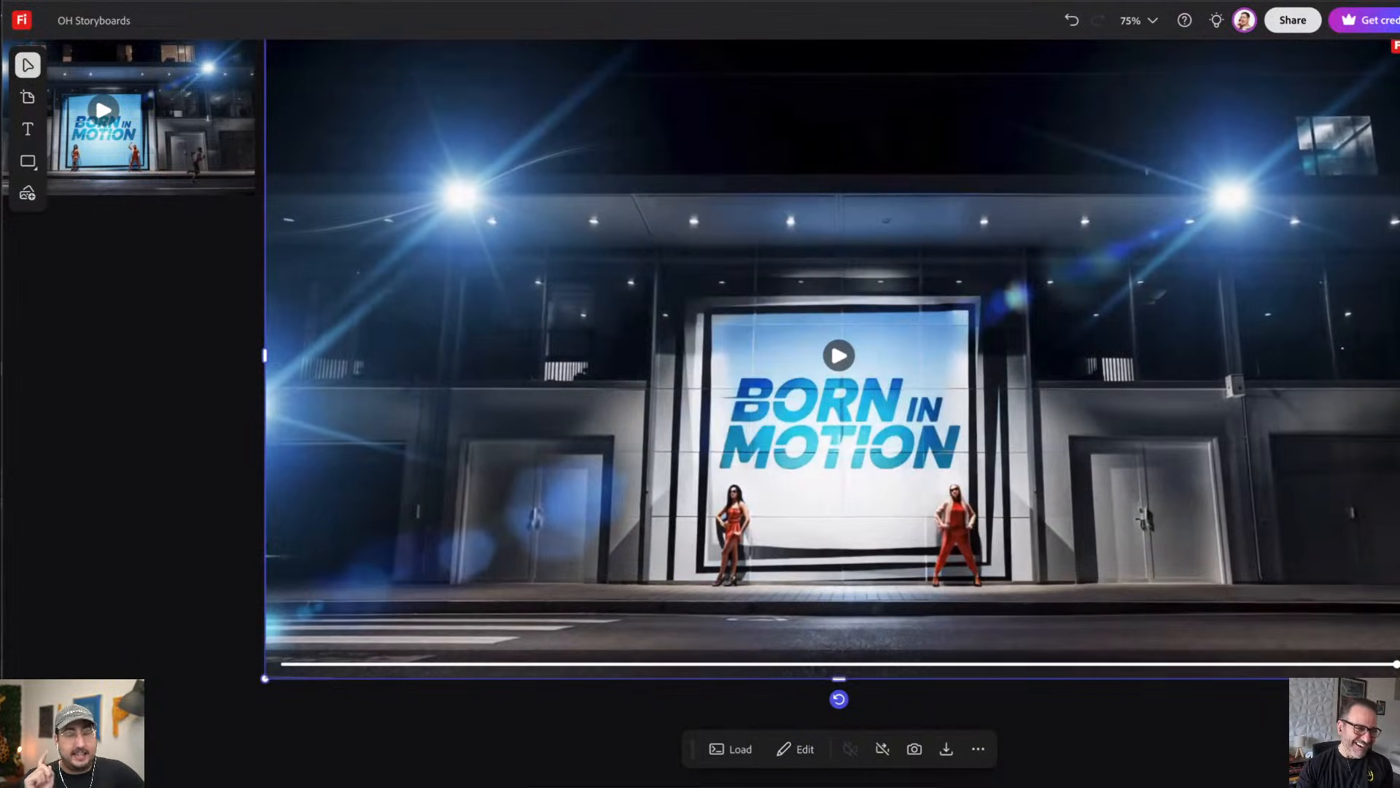
Step: Shrink the second Born in Motion video to about the first video's size, keep it beside that video, and deselect it
left_click(1161, 720)
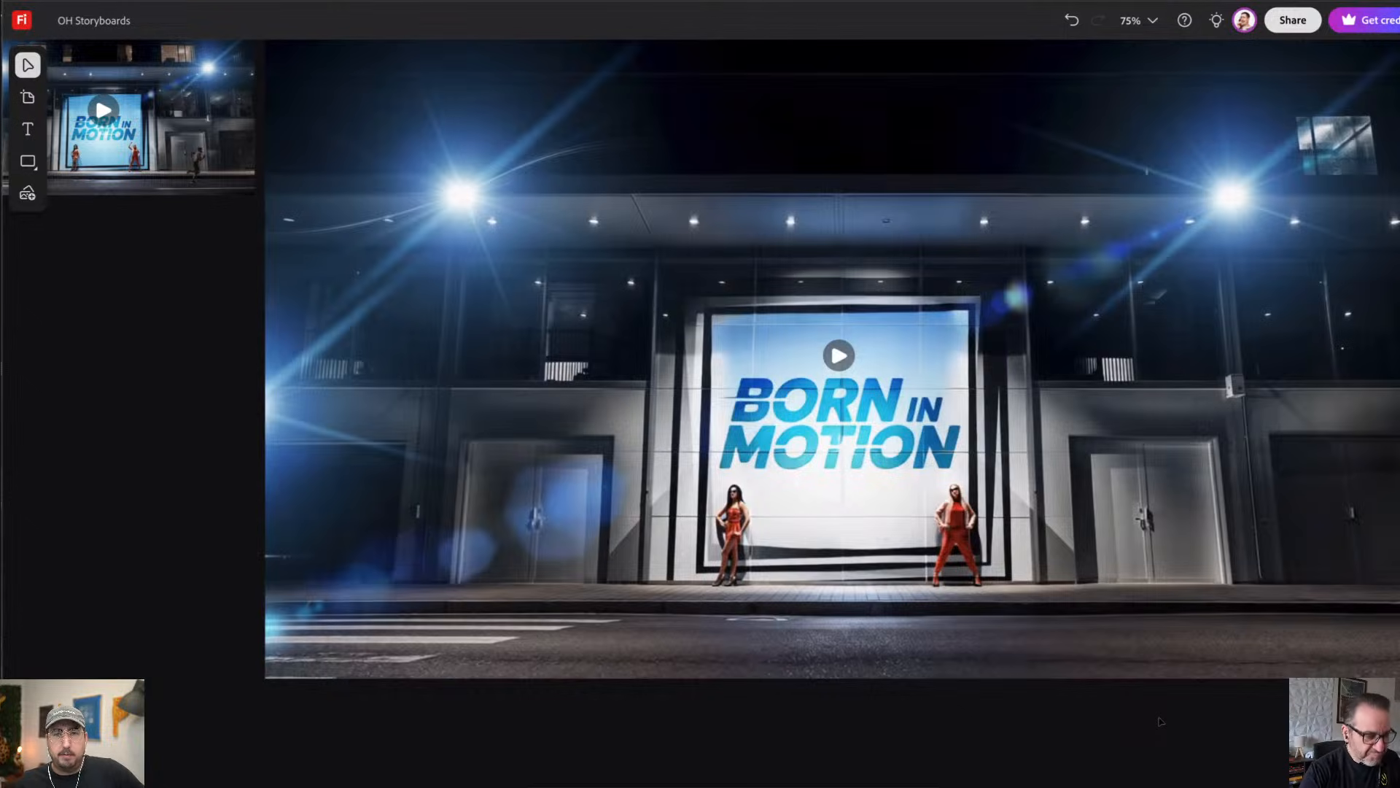
scroll(736, 452, "down", 5)
left_click_drag(749, 453, 756, 469)
left_click_drag(965, 539, 666, 371)
left_click_drag(842, 478, 981, 572)
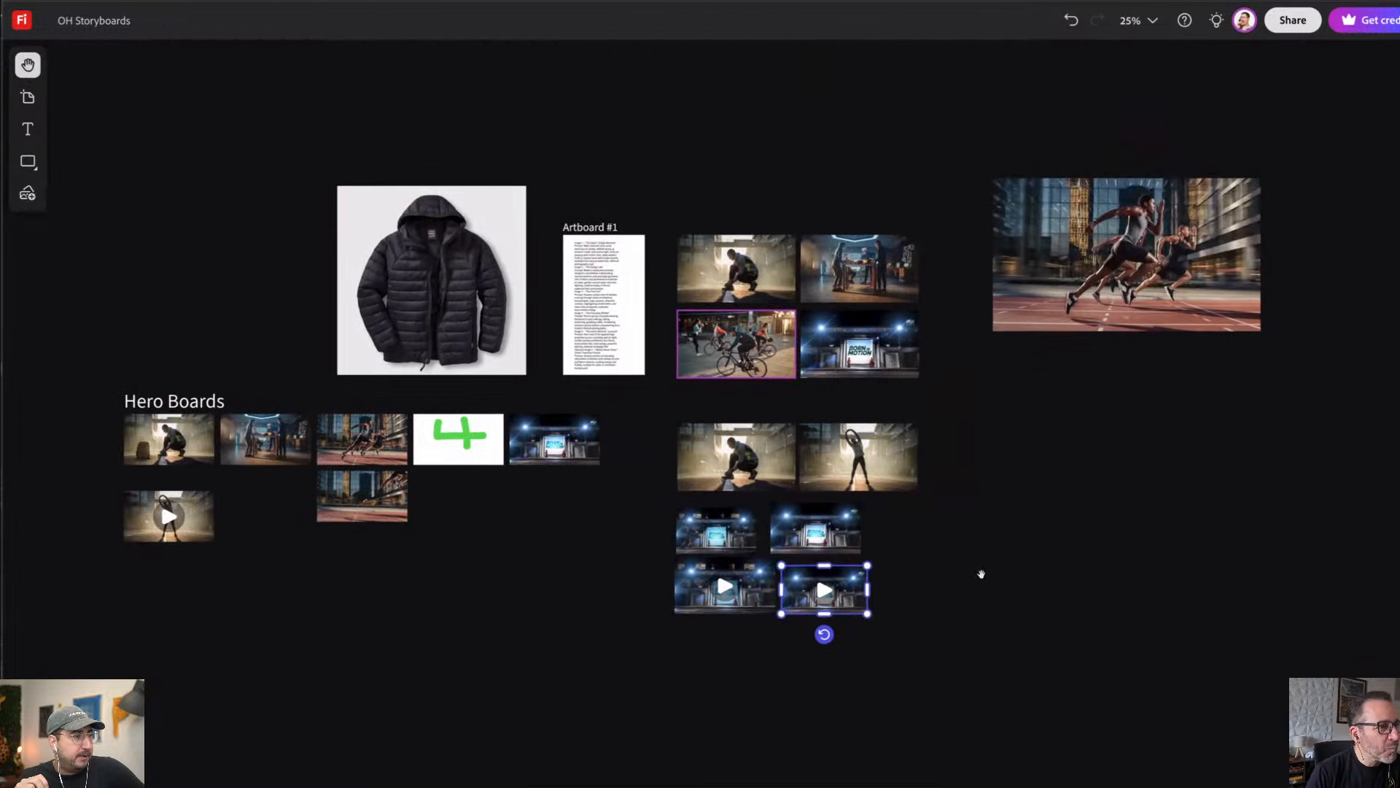
left_click(1047, 602)
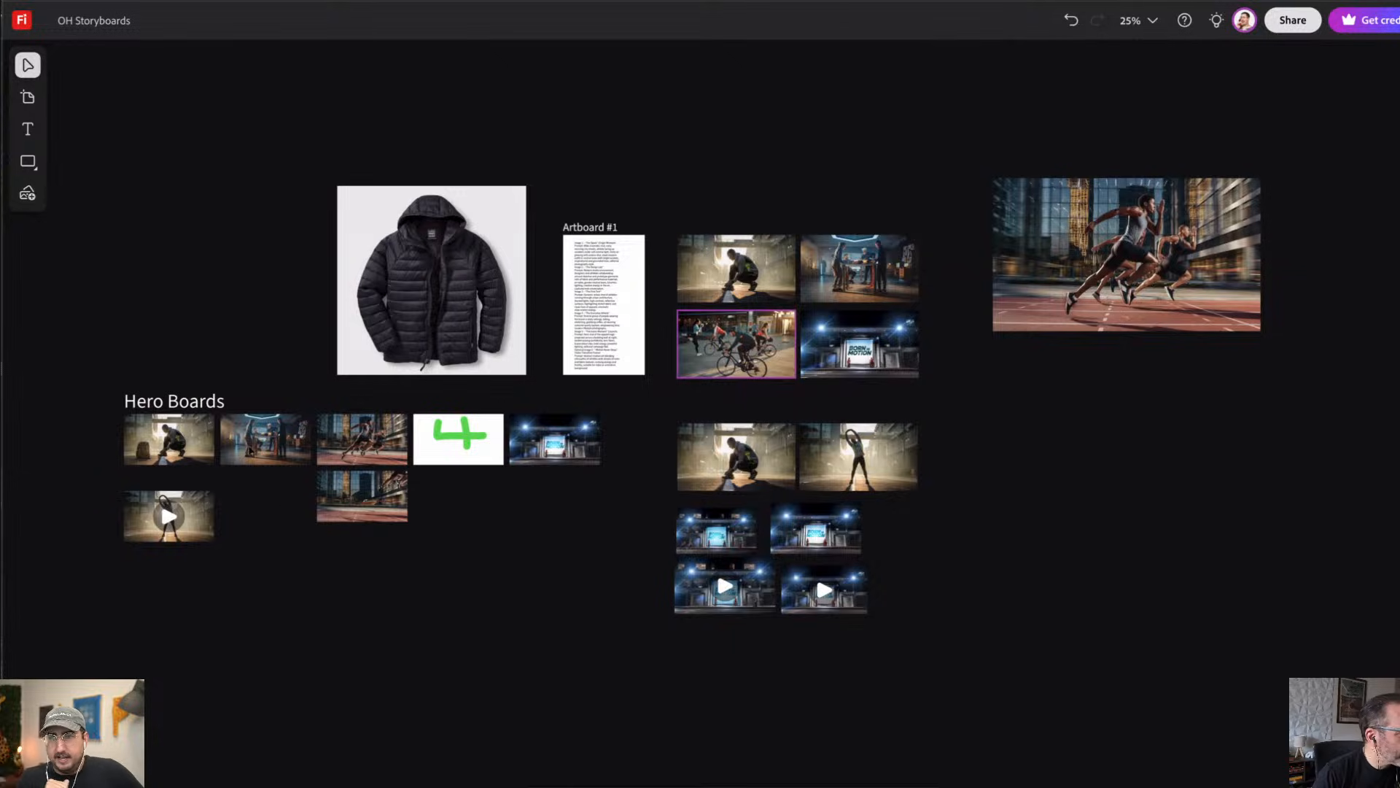
Step: Switch to Photoshop and place the downloaded cyclists image in Panel4 above the green 4, scaled to 1920 px wide to fill the artboard
left_click(223, 417)
left_click_drag(250, 446, 939, 660)
key("v")
left_click(1114, 648)
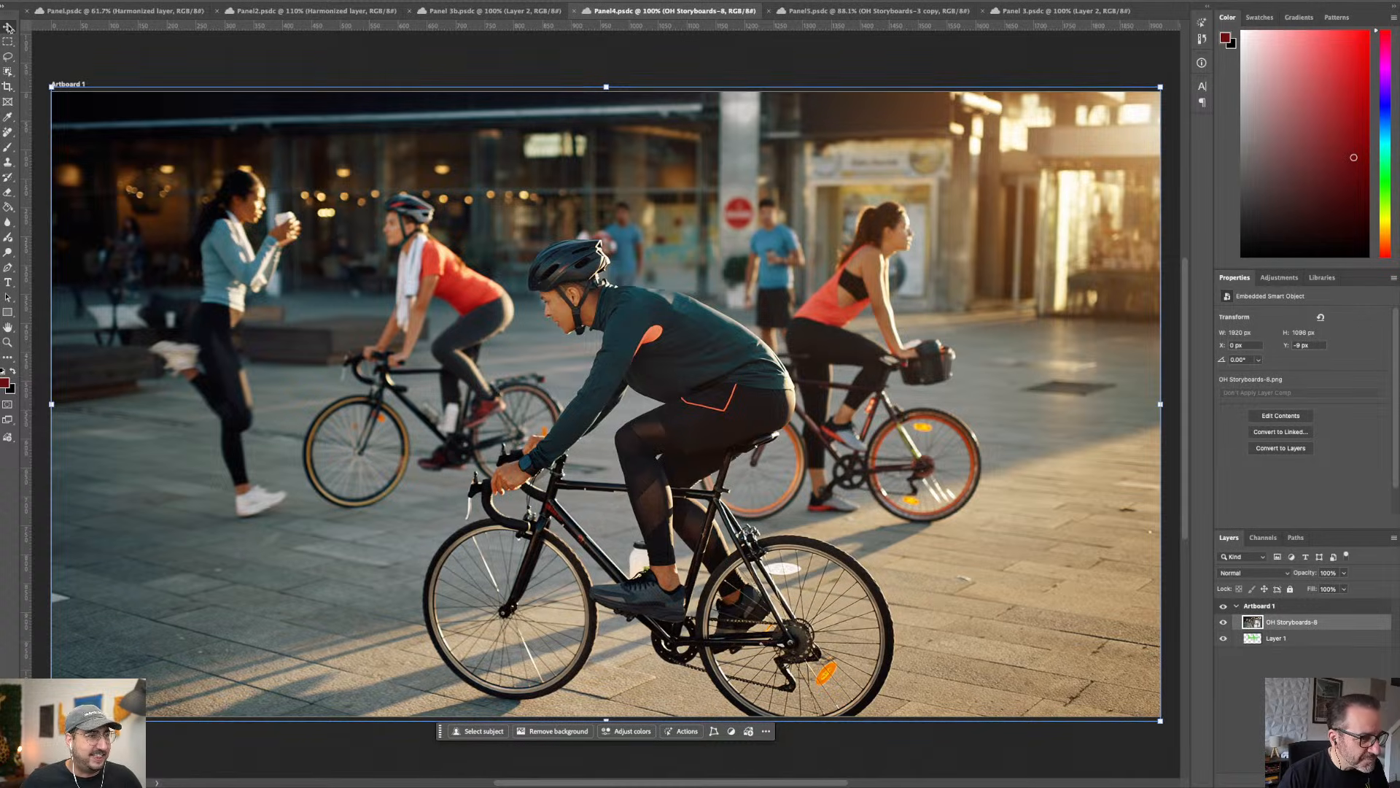
Step: Add an empty layer beneath the cyclists smart object in Panel4 and merge the image down into it as a pixel layer
key("z")
left_click_drag(205, 258, 236, 261)
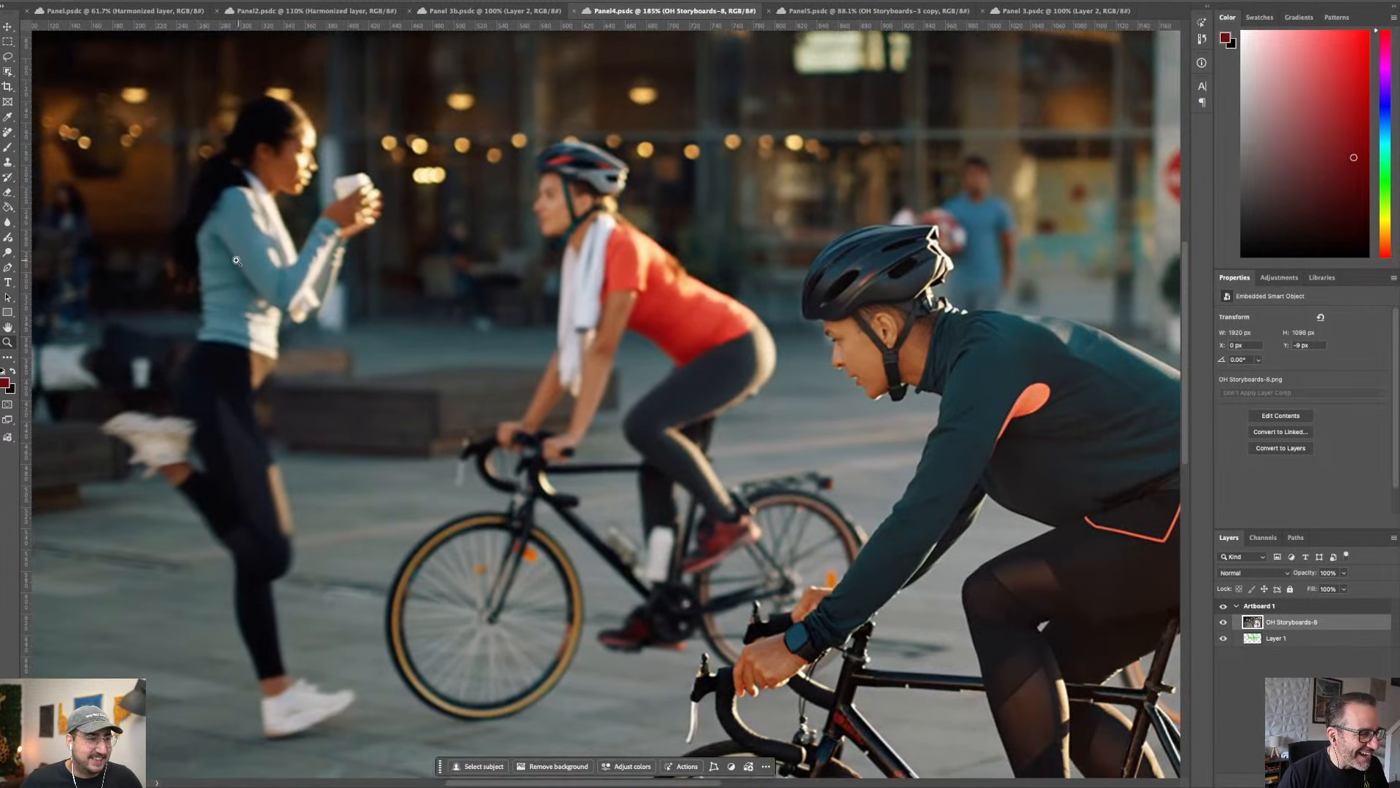
scroll(236, 261, "left", 5)
left_click_drag(581, 474, 639, 323)
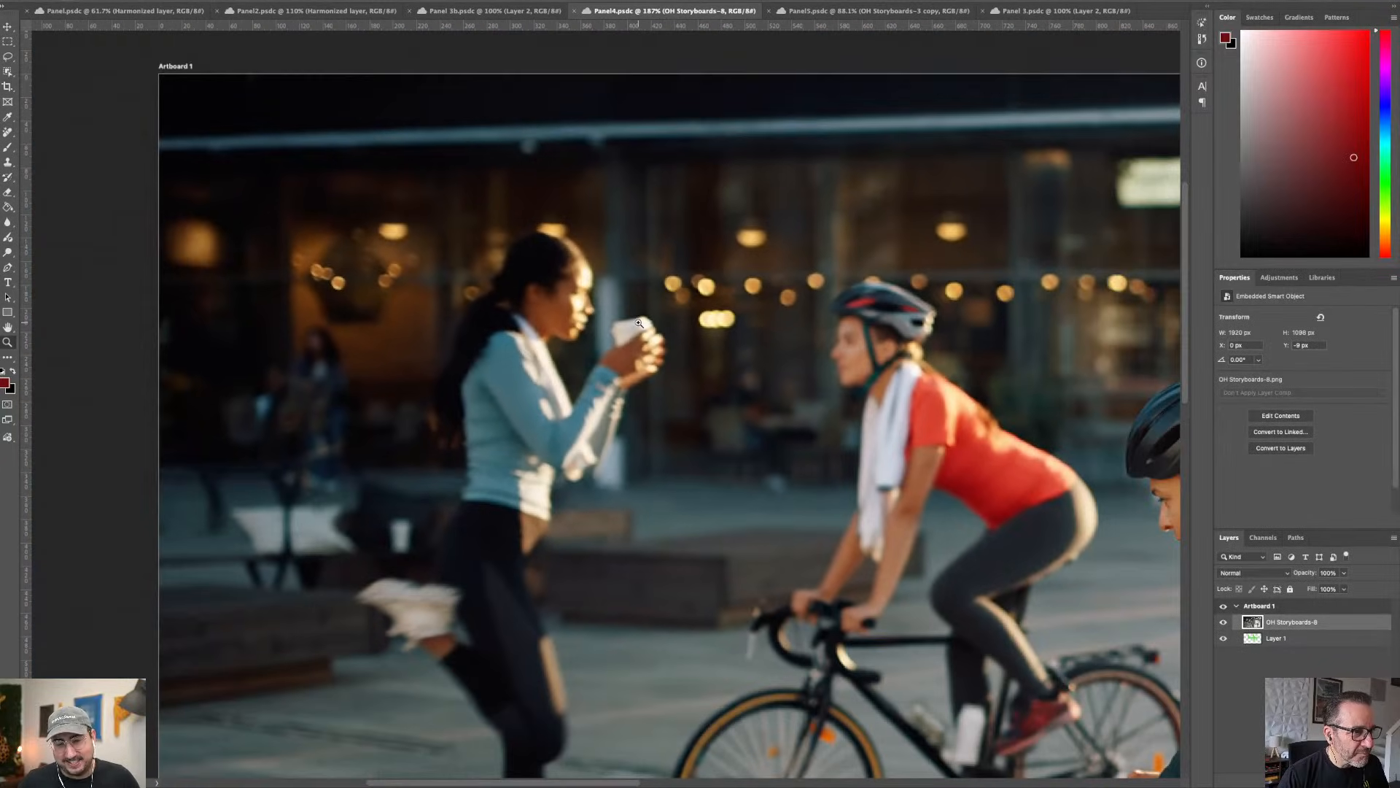
left_click_drag(654, 396, 512, 262)
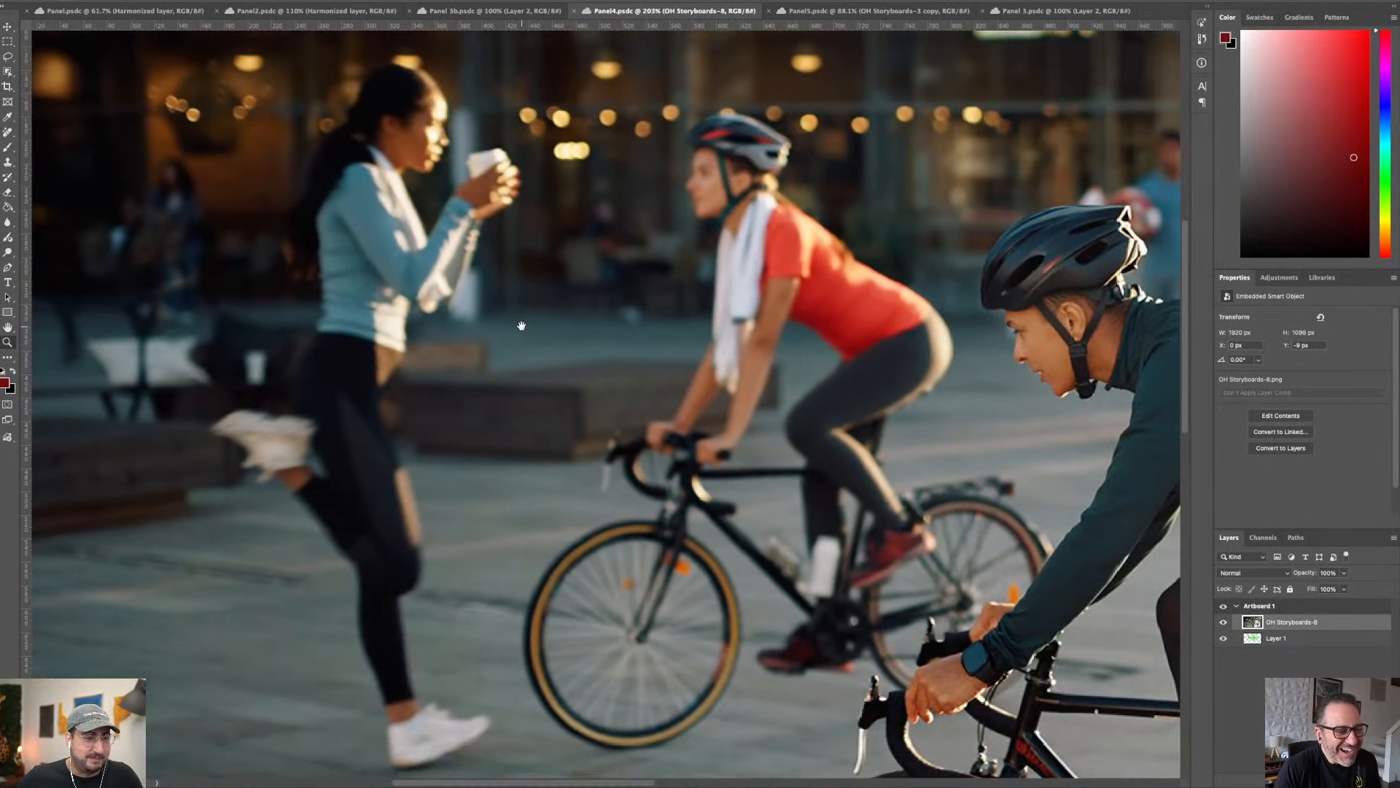
left_click_drag(529, 342, 522, 338)
left_click_drag(602, 366, 521, 333)
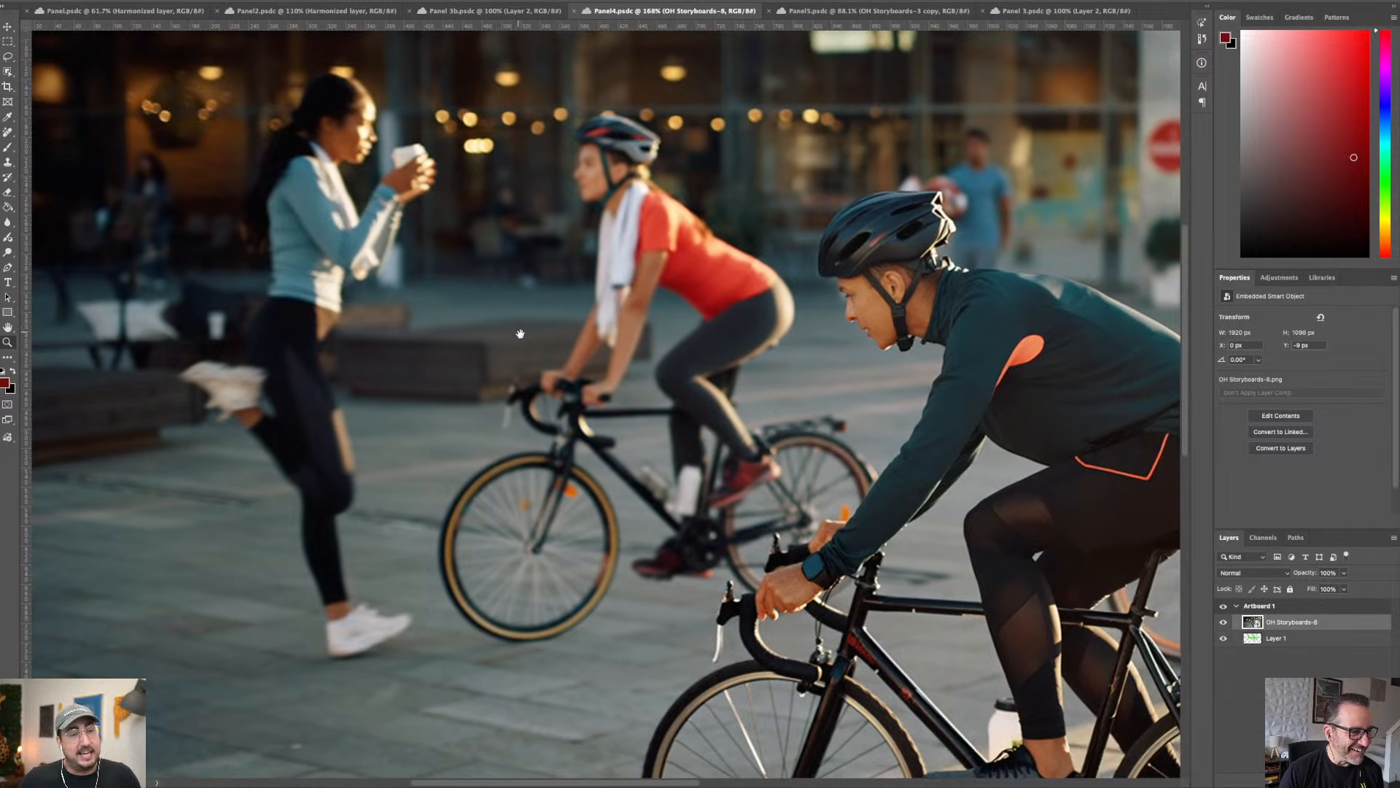
right_click(1330, 617)
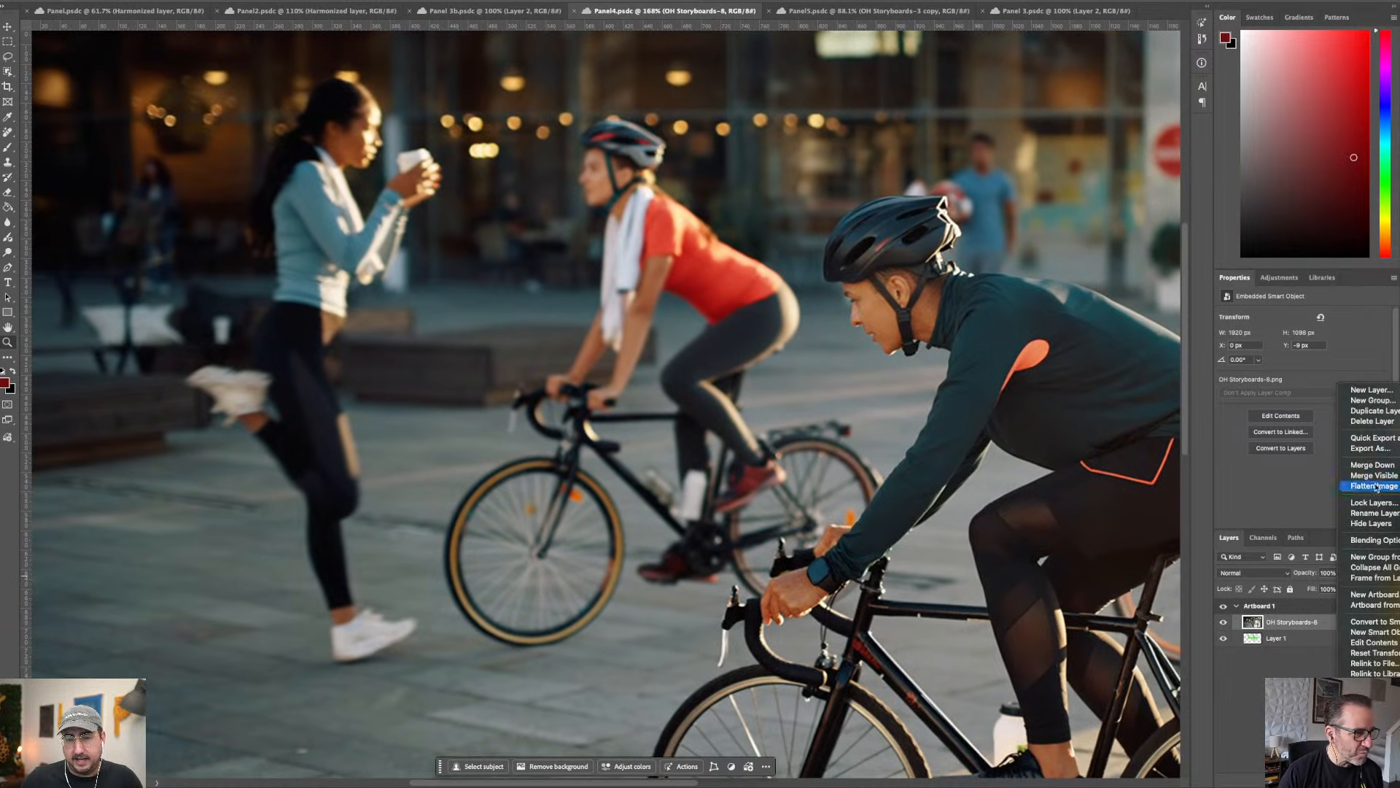
left_click(1298, 638)
key("ctrl+shift+alt+n")
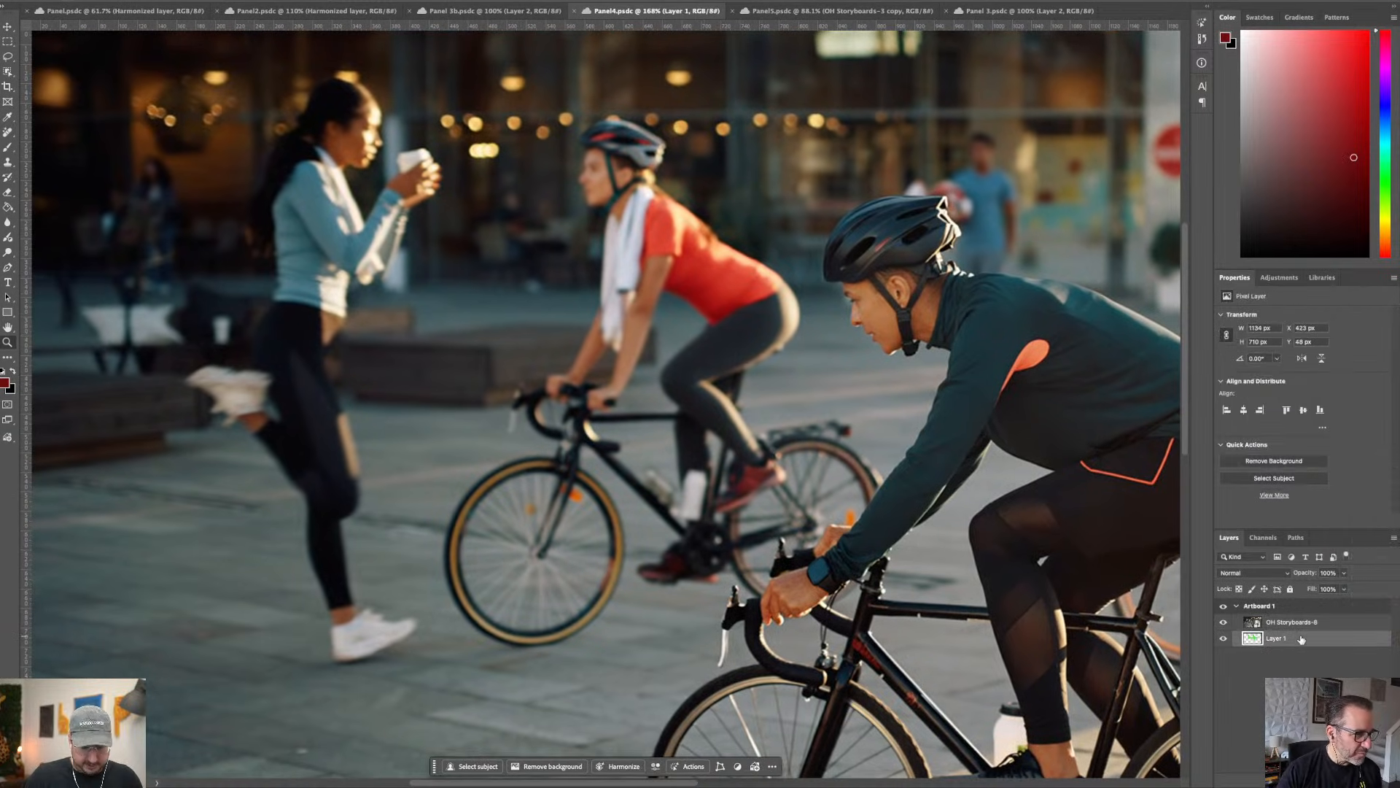
left_click(1316, 619)
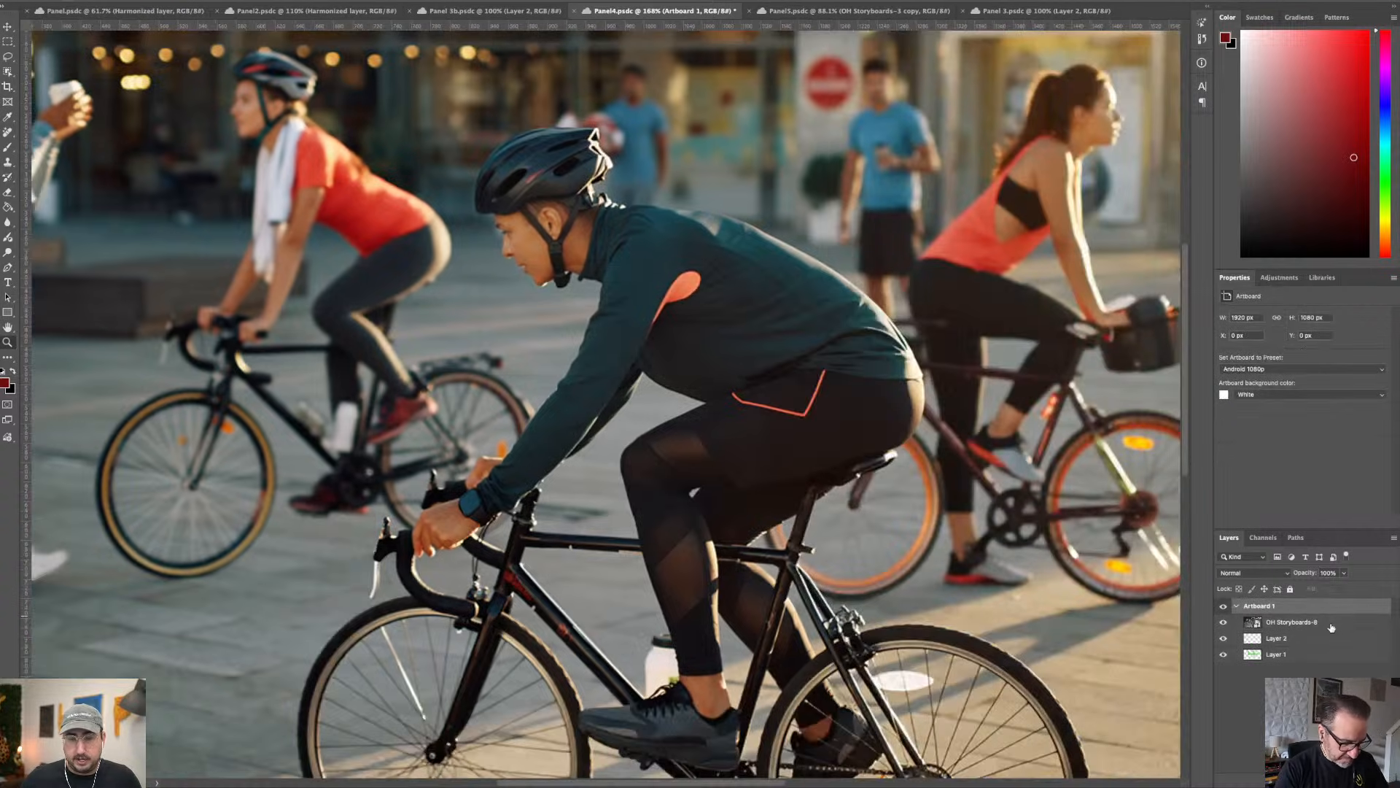
left_click(1332, 622)
key("ctrl+e")
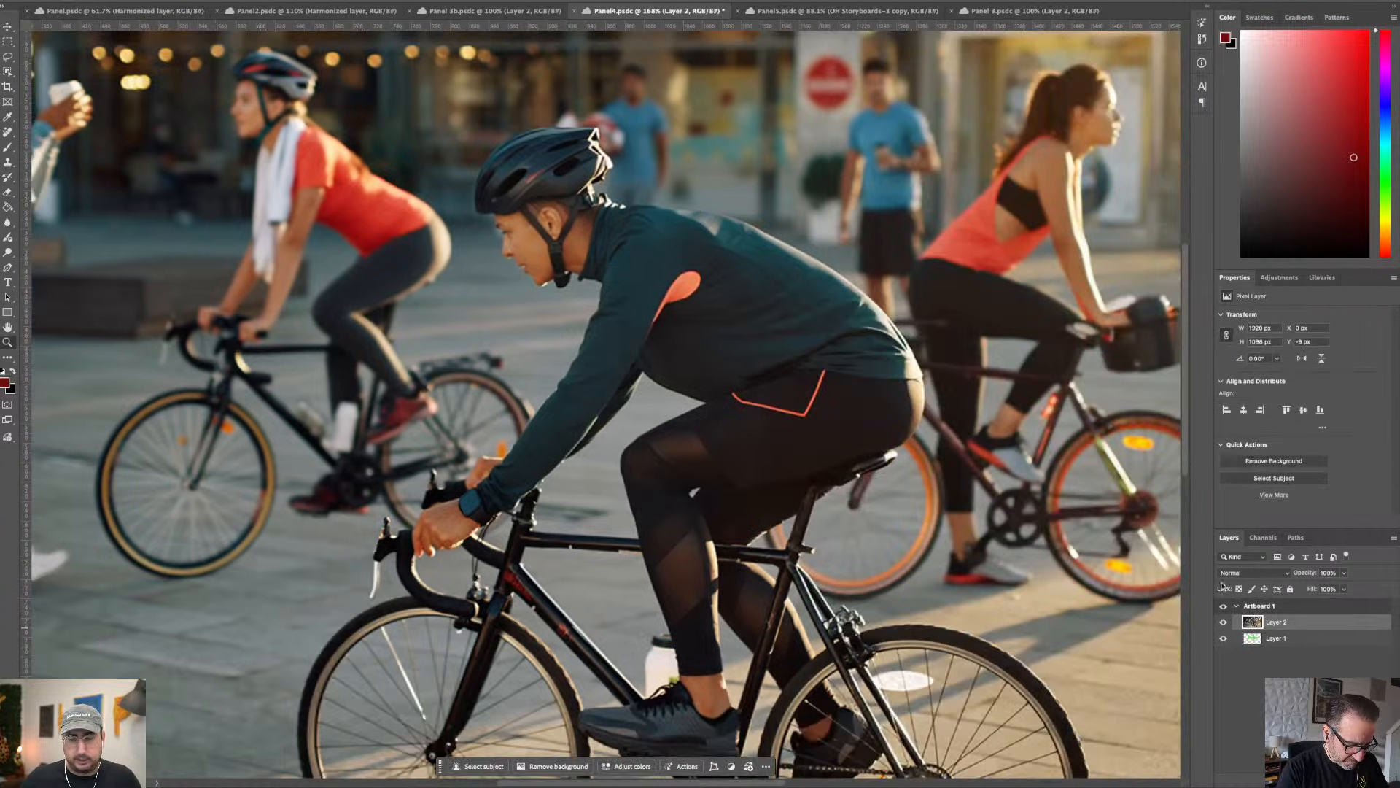
Step: Paint out the woman holding the coffee cup with the Remove tool, and save Panel4
scroll(272, 272, "left", 10)
scroll(272, 273, "up", 2)
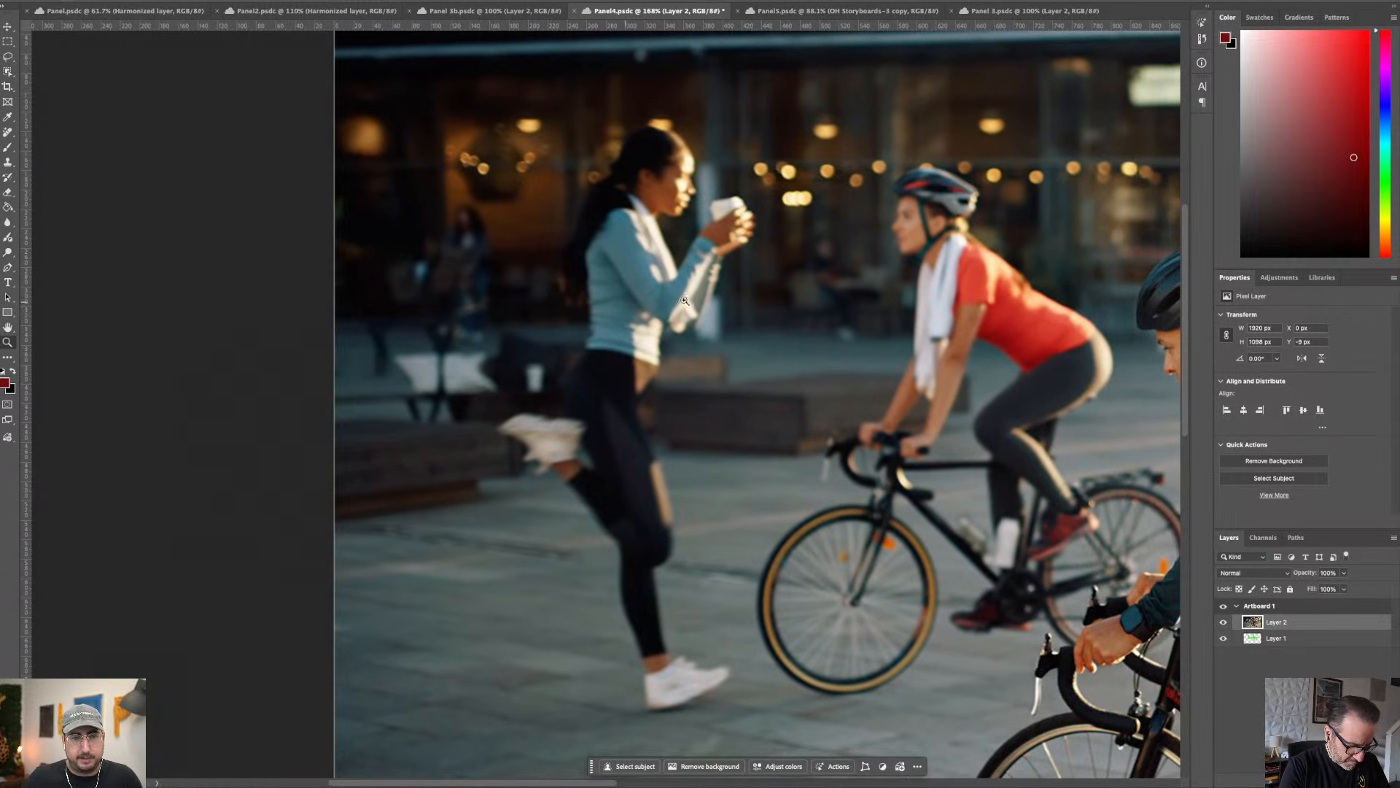
scroll(972, 309, "right", 12)
scroll(972, 309, "down", 1)
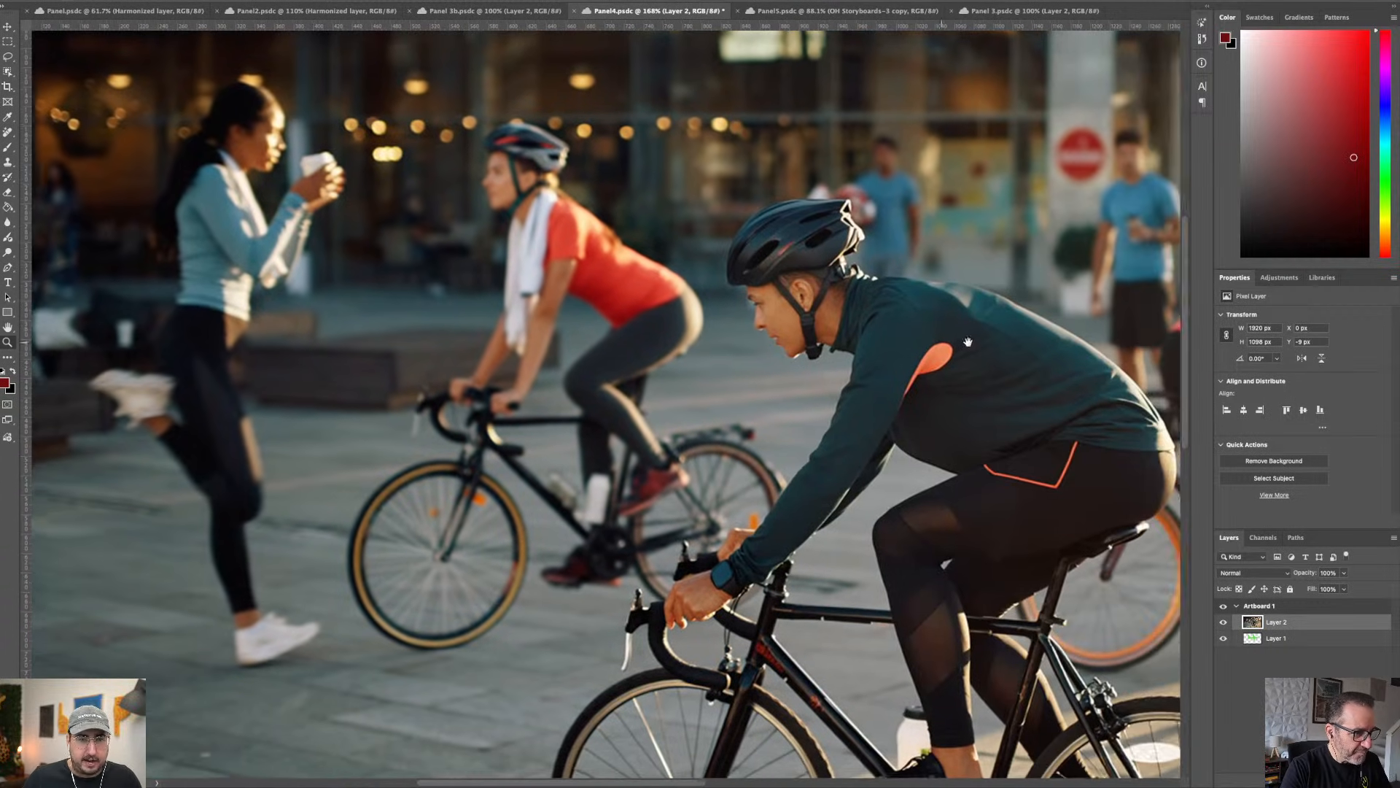
scroll(591, 329, "left", 12)
scroll(591, 329, "up", 1)
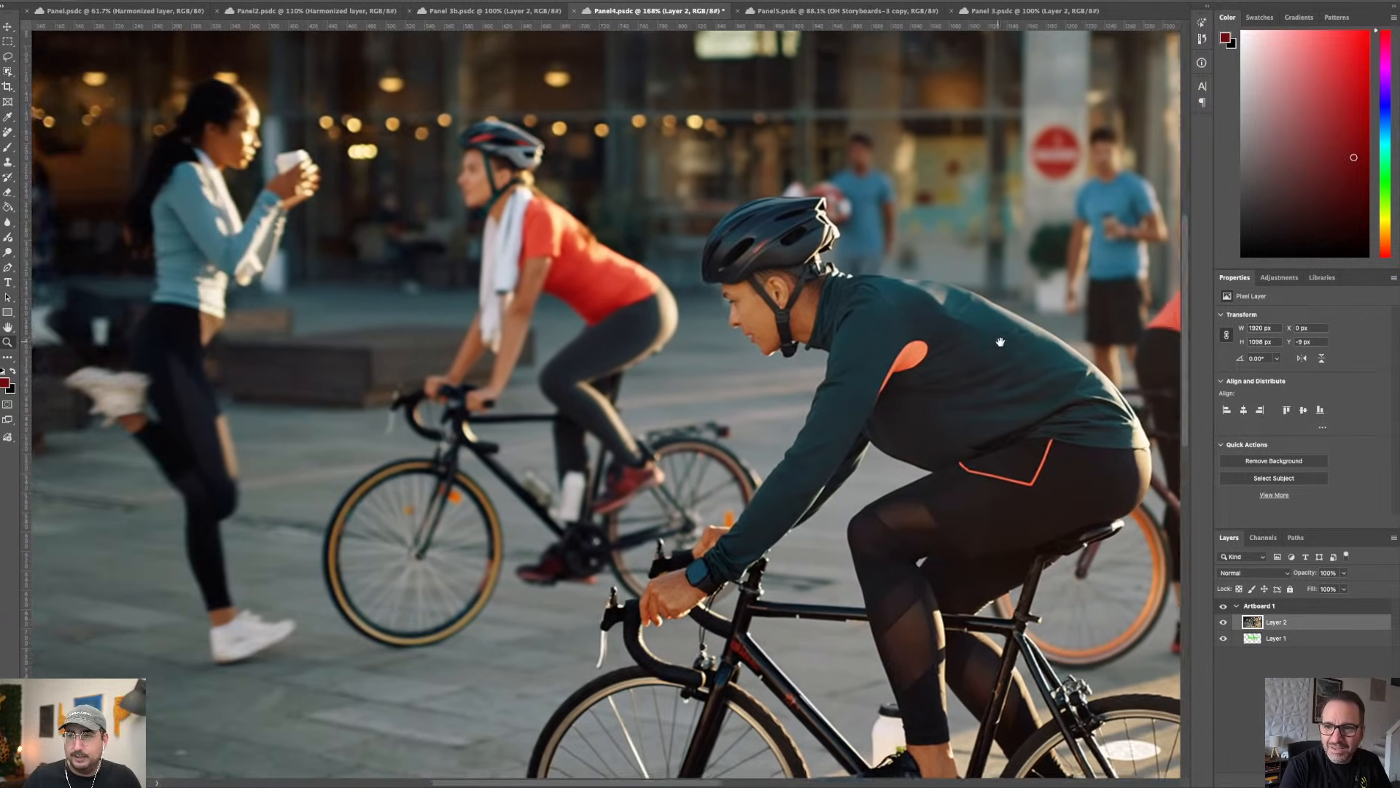
scroll(875, 329, "left", 1)
scroll(875, 328, "up", 1)
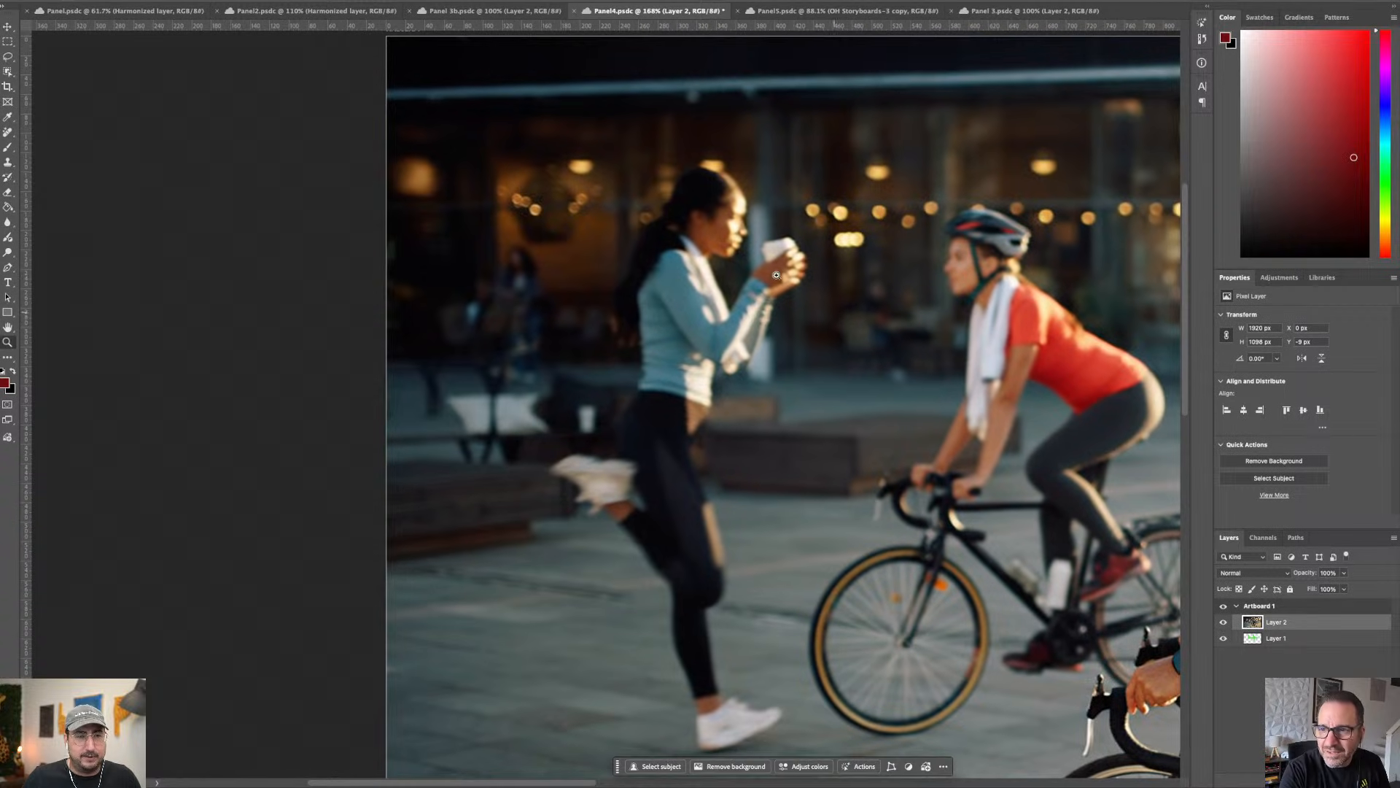
scroll(774, 326, "right", 6)
scroll(774, 326, "down", 2)
scroll(277, 182, "left", 2)
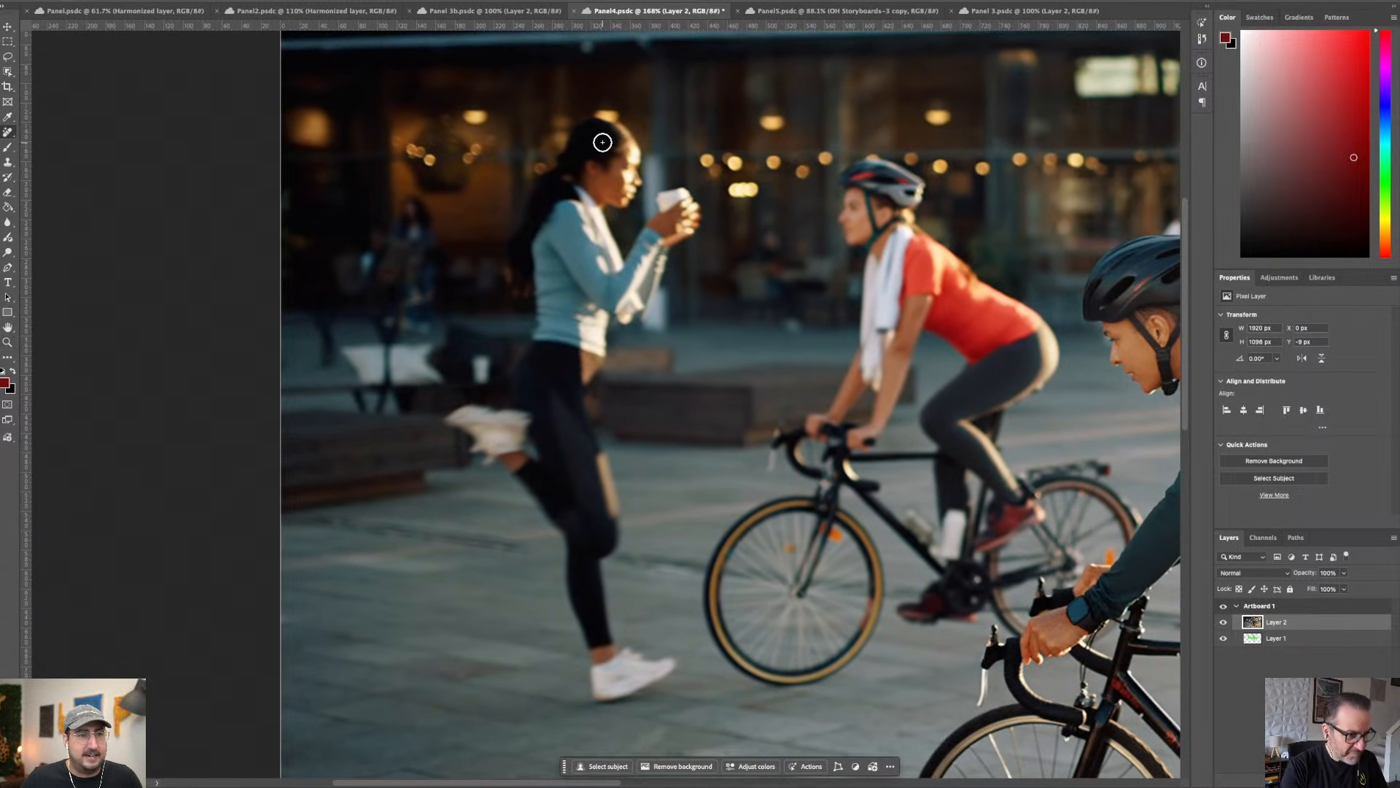
mouse_move(604, 141)
left_mouse_down()
mouse_move(610, 188)
mouse_move(570, 175)
mouse_move(527, 212)
mouse_move(557, 340)
mouse_move(528, 420)
mouse_move(469, 418)
mouse_move(534, 463)
mouse_move(604, 699)
mouse_move(656, 672)
mouse_move(595, 621)
mouse_move(605, 512)
mouse_move(573, 381)
mouse_move(581, 497)
mouse_move(564, 362)
mouse_move(581, 331)
mouse_move(596, 382)
mouse_move(602, 317)
mouse_move(643, 279)
mouse_move(684, 201)
mouse_move(643, 283)
mouse_move(567, 289)
mouse_move(612, 247)
mouse_move(587, 188)
mouse_move(563, 272)
mouse_move(585, 181)
left_mouse_up()
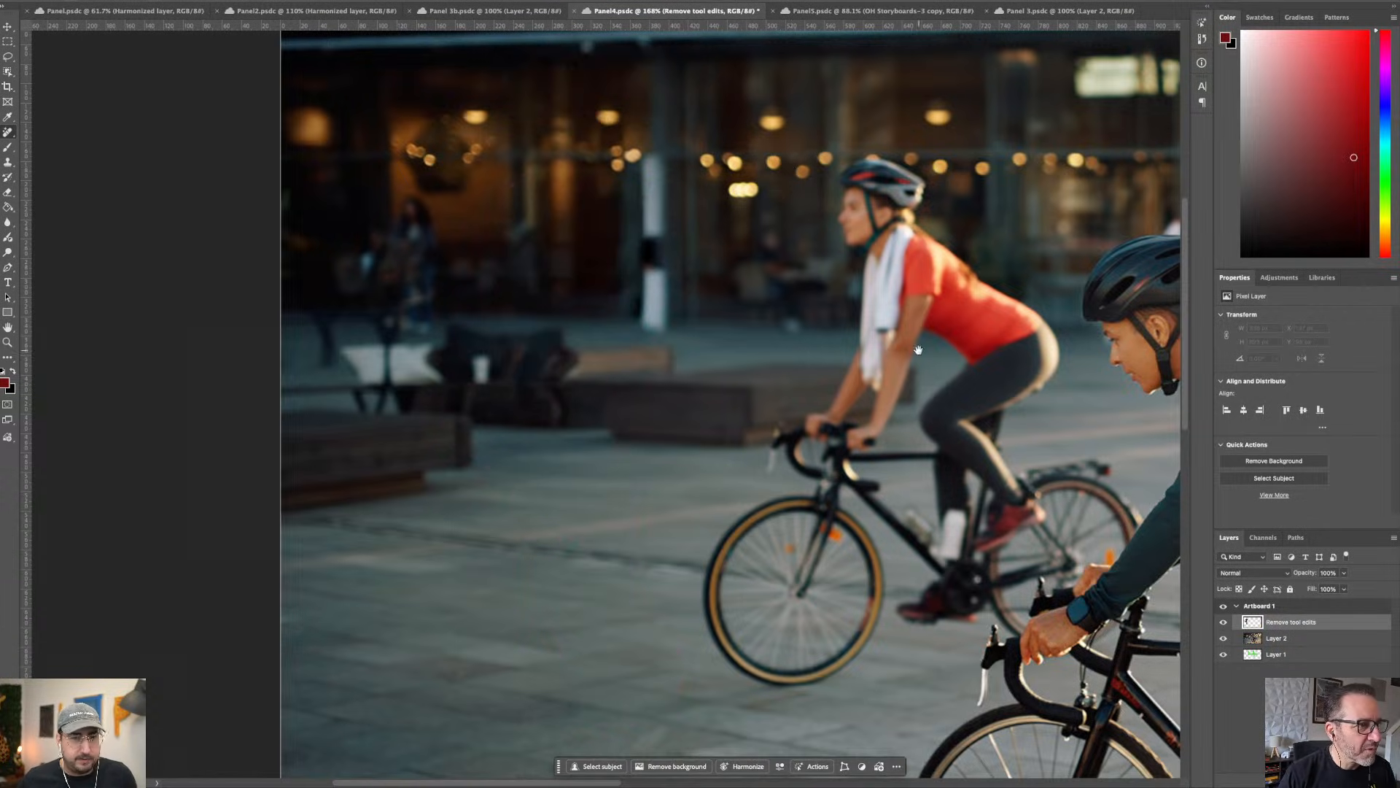
mouse_move(918, 350)
left_mouse_down()
mouse_move(793, 352)
mouse_move(909, 359)
left_mouse_up()
key("ctrl+s")
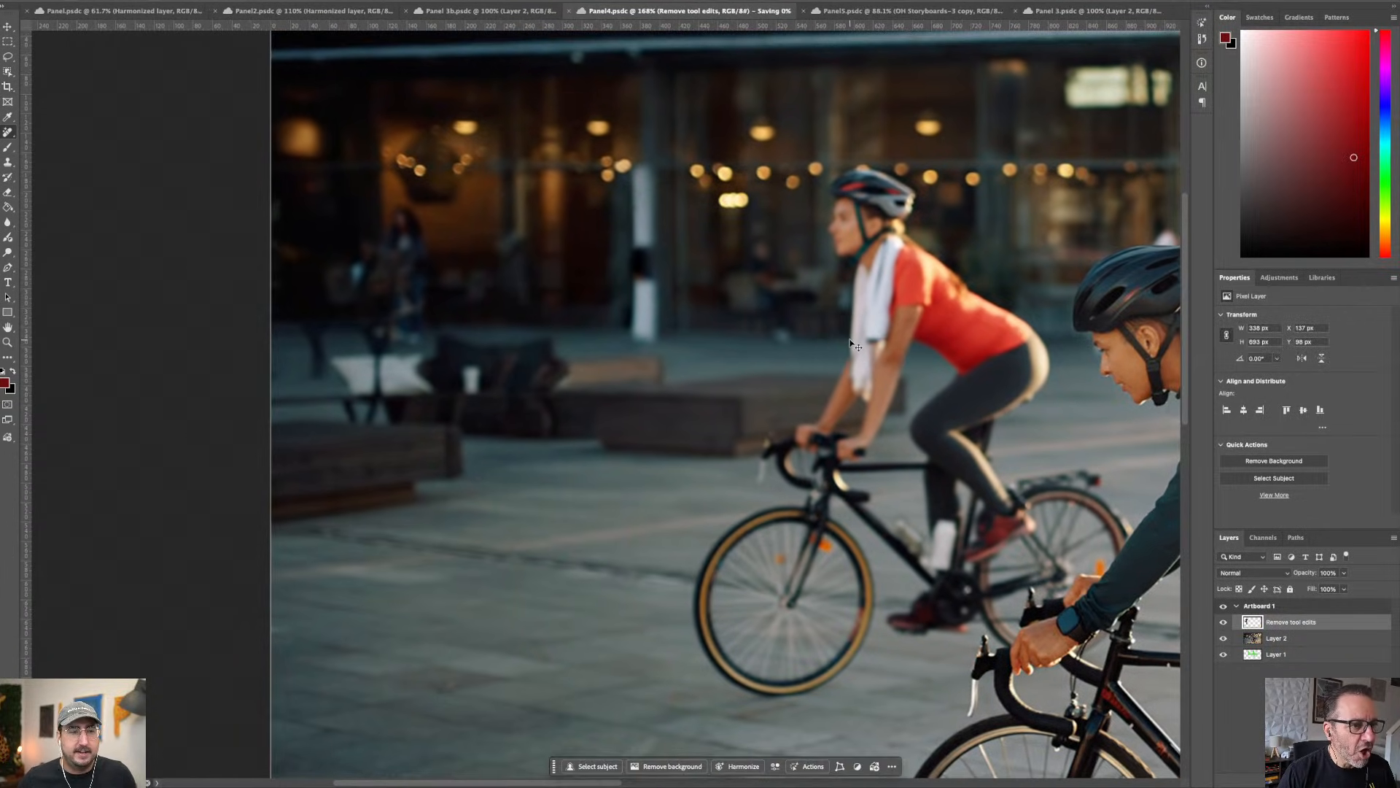
Step: Switch to Firefly Boards and update the changed linked assets so the Panel4 placeholder shows the cyclists image
key("super+Tab")
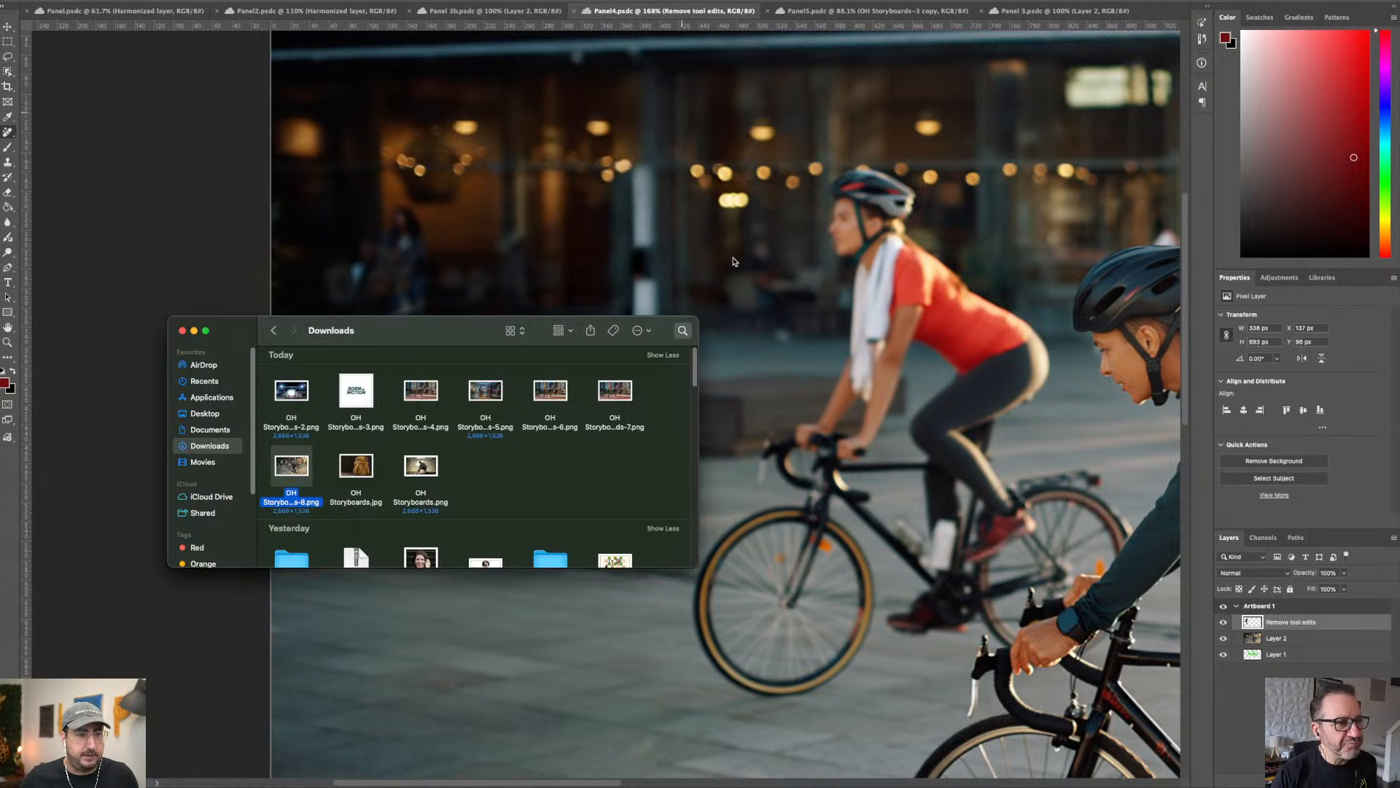
key("super+Tab")
key("super+Tab")
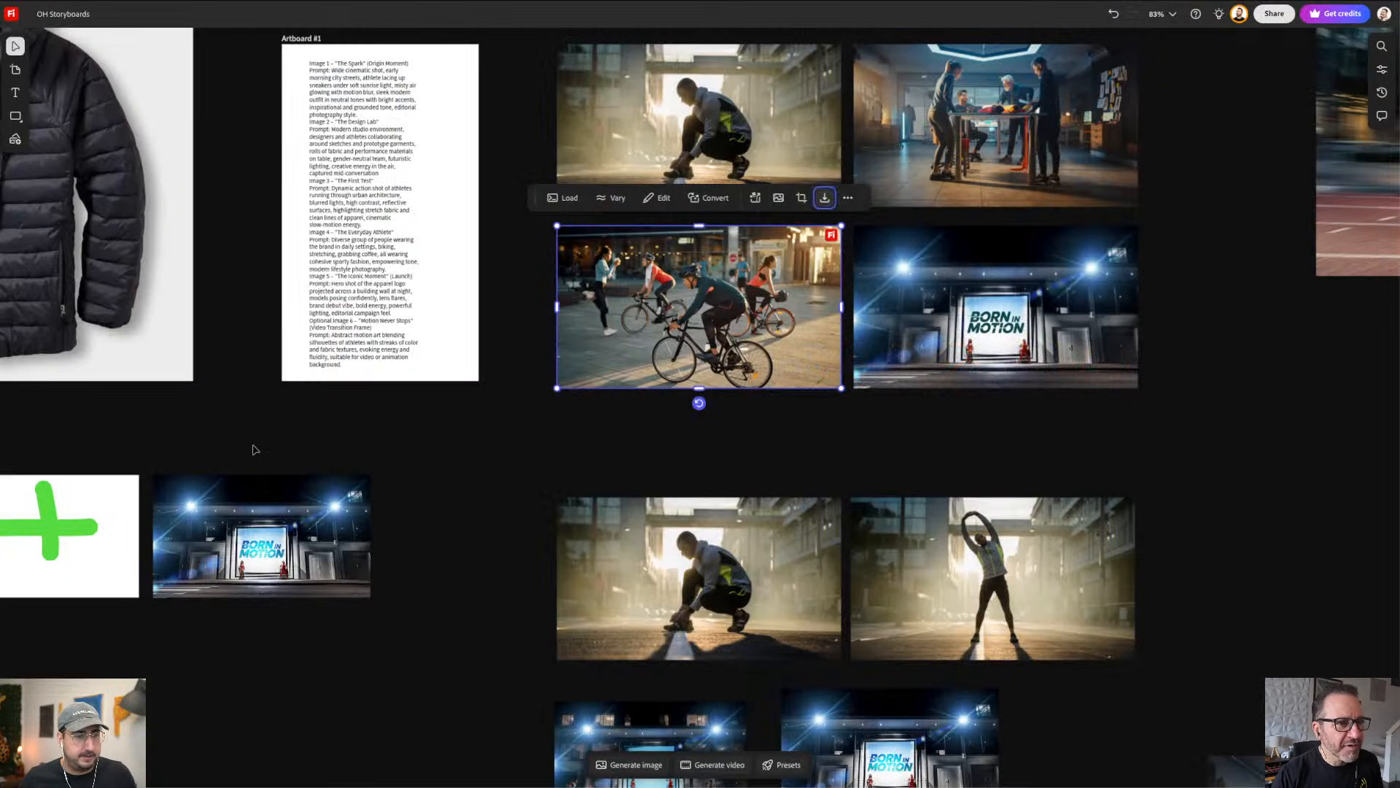
left_click_drag(252, 449, 734, 330)
left_click(228, 441)
left_click_drag(316, 451, 735, 378)
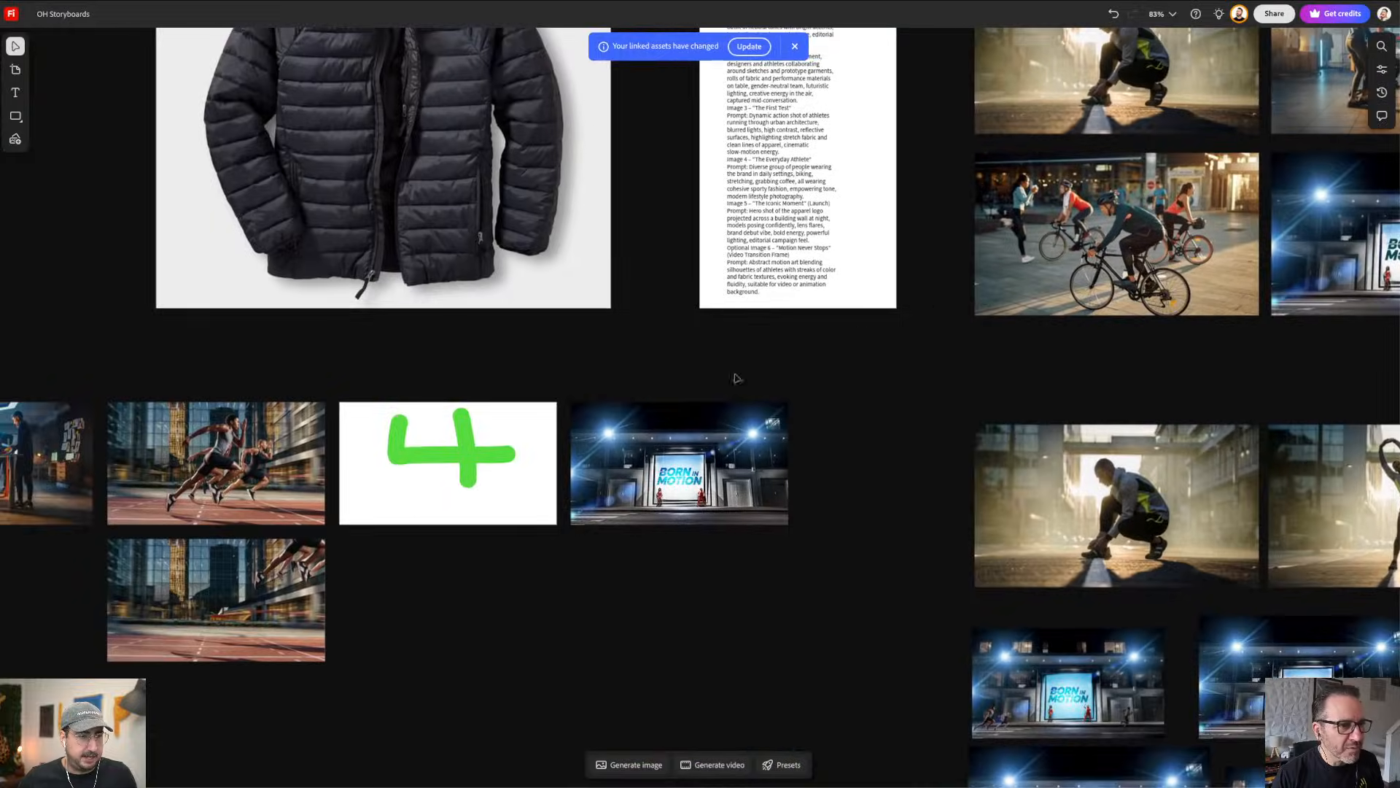
scroll(734, 378, "up", 5)
left_click(761, 48)
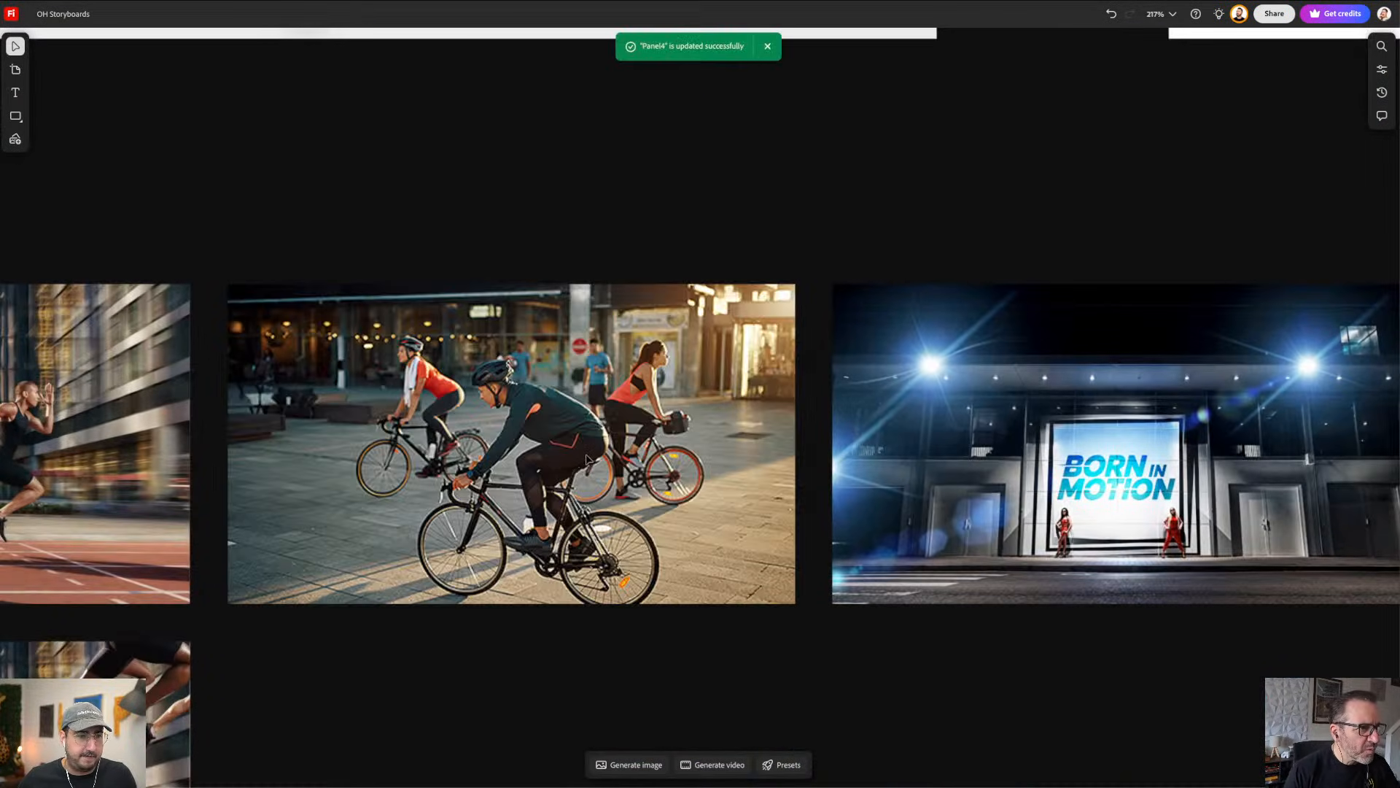
Step: Examine the Hero Boards row, comparing the runners panel with the frame of the runners leaving the ground below it
scroll(587, 459, "down", 8)
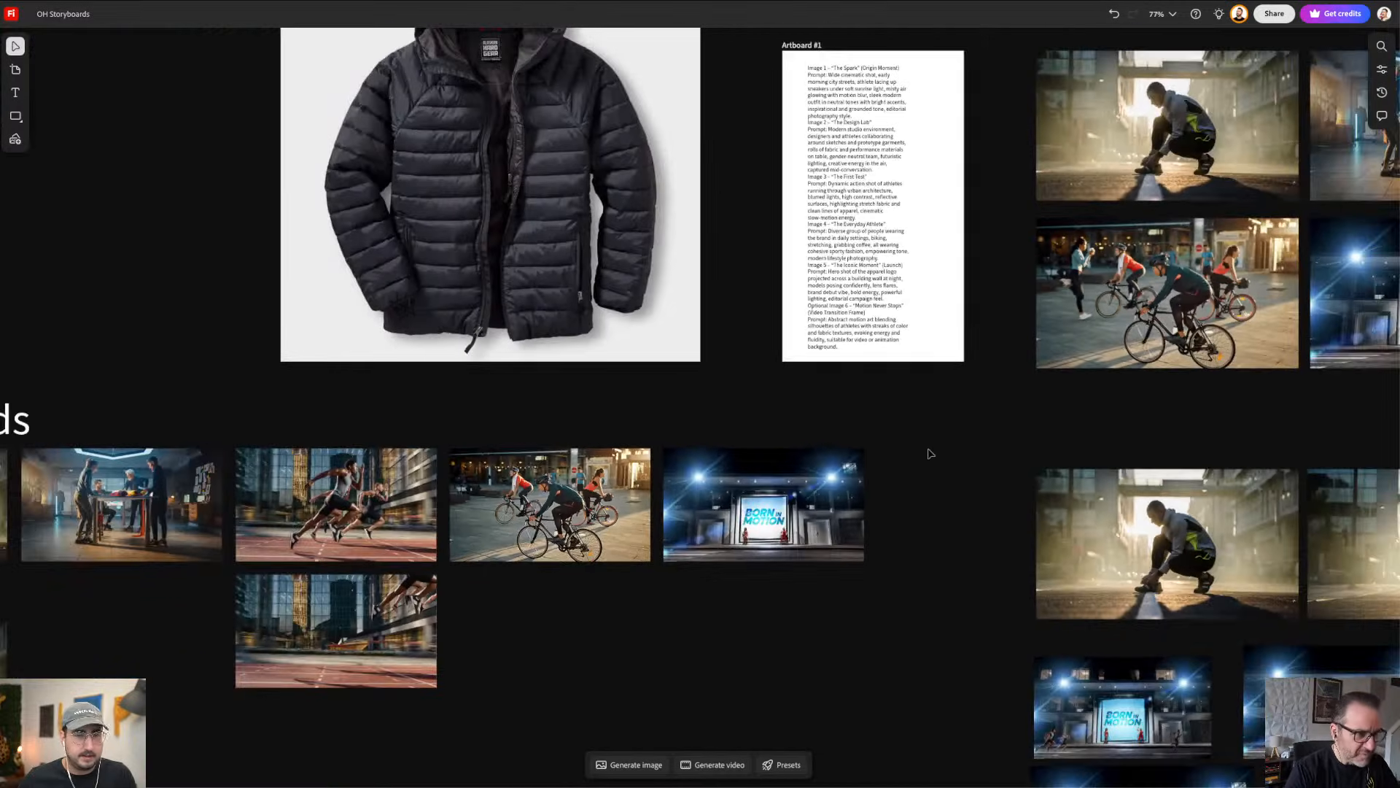
key("h")
left_click_drag(930, 453, 963, 361)
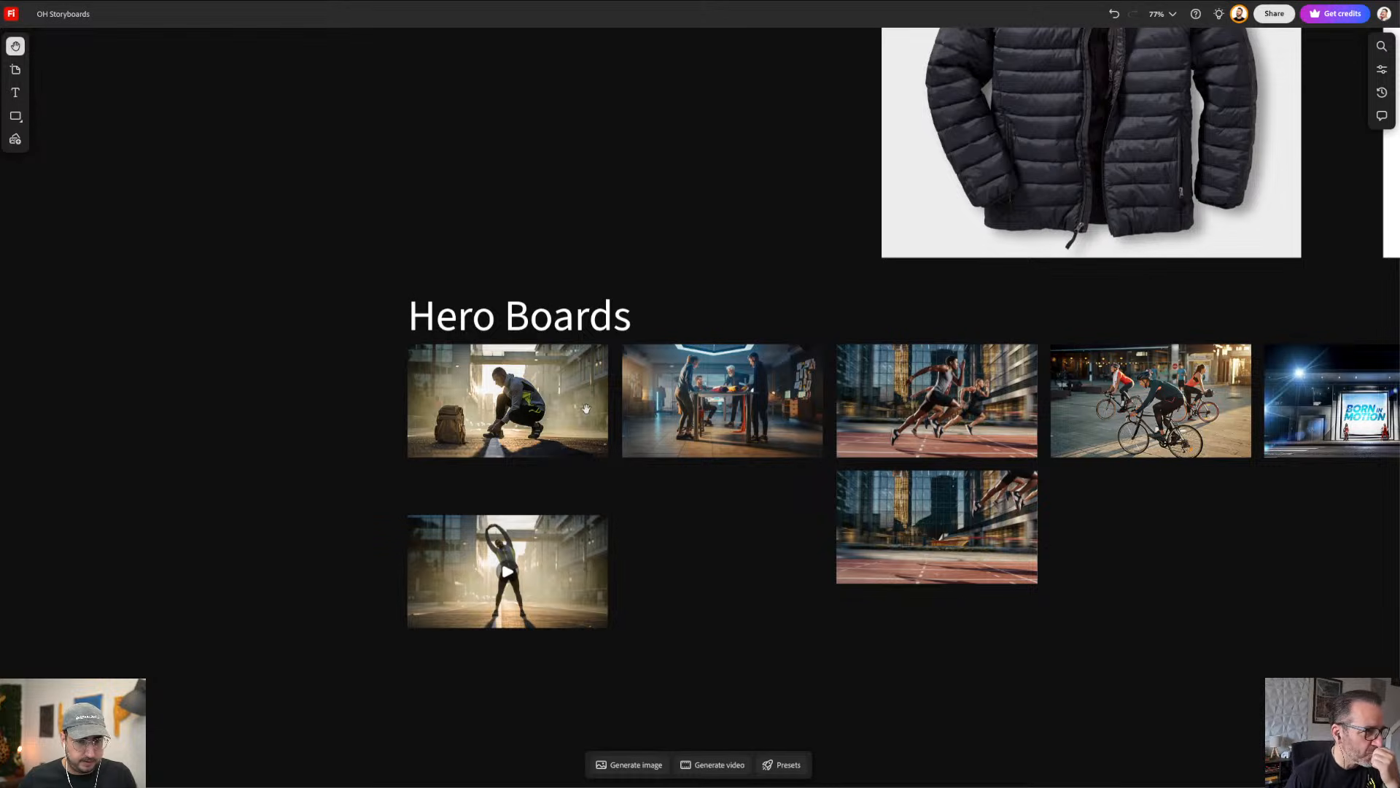
scroll(966, 393, "up", 10)
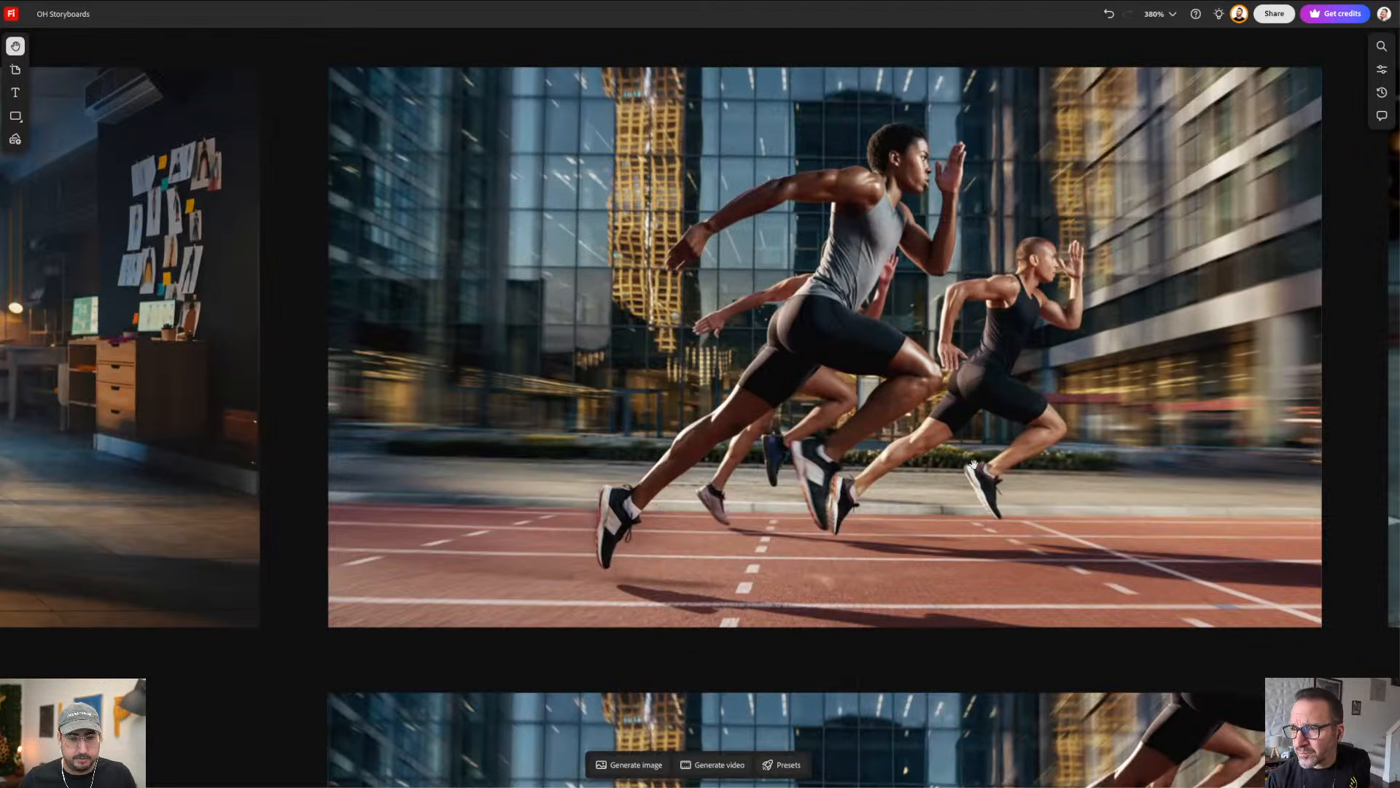
scroll(974, 464, "down", 2)
scroll(899, 438, "up", 3)
scroll(898, 437, "down", 5)
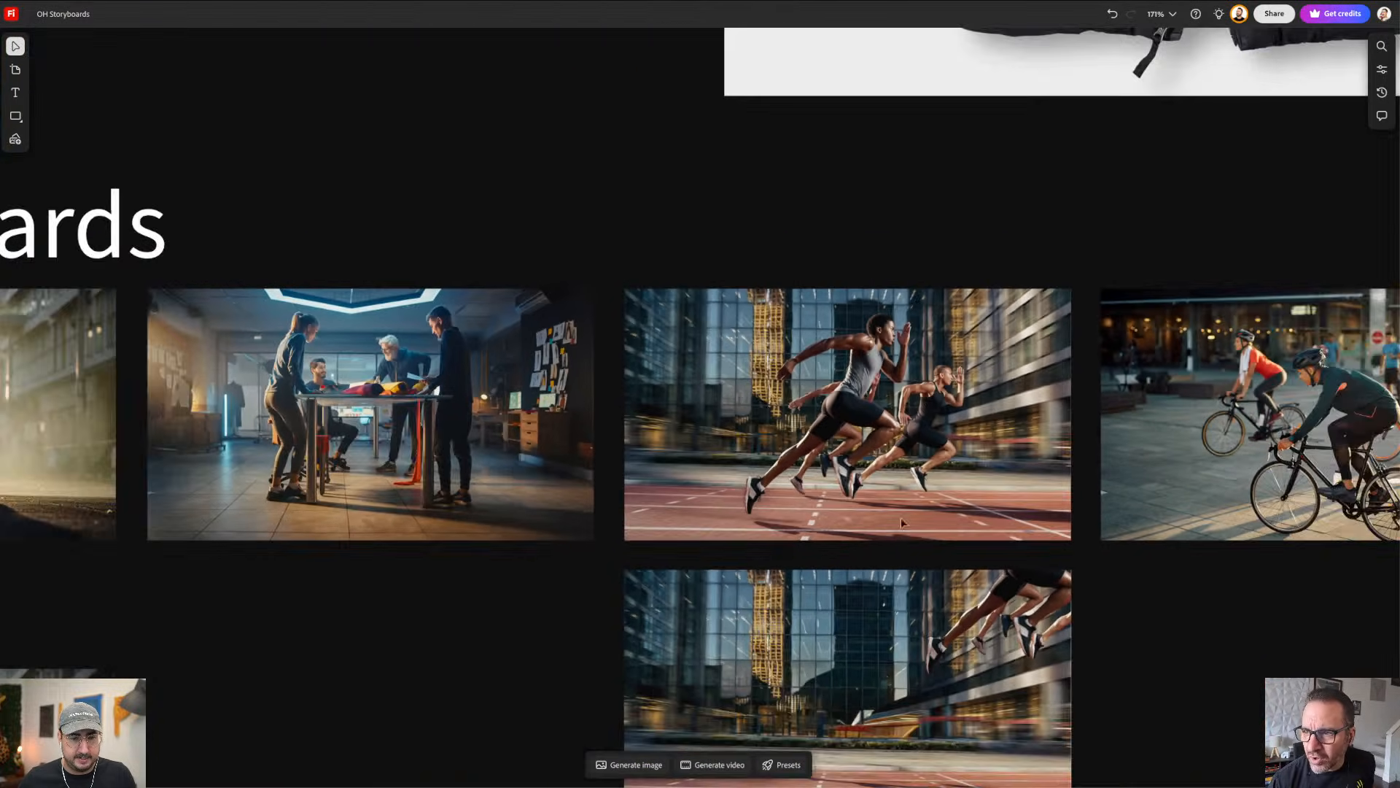
left_click_drag(900, 438, 855, 265)
scroll(855, 265, "down", 3)
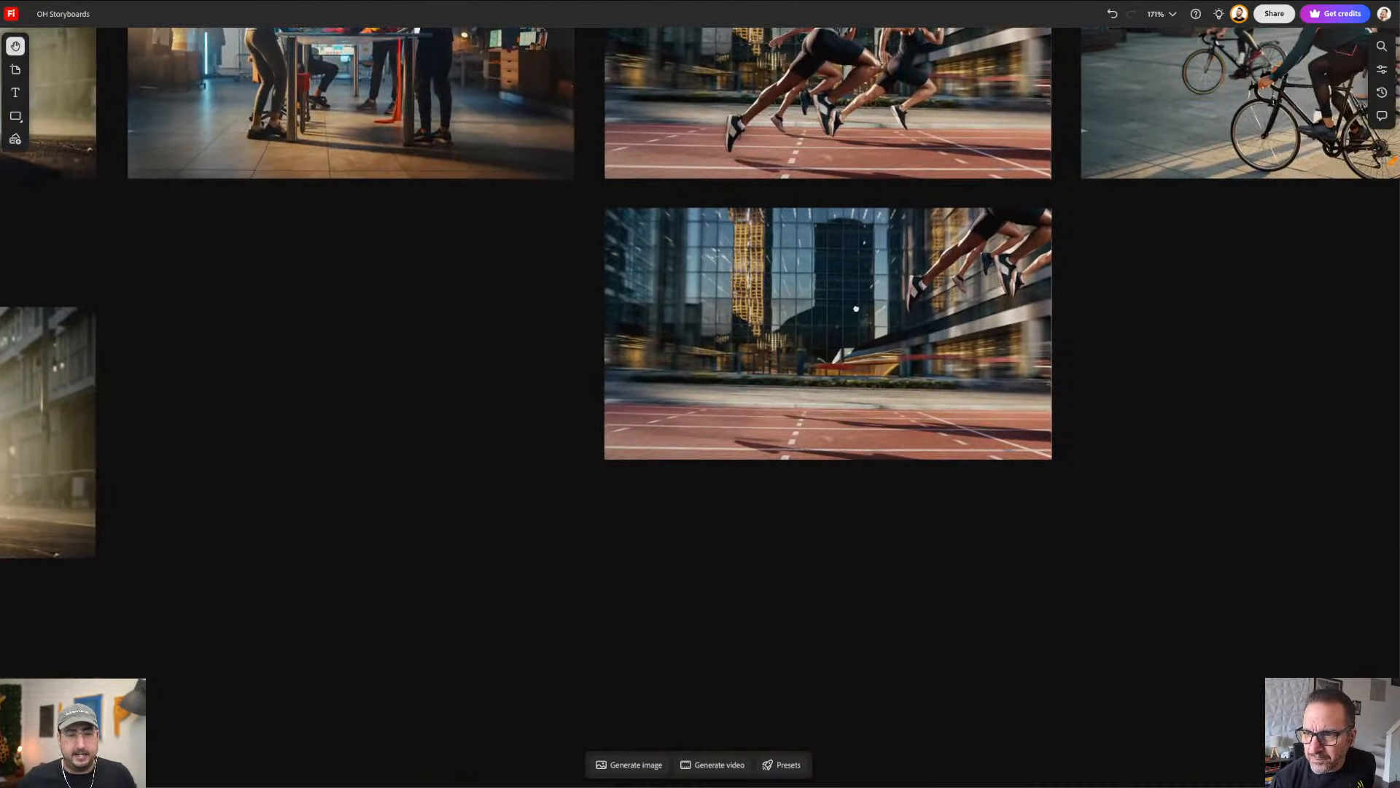
scroll(859, 520, "up", 3)
scroll(856, 518, "down", 4)
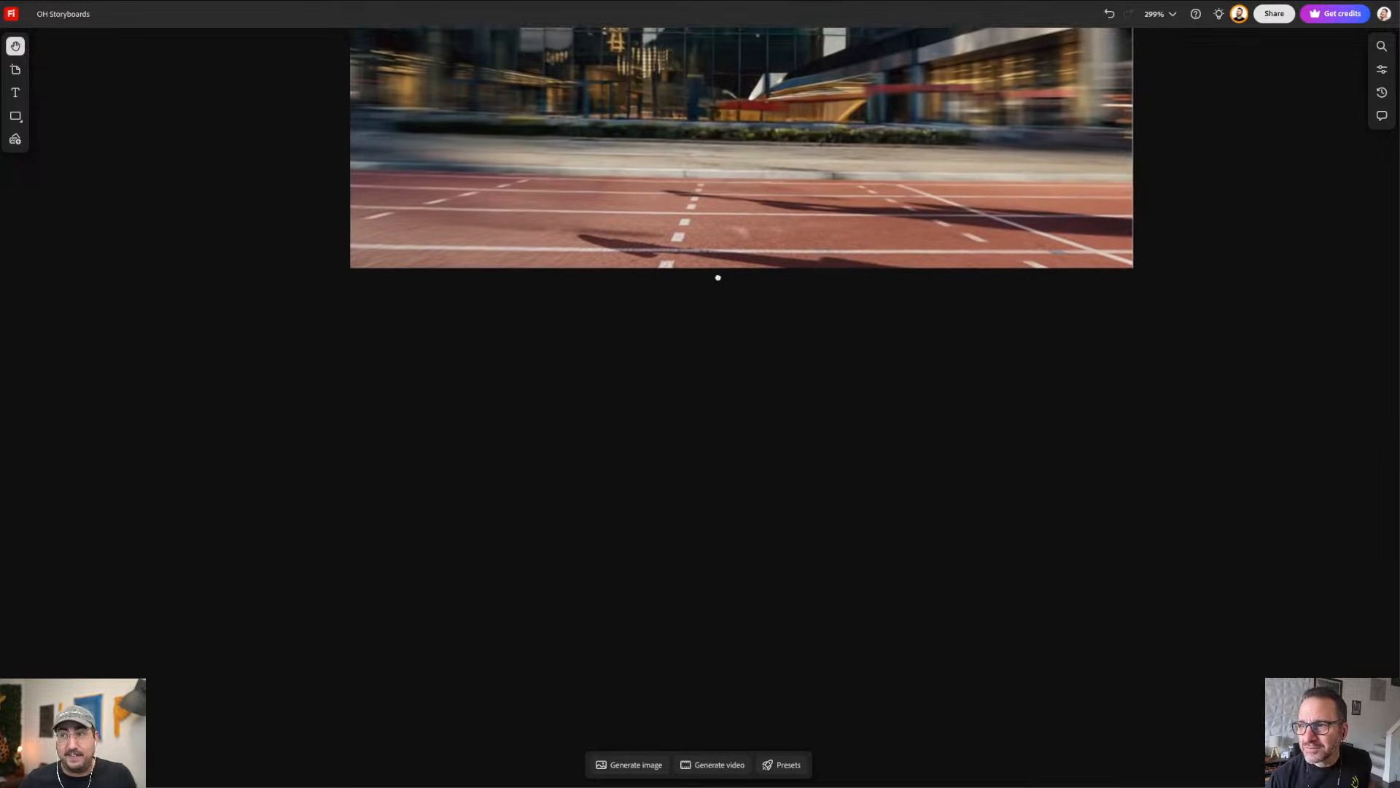
Step: Open video generation and preview both generated videos of the runners lifting off the ground
left_click(711, 764)
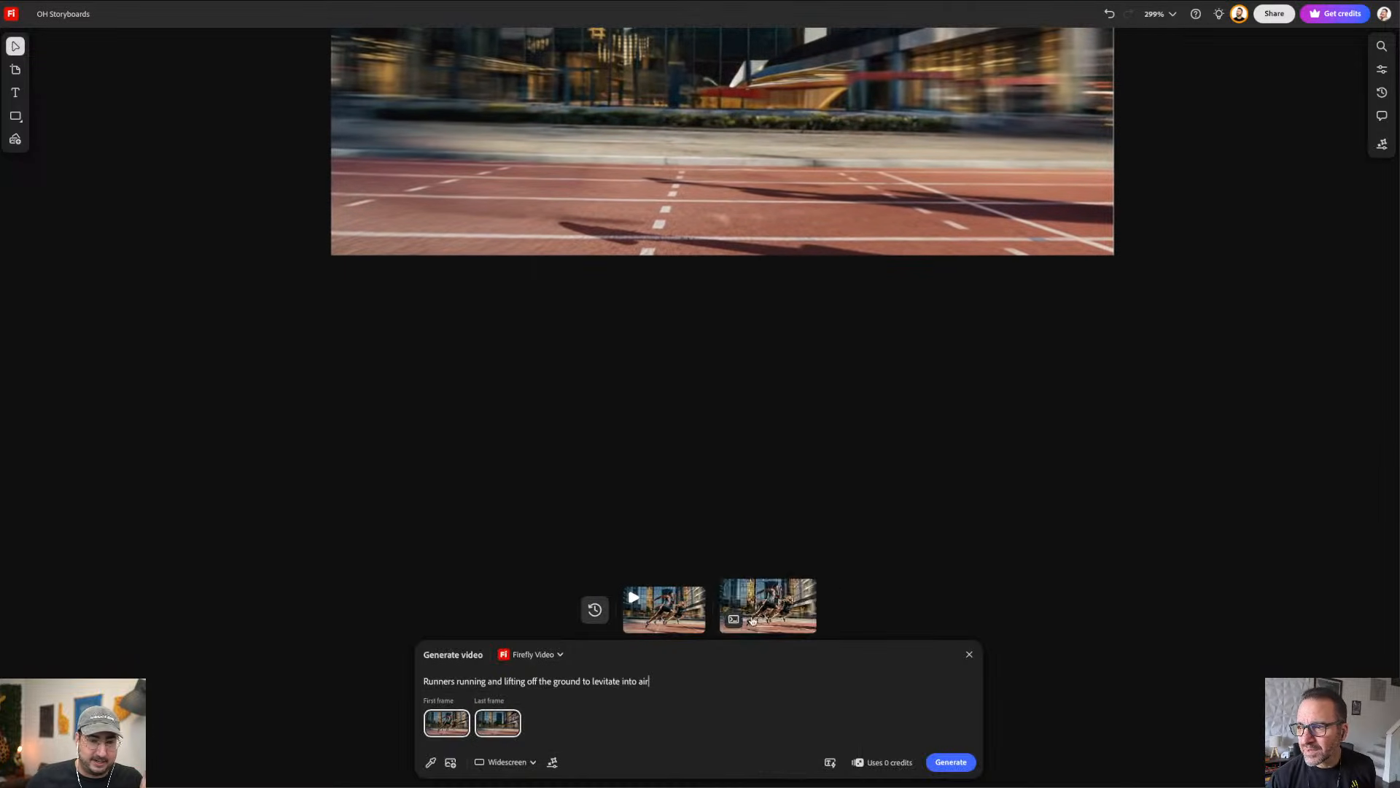
mouse_move(762, 600)
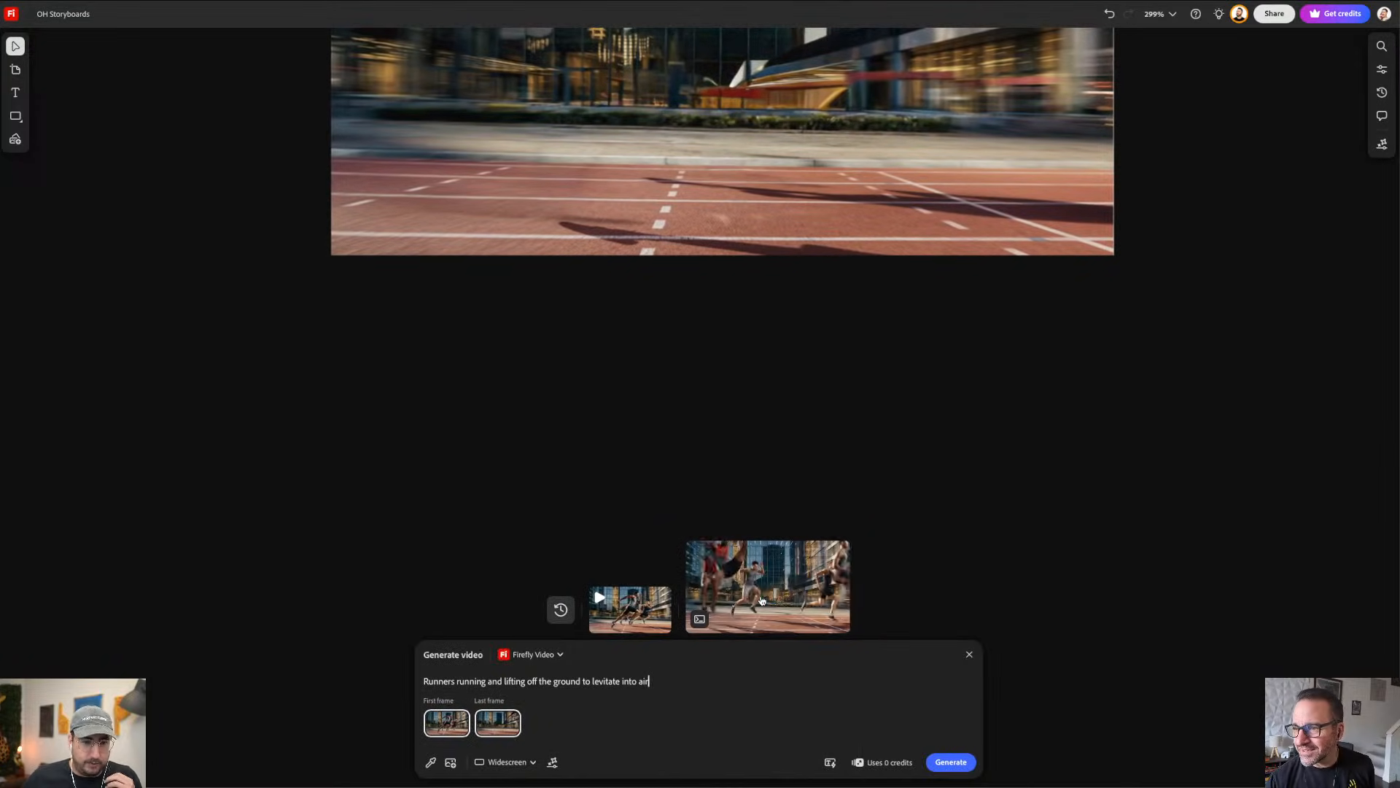
mouse_move(626, 617)
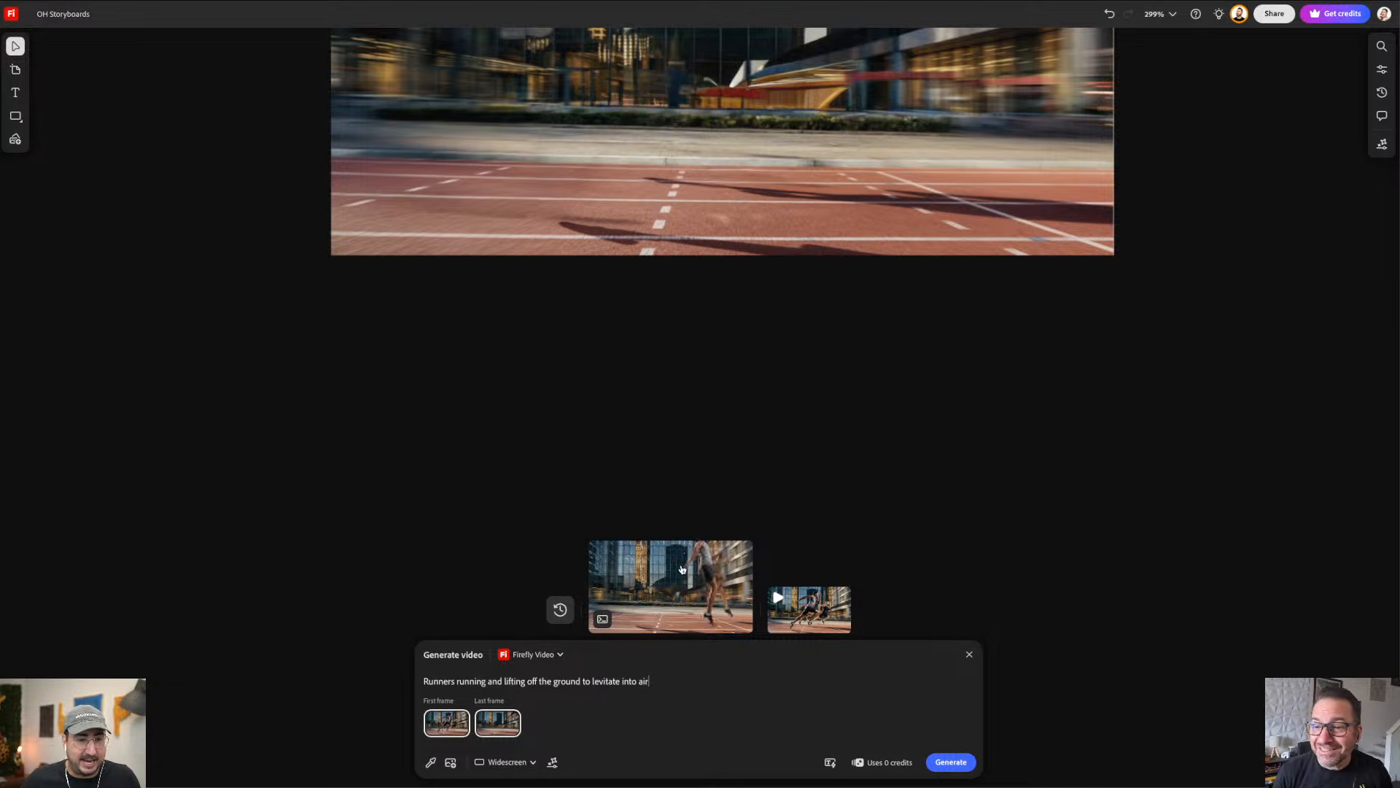
Step: Place the first generated runners video on the canvas, shrink it, and position it below the left end of the lower runners frame
left_click(675, 528)
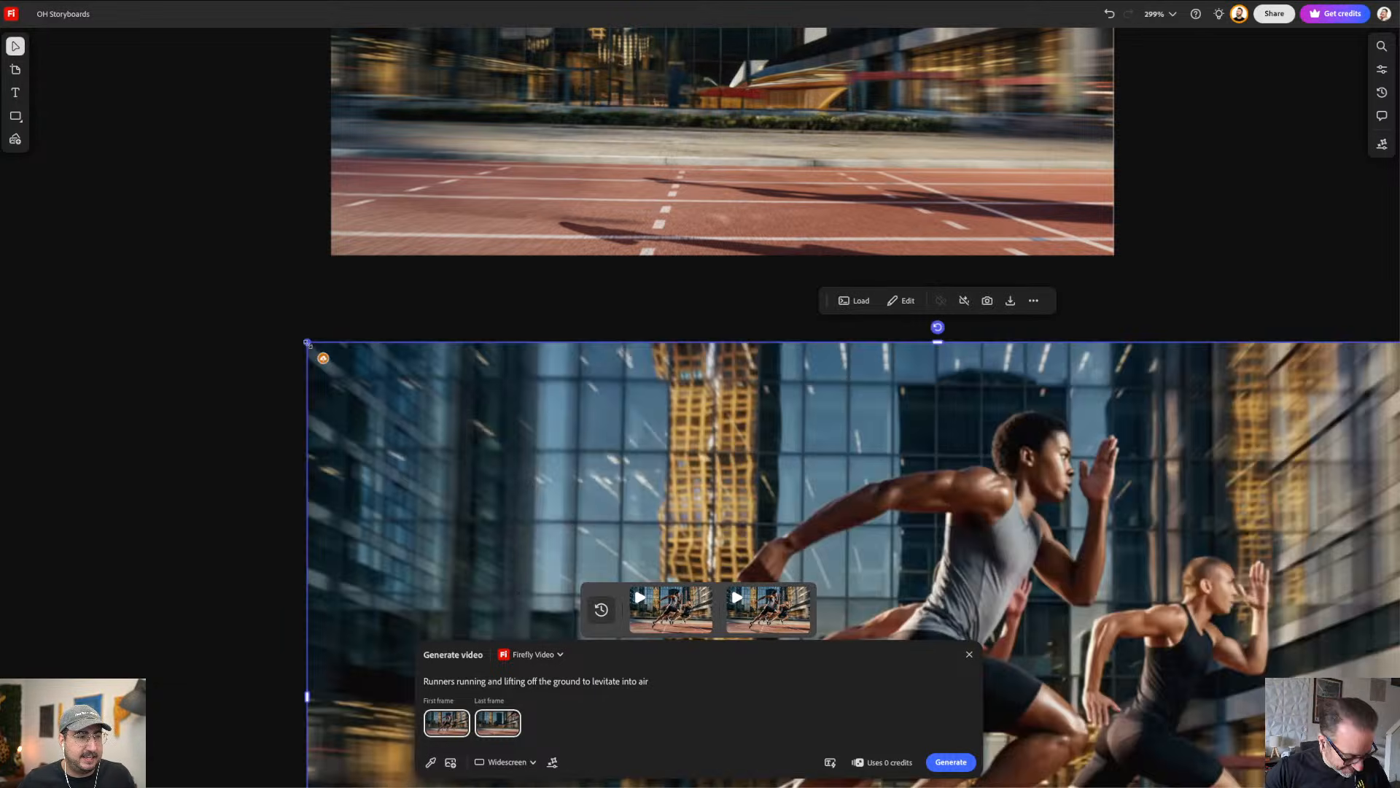
left_click_drag(307, 342, 750, 465)
left_click_drag(970, 595, 344, 364)
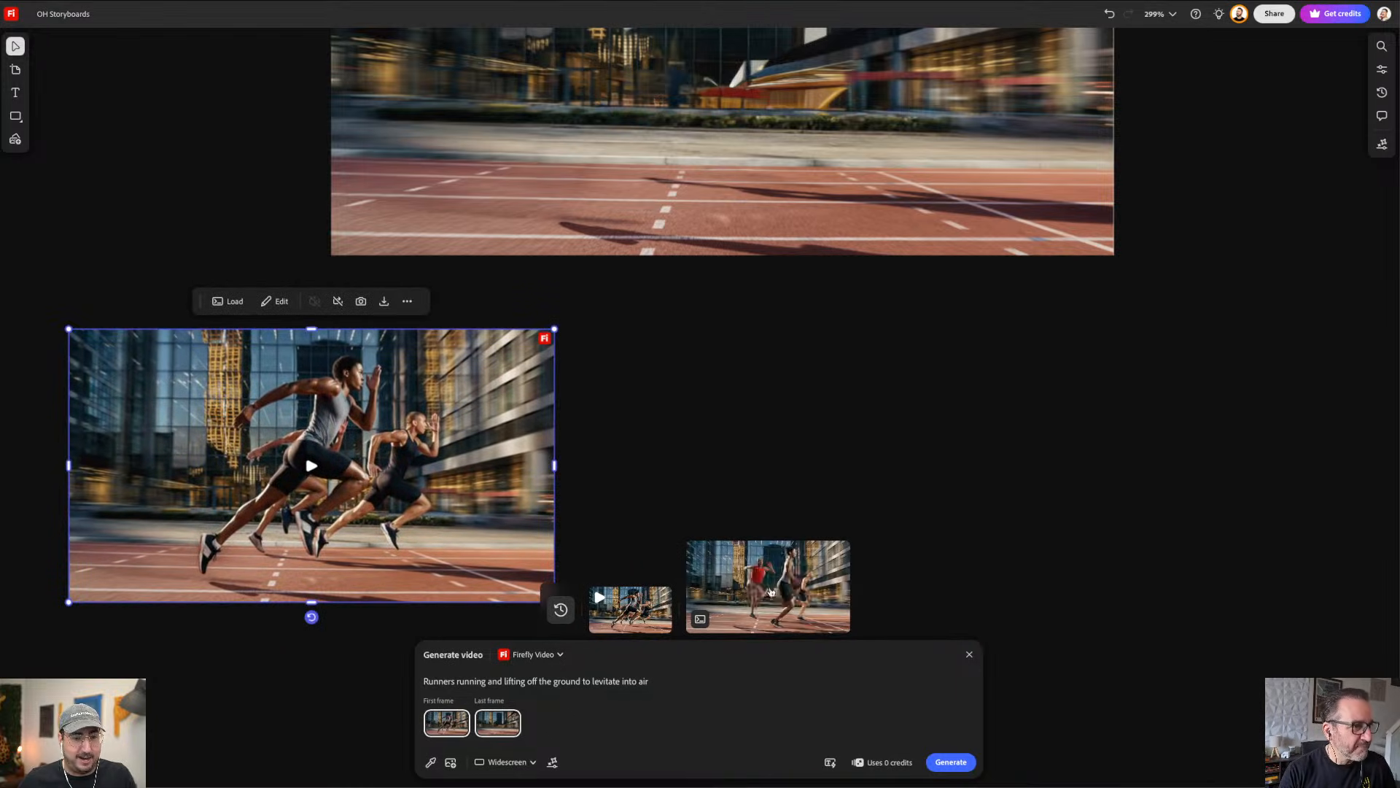
Step: Place the second runners video just right of the first, match its size with a small gap between them, and close video generation
left_click_drag(771, 589, 933, 527)
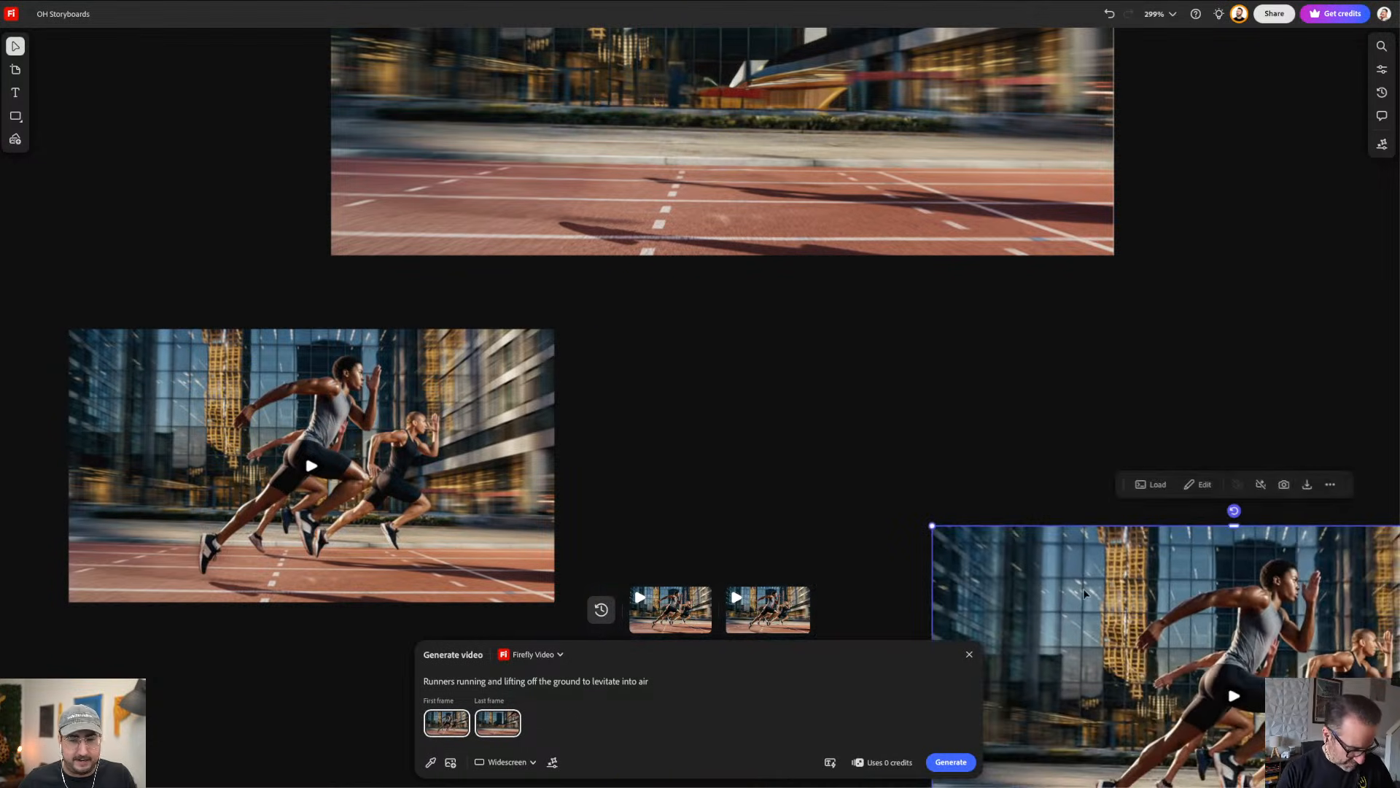
left_click_drag(1078, 587, 685, 393)
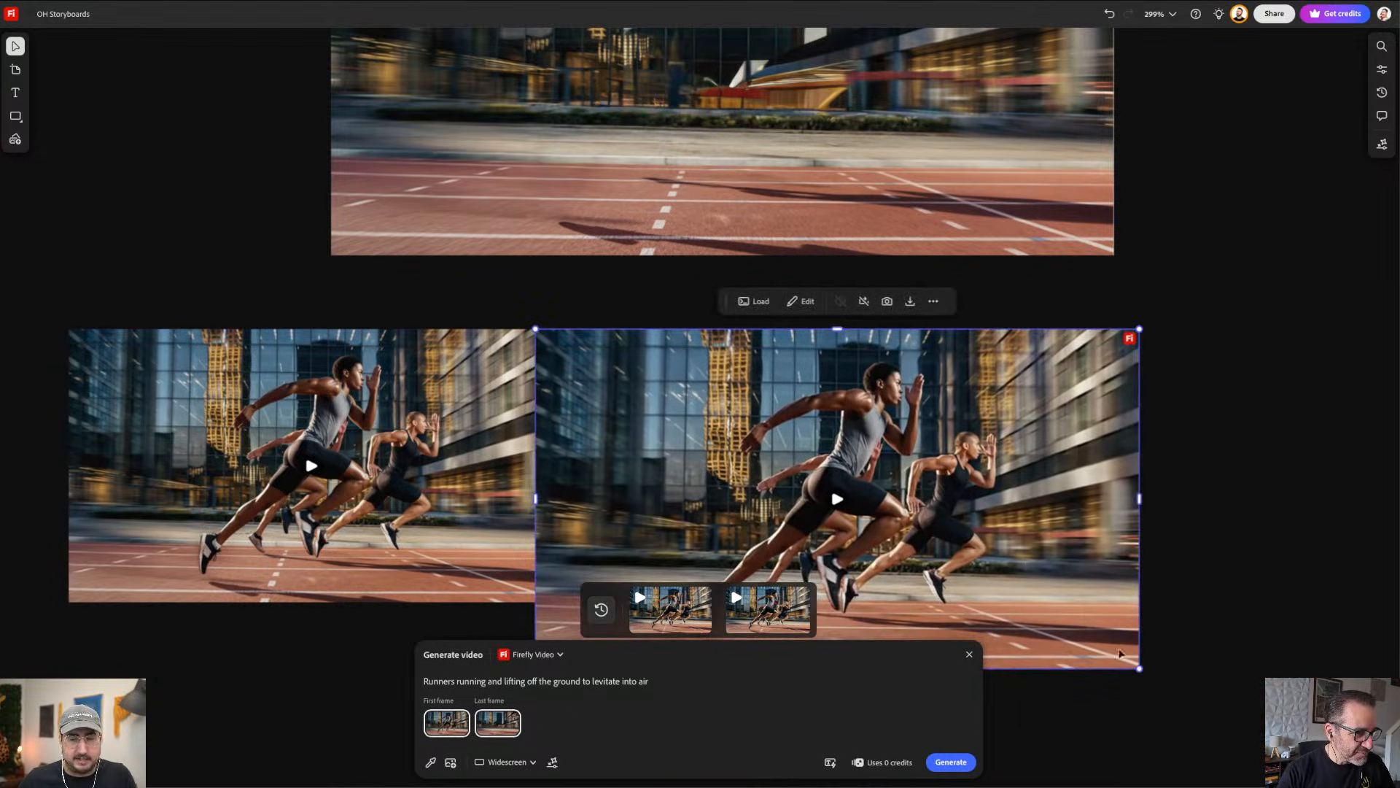
left_click_drag(1139, 668, 1019, 600)
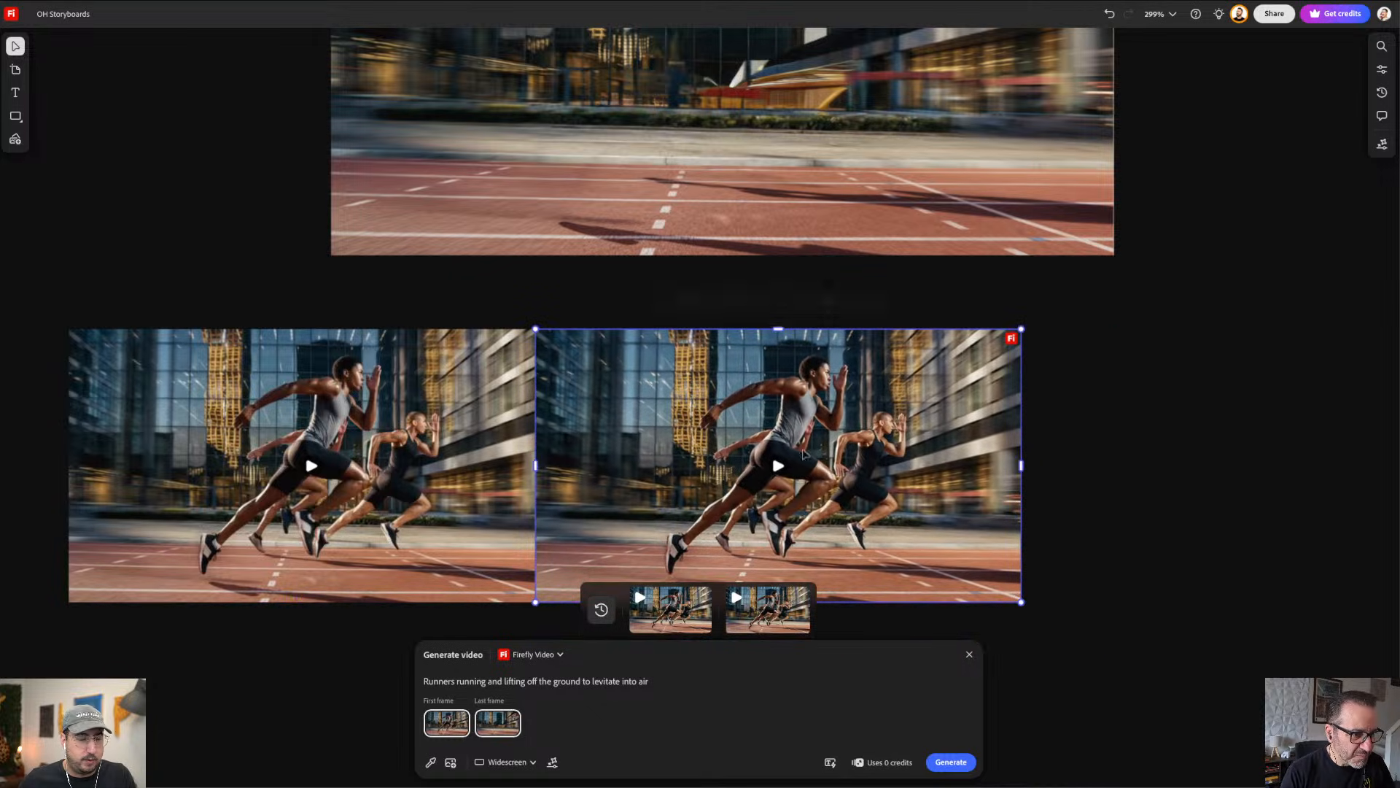
left_click_drag(671, 408, 720, 403)
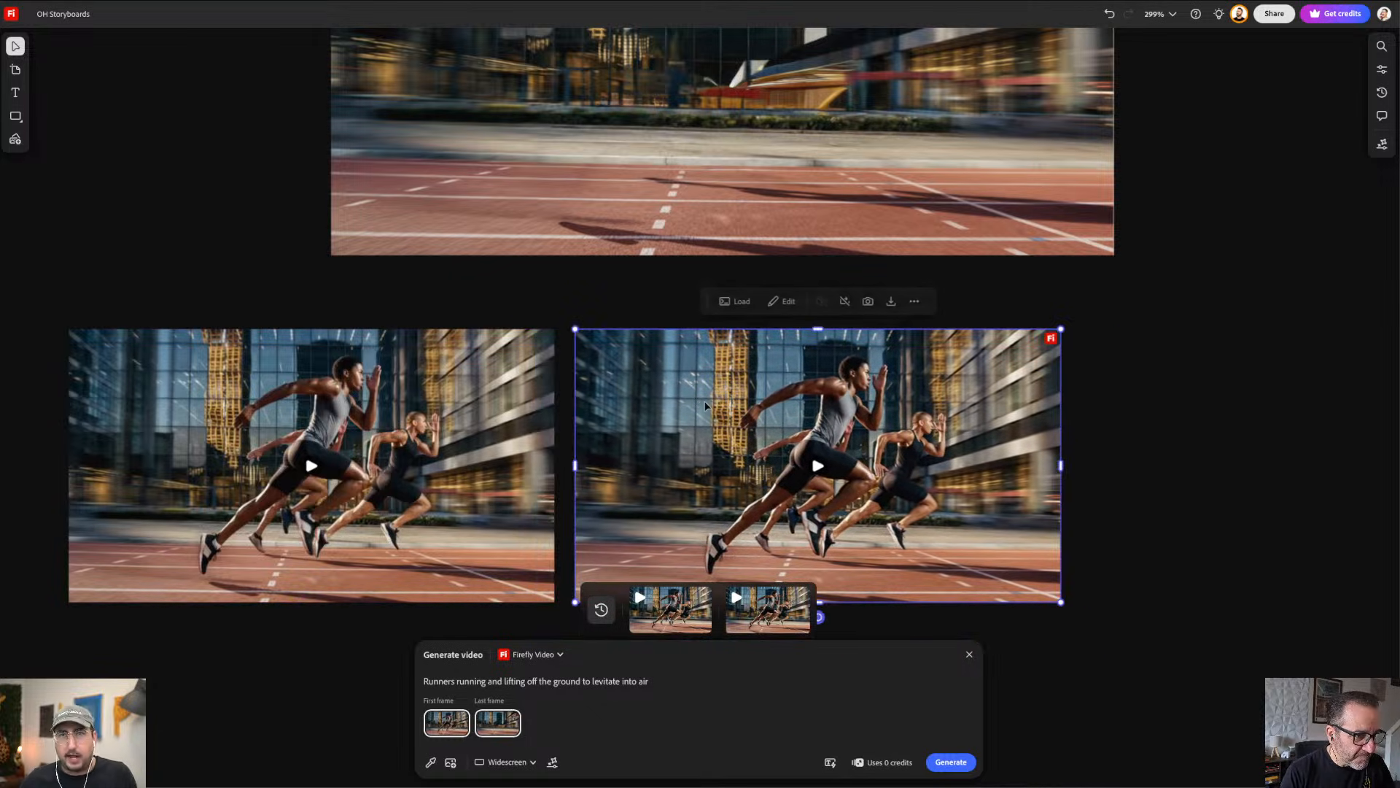
left_click(487, 292)
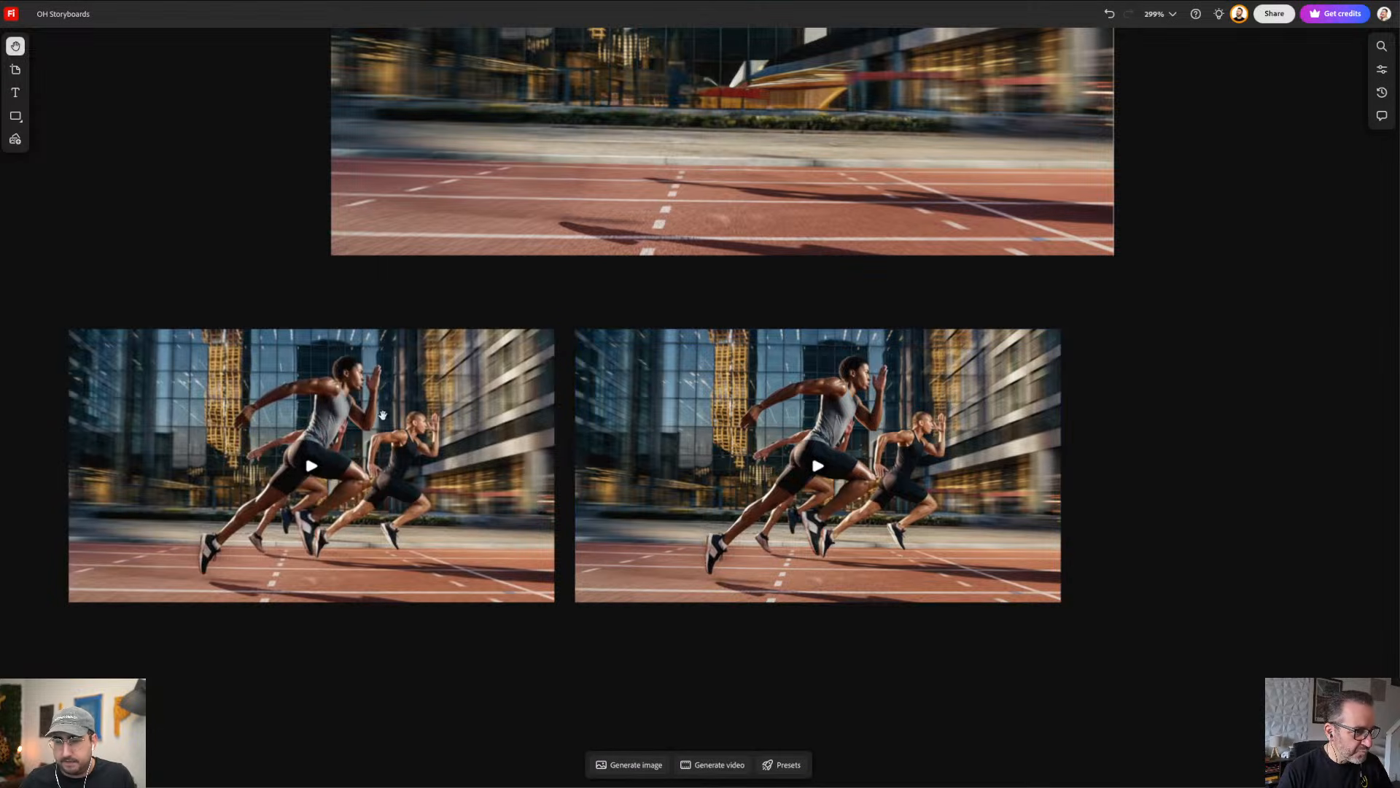
Step: Play both generated runners videos on the canvas at enlarged size to compare how the runners leave the ground
left_click_drag(382, 413, 745, 331)
scroll(696, 377, "up", 5)
scroll(697, 380, "up", 3)
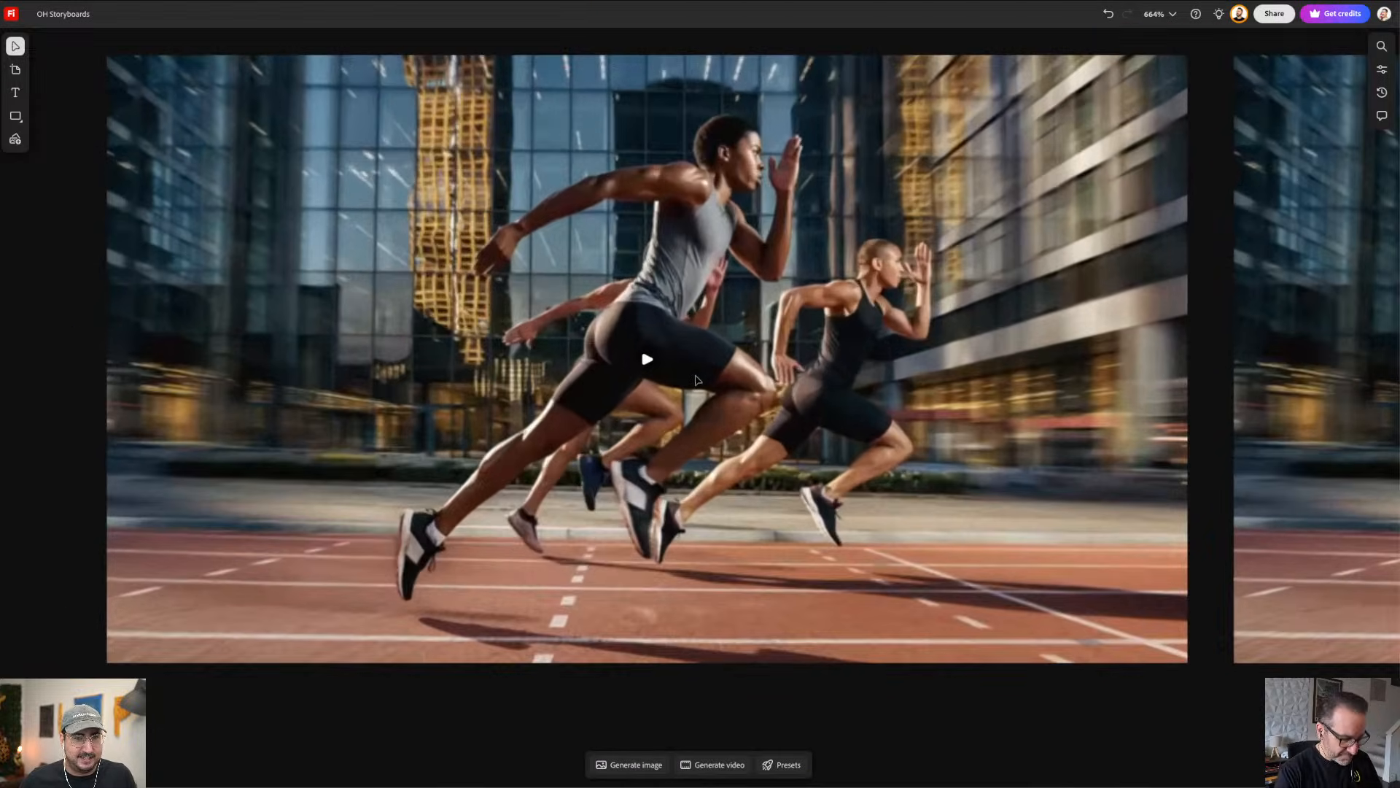
scroll(692, 326, "left", 2)
scroll(692, 325, "up", 1)
left_click(716, 383)
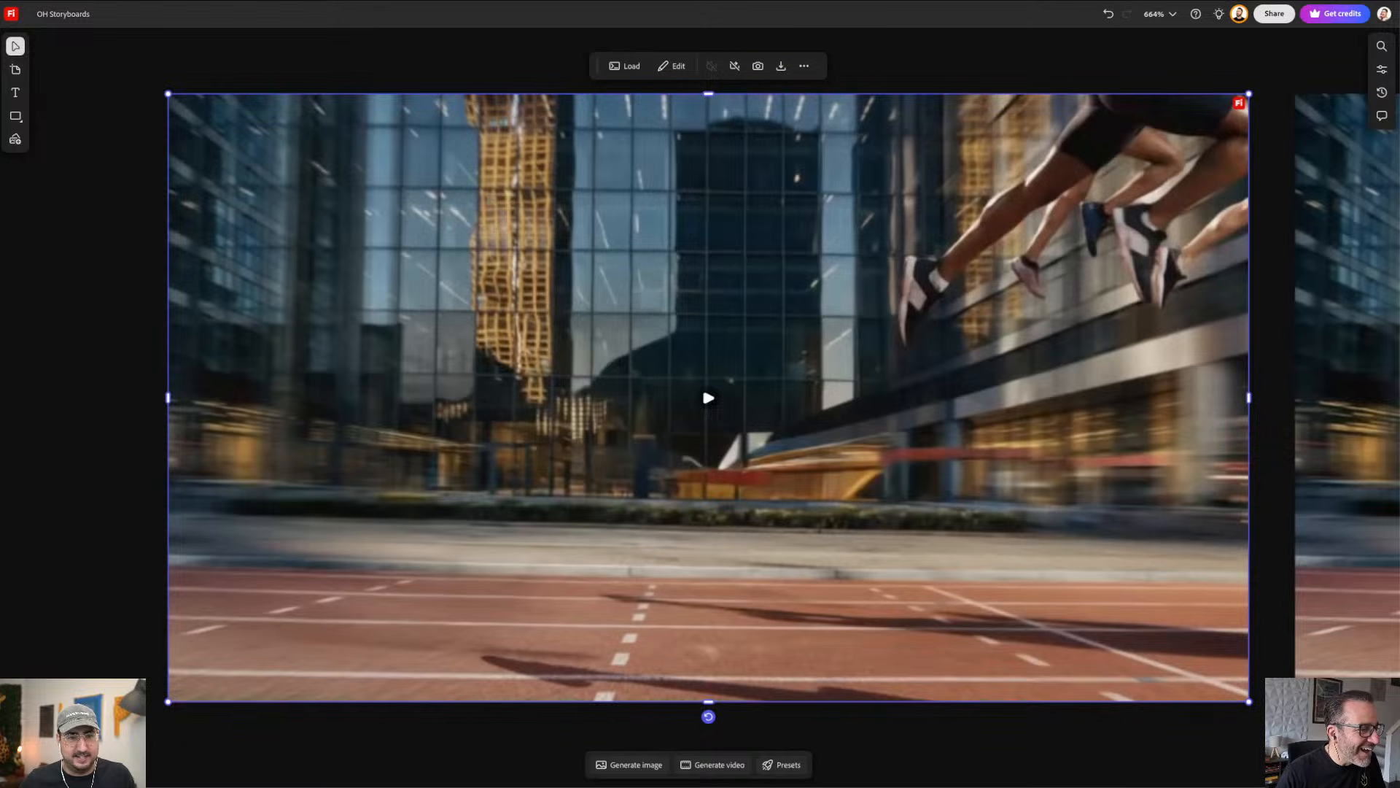
key("space")
left_click_drag(1206, 309, 415, 289)
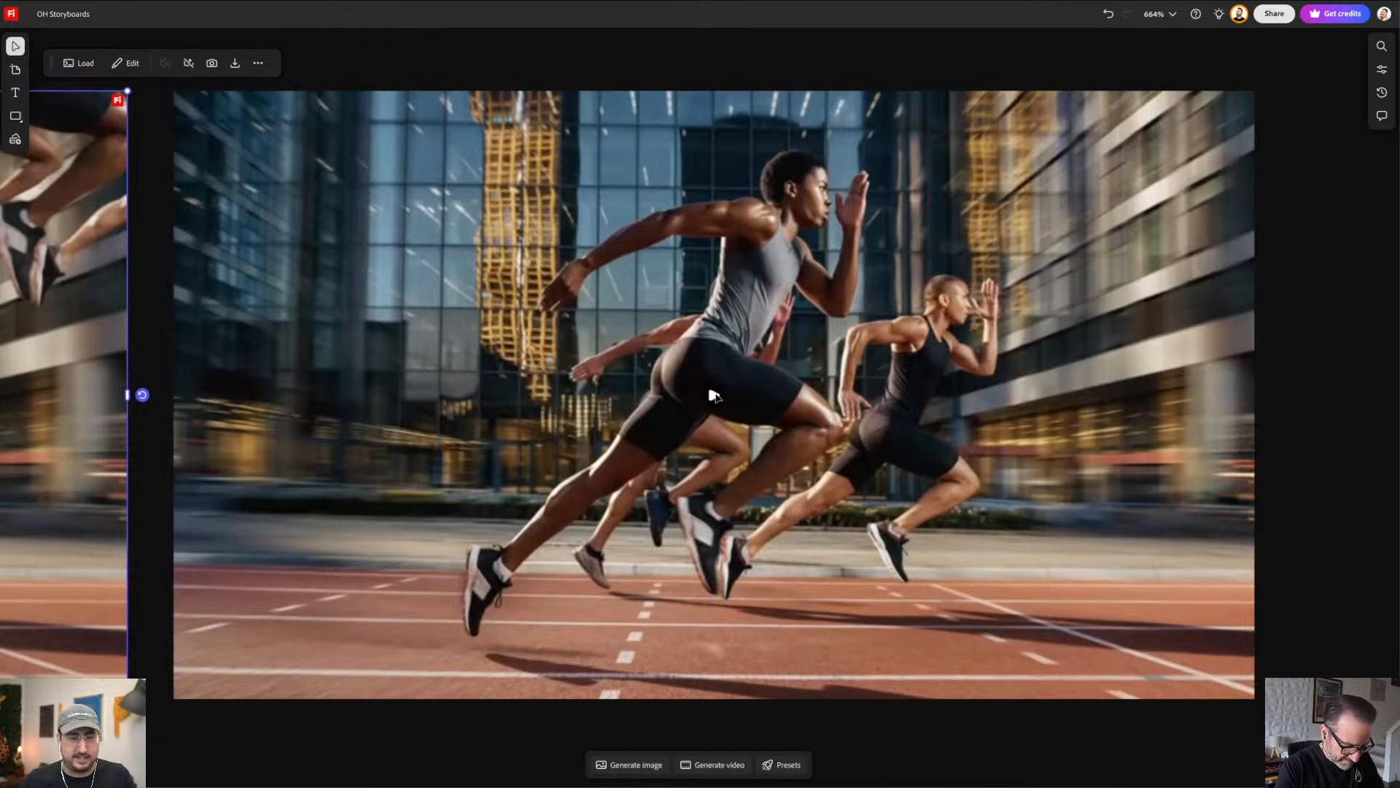
left_click(714, 395)
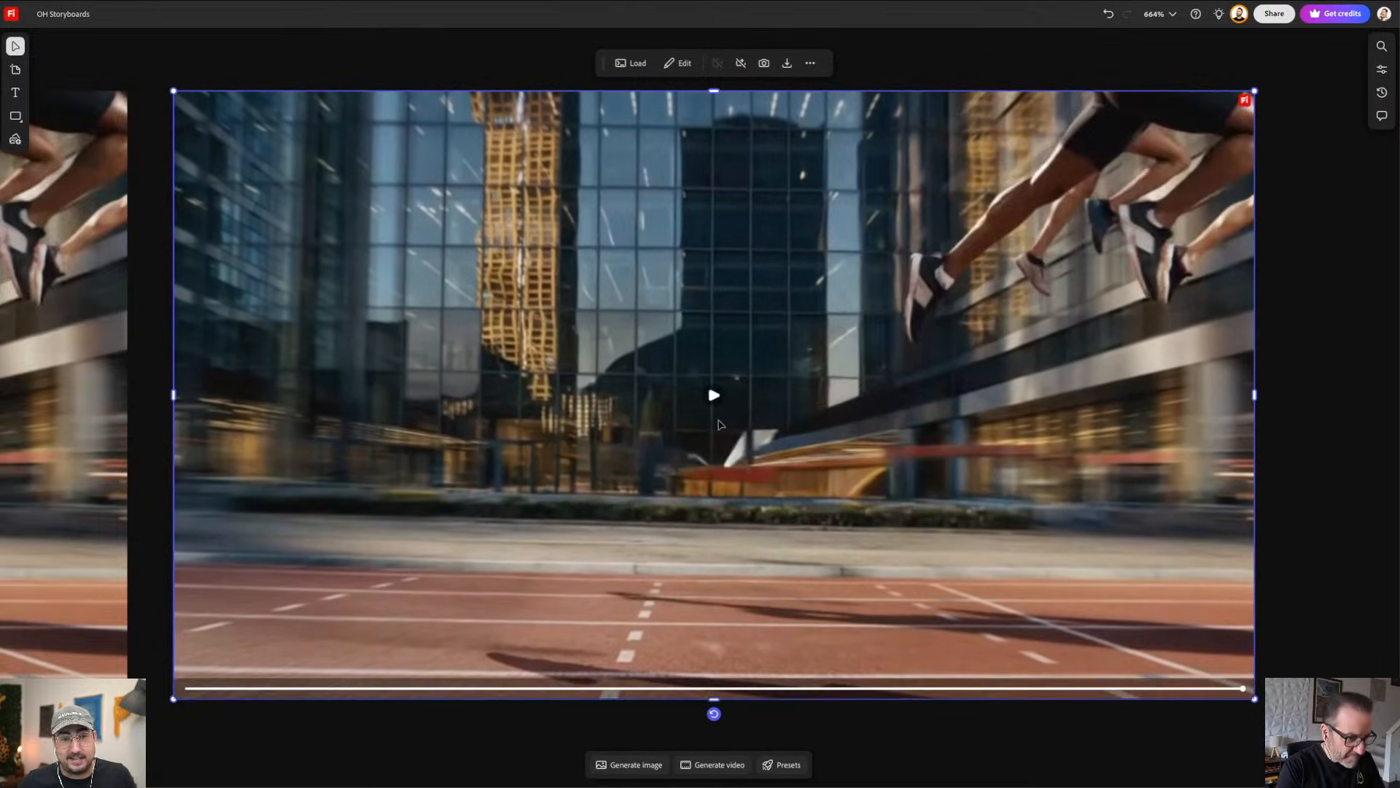
scroll(719, 425, "down", 5)
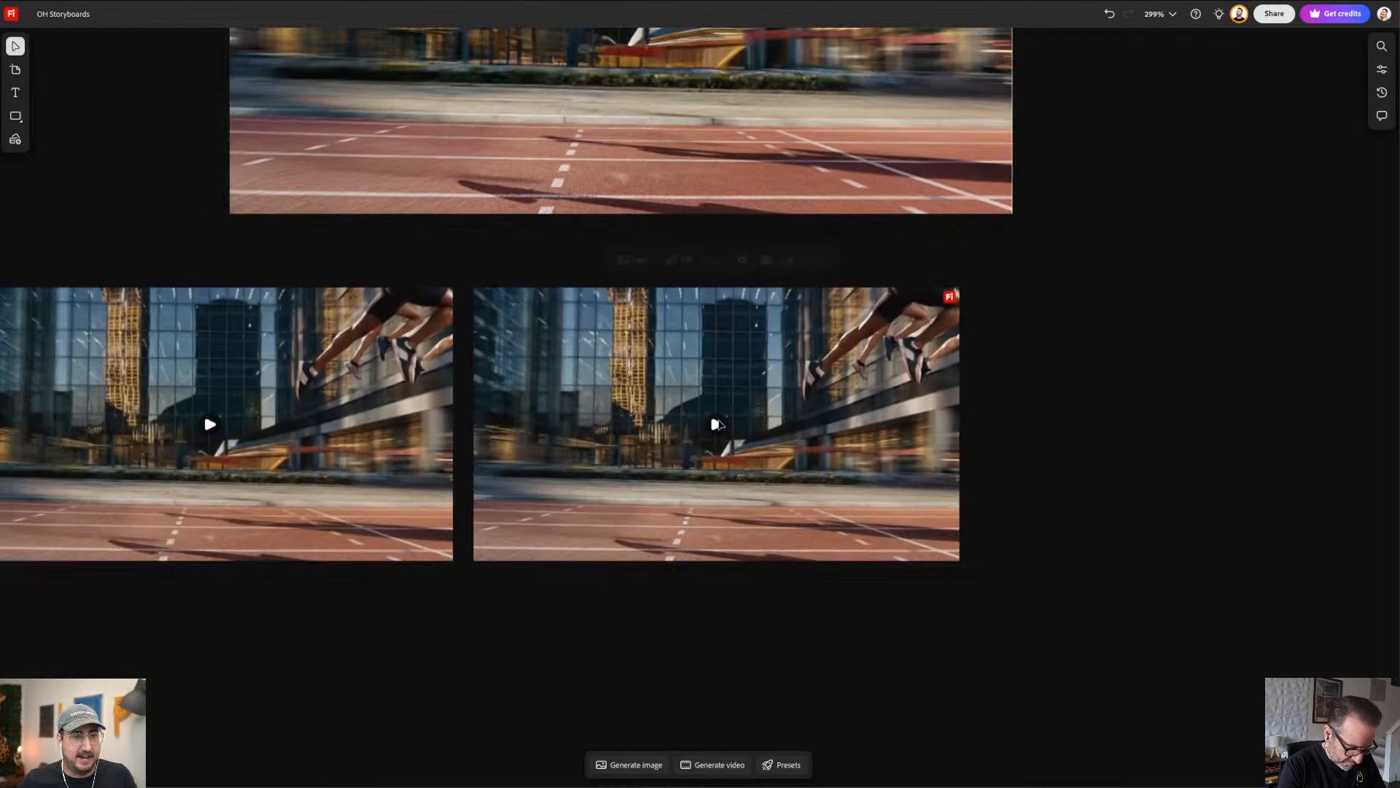
left_click(719, 425)
scroll(719, 425, "down", 1)
scroll(718, 424, "down", 2)
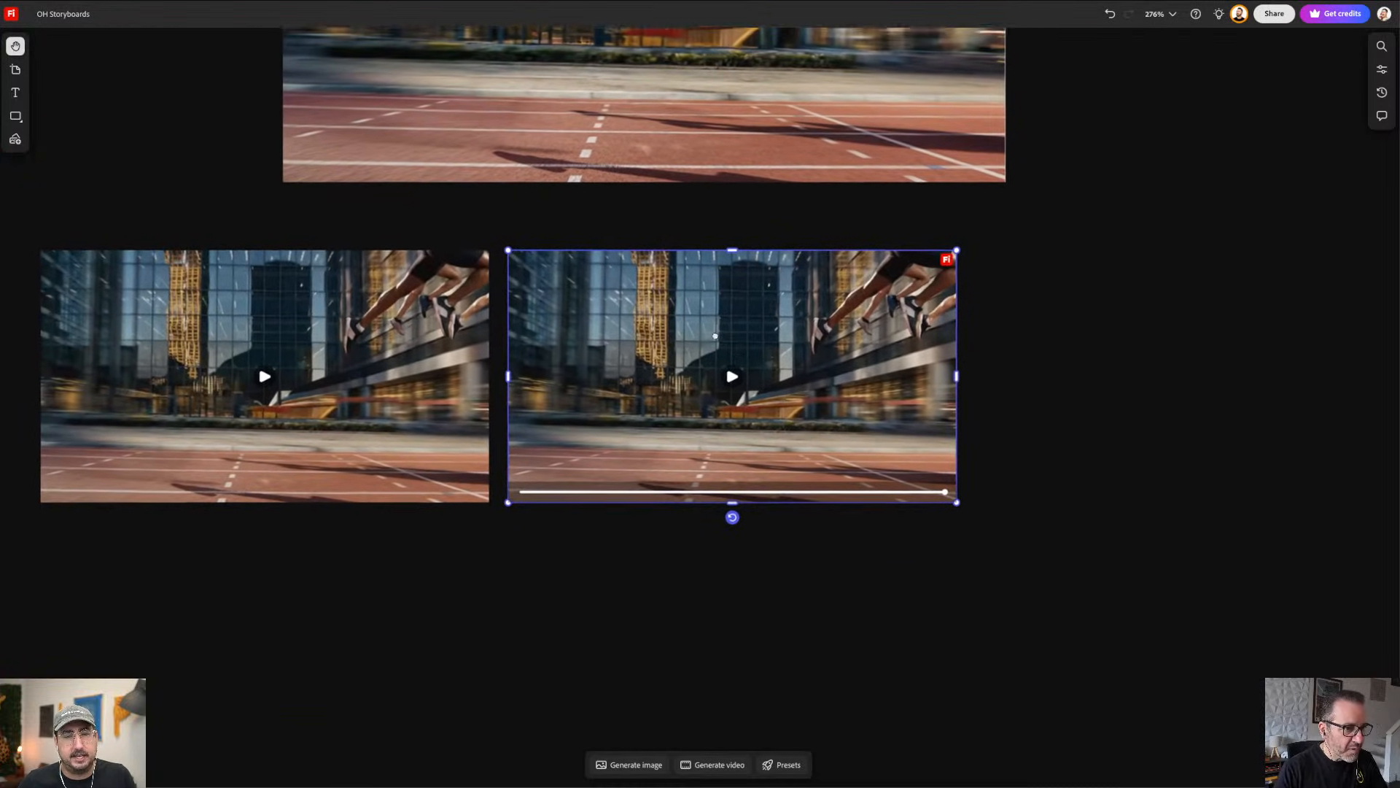
left_click_drag(715, 335, 649, 342)
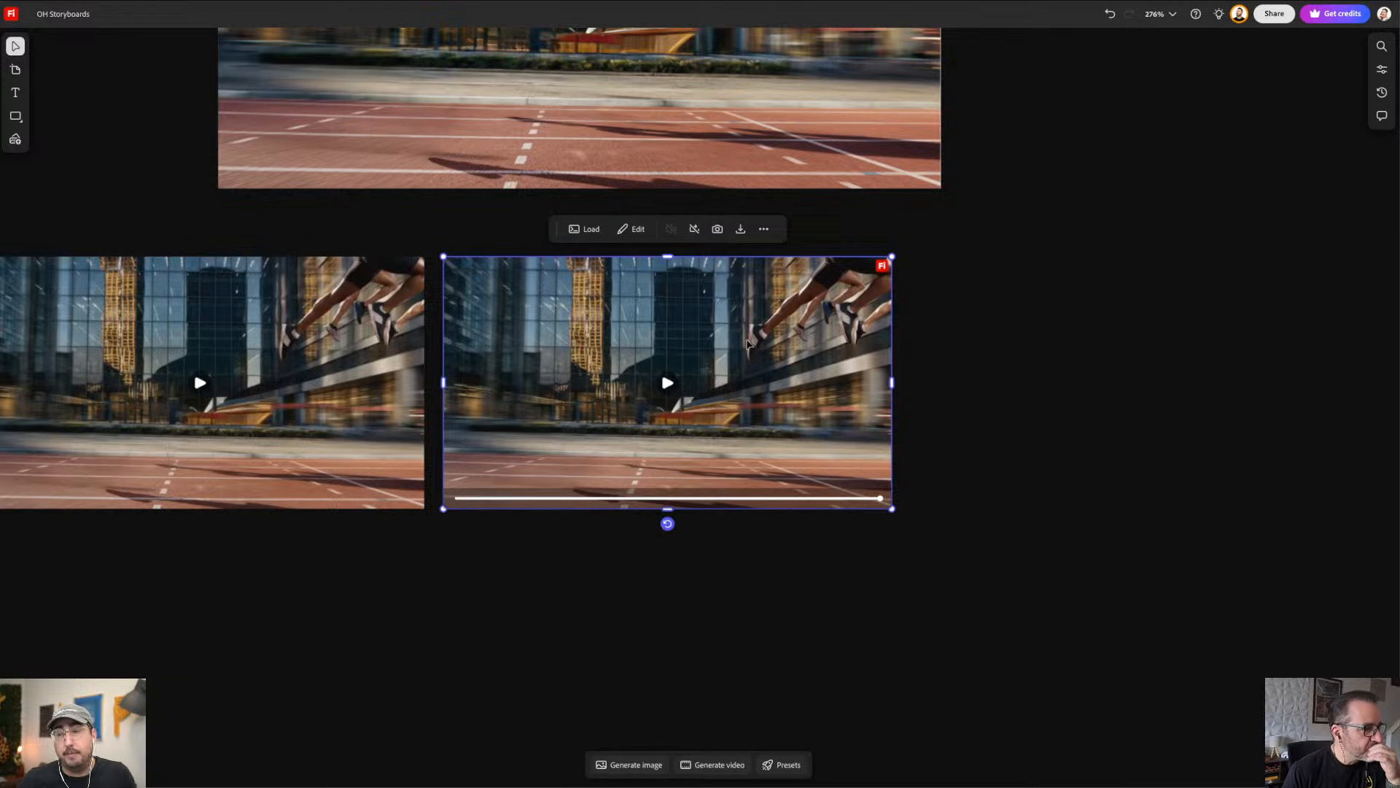
left_click_drag(770, 369, 820, 284)
left_click_drag(820, 221, 822, 291)
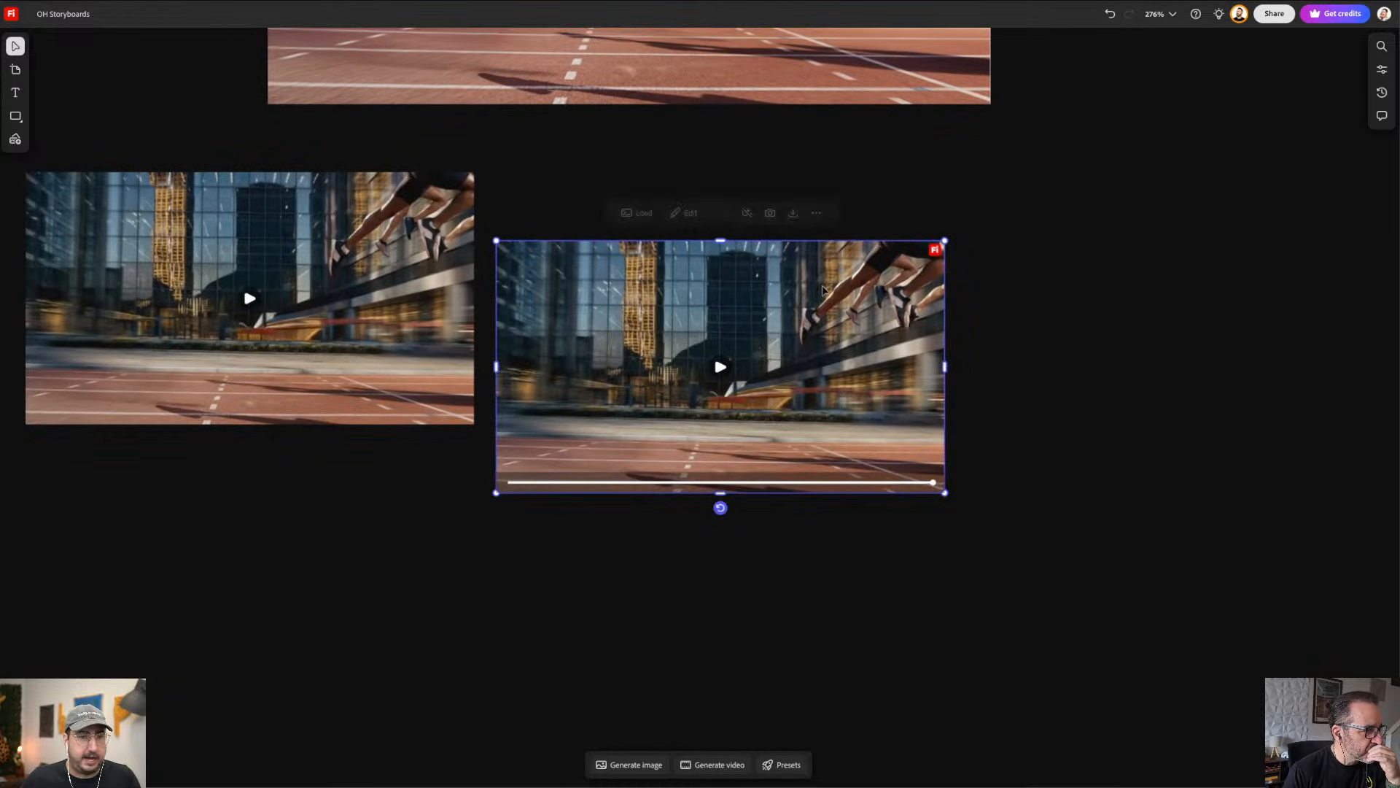
key("ctrl+z")
Step: Try Runway Aleph as the video generation model and start picking its required composition reference
scroll(778, 294, "up", 3)
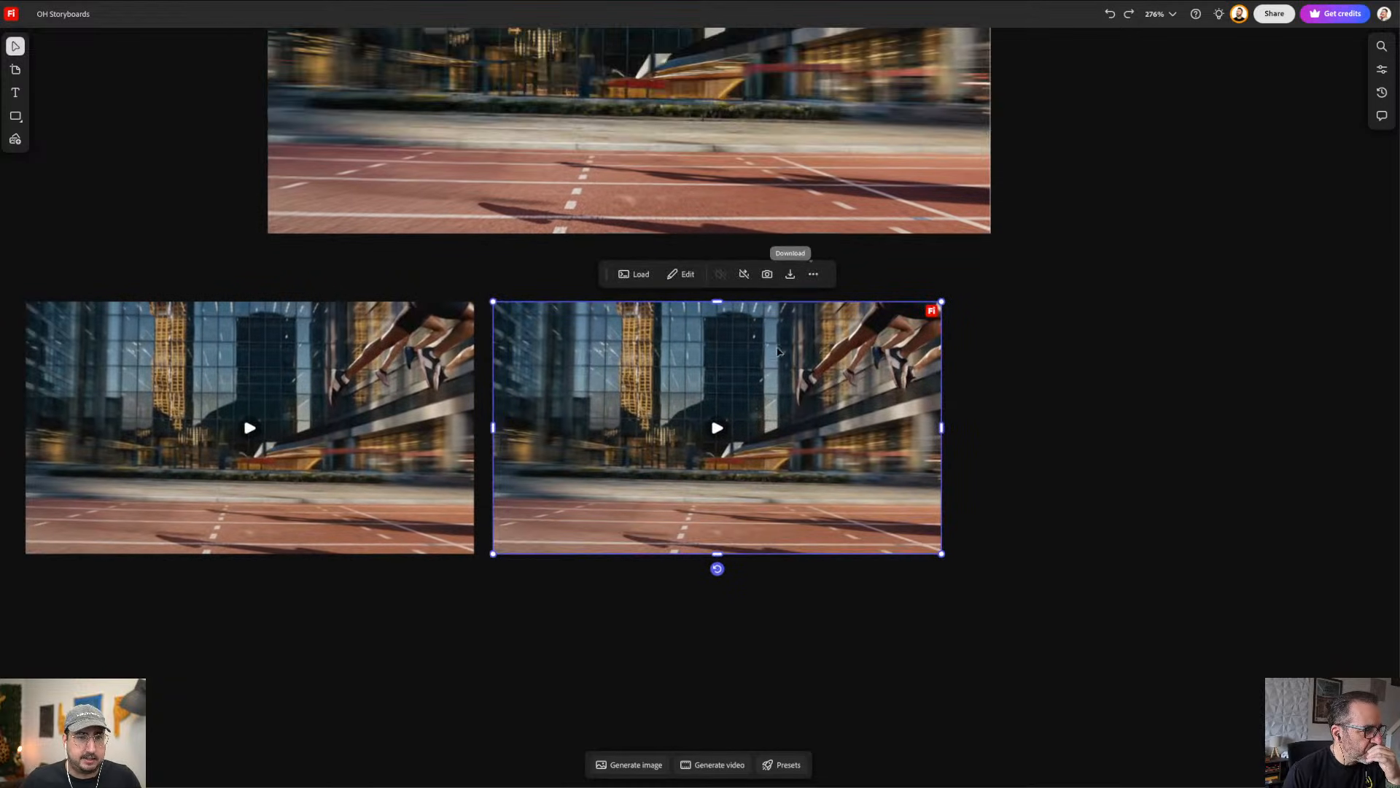
scroll(778, 352, "up", 3)
scroll(777, 352, "down", 5)
scroll(835, 298, "up", 2)
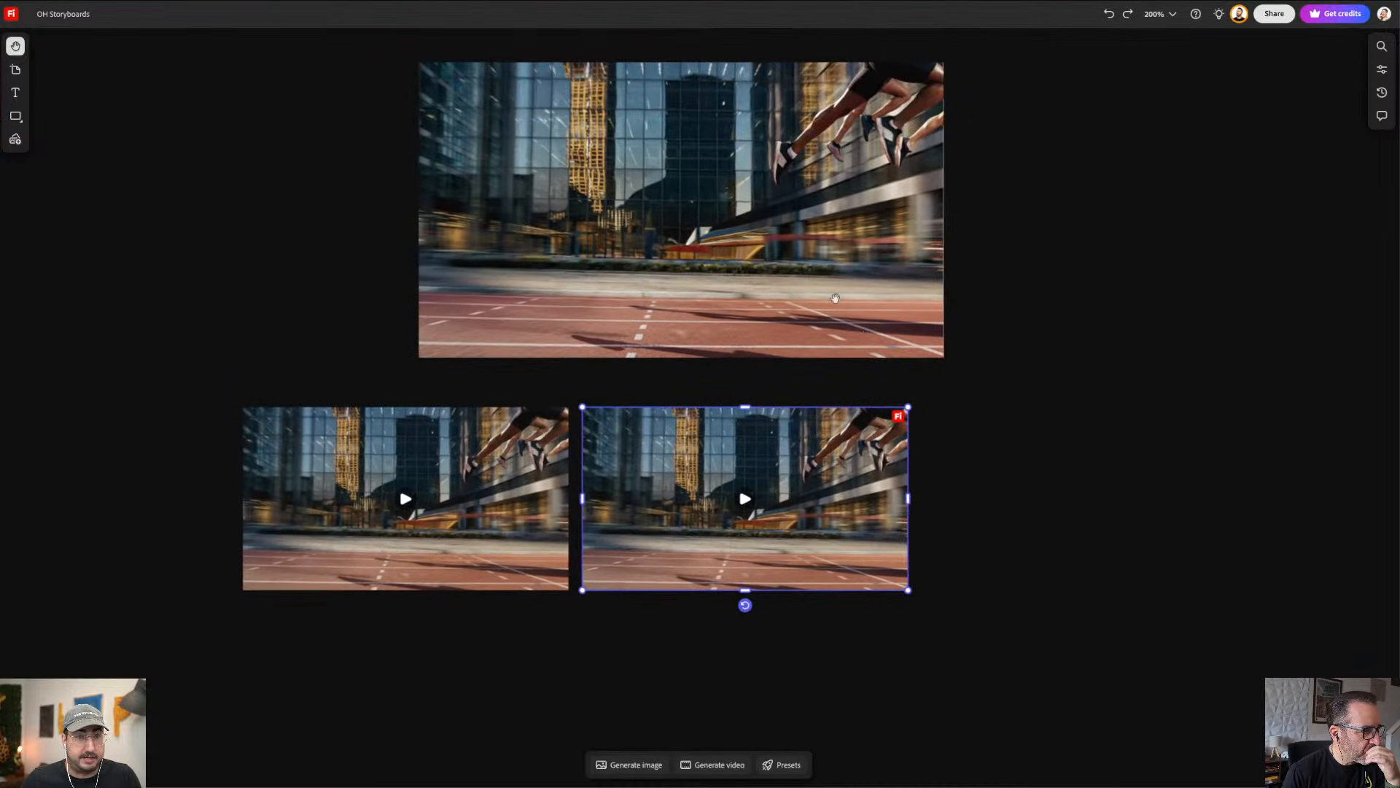
scroll(835, 297, "down", 3)
scroll(672, 365, "up", 4)
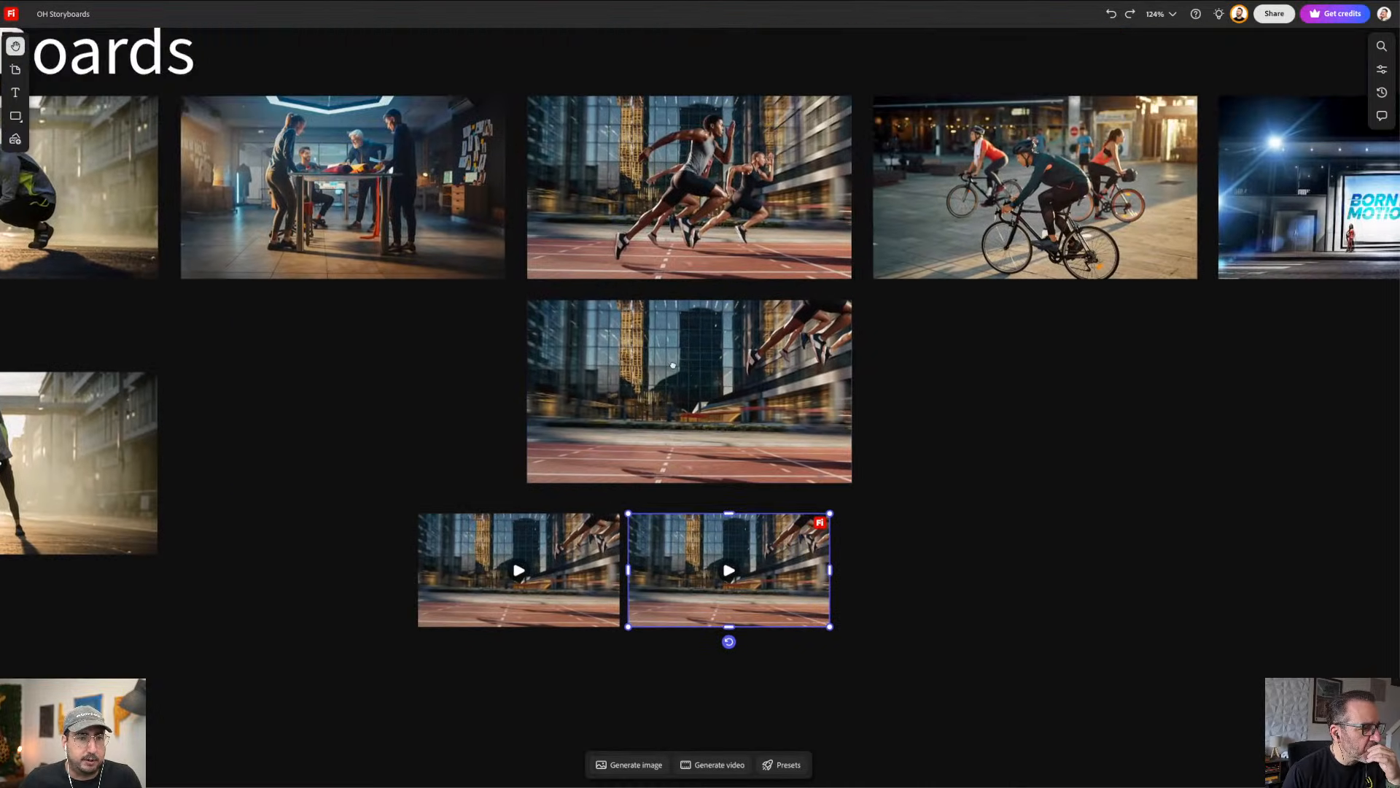
left_click_drag(672, 365, 645, 399)
left_click(719, 764)
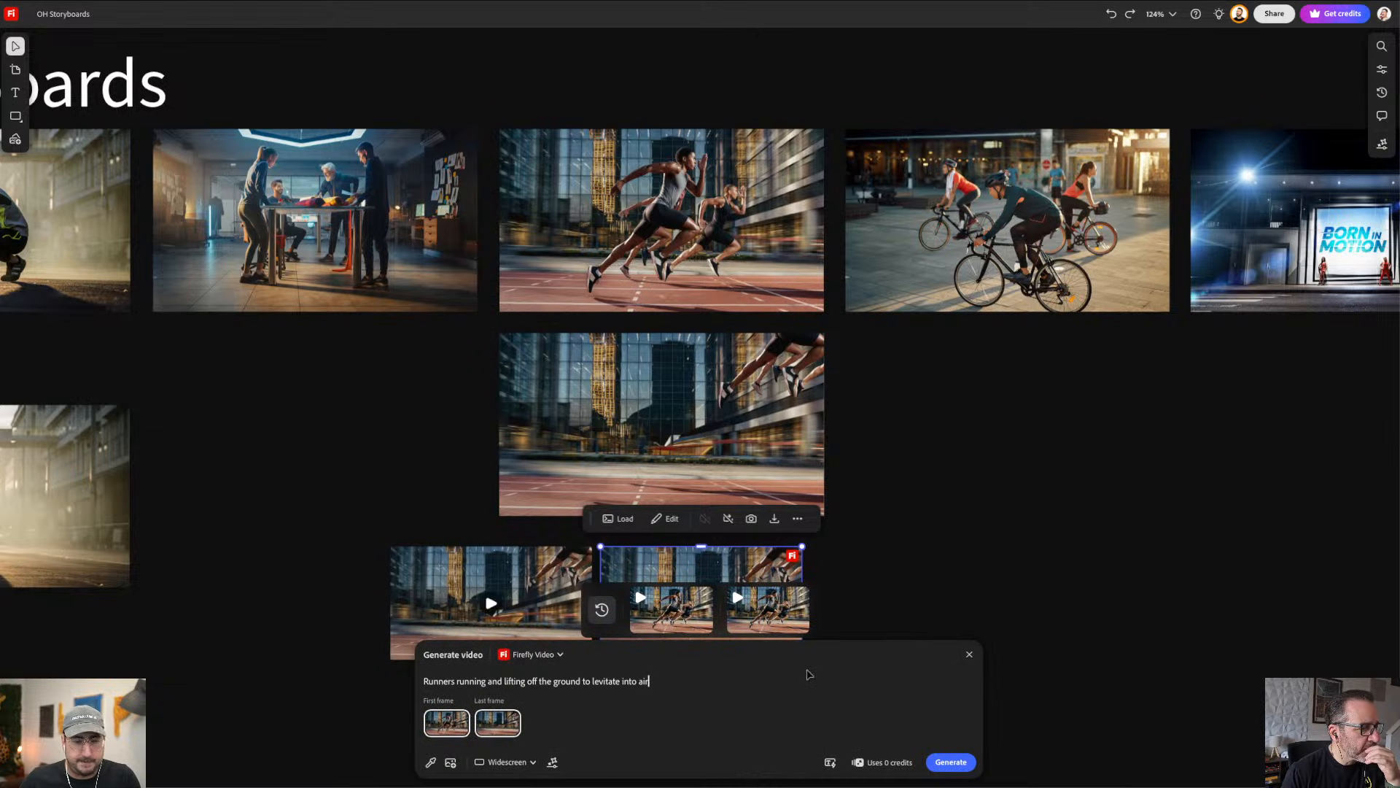
triple_click(558, 679)
left_click(540, 654)
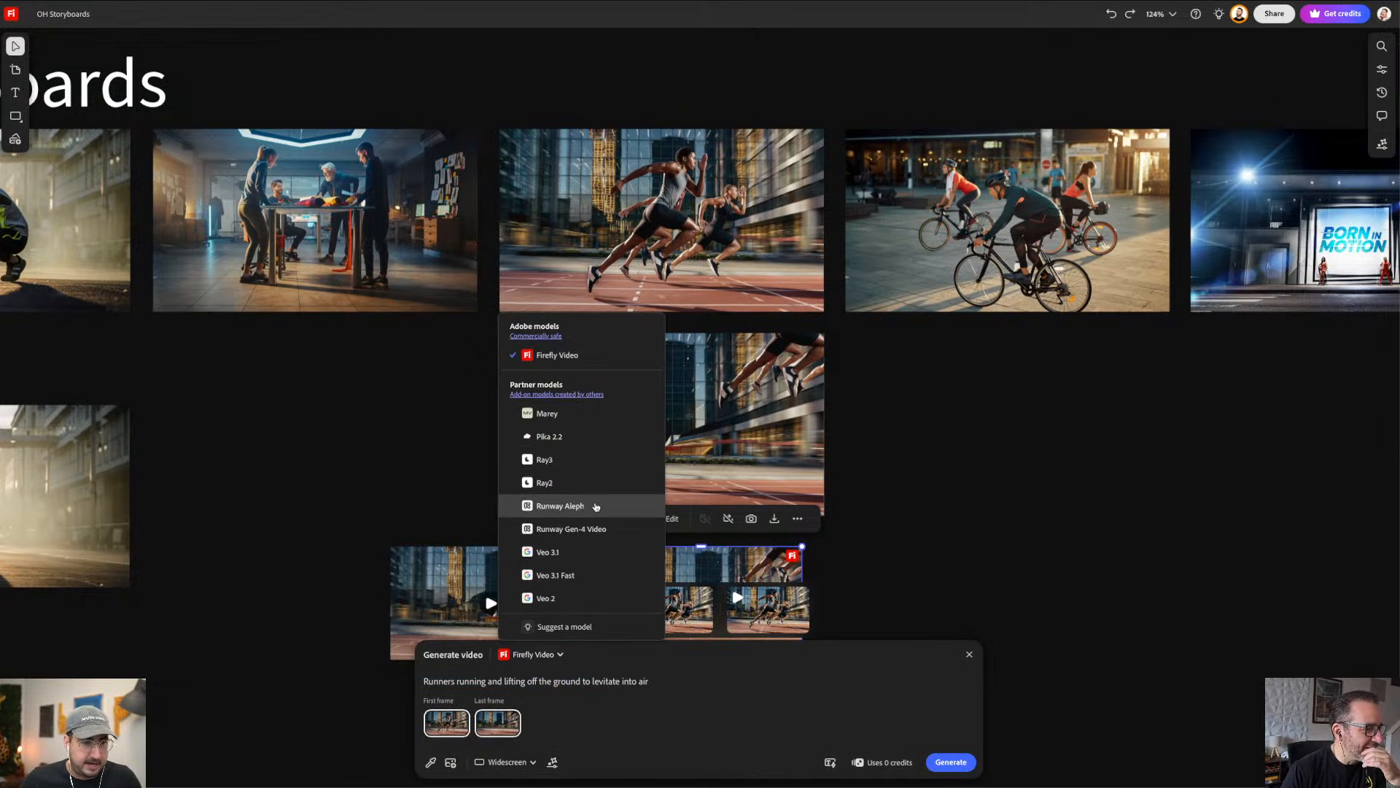
left_click(591, 506)
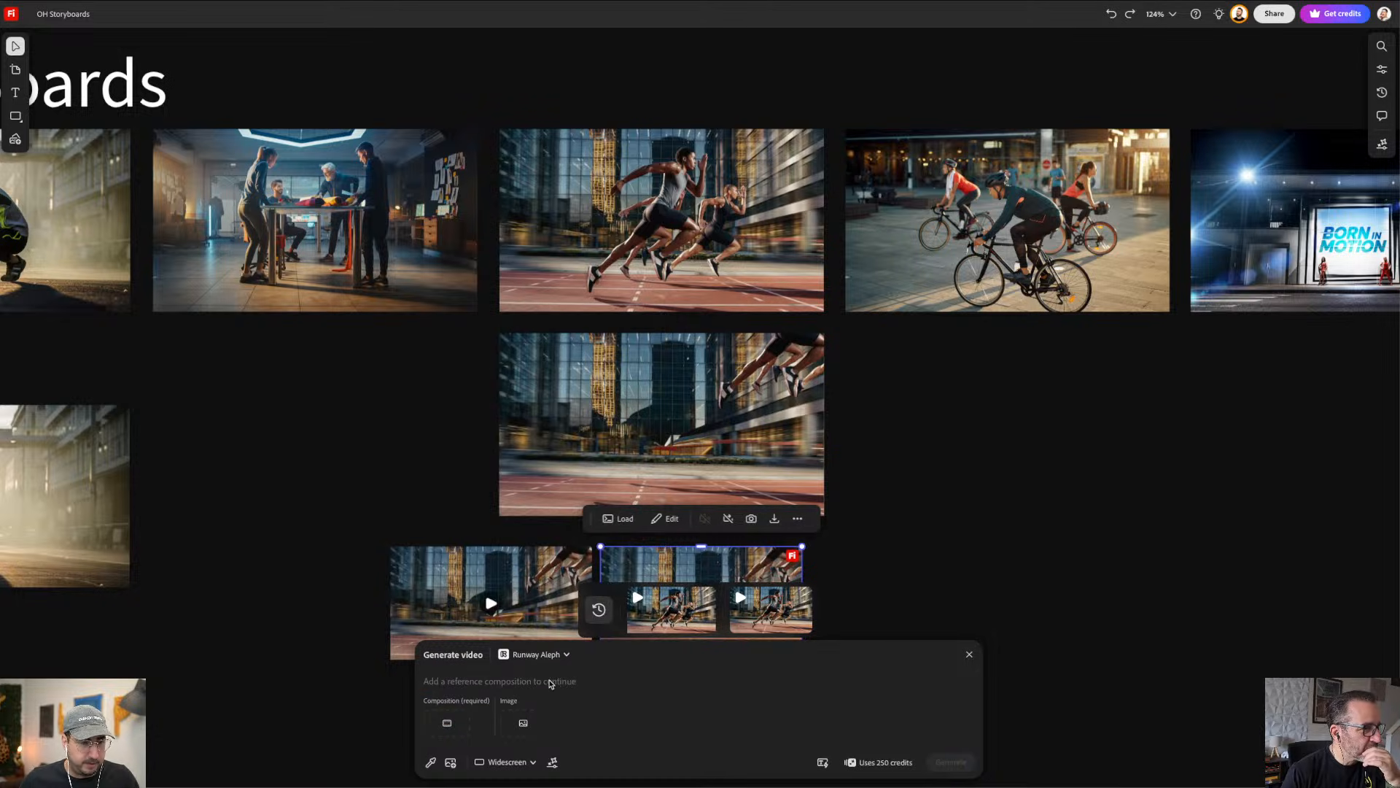
left_click(449, 722)
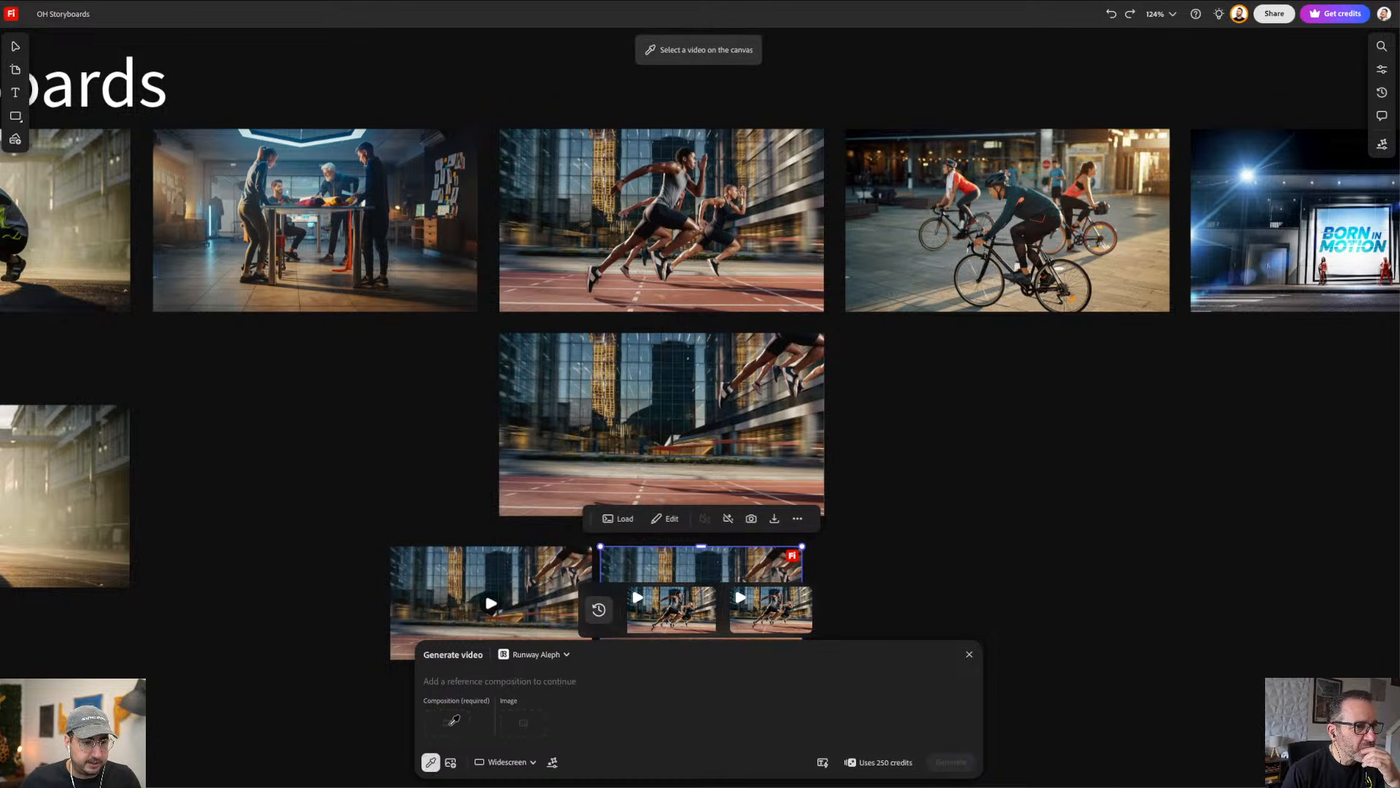
key("Escape")
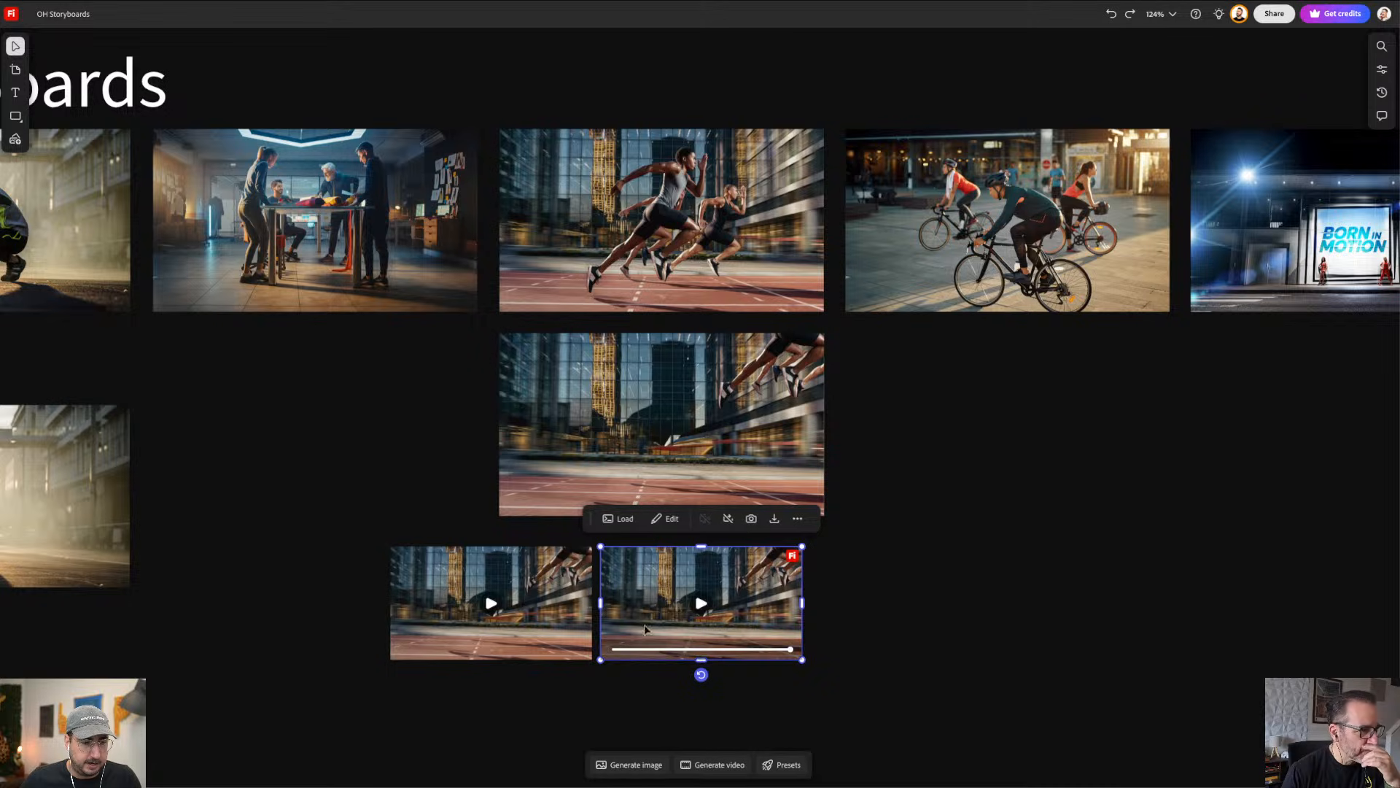
Step: Generate another video with Runway Gen-4 Video, using the runners first frame and the prompt "Runners running and lifting off the ground to levitate into air"
left_click(708, 763)
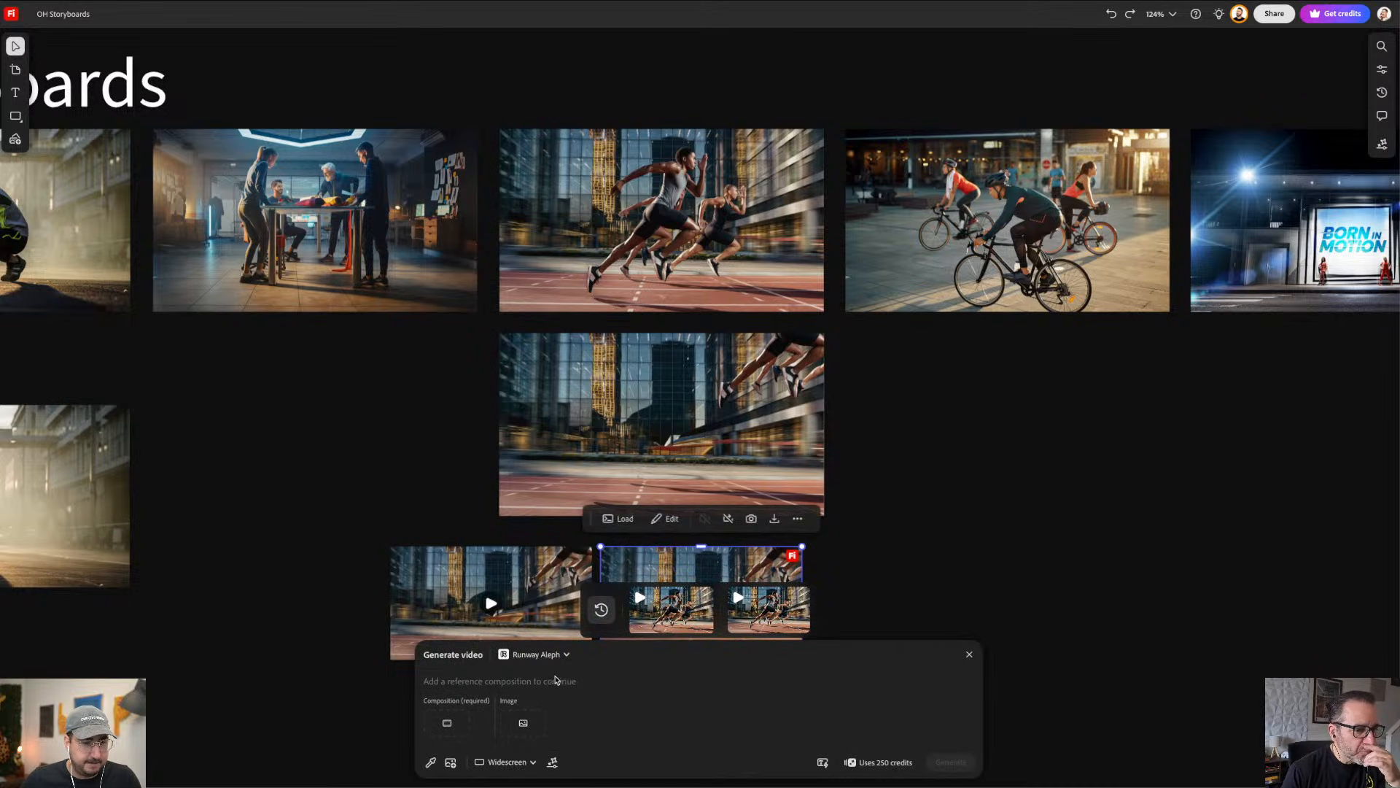
left_click(532, 655)
left_click(567, 530)
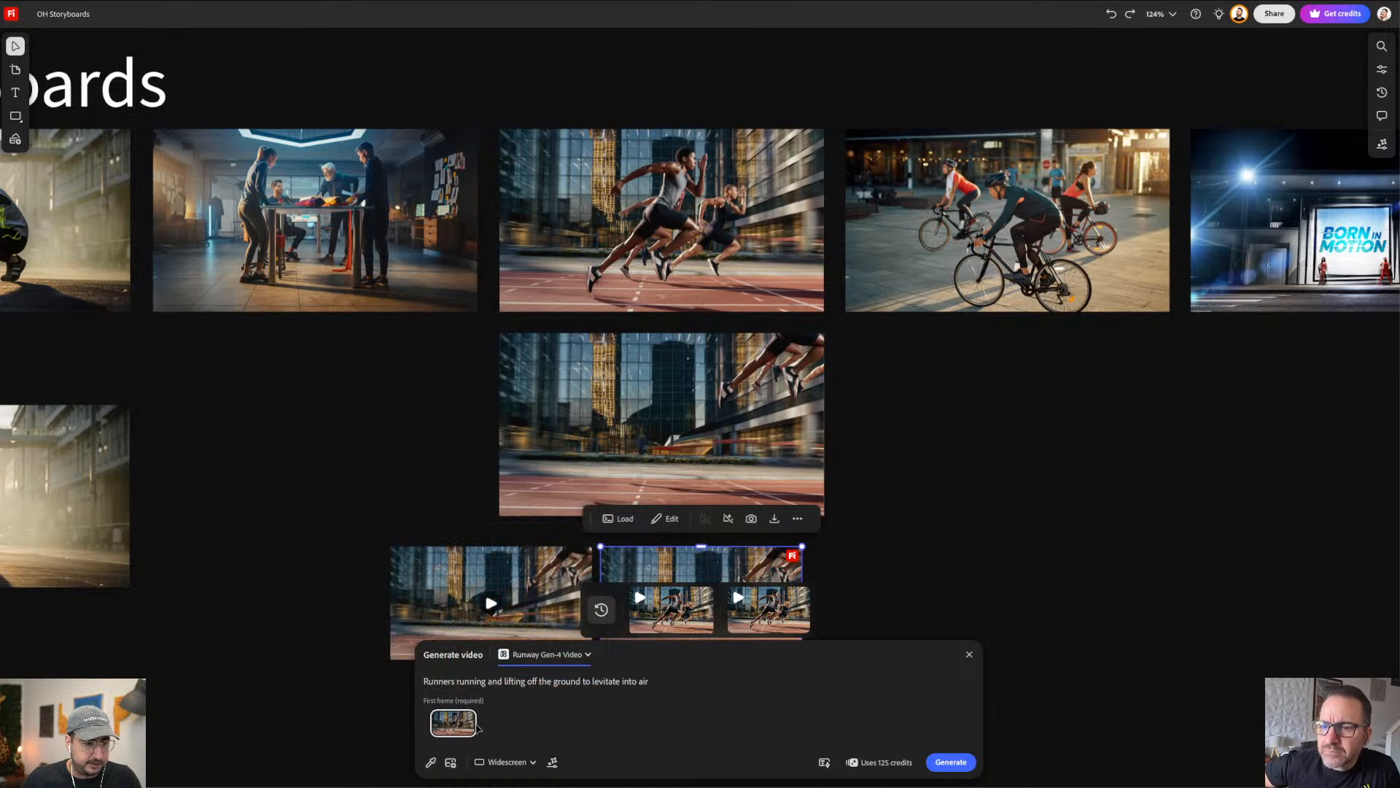
mouse_move(456, 727)
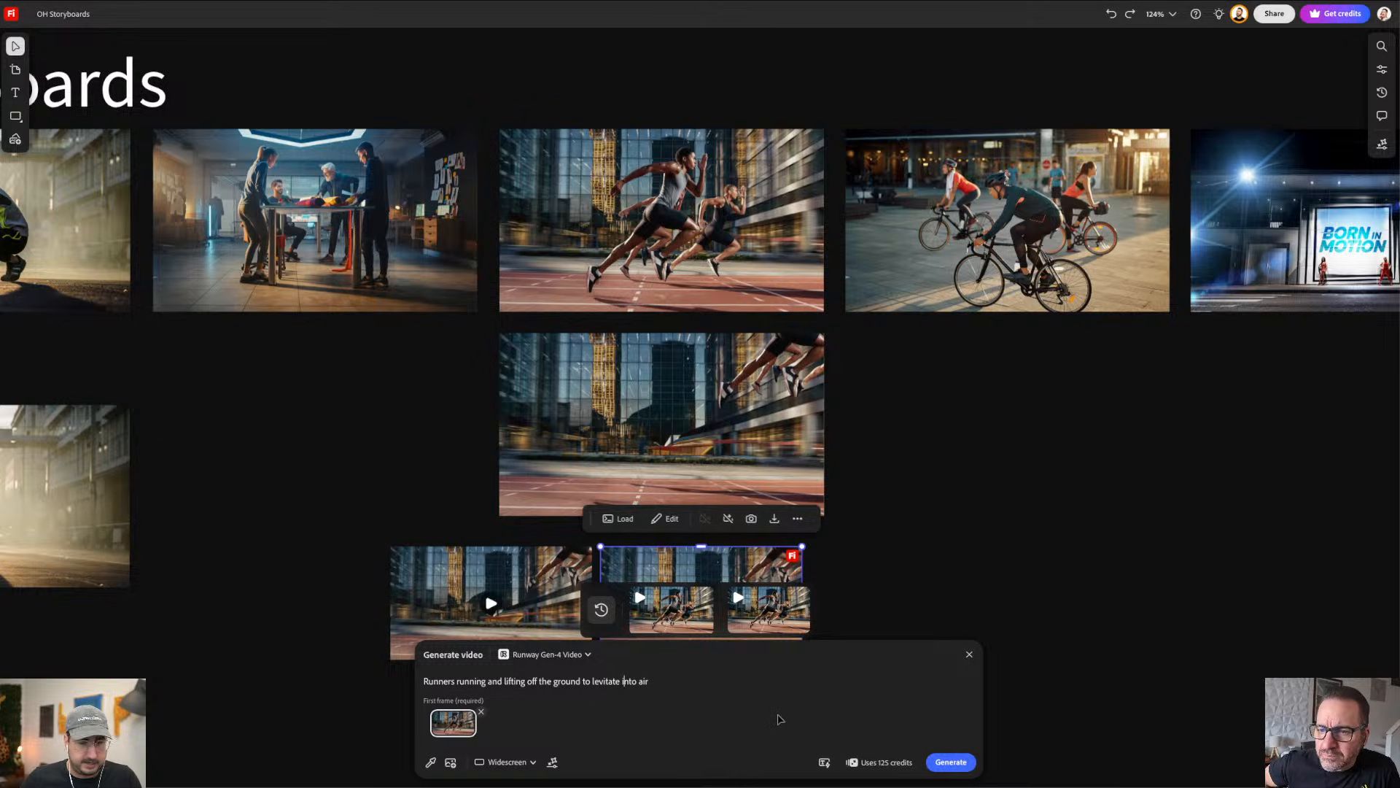
left_click(950, 763)
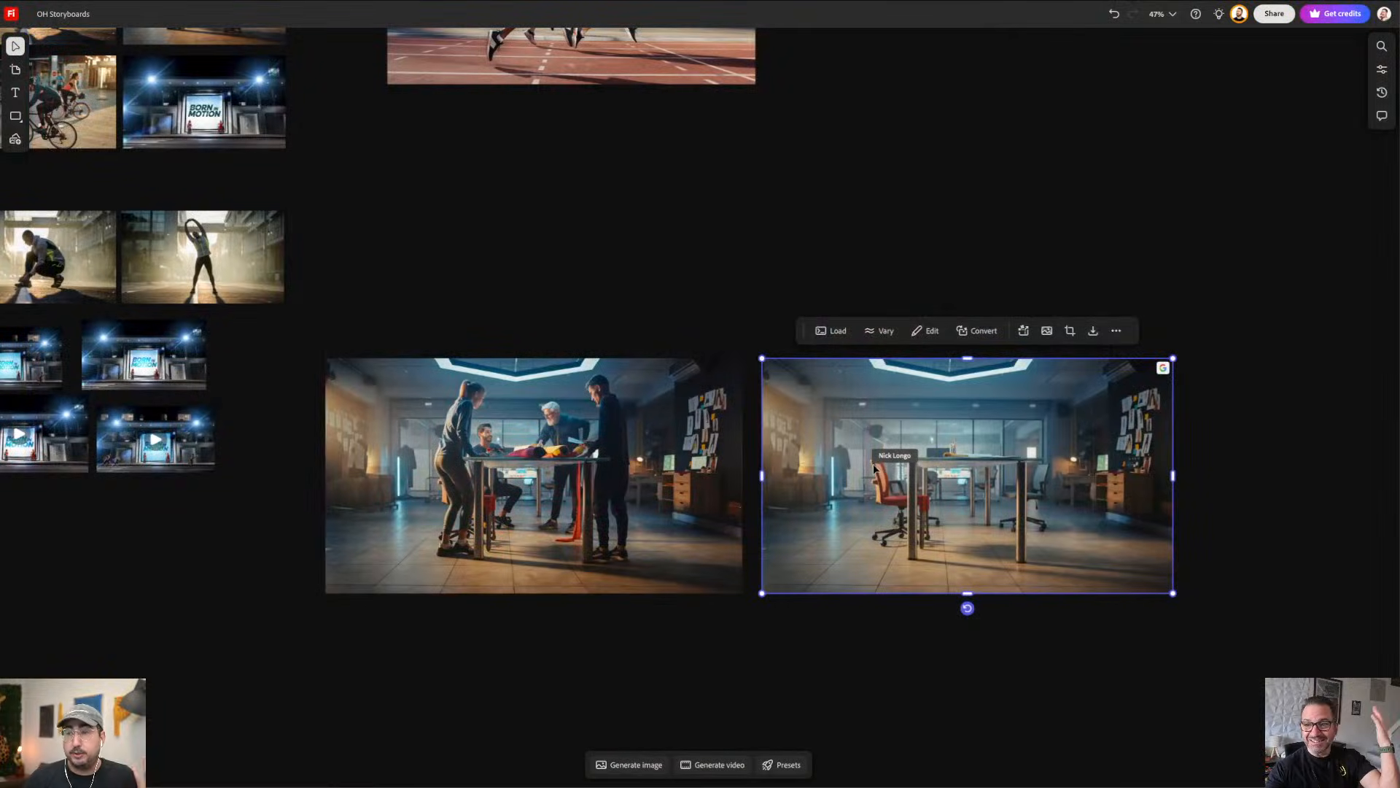
Step: Examine the studio image without people beside the original team image, including its model badge
scroll(922, 445, "right", 1)
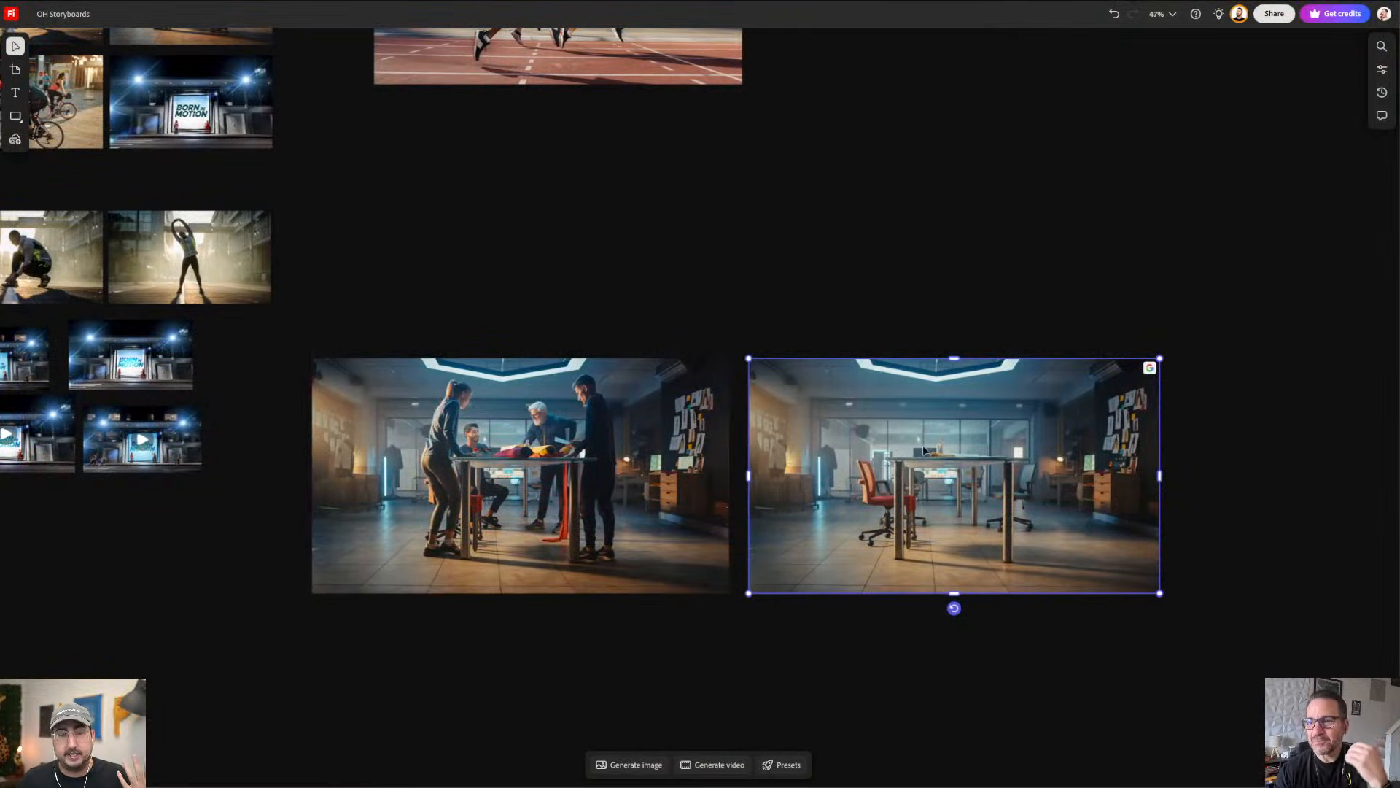
left_click(685, 243)
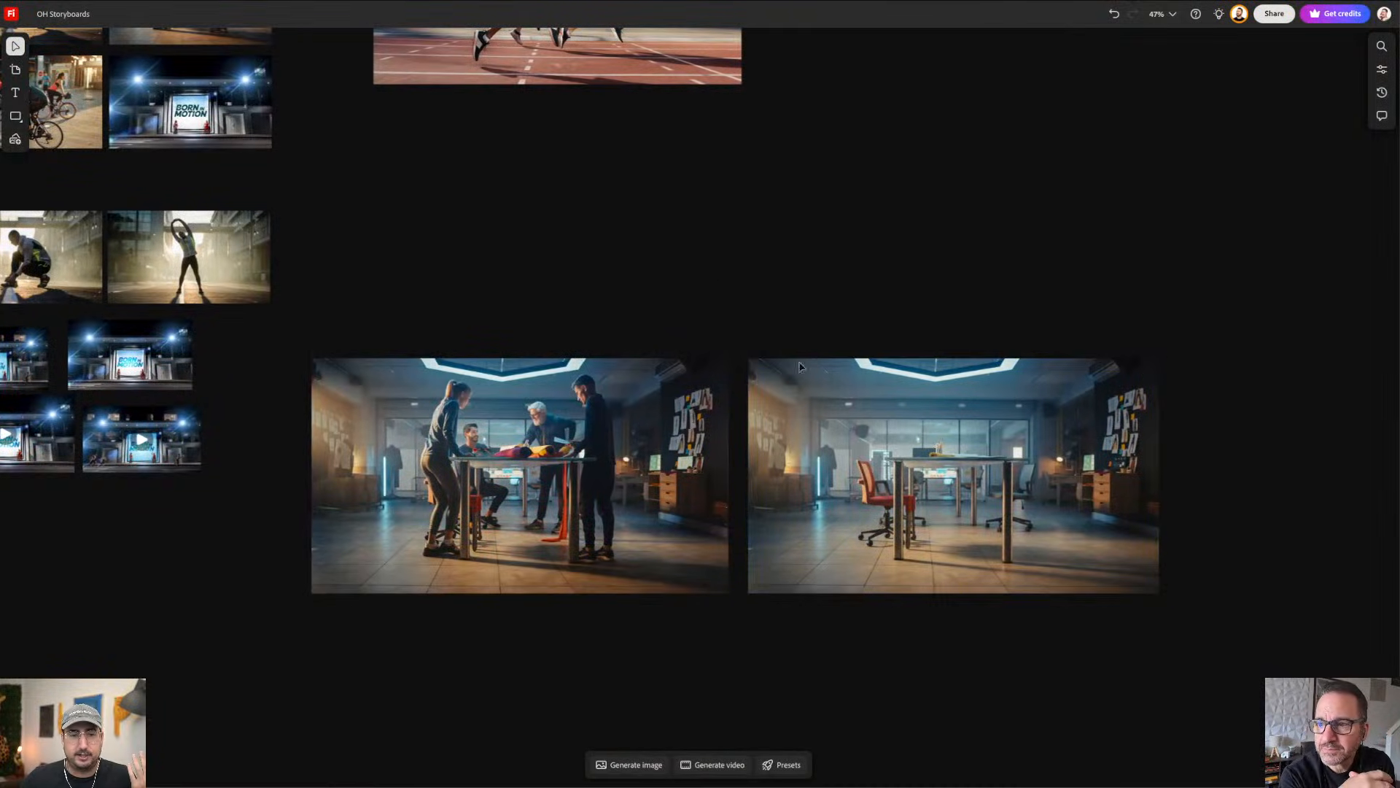
left_click(916, 453)
scroll(1033, 469, "up", 5)
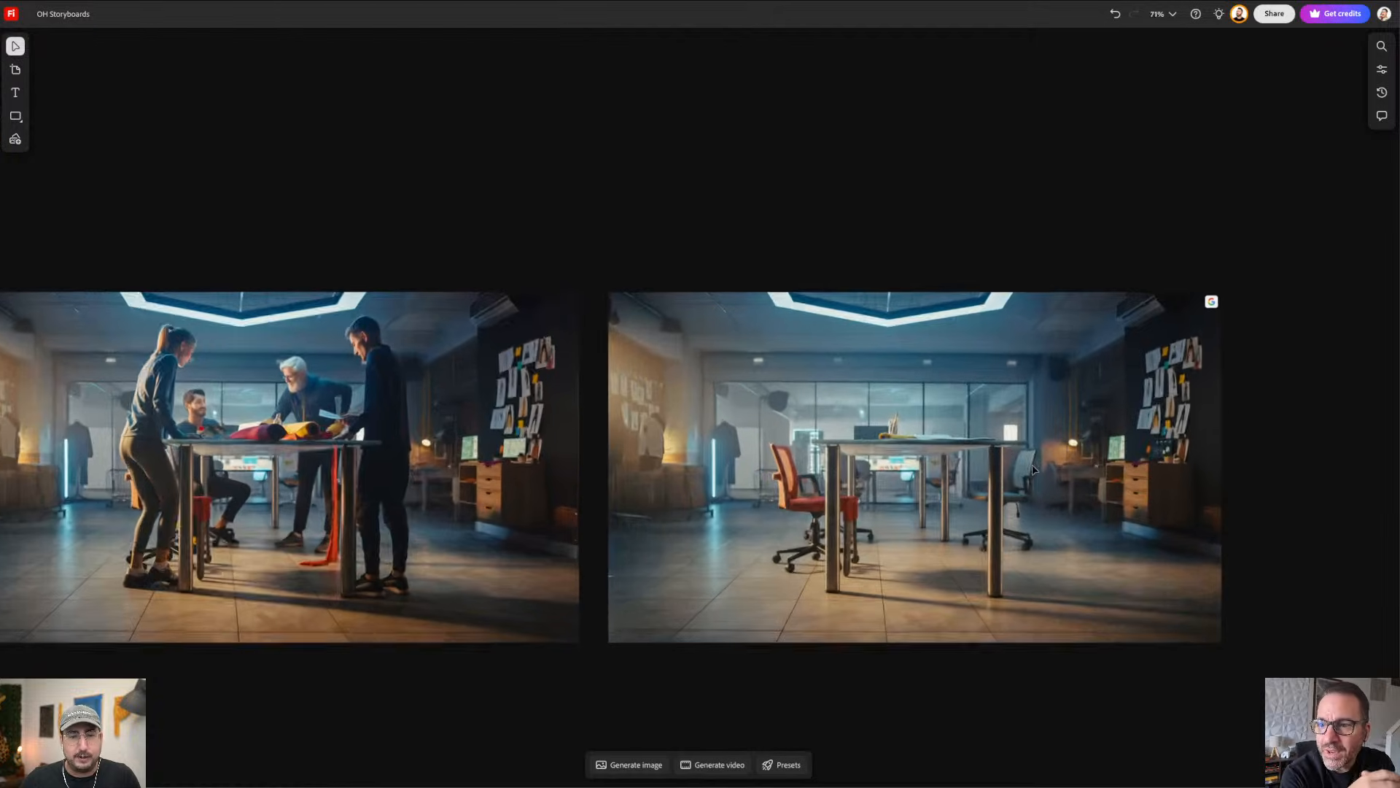
left_click_drag(977, 434, 872, 389)
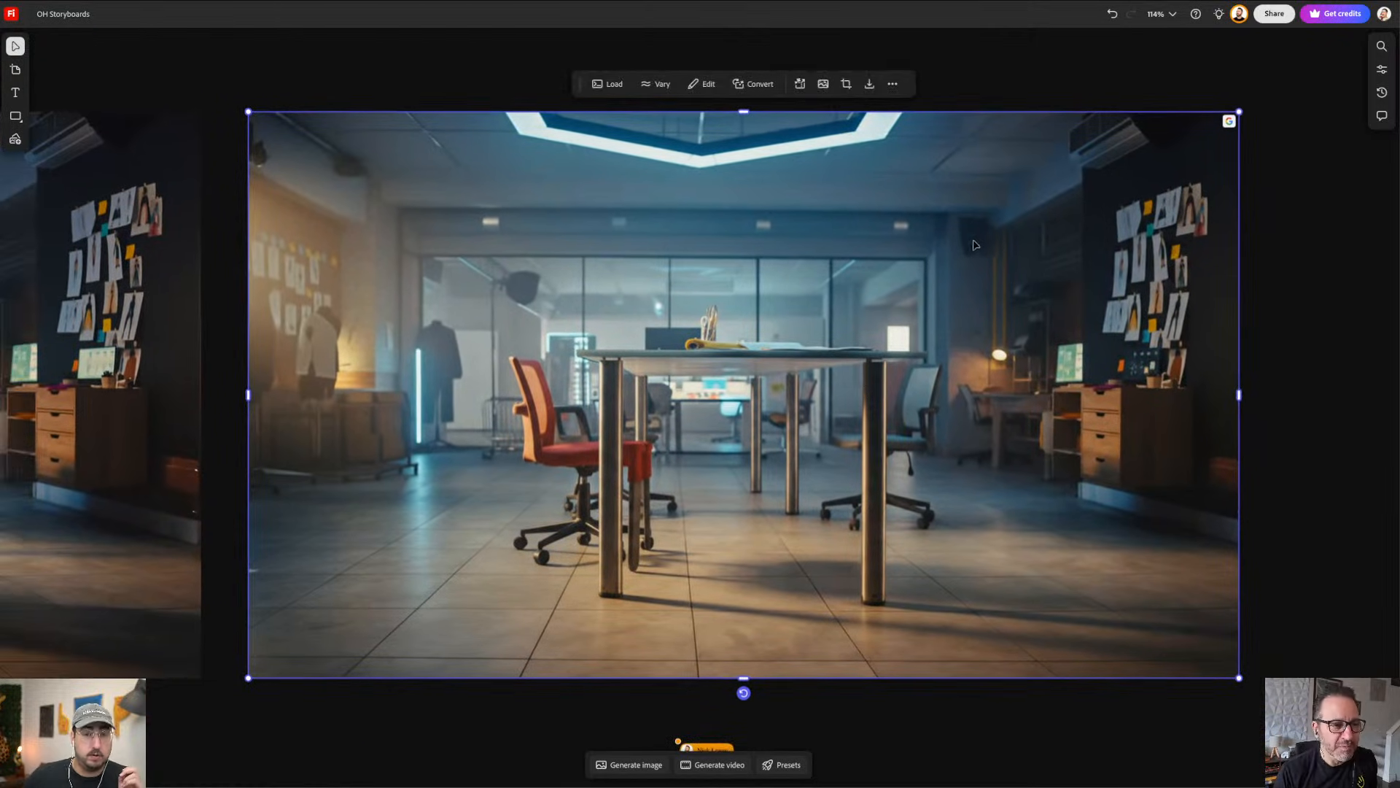
mouse_move(1232, 121)
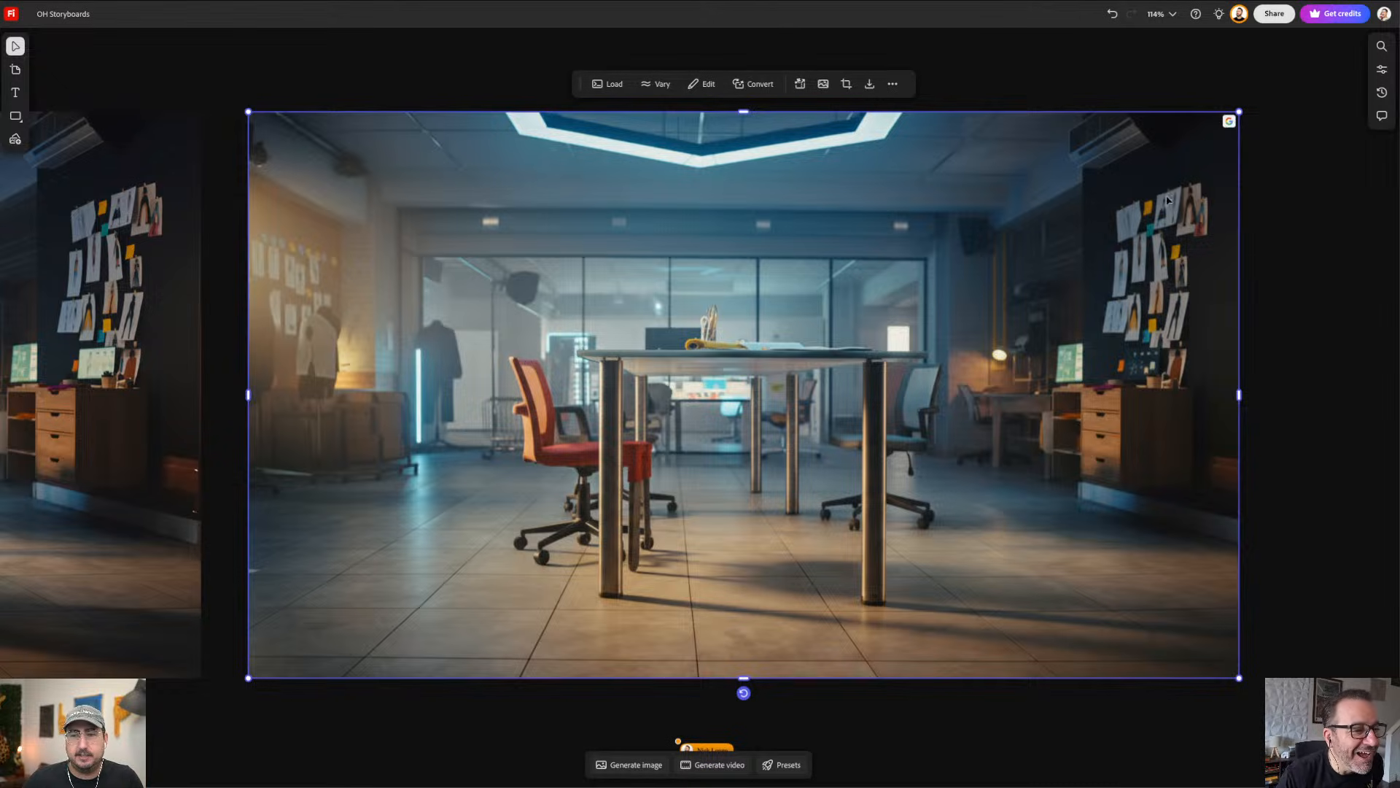
scroll(1282, 179, "right", 5)
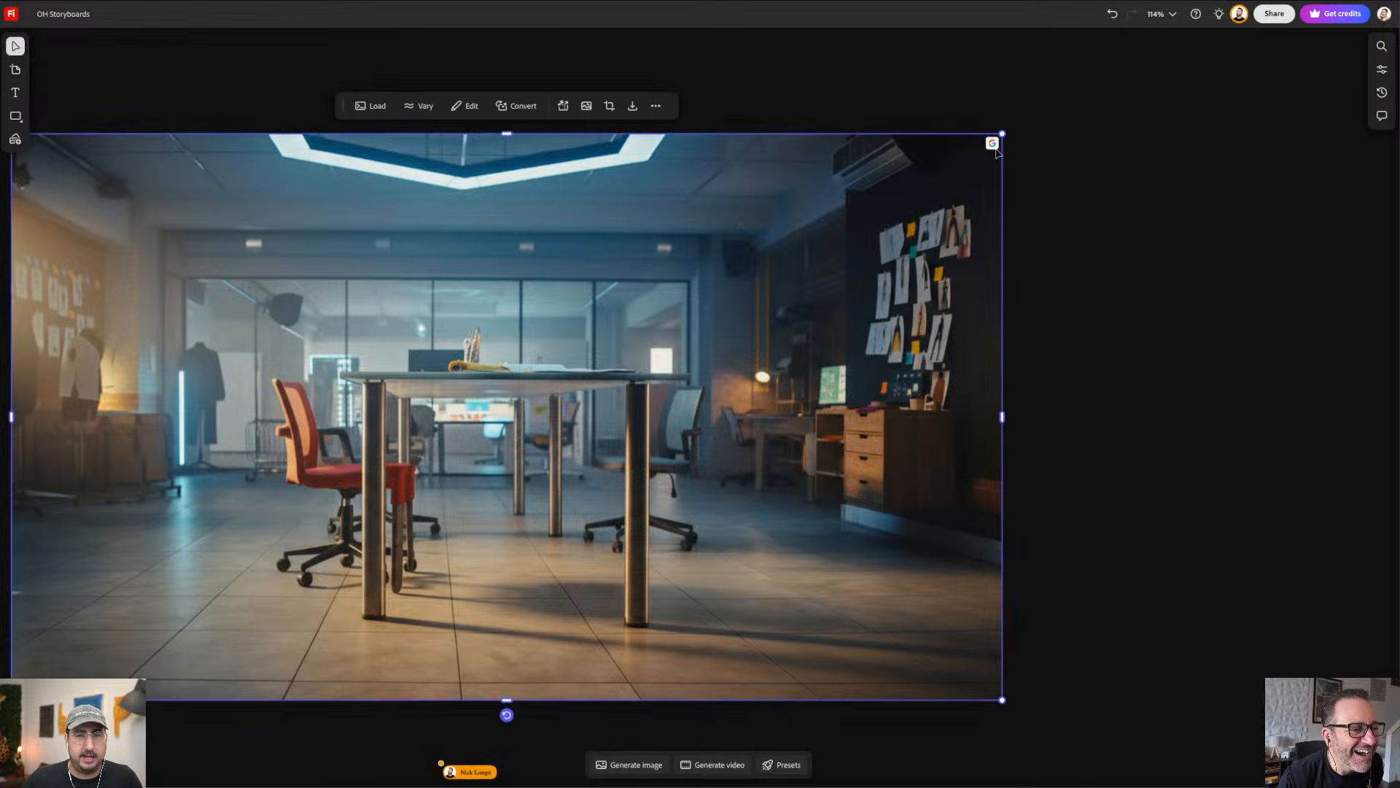
mouse_move(1002, 146)
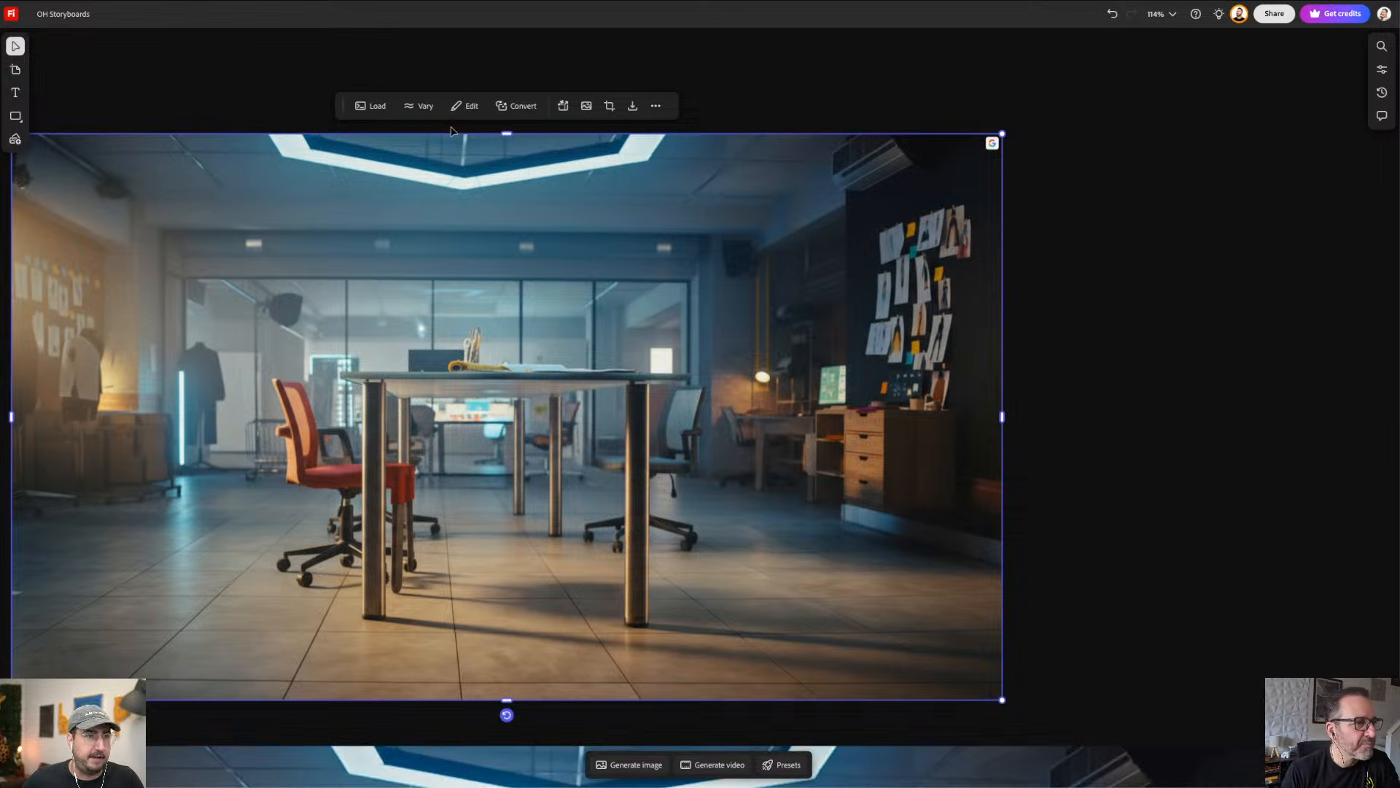
Step: Load the empty studio image into image generation, read its prompt, and close image generation
left_click(374, 108)
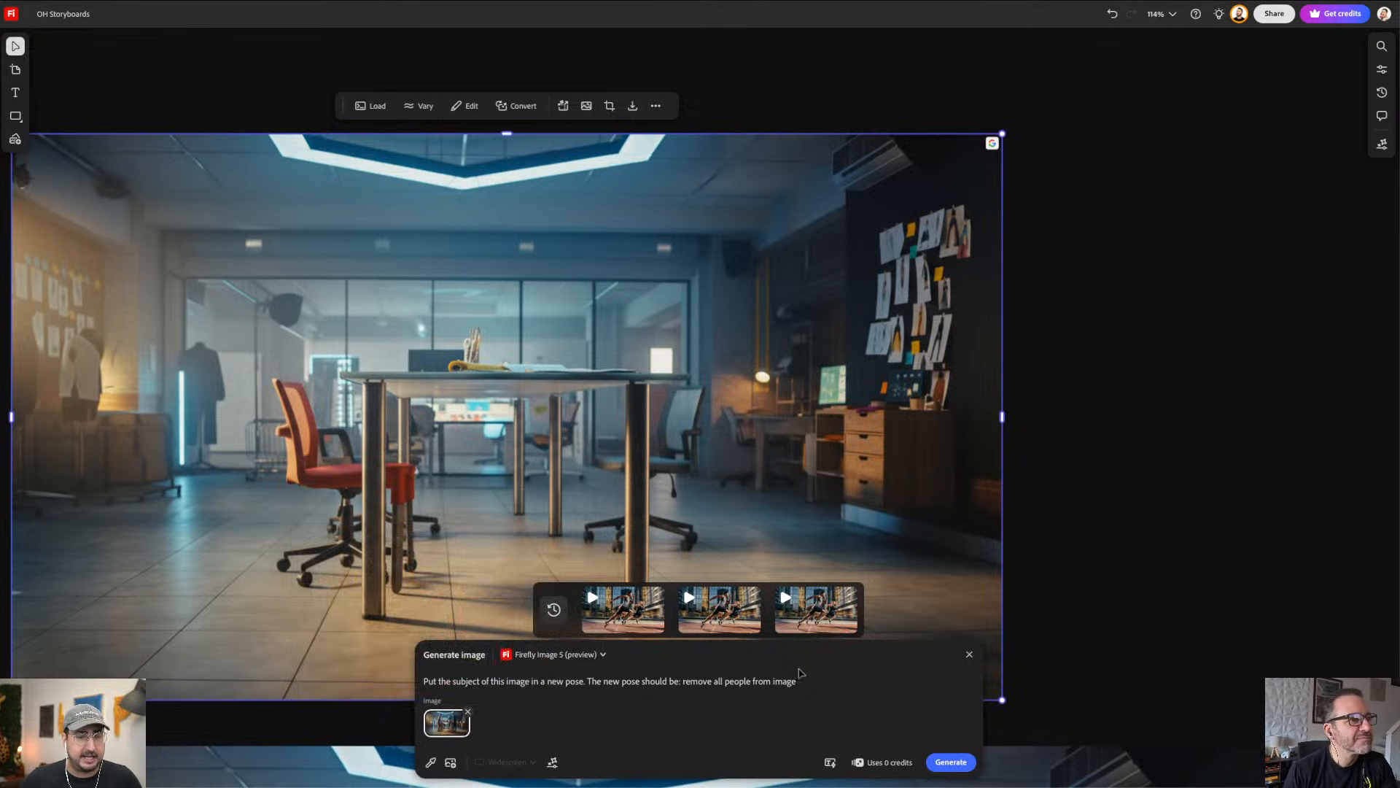
left_click(823, 676)
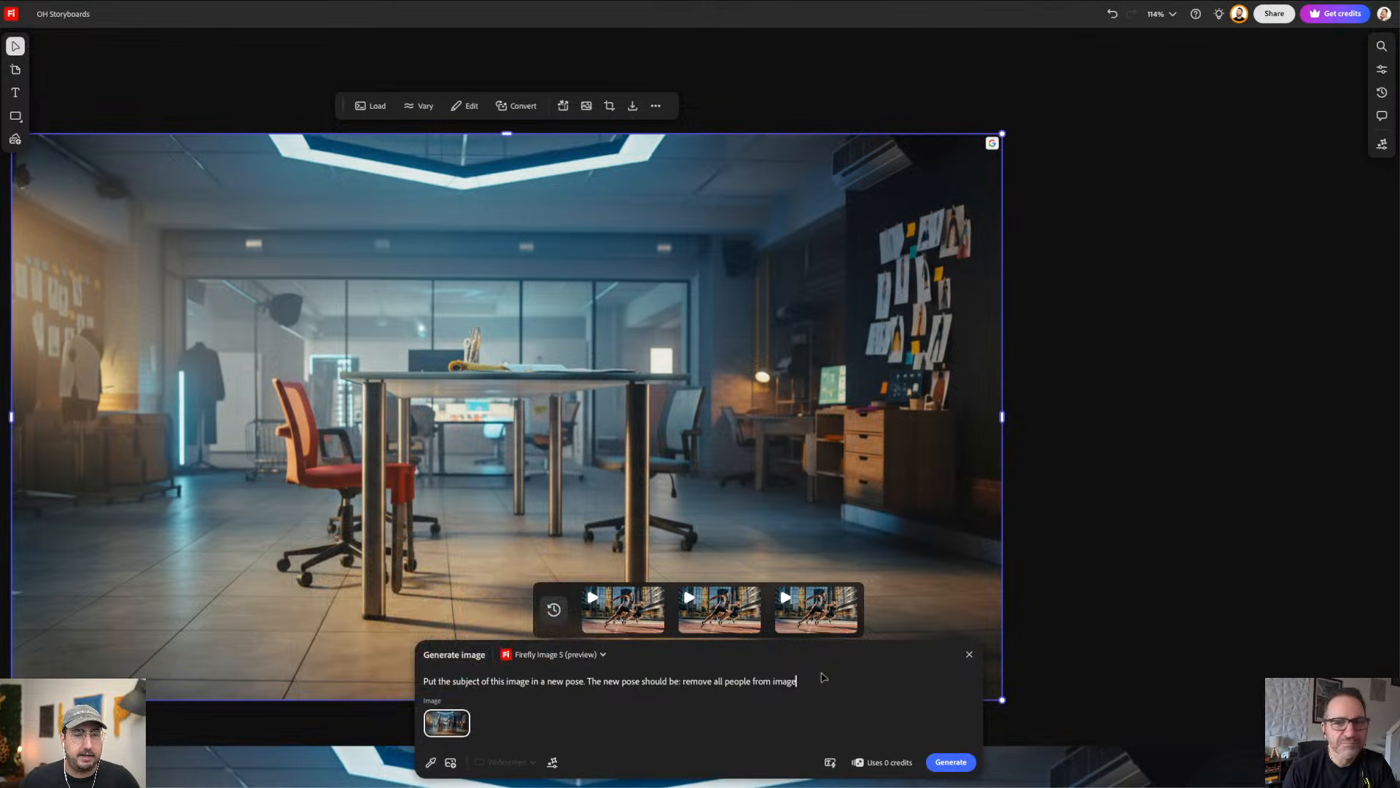
left_click(1091, 396)
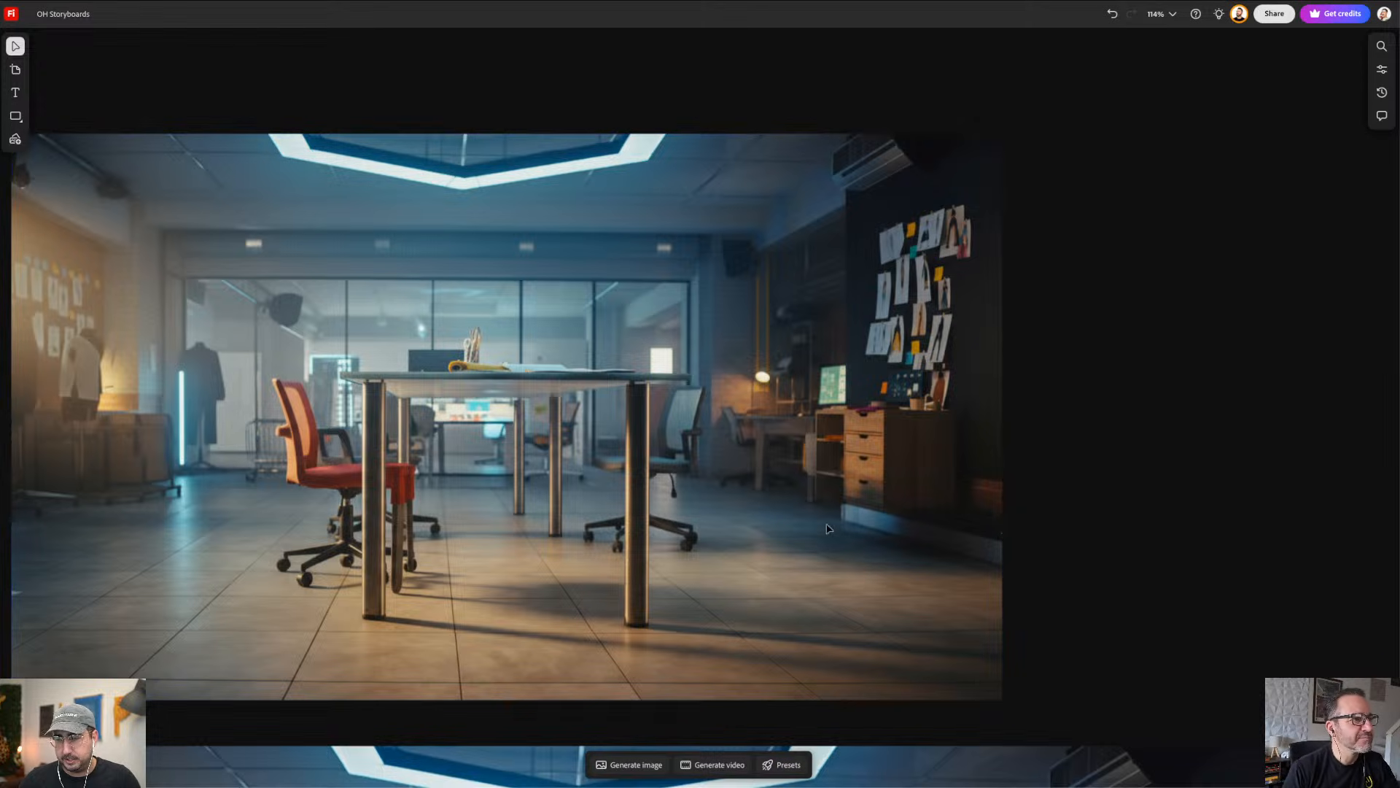
Step: Play the studio team video below the empty studio image and view it alongside its two source frames
scroll(1091, 396, "down", 6)
scroll(929, 263, "down", 5)
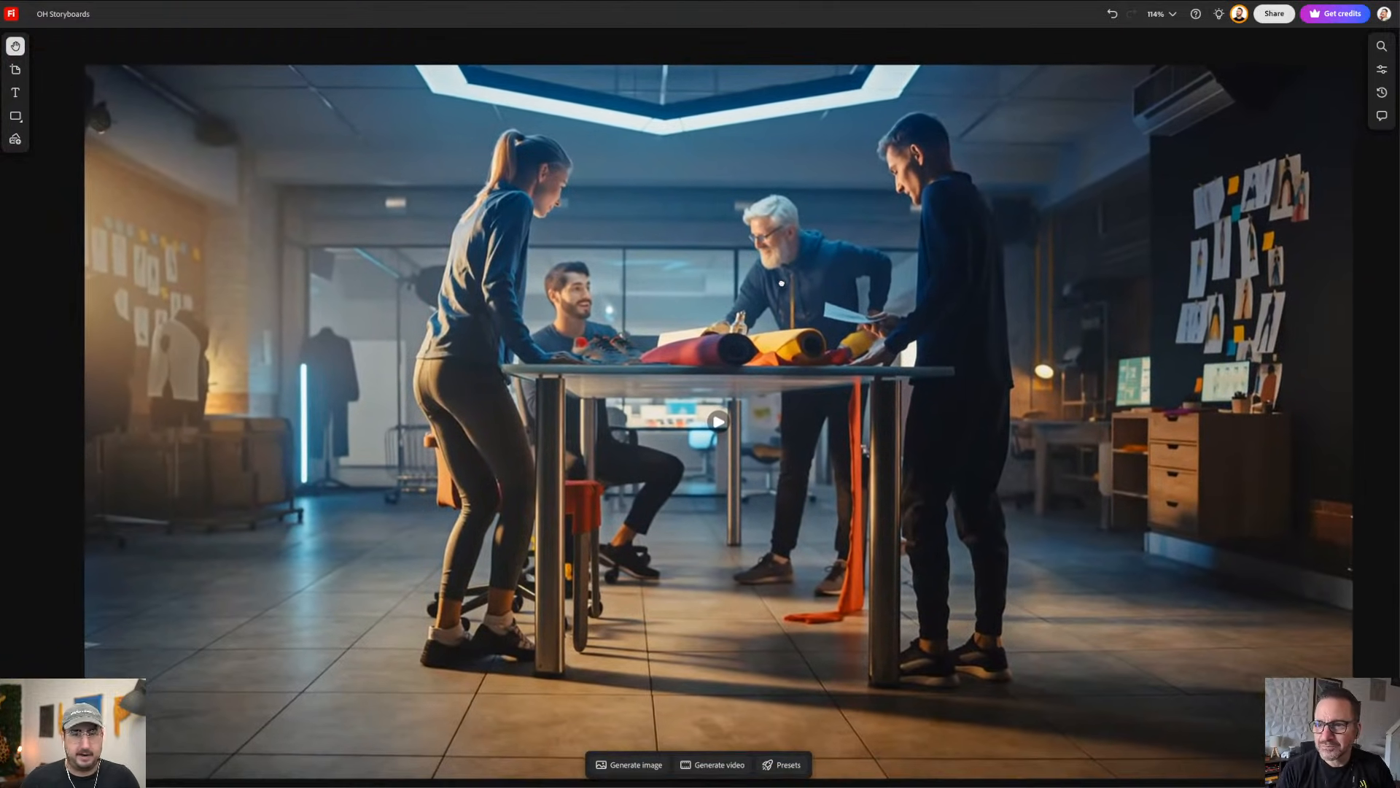
scroll(784, 287, "down", 2)
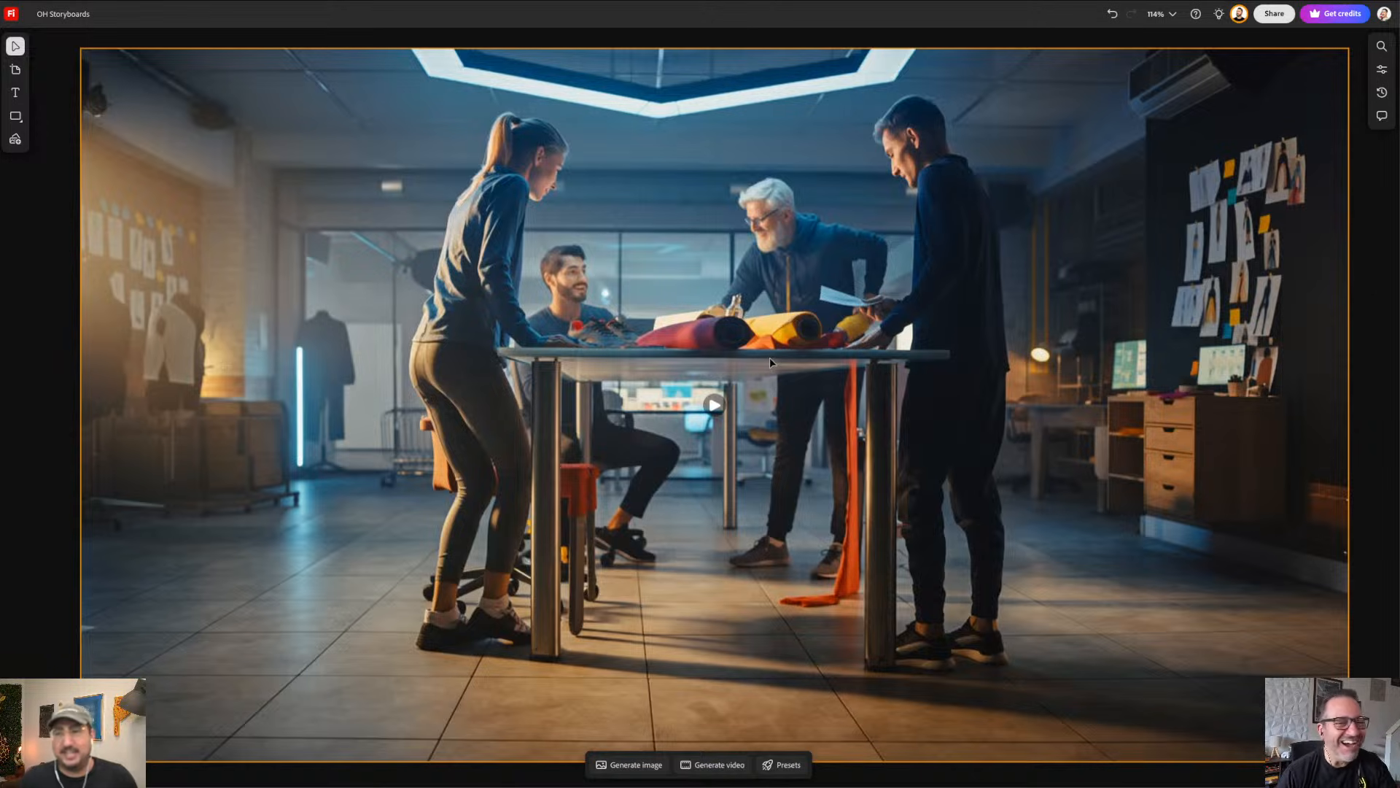
left_click(741, 396)
left_click(714, 404)
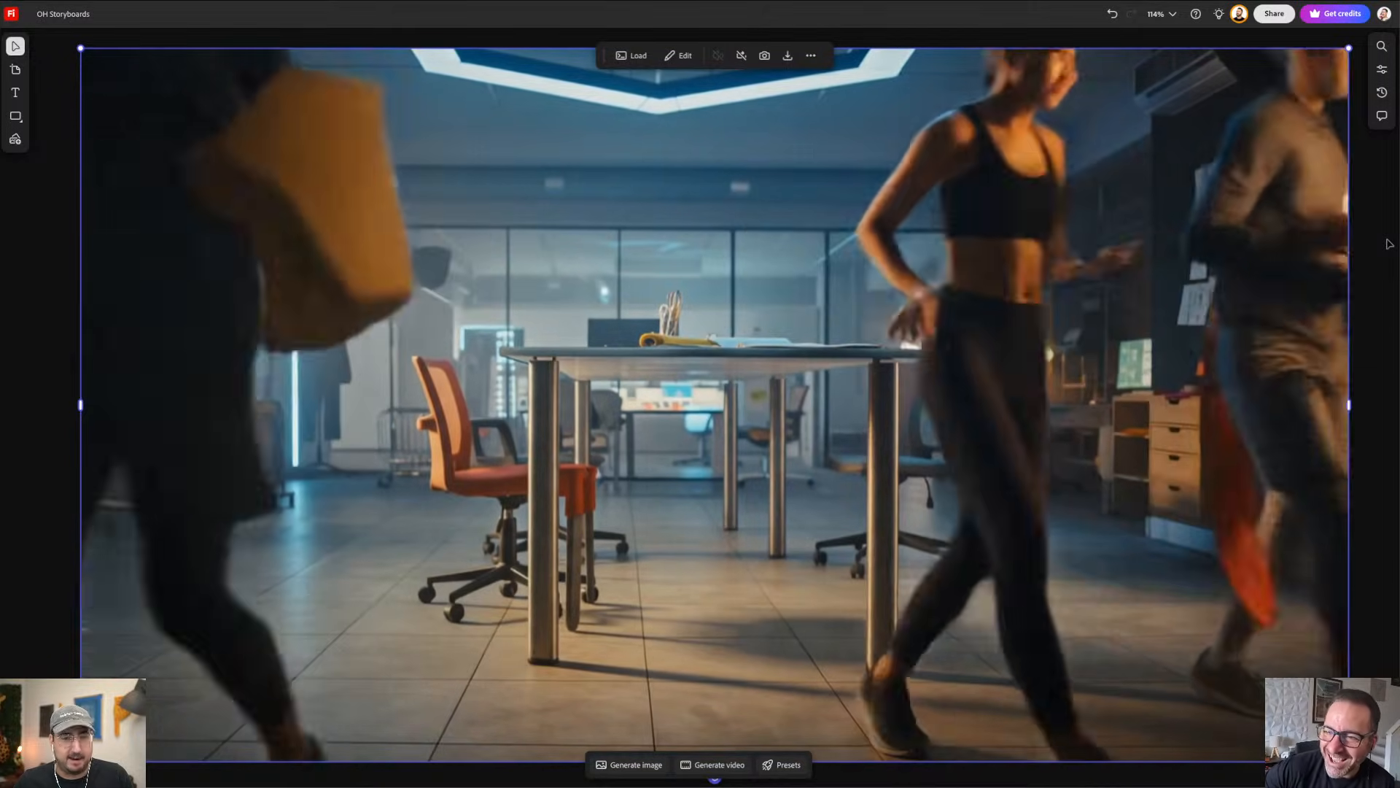
scroll(781, 379, "down", 5)
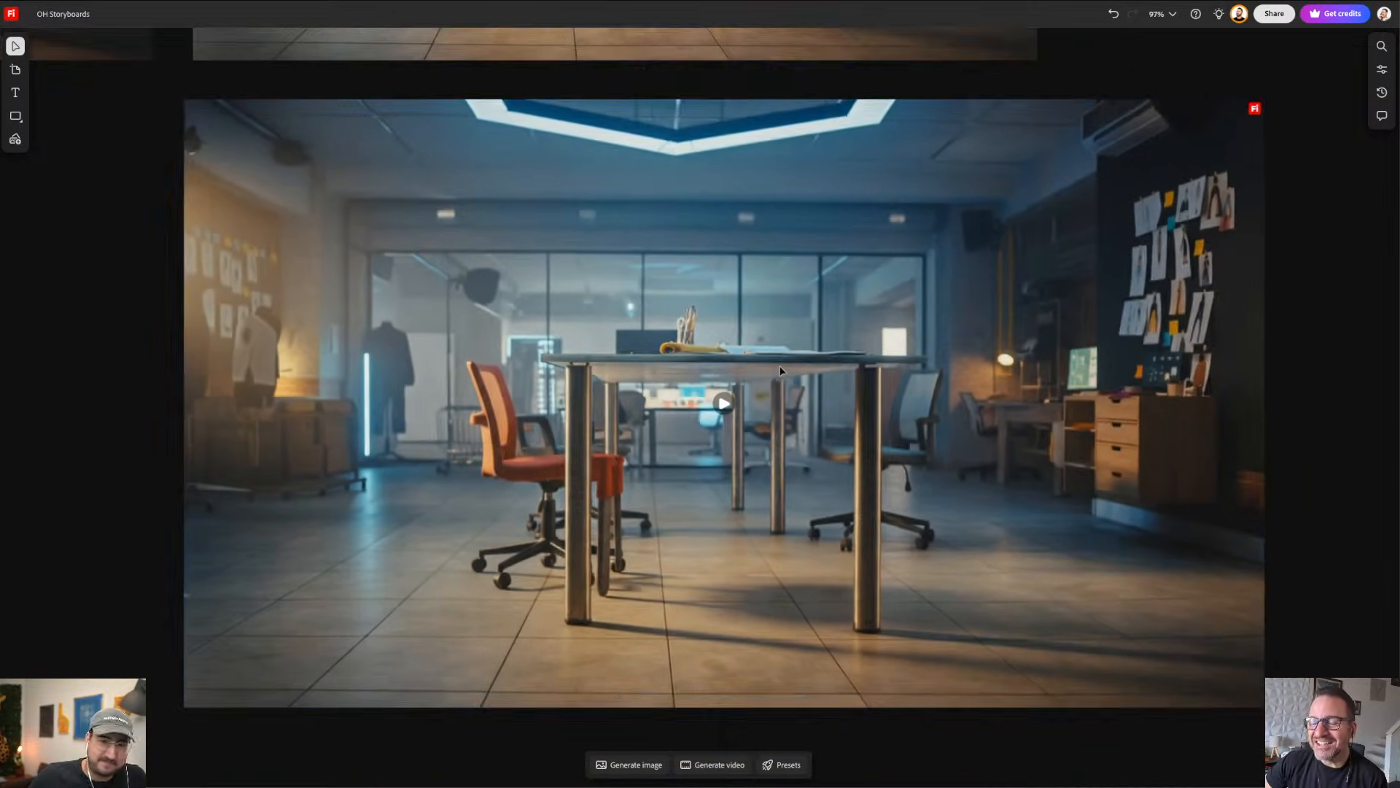
scroll(781, 372, "down", 4)
left_click(780, 372)
key("h")
left_click_drag(447, 351, 880, 372)
key("v")
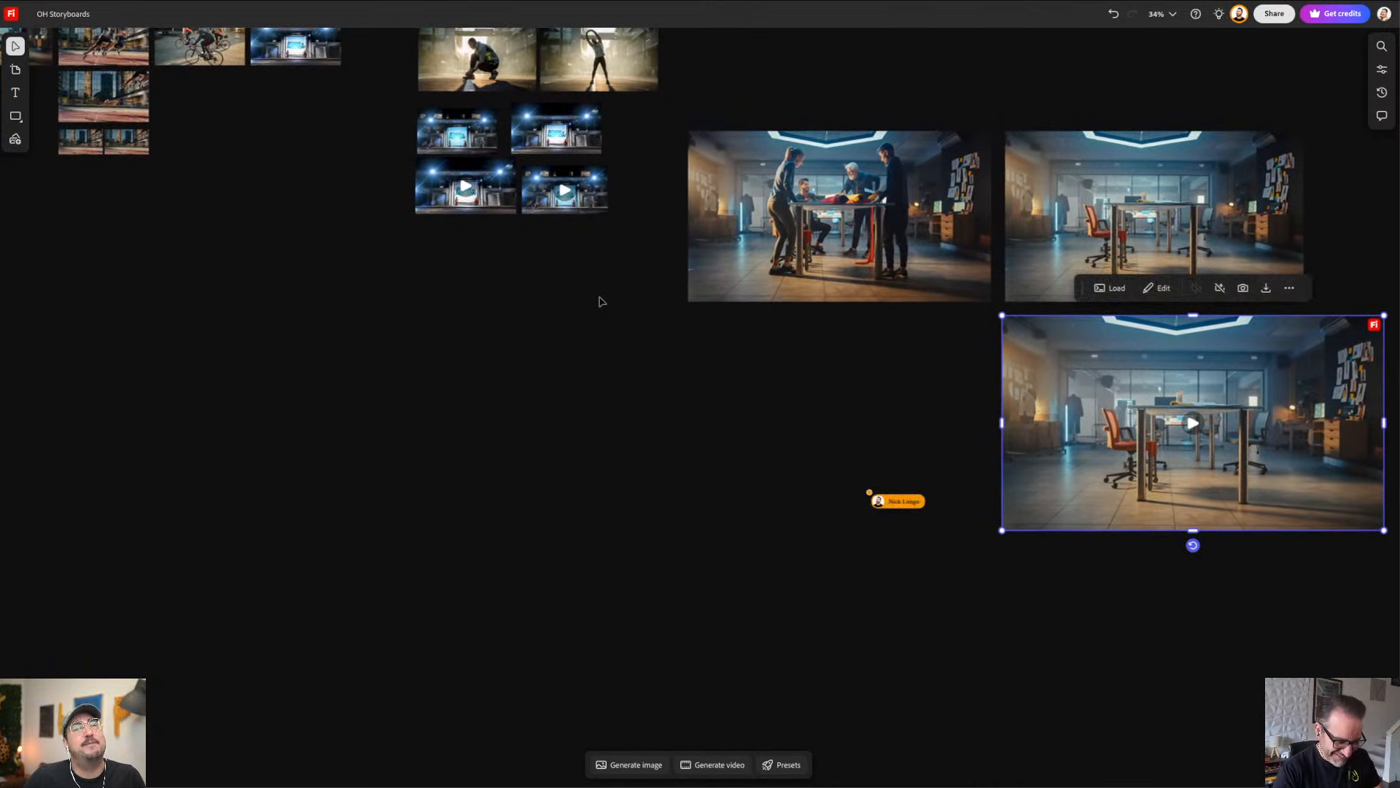
Step: Place the newly generated runners video from the video history below the runner clips under Hero Boards and scale it down to the column's width
scroll(603, 285, "up", 3)
scroll(603, 285, "left", 5)
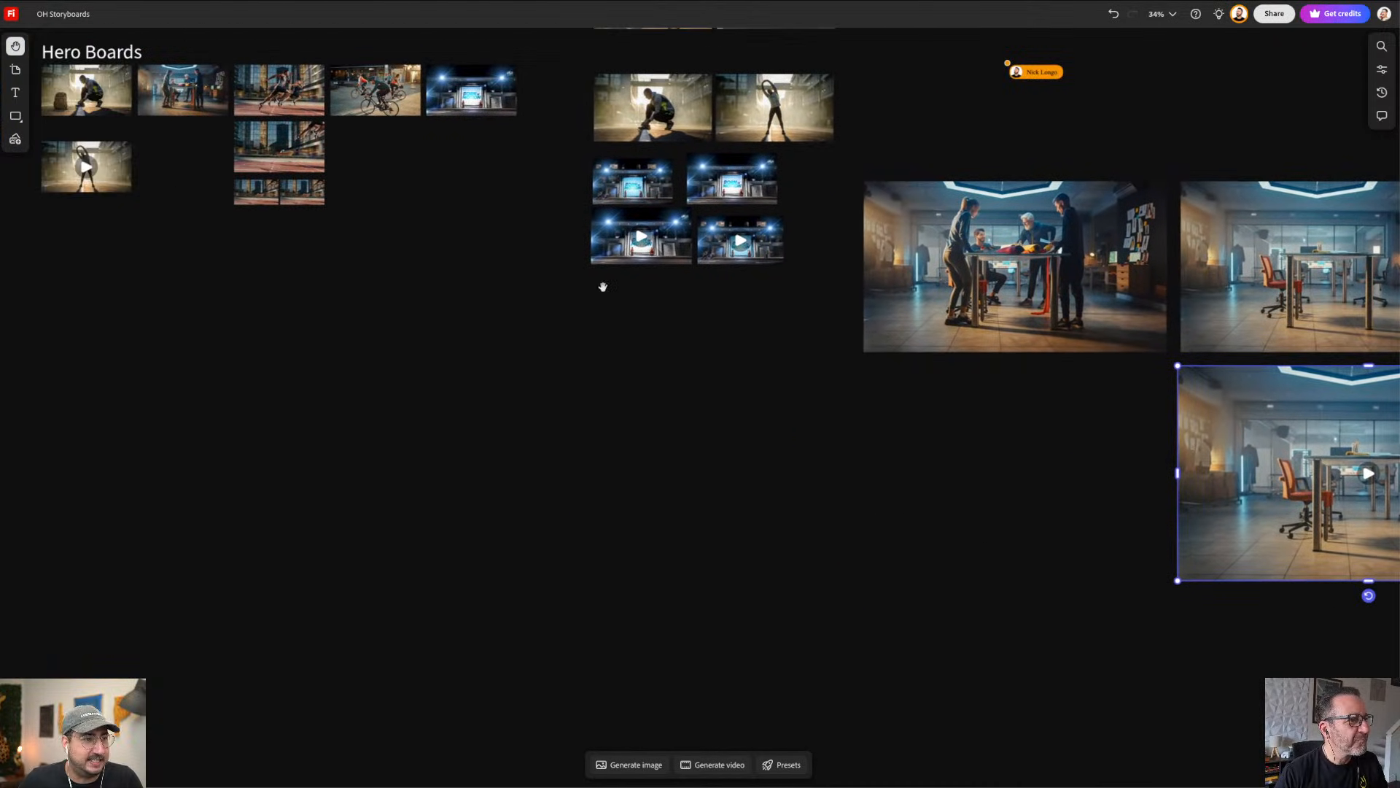
key("v")
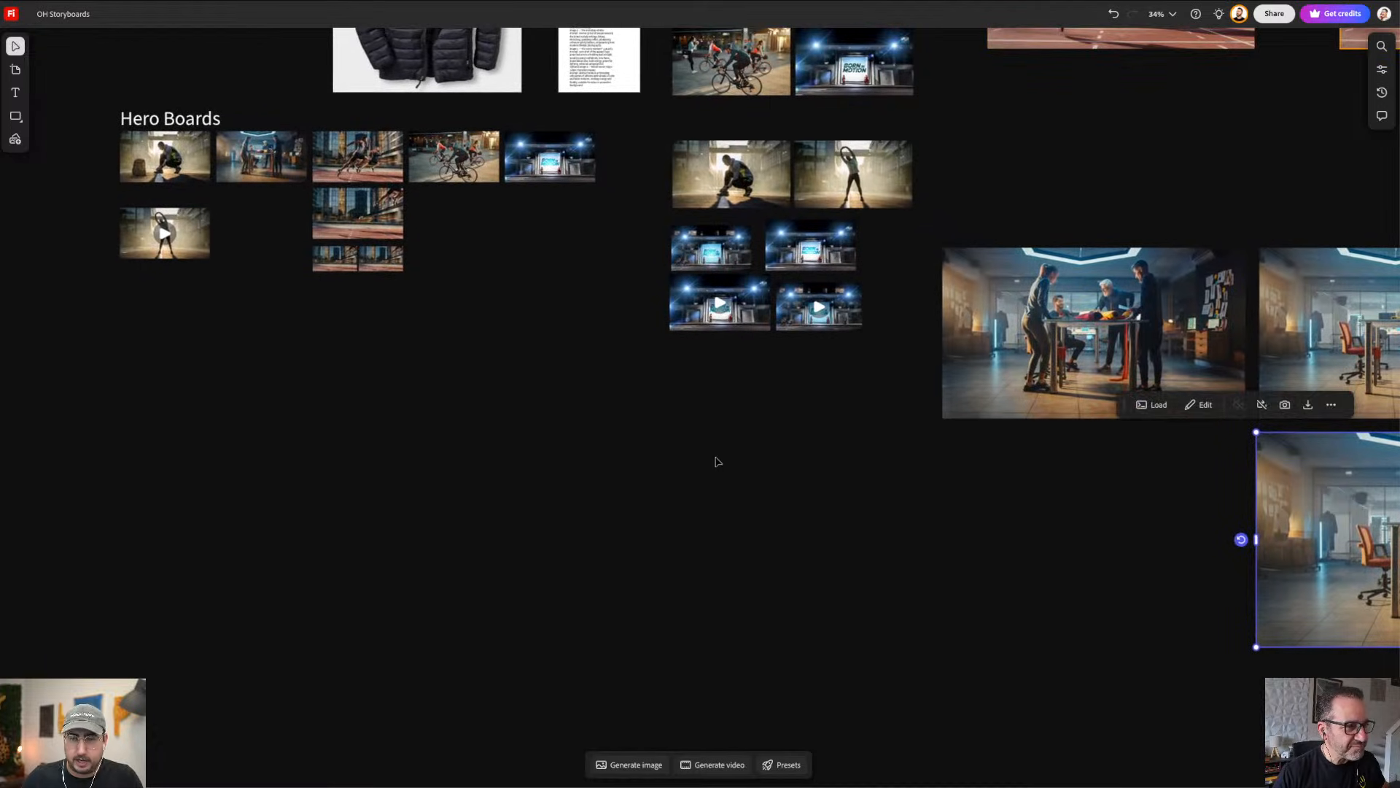
left_click(729, 762)
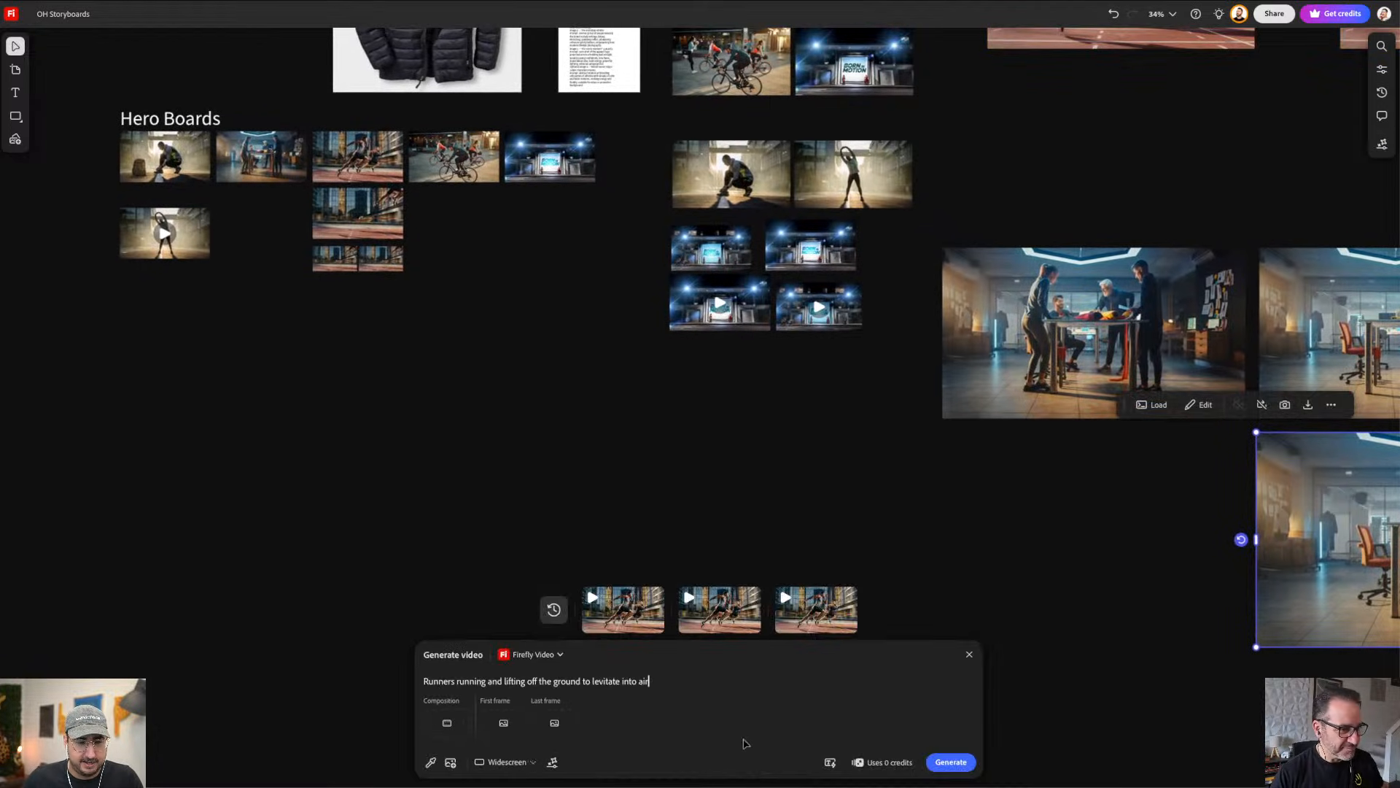
mouse_move(817, 607)
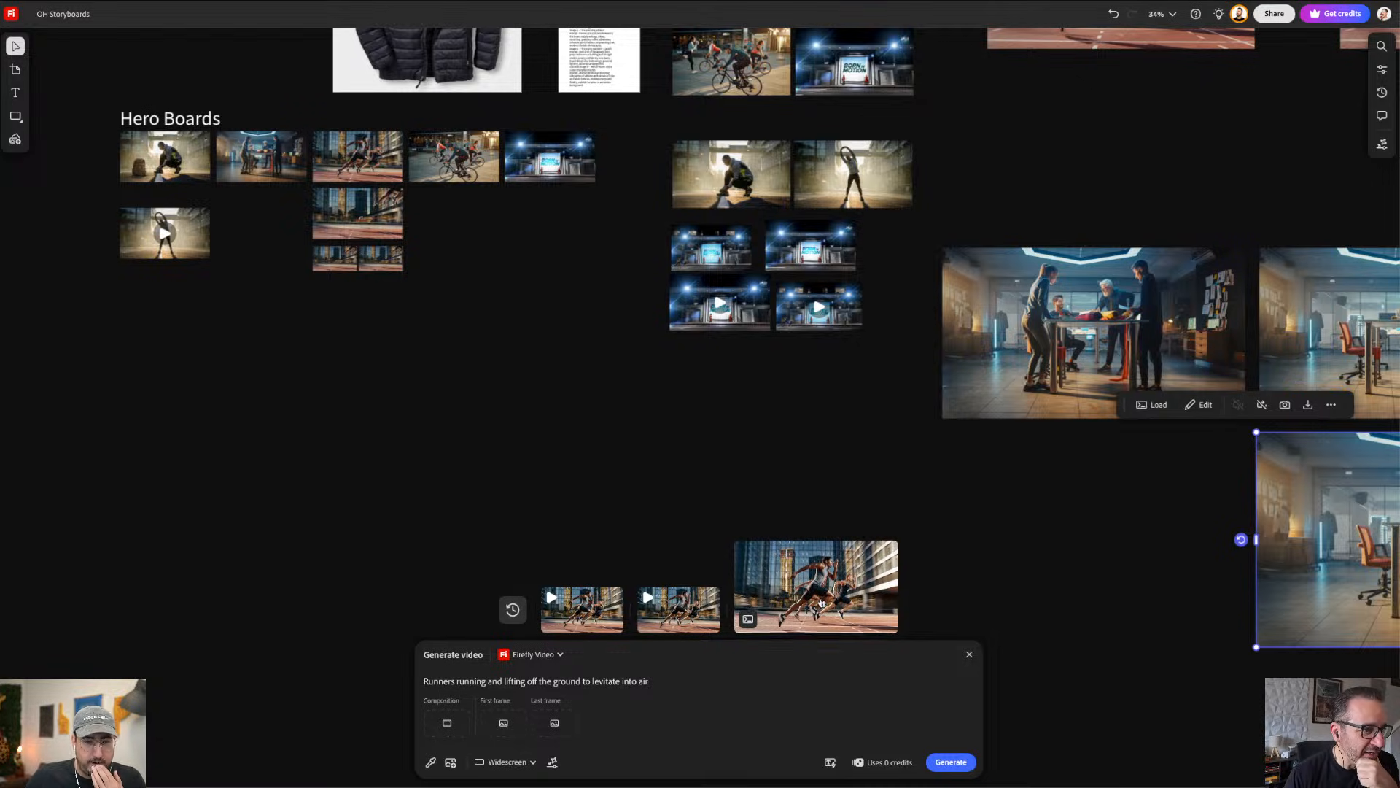
left_click_drag(817, 568, 310, 291)
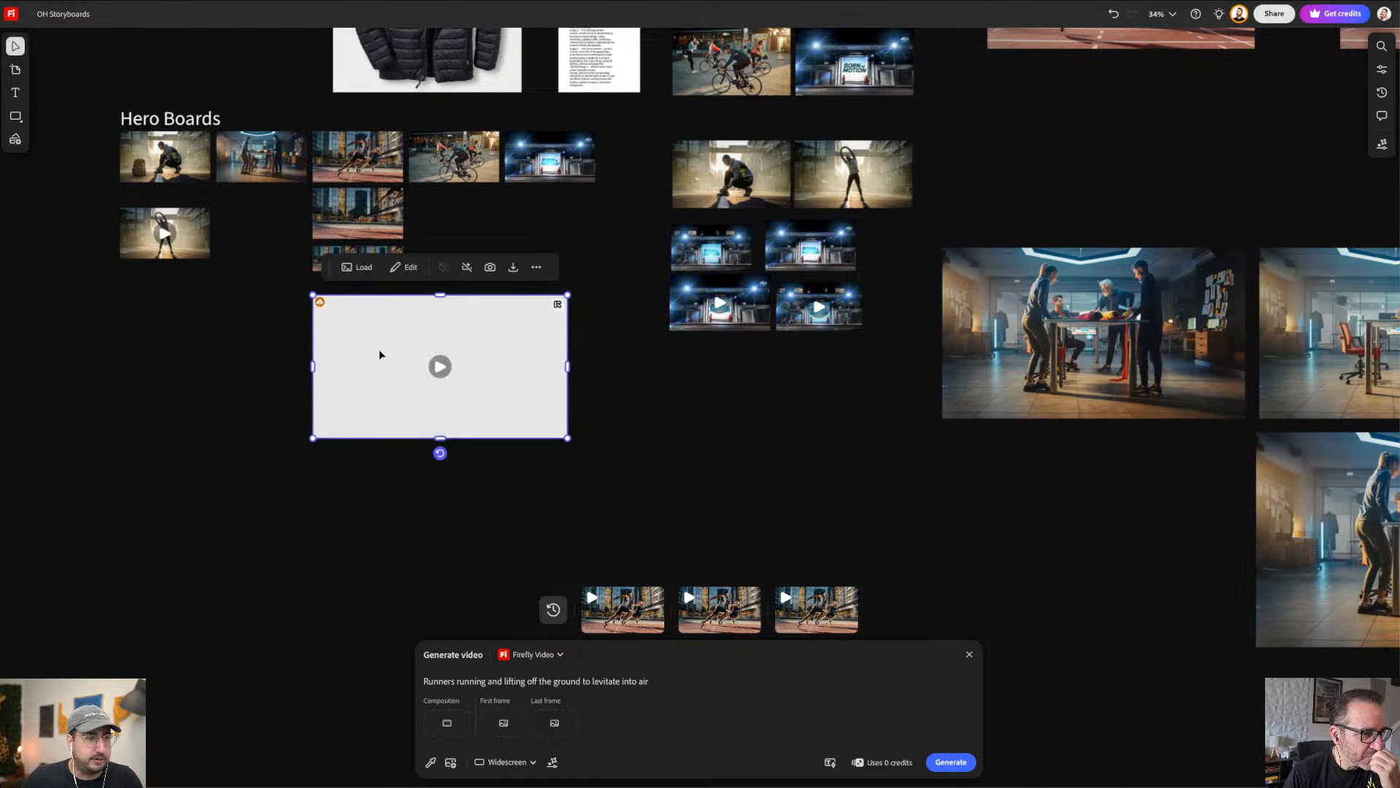
left_click_drag(569, 431, 380, 309)
scroll(350, 309, "up", 5)
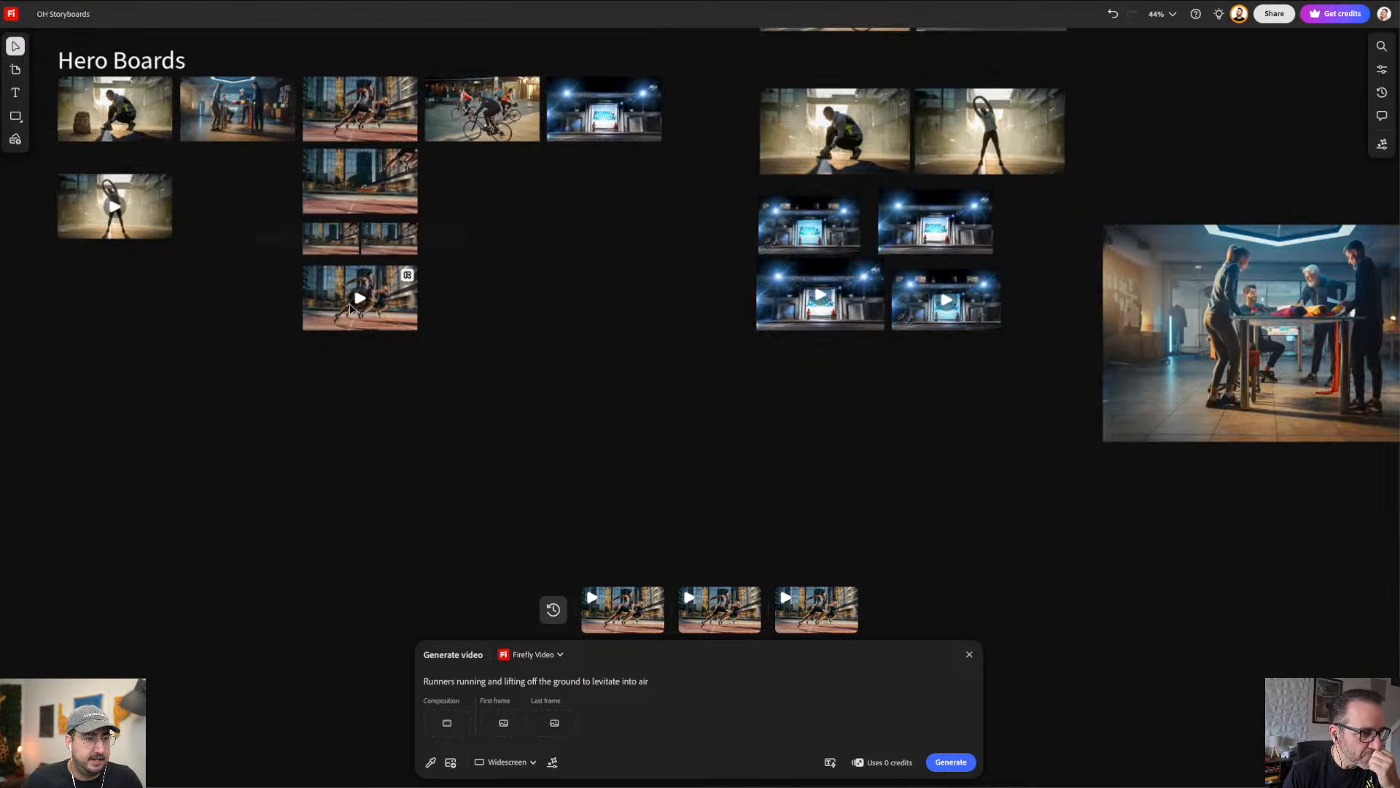
Step: Play the new runners video at large size and replay it to check the motion
scroll(350, 310, "up", 7)
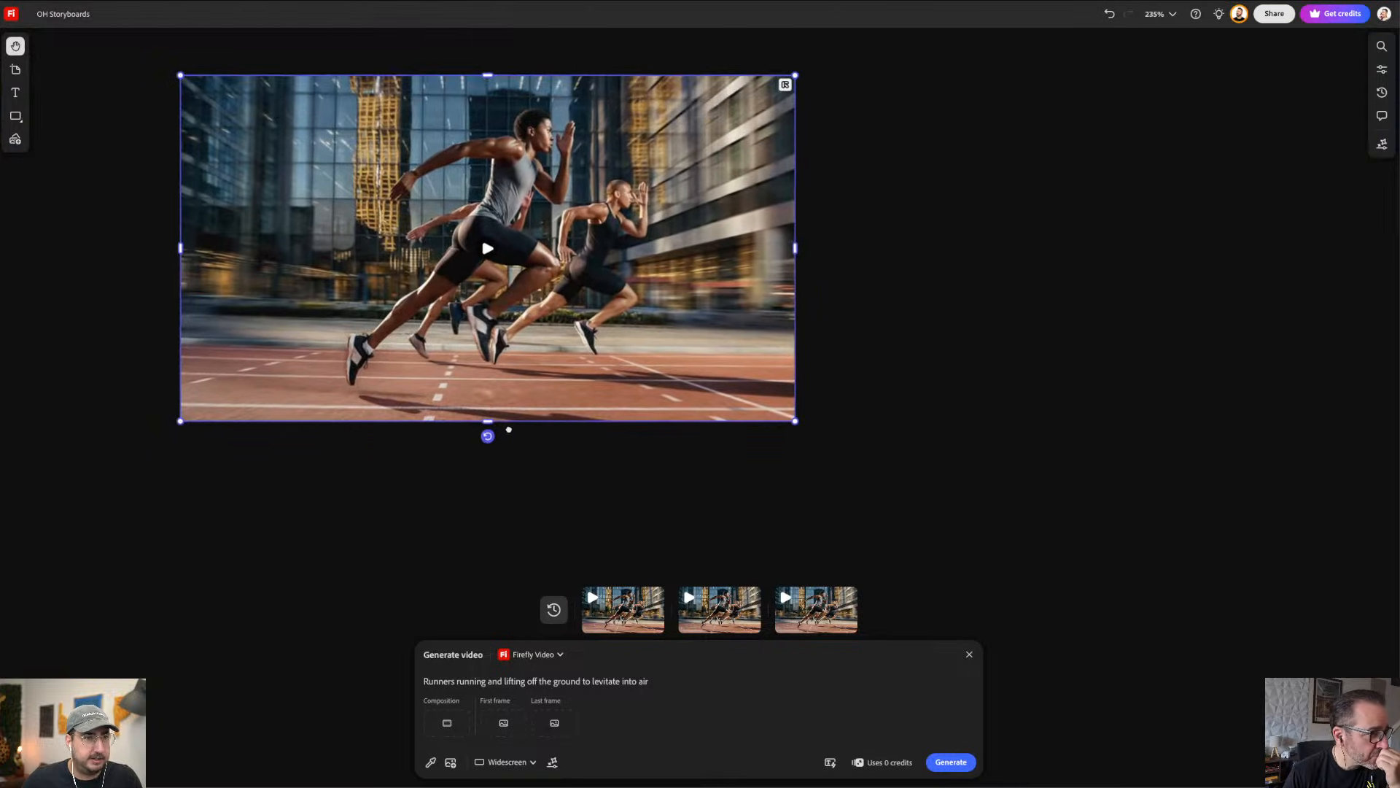
scroll(546, 367, "up", 2)
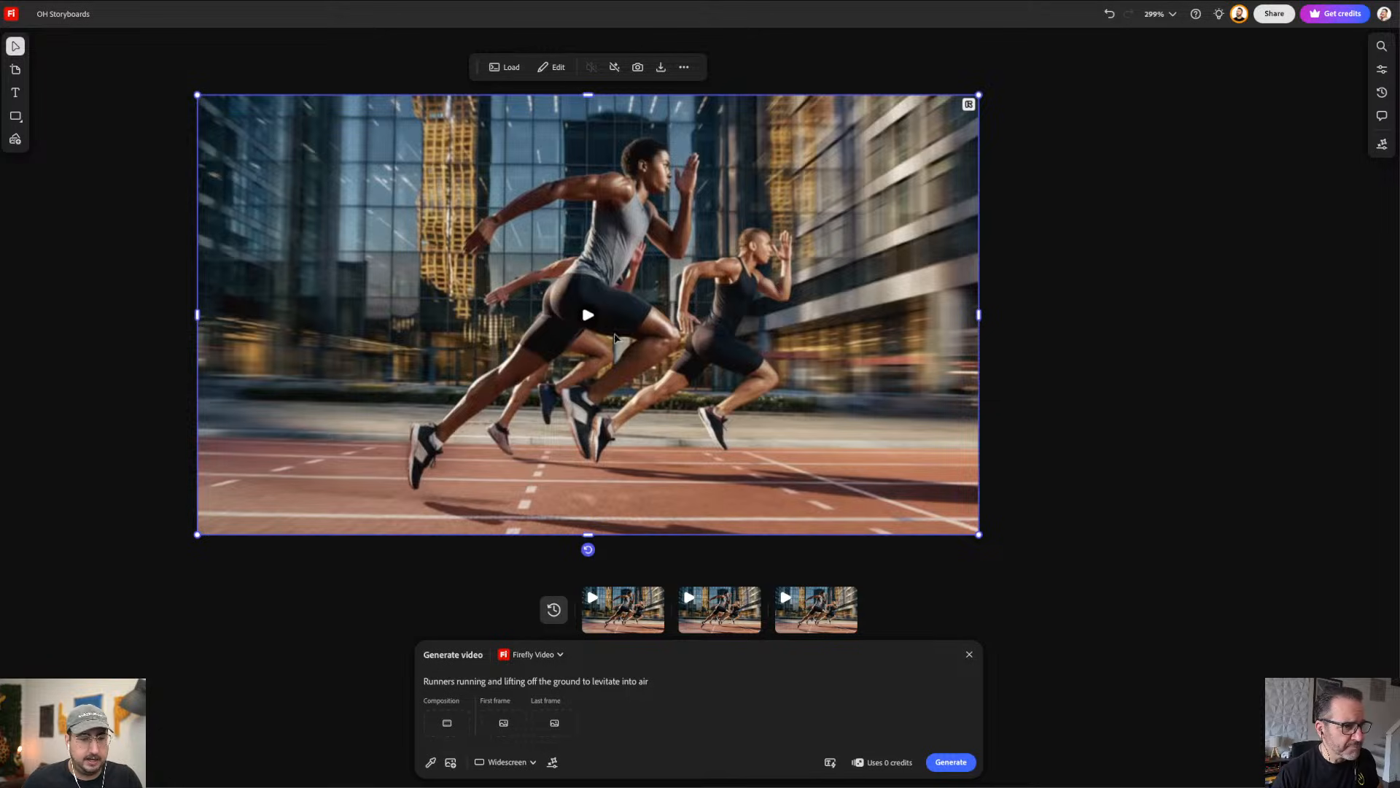
left_click(1043, 526)
left_click(613, 285)
scroll(600, 291, "up", 2)
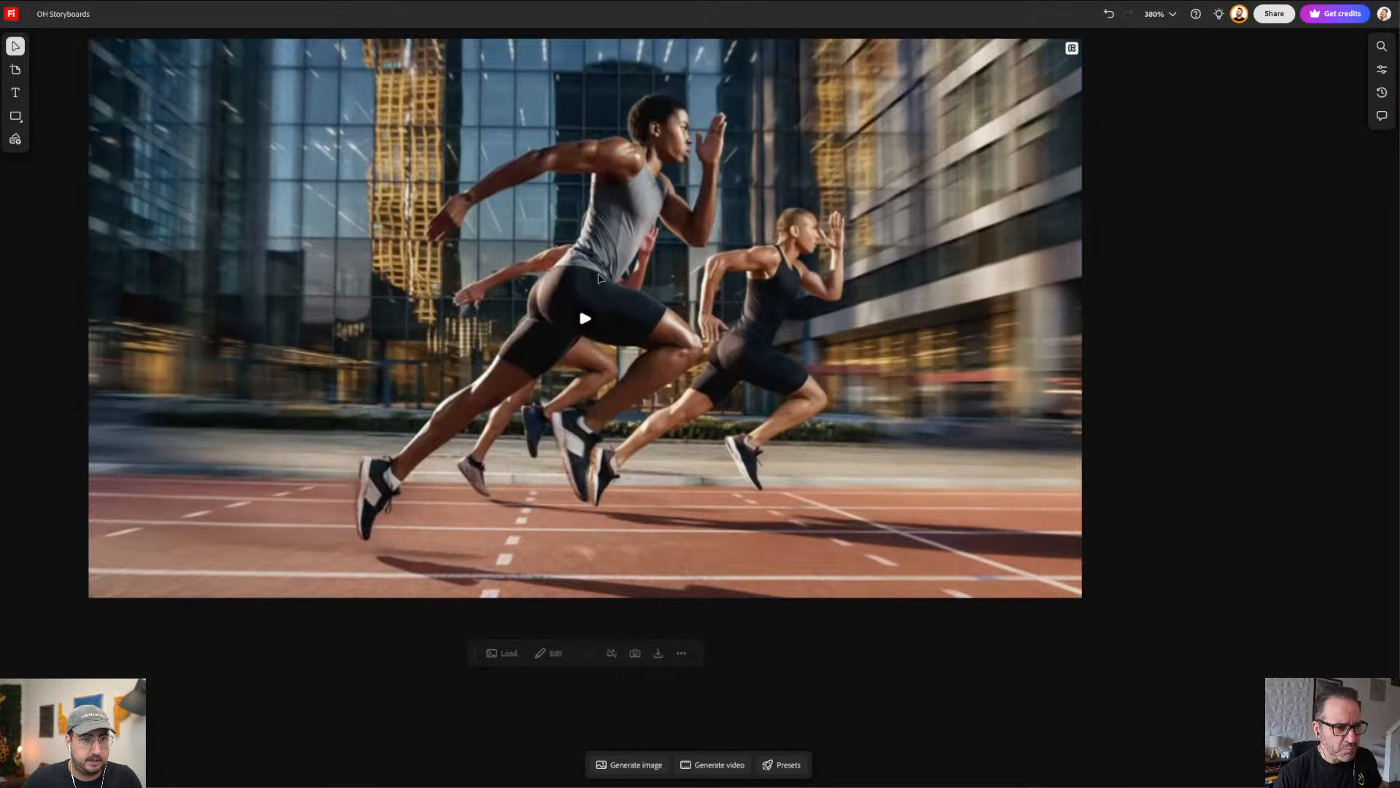
left_click_drag(580, 284, 693, 405)
left_click(692, 411)
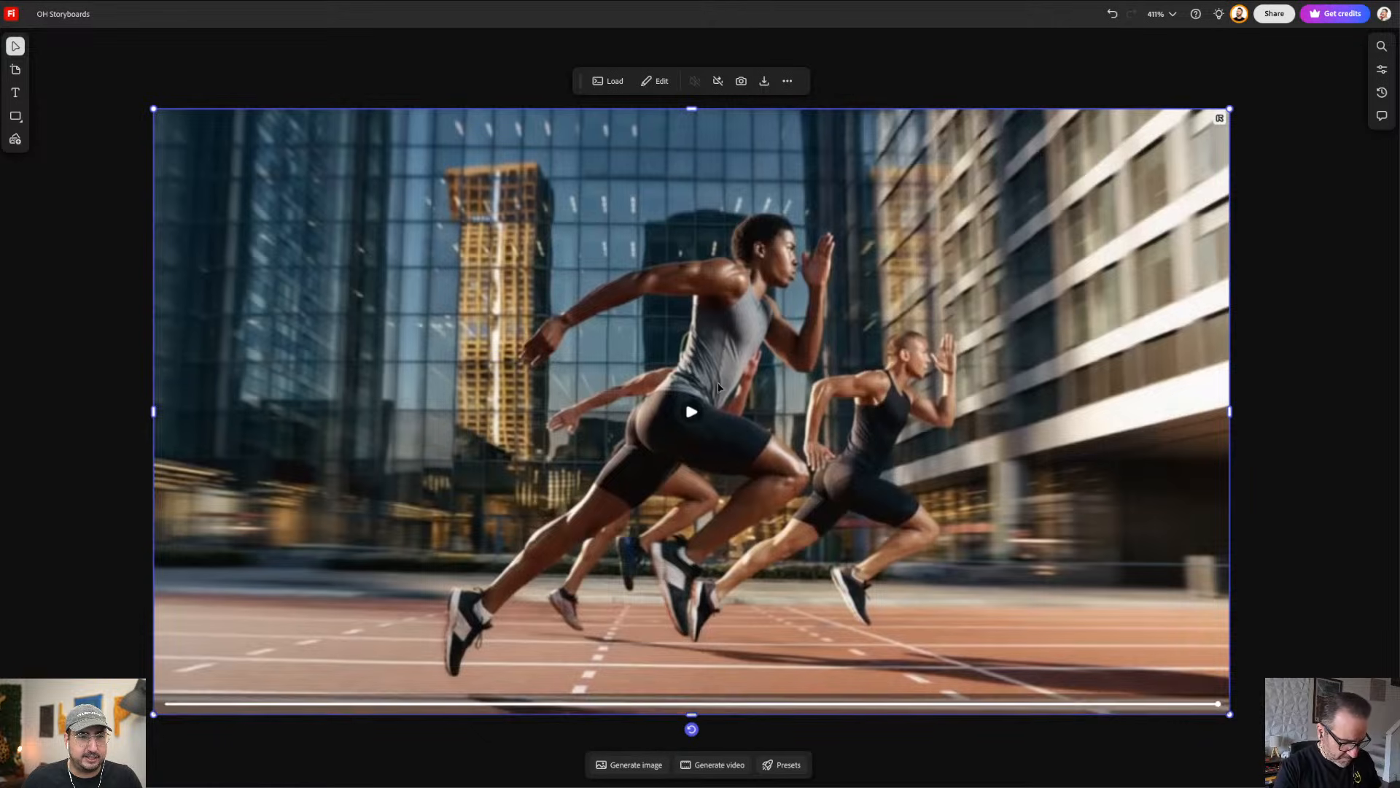
left_click(688, 413)
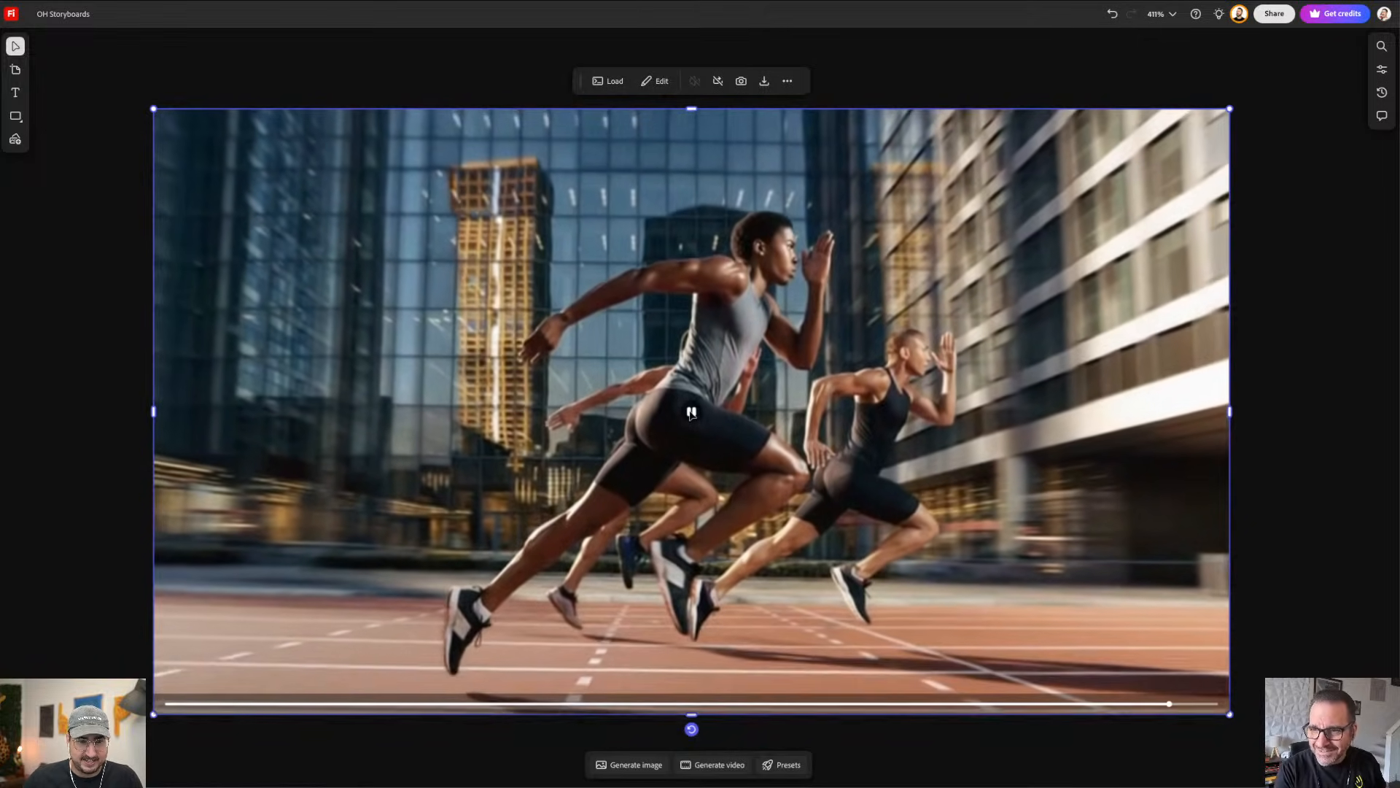
left_click(691, 413)
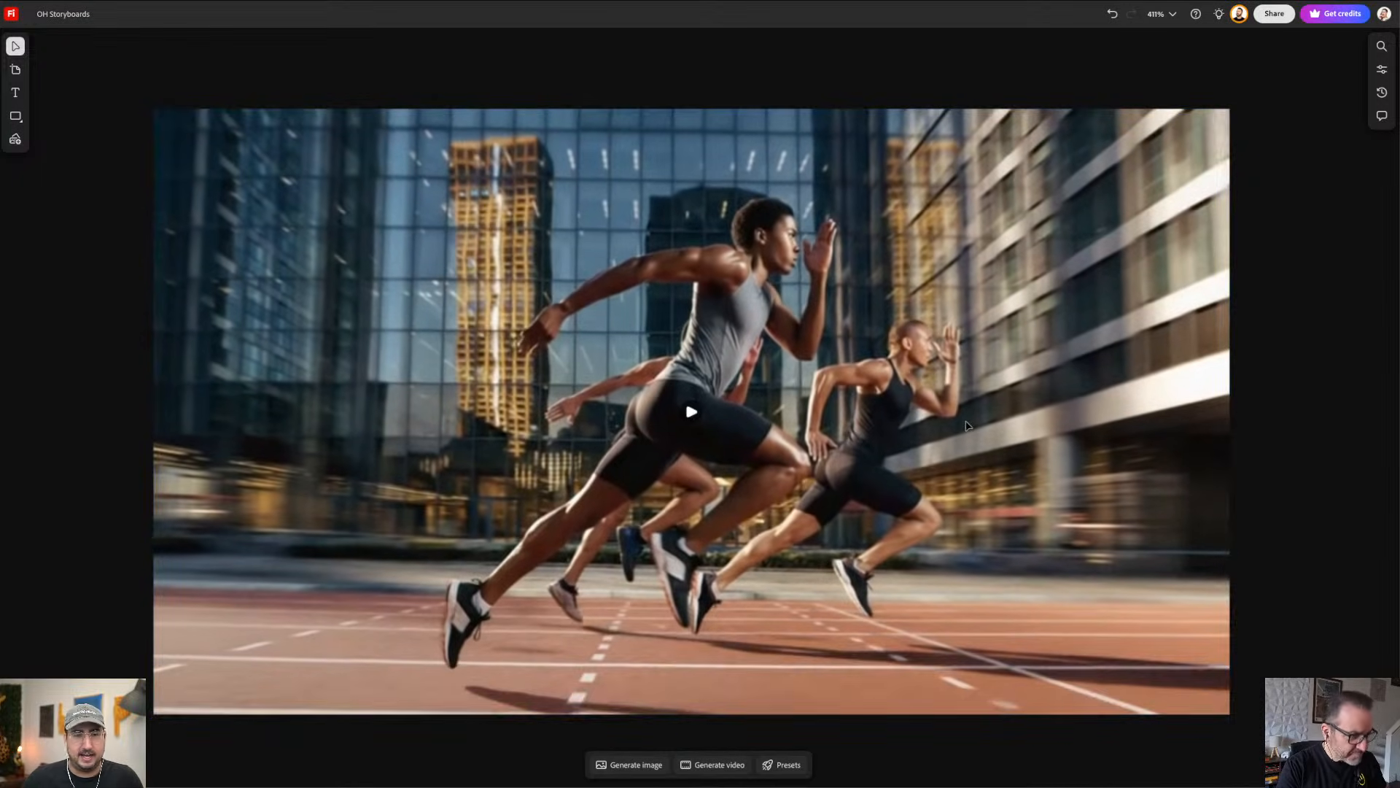
Step: Duplicate the Hero Boards "BORN IN MOTION" storefront image directly below the original and unlink the copy from its Photoshop source
scroll(965, 420, "up", 3)
scroll(967, 425, "down", 10)
scroll(967, 425, "right", 5)
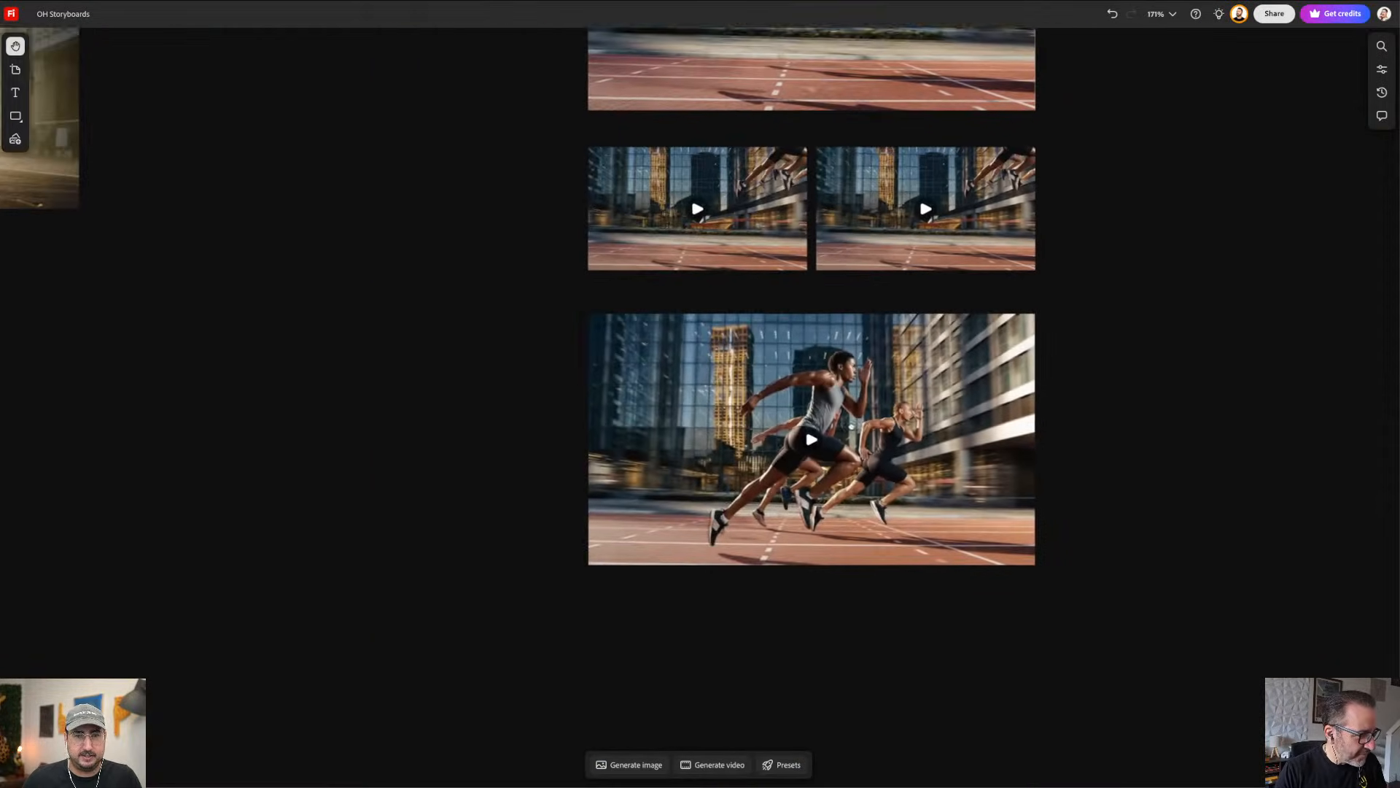
scroll(947, 437, "down", 5)
scroll(1068, 381, "right", 3)
scroll(833, 483, "right", 6)
scroll(833, 484, "up", 2)
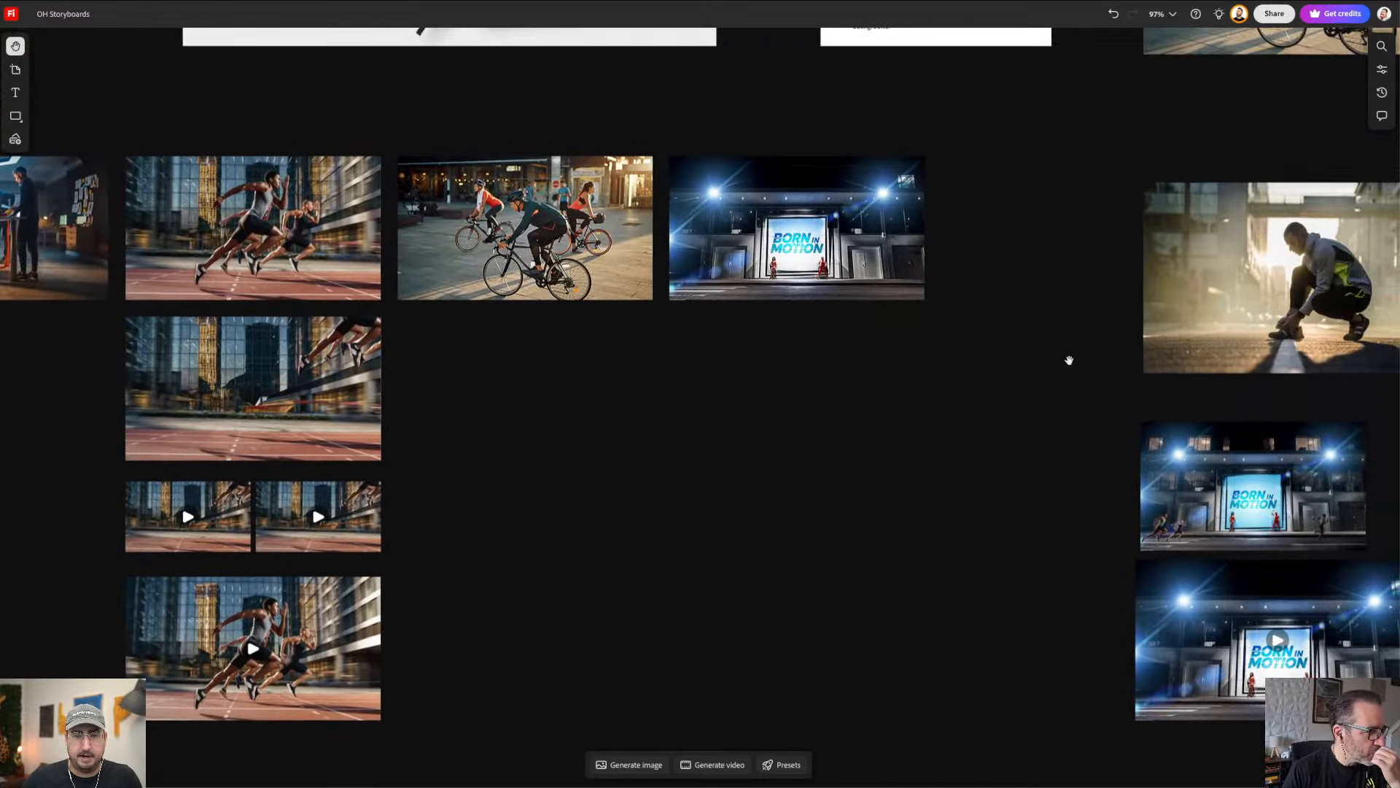
left_click_drag(1069, 360, 654, 431)
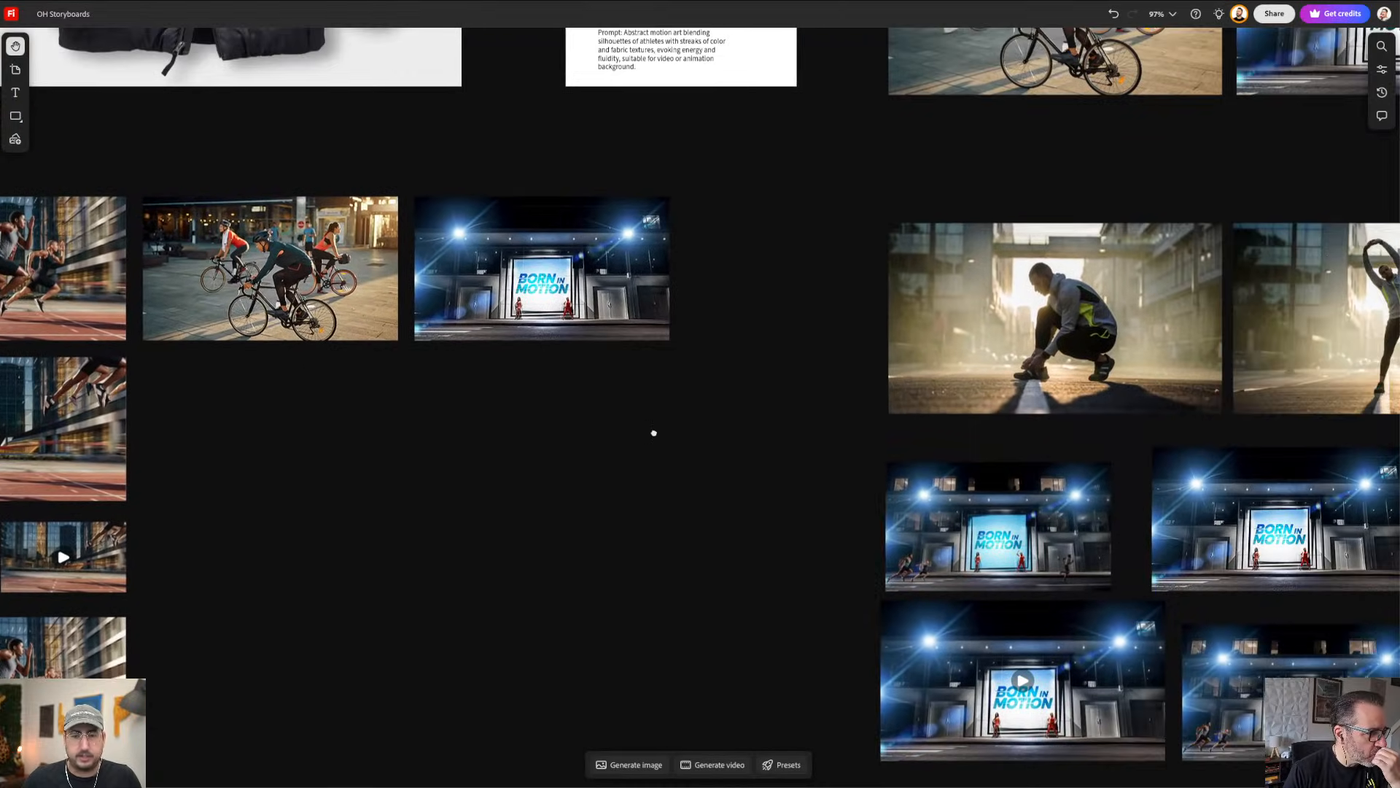
left_click_drag(850, 438, 487, 381)
scroll(487, 381, "left", 5)
scroll(487, 381, "up", 1)
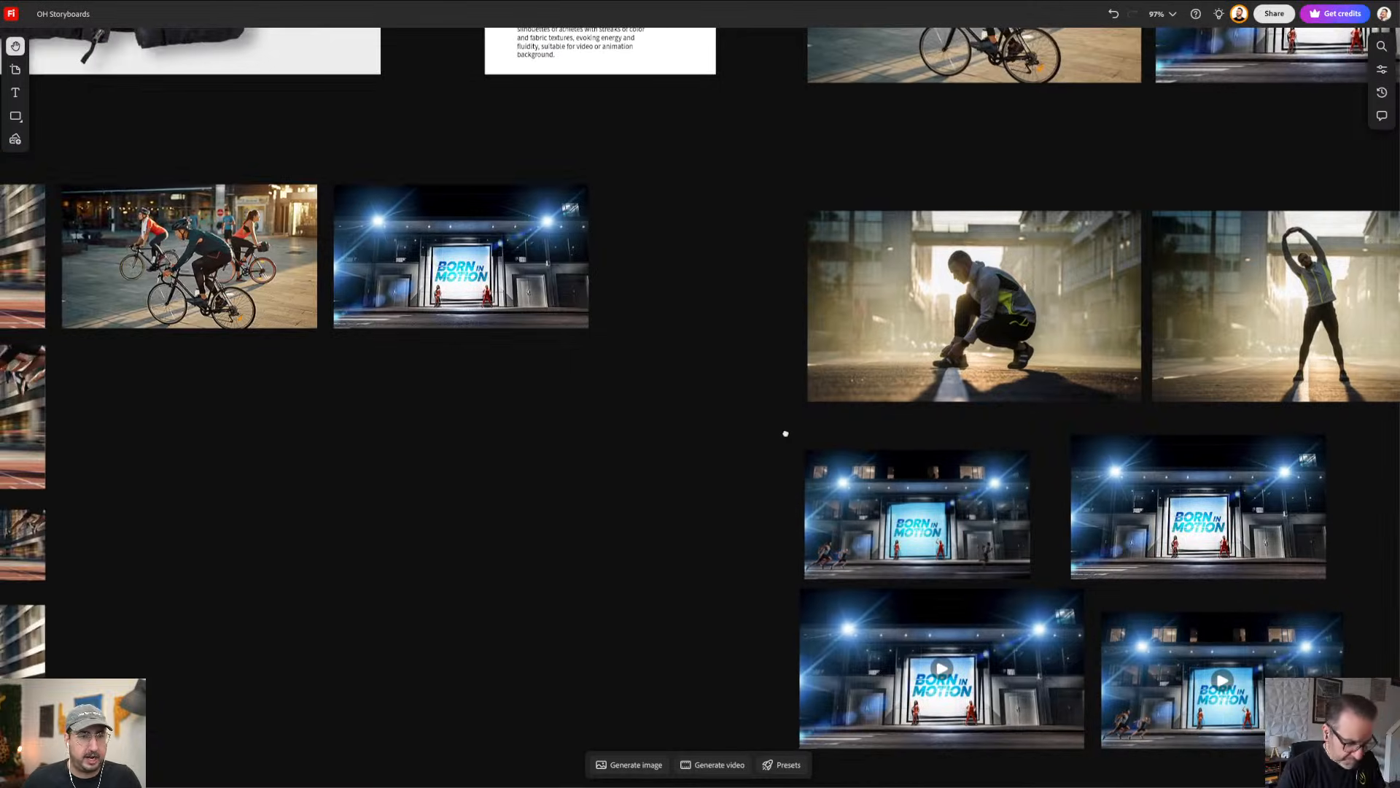
key("v")
scroll(478, 322, "up", 2)
scroll(442, 278, "up", 10)
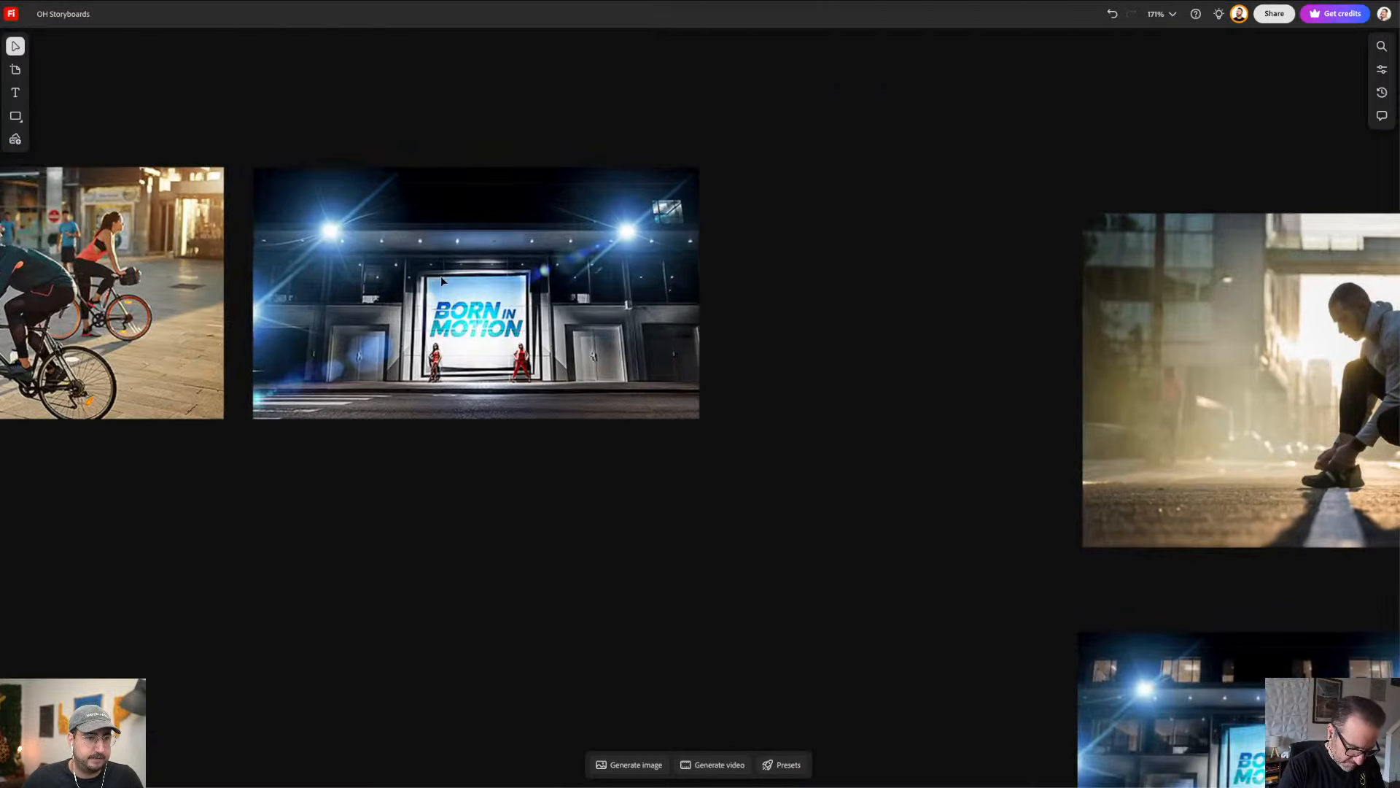
left_click_drag(648, 348, 815, 361)
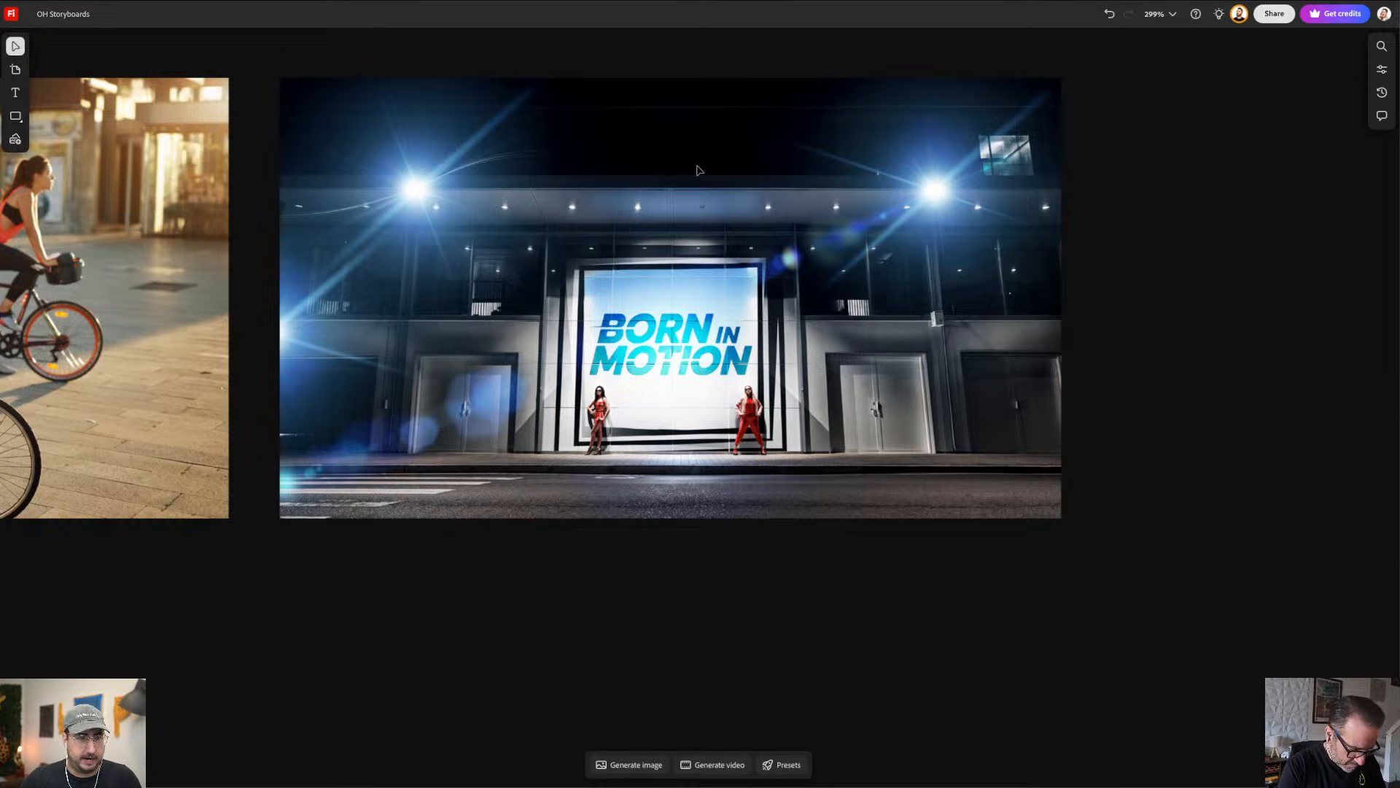
left_click_drag(696, 170, 768, 178)
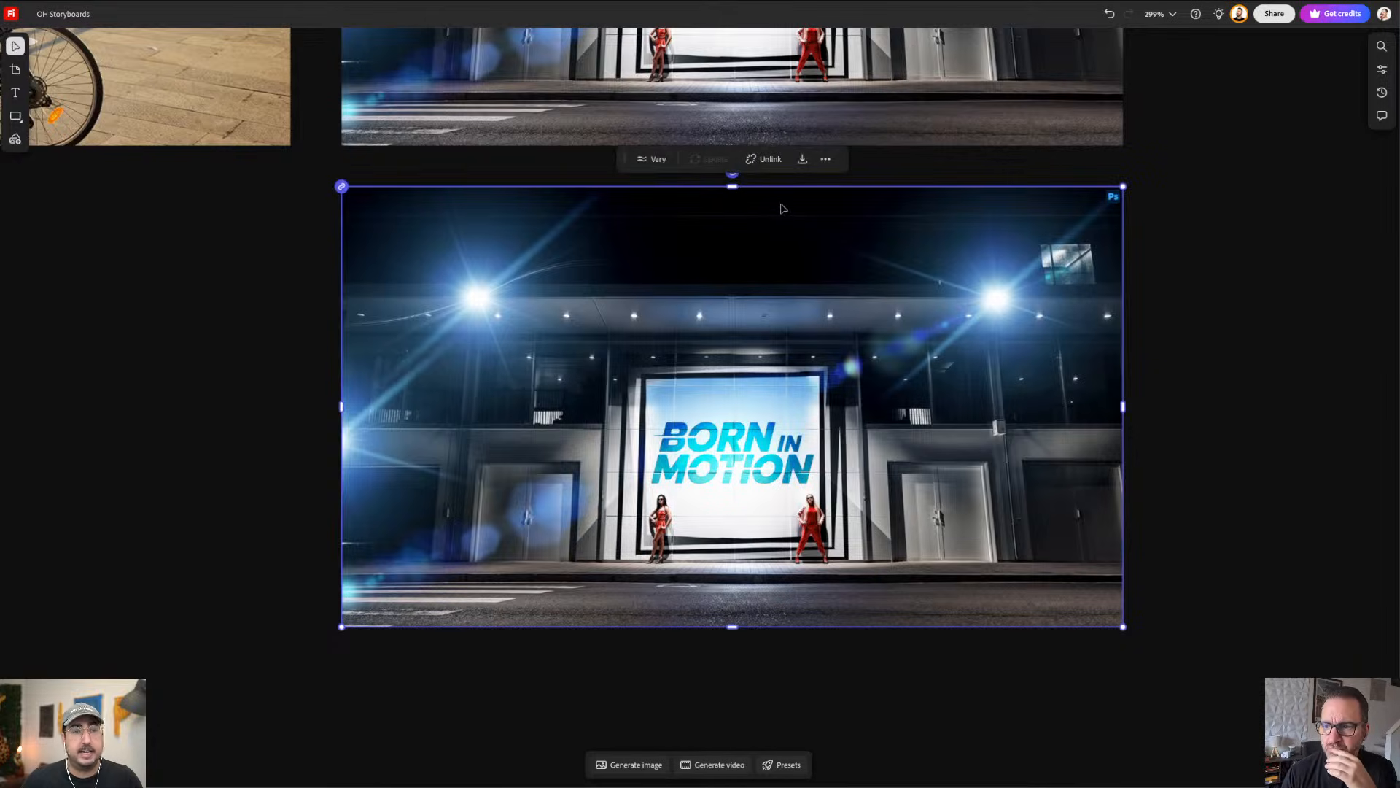
mouse_move(1114, 198)
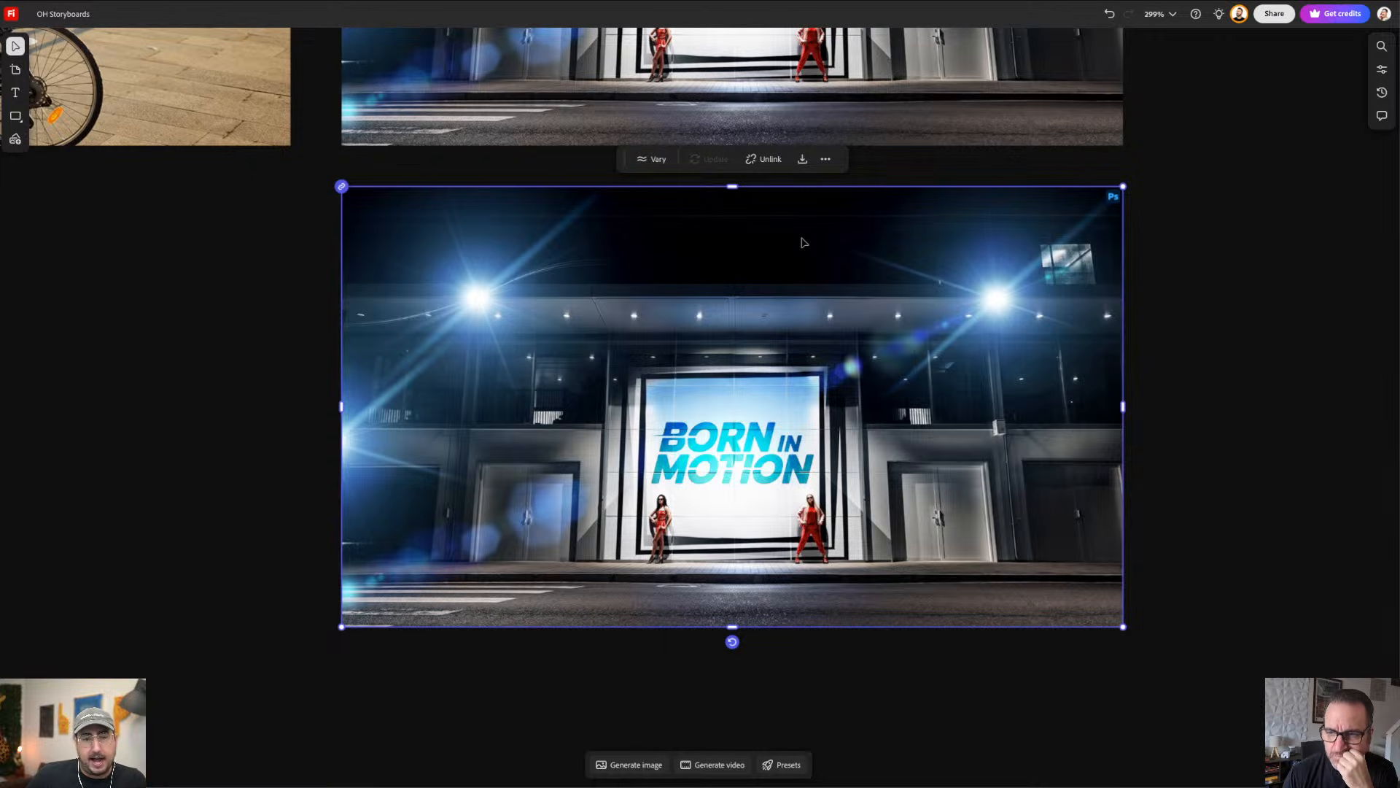
left_click(763, 159)
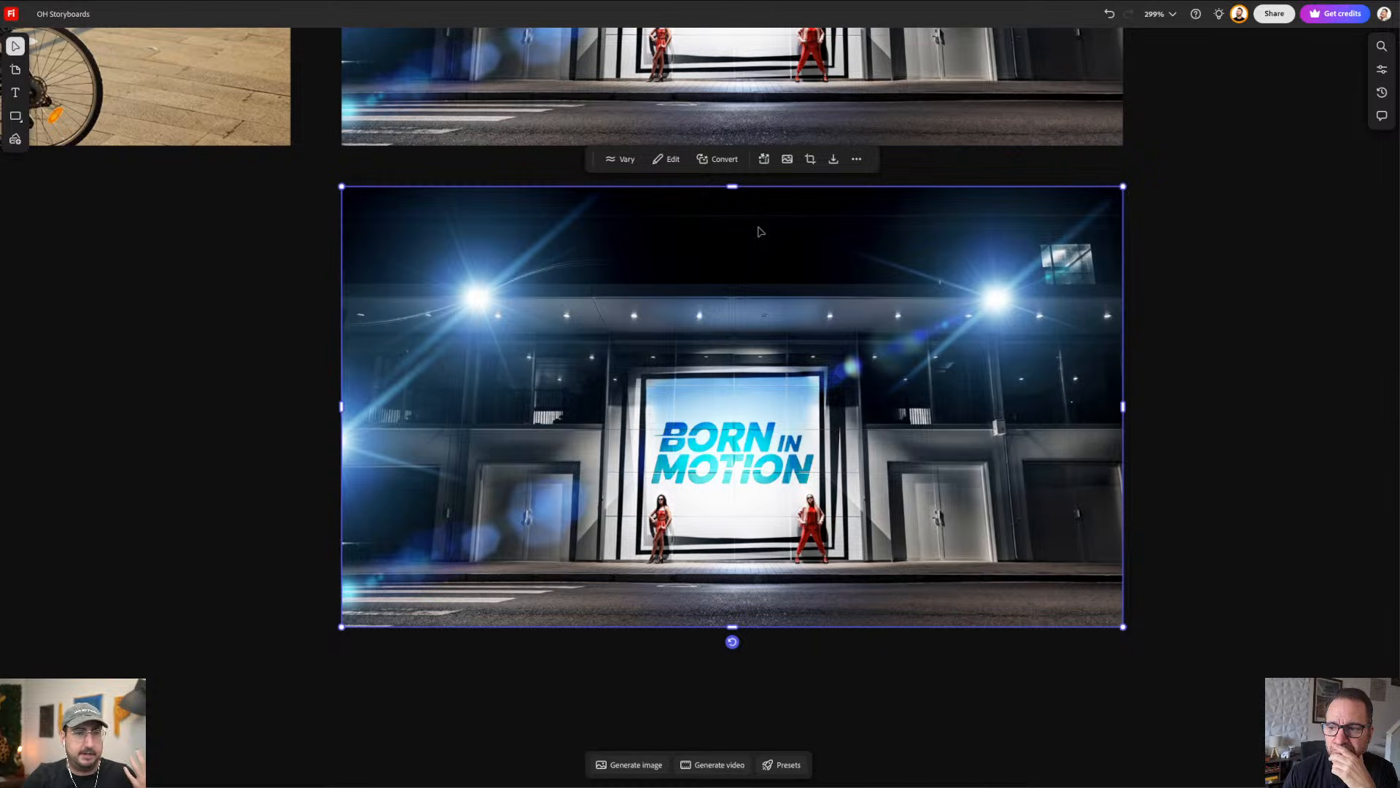
Step: Replace the word MOTION with ACTION in the duplicated storefront image using Edit text in image, generate the result and close the editor
left_click(666, 159)
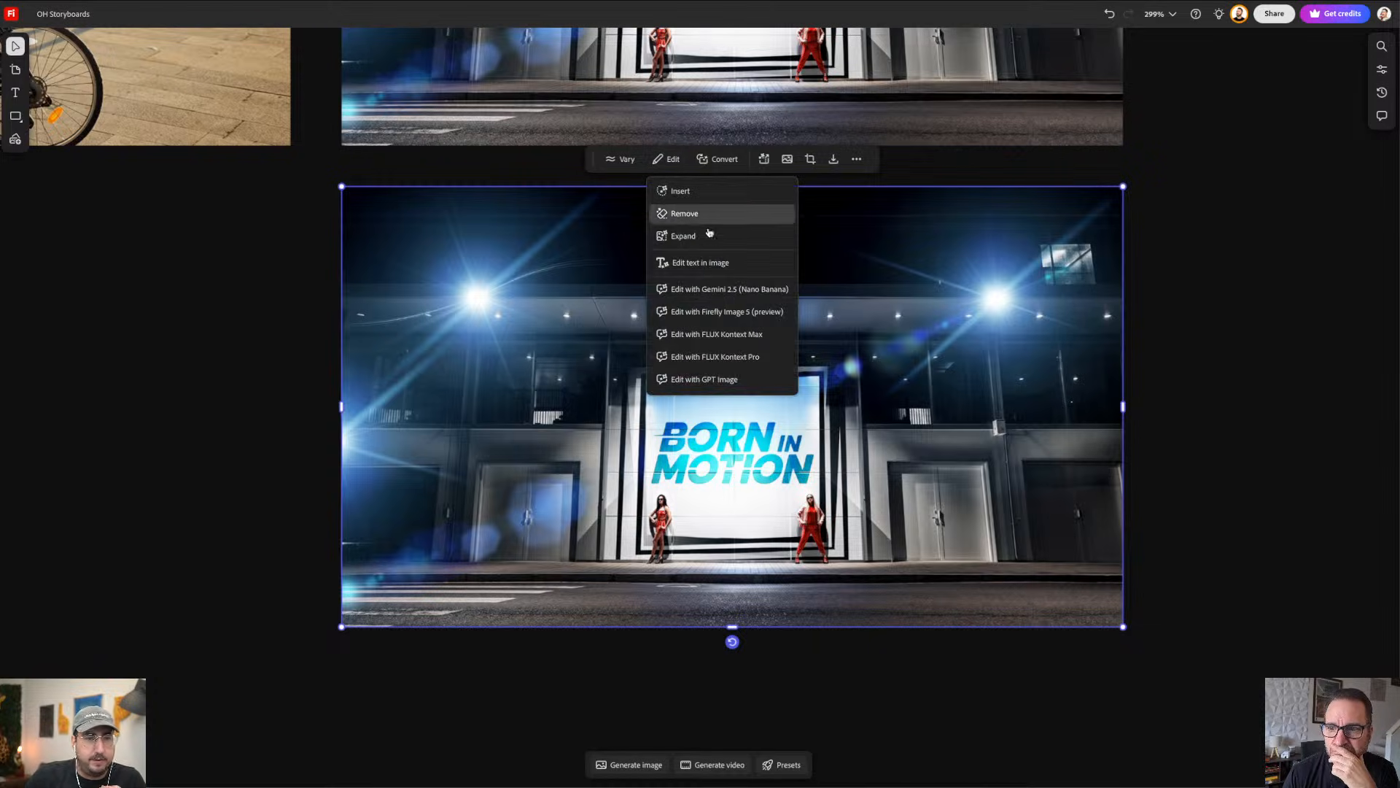
left_click(709, 264)
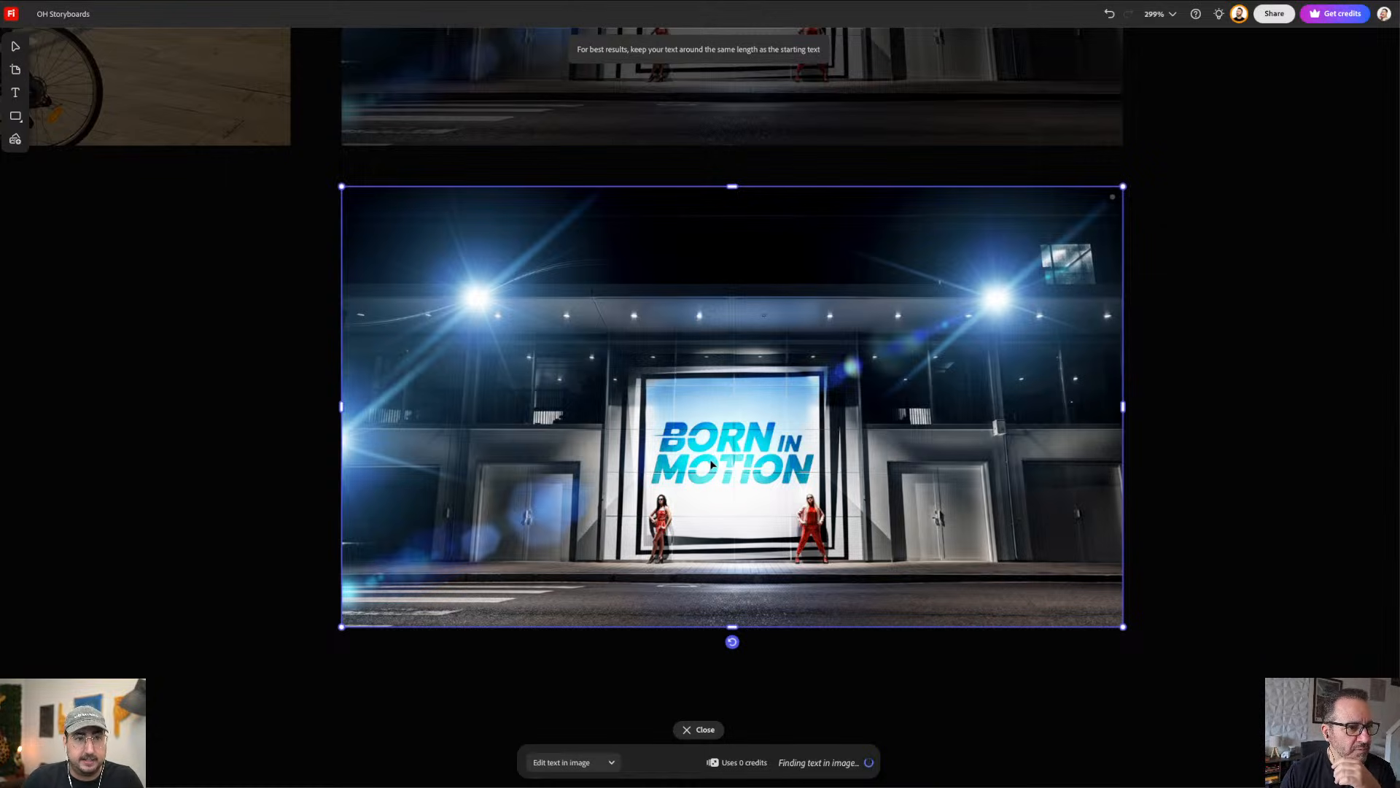
scroll(711, 464, "up", 5)
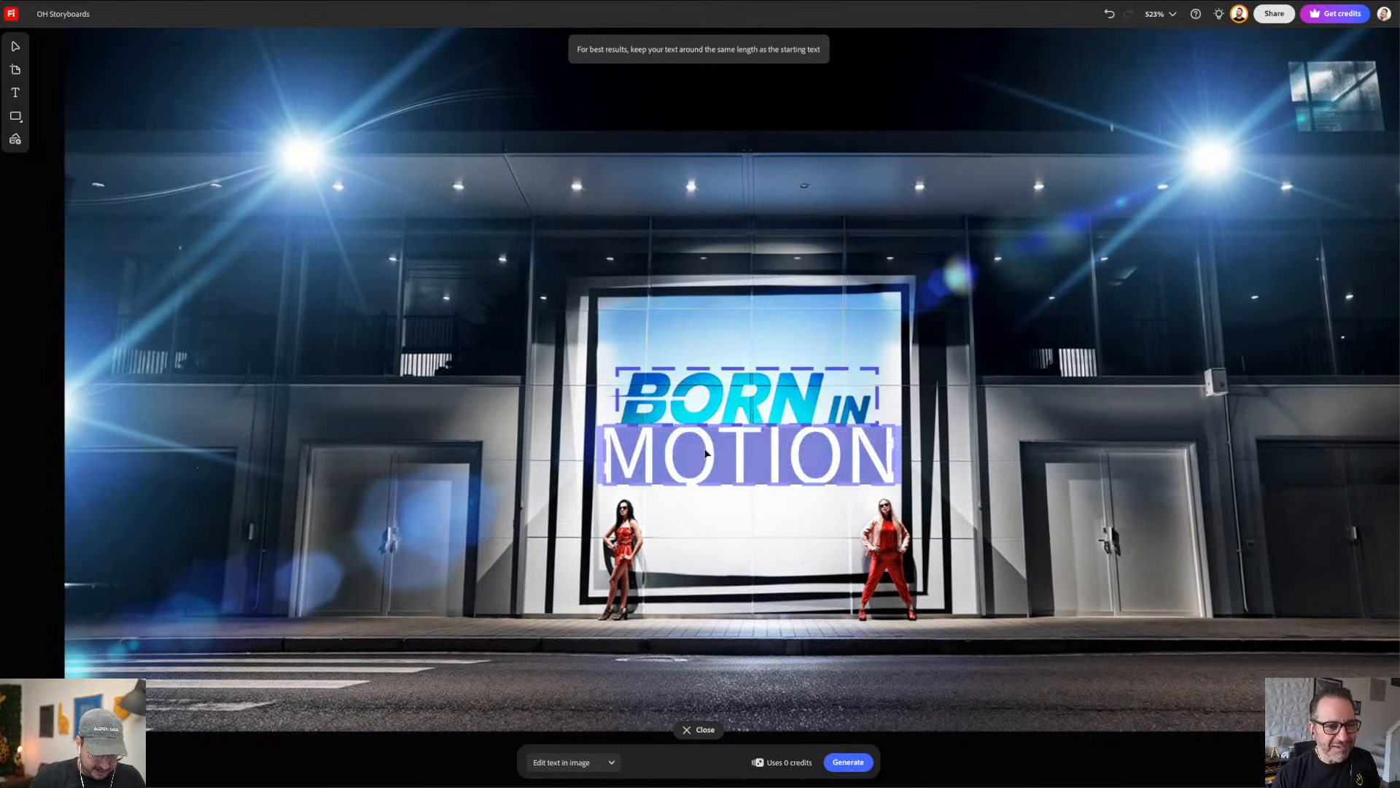
type("ACTION")
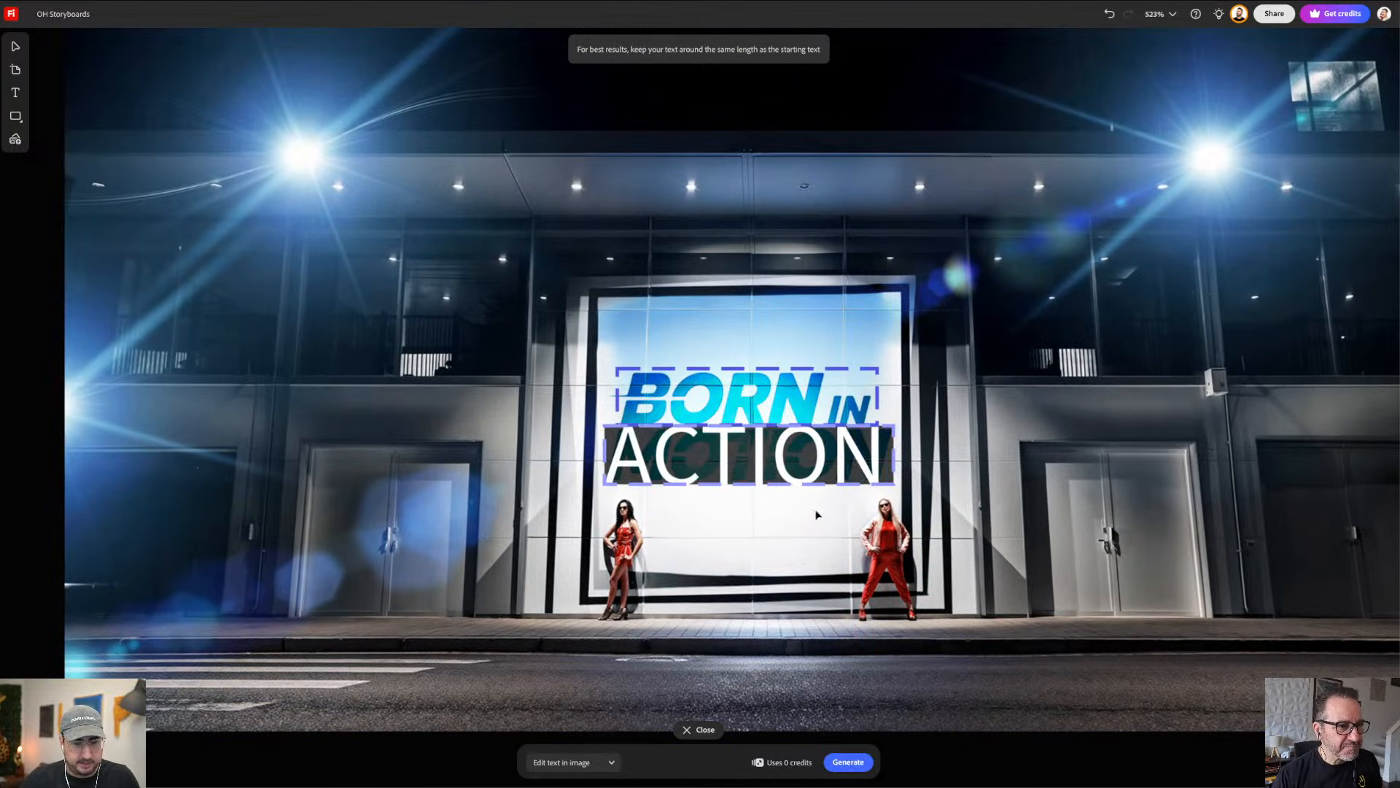
left_click(848, 762)
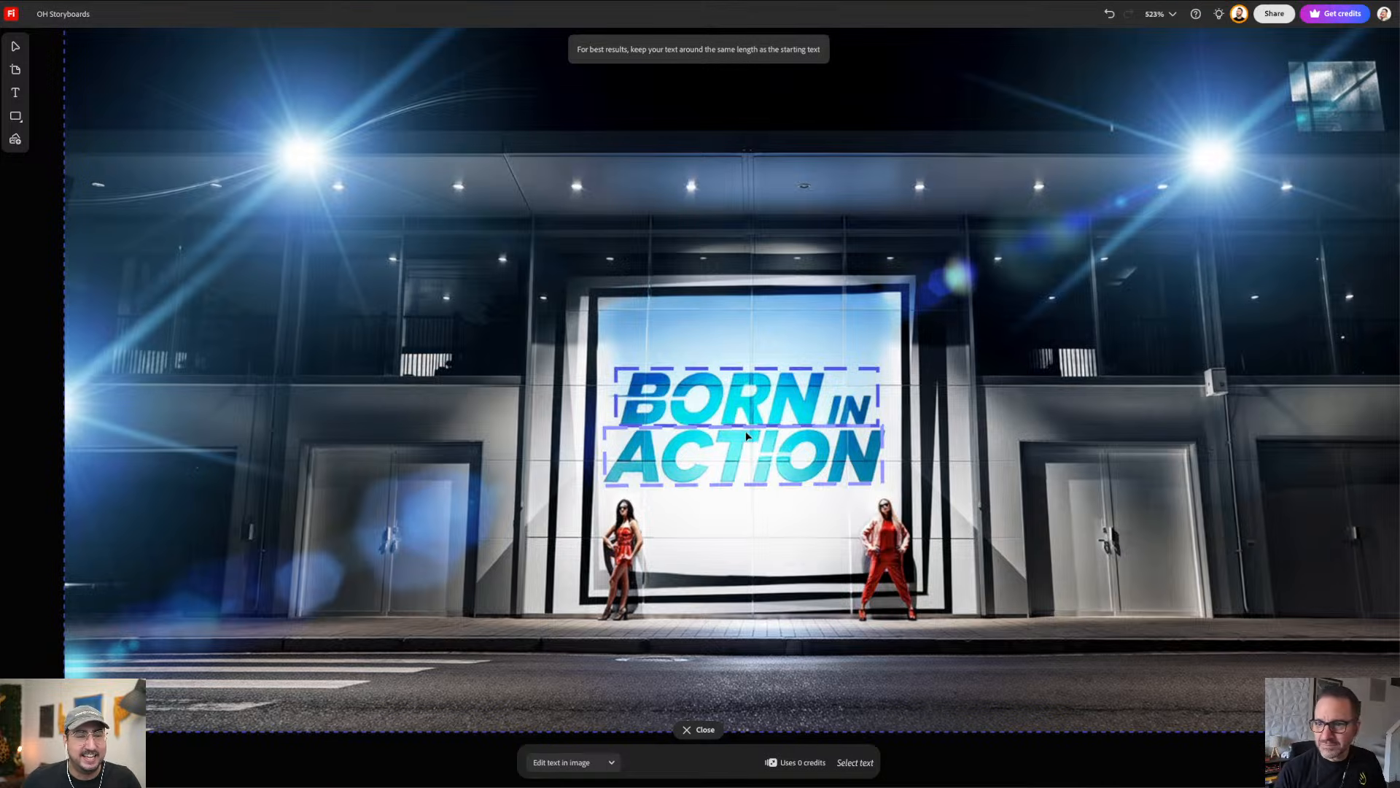
left_click(700, 729)
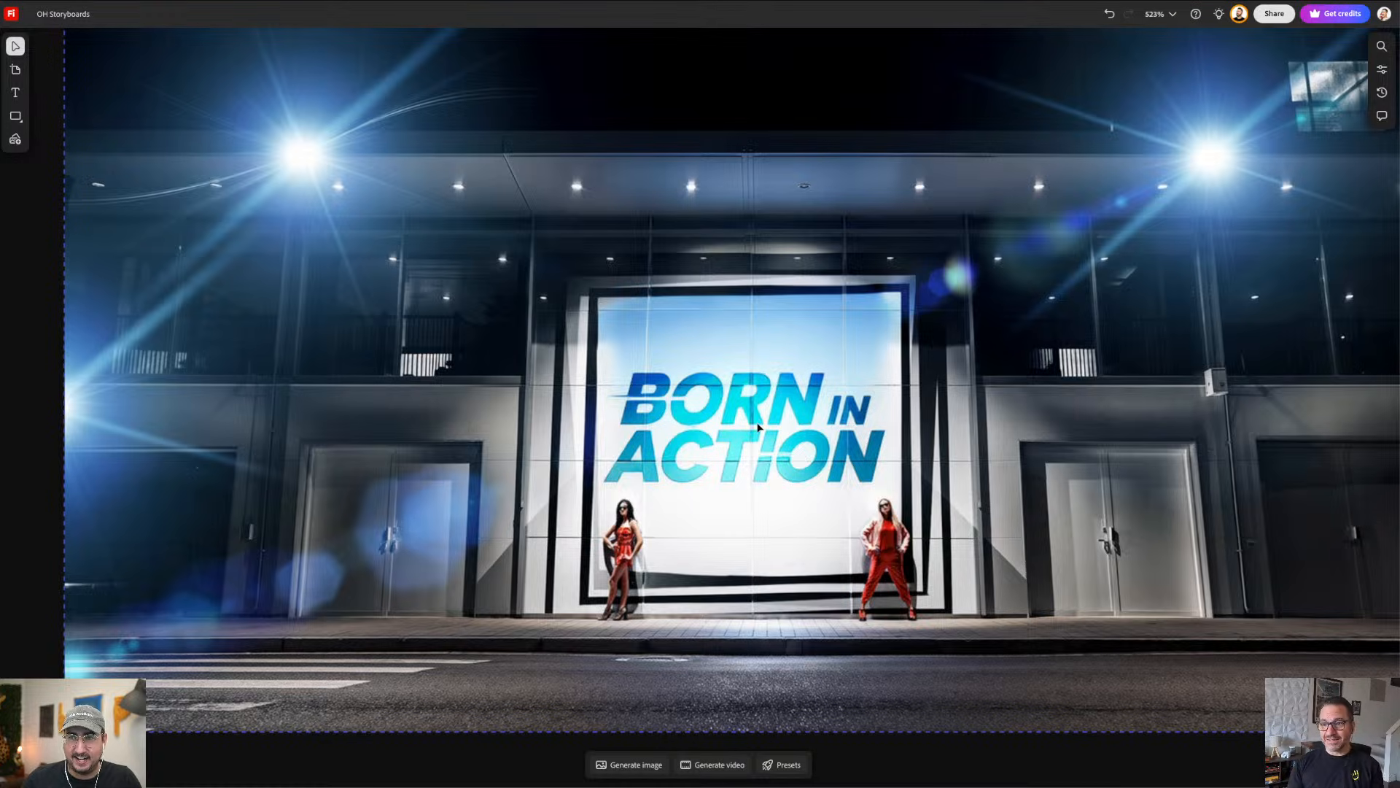
Step: Compare the "BORN IN ACTION" image with the original storefront, move it up closer beneath the original, and deselect it
scroll(837, 467, "down", 8)
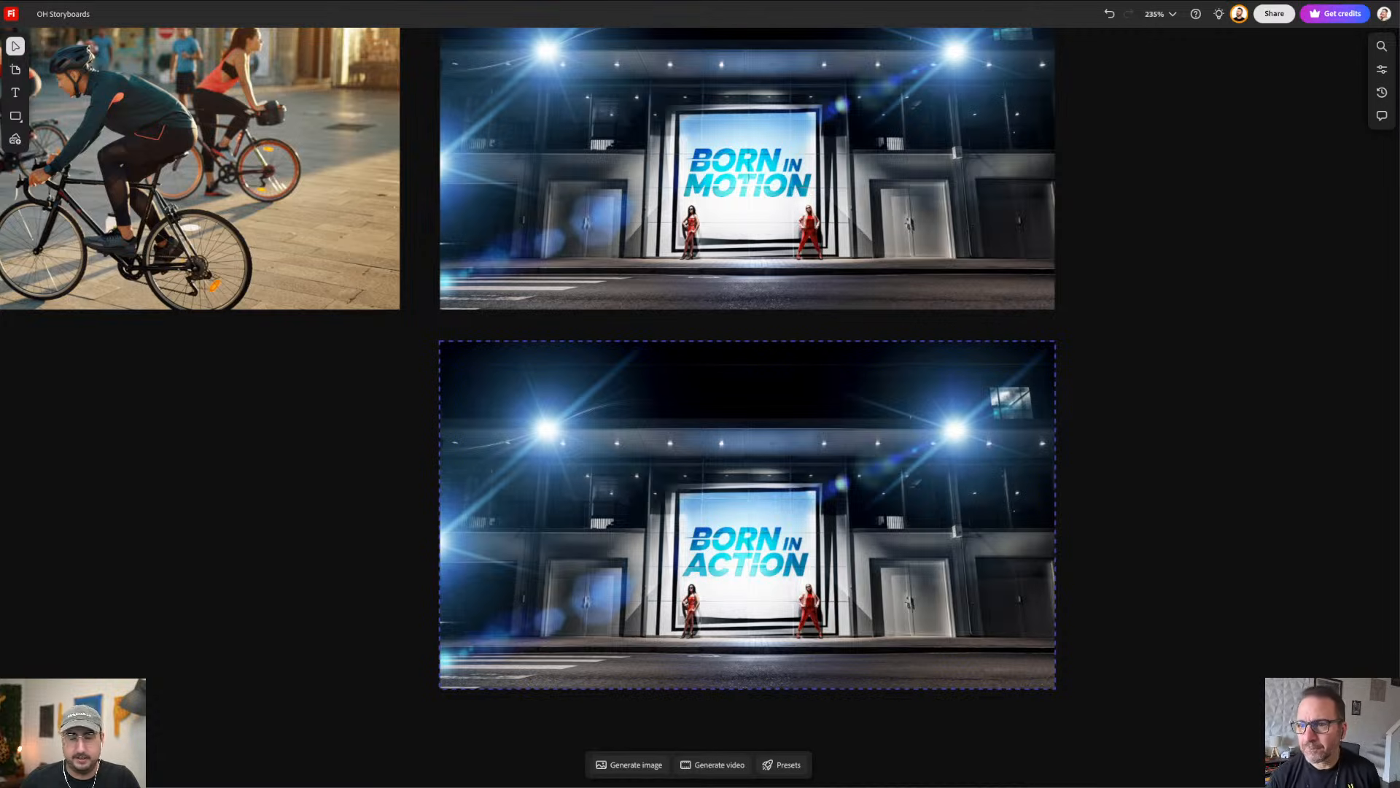
scroll(747, 576, "up", 8)
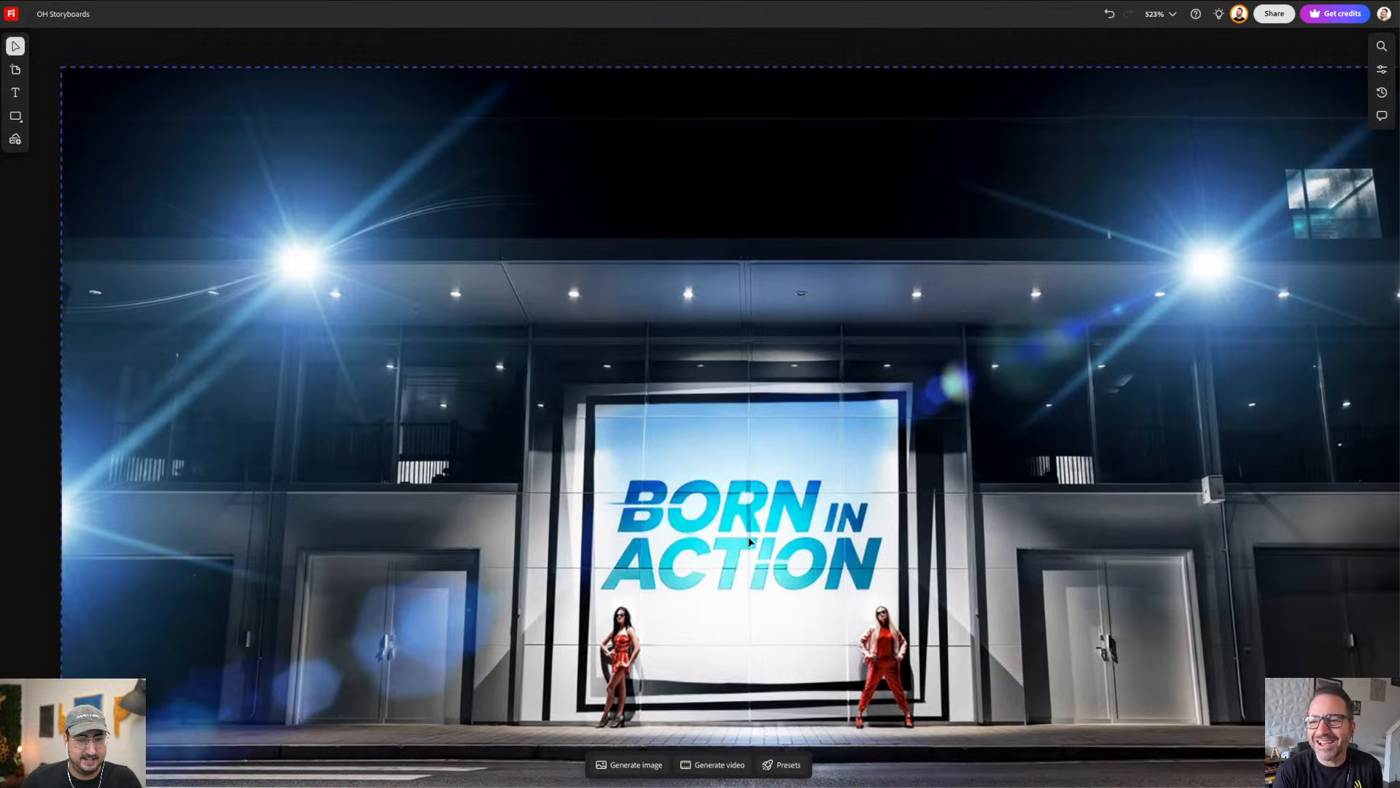
scroll(749, 541, "down", 5)
scroll(741, 531, "up", 3)
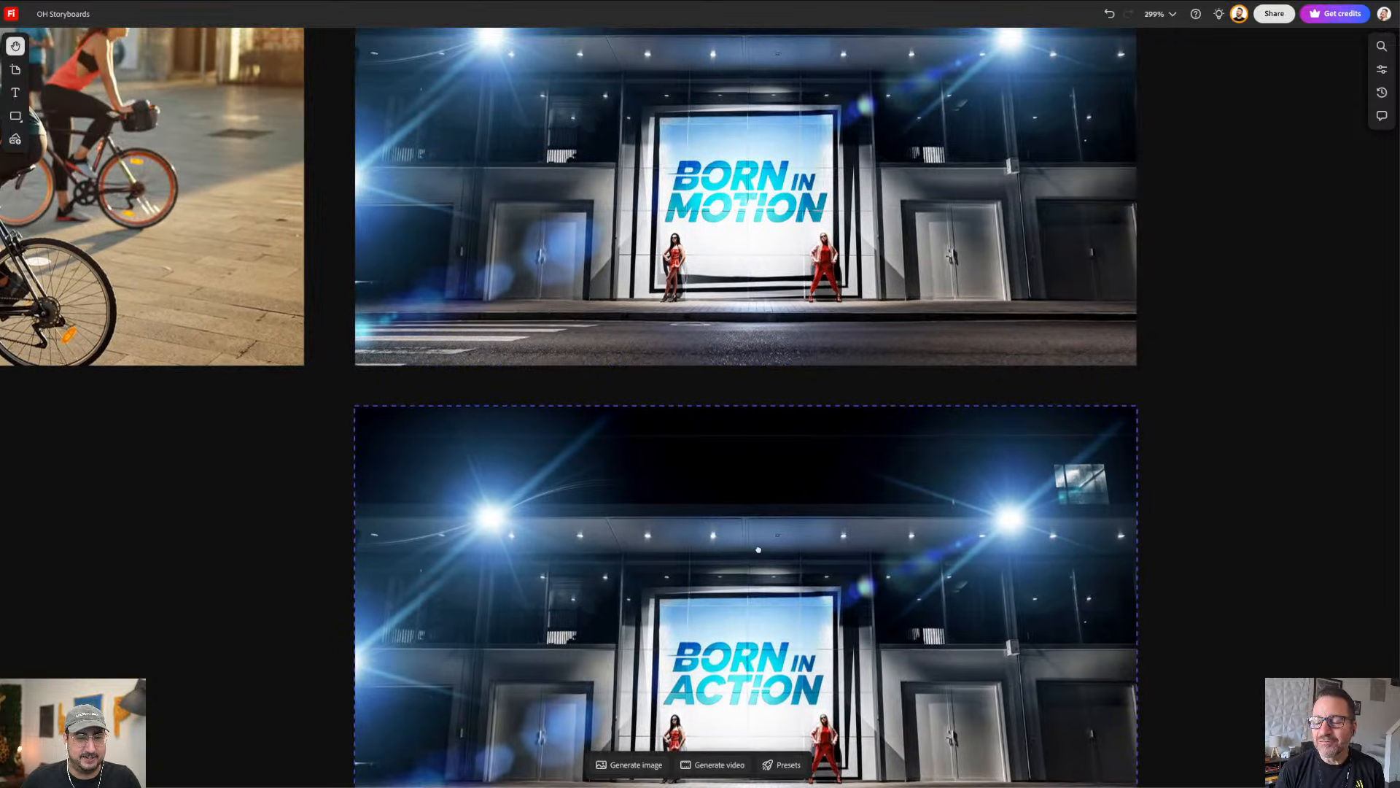
scroll(759, 550, "down", 3)
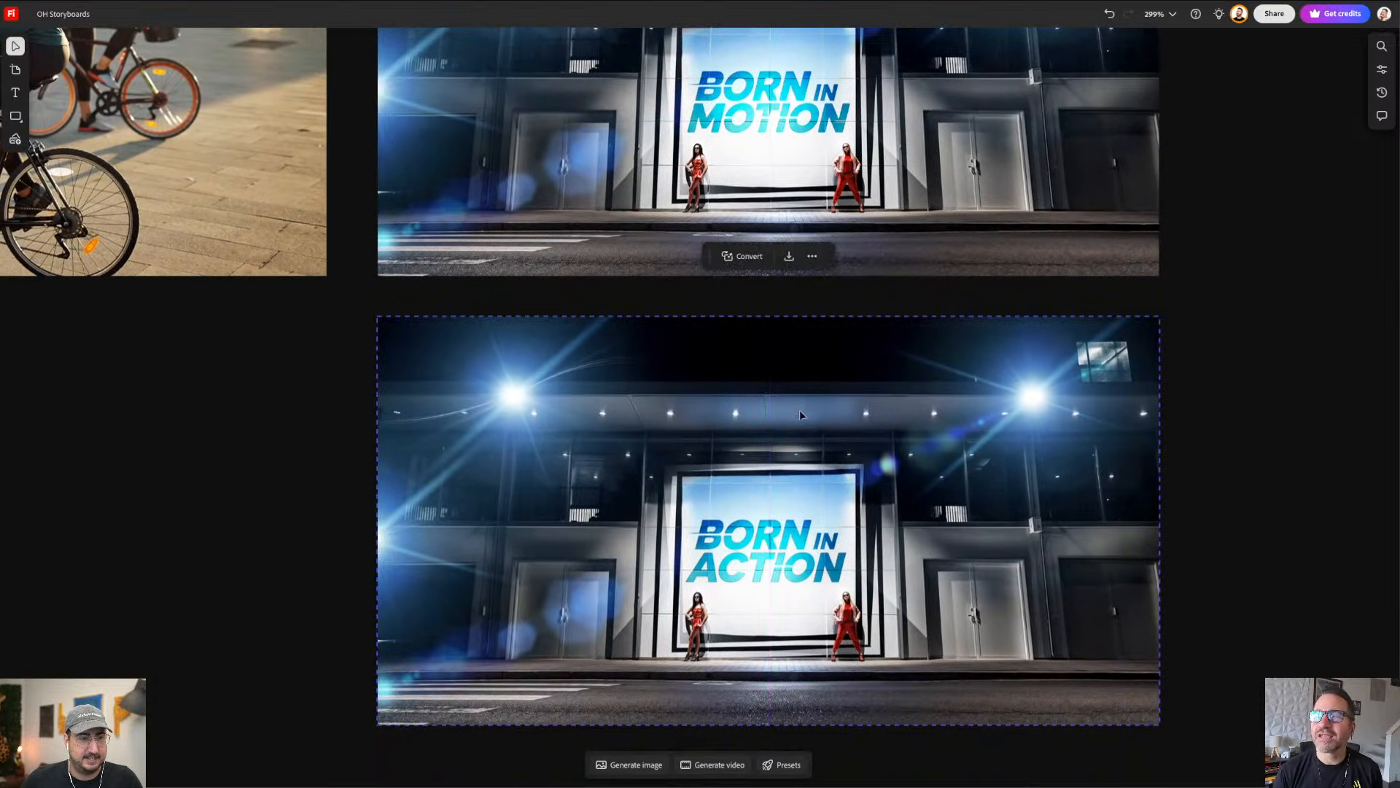
key("ctrl+z")
left_click_drag(512, 431, 516, 395)
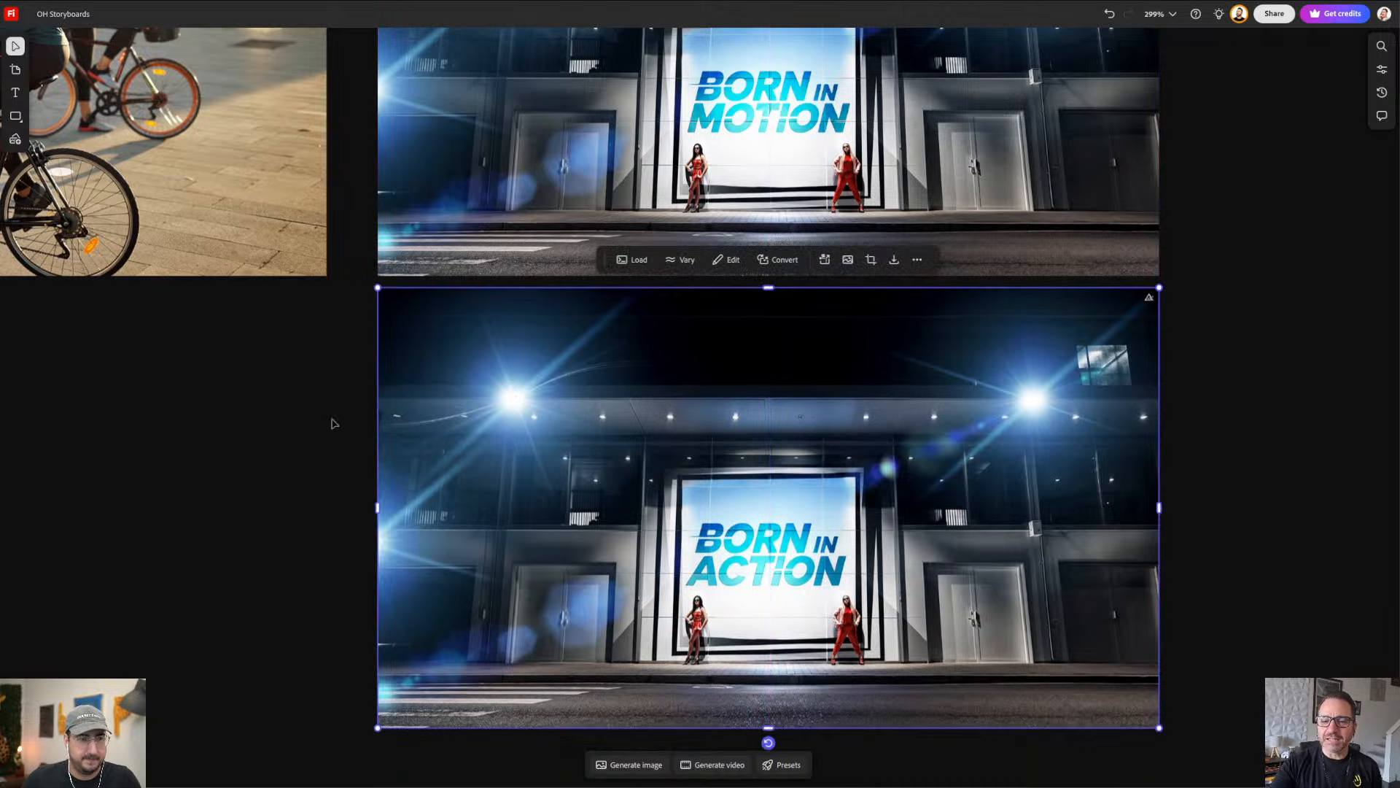
left_click(286, 422)
scroll(571, 487, "down", 3)
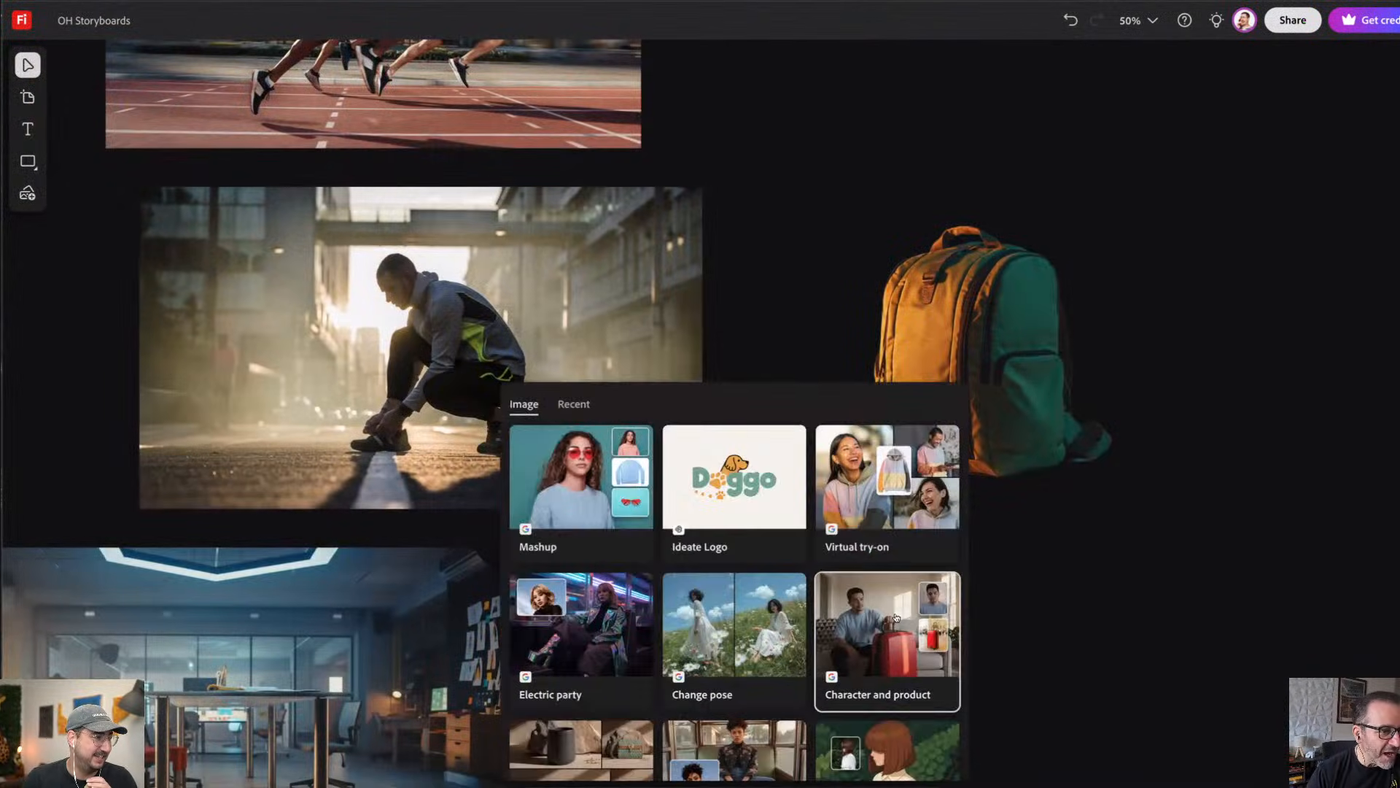
Step: Set up the Character and product preset with the crouching shoe-tying man as the character and the orange-green backpack as the product
left_click(854, 644)
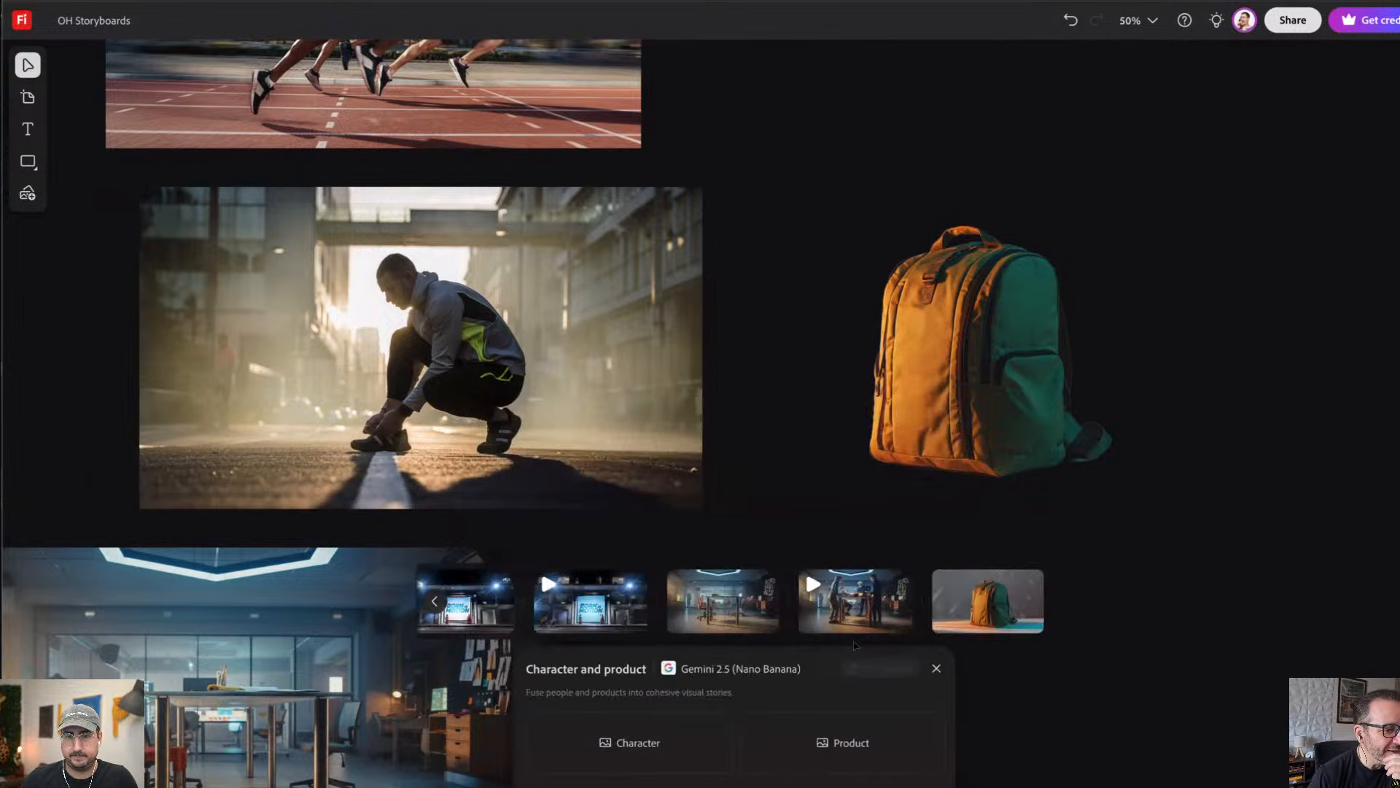
left_click(634, 749)
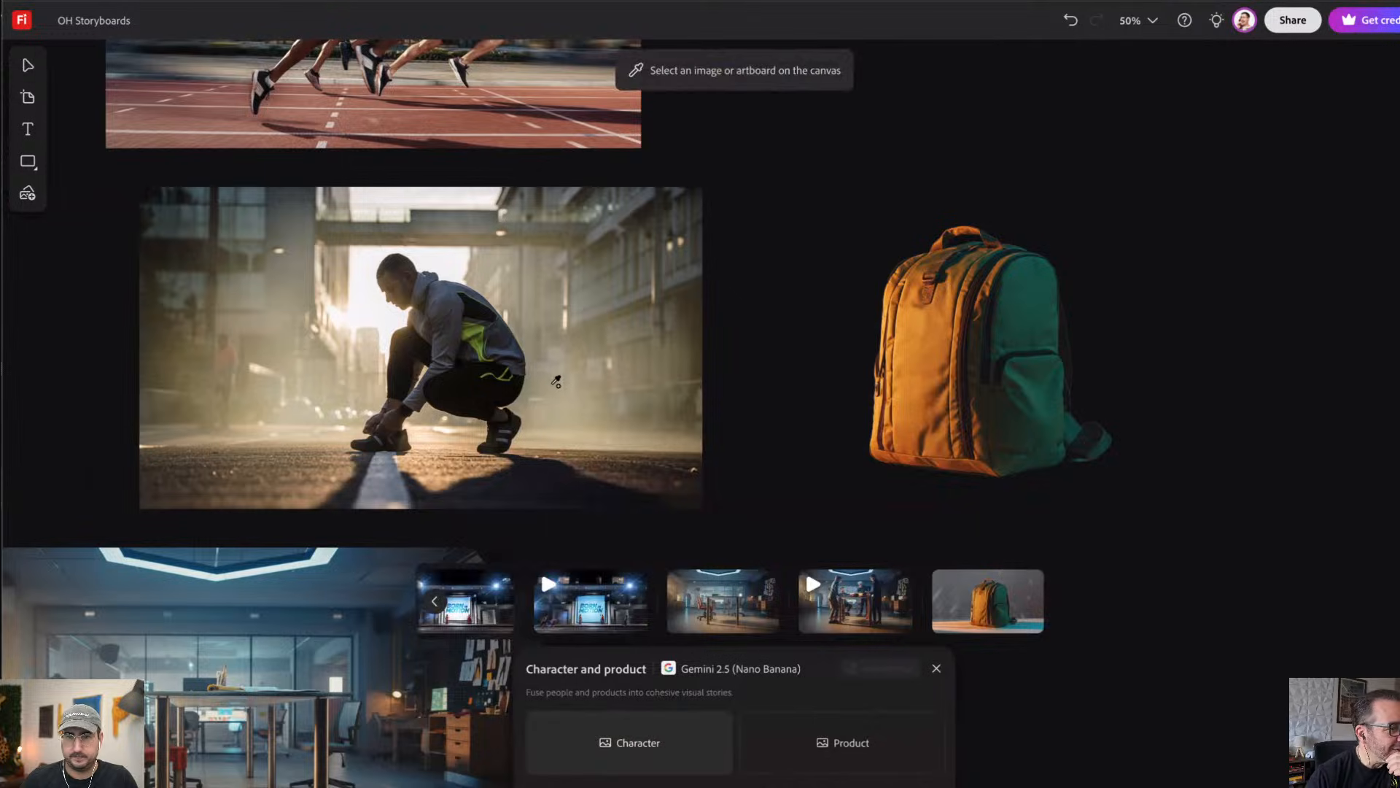
left_click(523, 379)
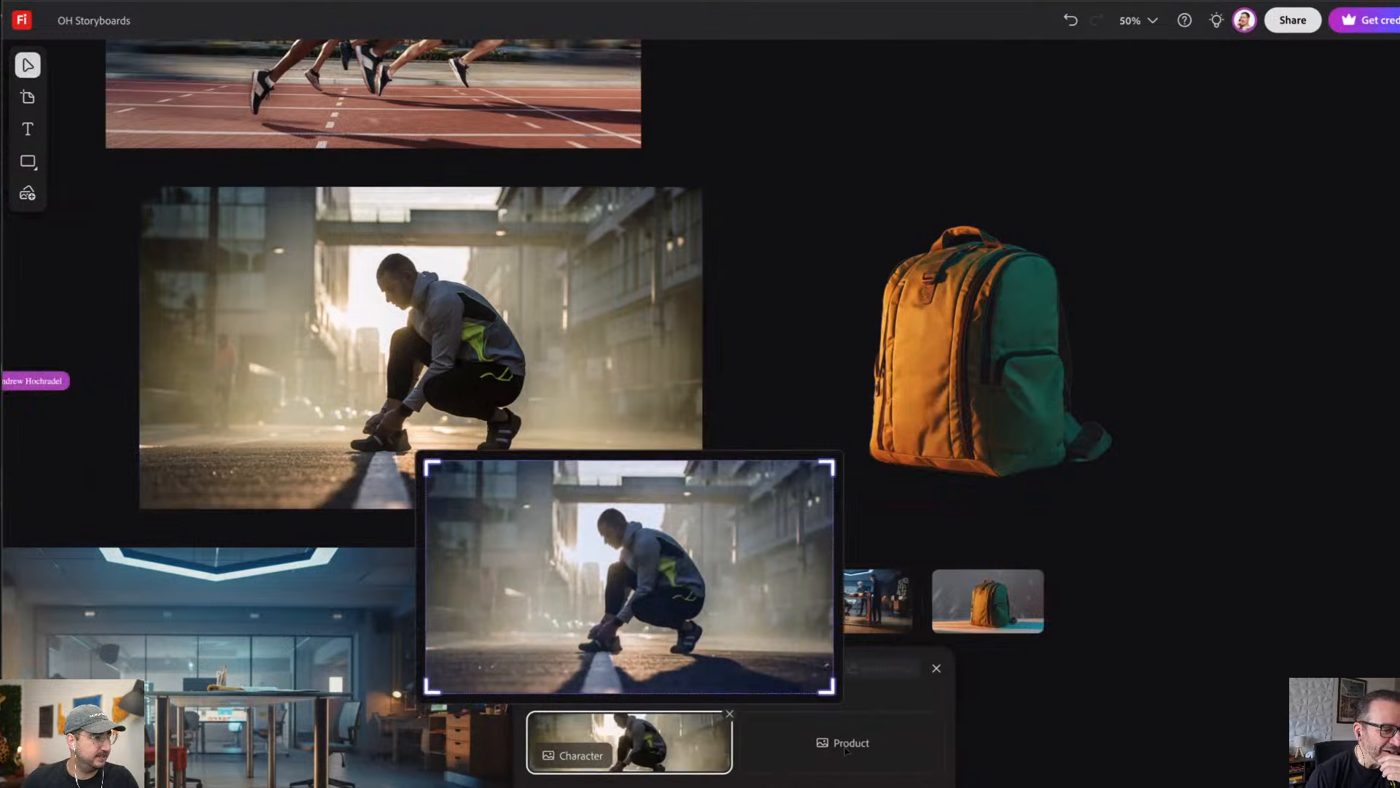
left_click(846, 749)
left_click(937, 383)
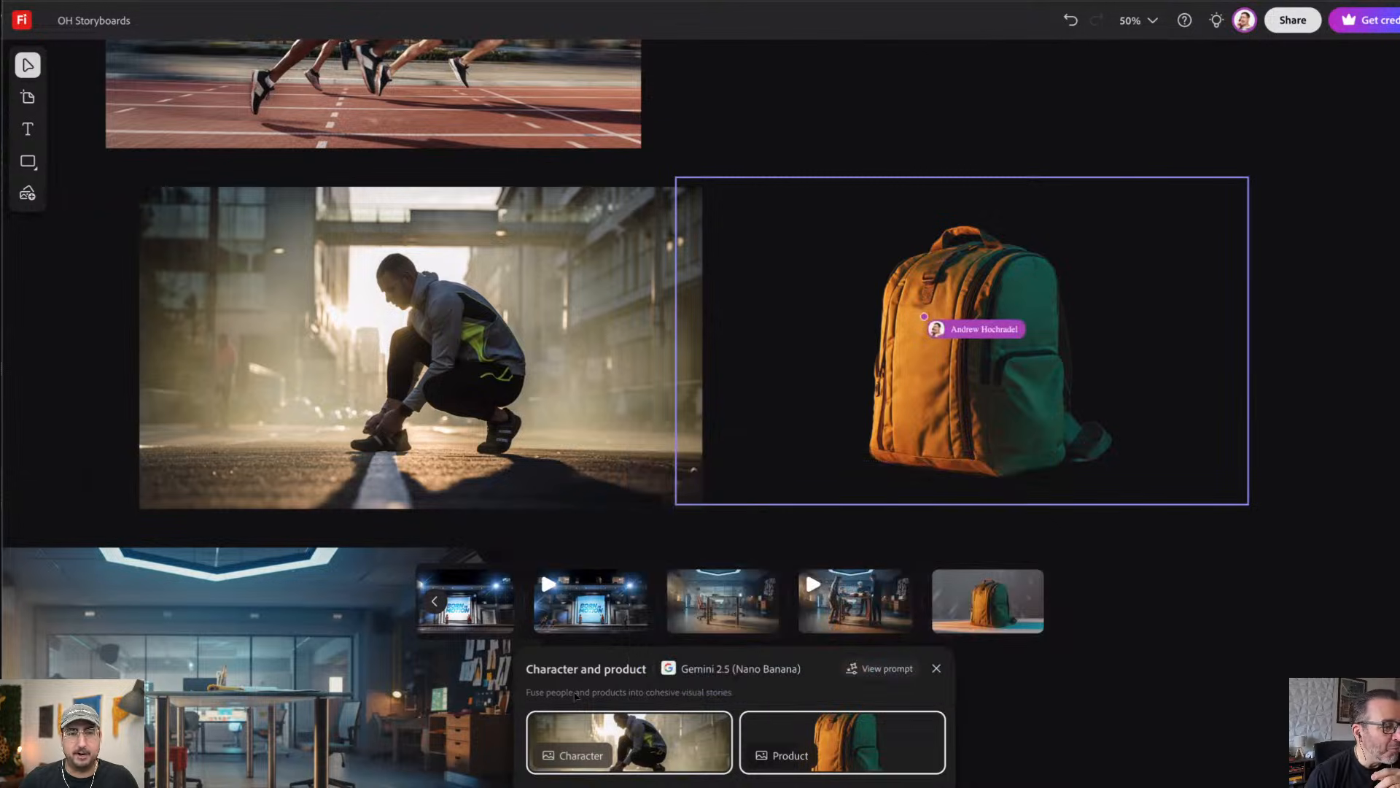
mouse_move(846, 741)
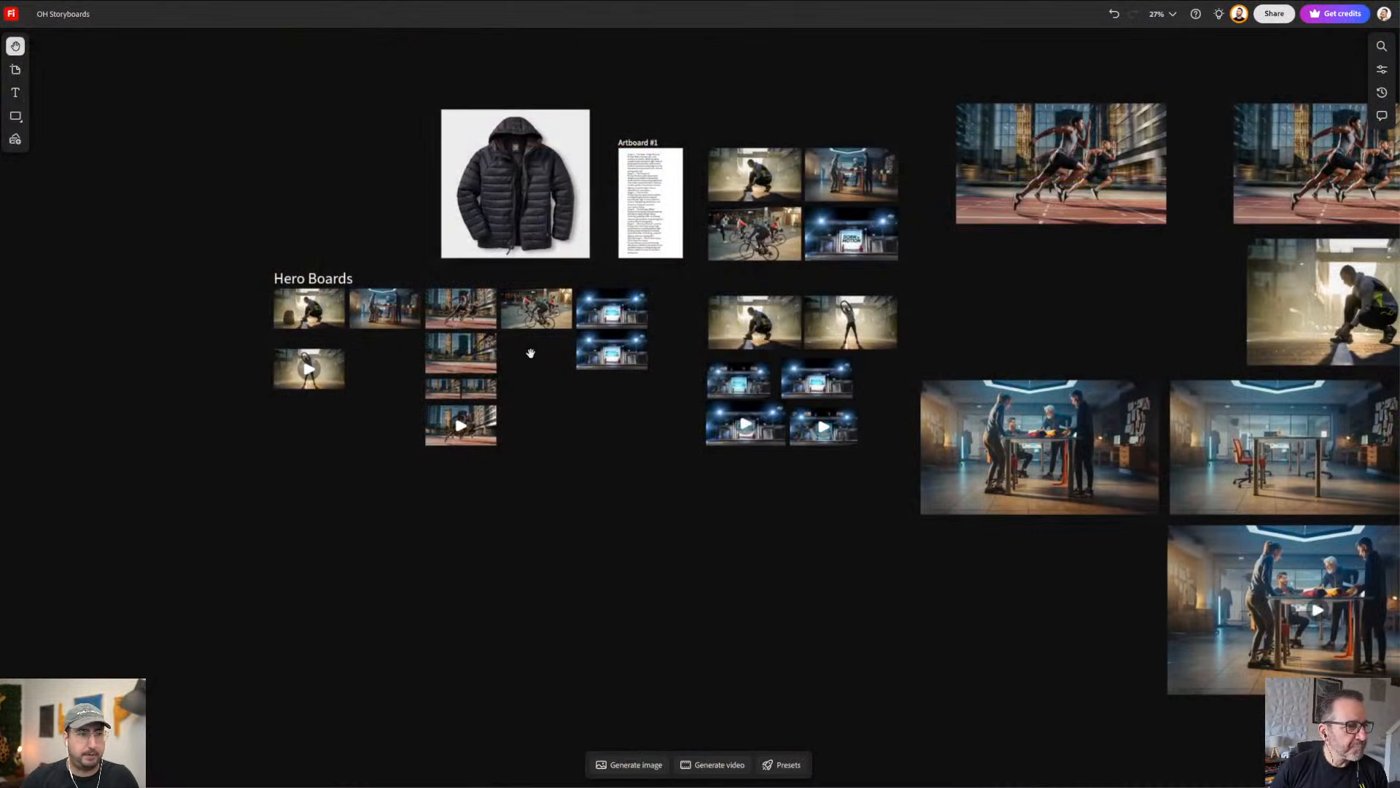
Step: In the Hero Boards sprinter column, move the empty-track image and two small videos down, and put the sprinters video directly beneath the original
scroll(531, 353, "left", 3)
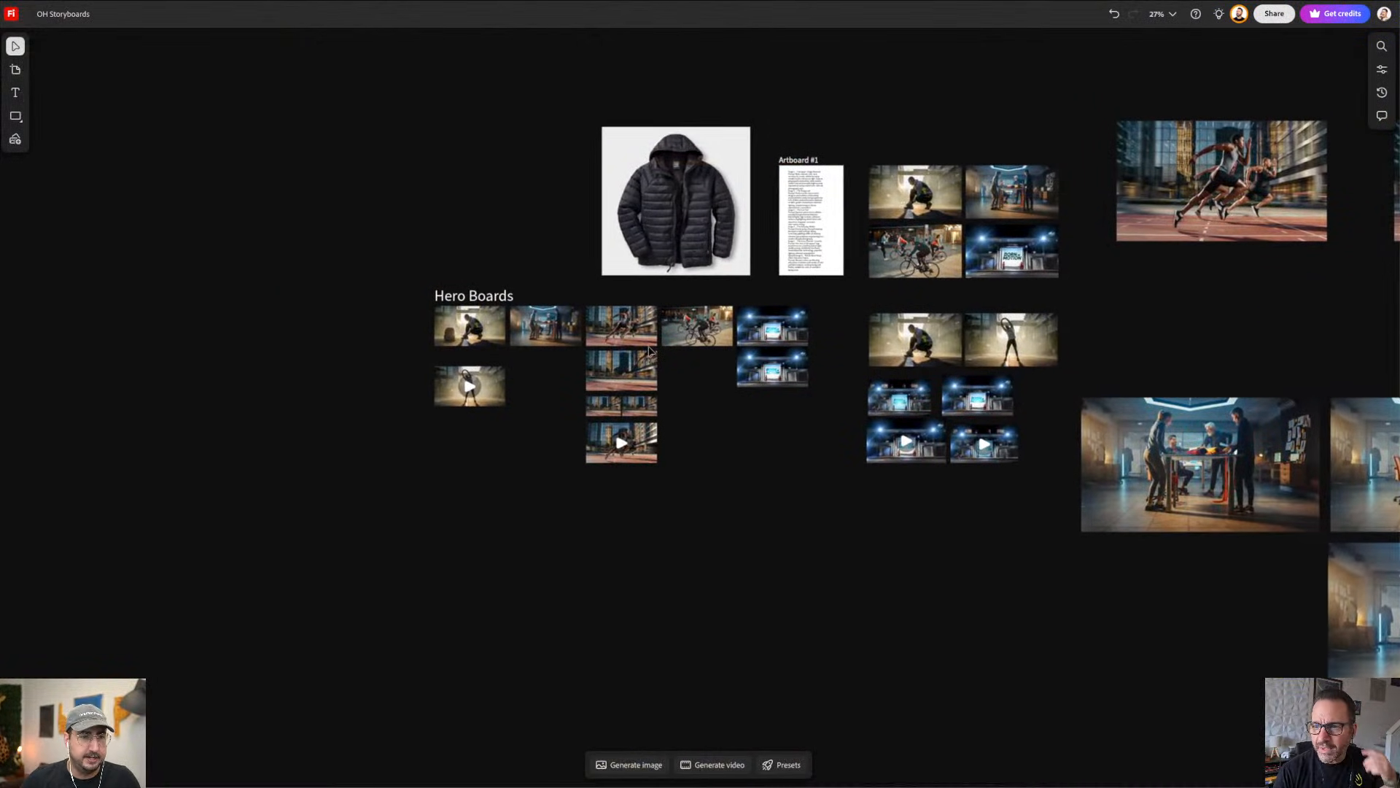
scroll(651, 350, "up", 5)
scroll(335, 332, "left", 3)
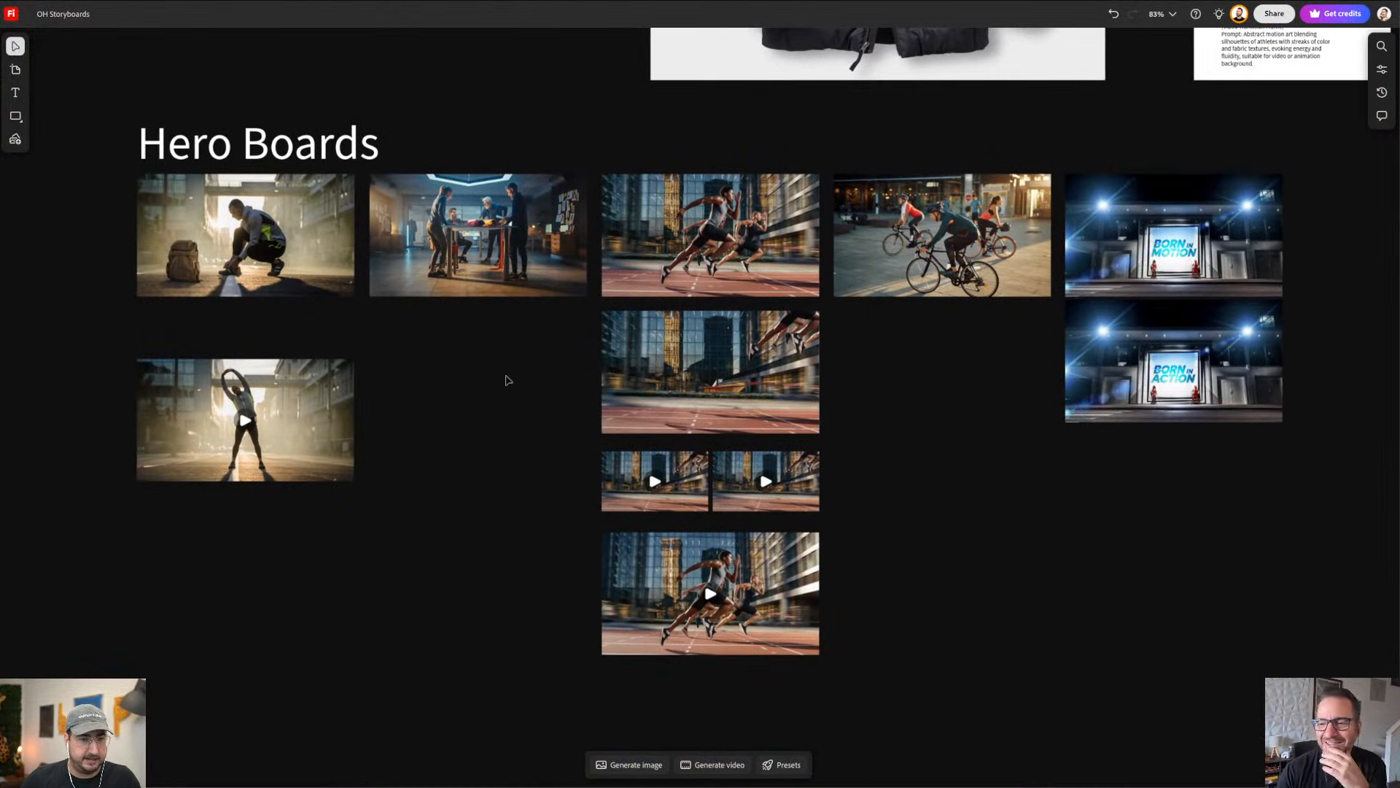
scroll(509, 380, "up", 3)
scroll(496, 399, "down", 3)
scroll(496, 399, "left", 2)
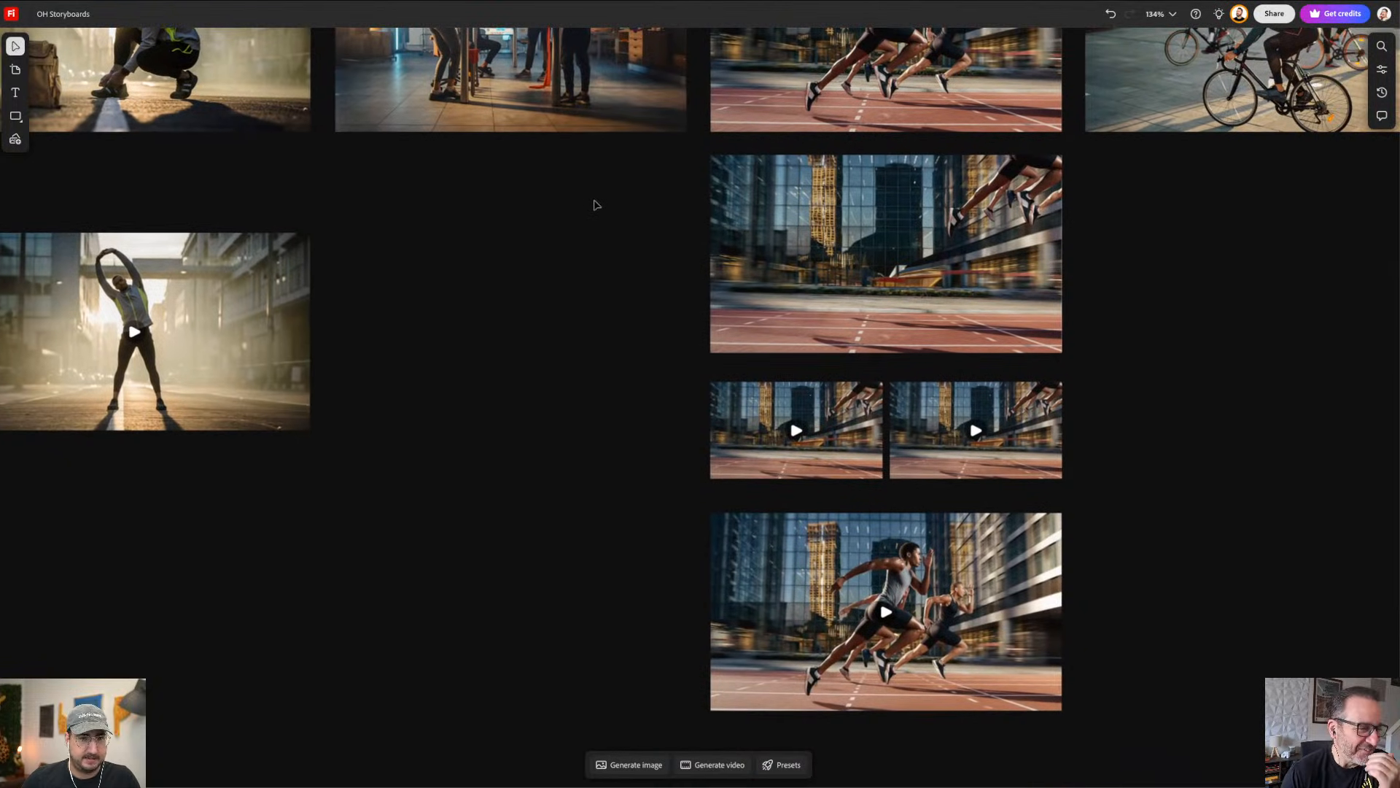
left_click_drag(602, 200, 1152, 428)
left_click_drag(1039, 205, 1039, 594)
left_click_drag(974, 525, 974, 187)
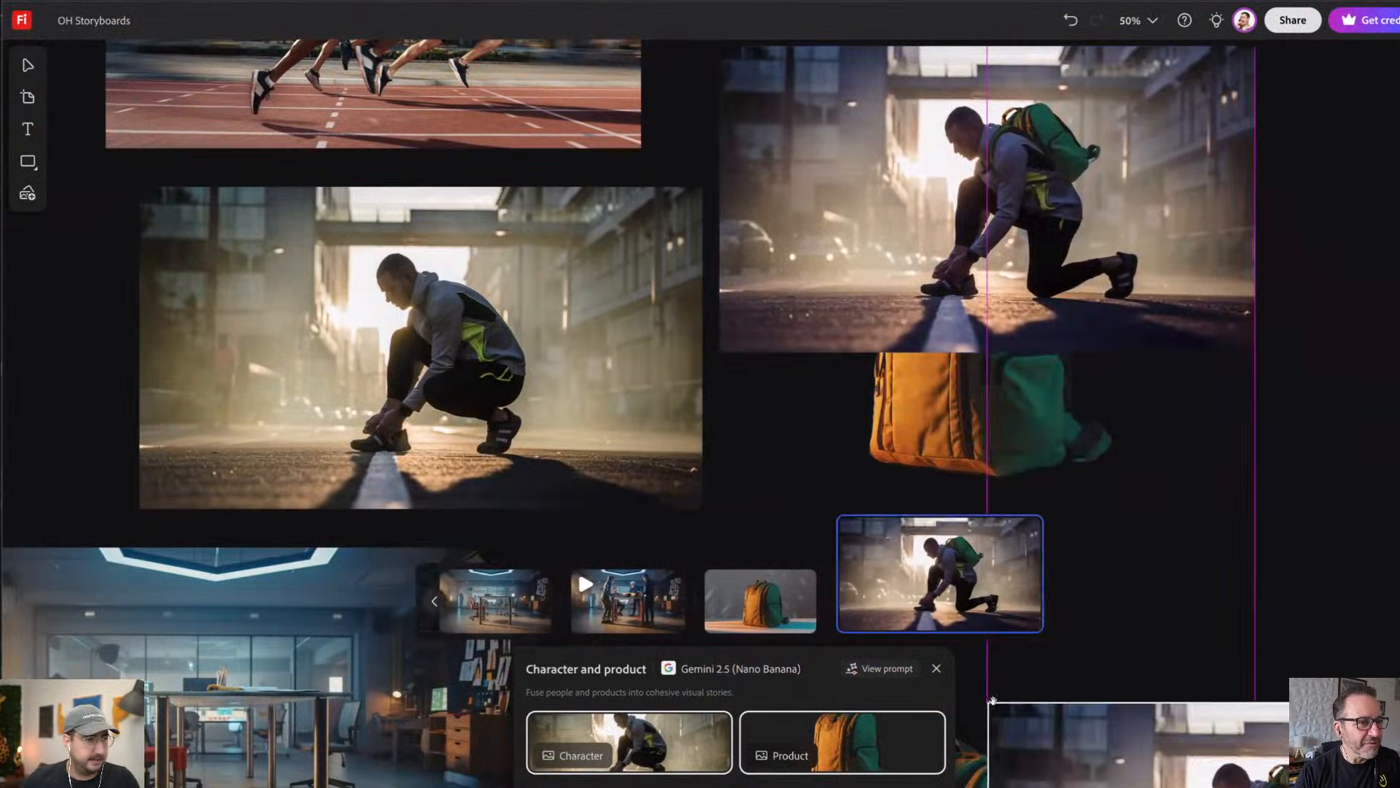
Step: Close the Character and product preset and compare the generated backpack-wearing runner with the original shoe-tying image
left_click_drag(1208, 500, 1183, 657)
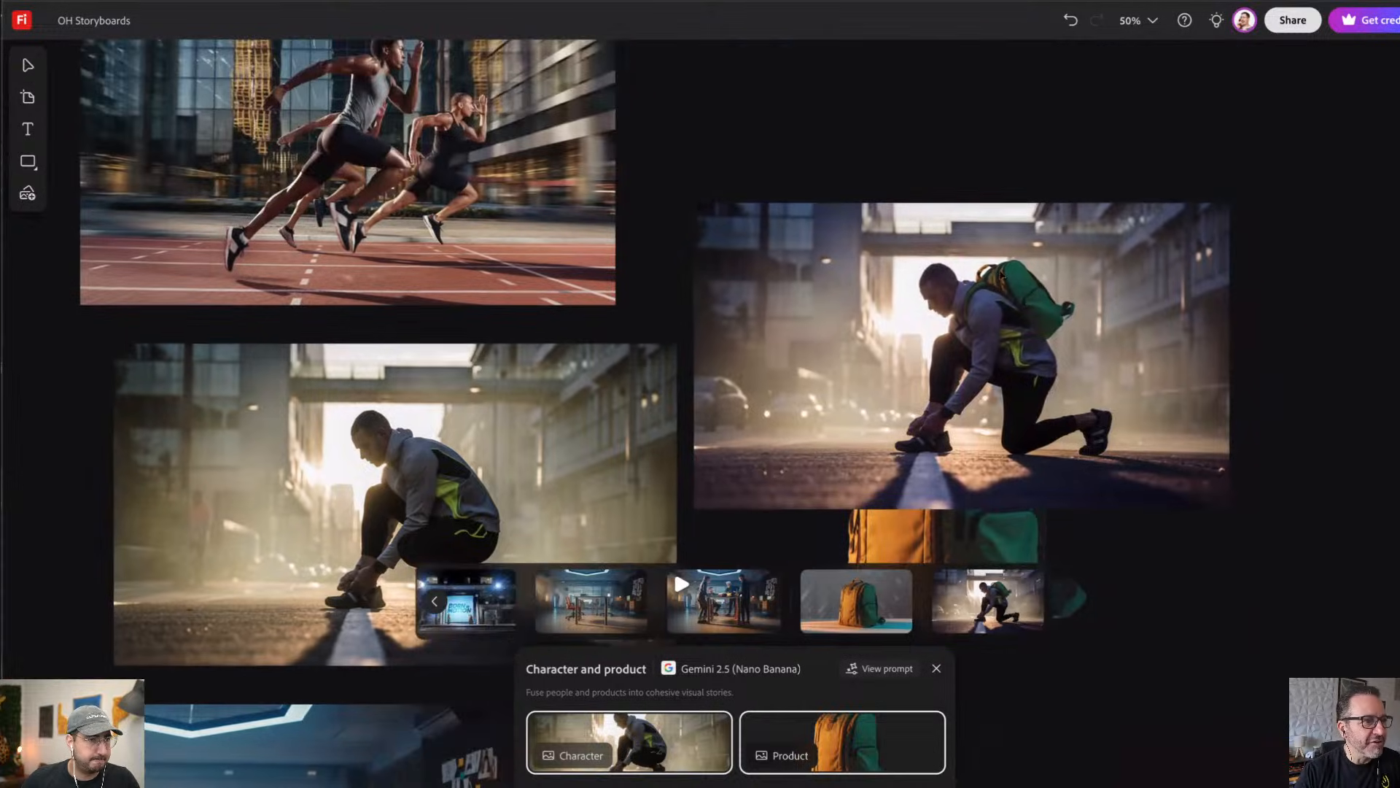
left_click(1234, 722)
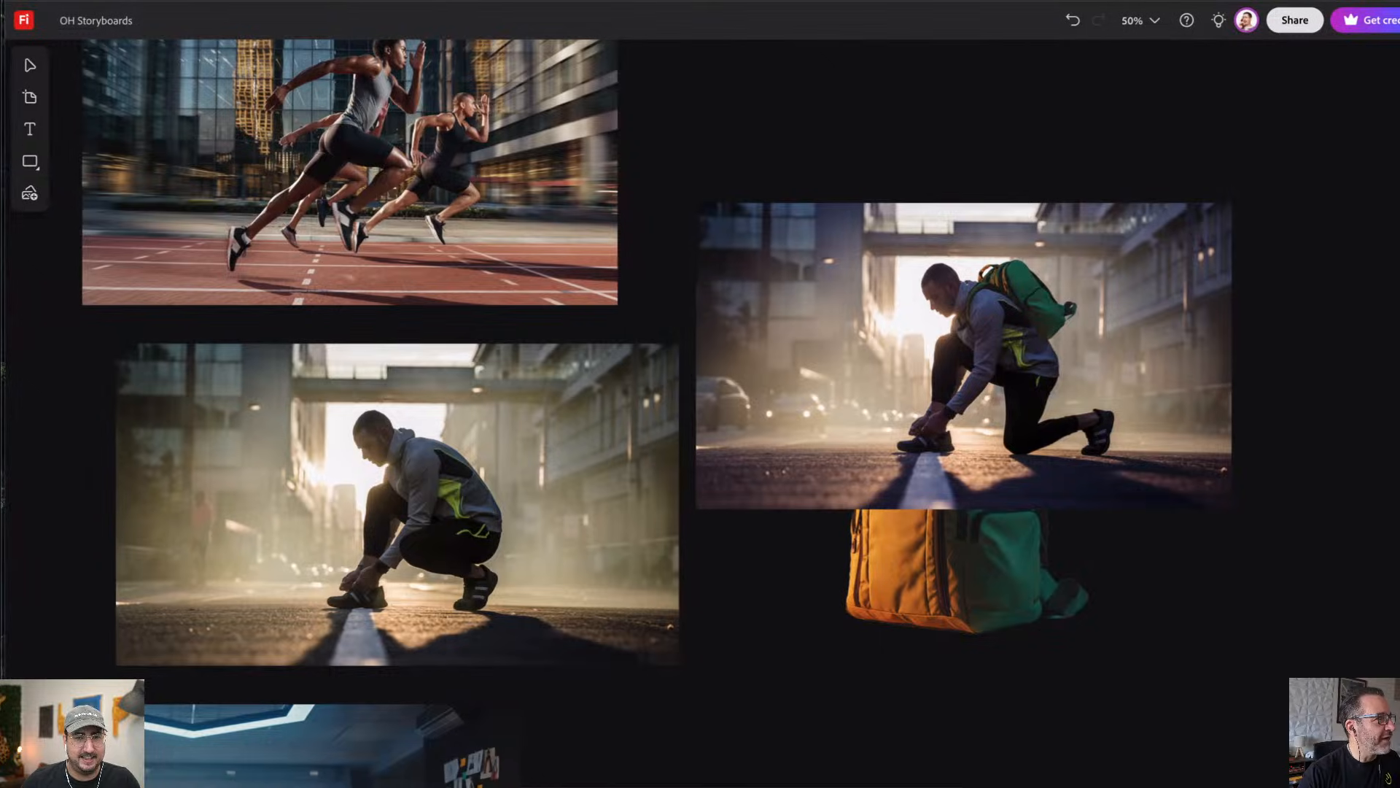
scroll(452, 423, "up", 3)
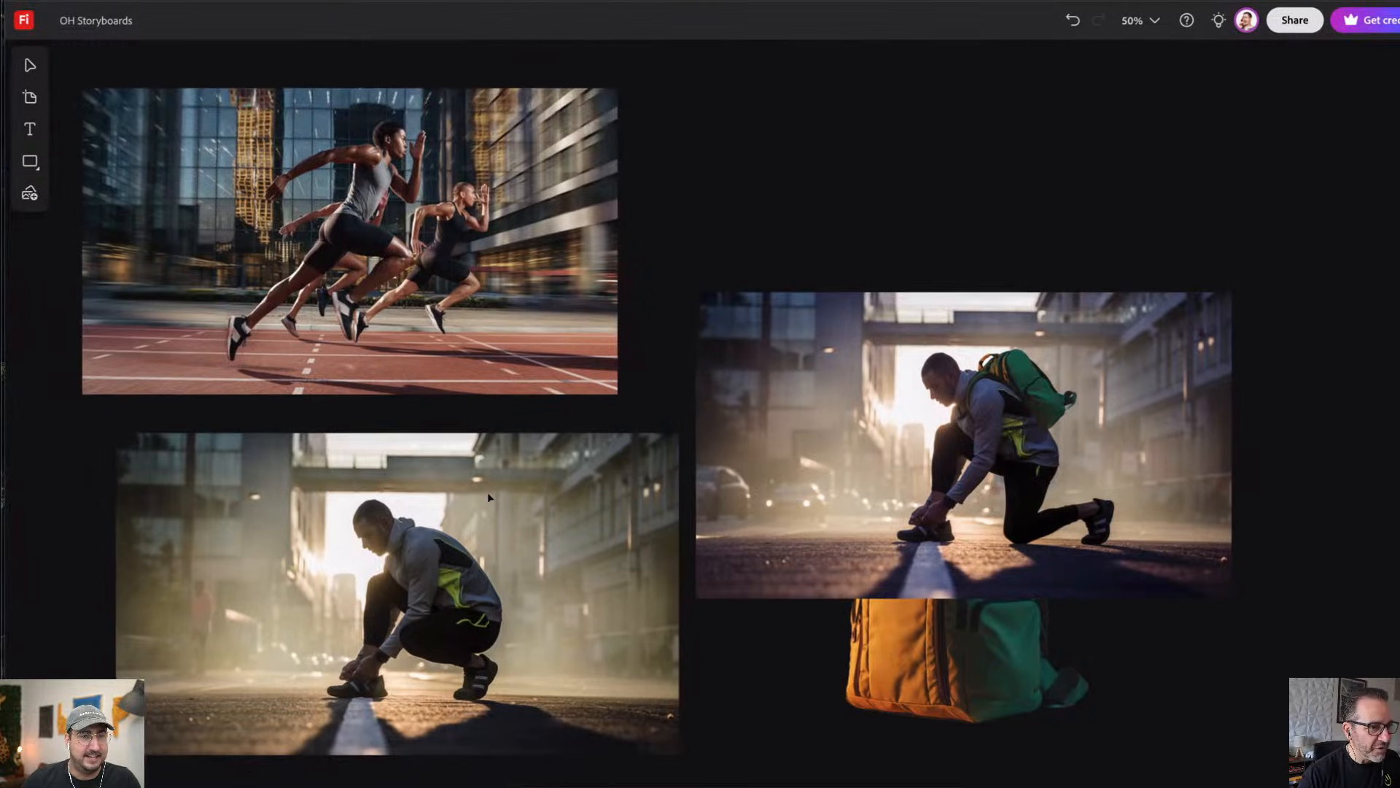
scroll(729, 490, "down", 3)
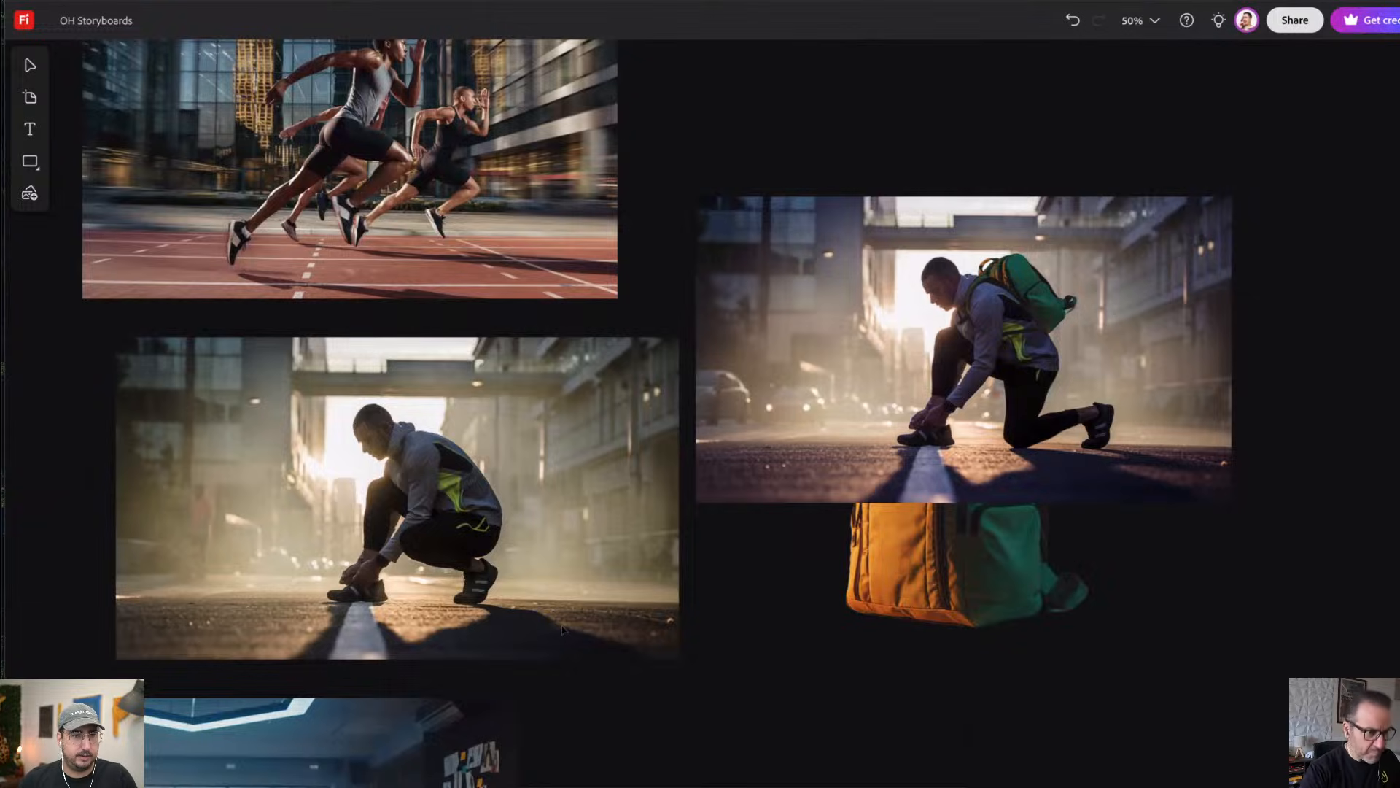
scroll(736, 458, "down", 5)
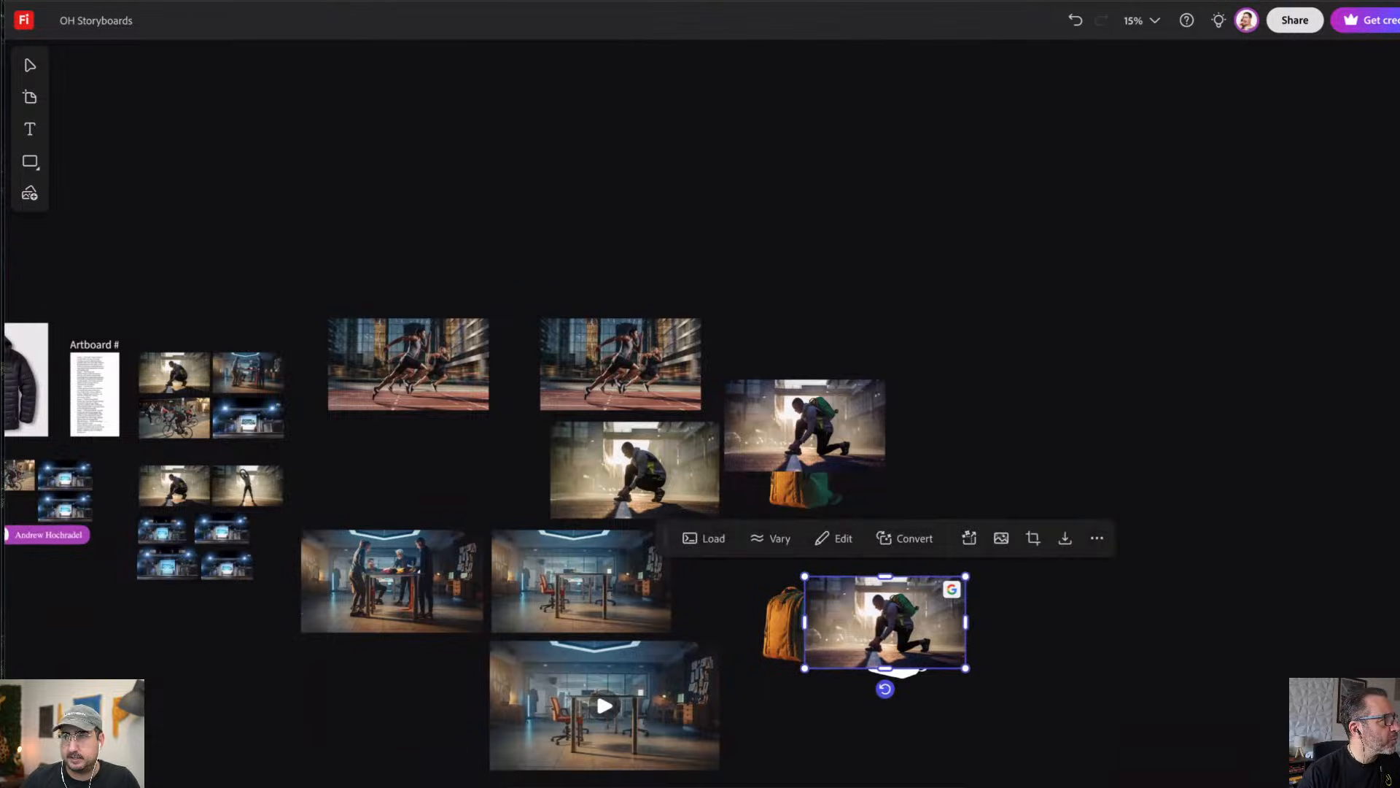
Step: Move the generated backpack-wearing runner image up and aside to uncover the white 3D backpack model, and select the model
key("super+r")
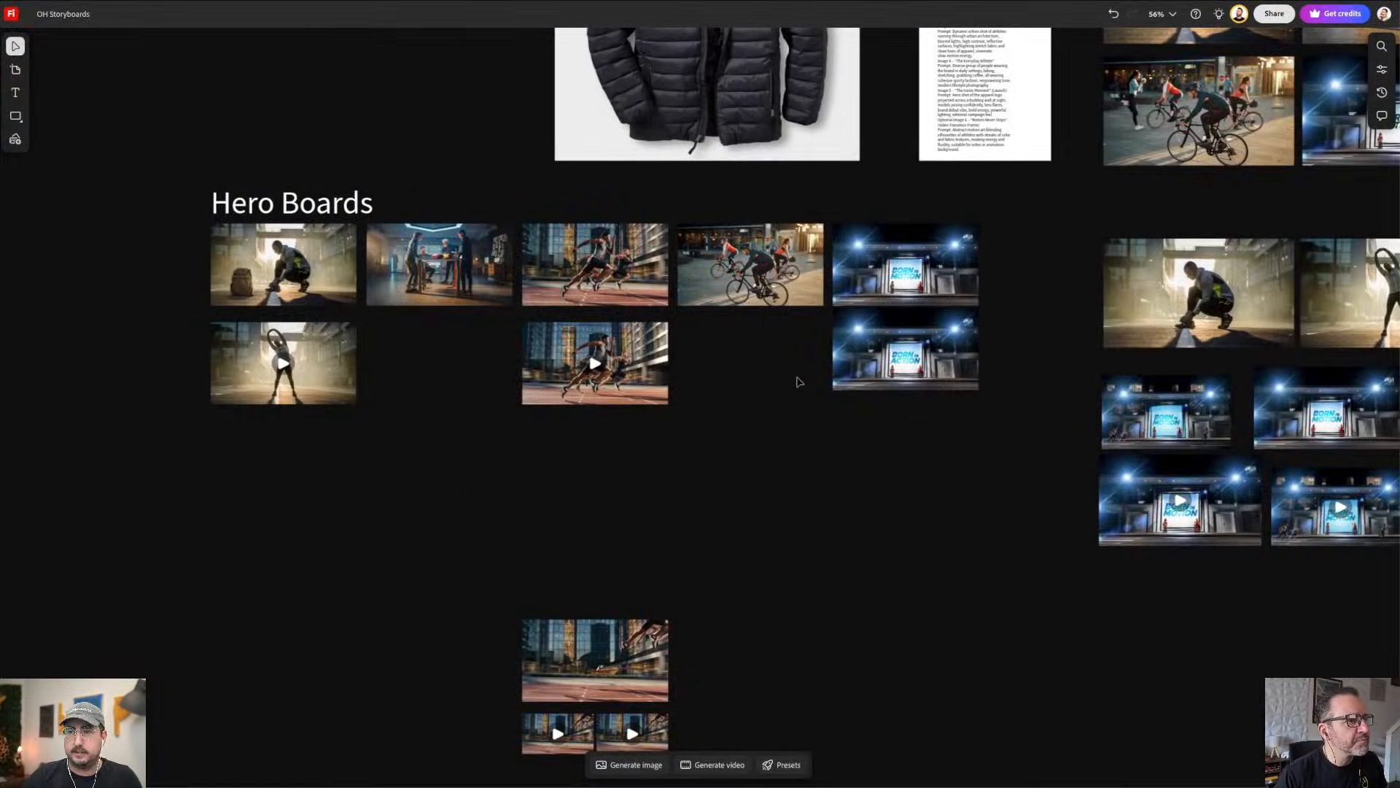
scroll(1013, 387, "right", 15)
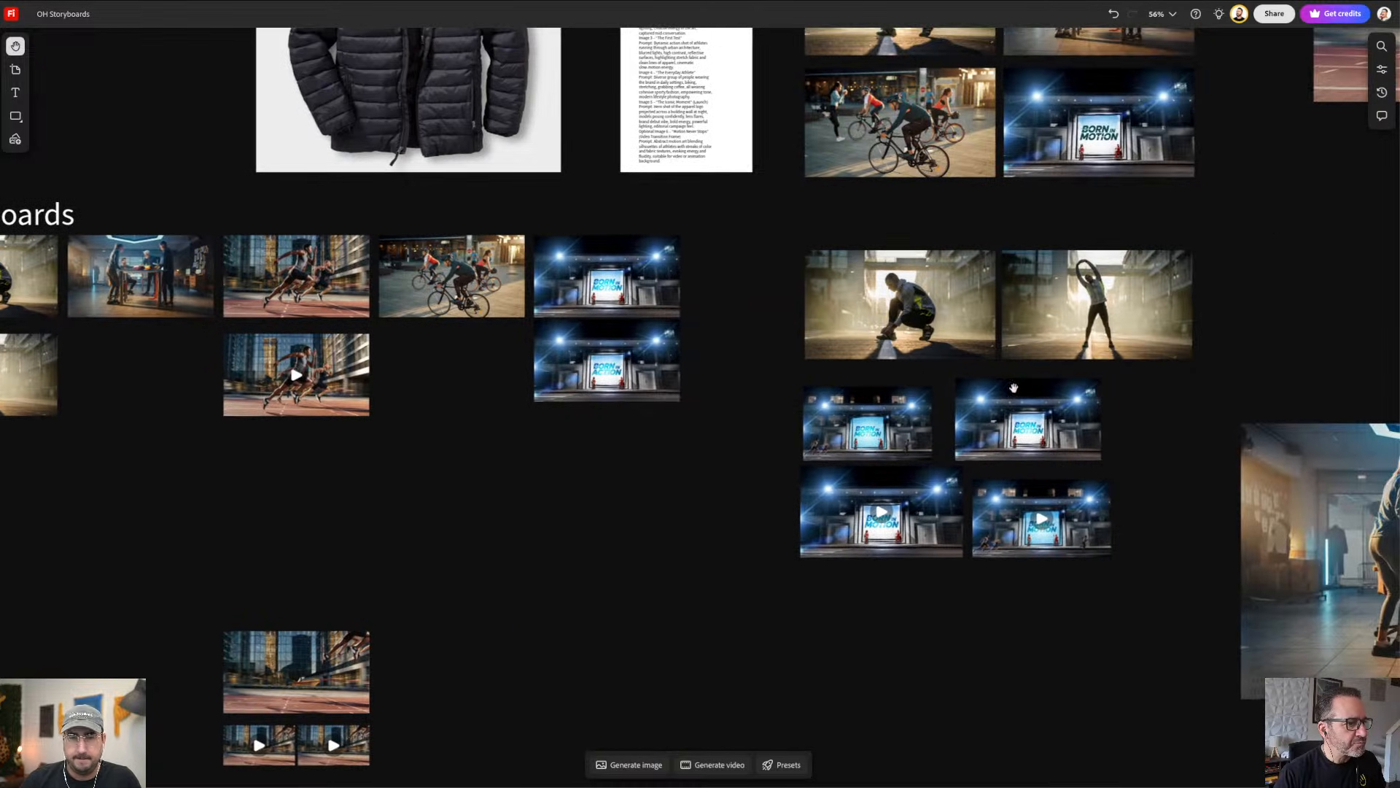
scroll(1003, 250, "right", 20)
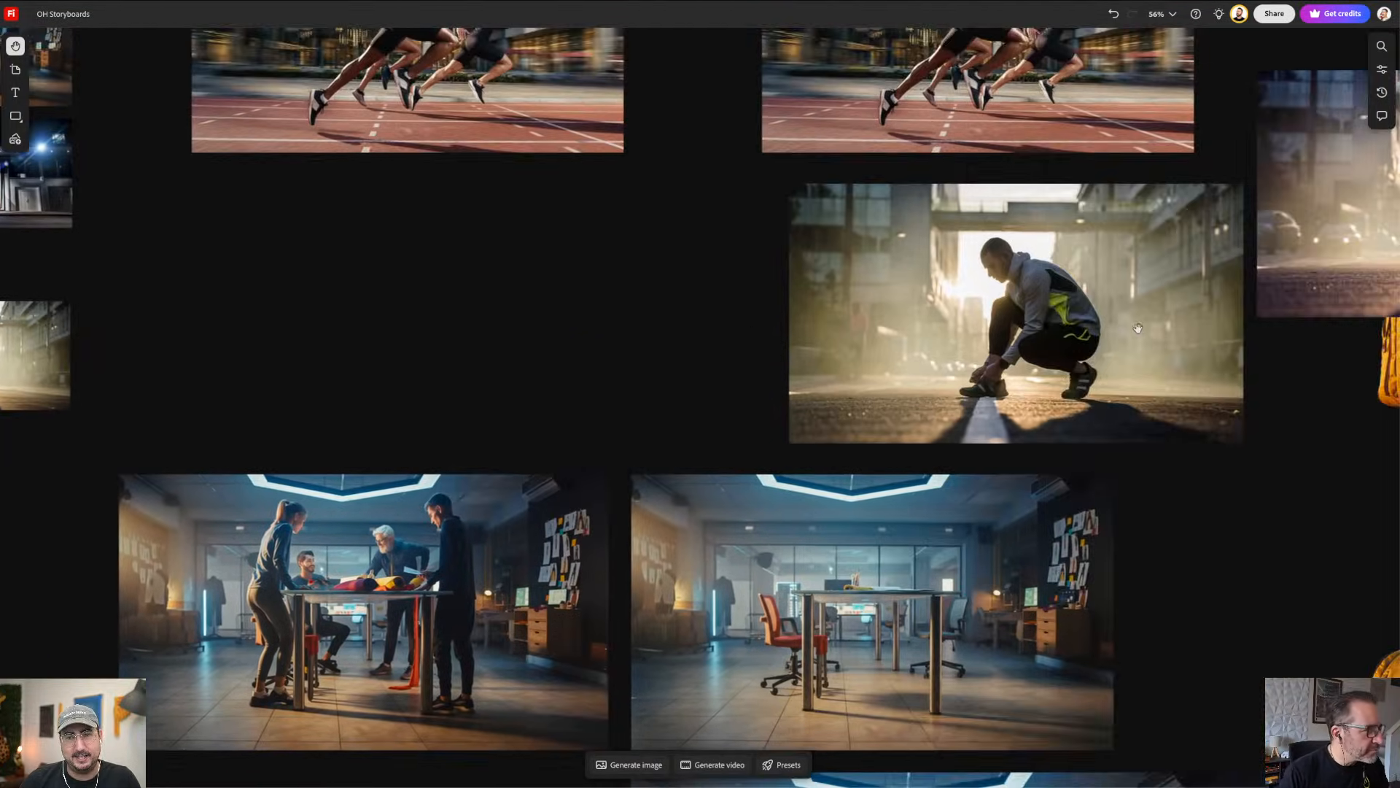
key("v")
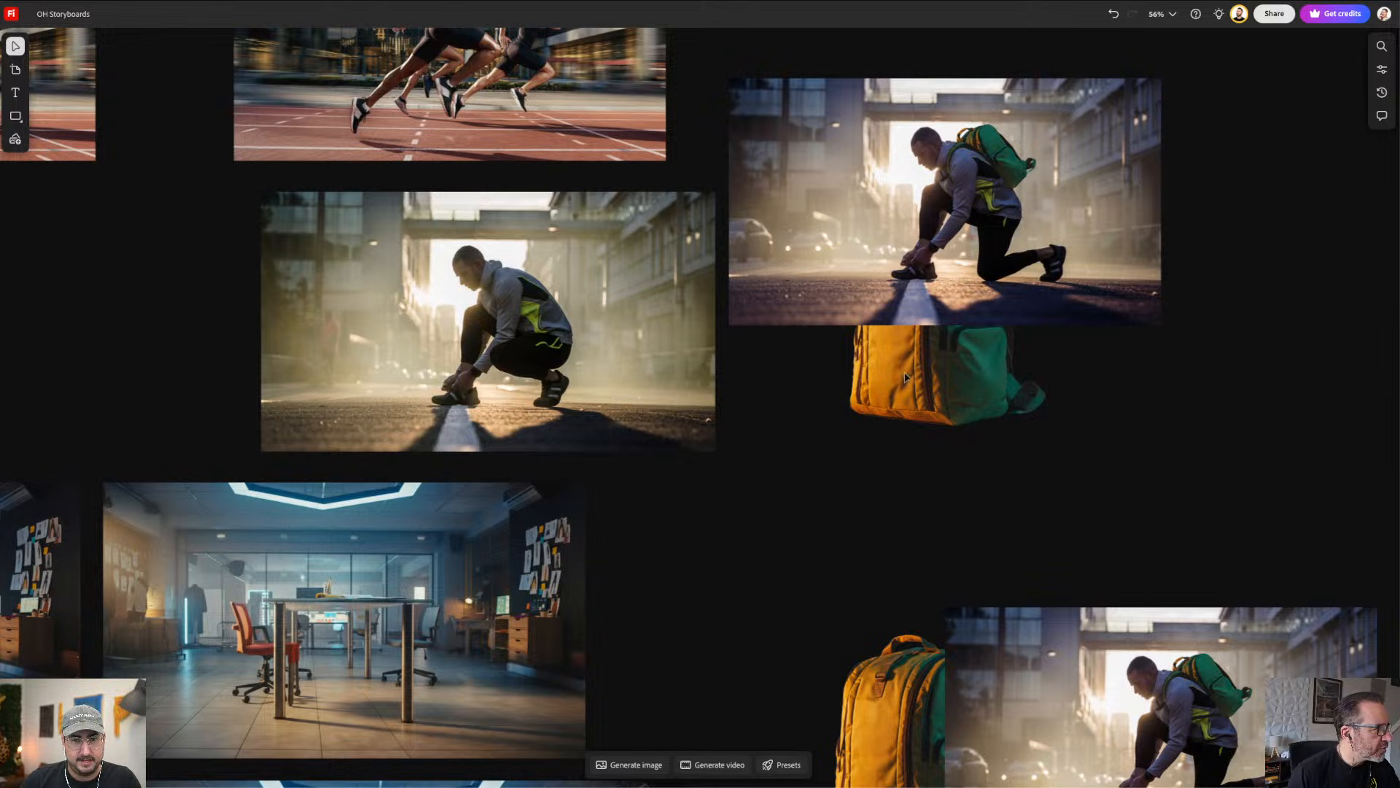
key("h")
left_click_drag(948, 534, 685, 275)
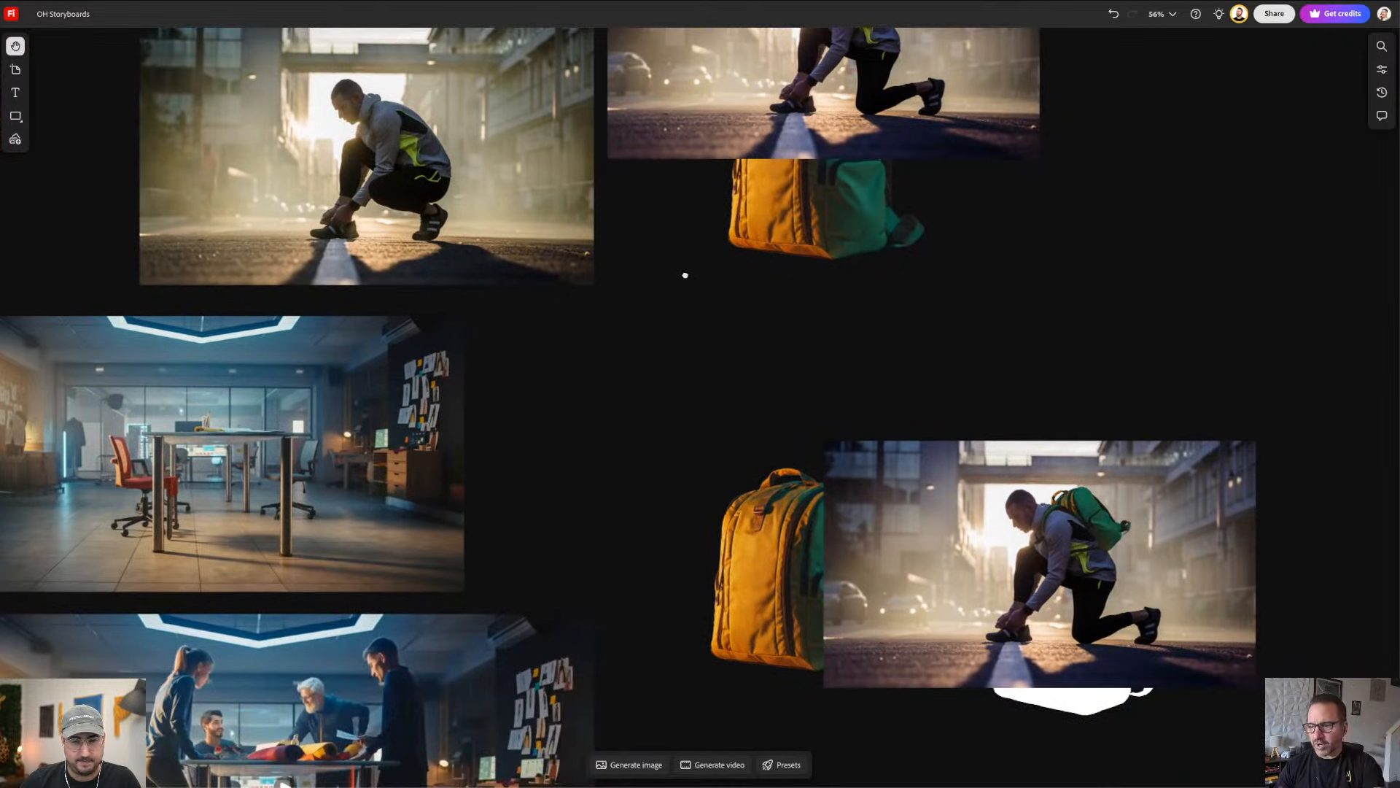
left_click_drag(1000, 496, 1101, 235)
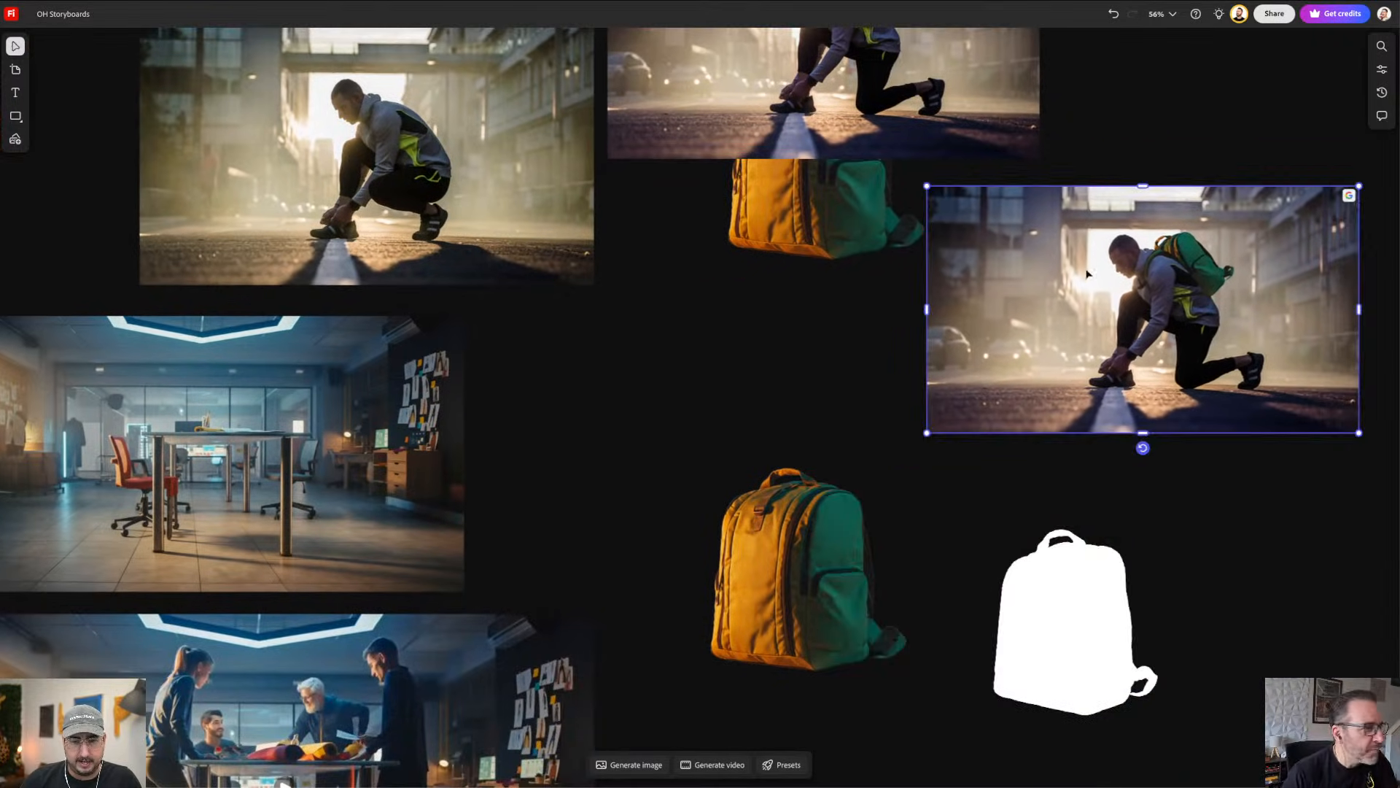
left_click(1075, 619)
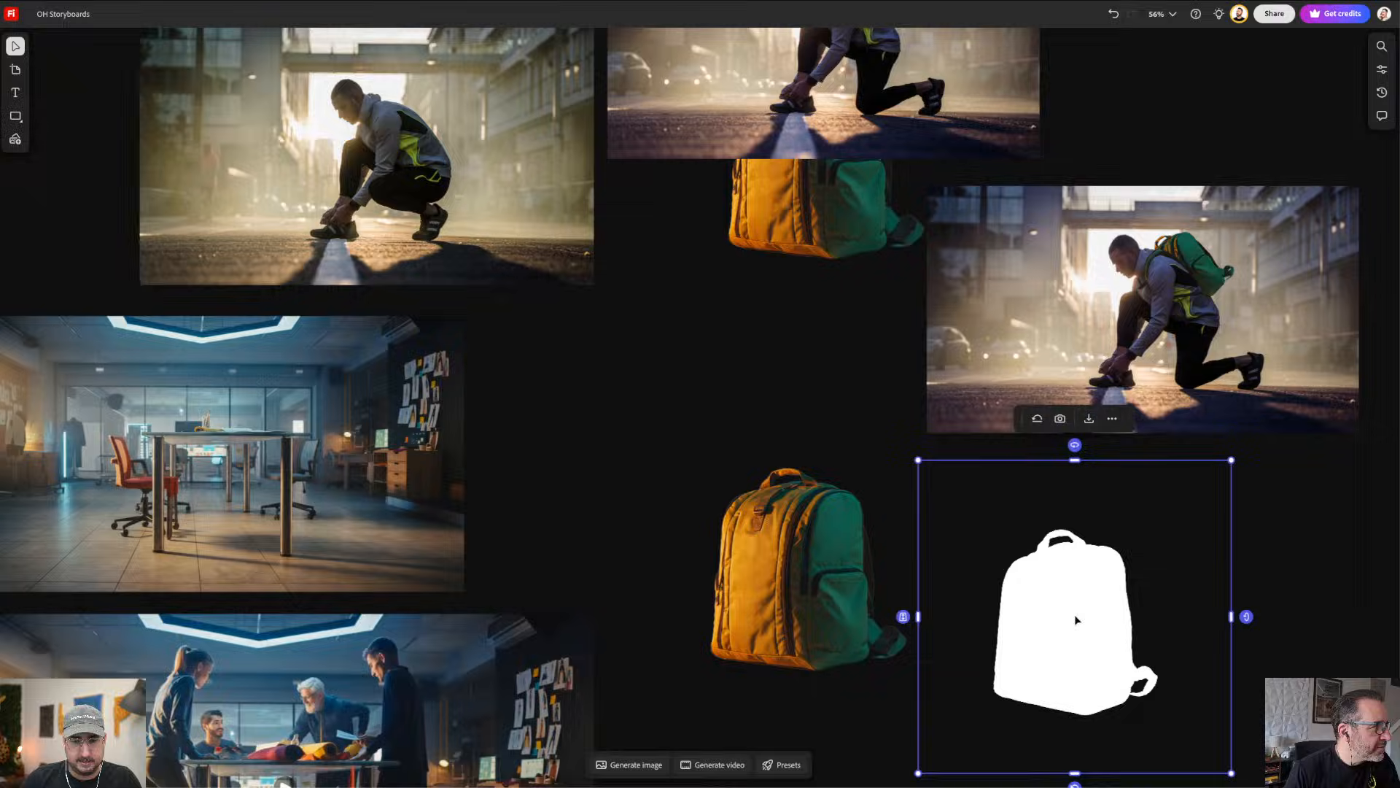
double_click(1057, 563)
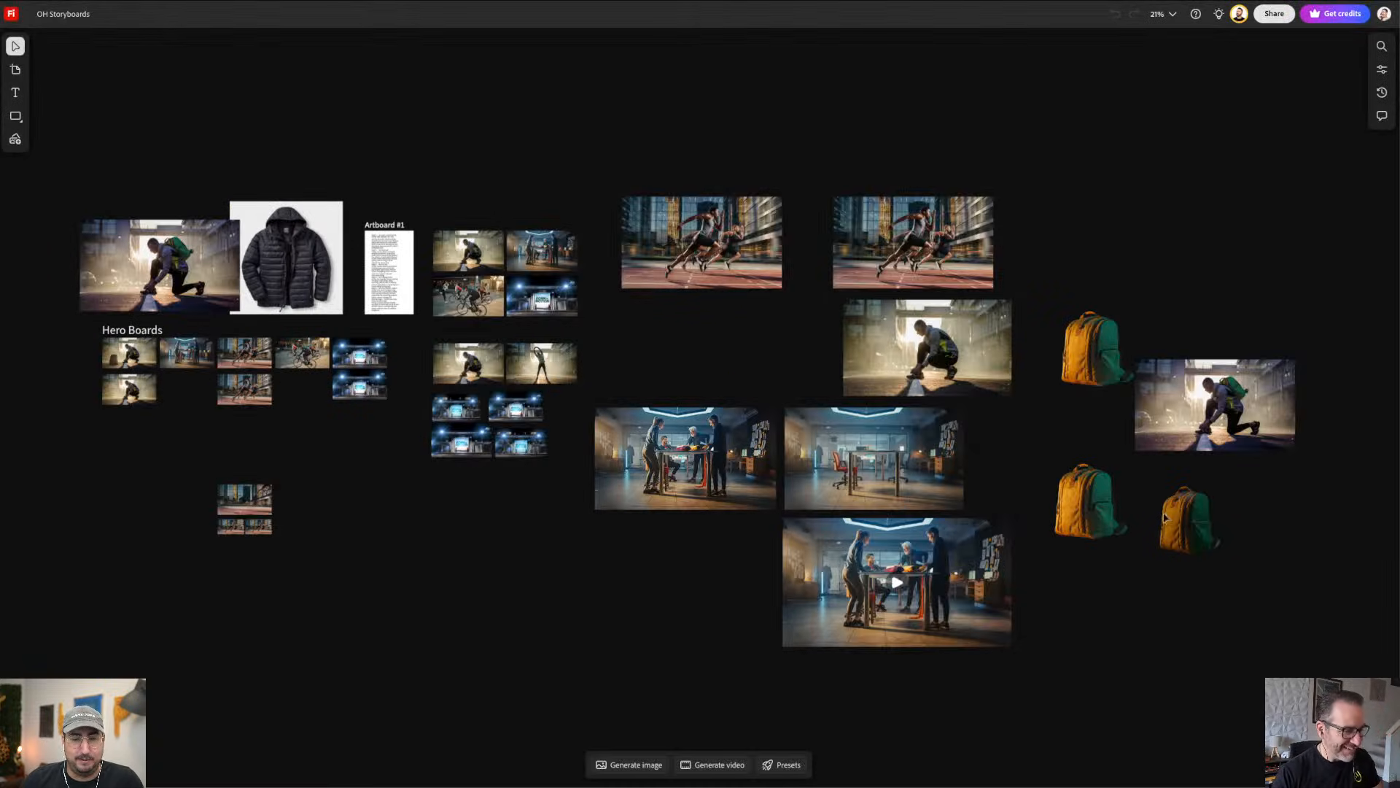
Step: Compare the flat backpack image with the textured 3D backpack and move the flat one down level with it
scroll(1162, 511, "up", 10)
key("space")
left_click_drag(1200, 477, 806, 406)
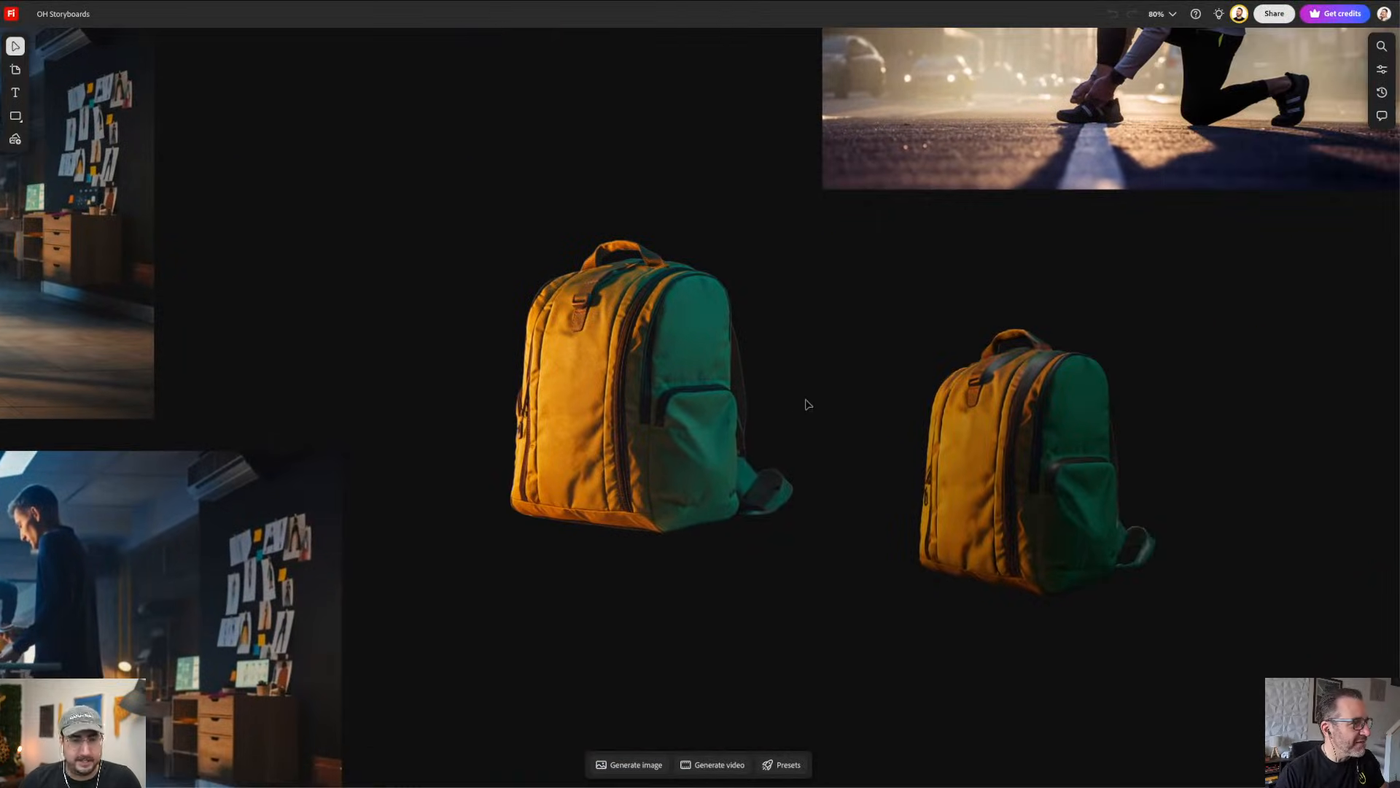
scroll(822, 378, "up", 4)
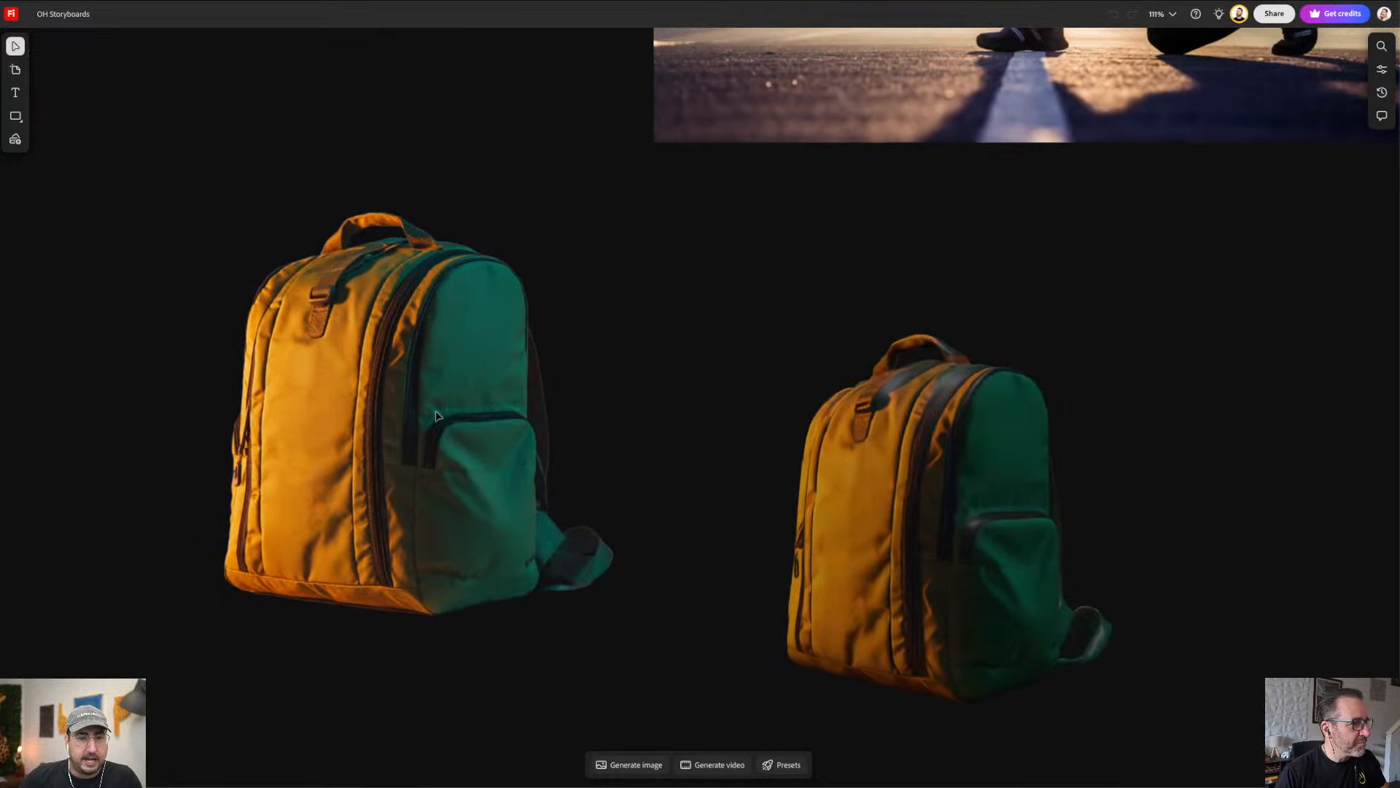
scroll(436, 416, "down", 1)
scroll(436, 416, "left", 1)
left_click_drag(469, 344, 455, 408)
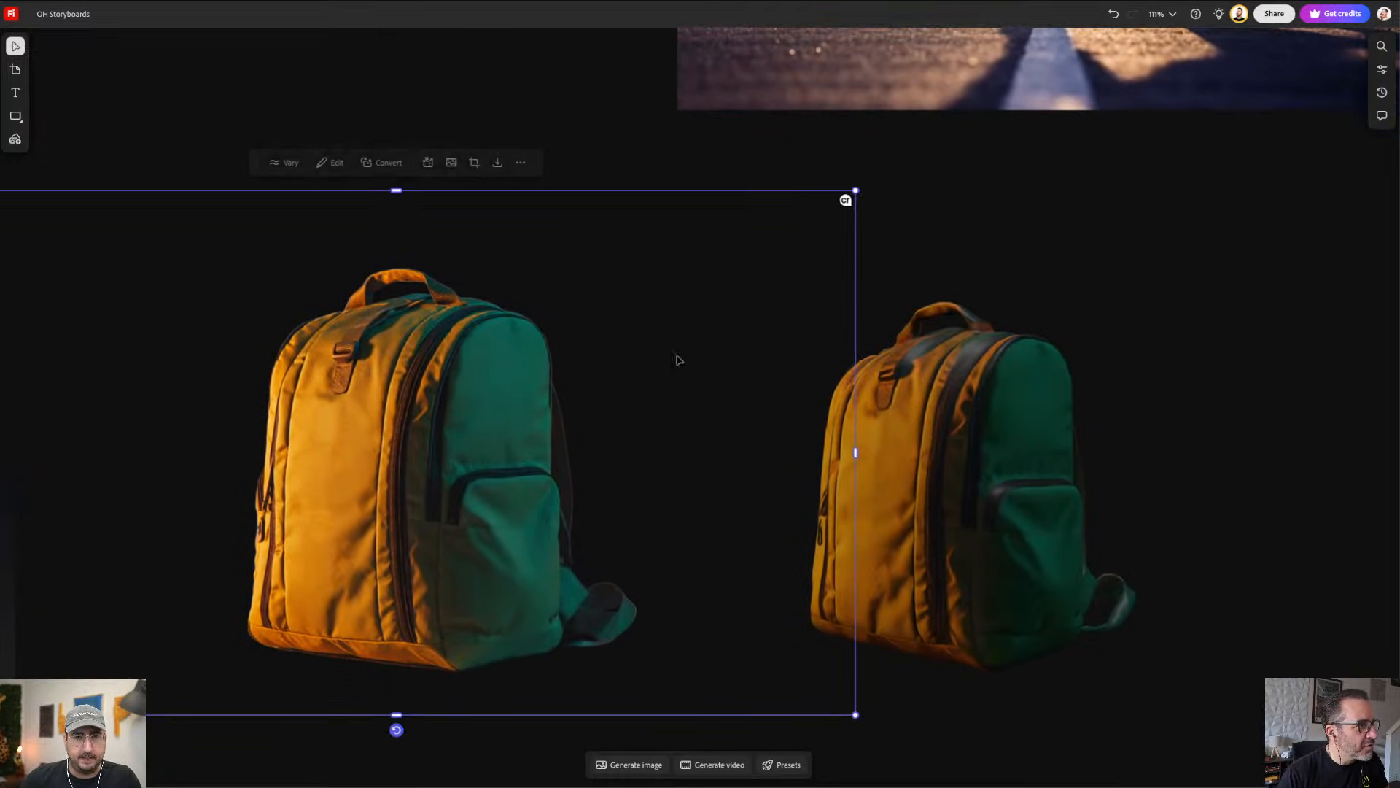
Step: Scale the flat backpack image down around its centre and cut it from its place beside the 3D backpack
left_click_drag(854, 190, 648, 309)
left_click(524, 283)
left_click(357, 472)
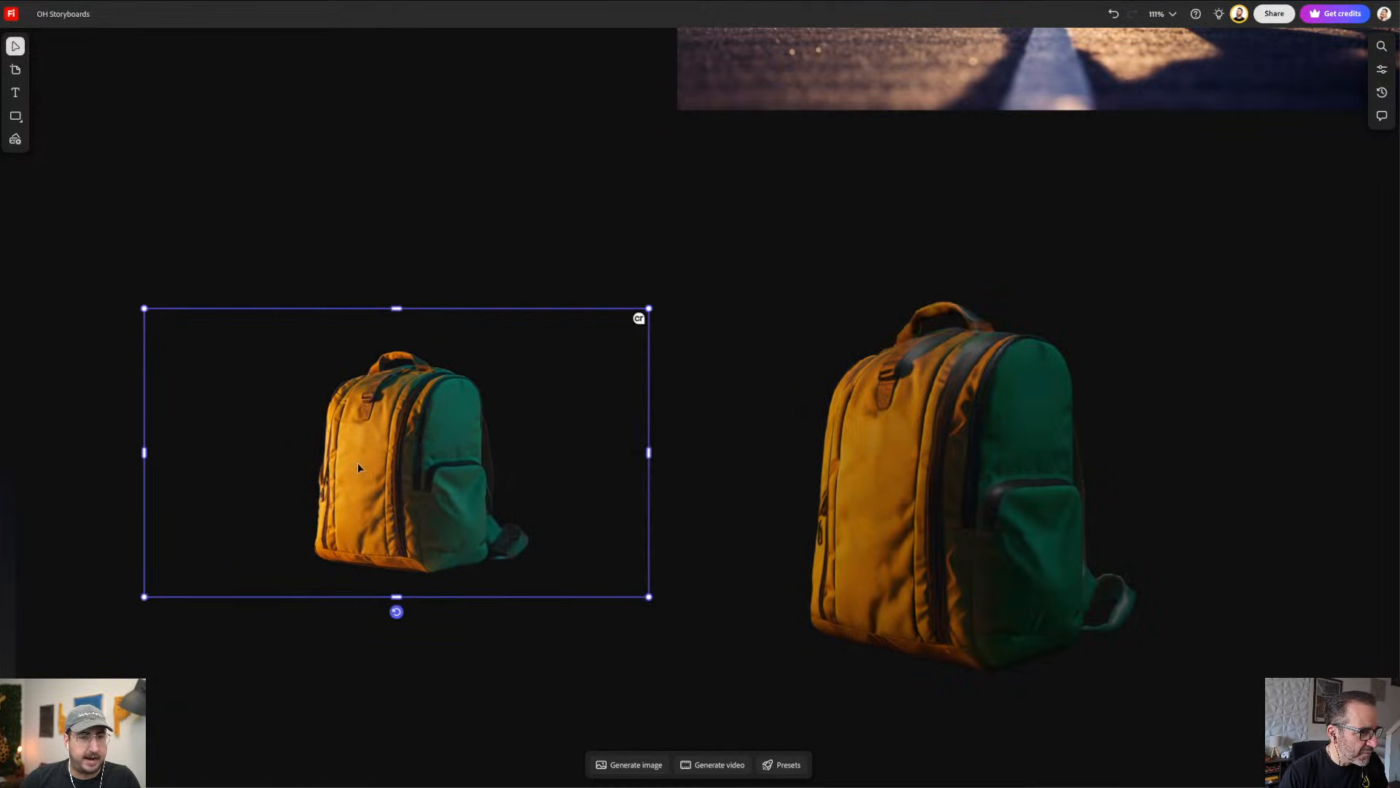
left_click_drag(358, 467, 367, 460)
scroll(780, 395, "down", 5)
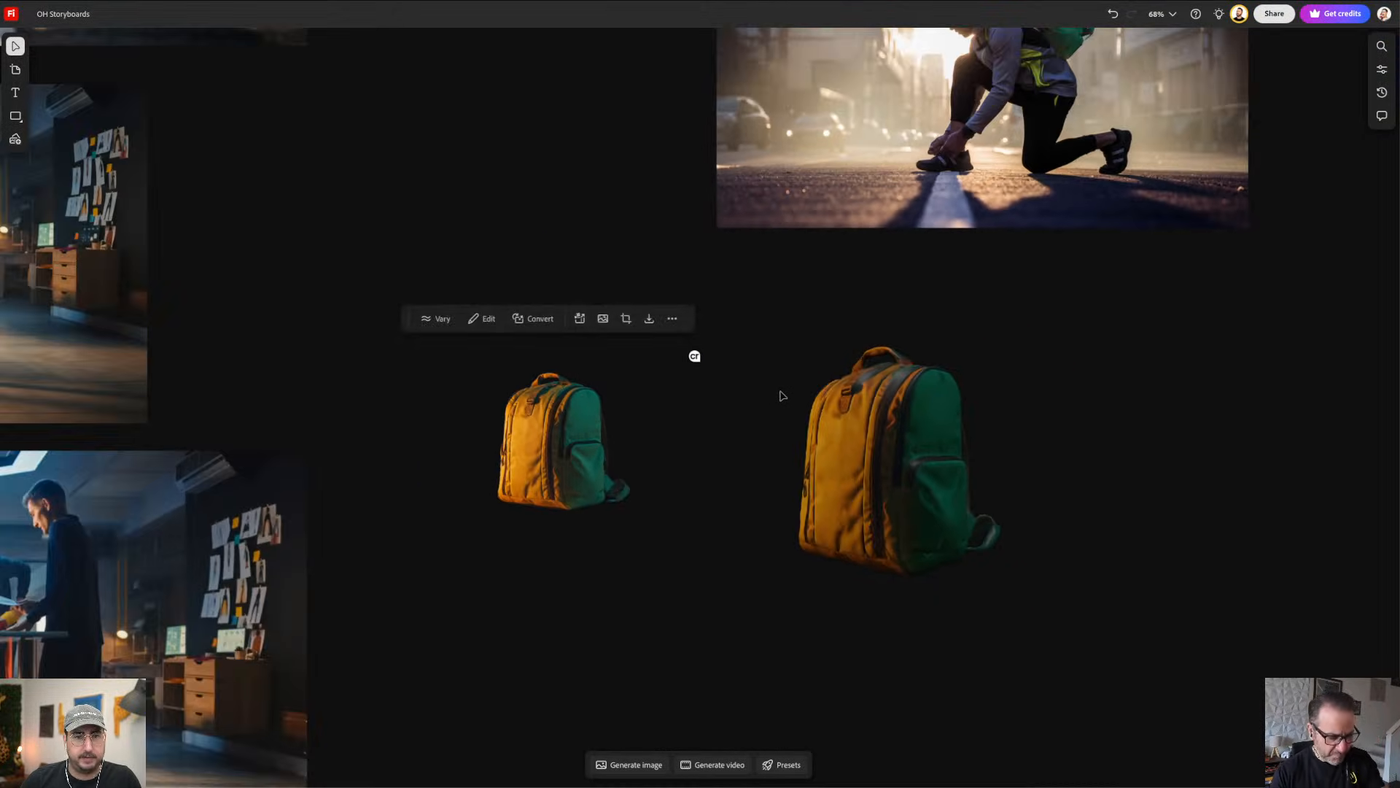
scroll(694, 368, "up", 2)
key("Delete")
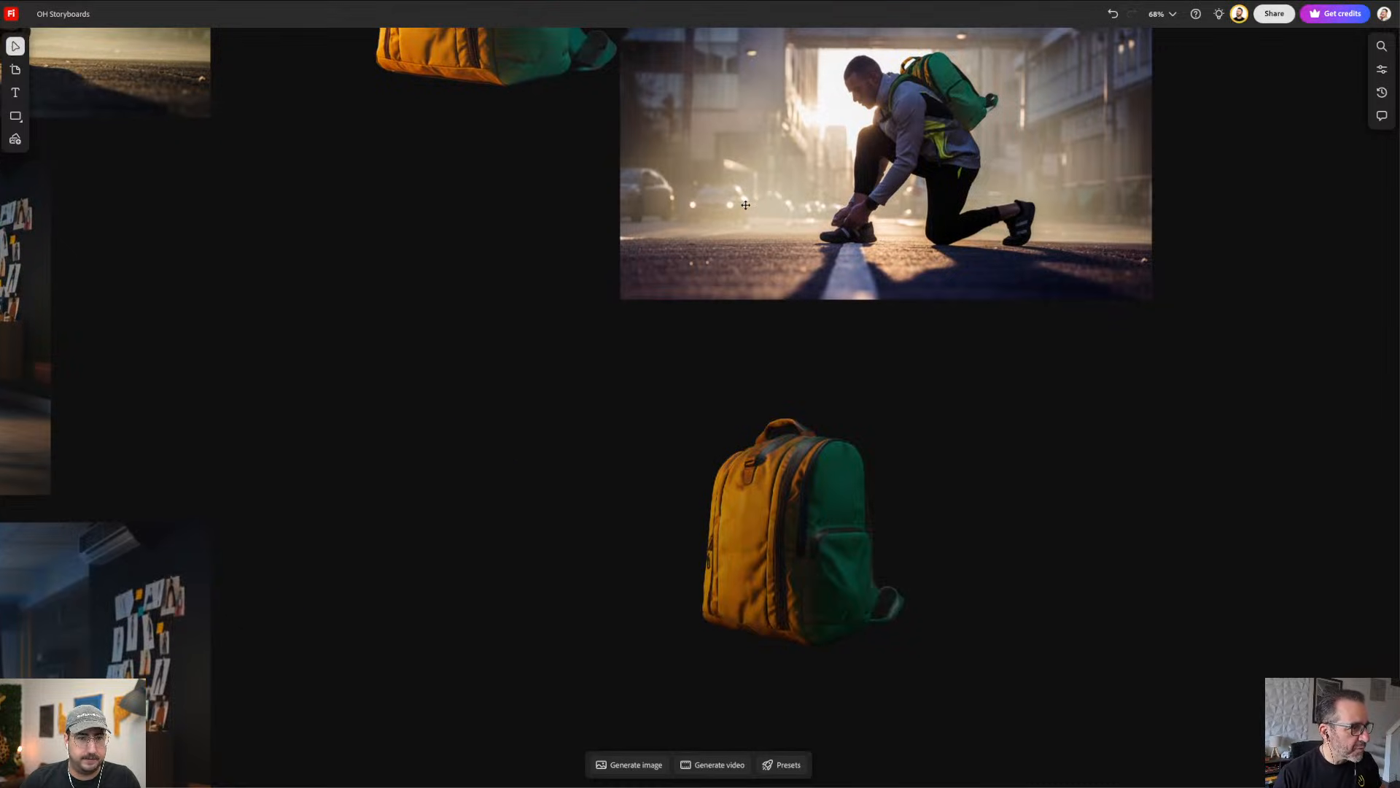
Step: Paste the flat backpack over the generated runner image to test its placement, and move it clear of the image to show its Convert options
key("ctrl+v")
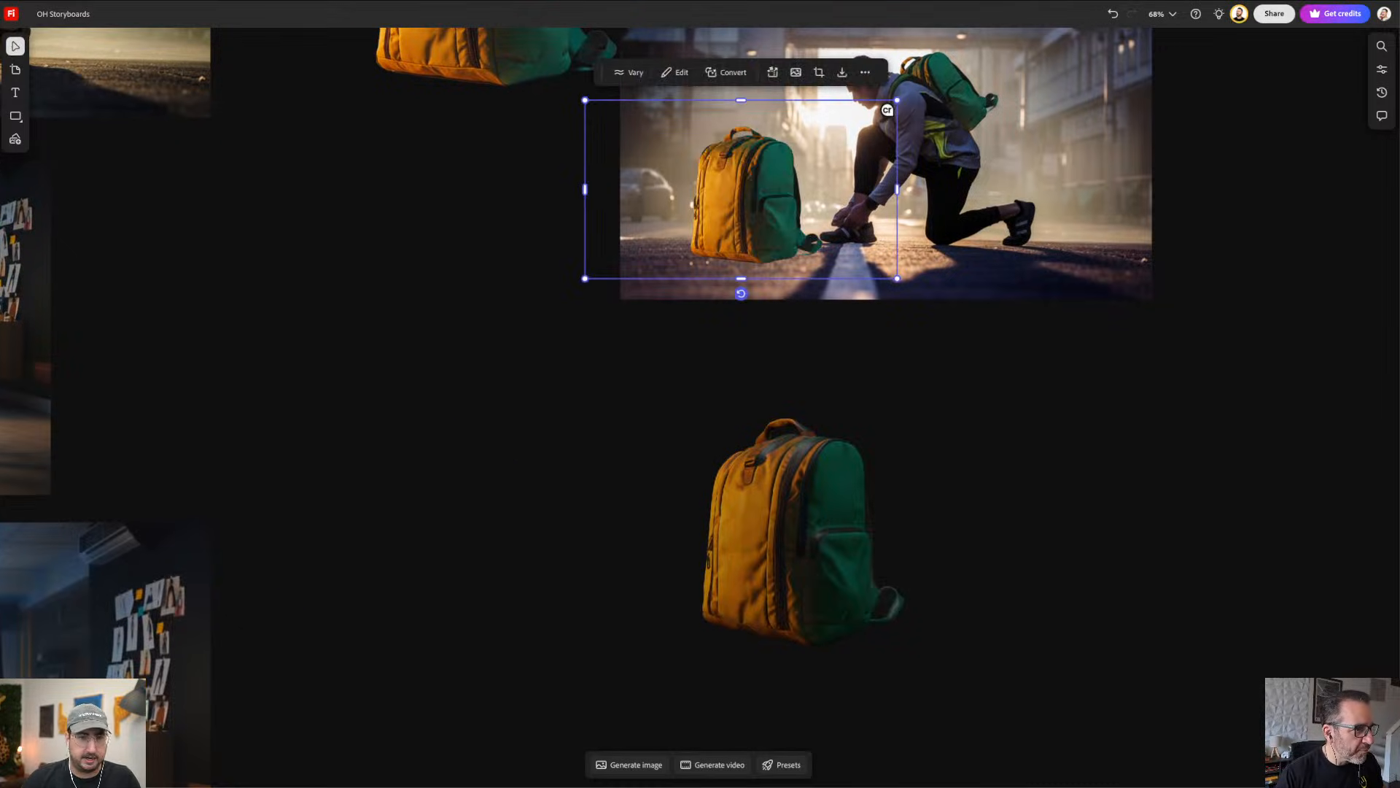
left_click_drag(752, 201, 718, 199)
left_click_drag(809, 260, 690, 365)
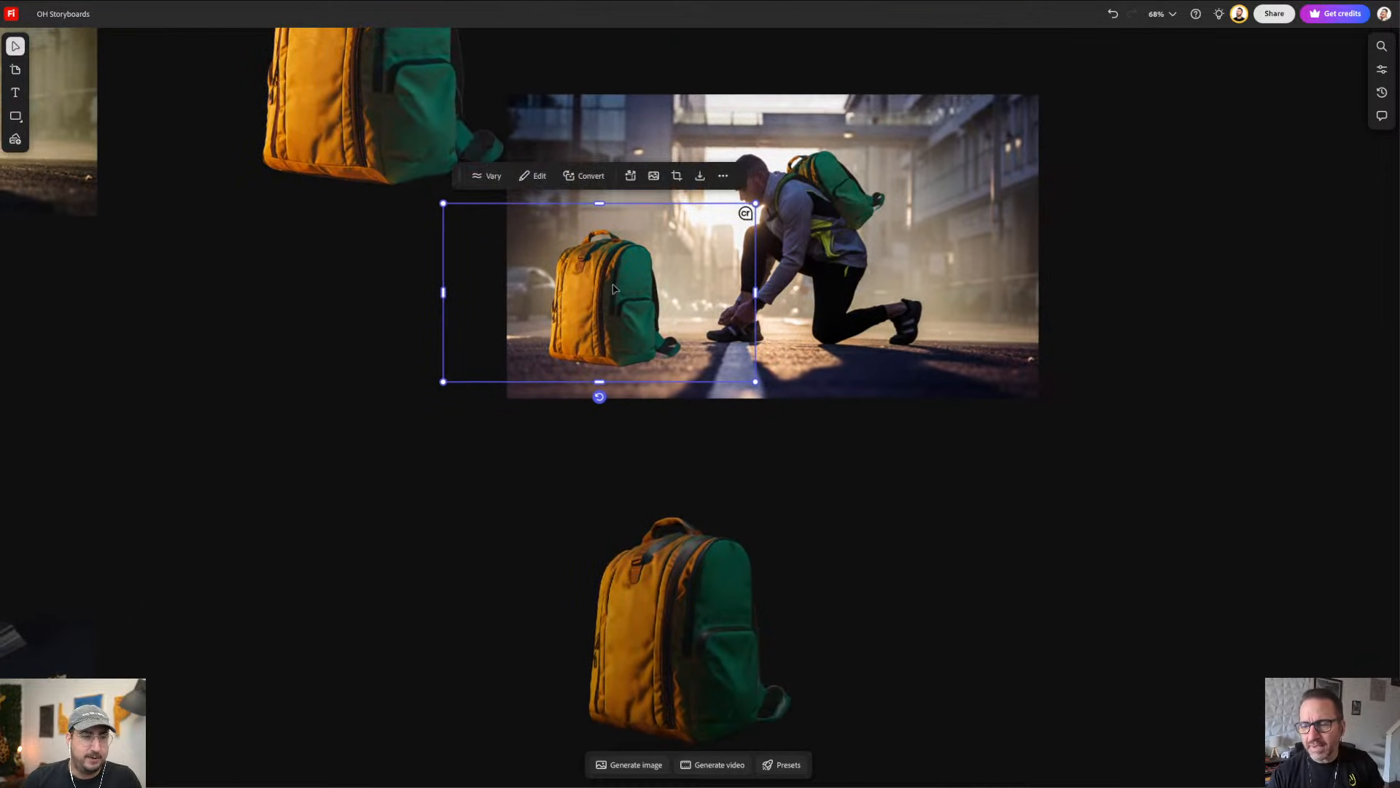
left_click_drag(612, 288, 320, 517)
left_click(307, 400)
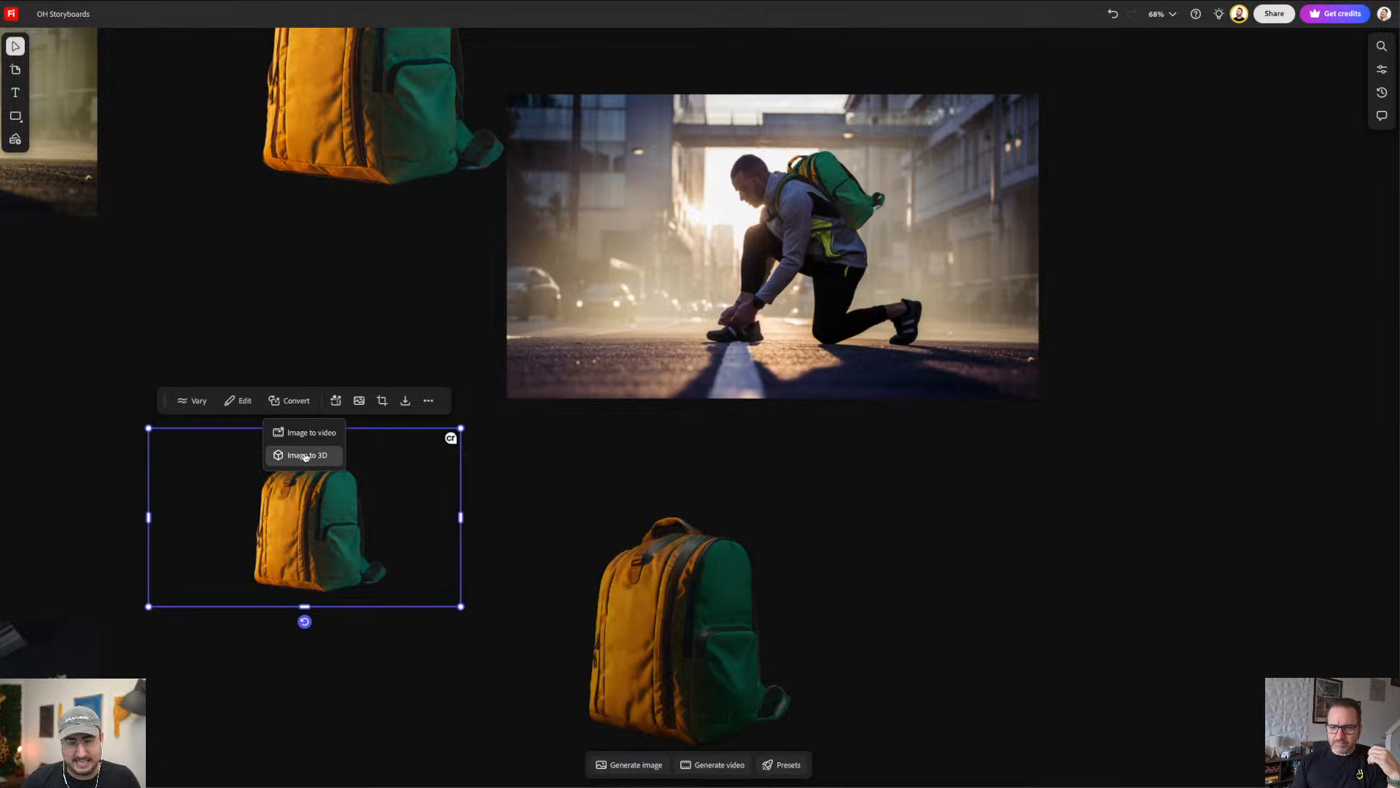
Step: Shrink the 3D backpack, place it on the street in front of the kneeling runner, and bring it forward over the image
left_click(697, 523)
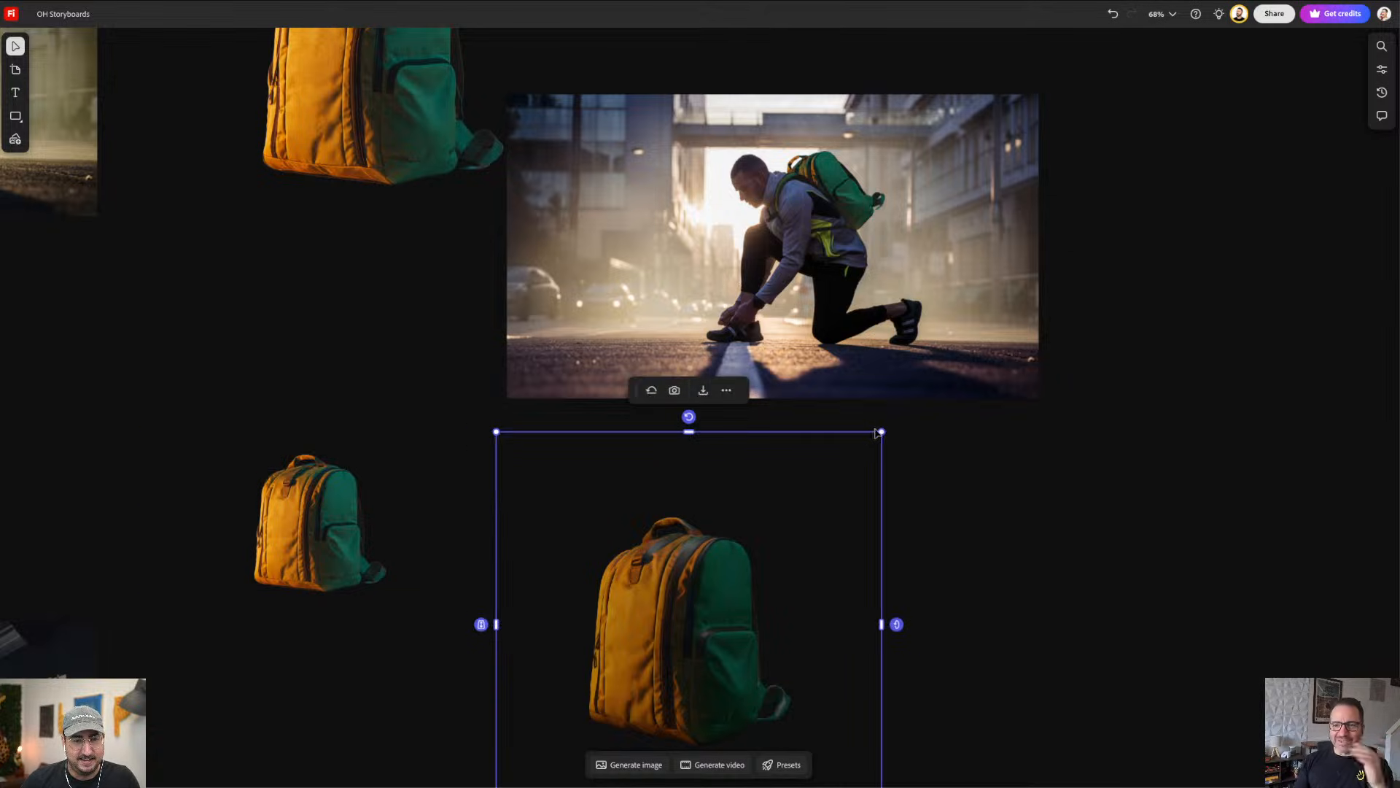
left_click_drag(880, 432, 816, 497)
left_click_drag(714, 592, 614, 403)
key("ctrl+]")
scroll(787, 271, "up", 5)
key("space")
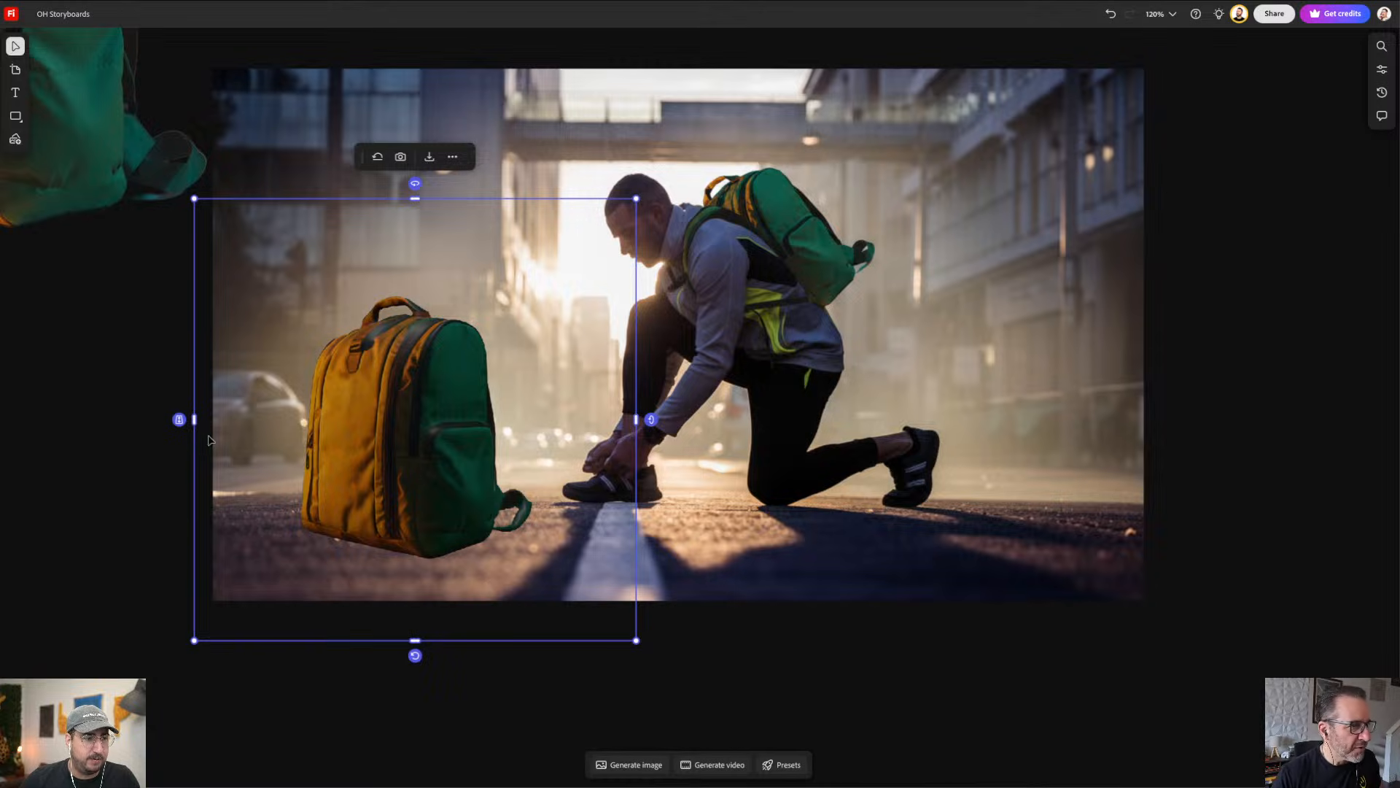
Step: Rotate the 3D backpack so its yellow front pocket shows, shrink it, lower it onto the street, and tilt it to match the ground
left_click_drag(415, 185, 305, 183)
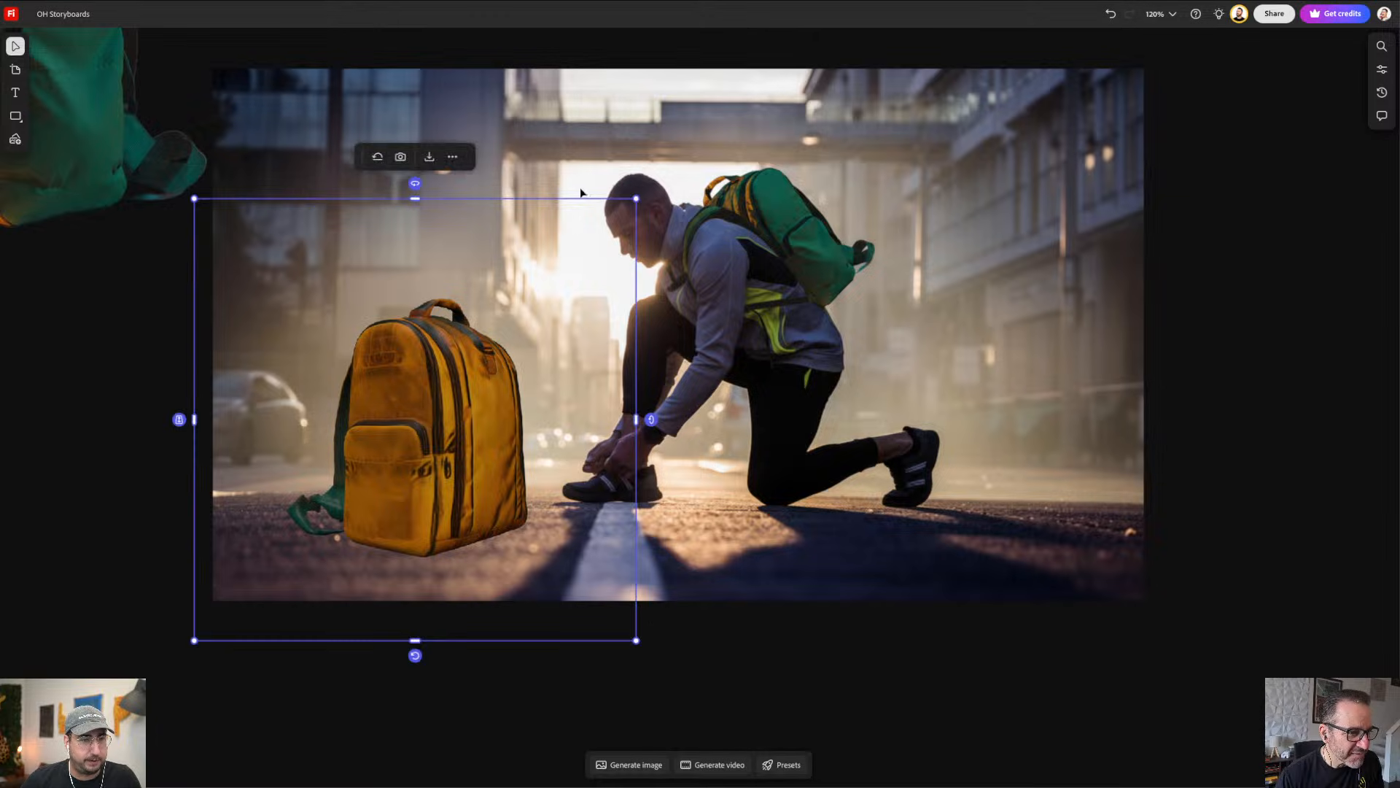
left_click_drag(636, 195, 587, 247)
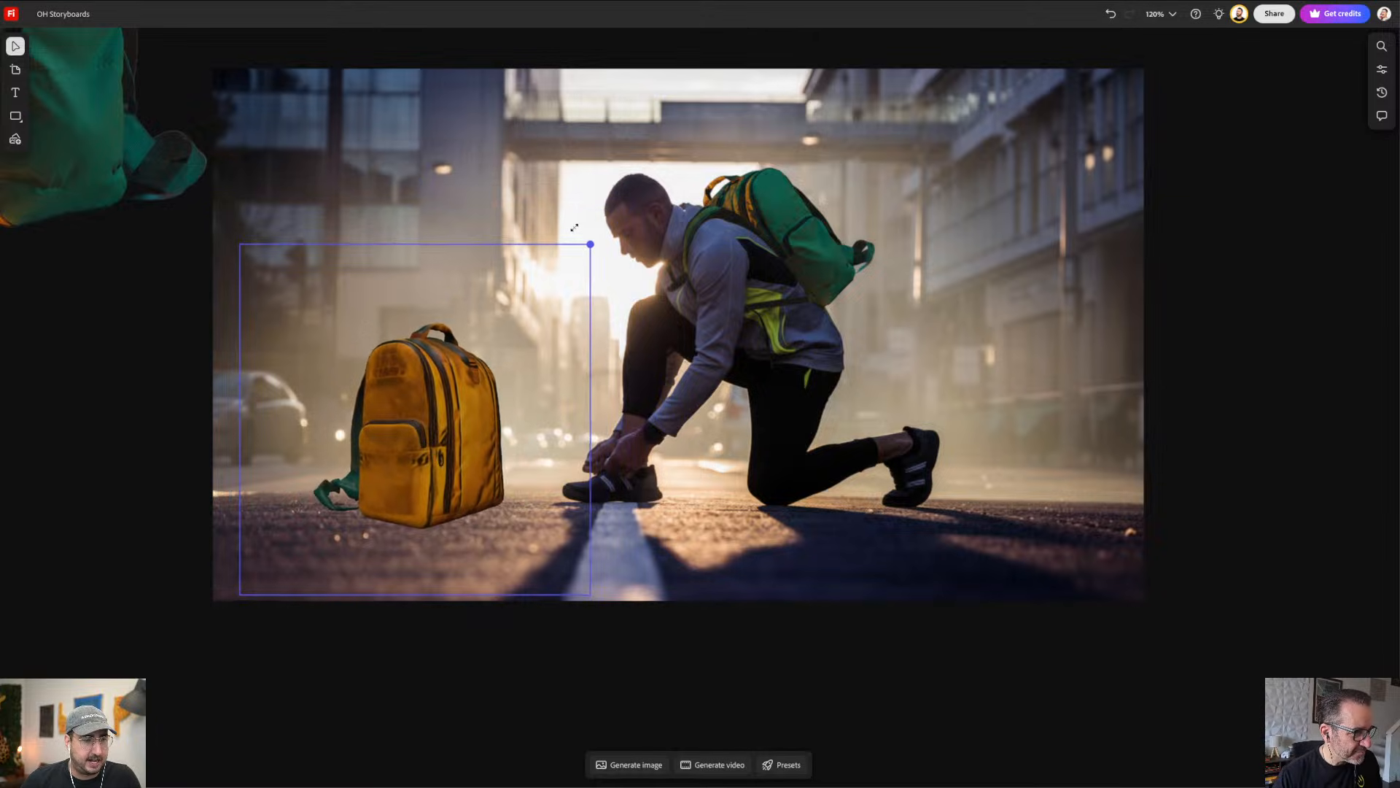
left_click_drag(463, 371, 461, 388)
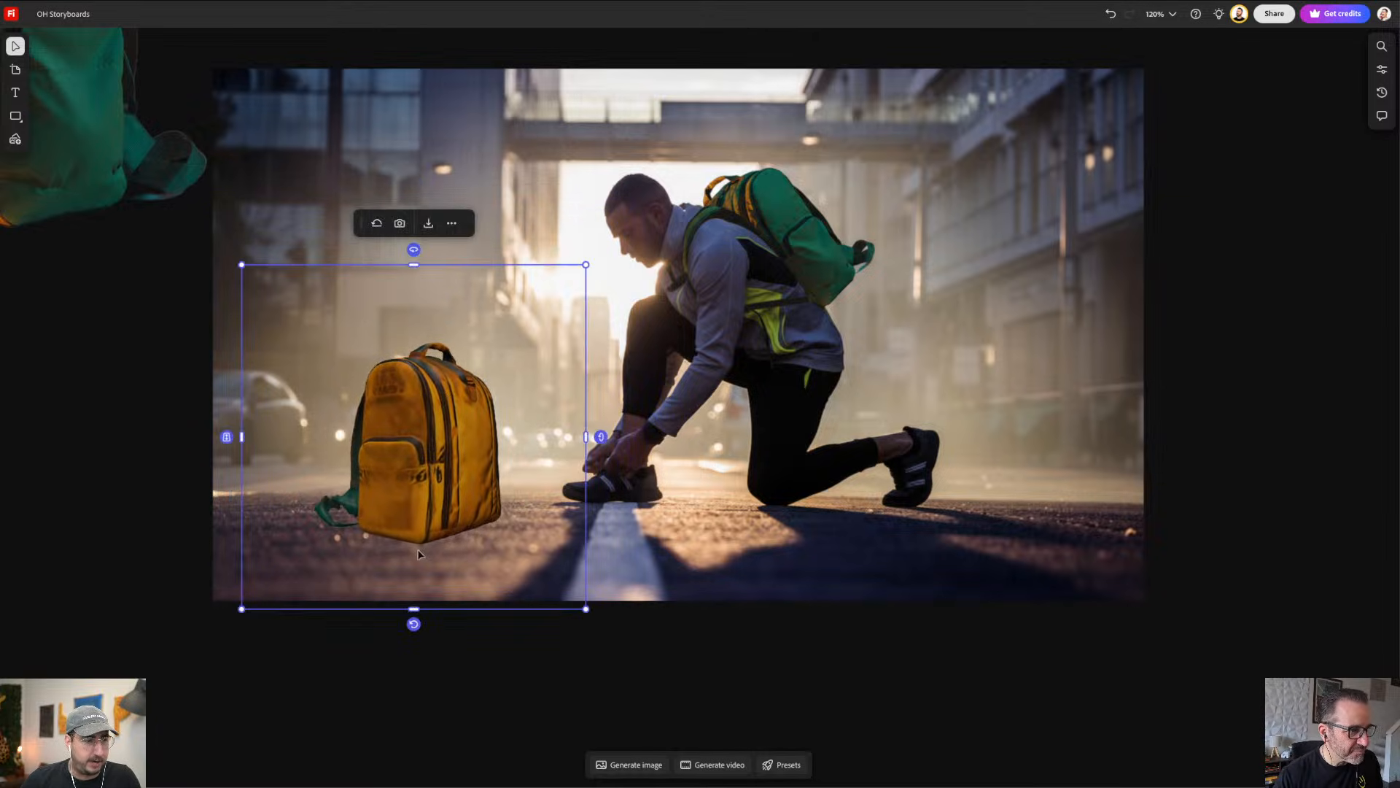
left_click_drag(226, 438, 226, 473)
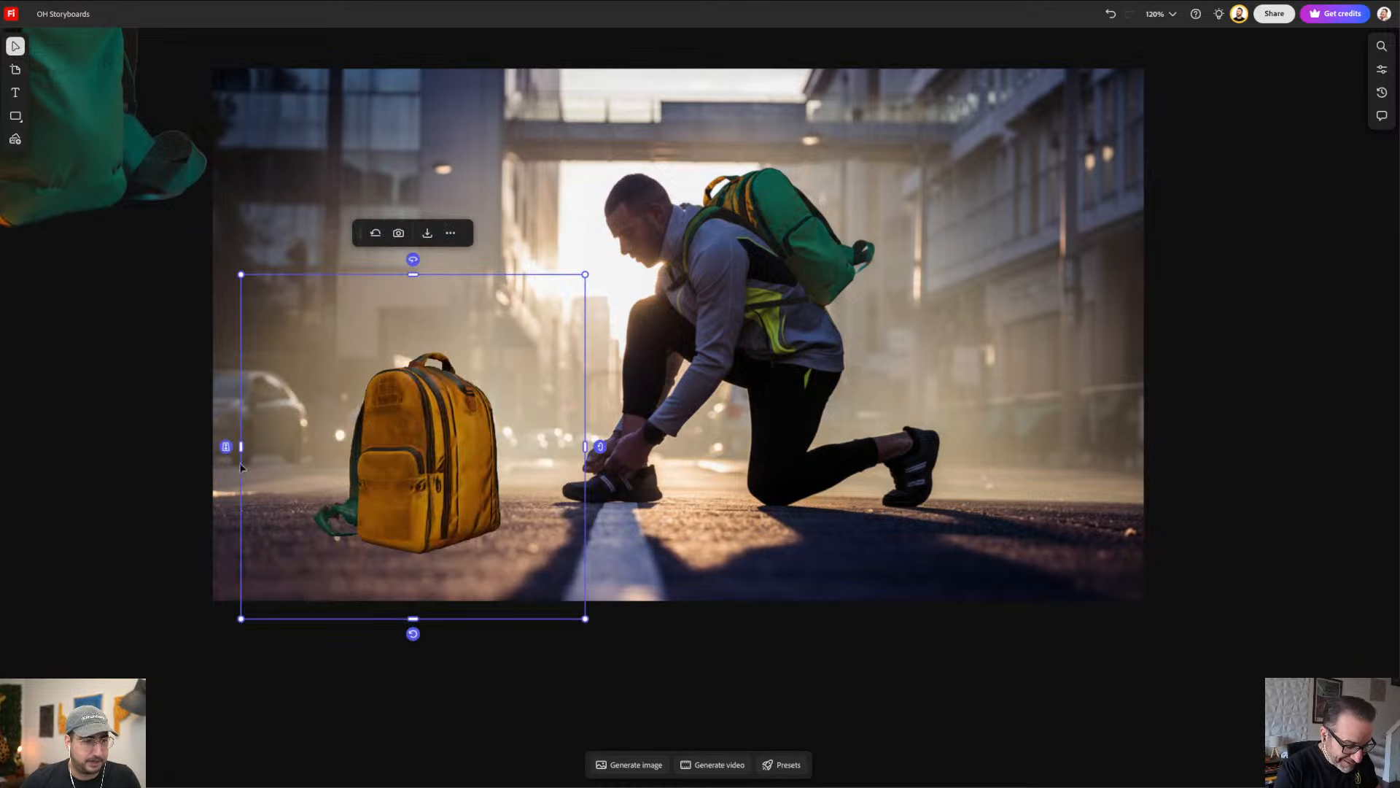
left_click_drag(600, 447, 610, 417)
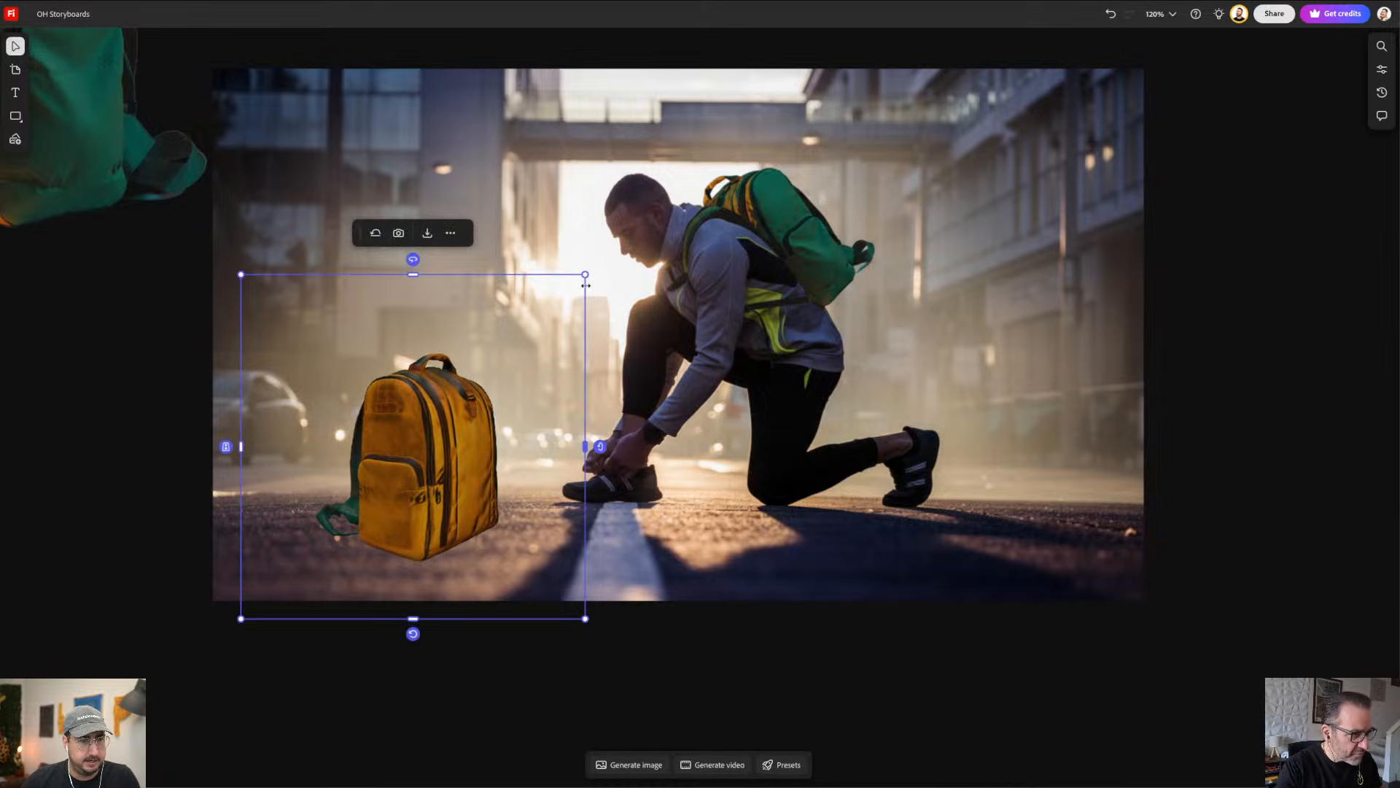
left_click(745, 639)
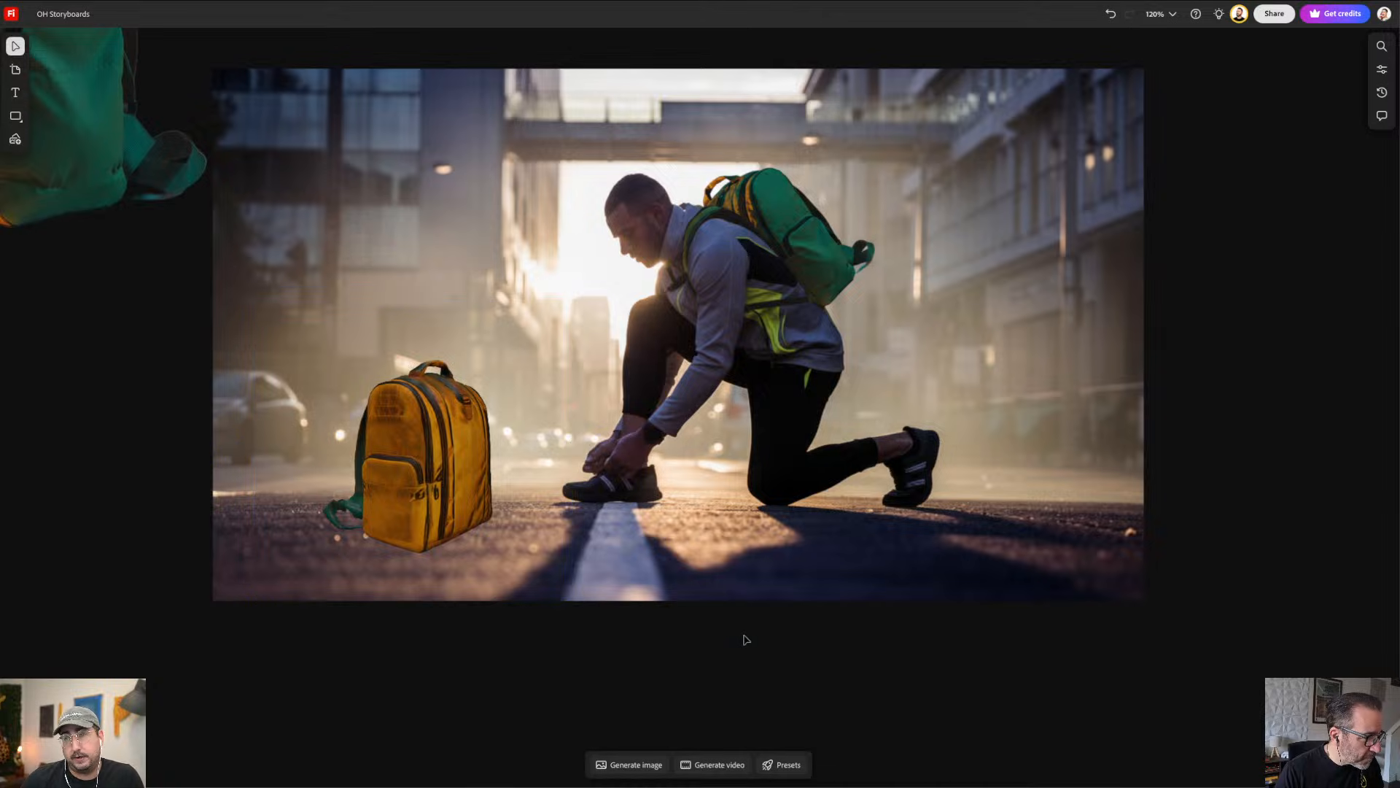
Step: Examine how the 3D backpack sits in the kneeling runner scene and compare it with the flat backpack images
scroll(737, 428, "up", 5)
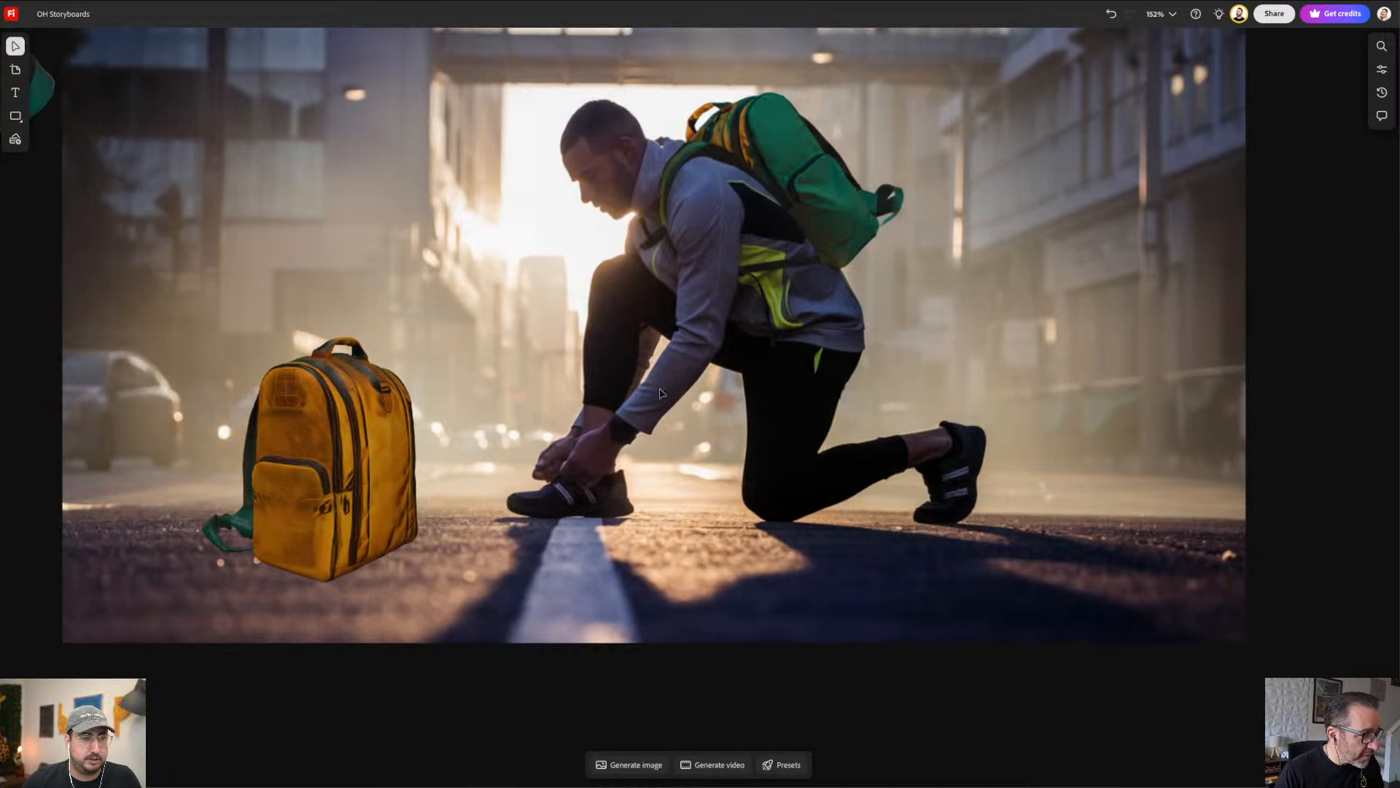
left_click_drag(641, 467, 669, 550)
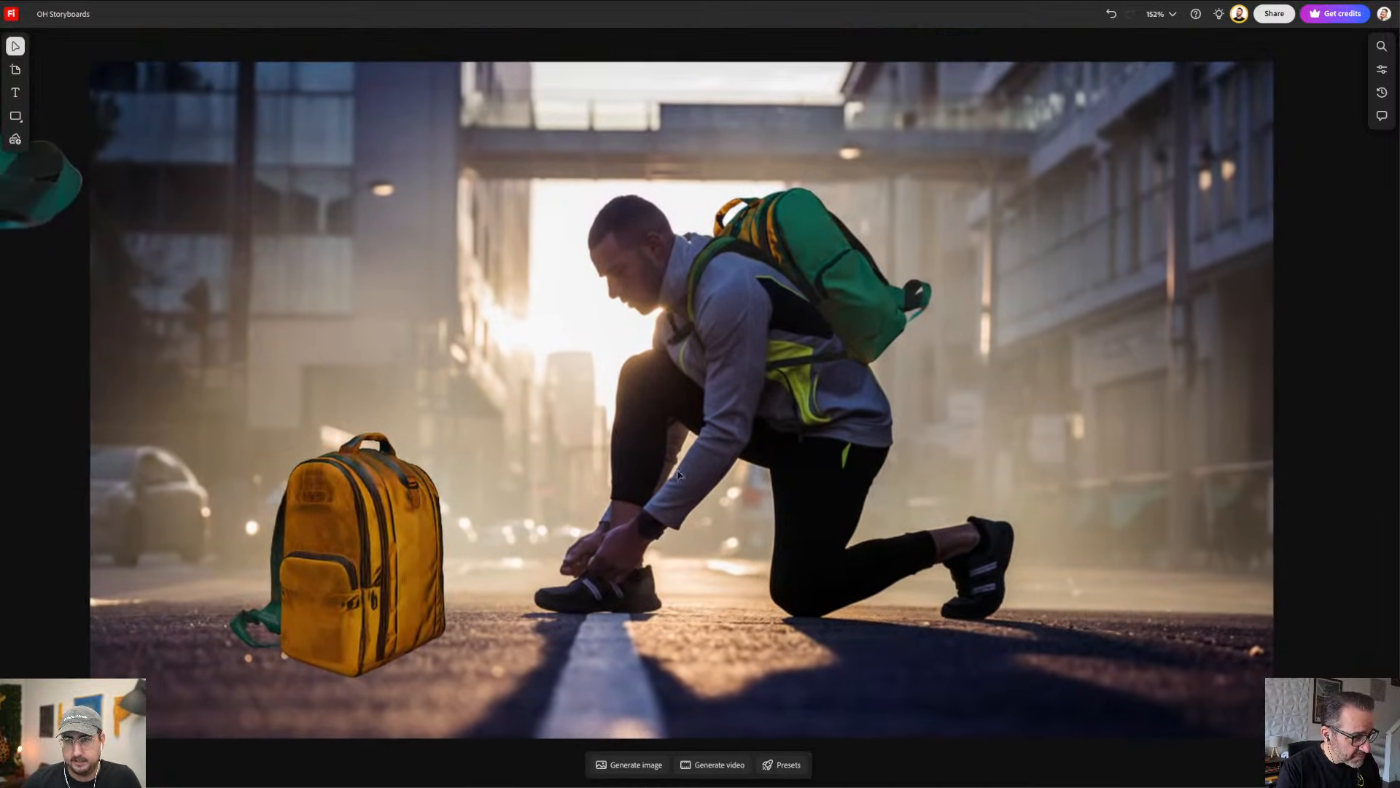
scroll(609, 465, "down", 6)
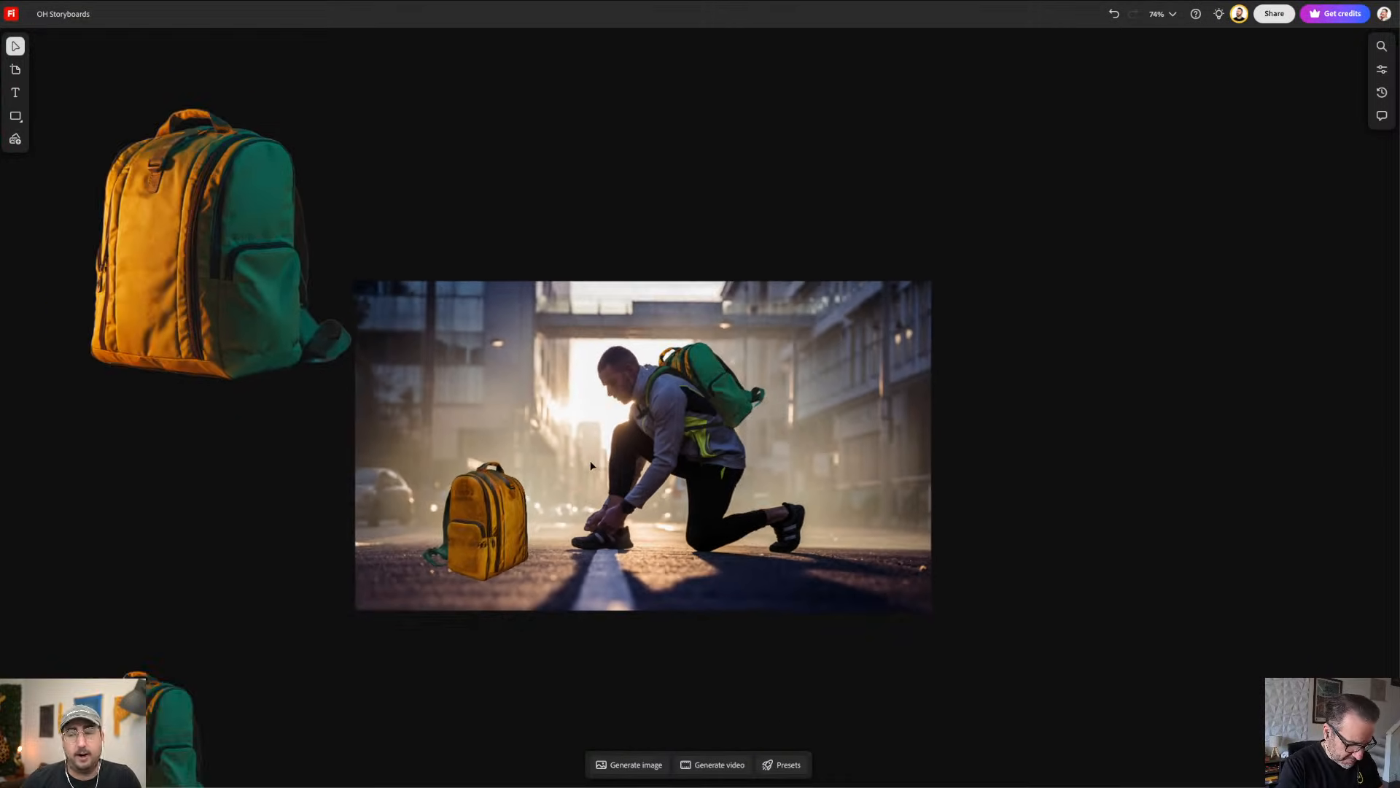
left_click(305, 318)
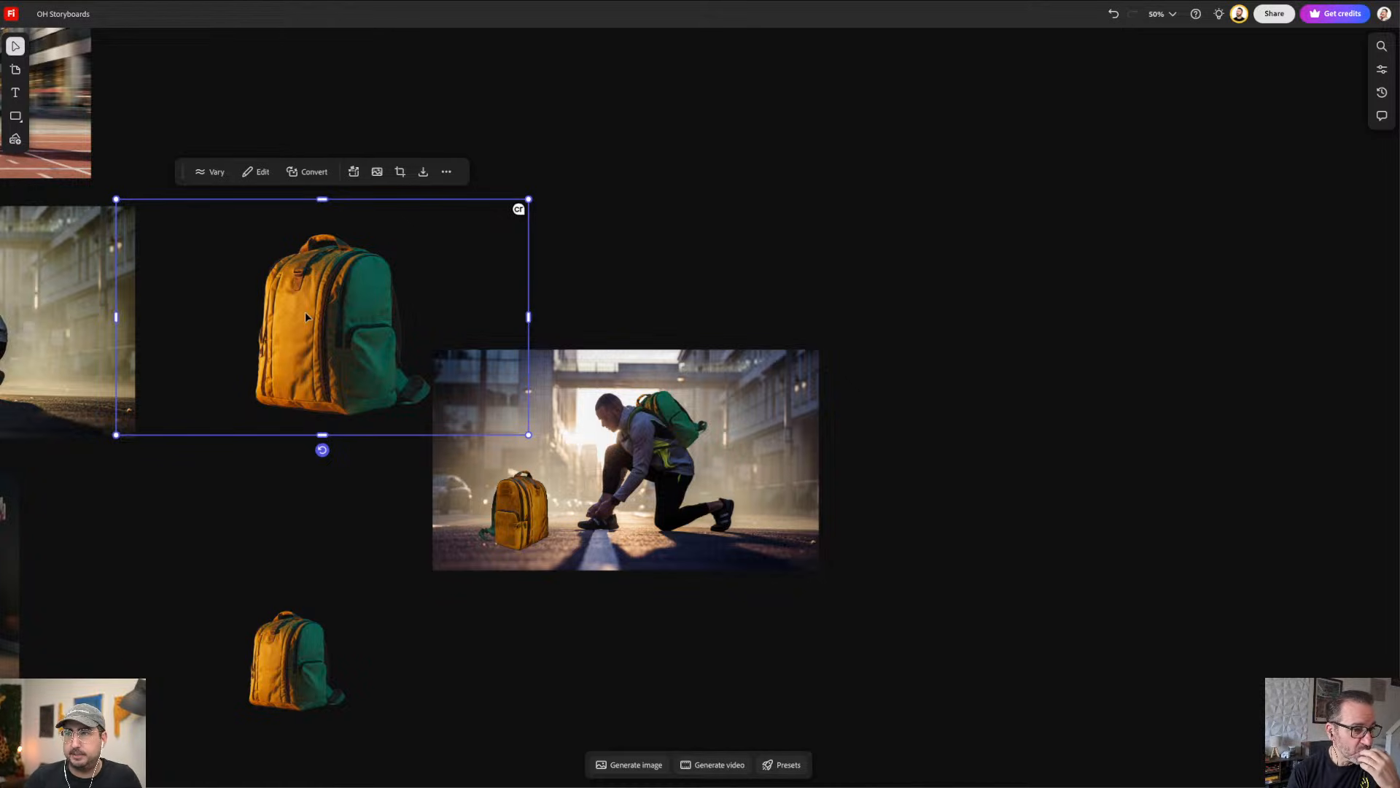
left_click(562, 228)
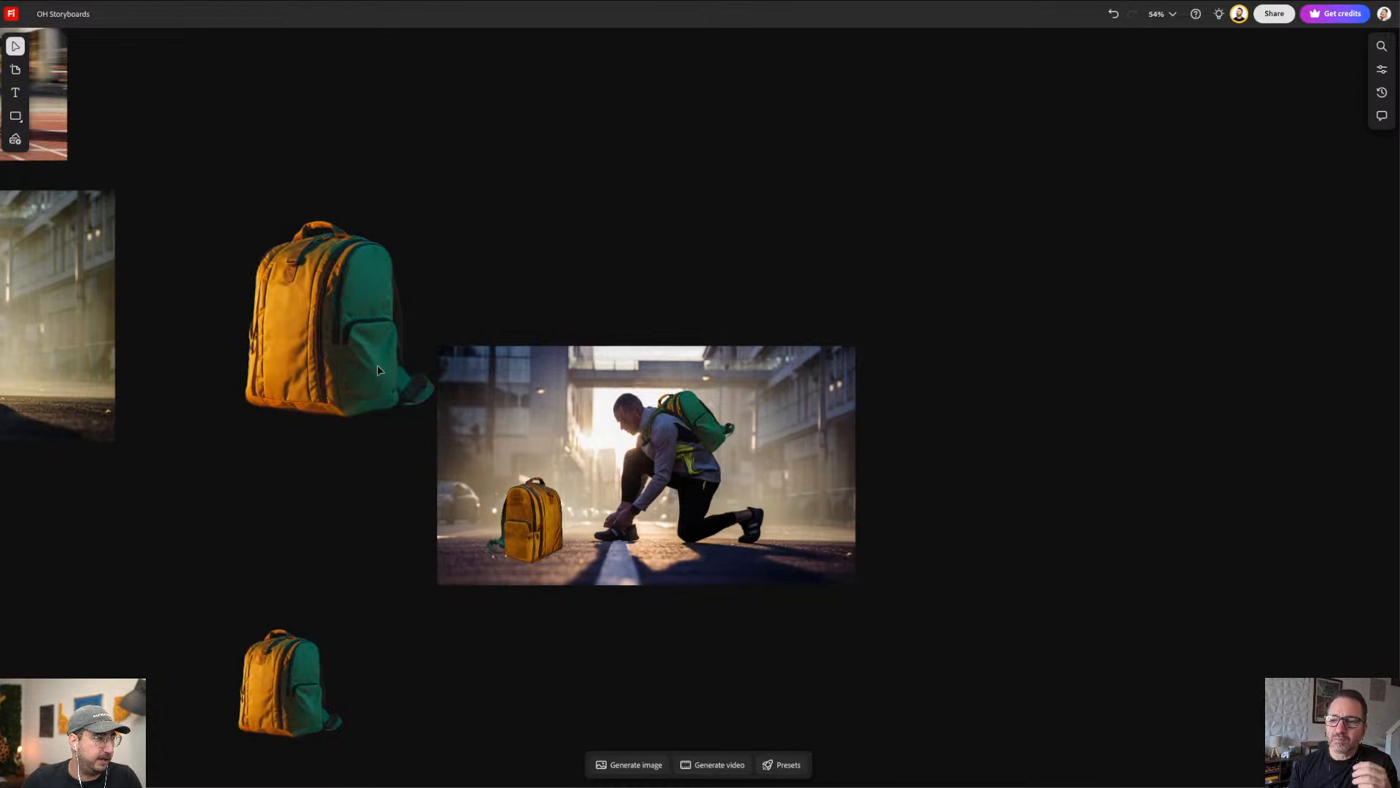
scroll(378, 365, "up", 3)
scroll(378, 365, "down", 5)
Step: Move the 3D backpack out of the runner scene to the free space beneath the Hero Boards videos
left_click_drag(369, 371, 789, 333)
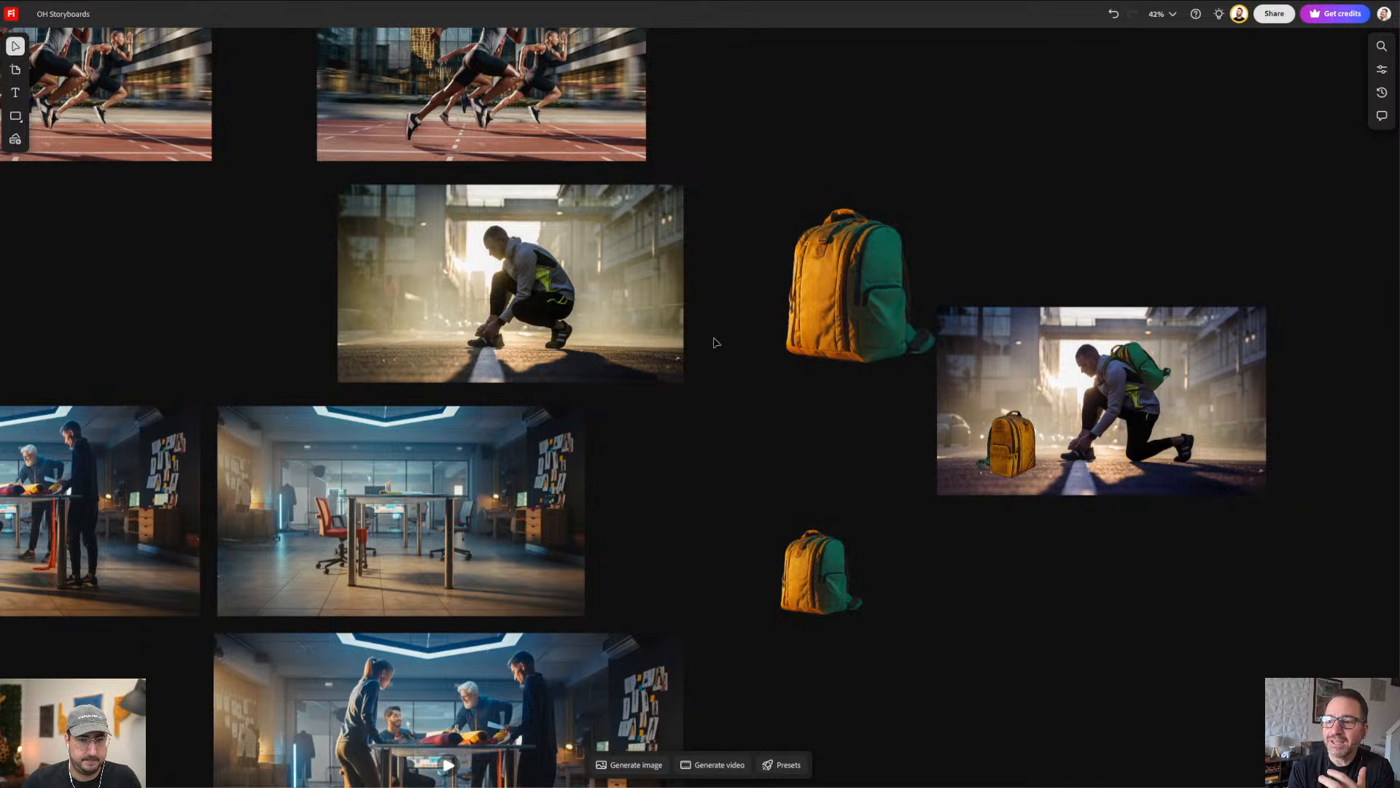
left_click_drag(490, 420, 753, 347)
scroll(648, 356, "left", 3)
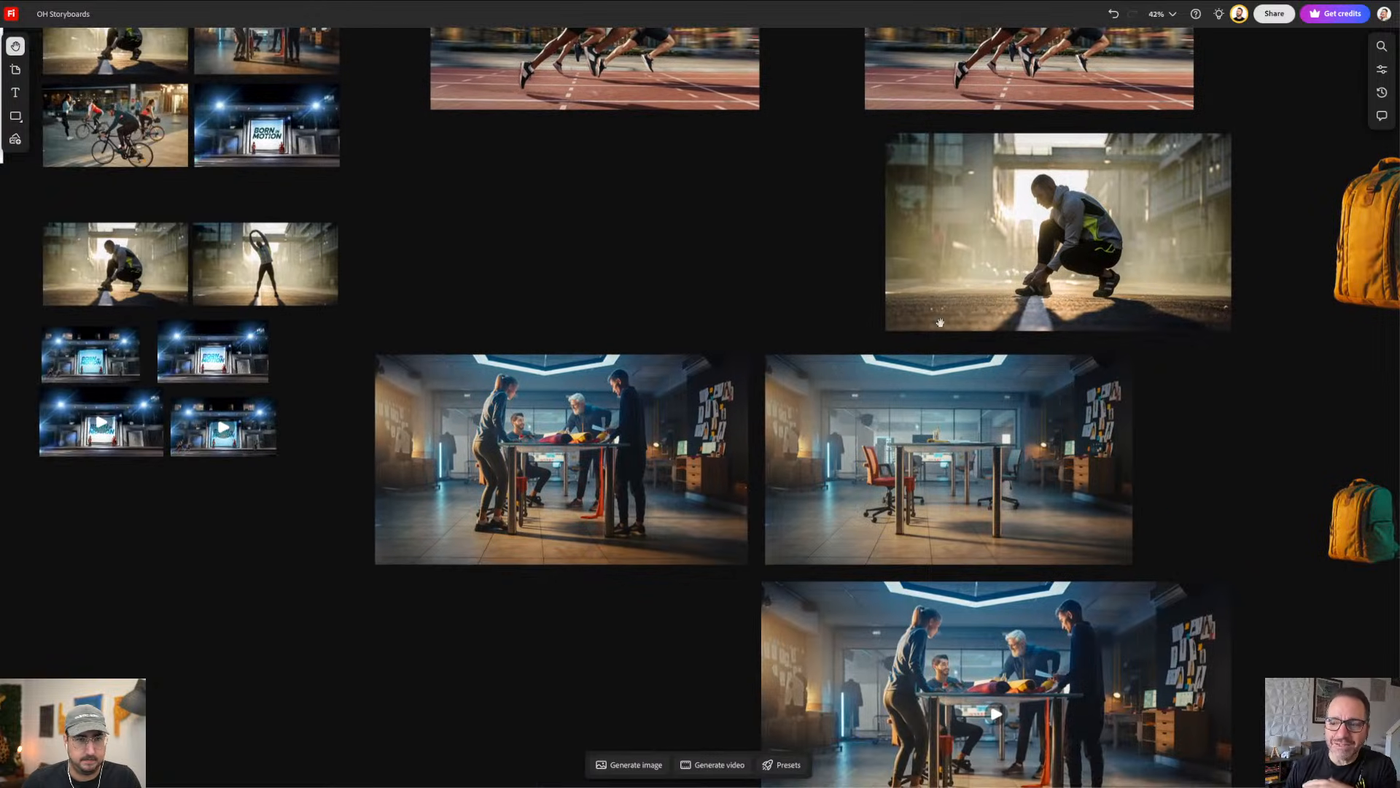
scroll(879, 335, "right", 4)
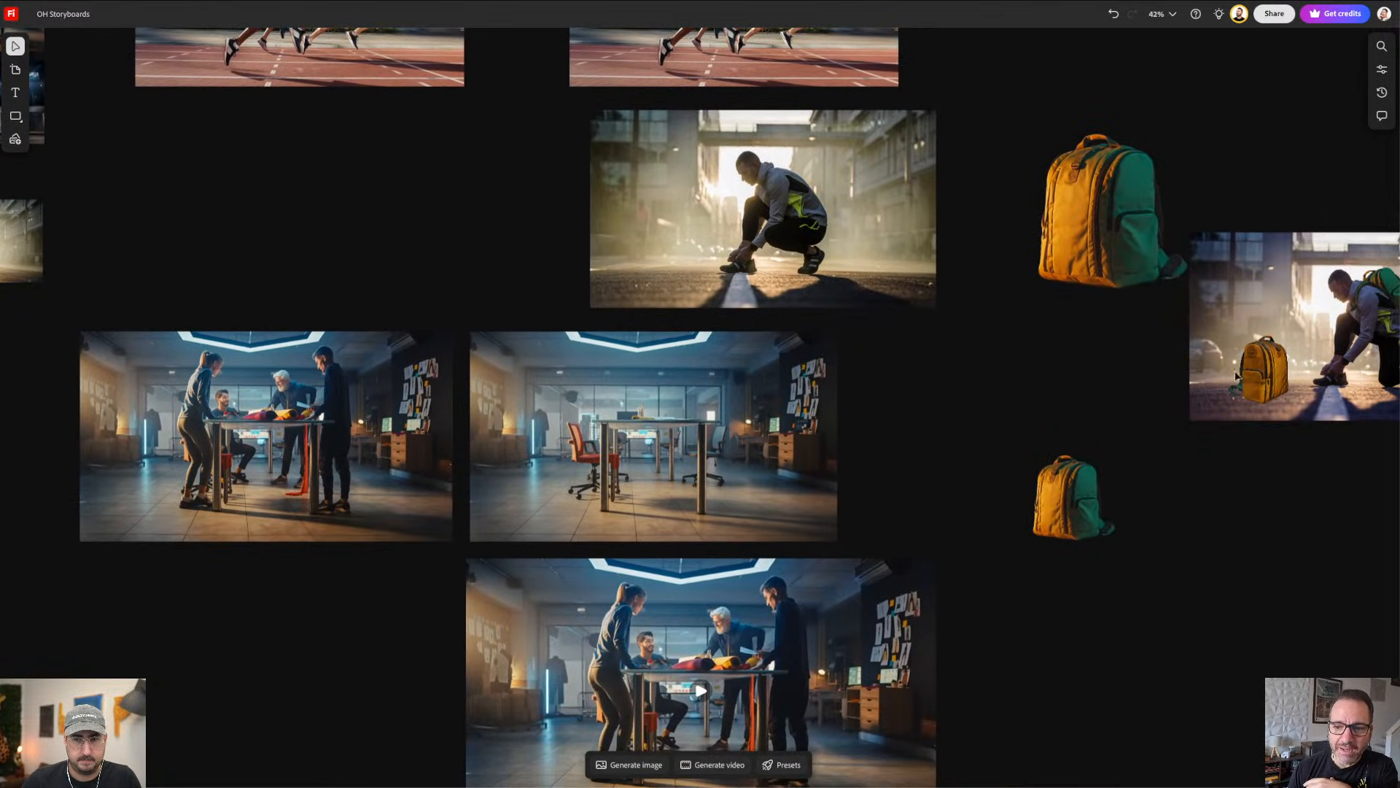
left_click_drag(1237, 377, 200, 285)
left_click_drag(116, 391, 1112, 282)
left_click_drag(1225, 175, 155, 281)
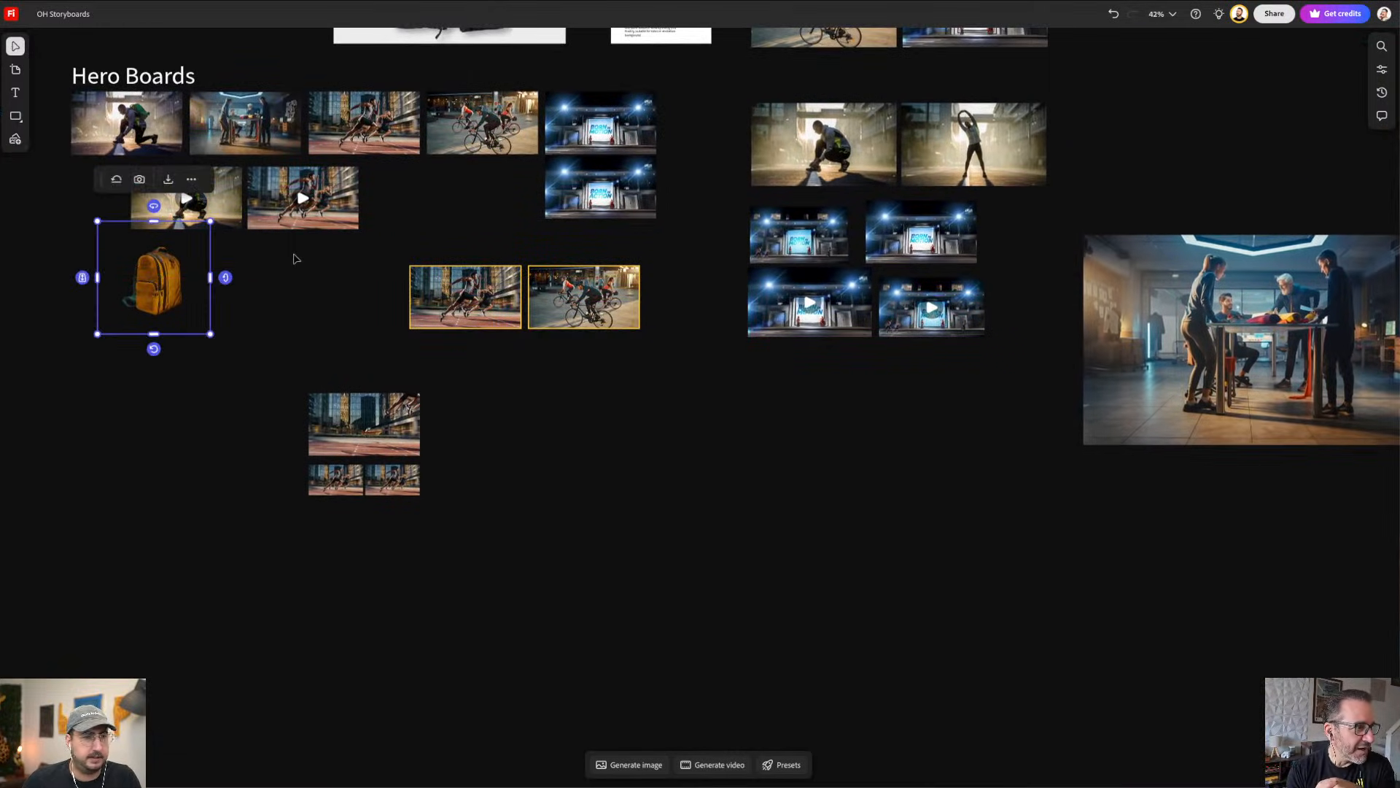
left_click_drag(279, 261, 612, 303)
Step: Shrink the 3D backpack and place it directly below the kneeling runner video in the Hero Boards
scroll(478, 291, "up", 10)
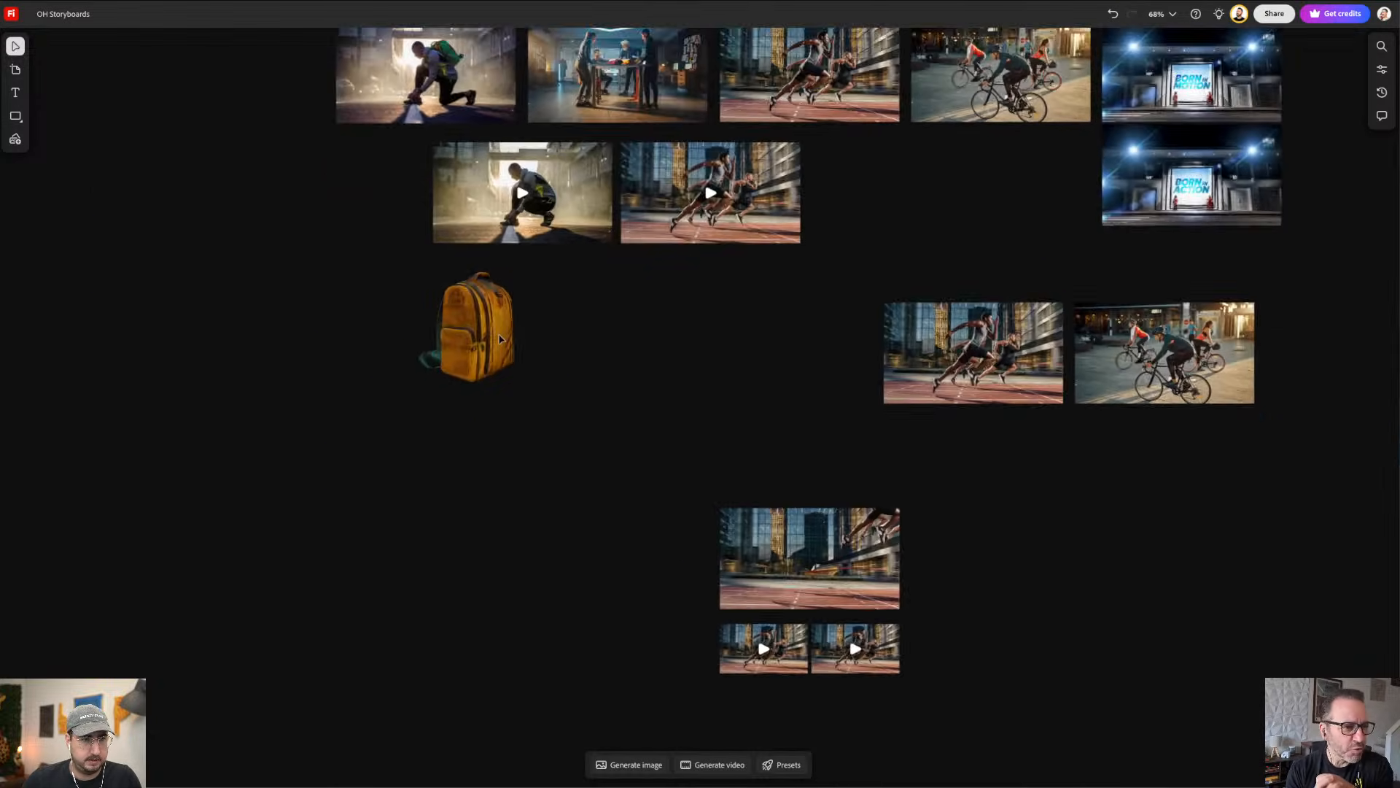
scroll(477, 285, "up", 5)
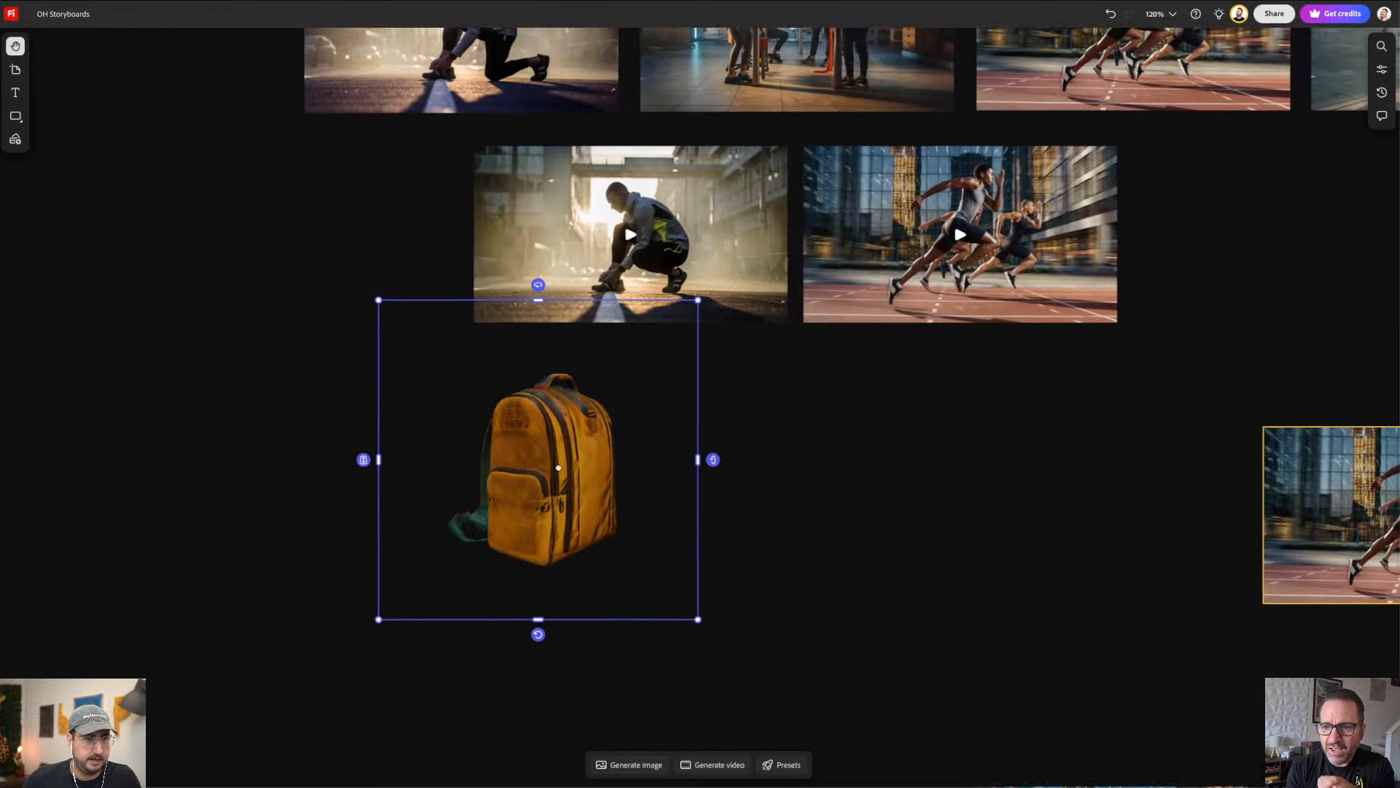
scroll(699, 265, "up", 3)
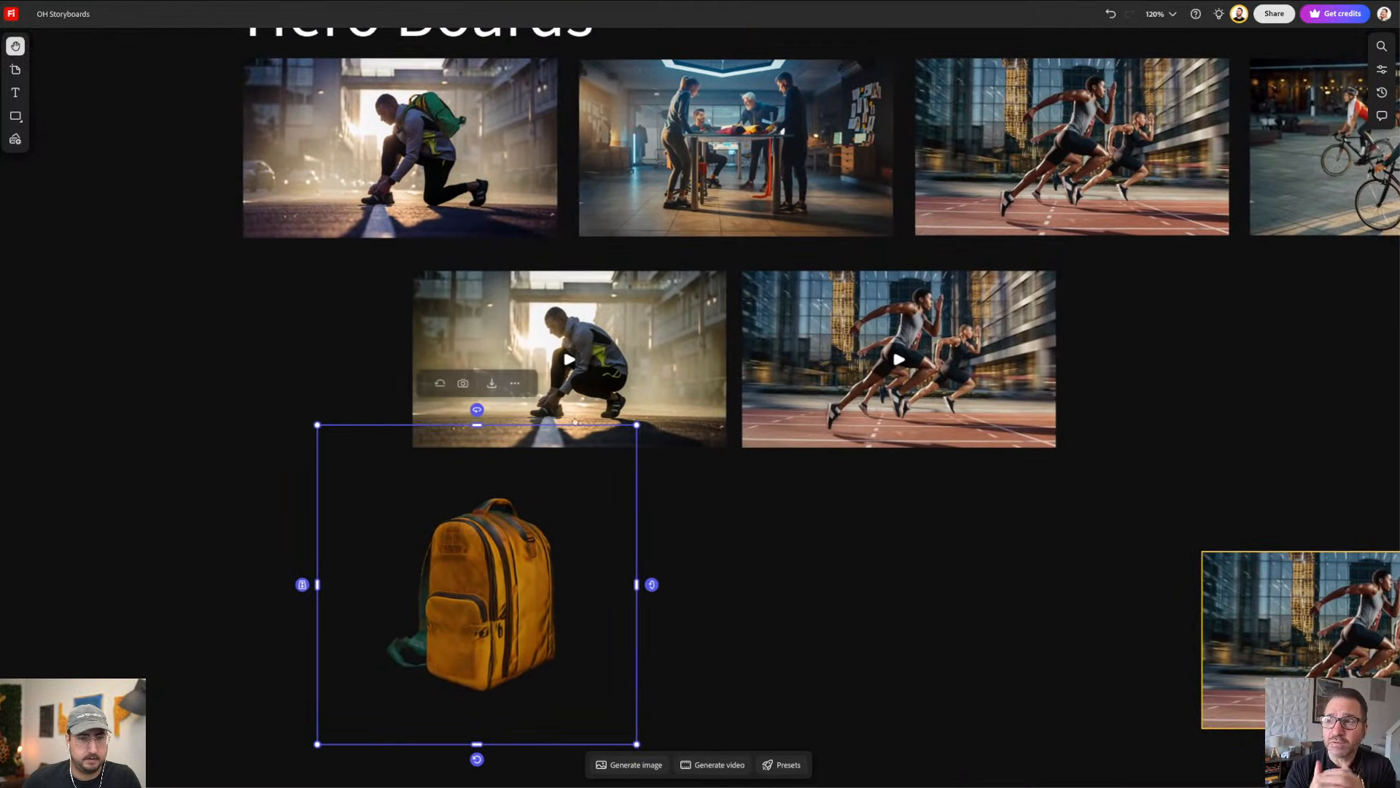
left_click_drag(633, 426, 520, 541)
left_click_drag(429, 618, 568, 504)
scroll(604, 495, "down", 10)
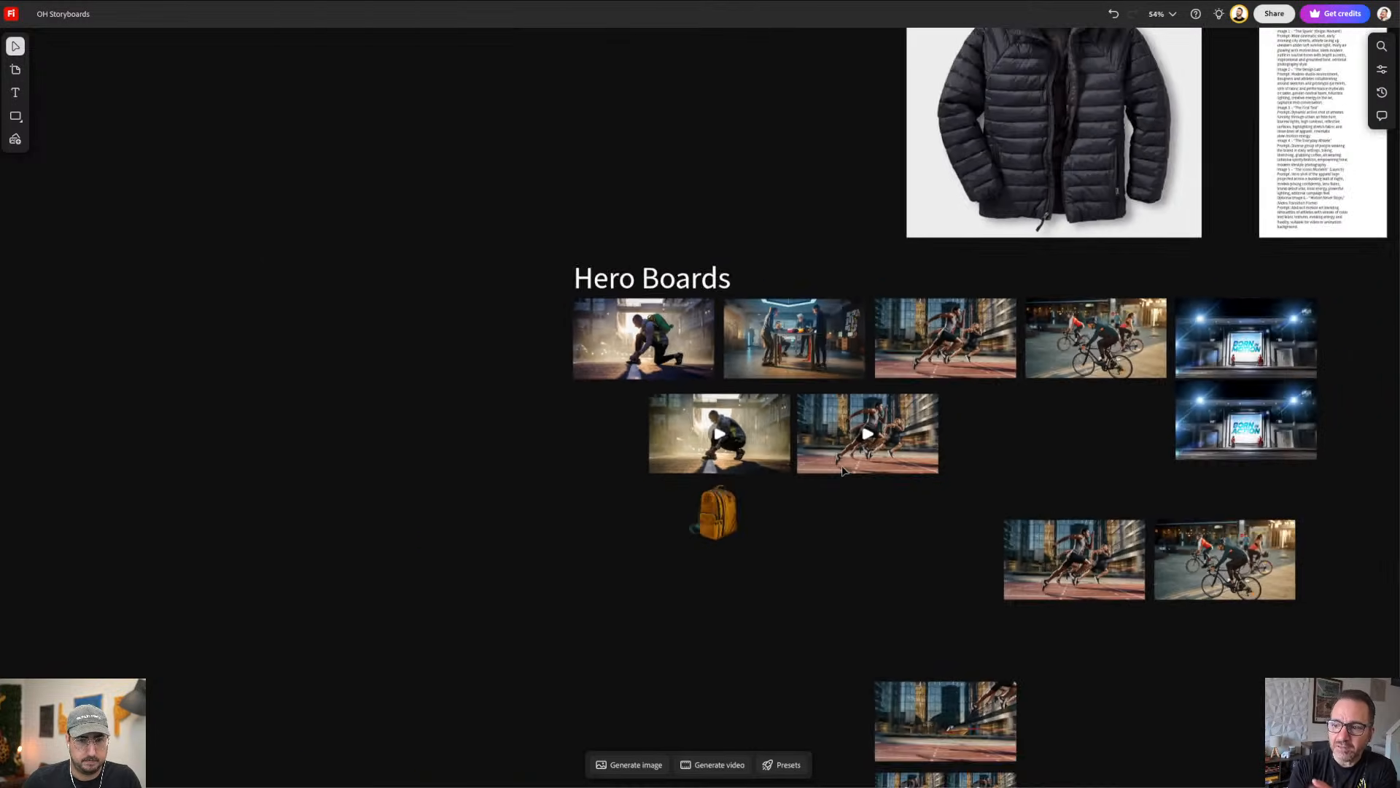
left_click_drag(1089, 429, 808, 383)
Step: Check the first two Hero Boards images and examine the kneeling runner with the green backpack up close
left_click(355, 302)
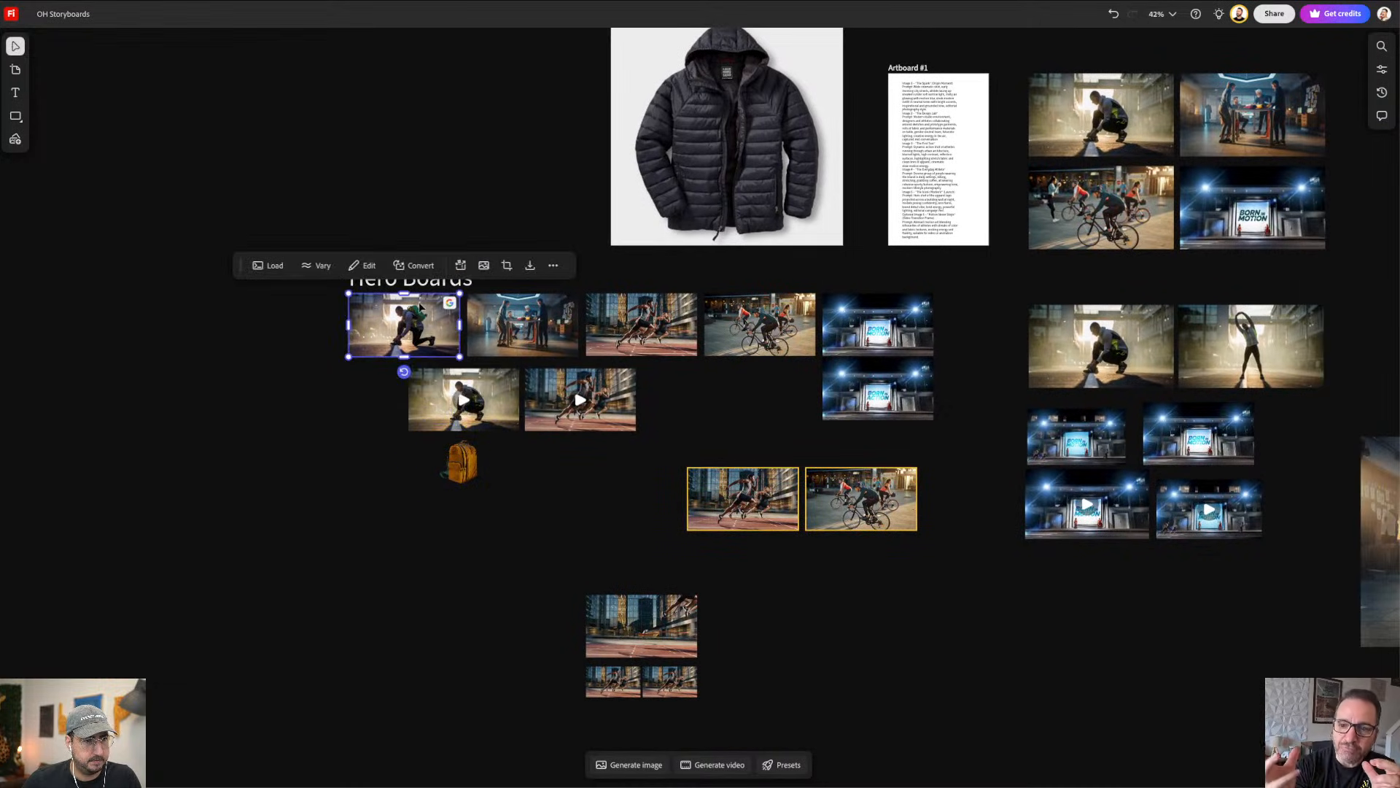
mouse_move(449, 302)
left_click(523, 308)
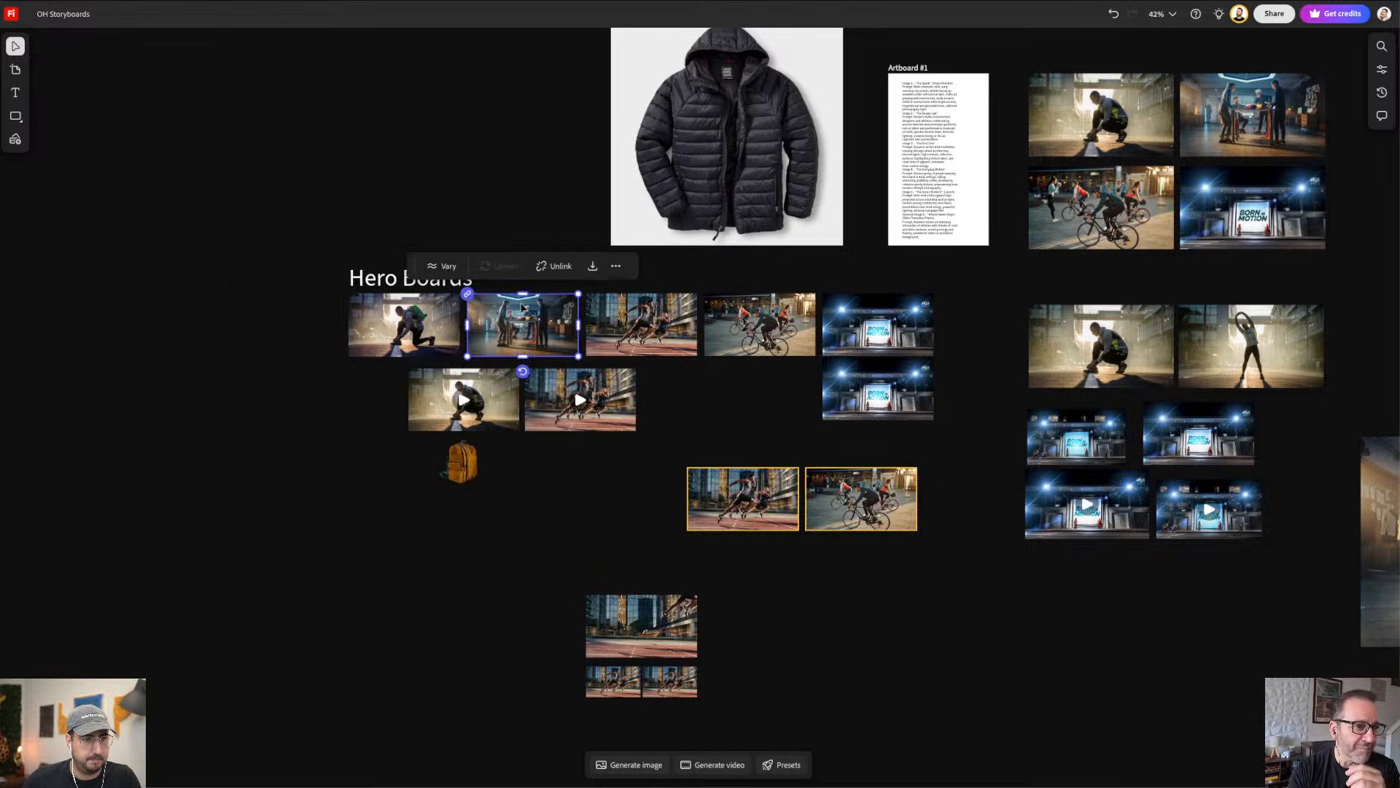
left_click(385, 314)
scroll(385, 314, "up", 10)
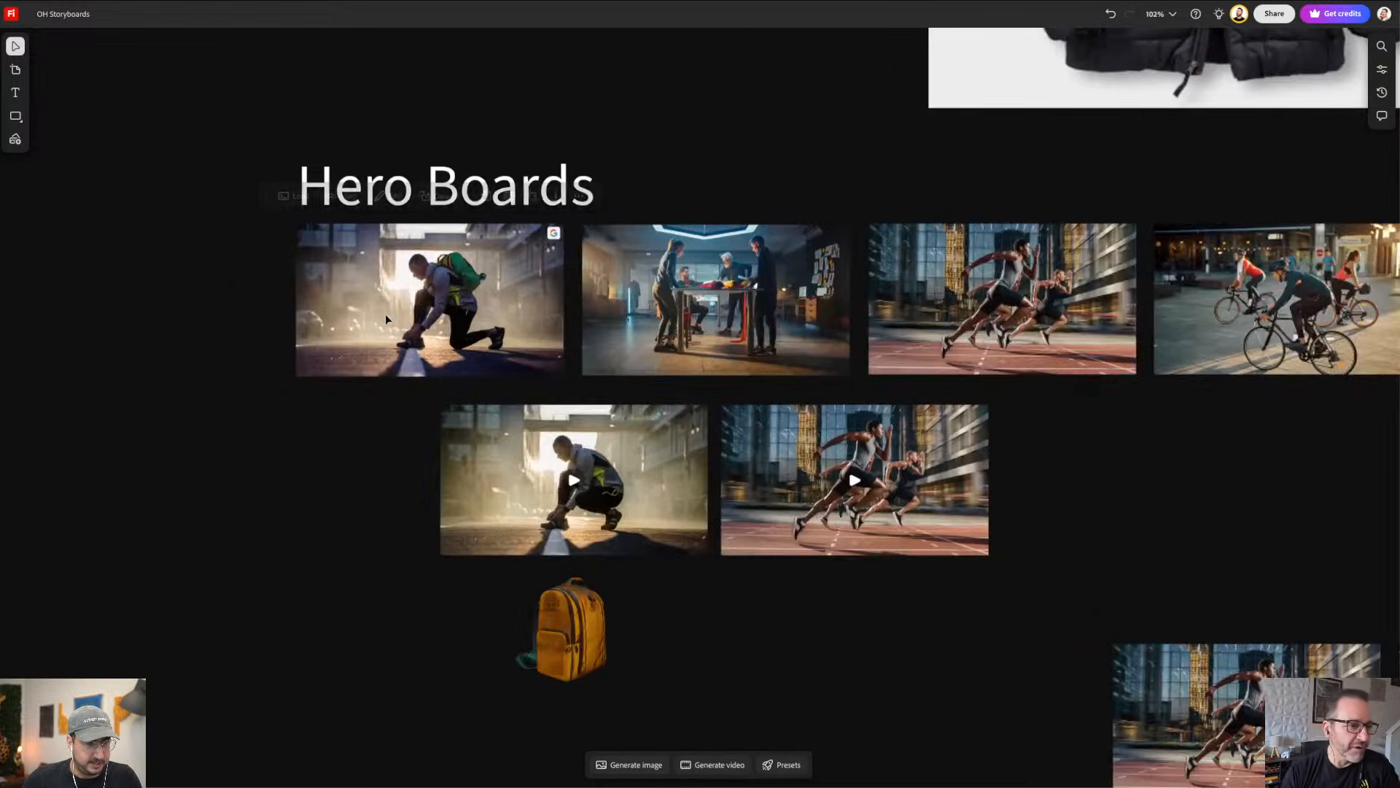
scroll(377, 282, "left", 3)
scroll(376, 282, "up", 2)
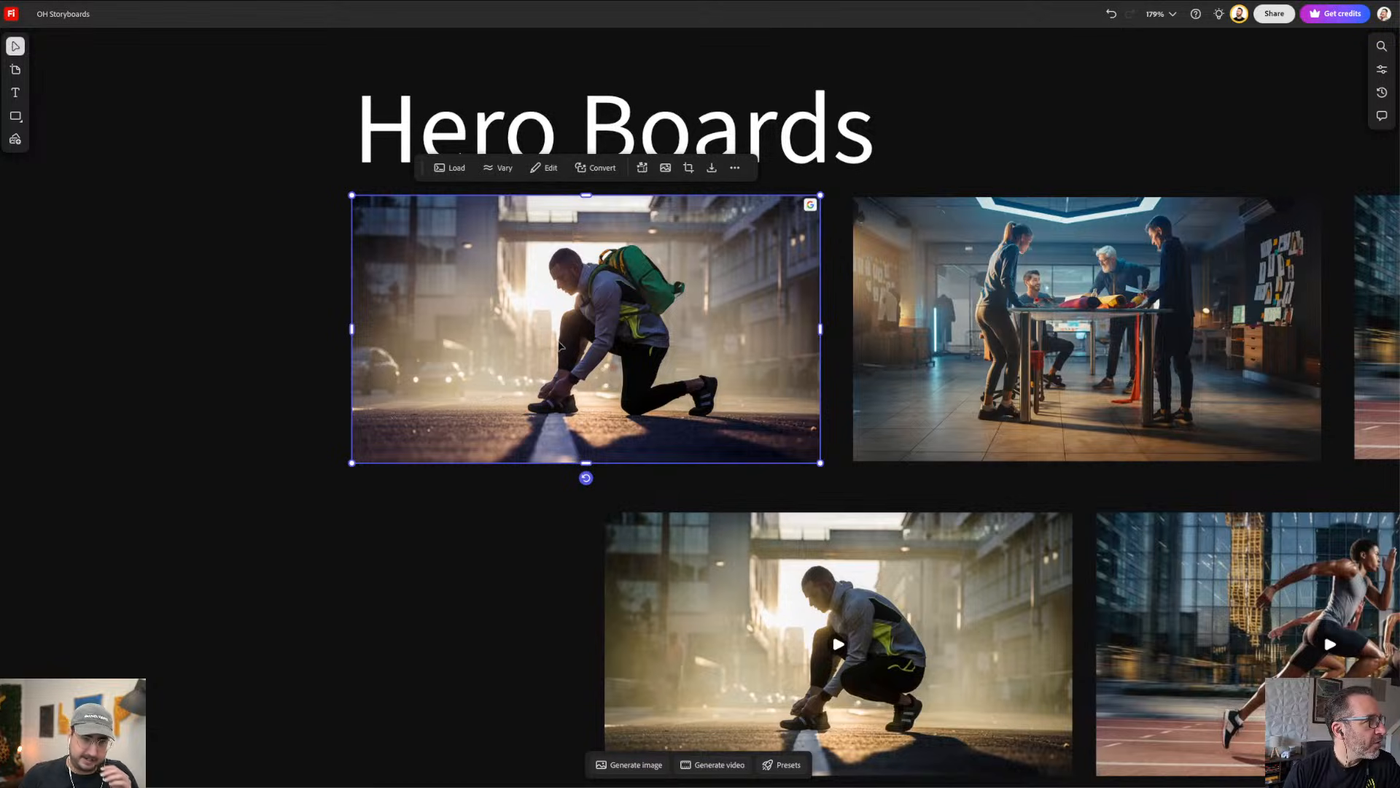
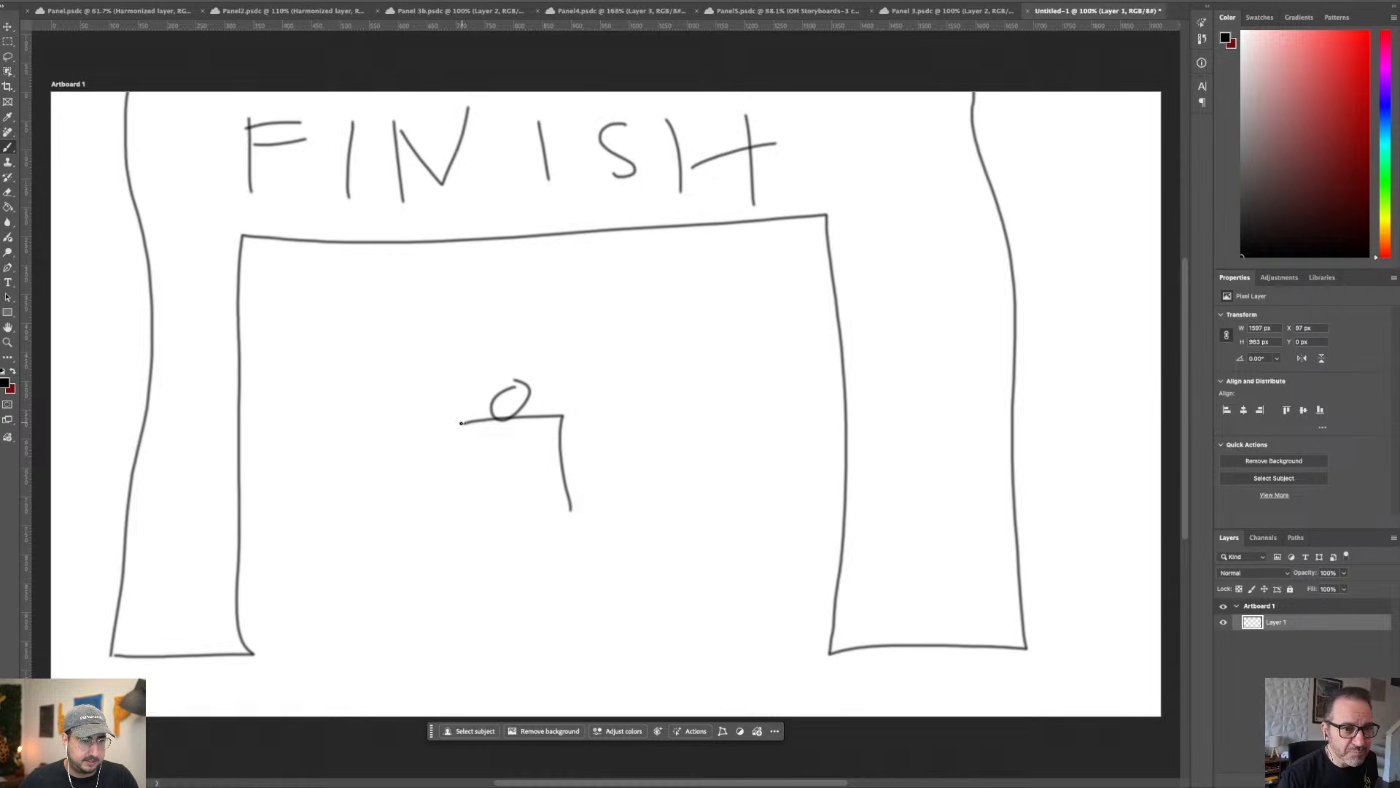
Step: In Photoshop, complete the runner's body outline and draw two horizontal lines across the finish arch as a ribbon
mouse_move(453, 450)
left_mouse_down()
mouse_move(425, 524)
mouse_move(450, 501)
mouse_move(459, 450)
mouse_move(488, 451)
mouse_move(489, 471)
mouse_move(451, 628)
mouse_move(481, 602)
mouse_move(496, 535)
mouse_move(534, 620)
mouse_move(532, 532)
mouse_move(547, 525)
mouse_move(536, 449)
mouse_move(574, 507)
left_mouse_up()
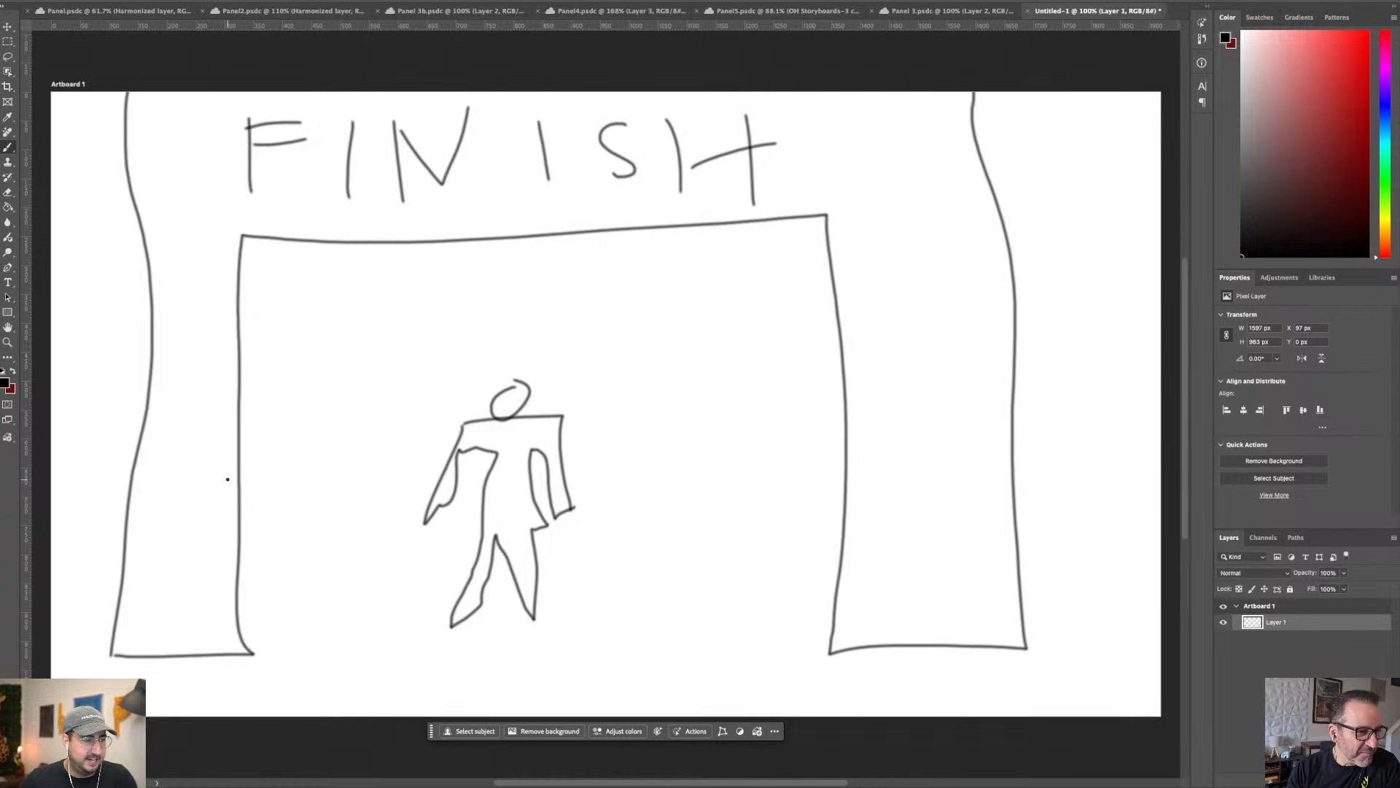
left_click_drag(245, 494, 851, 497)
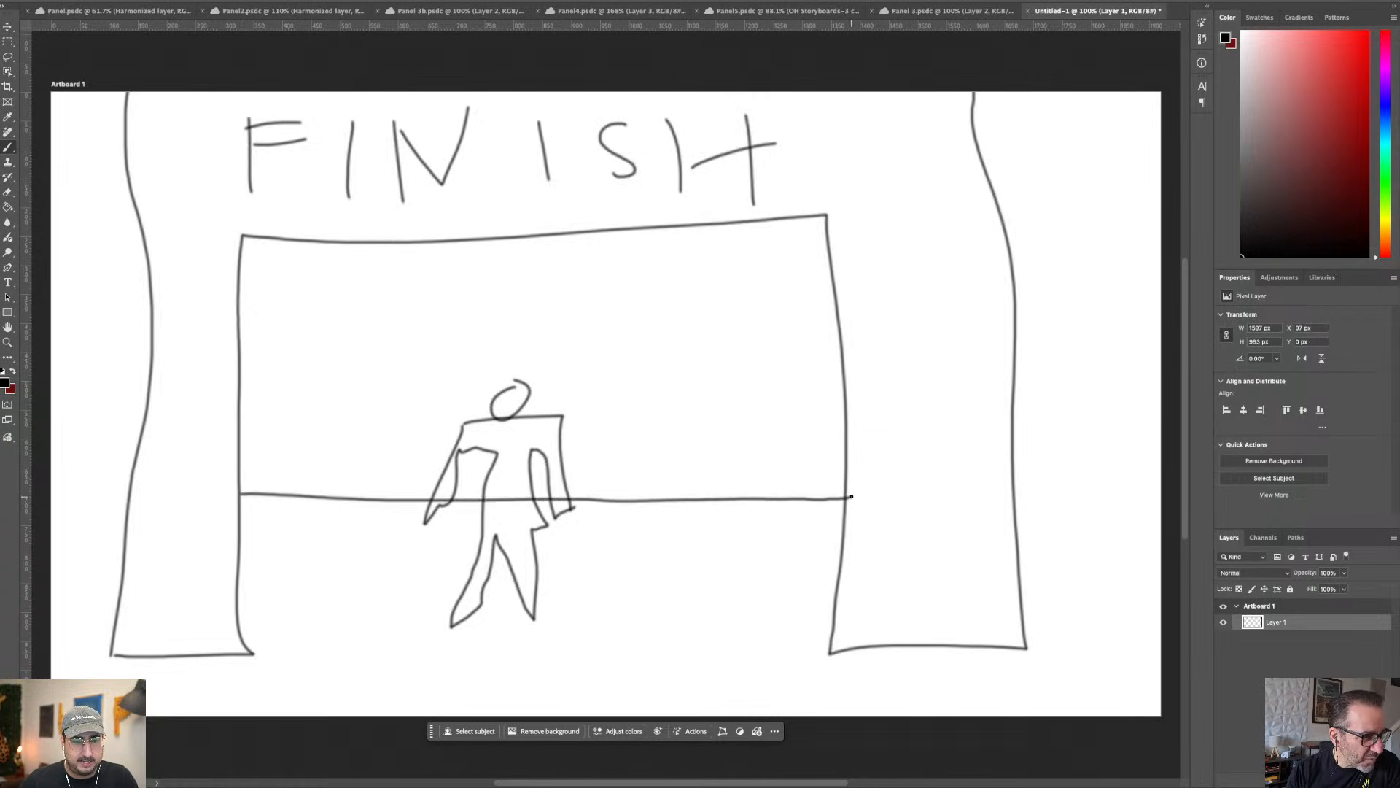
left_click_drag(241, 545, 830, 533)
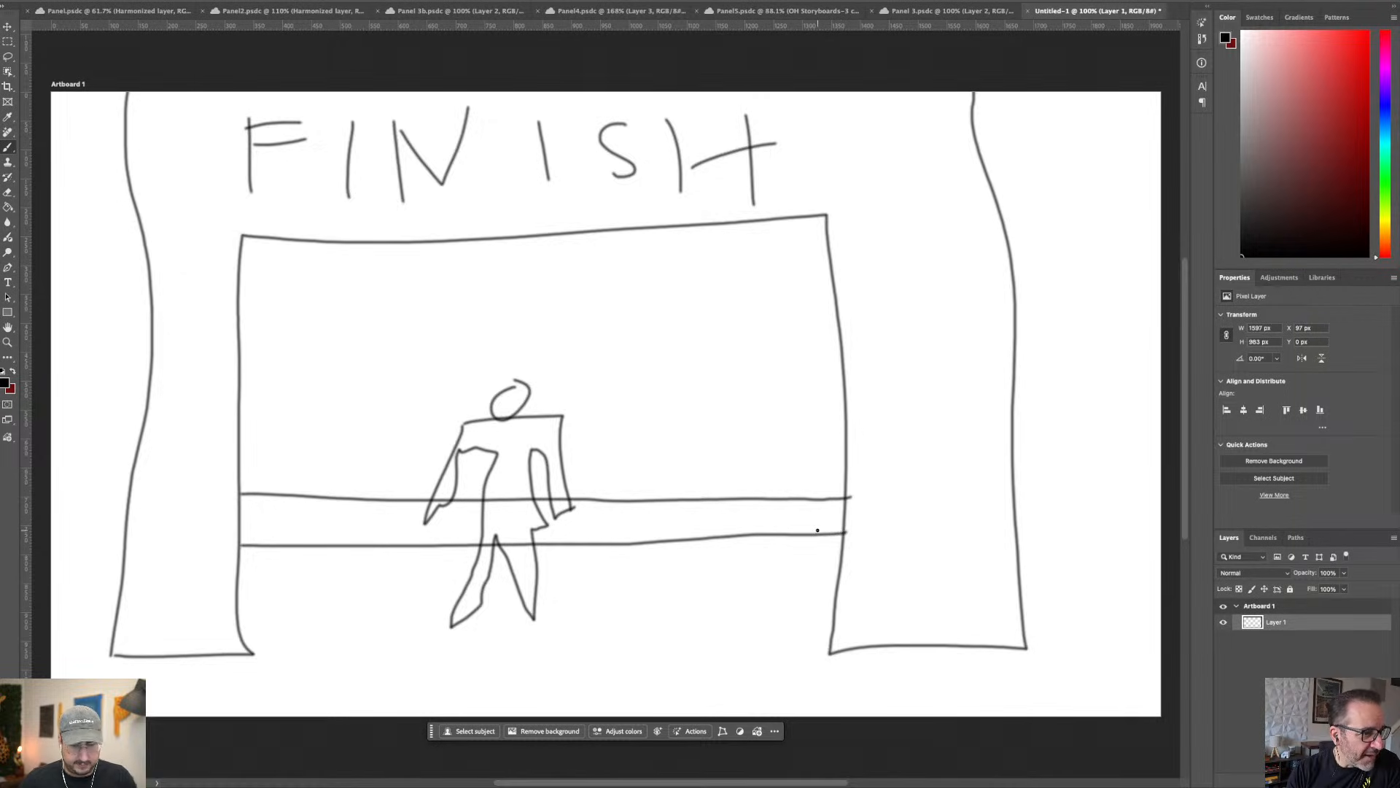
Step: Enlarge the brush to about the ribbon's height and paint the whole finish ribbon solid black across the arch
key("bracketright")
key("bracketright")
key("bracketright")
key("bracketright")
key("bracketright")
key("bracketright")
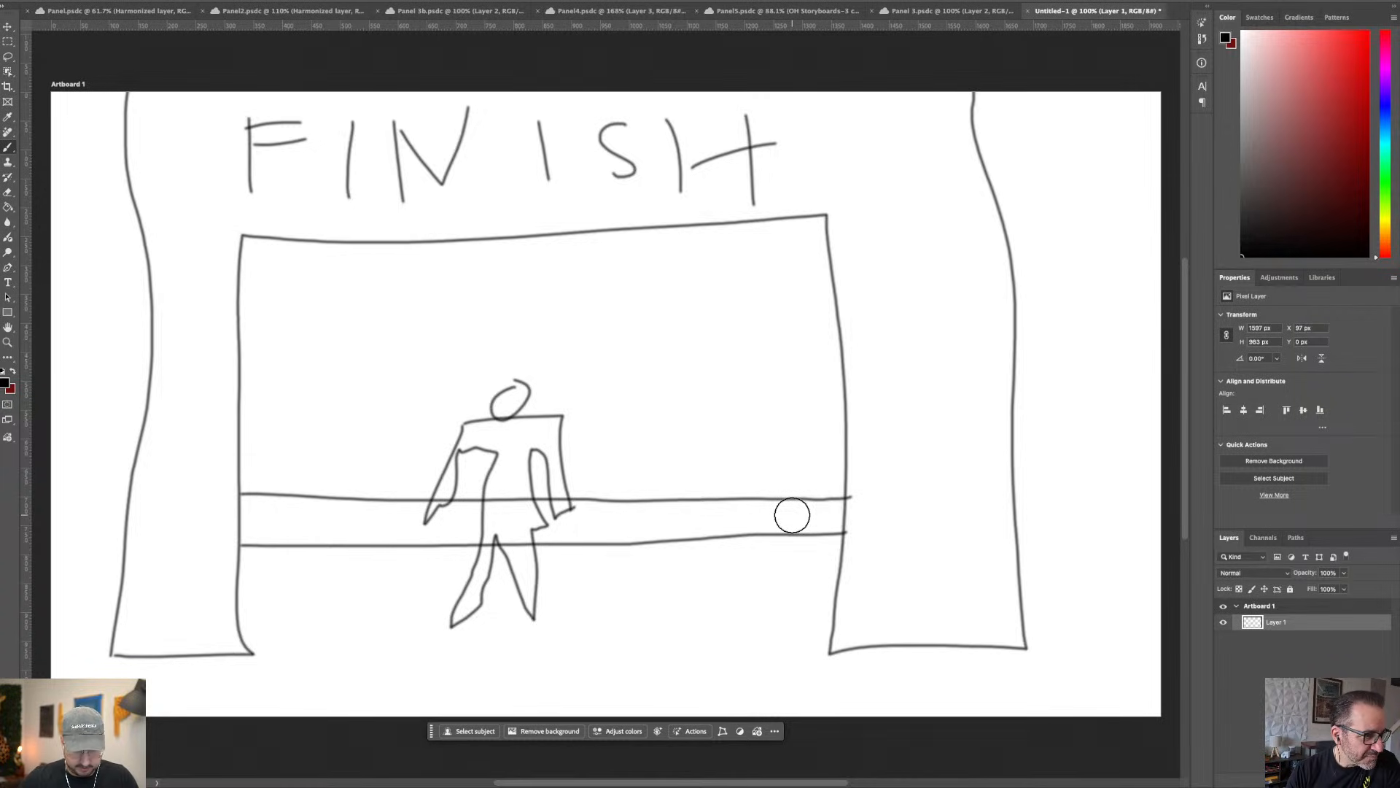
key("bracketright")
key("bracketleft")
key("bracketleft")
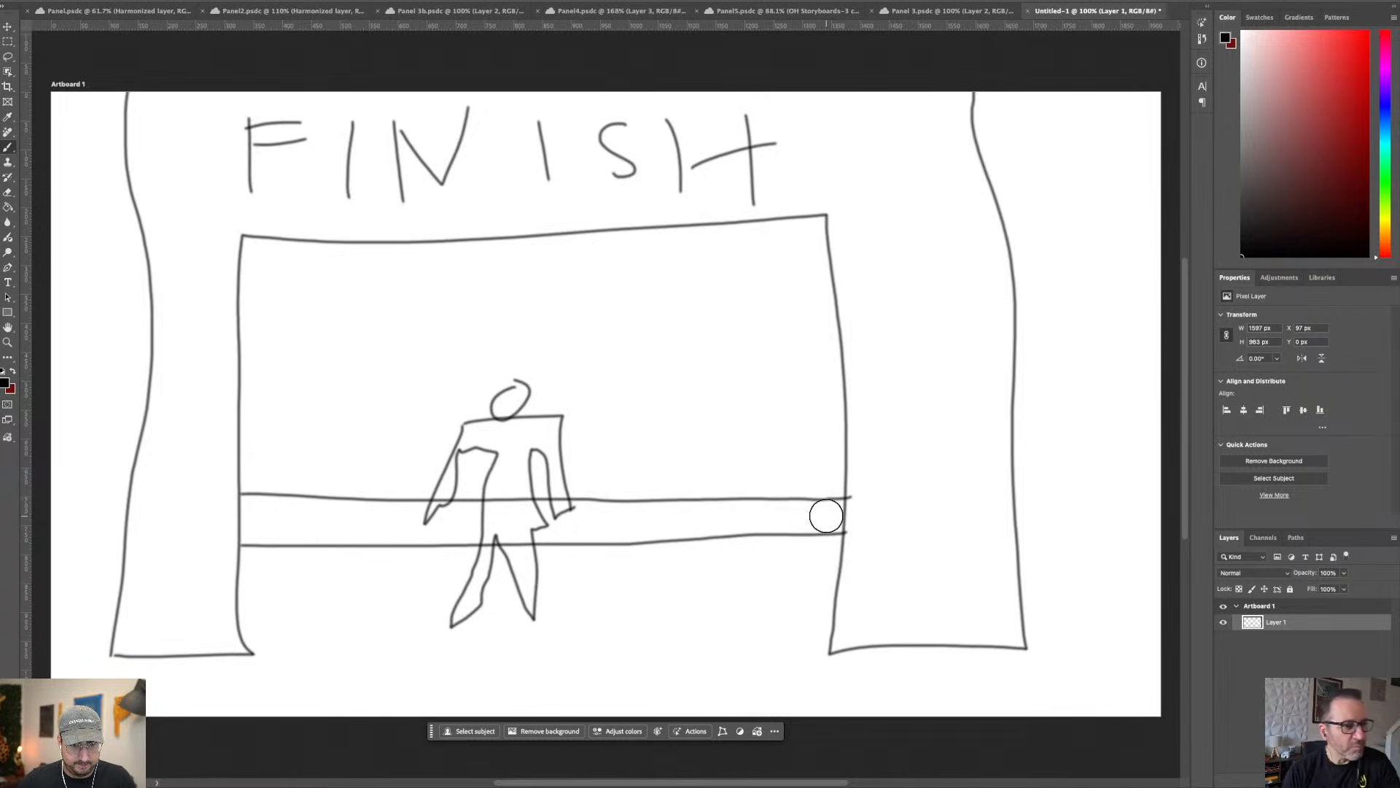
left_click(826, 516)
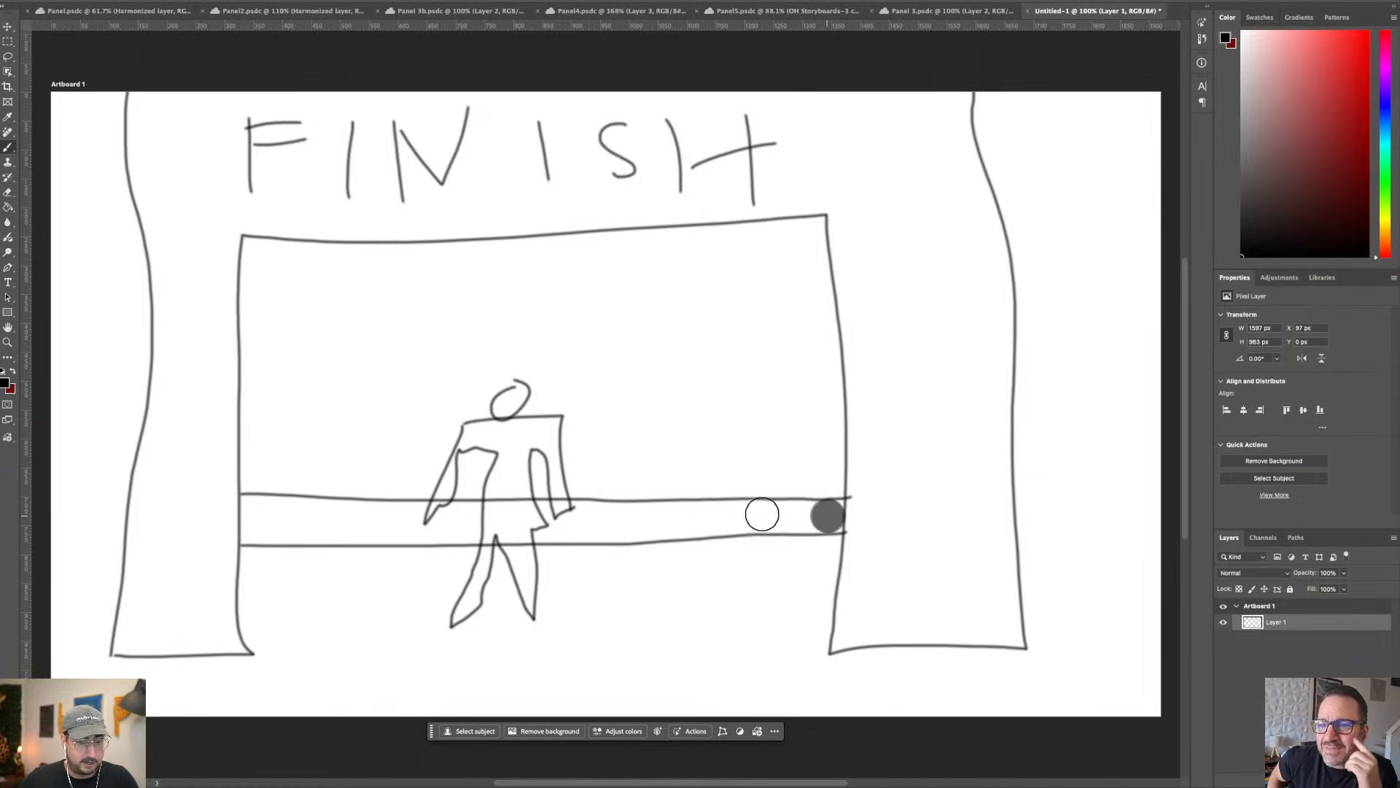
left_click(254, 511, "shift")
mouse_move(254, 511)
left_mouse_down()
mouse_move(256, 530)
mouse_move(654, 516)
mouse_move(370, 541)
mouse_move(825, 512)
mouse_move(256, 532)
mouse_move(416, 540)
left_mouse_up()
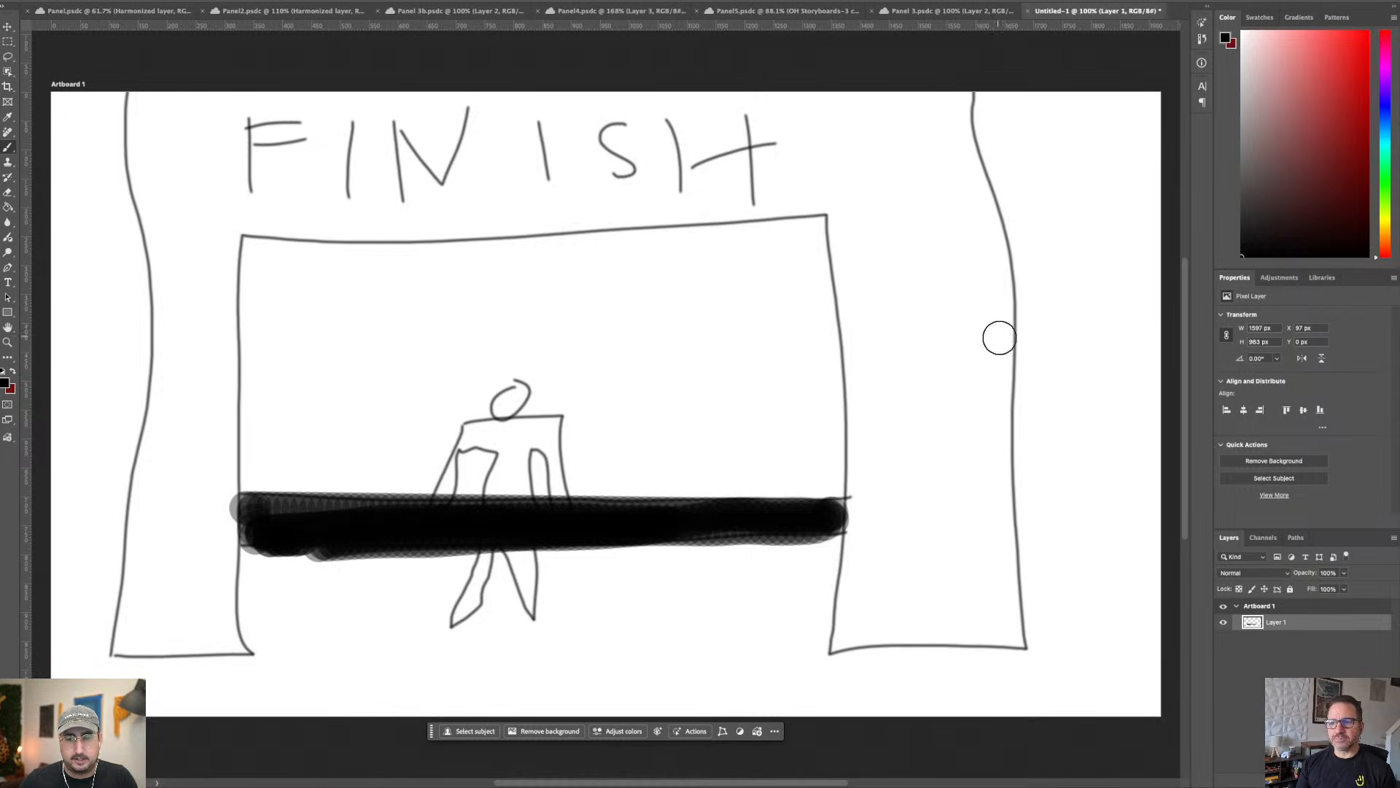
Step: Reduce the brush to a thin size and sketch a row of spectators' heads and shoulders to the right of the arch
key("bracketleft")
key("bracketleft")
key("bracketleft")
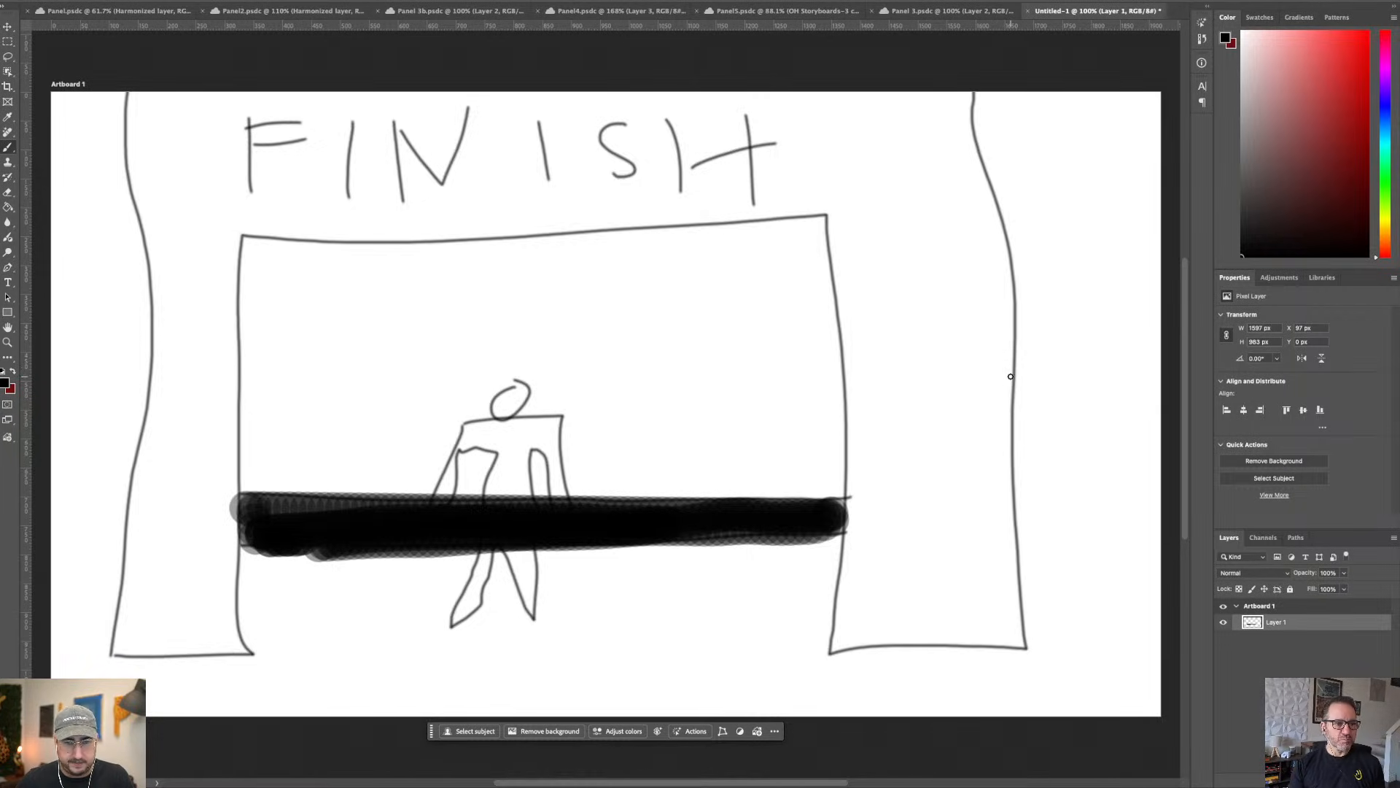
mouse_move(1012, 402)
left_mouse_down()
mouse_move(1102, 422)
mouse_move(1125, 395)
mouse_move(1146, 415)
left_mouse_up()
mouse_move(1021, 379)
left_mouse_down()
mouse_move(1055, 412)
mouse_move(1122, 391)
mouse_move(1156, 411)
left_mouse_up()
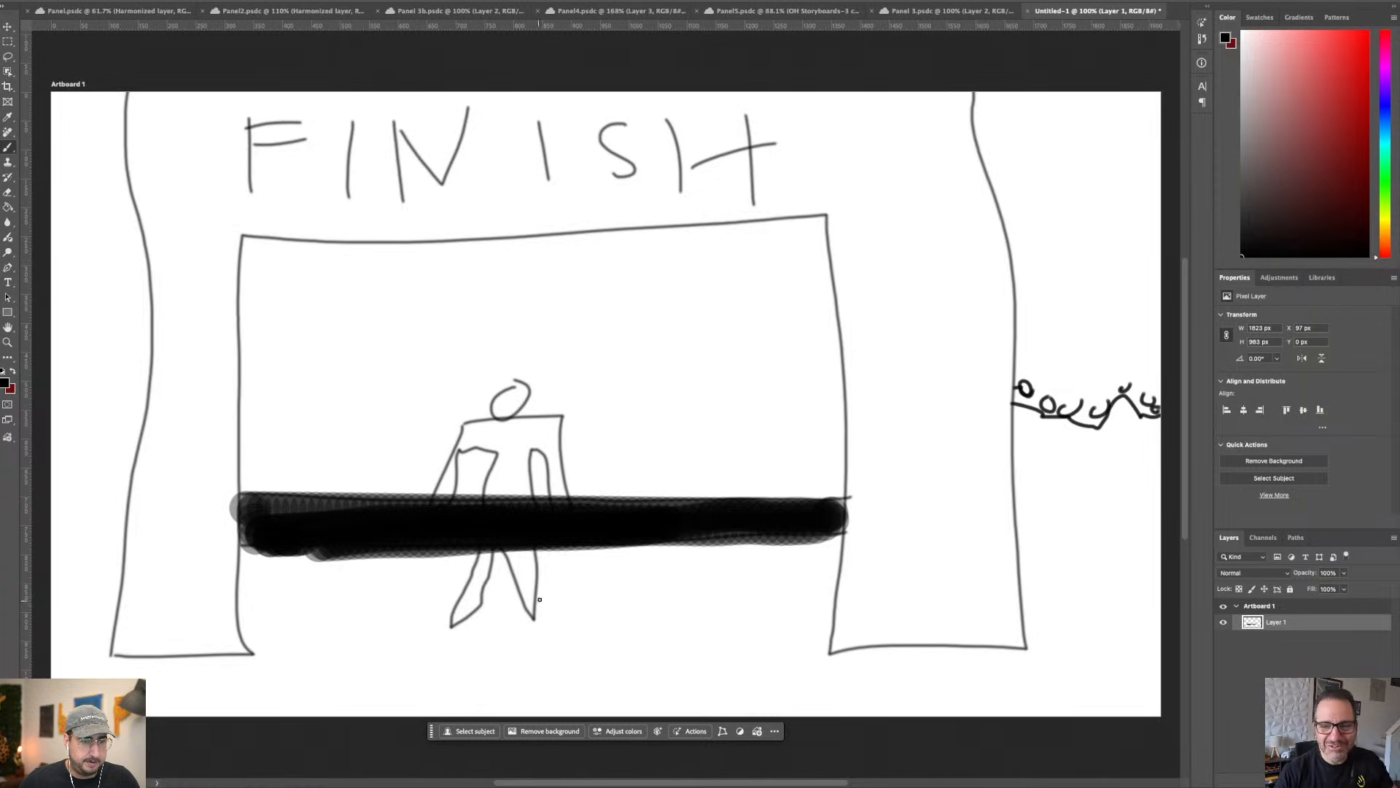
Step: Draw a dashed road line below the ribbon and a horizon line on both sides of the runner inside the arch
left_click_drag(559, 563, 555, 687)
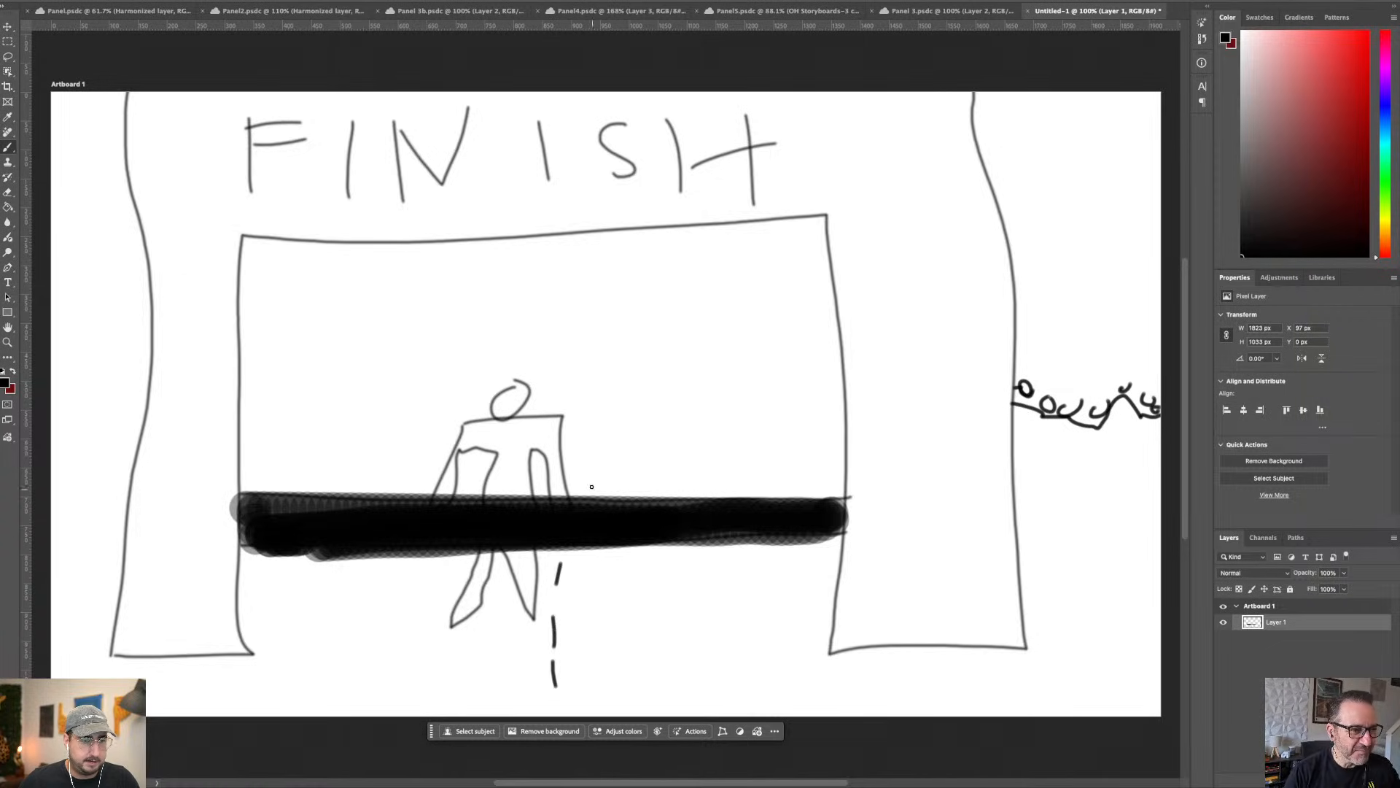
left_click_drag(243, 469, 441, 469)
left_click_drag(566, 462, 848, 452)
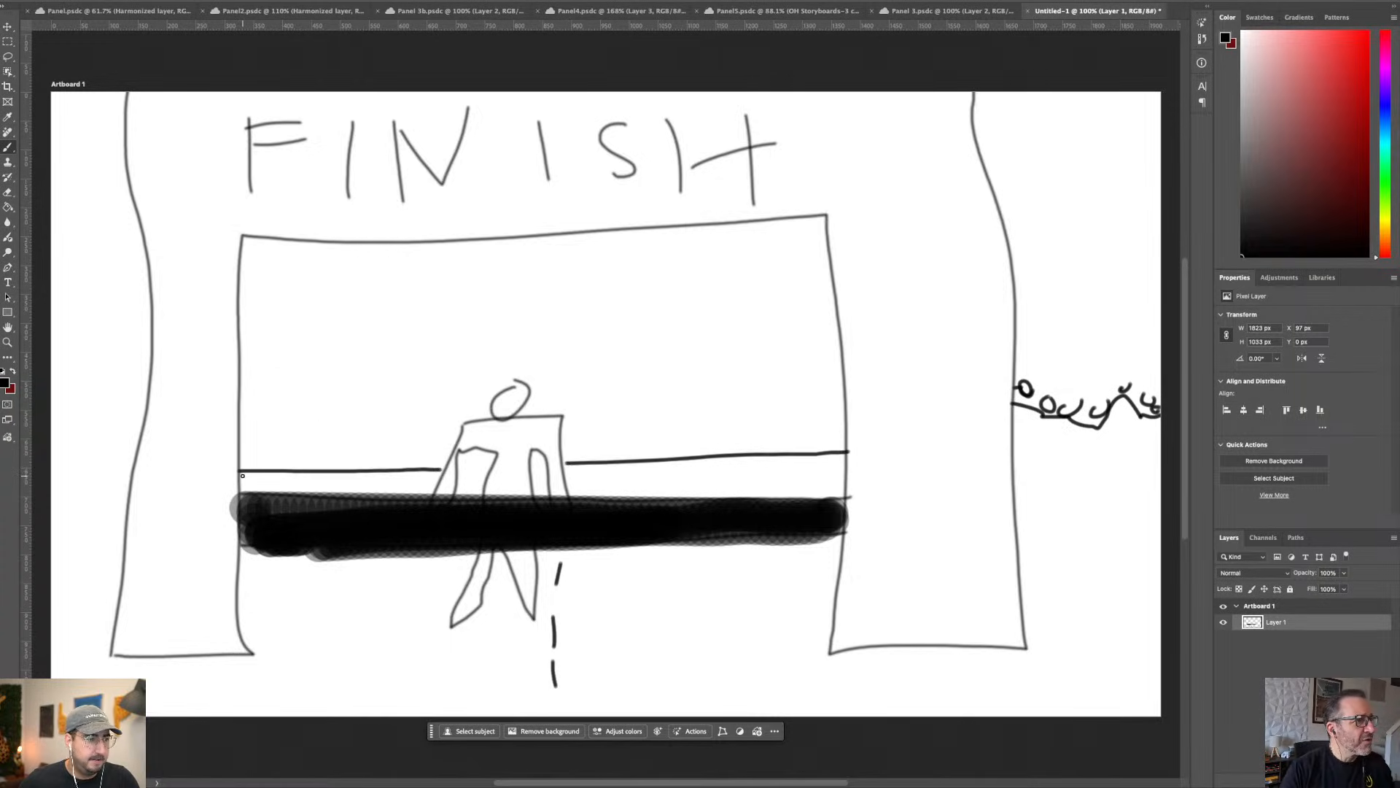
Step: Sketch two buildings behind the runner's left side, a tree and tall building on the right, and spectators left of the arch
mouse_move(250, 473)
left_mouse_down()
mouse_move(266, 241)
mouse_move(335, 265)
mouse_move(324, 474)
mouse_move(348, 361)
mouse_move(362, 345)
mouse_move(401, 353)
mouse_move(383, 471)
left_mouse_up()
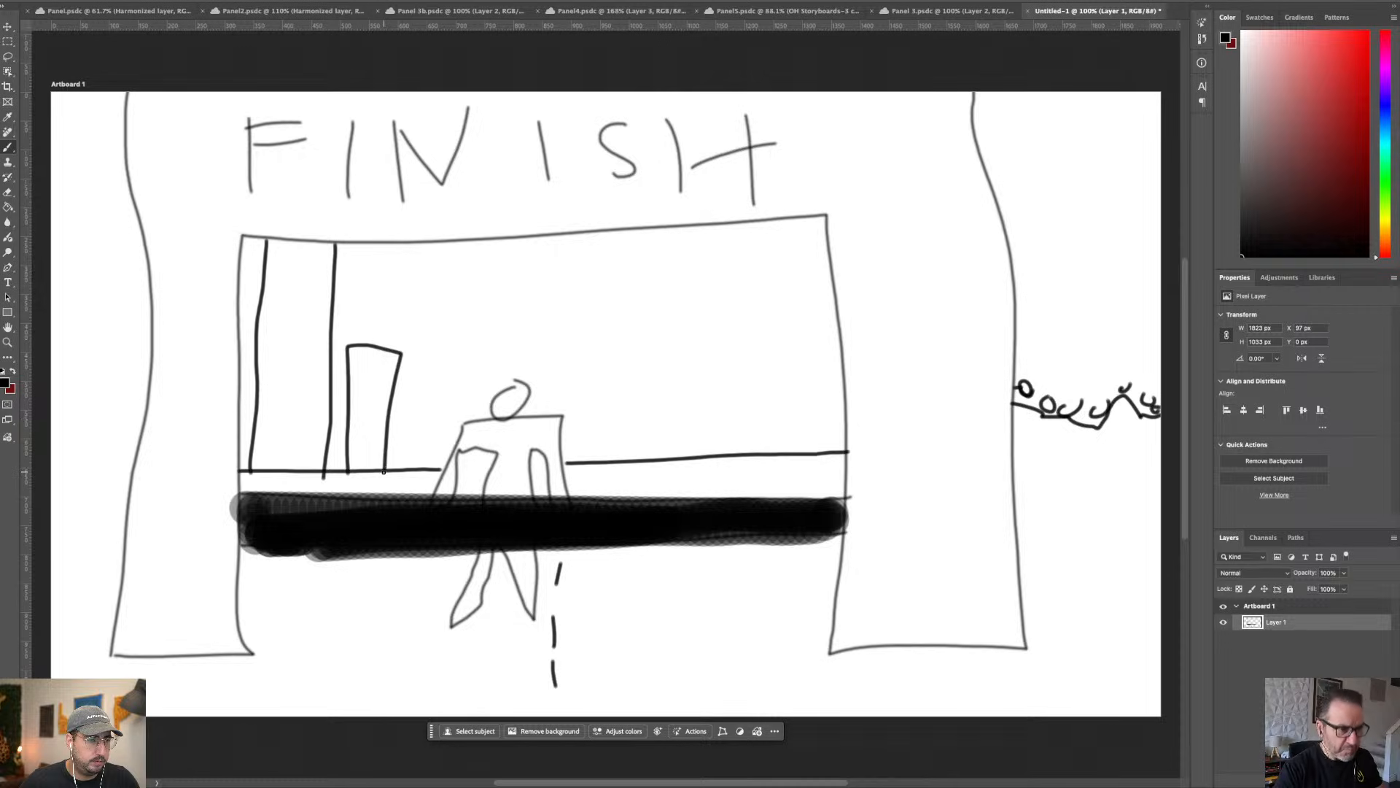
mouse_move(605, 461)
left_mouse_down()
mouse_move(613, 384)
mouse_move(592, 384)
mouse_move(565, 354)
mouse_move(557, 315)
mouse_move(593, 295)
mouse_move(678, 319)
mouse_move(680, 350)
mouse_move(645, 357)
mouse_move(625, 454)
left_mouse_up()
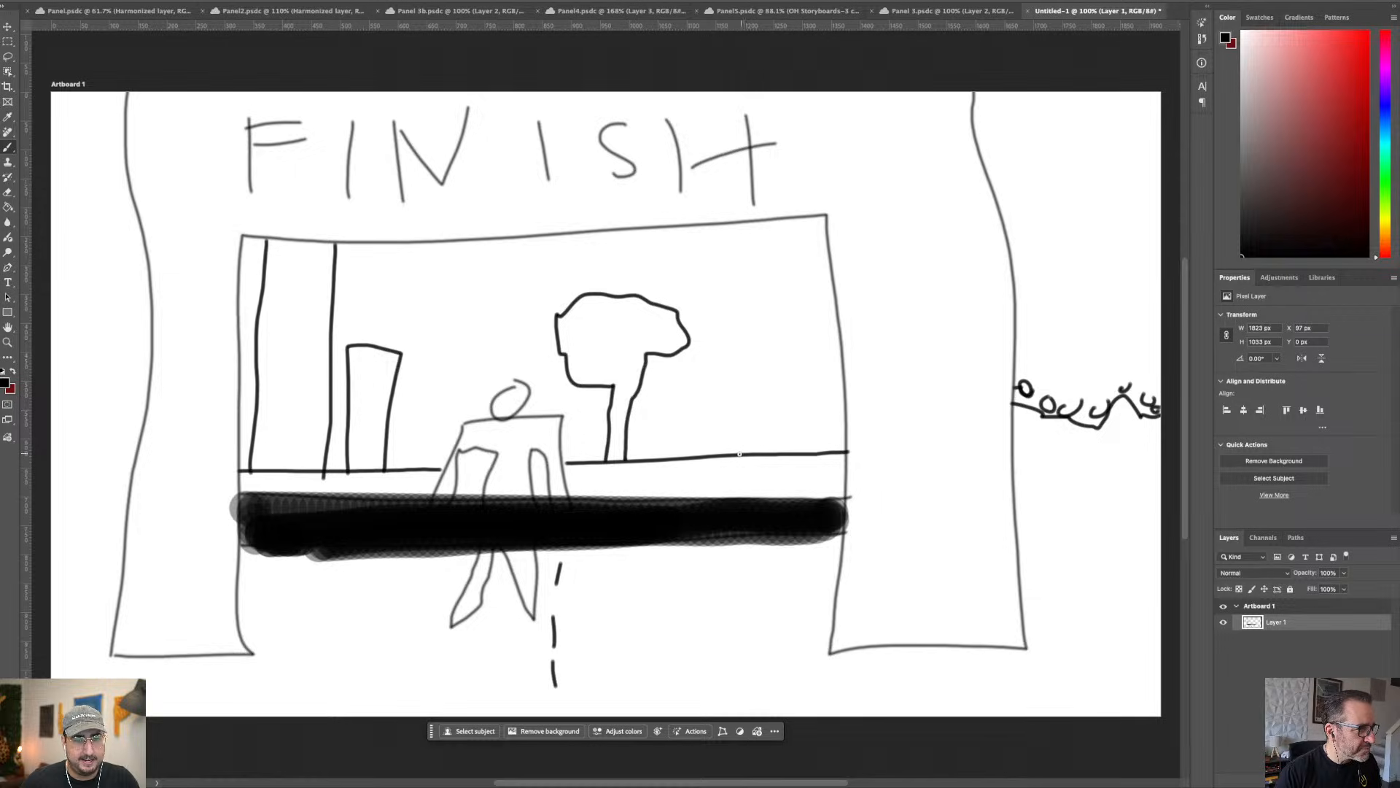
mouse_move(739, 454)
left_mouse_down()
mouse_move(727, 248)
mouse_move(786, 245)
mouse_move(807, 270)
mouse_move(799, 442)
left_mouse_up()
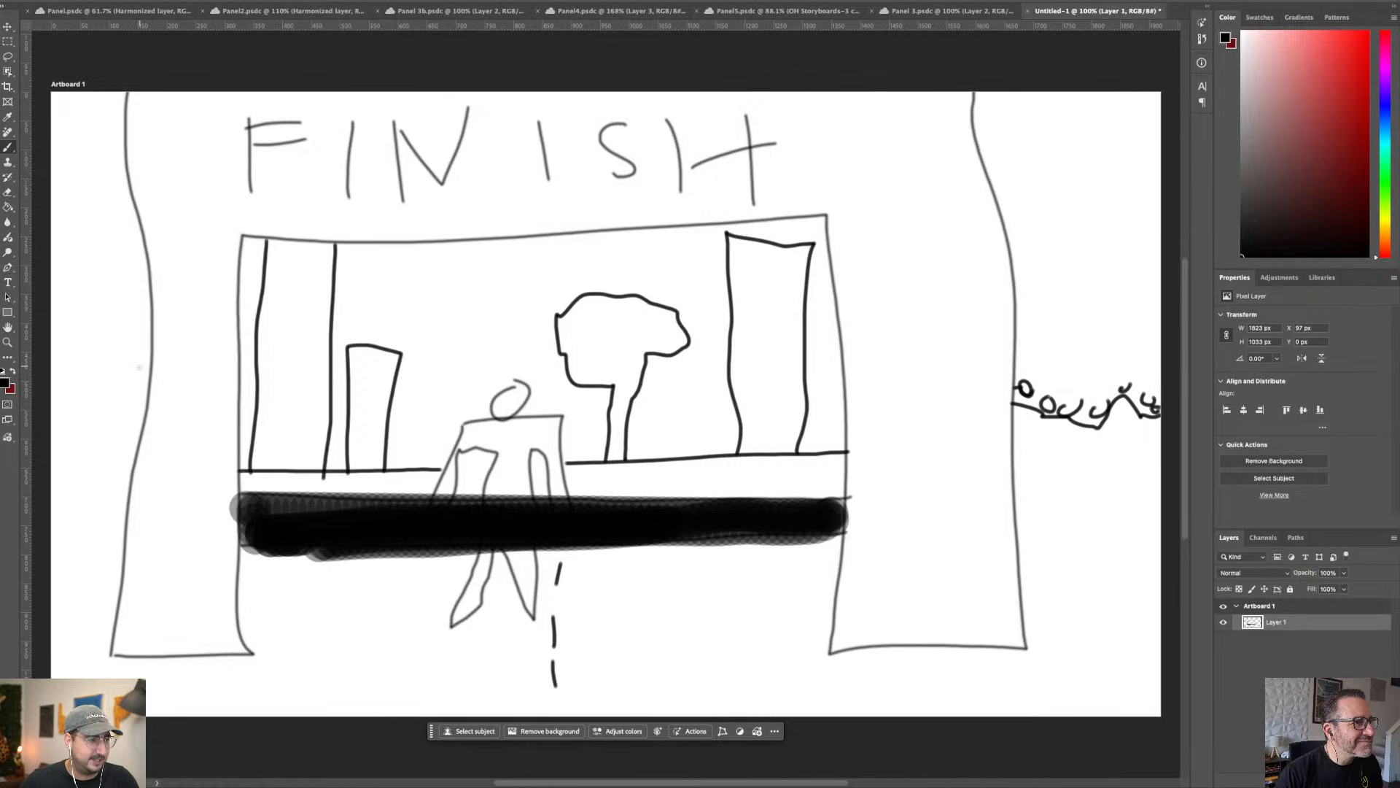
mouse_move(152, 372)
left_mouse_down()
mouse_move(47, 370)
mouse_move(71, 355)
mouse_move(138, 368)
mouse_move(116, 333)
left_mouse_up()
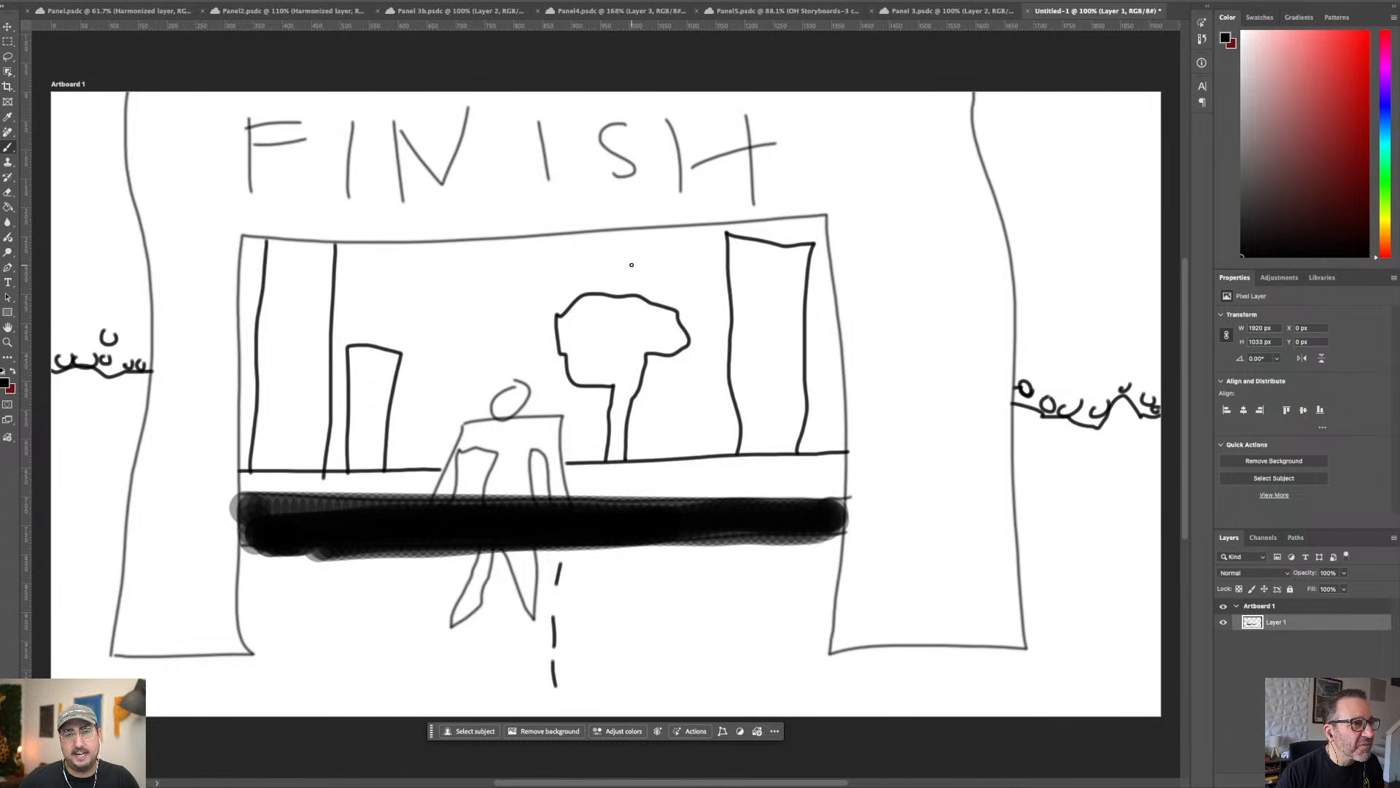
Step: Save the finish-line sketch, choosing cloud documents as the storage location
key("super+s")
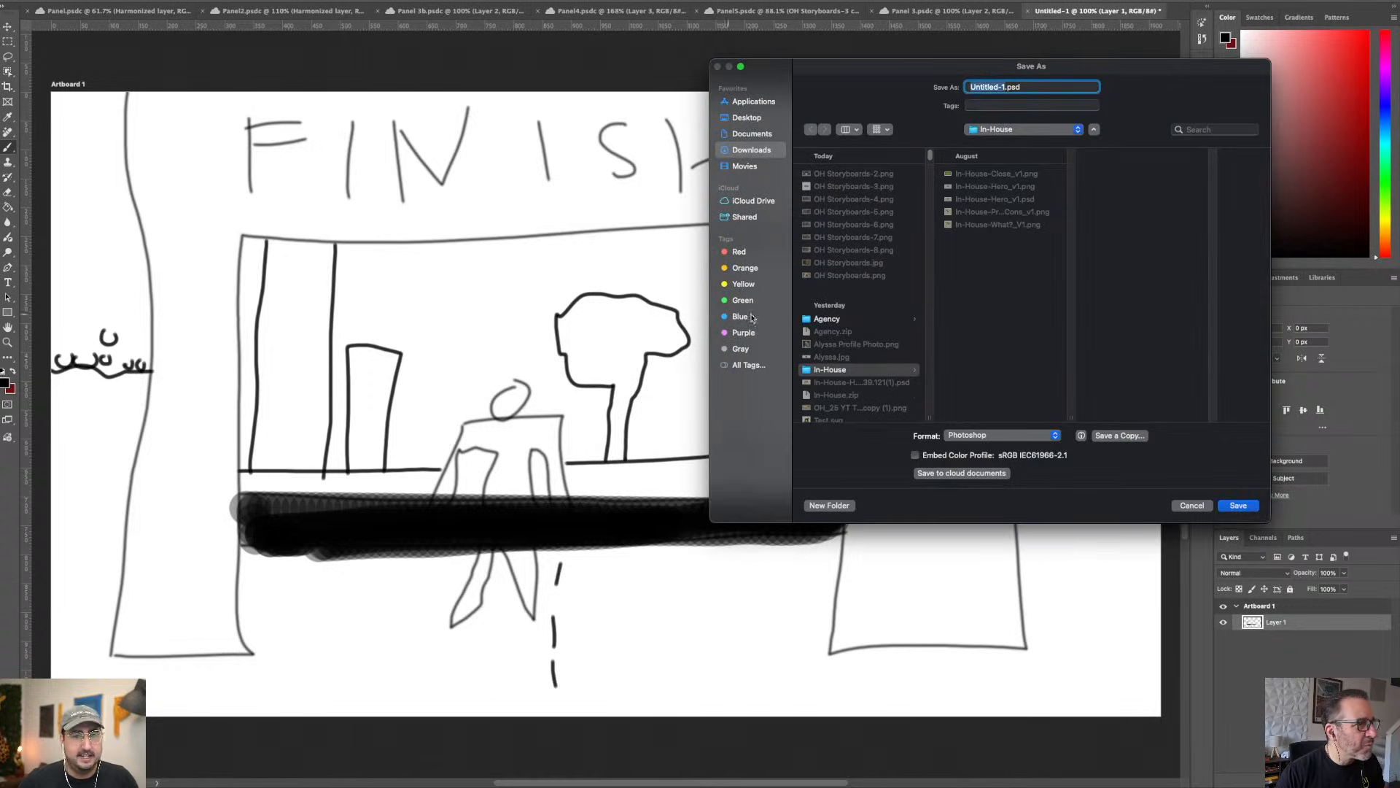
left_click(948, 472)
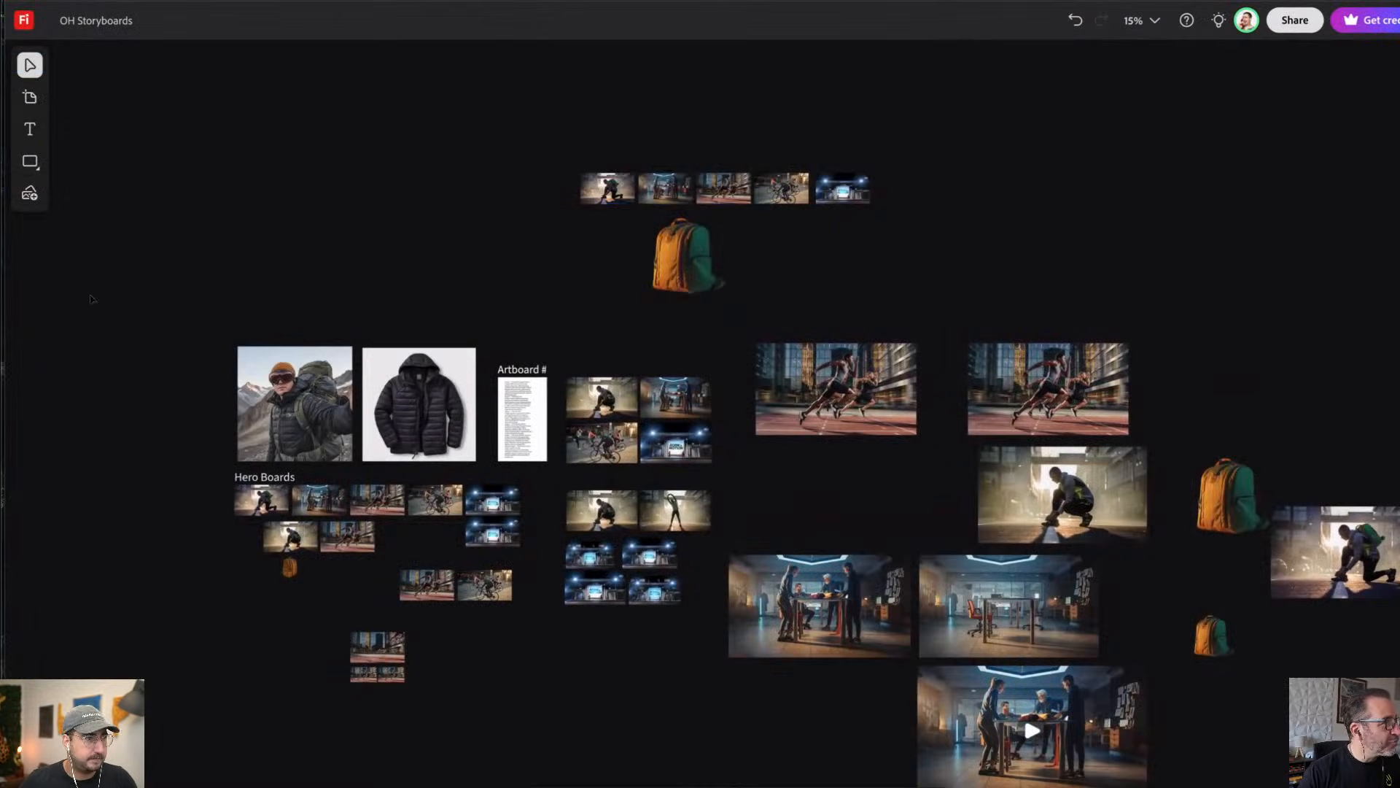
Step: In Firefly Boards, browse the image presets for the black puffer jacket and inspect the Outdoor club preset's setup
left_click(412, 409)
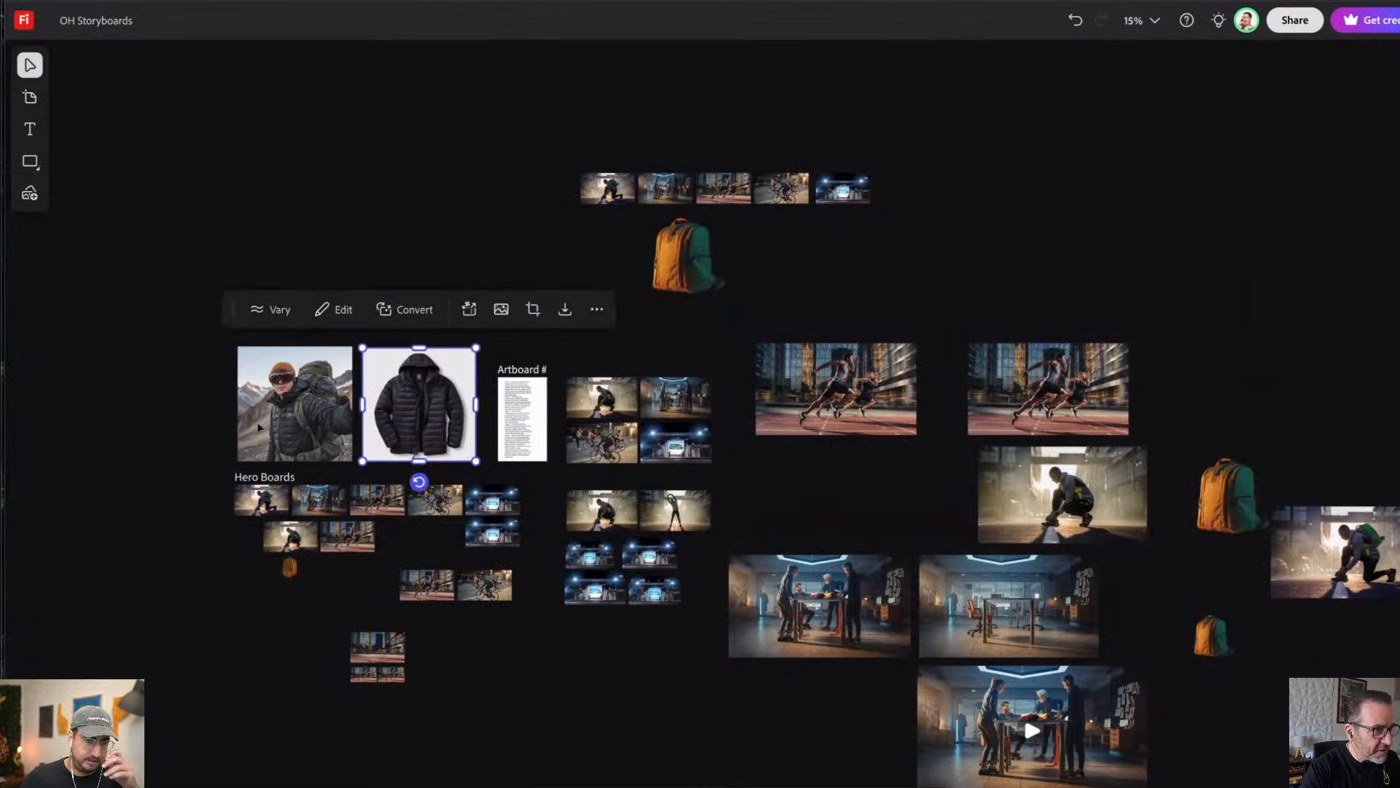
scroll(803, 509, "up", 10)
scroll(803, 509, "left", 10)
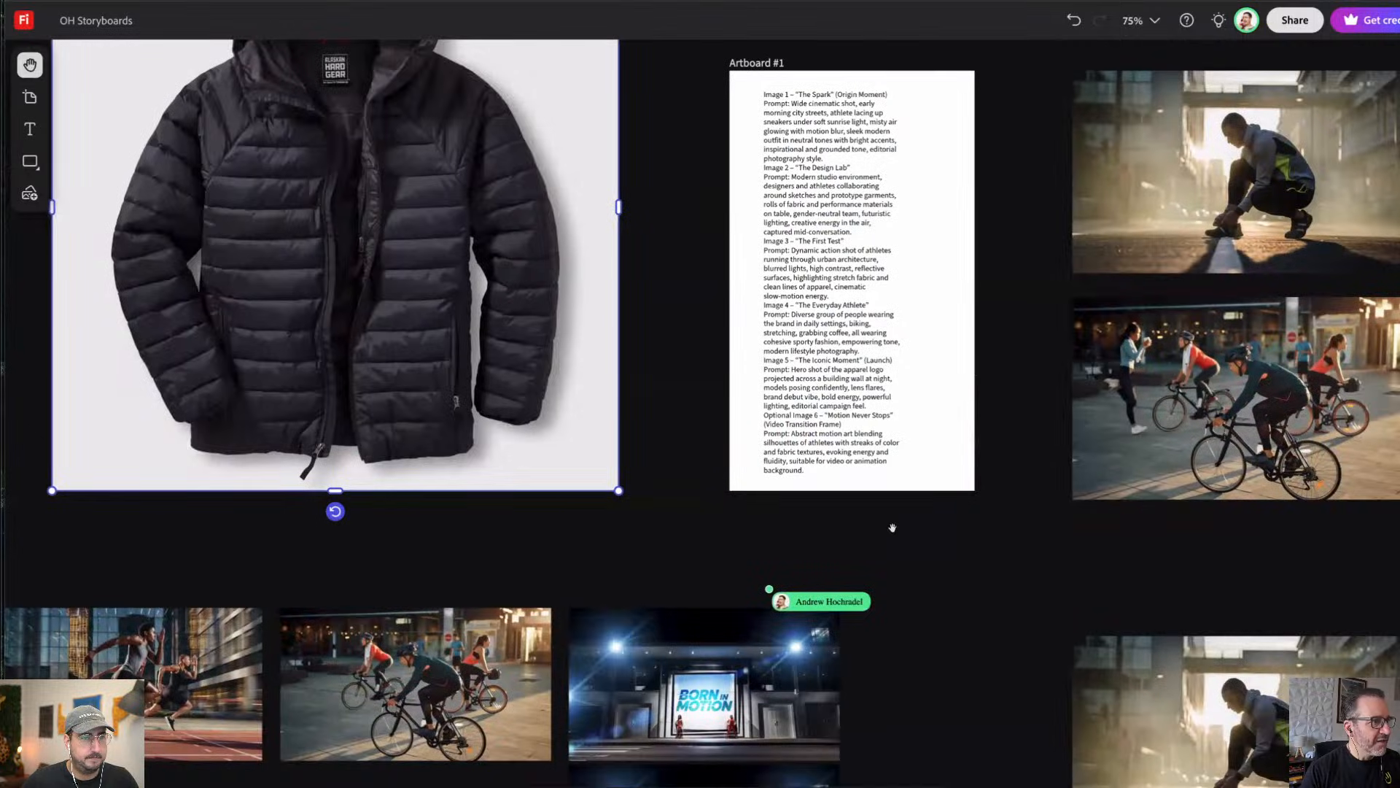
scroll(893, 528, "left", 10)
scroll(893, 527, "up", 3)
left_click(938, 710)
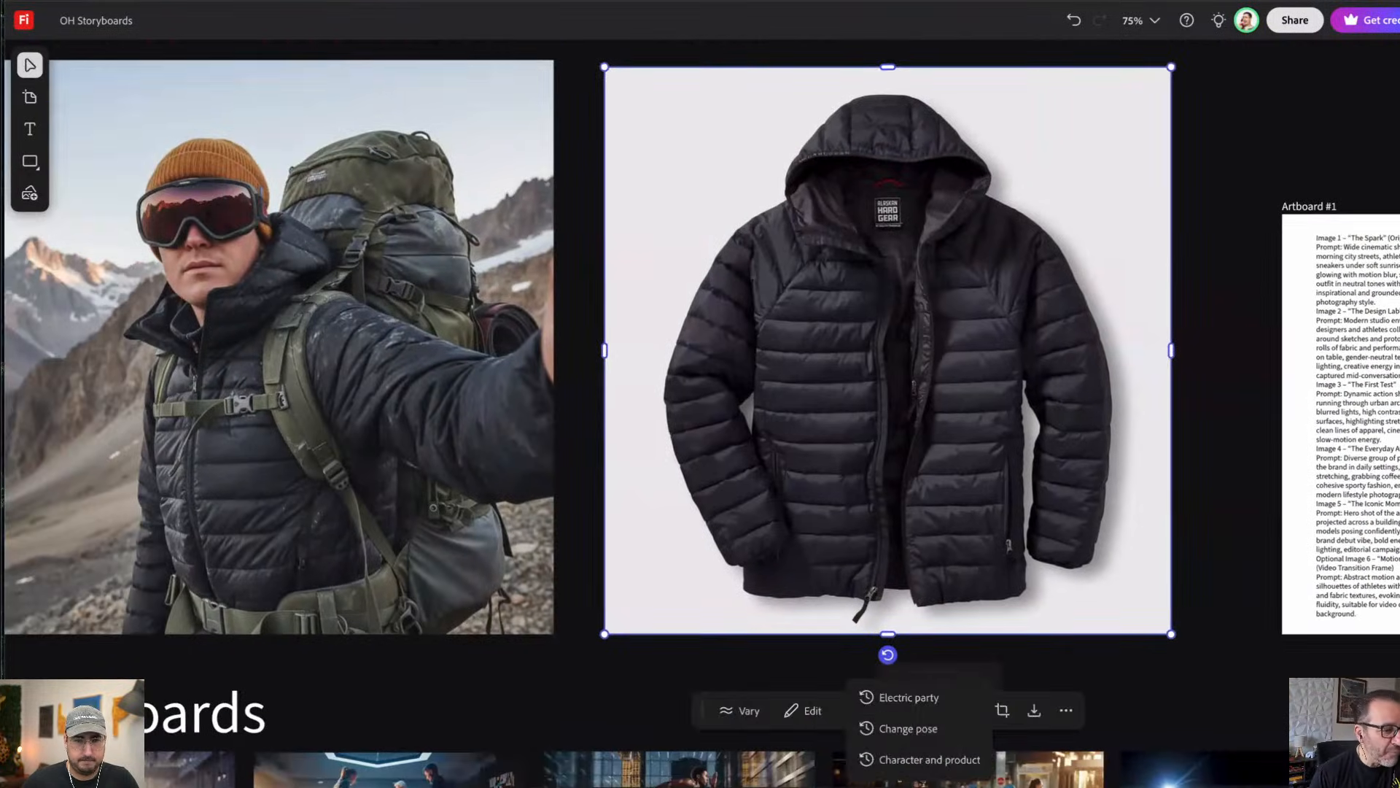
left_click(908, 783)
scroll(729, 713, "down", 1)
scroll(729, 712, "down", 5)
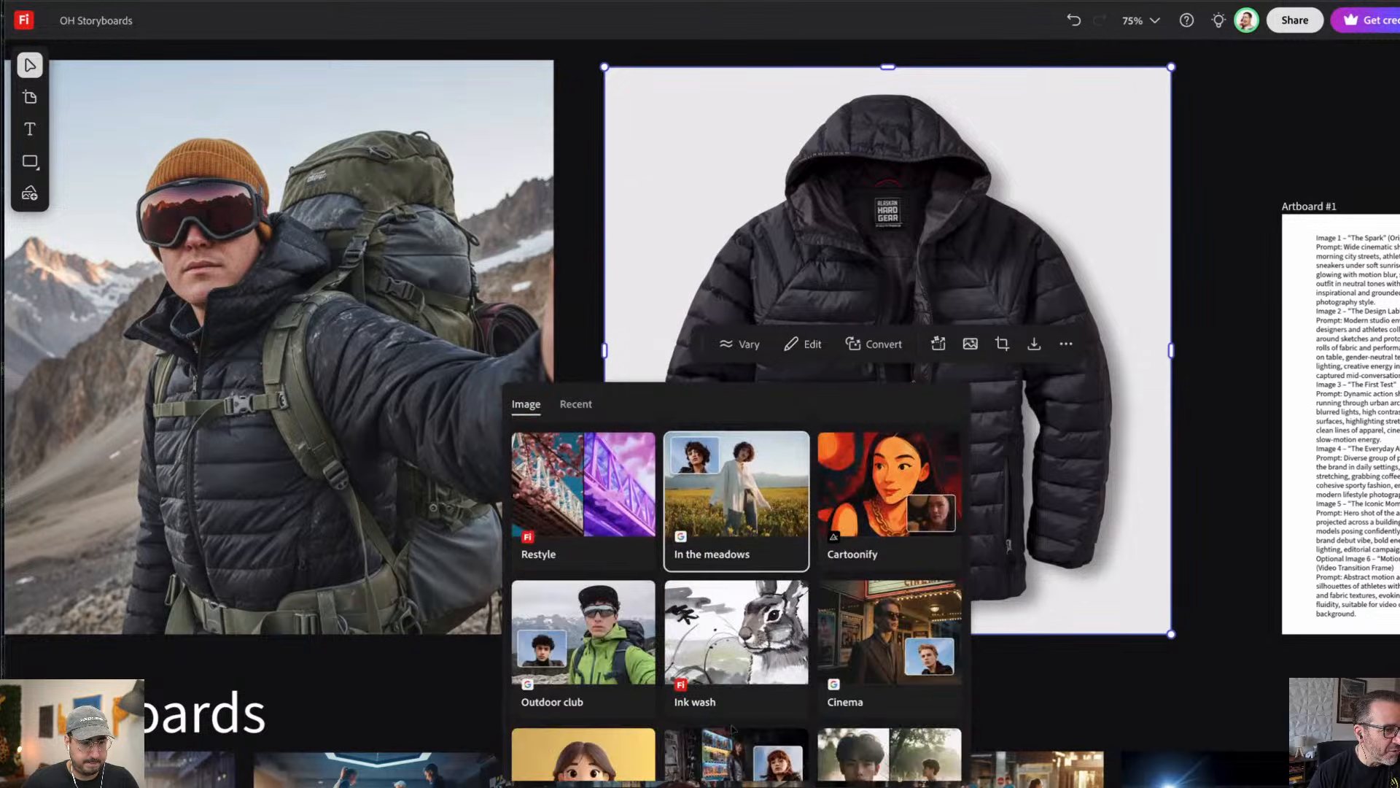
left_click(569, 664)
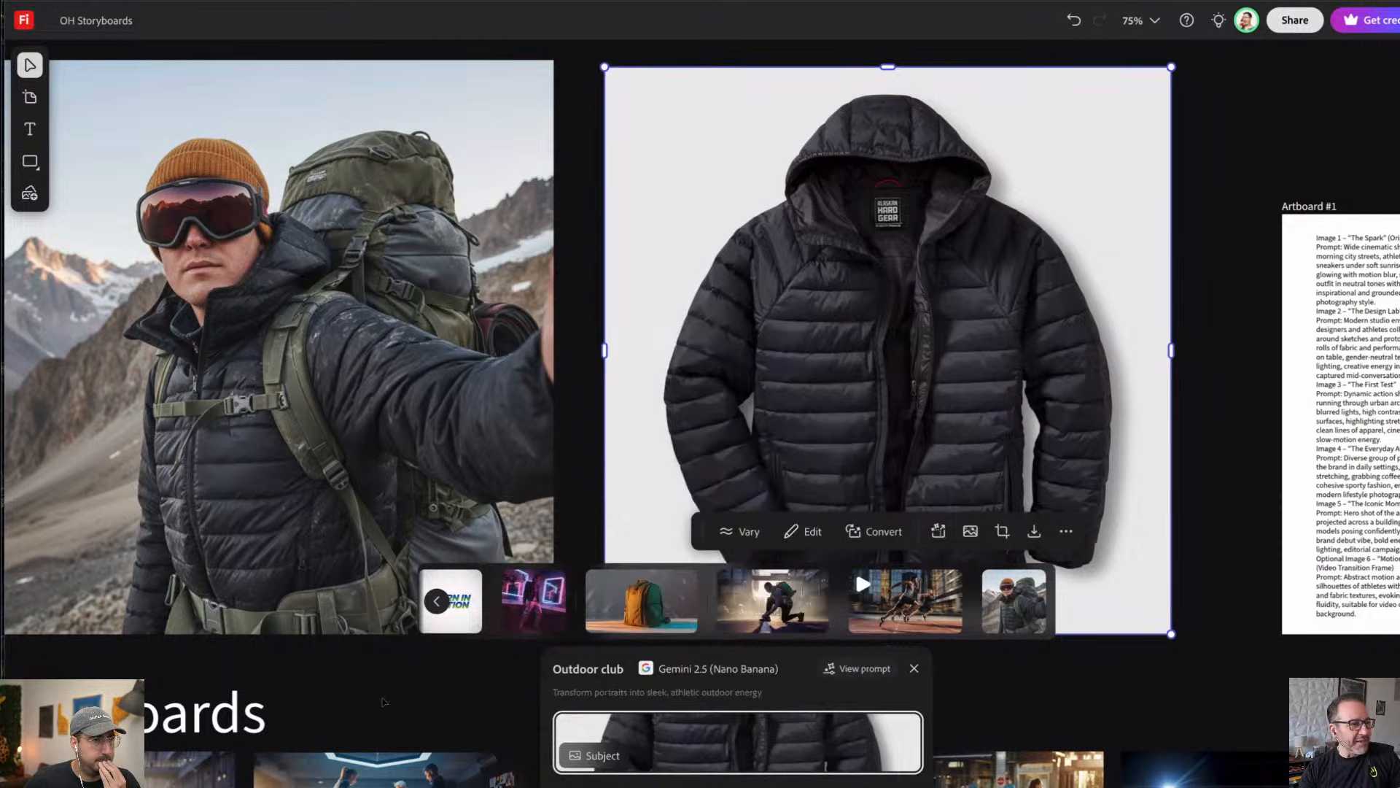
left_click(430, 657)
scroll(430, 657, "left", 5)
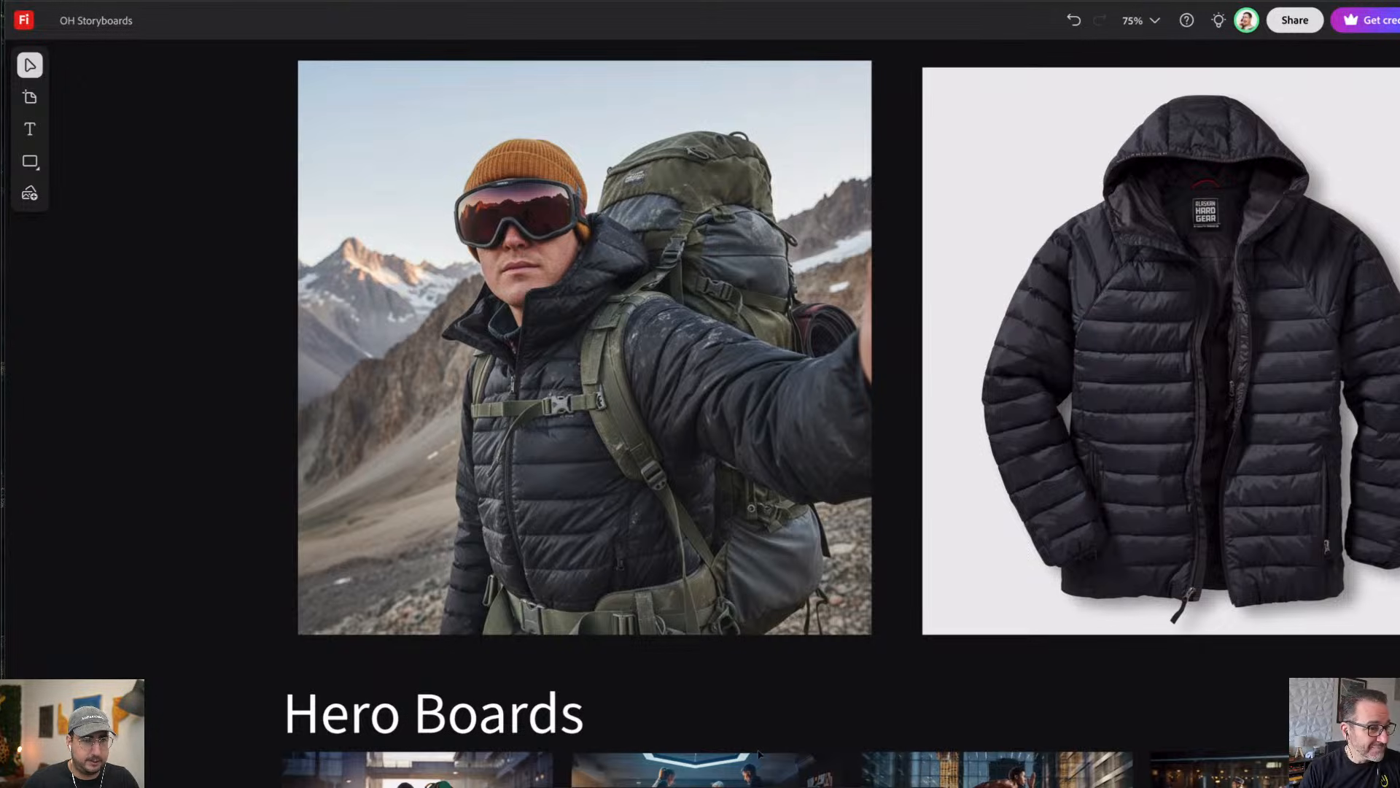
Step: Look through the preset gallery again, including Mashup, Virtual try-on, Change pose and Character and product
left_click(894, 786)
left_click(905, 786)
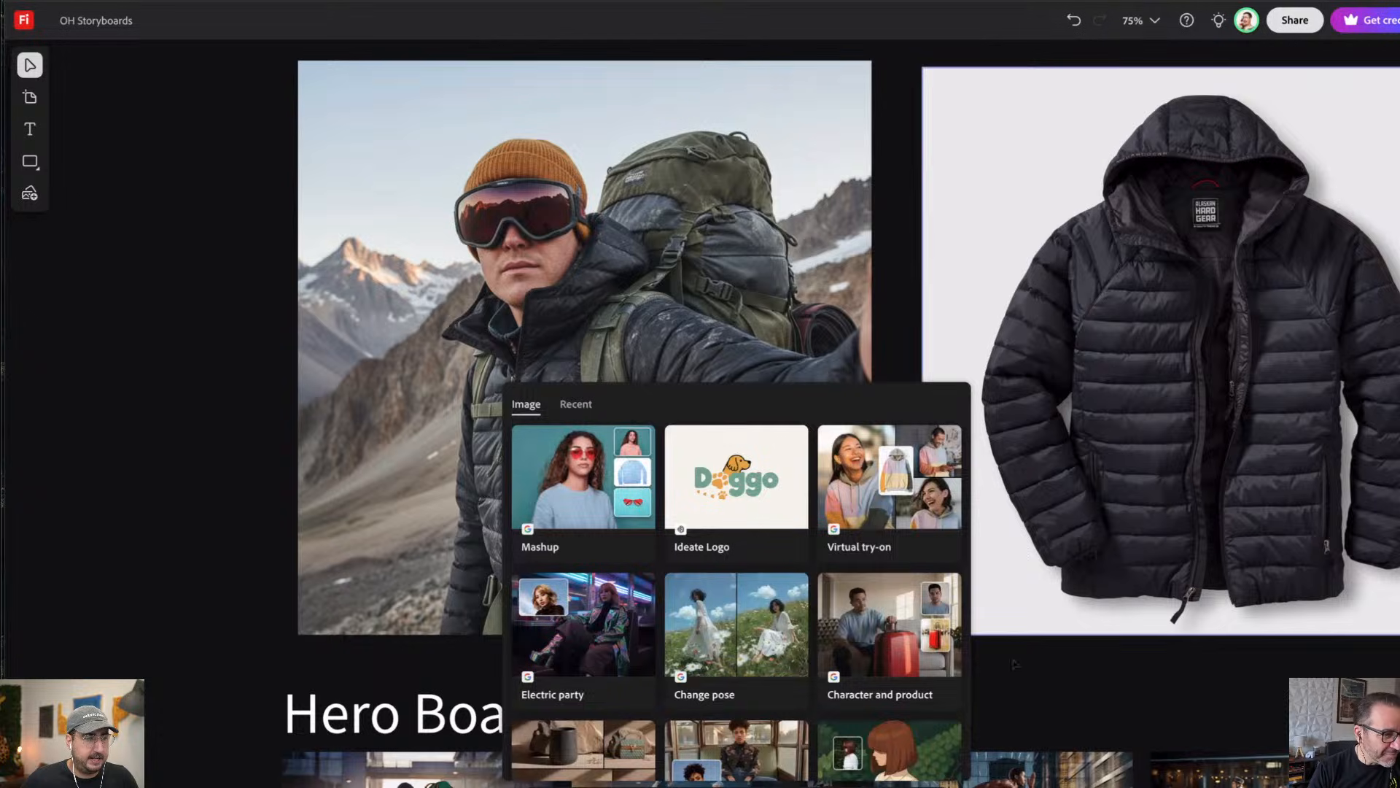
left_click(1014, 663)
left_click(976, 584)
left_click(882, 729)
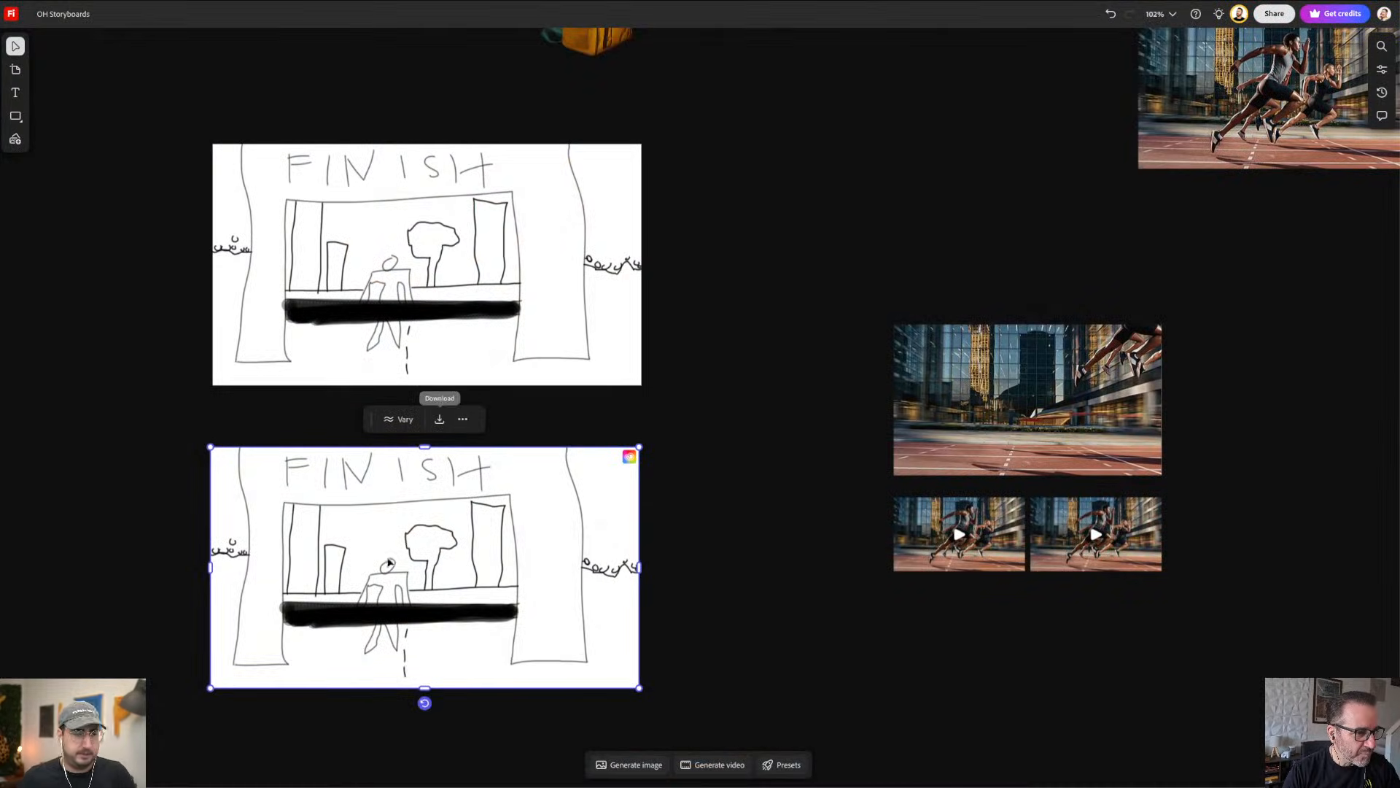
Step: Reposition the lower copy of the finish-line sketch and start editing it with Gemini 2.5 (Nano Banana)
mouse_move(392, 563)
left_mouse_down()
mouse_move(468, 434)
mouse_move(391, 587)
left_mouse_up()
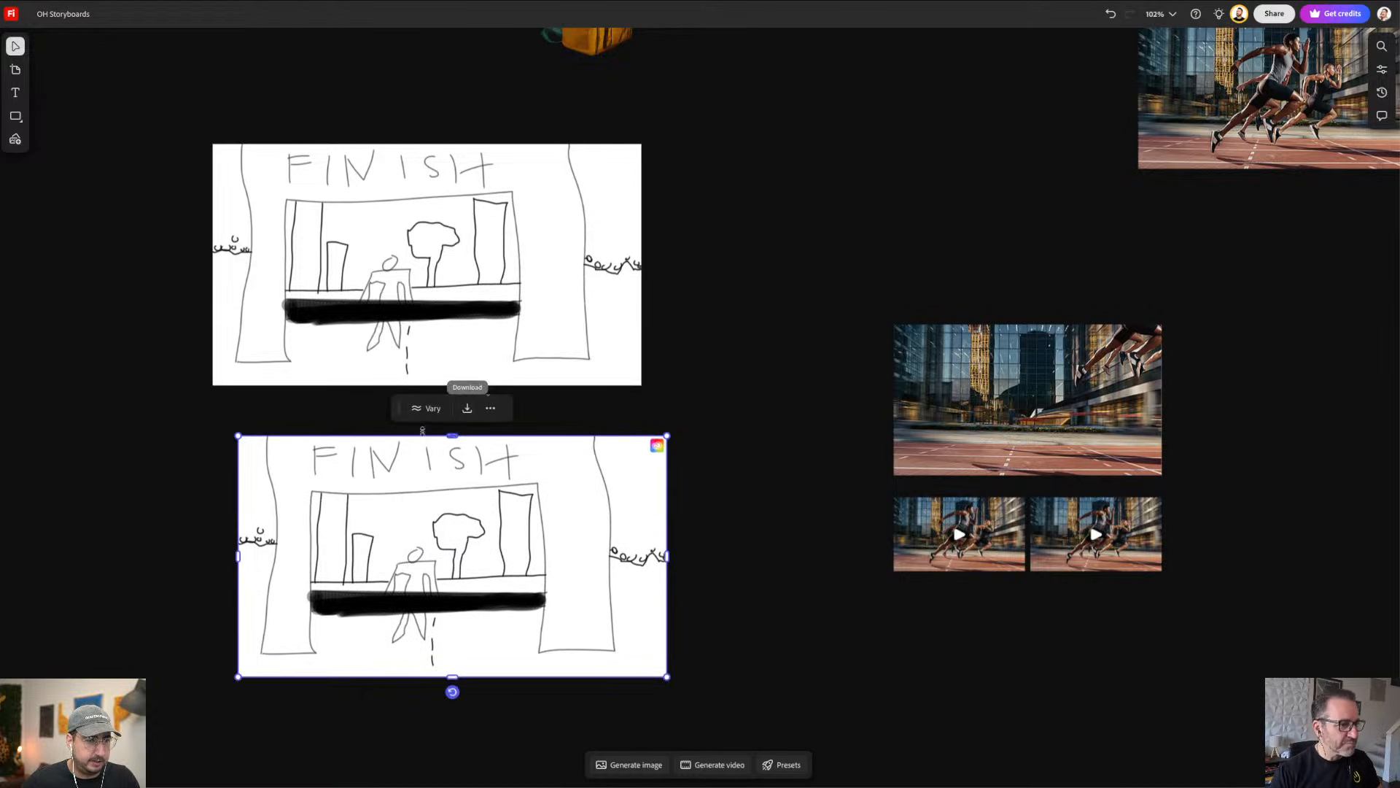
left_click(700, 440)
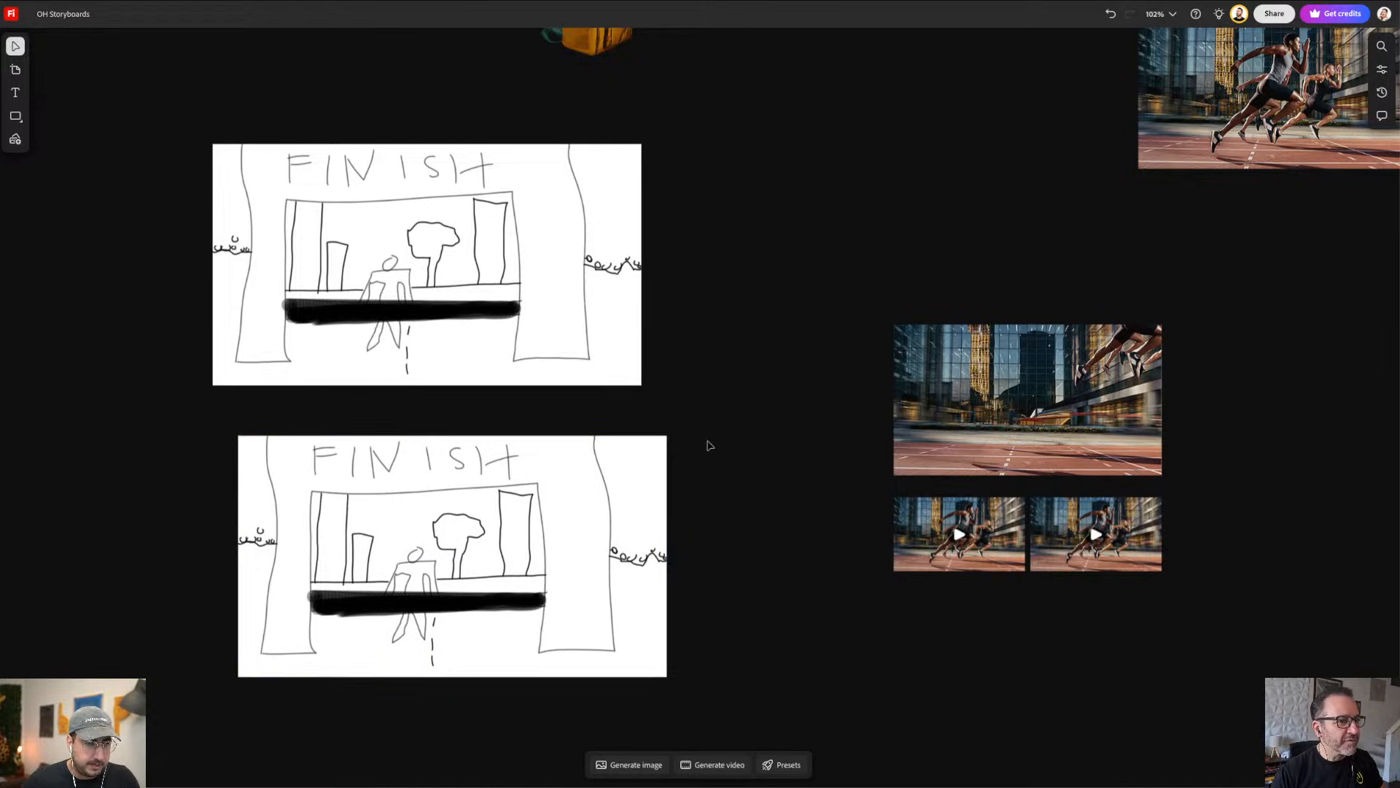
left_click(642, 460)
left_click(387, 410)
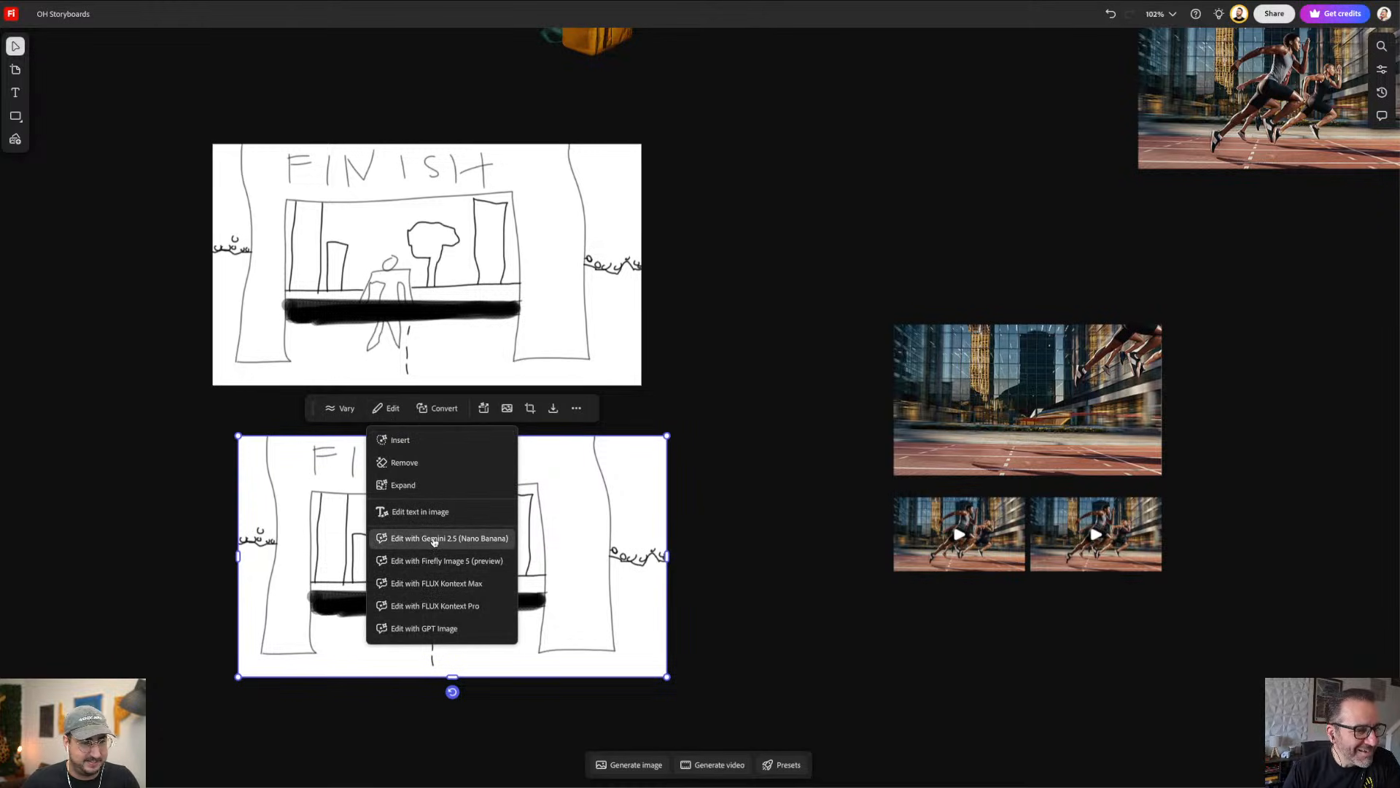
left_click(434, 539)
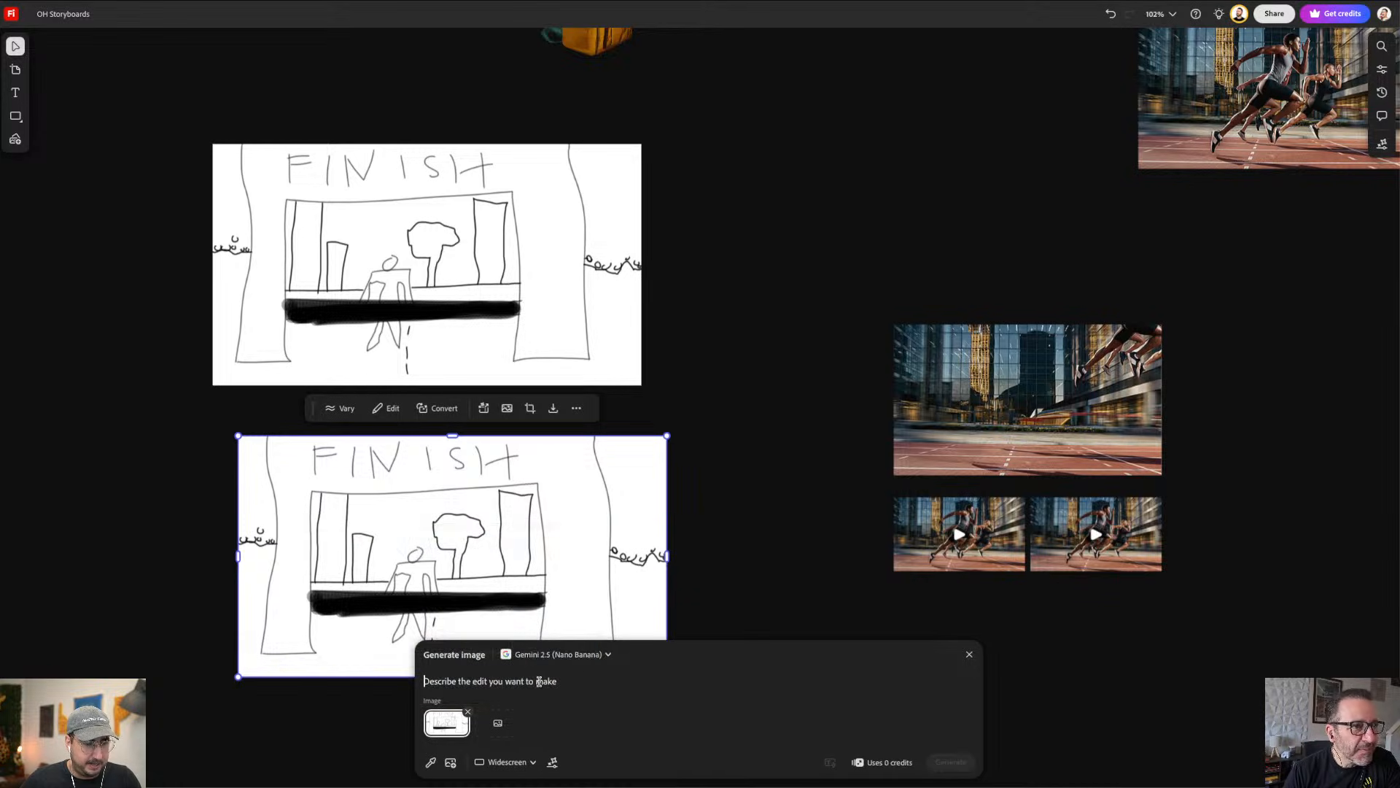
Step: Generate an image from "a runner crossing the finish line at a race with trees and building in the background, crowds along the edges of the photo, photorealistic"
type("a runner cr")
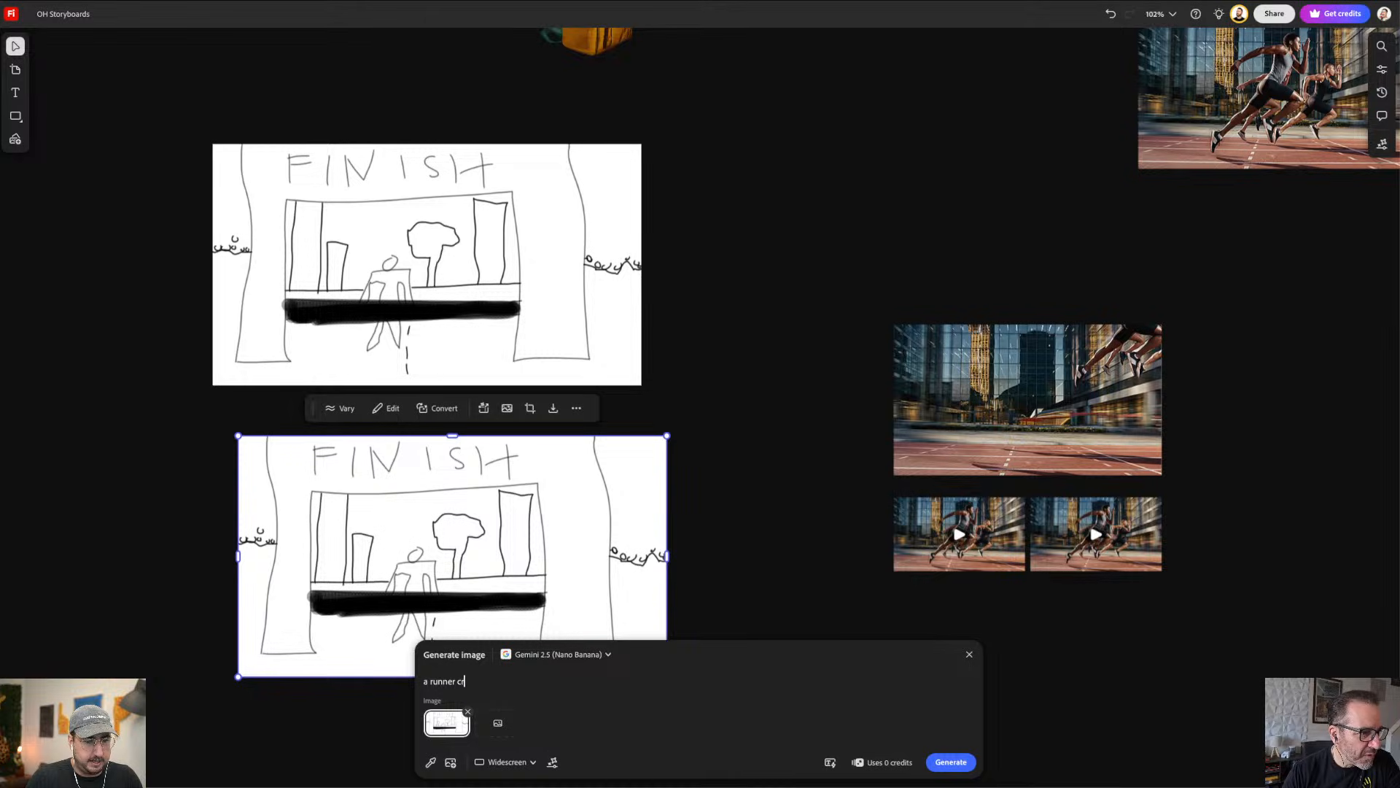
type("ossing the finish ")
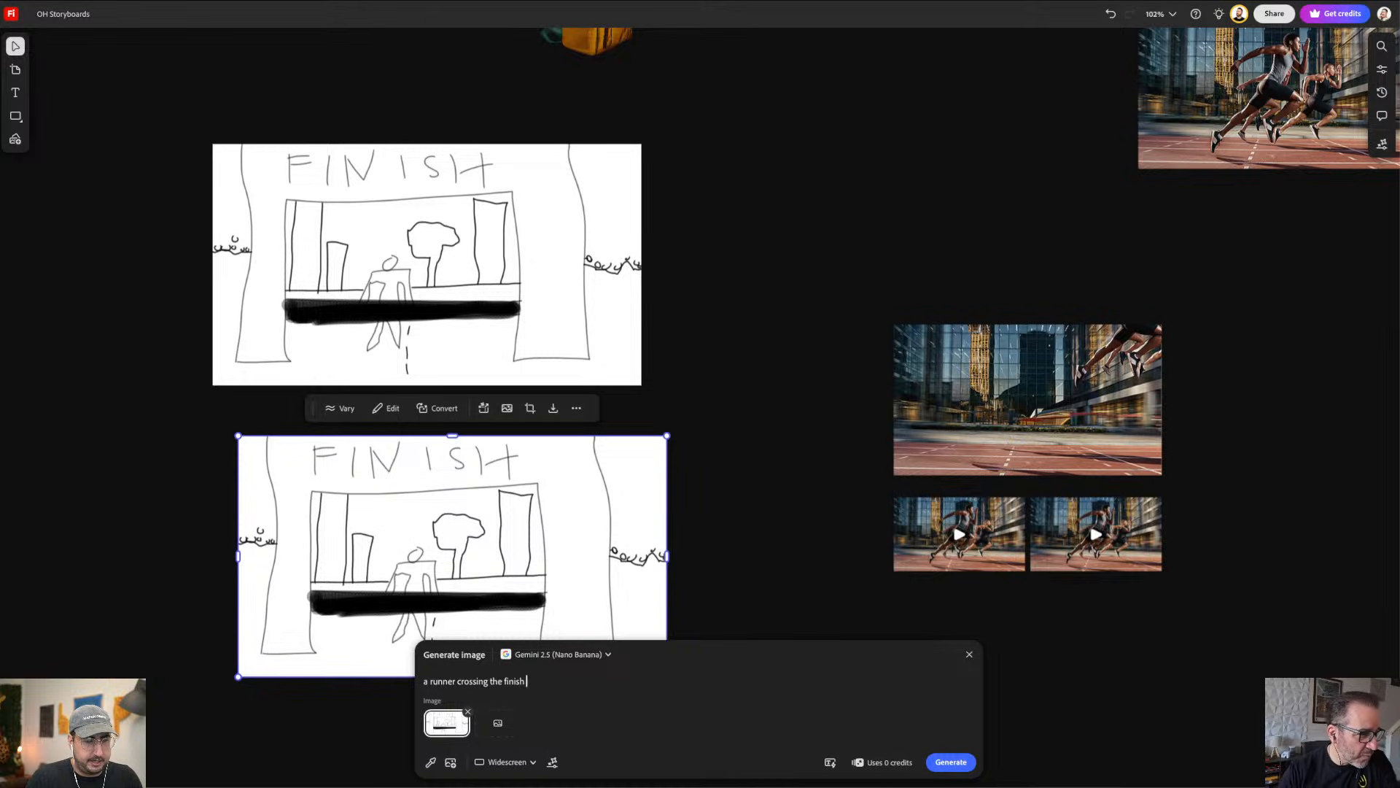
type("line at a ra")
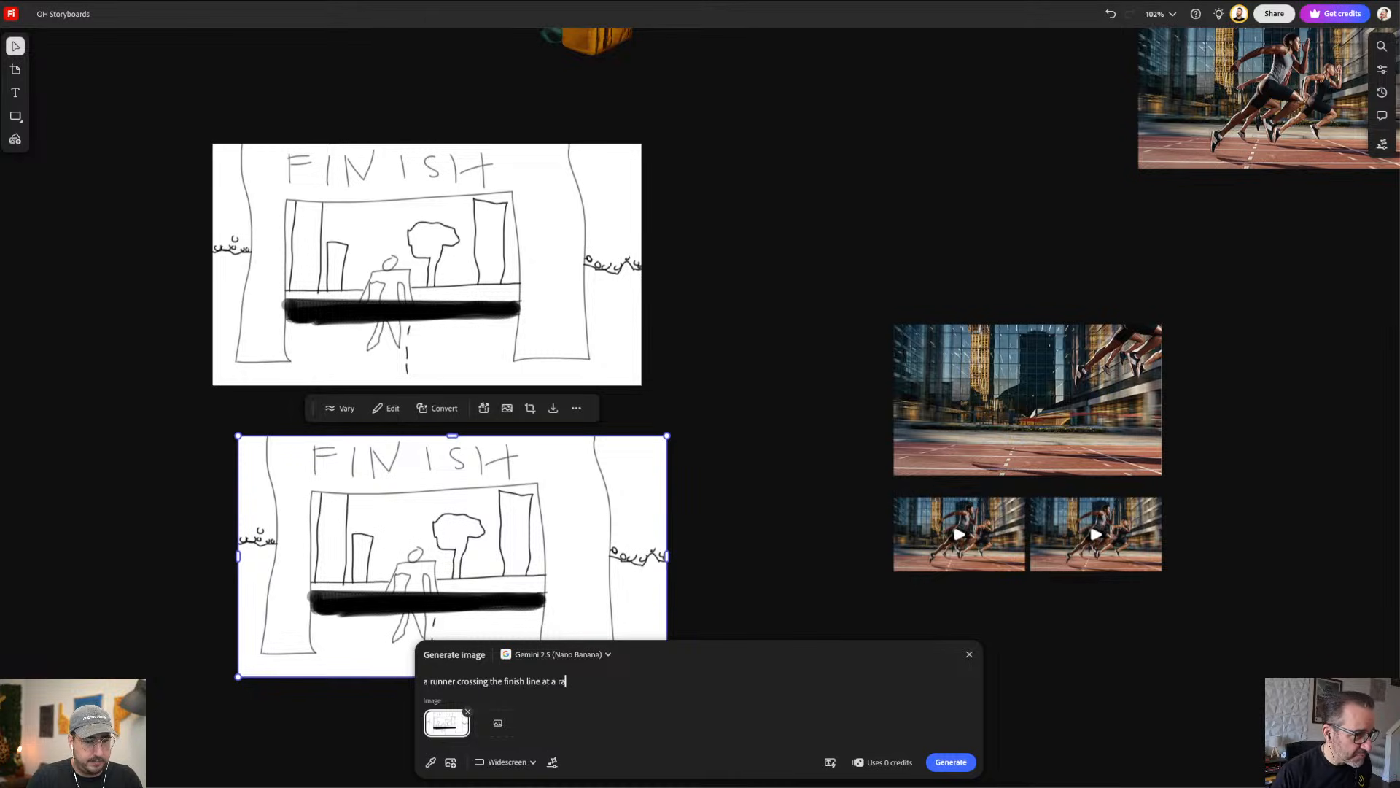
type("ce with tree")
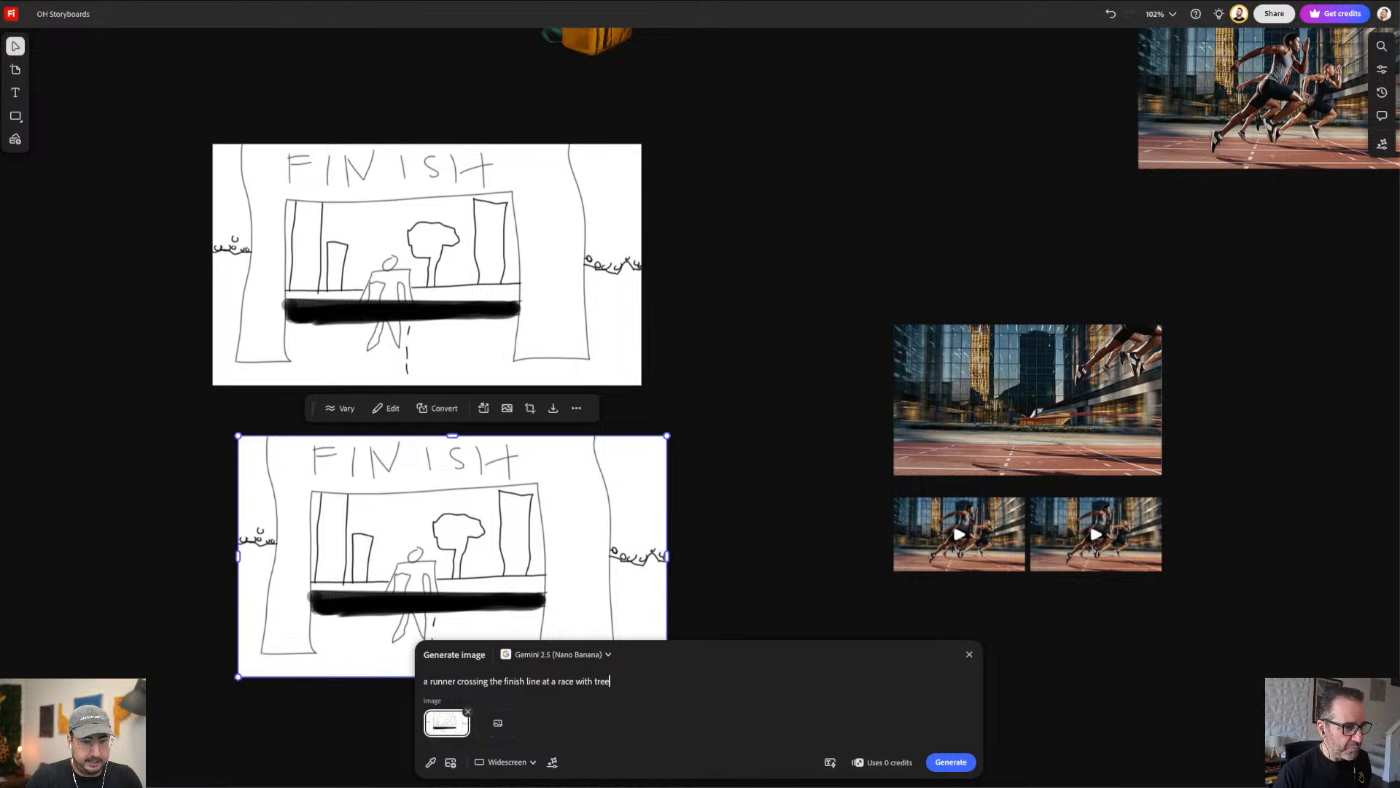
type("s and building in ")
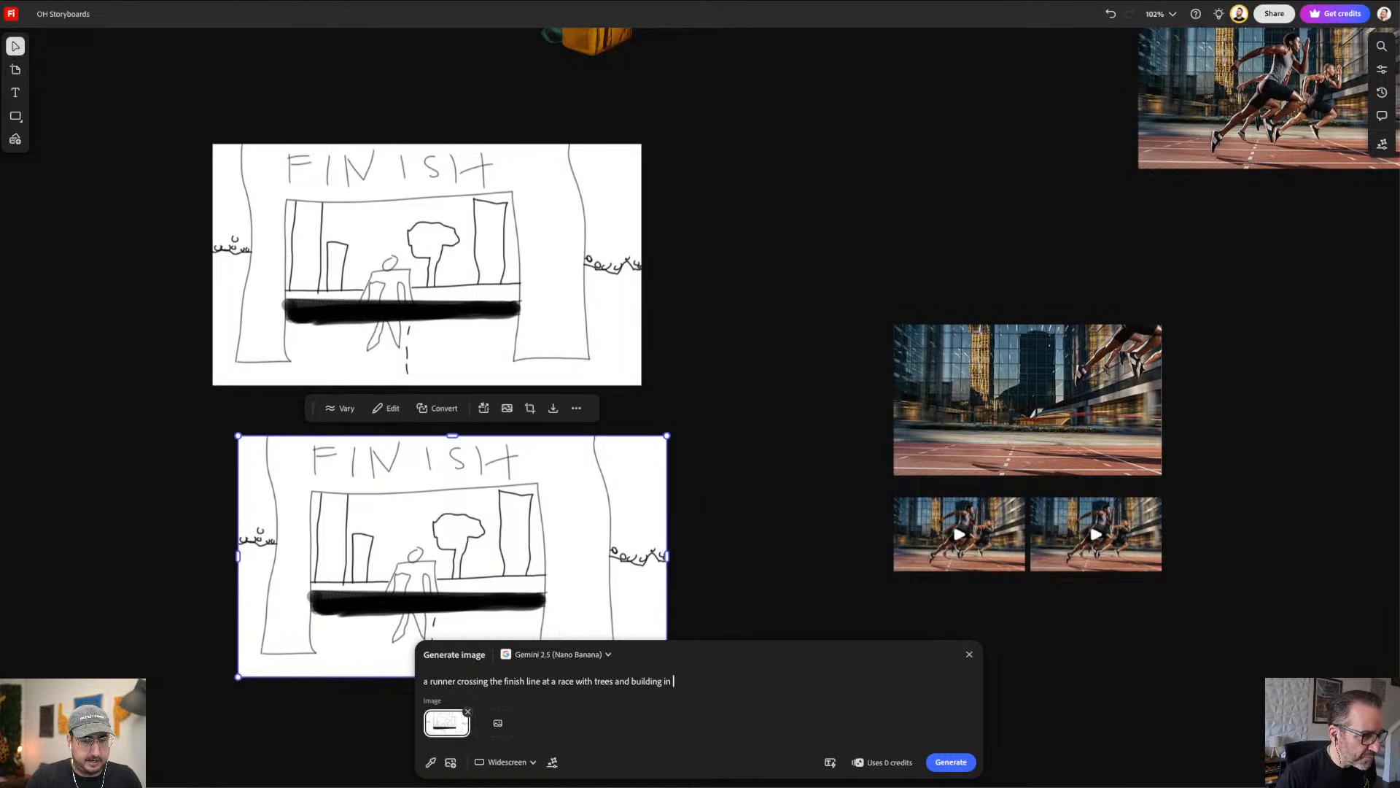
type("the background, ")
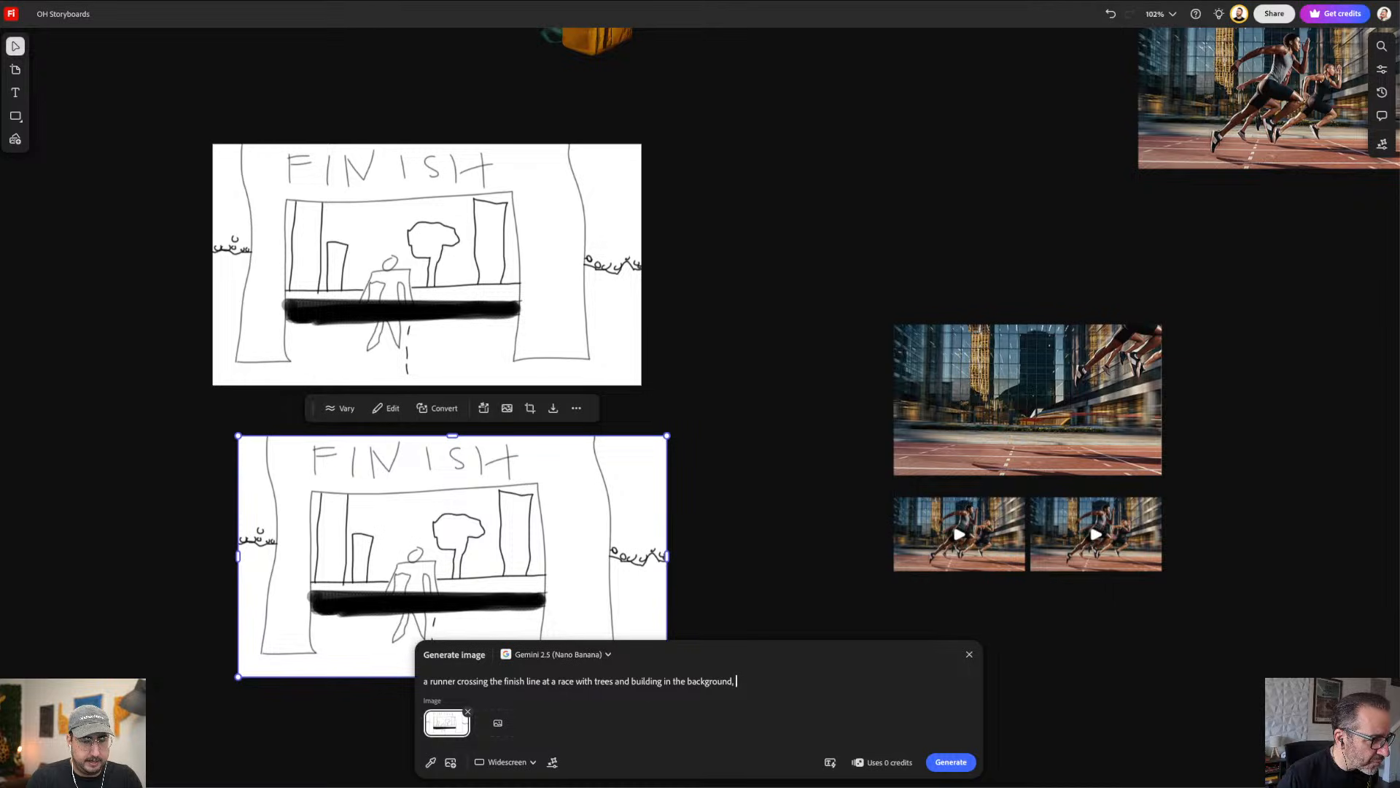
type("crowds along")
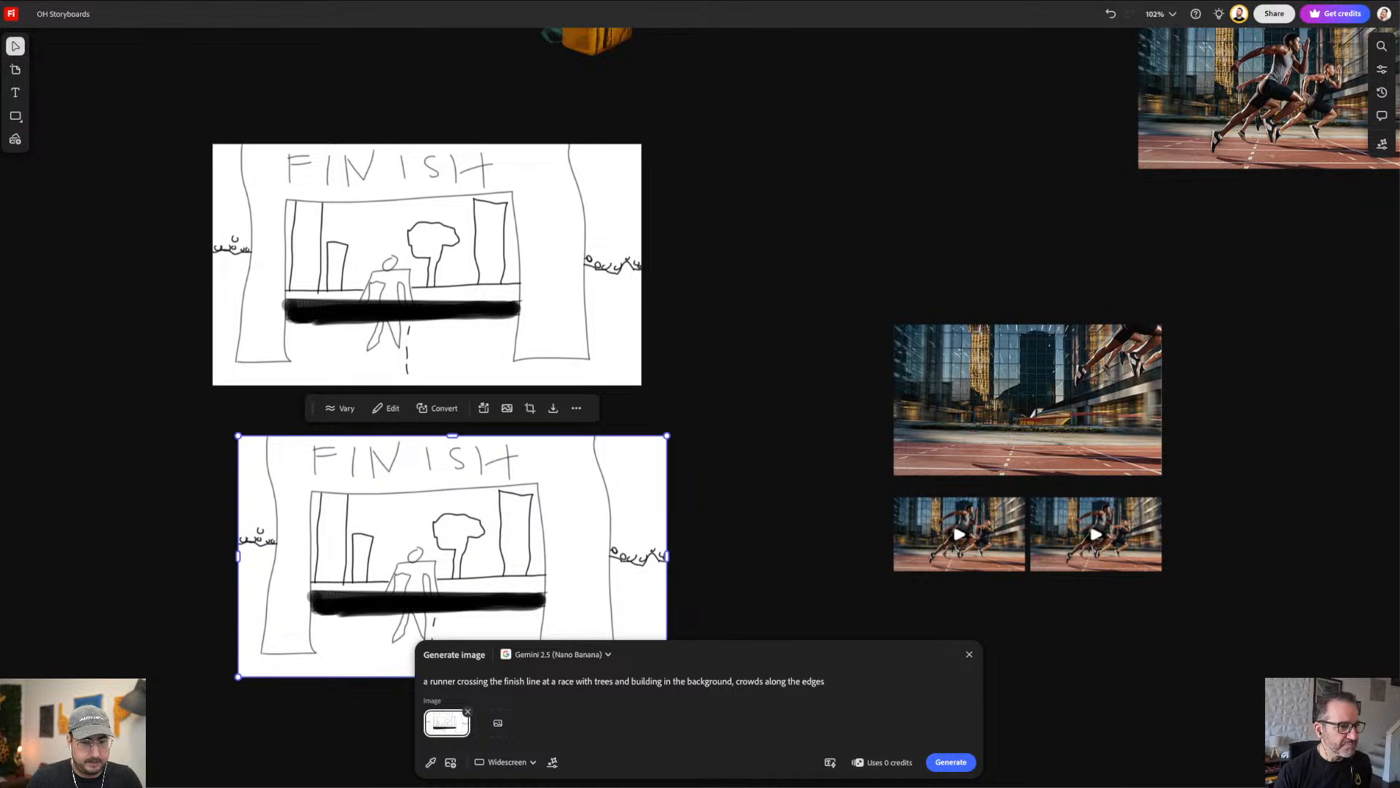
type("the edges of the ")
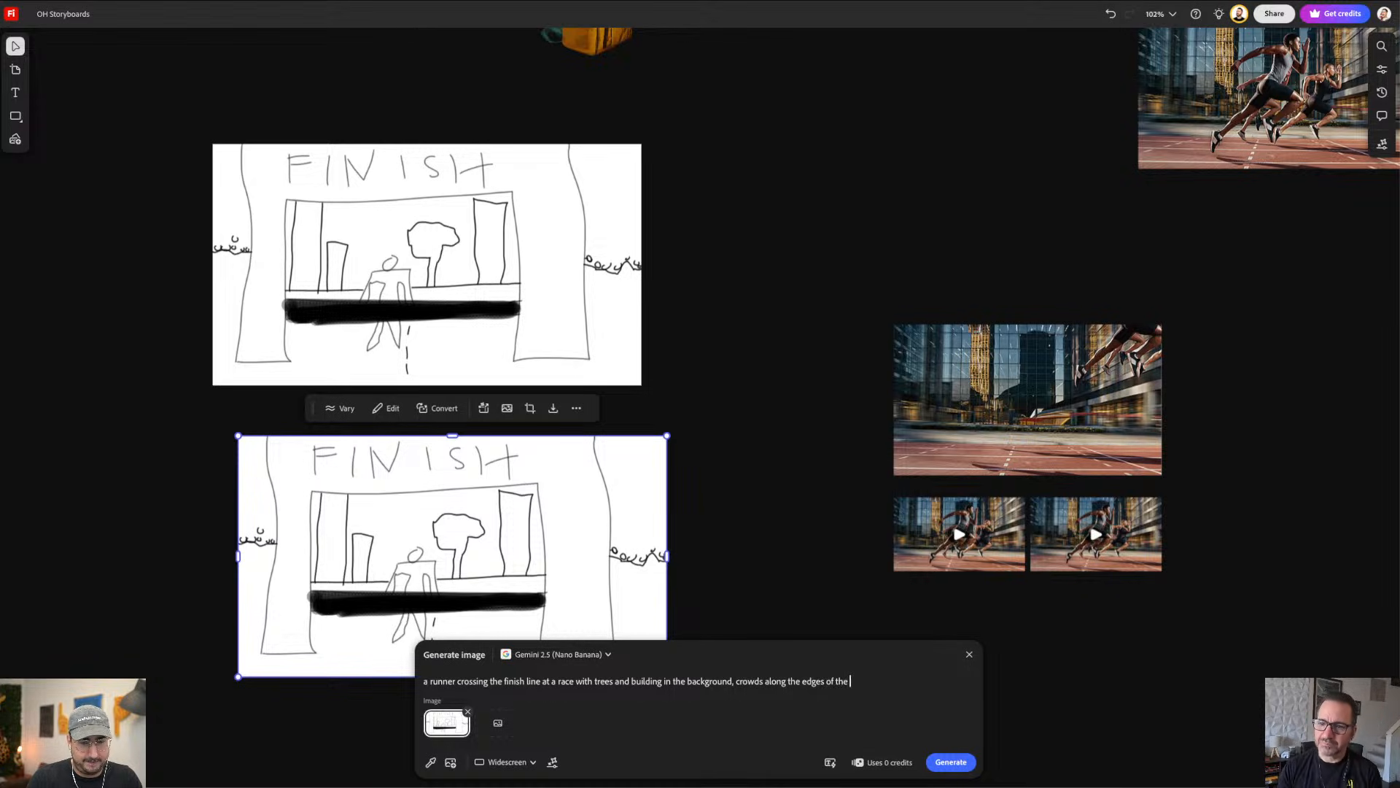
type("photo, photo")
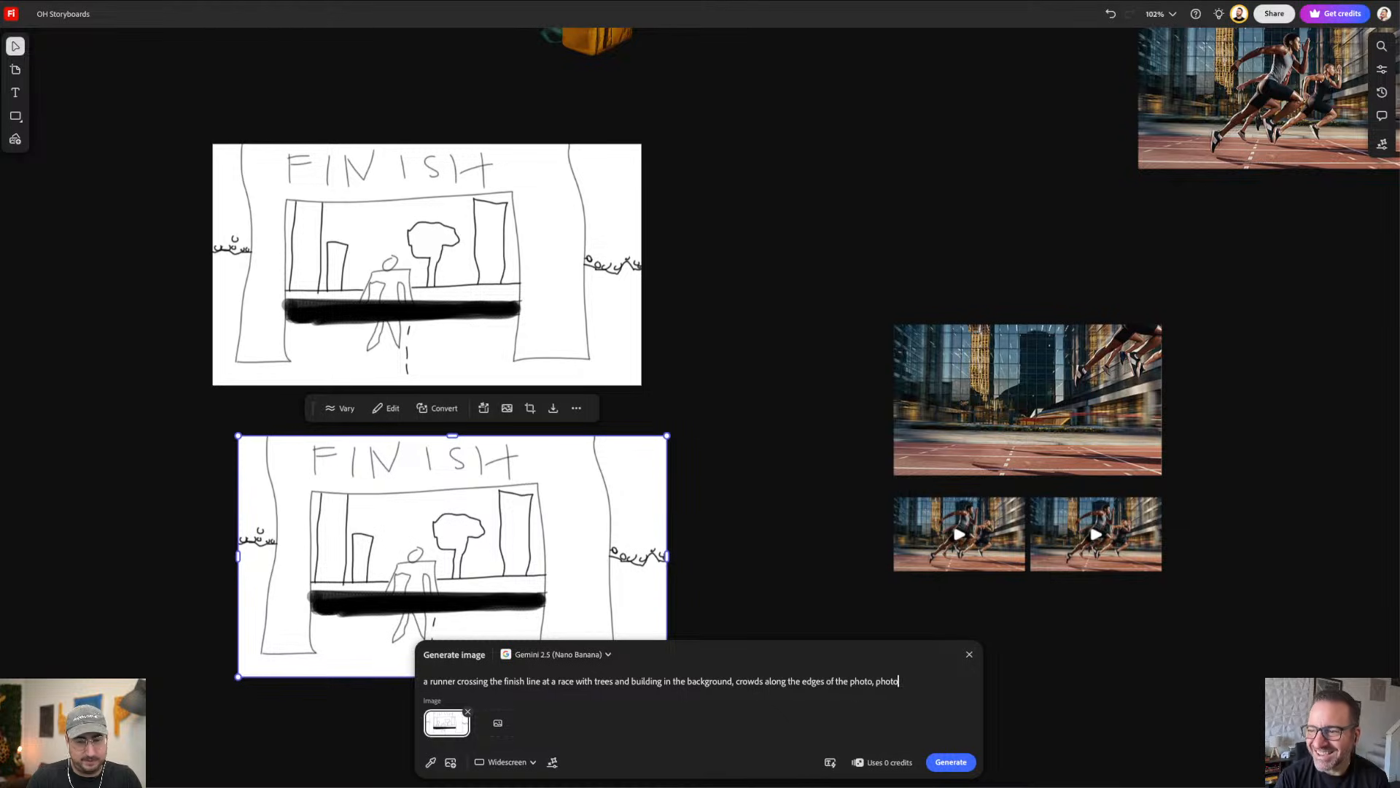
type("realistic")
key("Return")
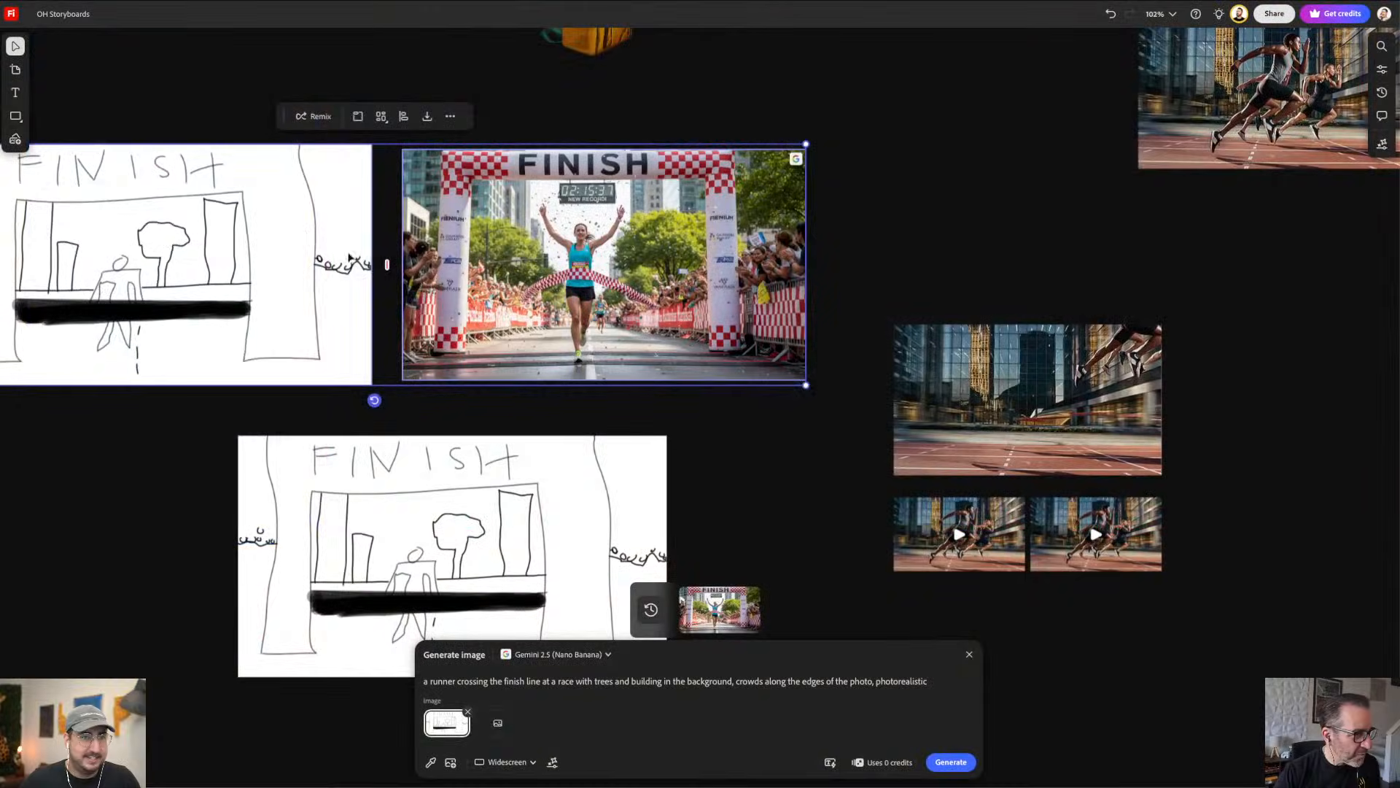
key("Escape")
Step: Compare the finish-line sketch with the generated photorealistic image, checking the arch, runner, ribbon, background and crowds
scroll(443, 234, "left", 5)
scroll(443, 233, "up", 5)
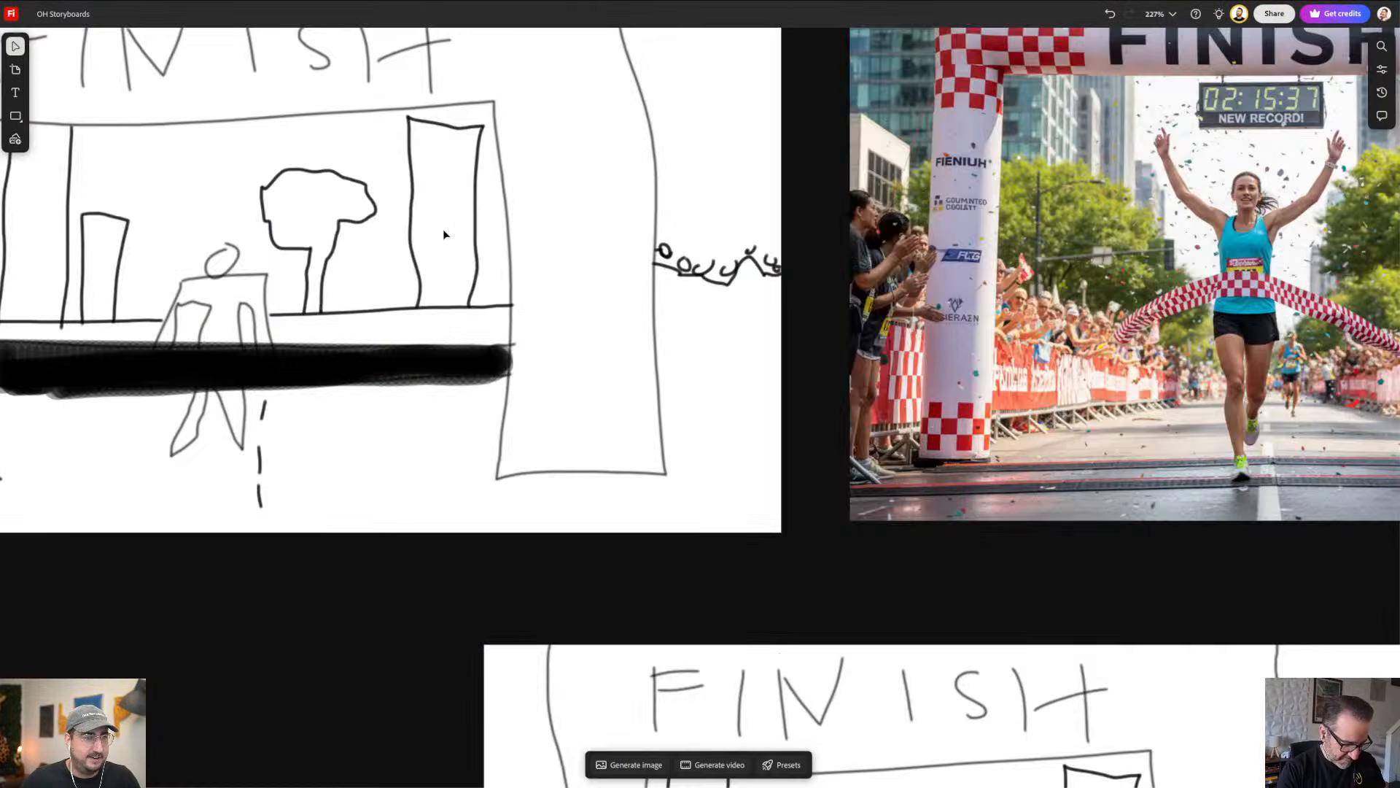
scroll(444, 233, "up", 1)
key("space")
left_click_drag(607, 306, 989, 481)
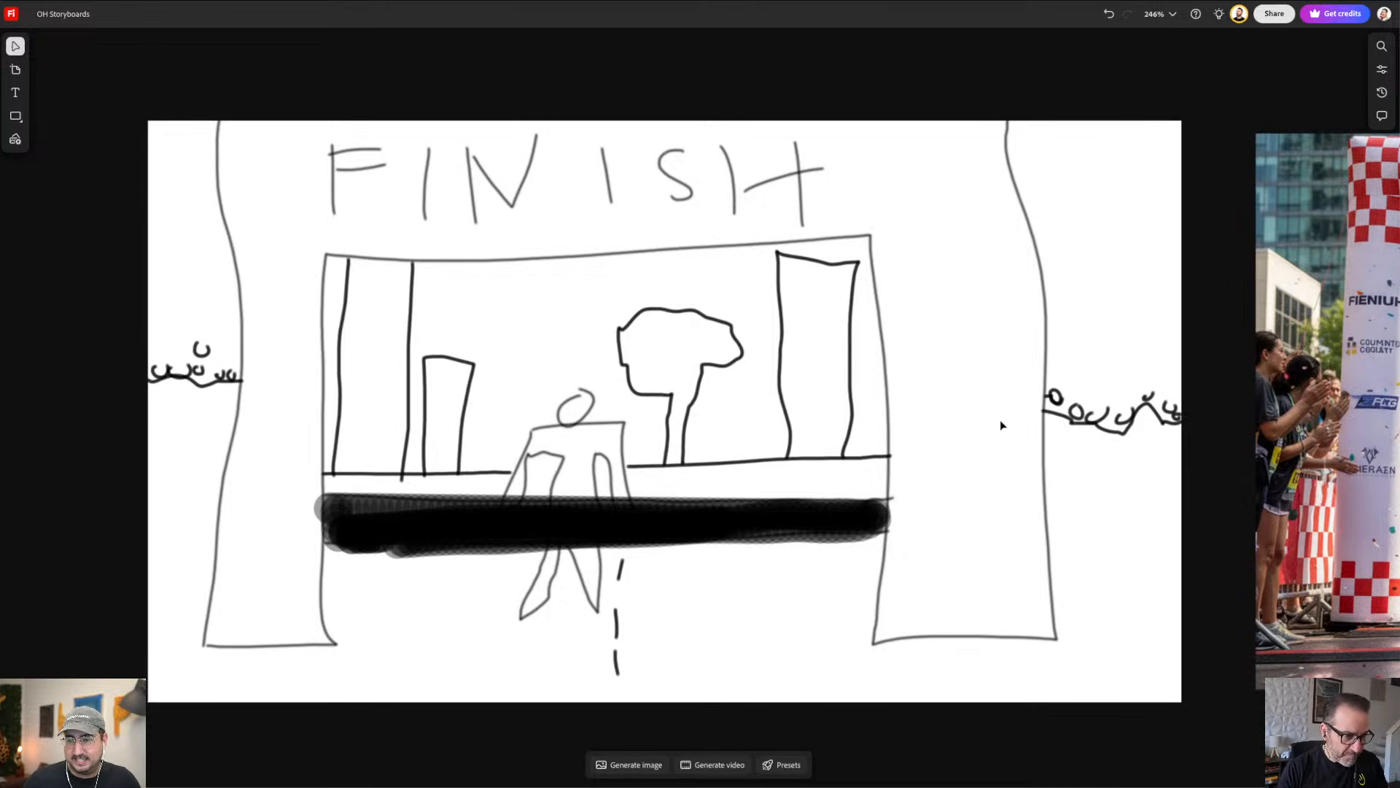
key("space")
left_click_drag(999, 418, 271, 391)
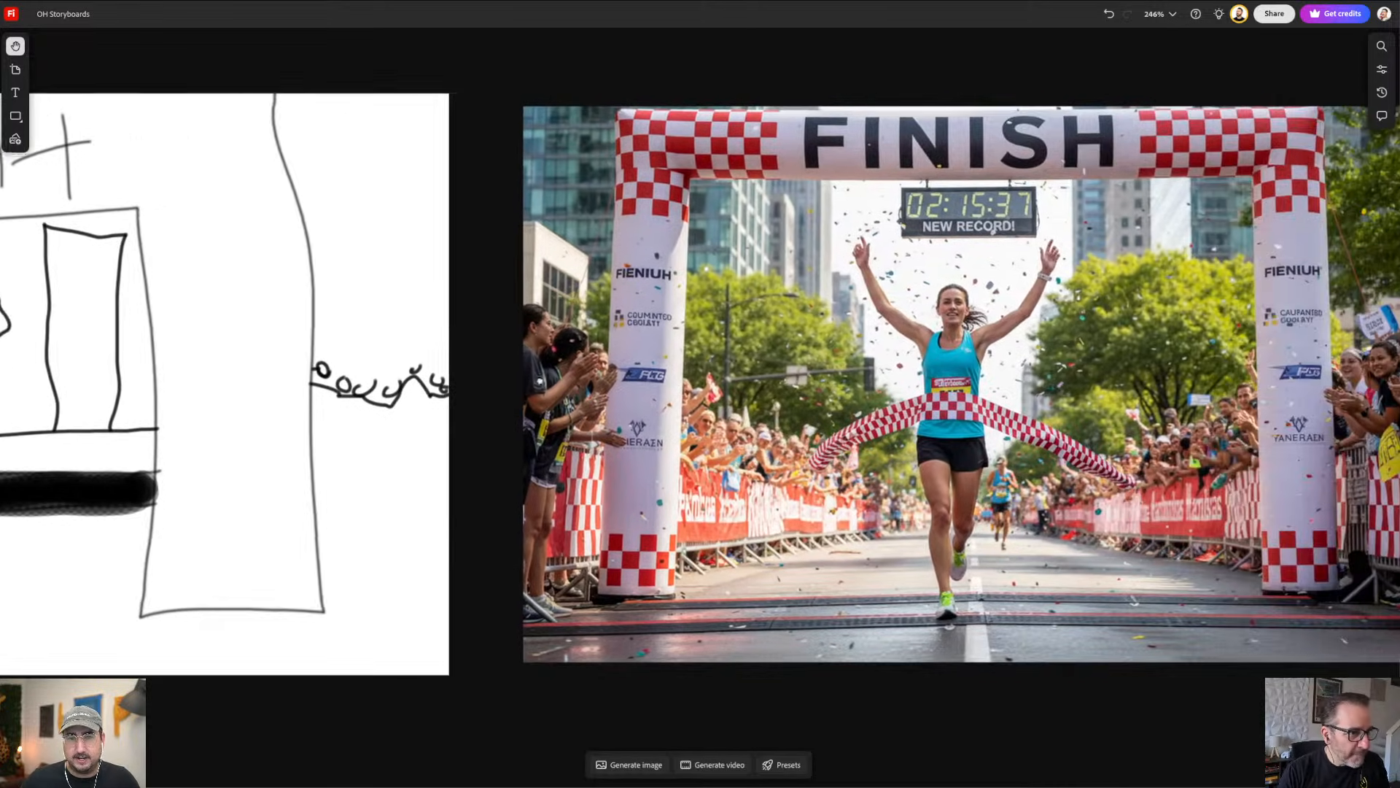
left_click_drag(539, 380, 406, 382)
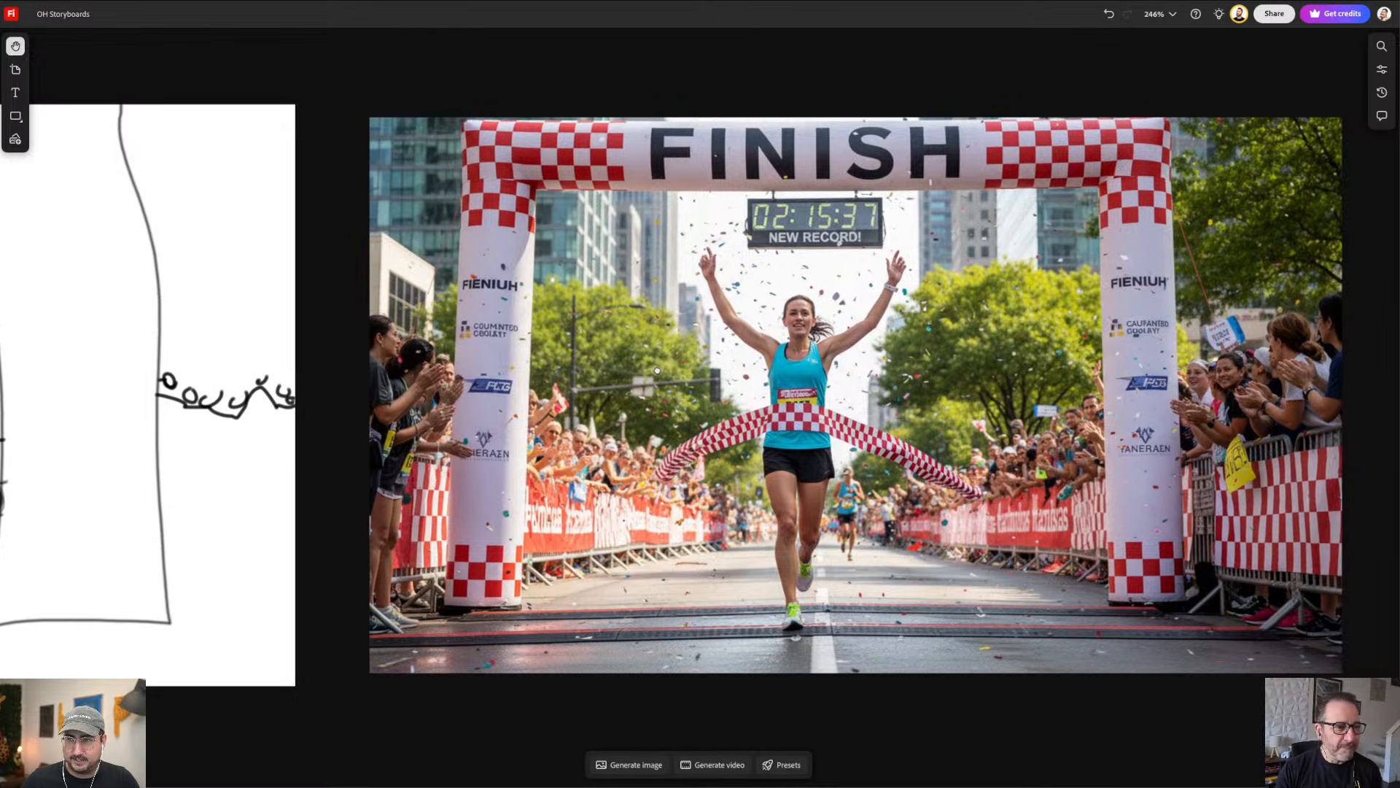
left_click_drag(657, 371, 666, 386)
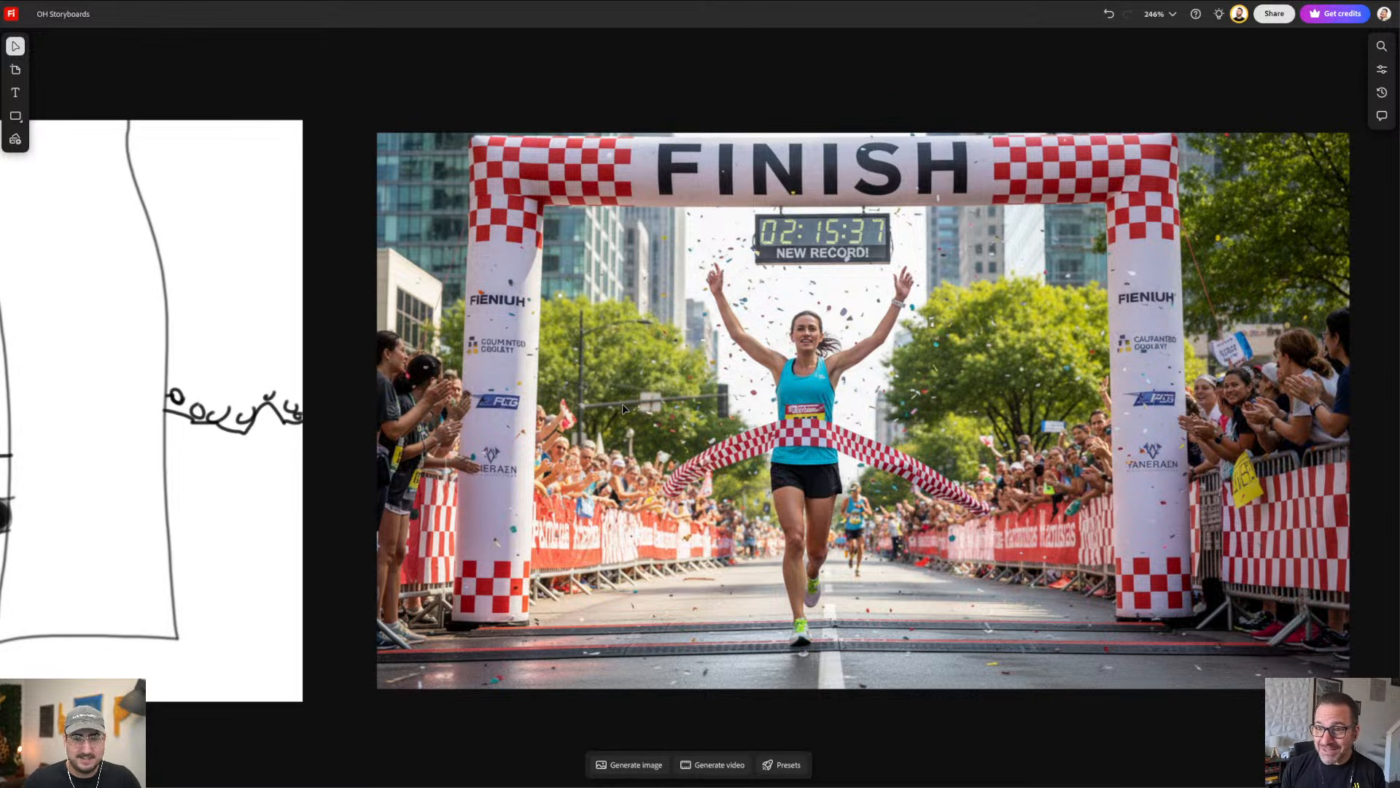
scroll(623, 404, "down", 5, "ctrl")
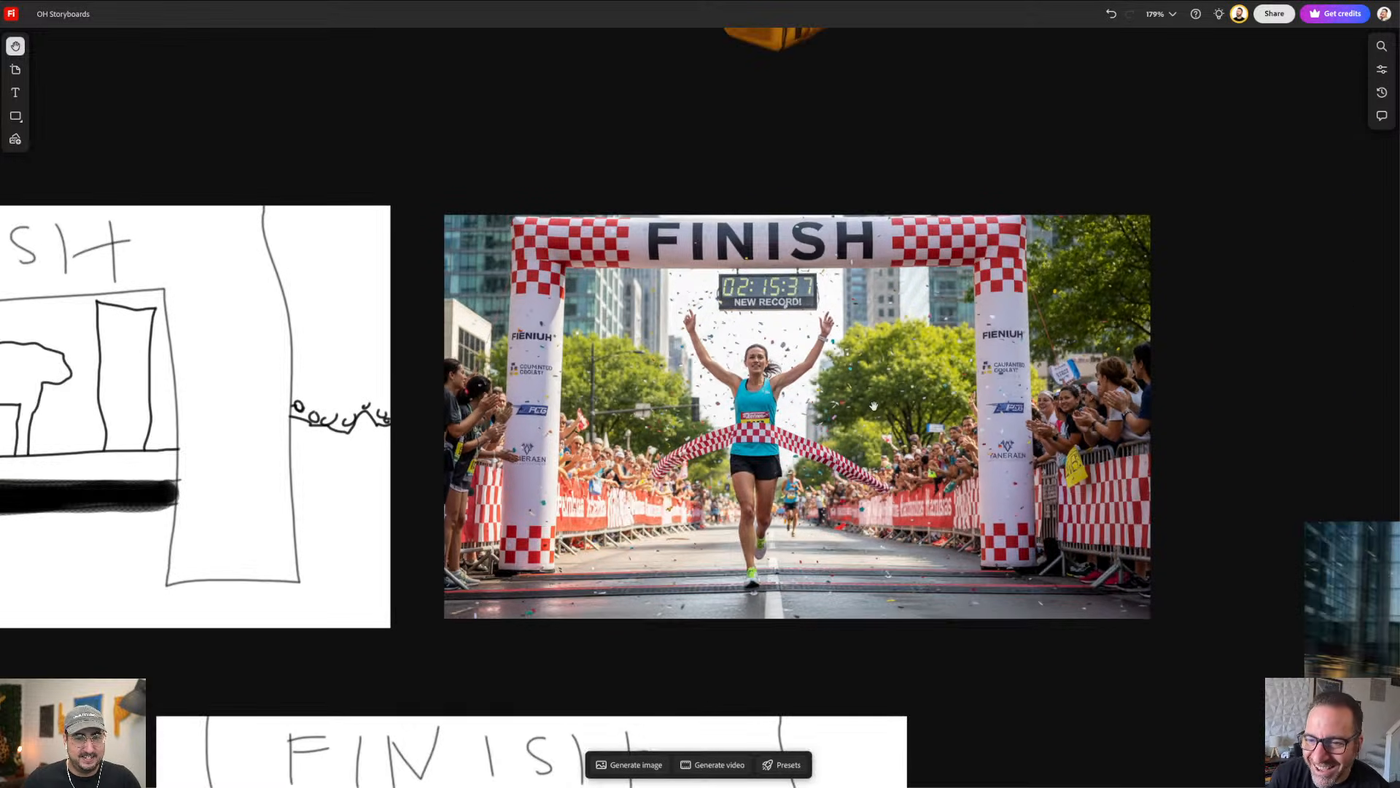
scroll(873, 406, "left", 1)
scroll(975, 355, "left", 3)
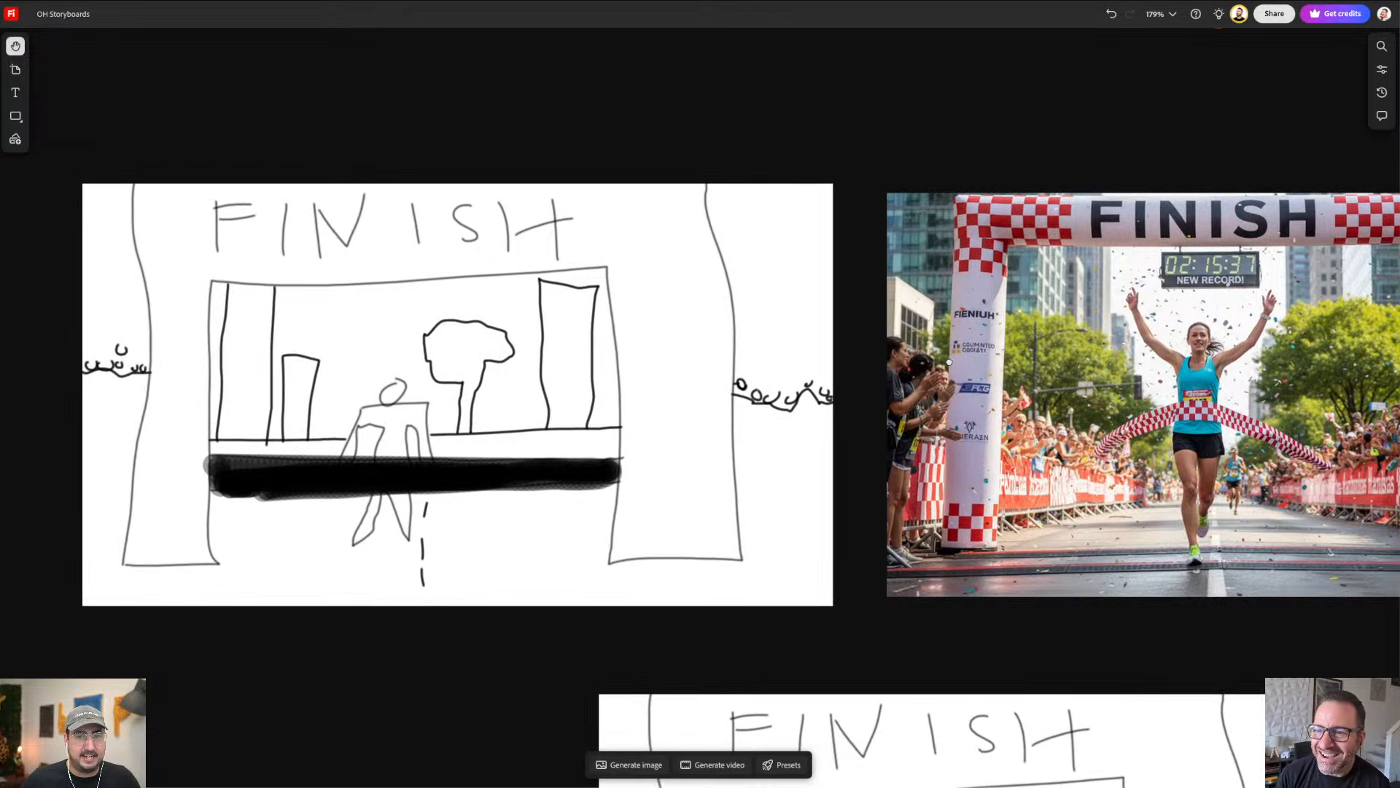
Step: Review the finish-line sketch beside its photorealistic version and the Hero Boards row from the kneeling runner to the Born in Motion and Born in Action frames
scroll(629, 362, "left", 4)
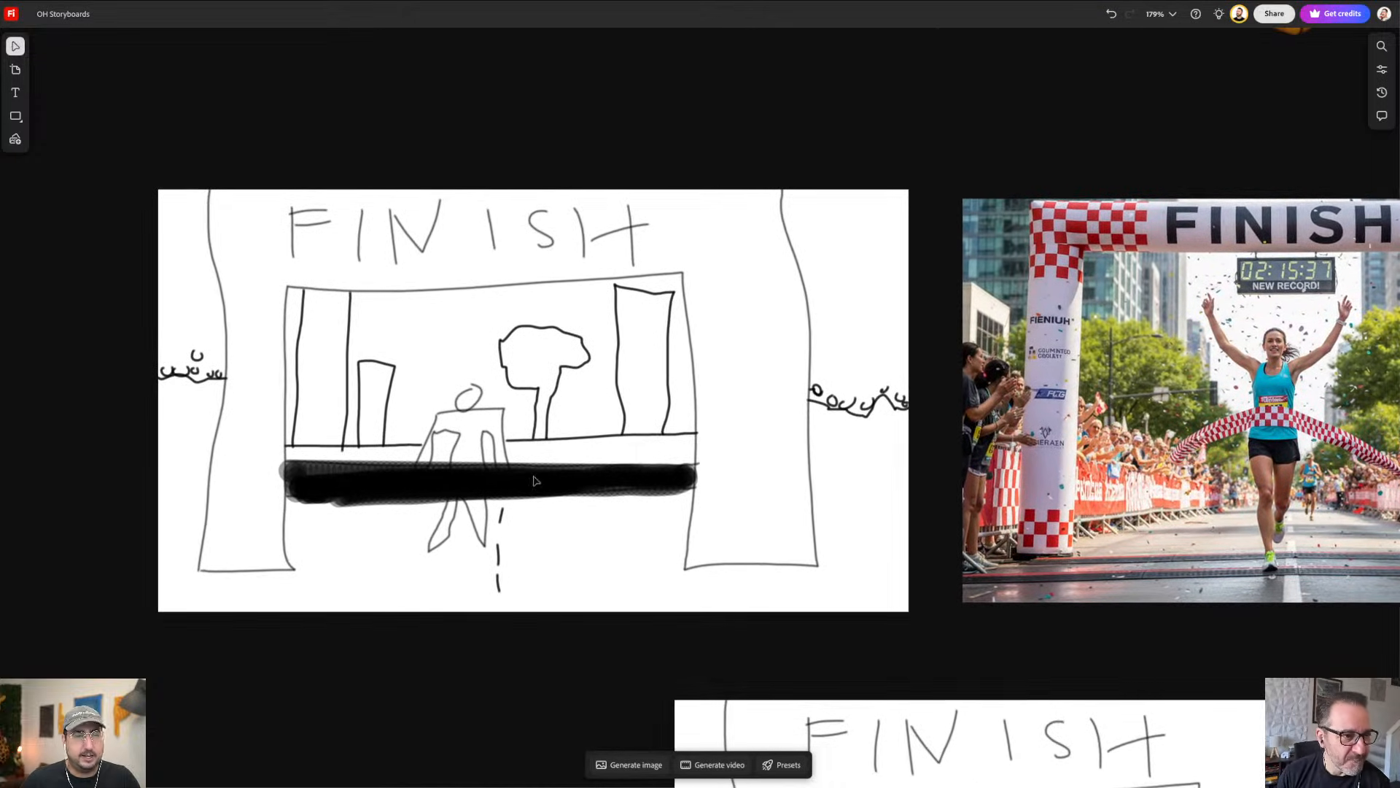
scroll(1137, 375, "right", 10)
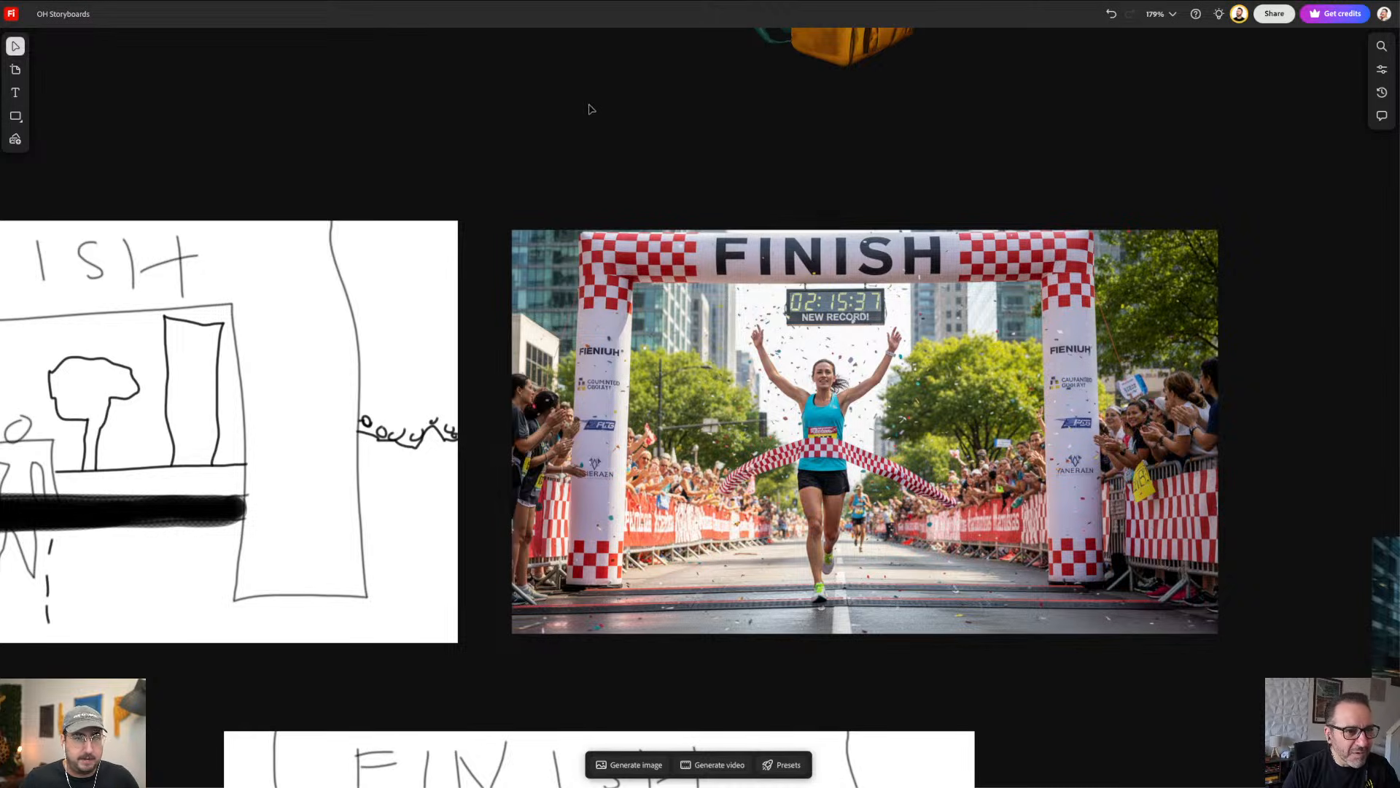
scroll(594, 133, "up", 2)
scroll(594, 134, "down", 10)
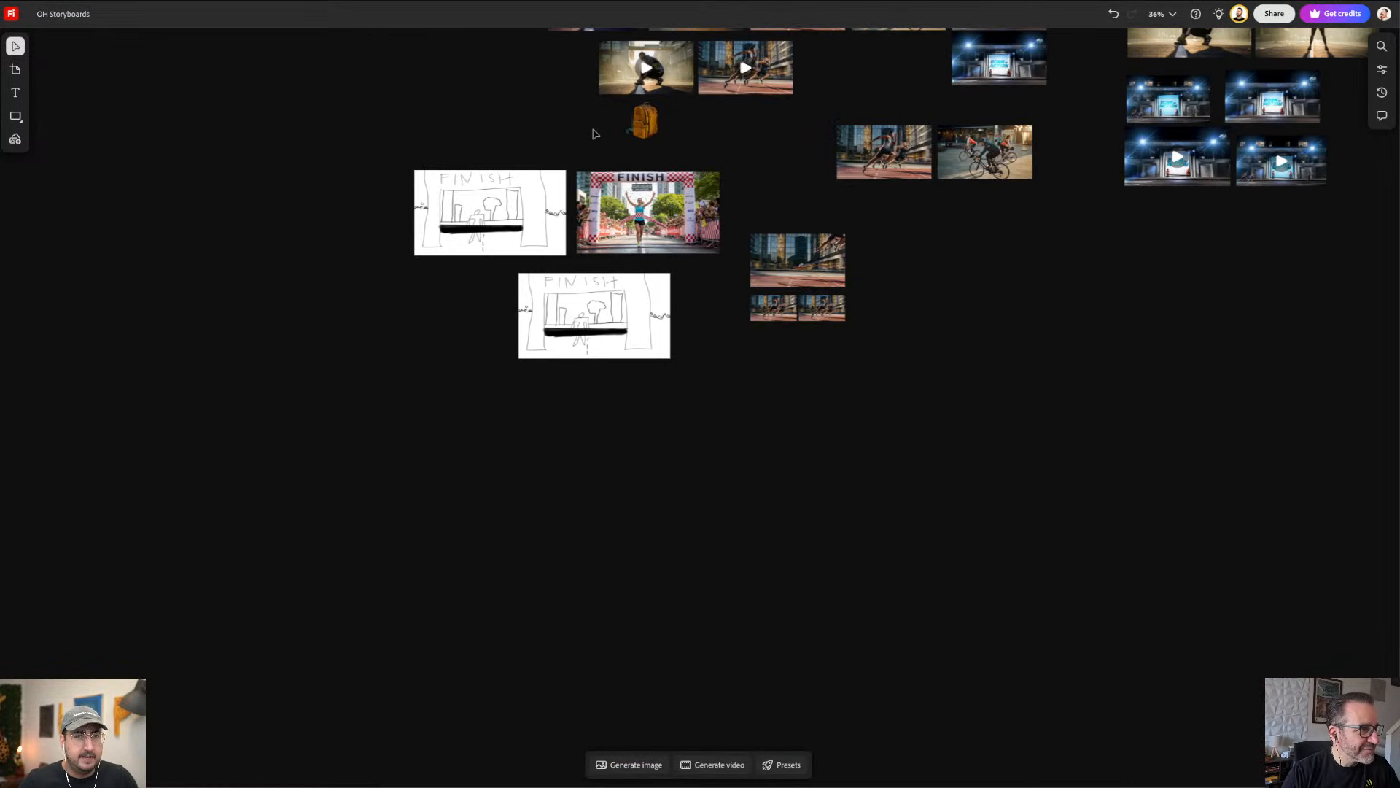
scroll(725, 247, "up", 3)
scroll(671, 223, "up", 7)
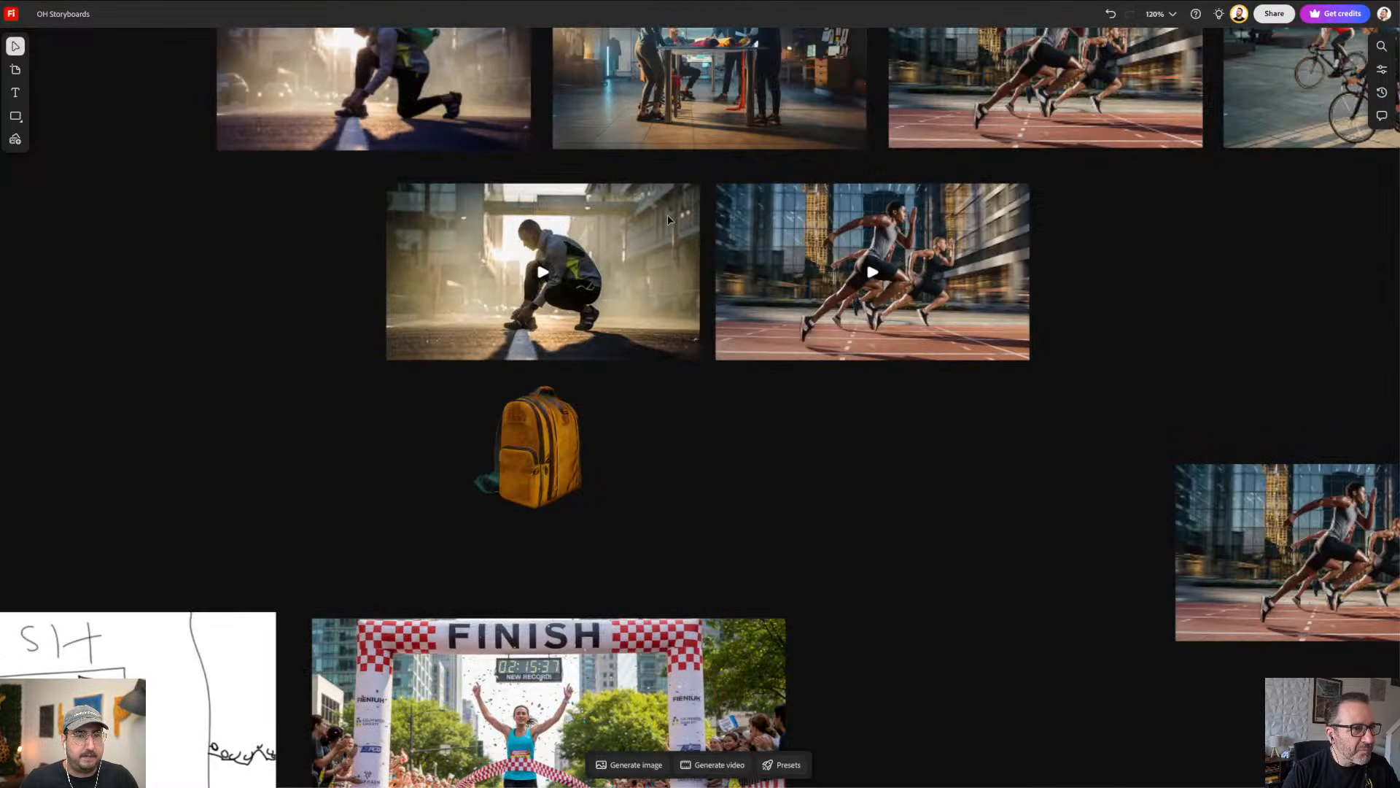
scroll(715, 268, "up", 3)
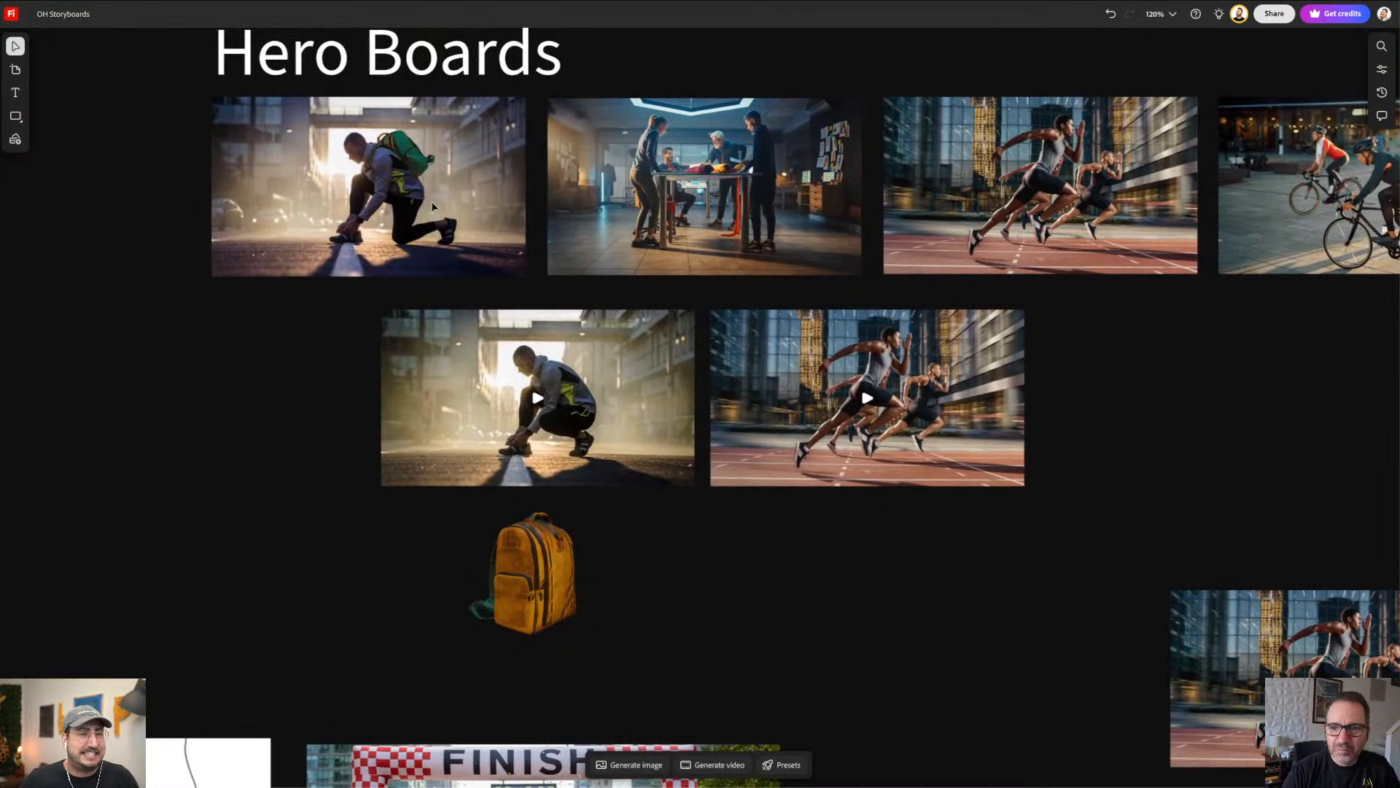
scroll(656, 278, "left", 3)
scroll(742, 271, "up", 3)
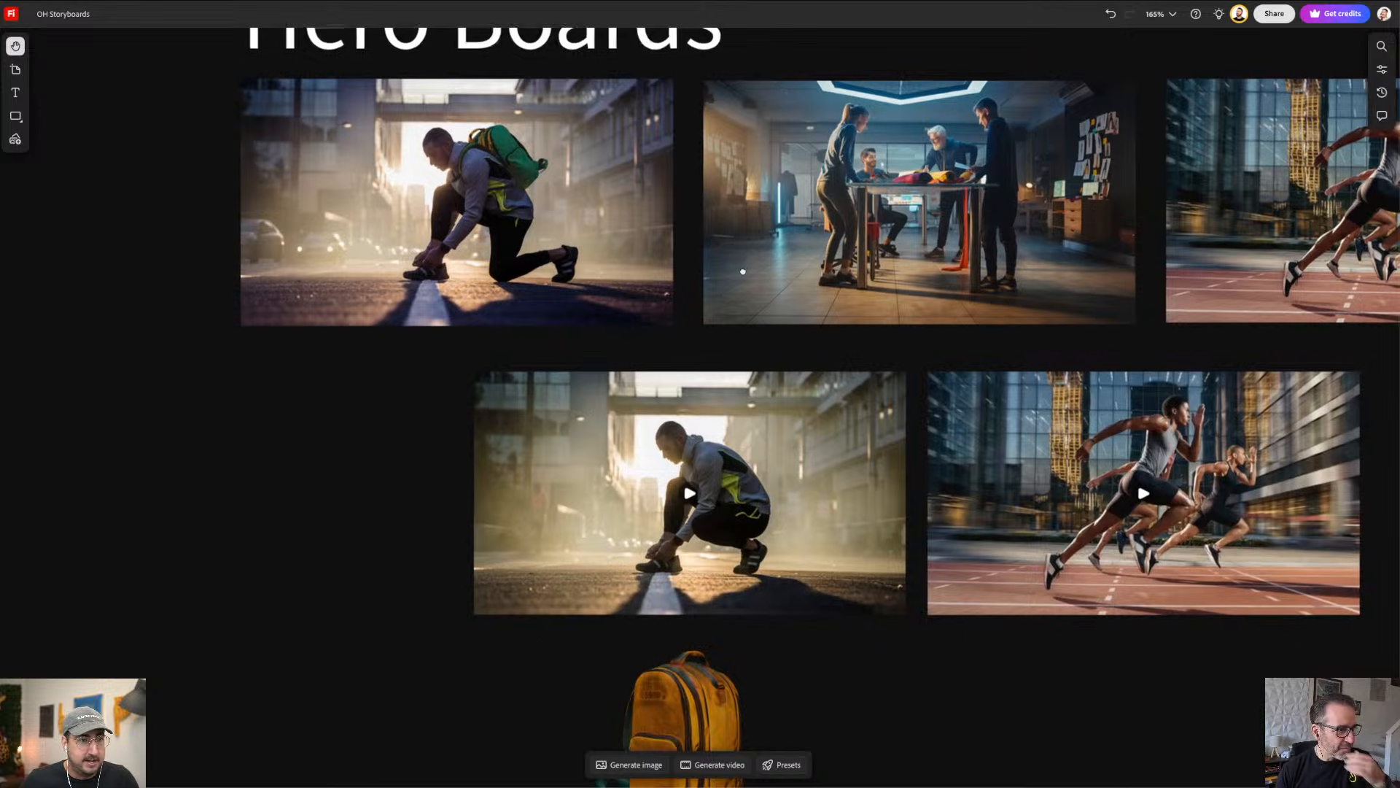
scroll(693, 299, "up", 1)
scroll(692, 299, "right", 1)
scroll(1094, 328, "right", 5)
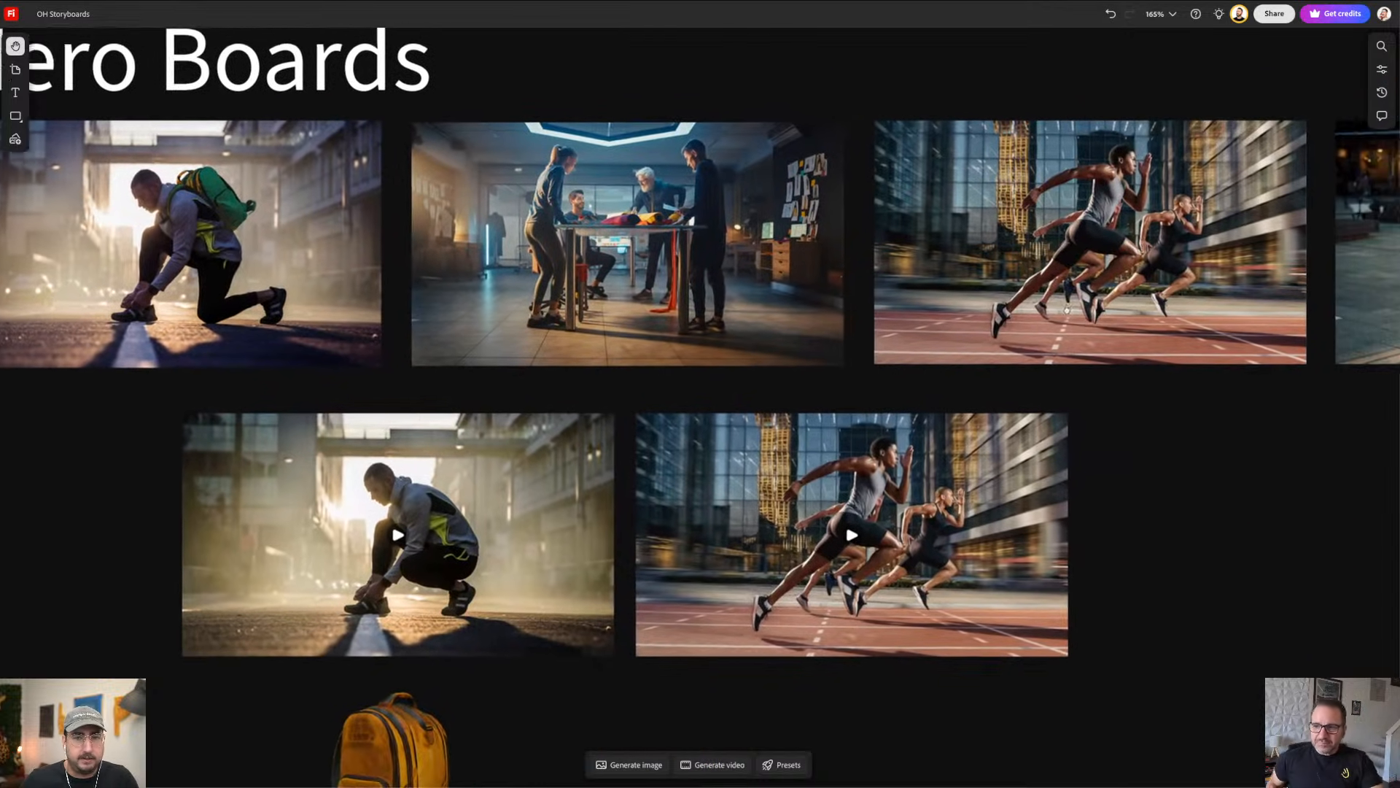
scroll(1067, 310, "right", 10)
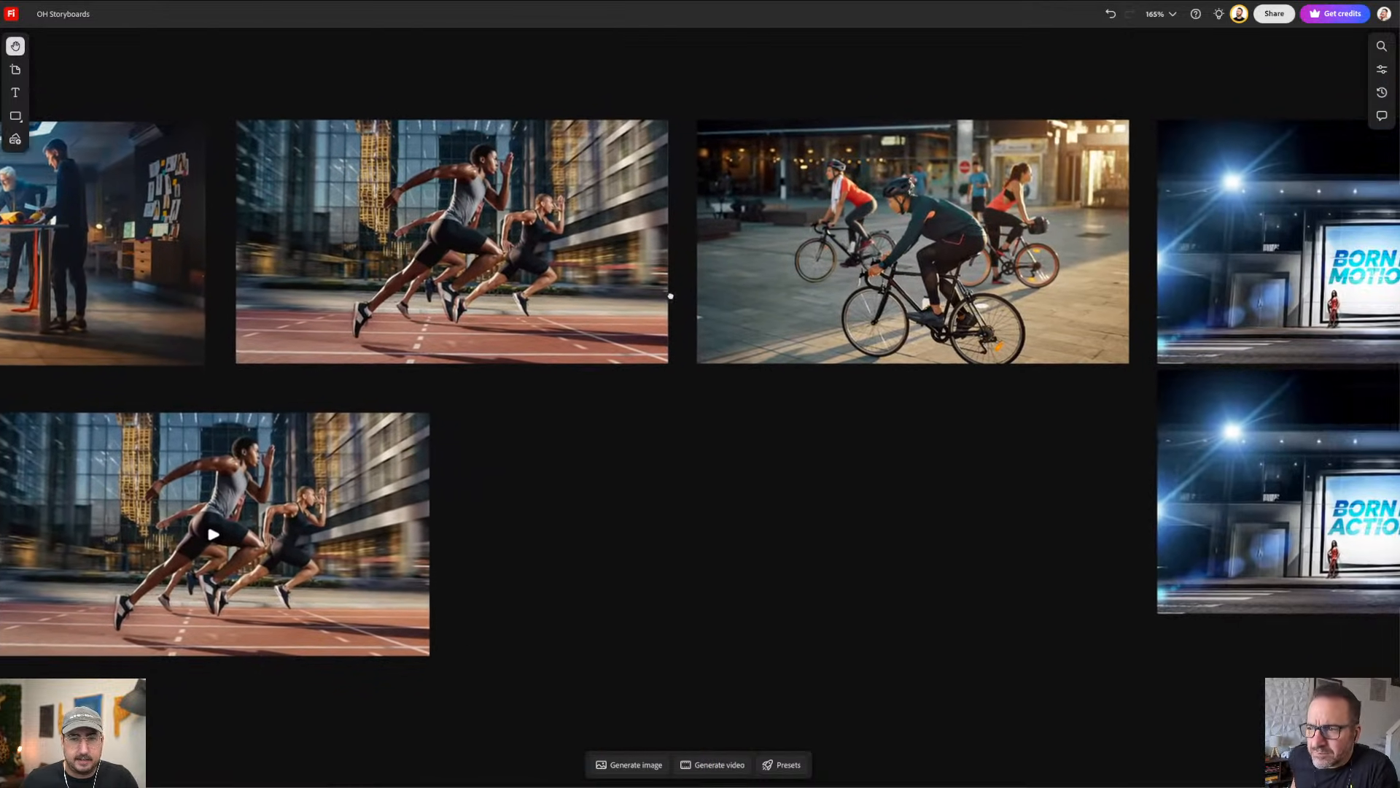
scroll(670, 296, "right", 5)
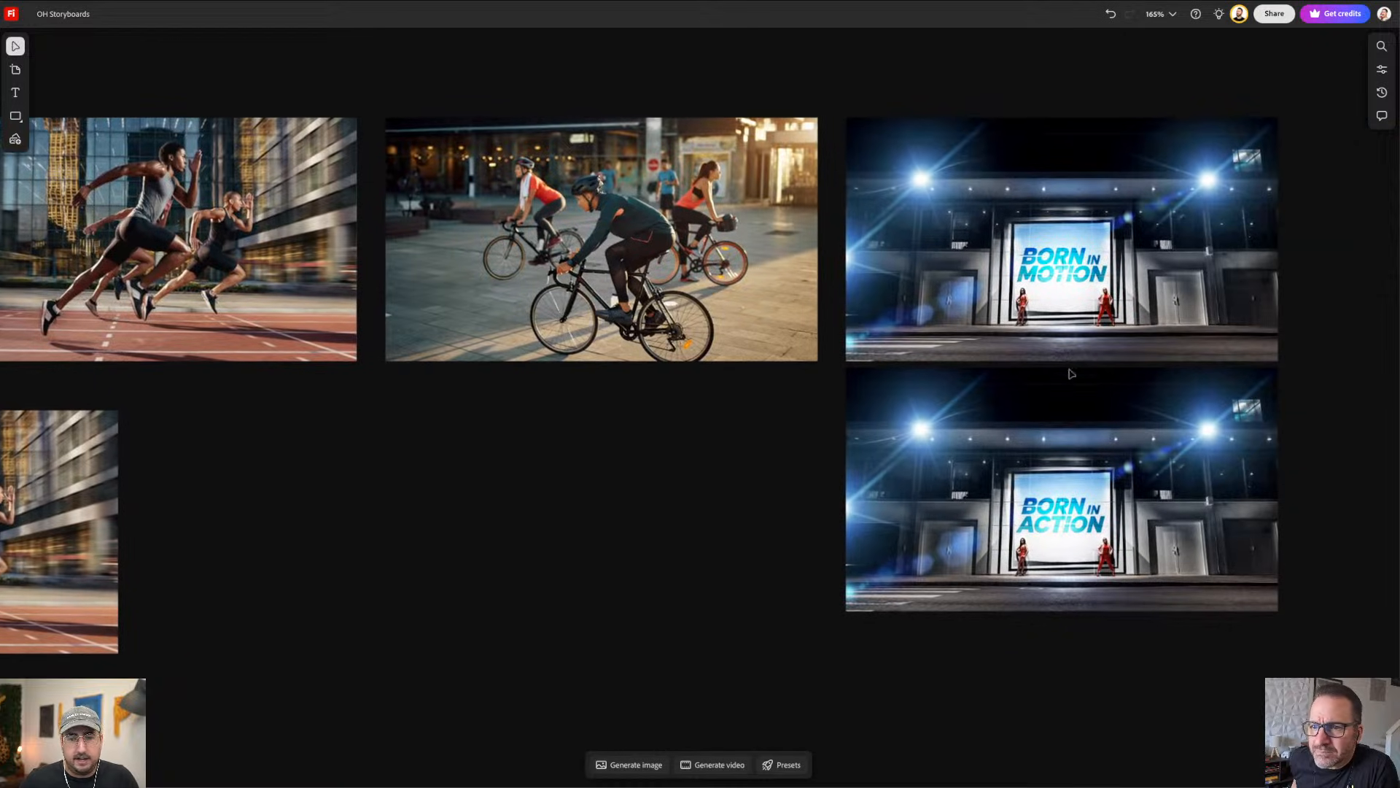
Step: Play the video of the runner crouching to tie his shoe below the Hero Boards row, and deselect it partway through
scroll(740, 515, "left", 15)
scroll(740, 515, "down", 1)
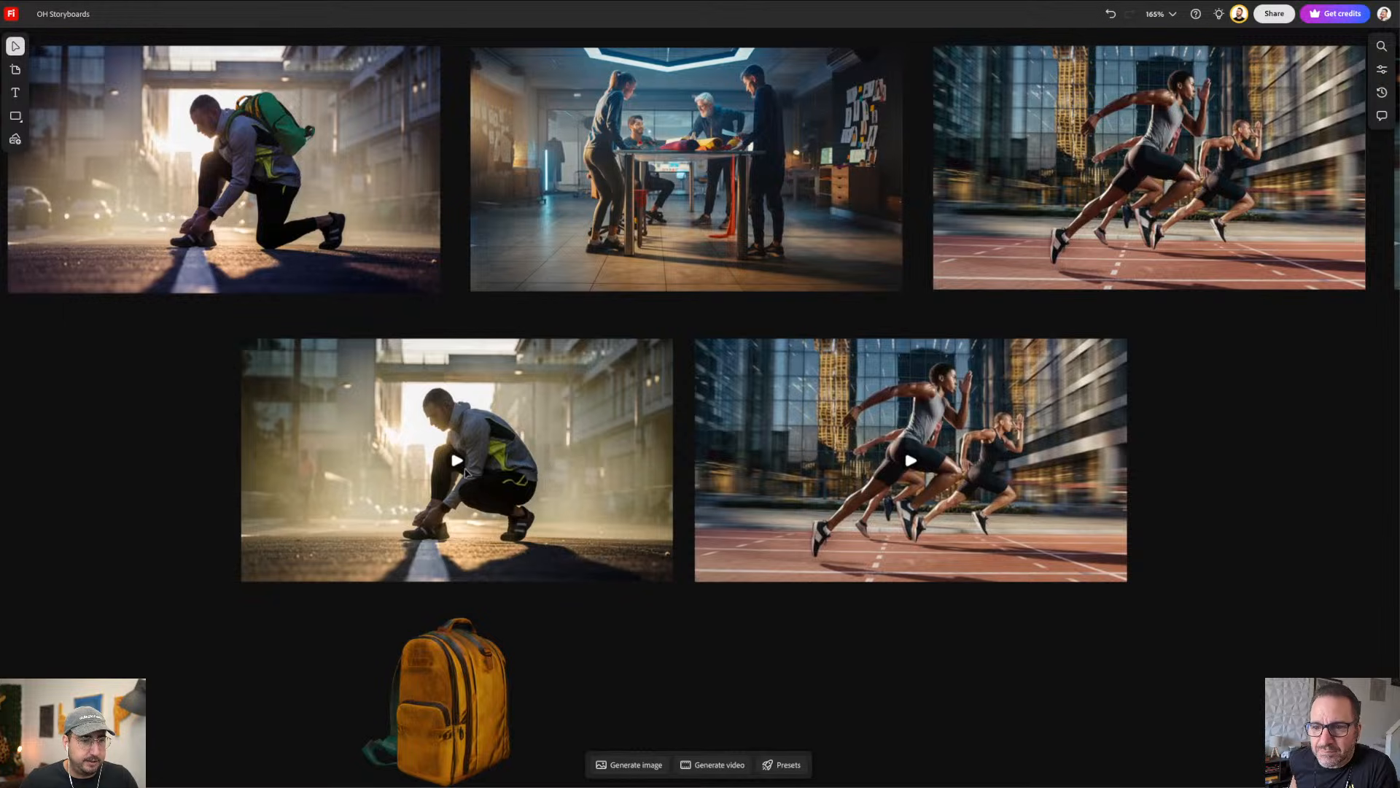
left_click(465, 473)
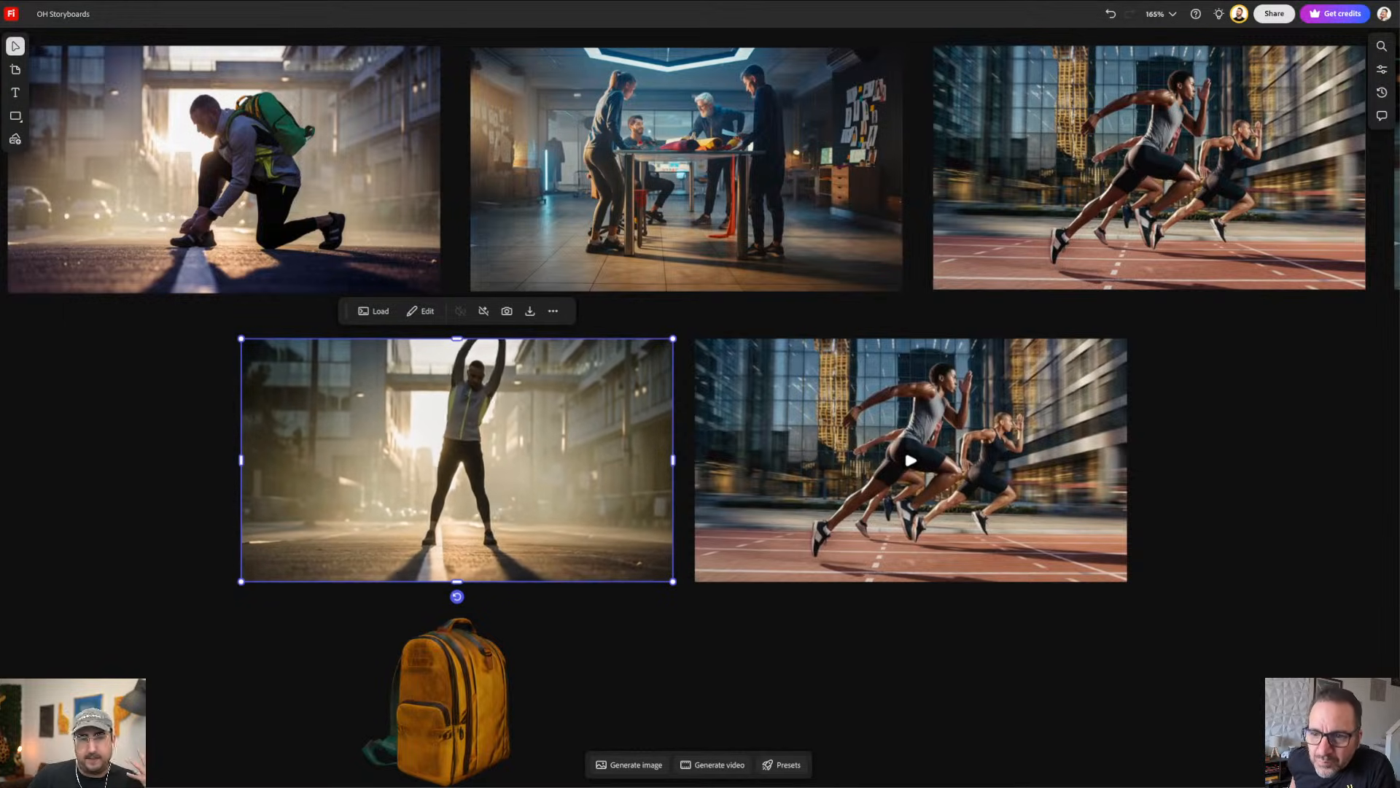
left_click(1174, 359)
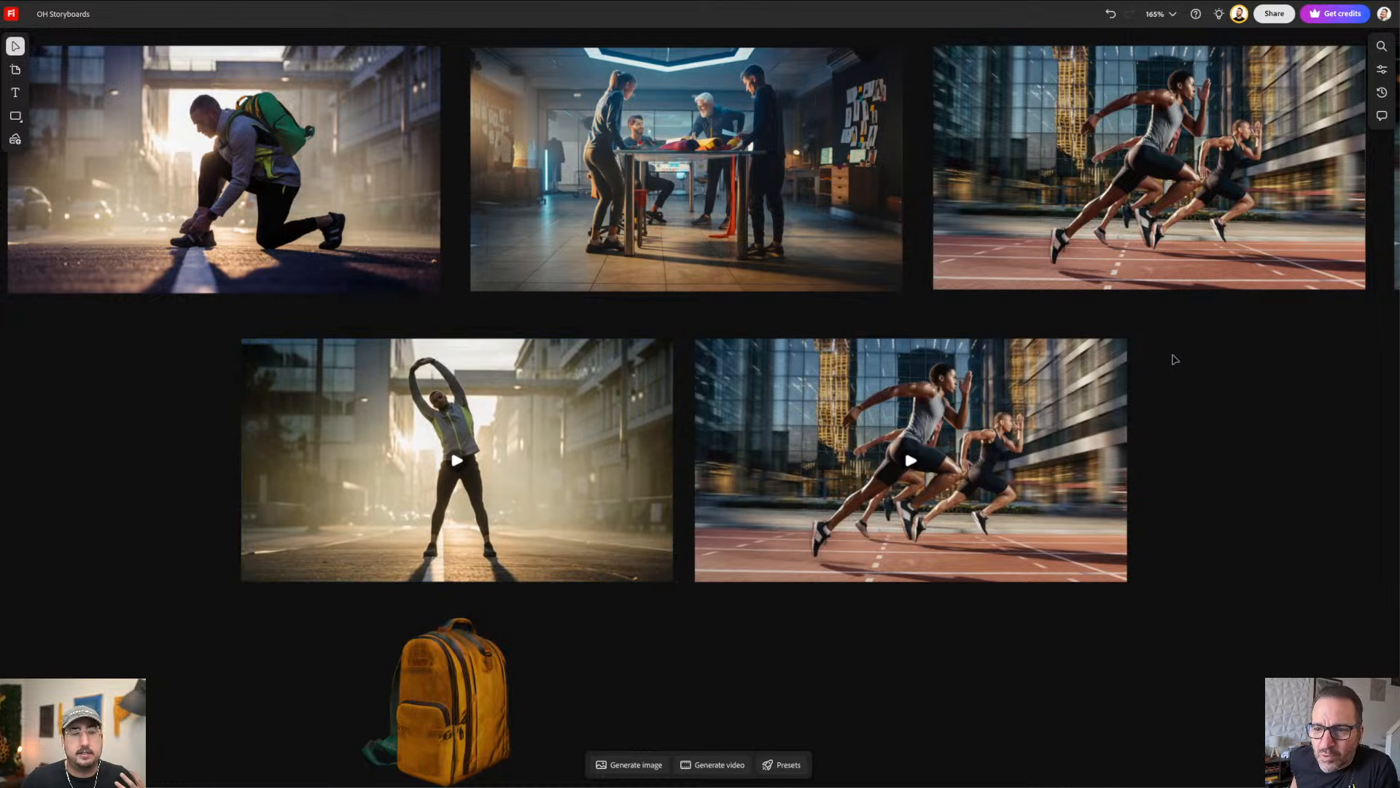